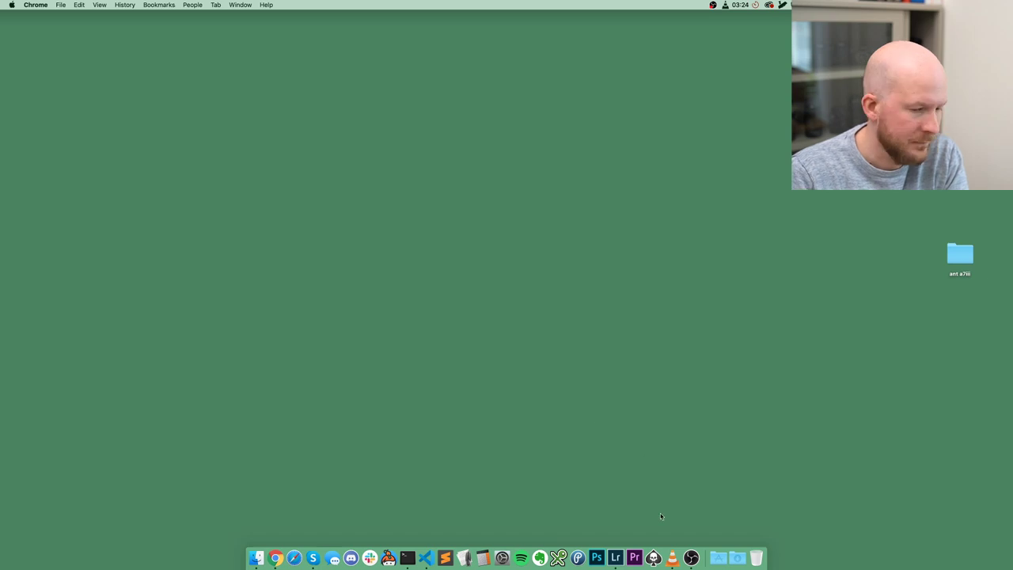
- Launch Adobe Lightroom Classic from the Dock
left_click(615, 558)
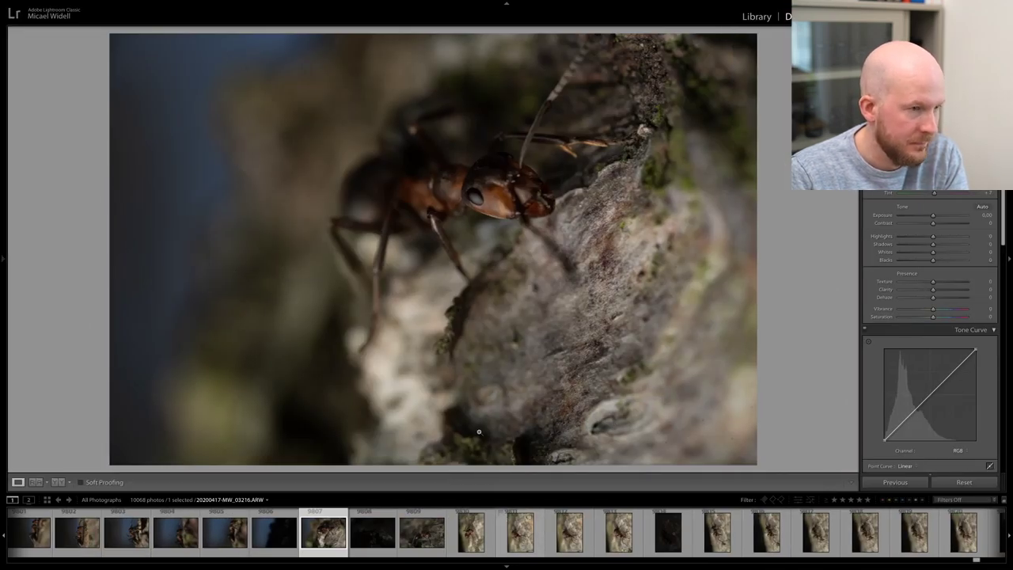
- Lower the filmstrip's top edge slightly so the ant photo preview grows larger
left_click_drag(486, 490, 487, 504)
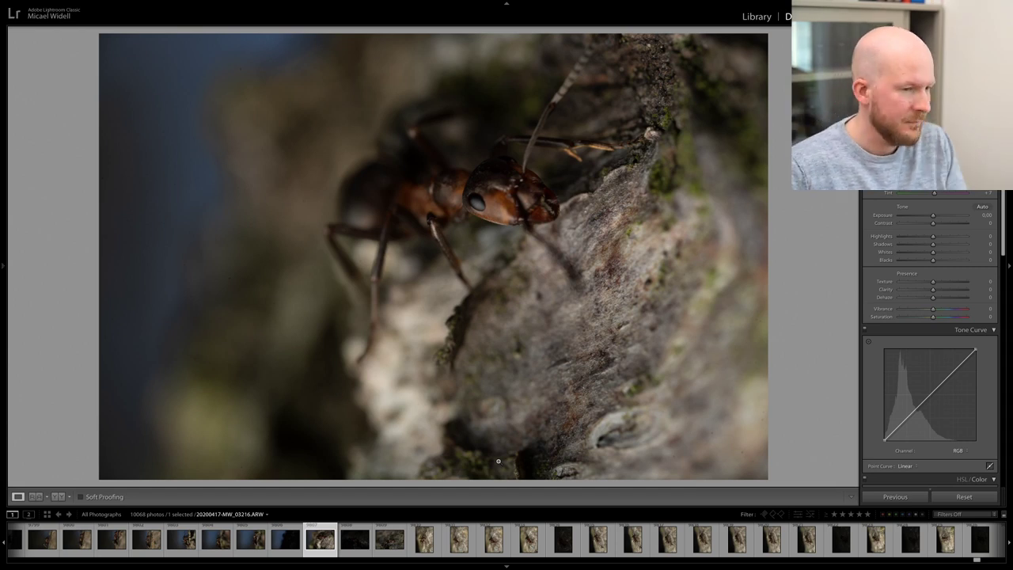
- Page back through the filmstrip, select the red ant on pale bark, and zoom in
left_click(705, 563)
left_click(705, 563)
left_click(705, 563)
left_click(705, 562)
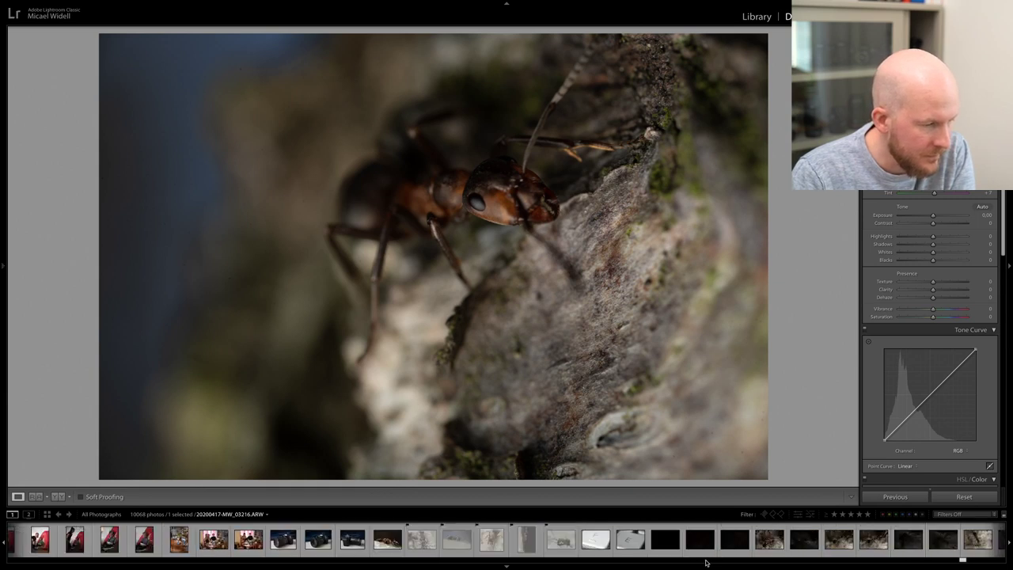
left_click(705, 563)
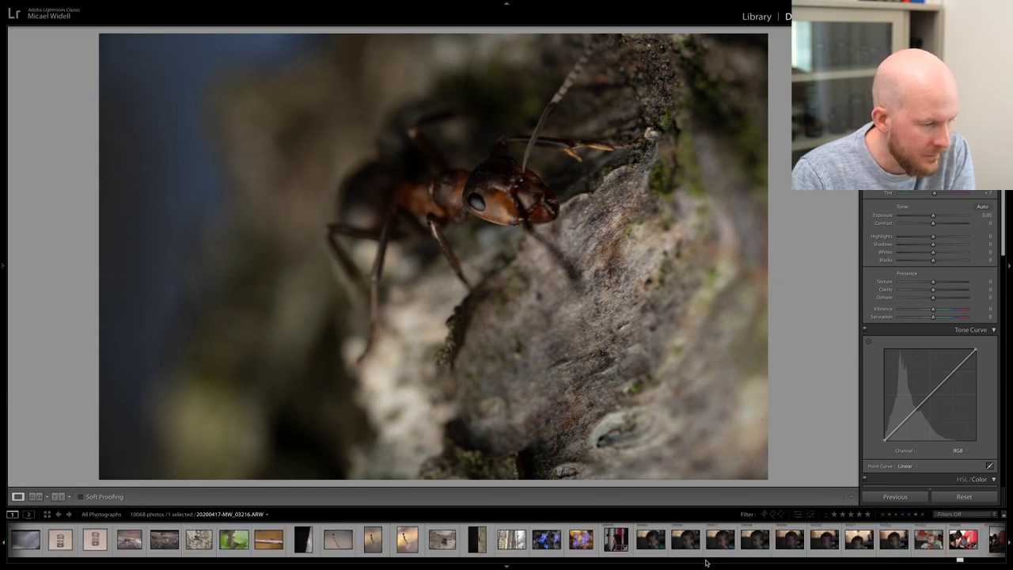
left_click(990, 562)
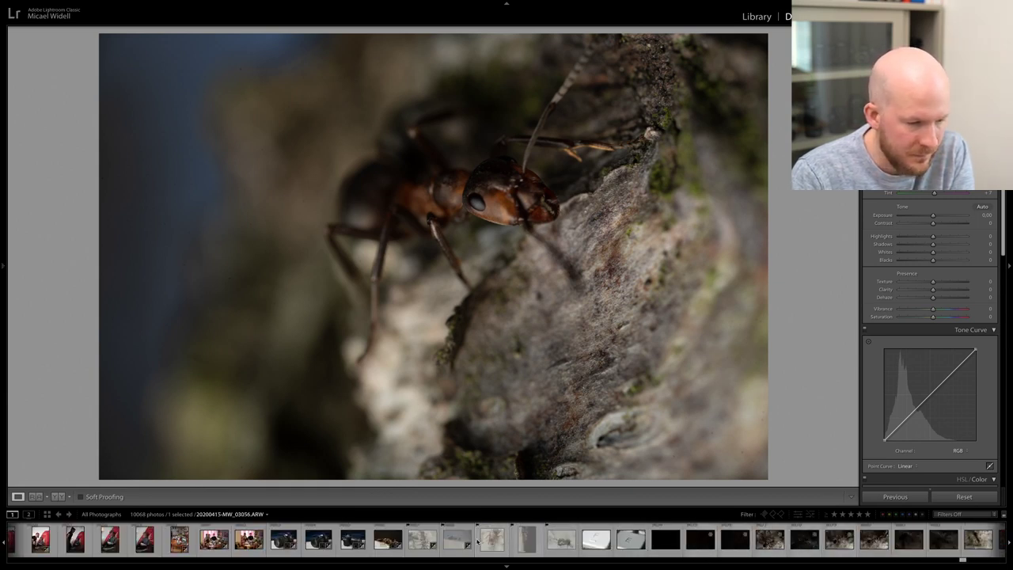
left_click(388, 539)
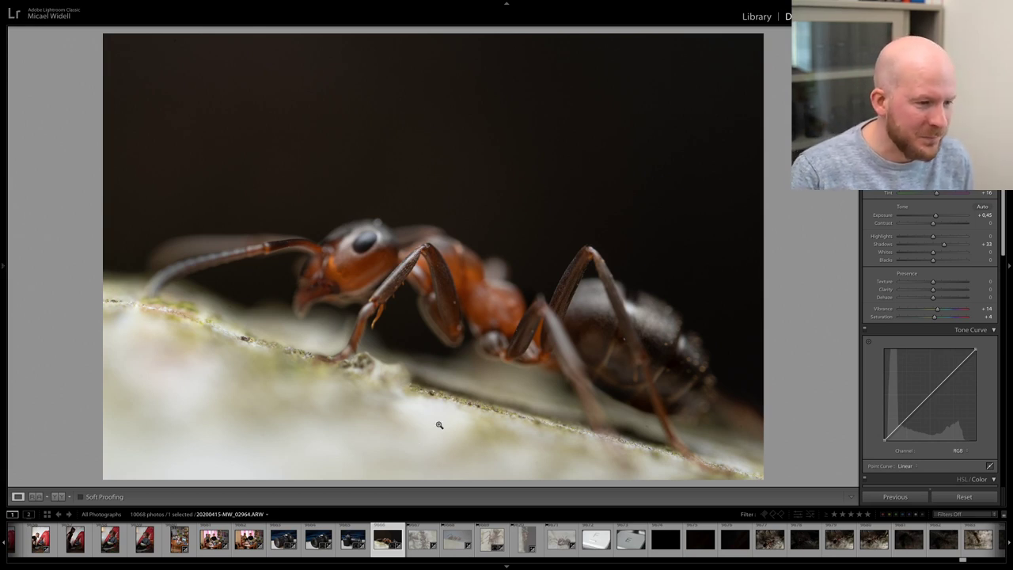
left_click(421, 325)
- Zoom back out and step past the two-ants shot to the white F key close-up
left_click(427, 298)
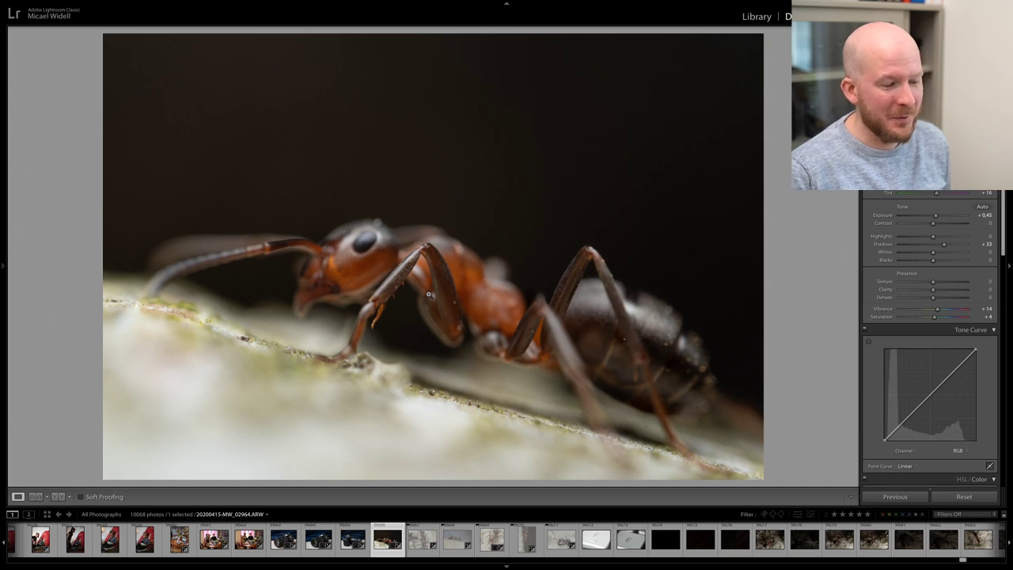
left_click(425, 545)
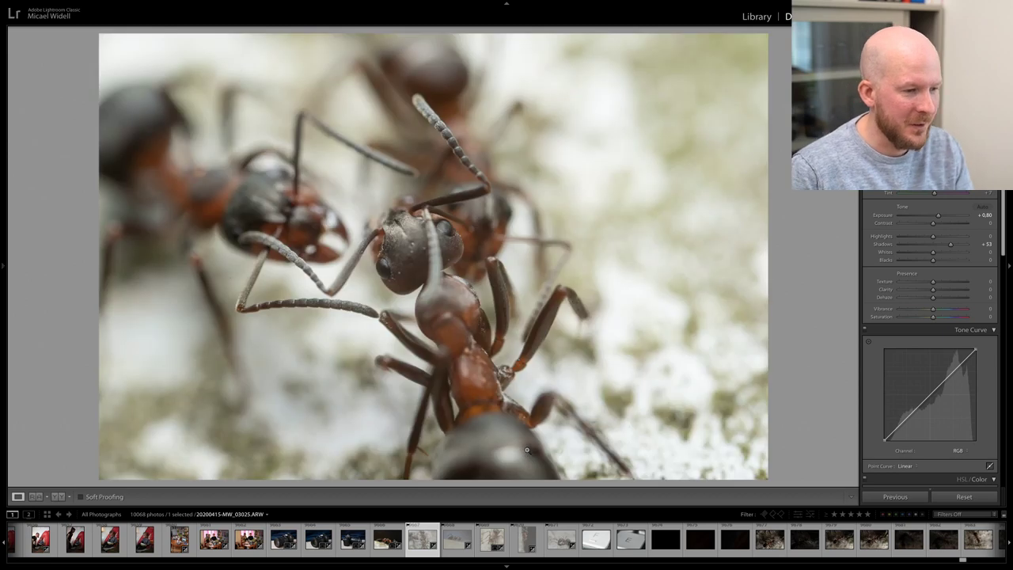
key("Right")
key("Right")
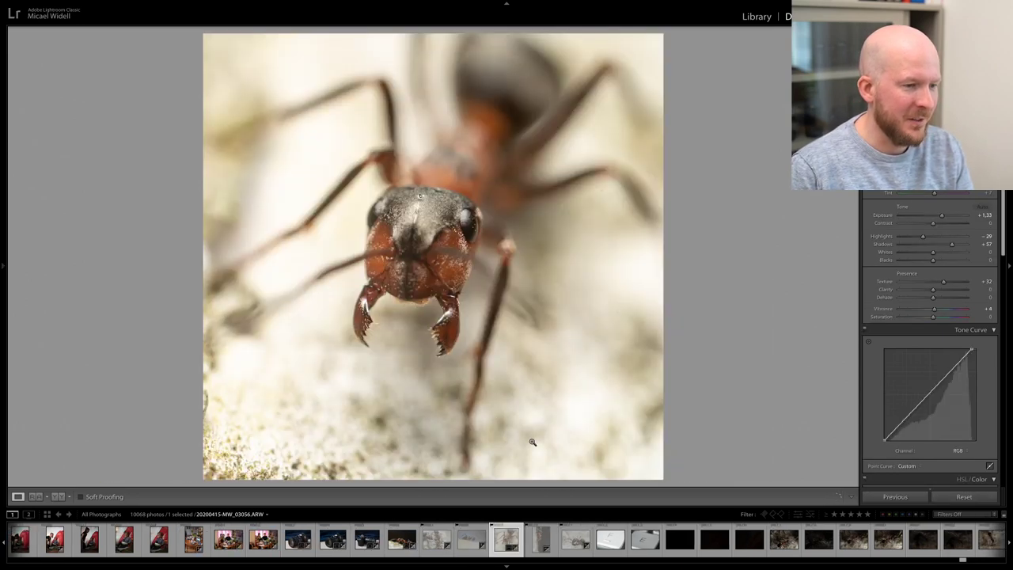
key("Right")
key("Right")
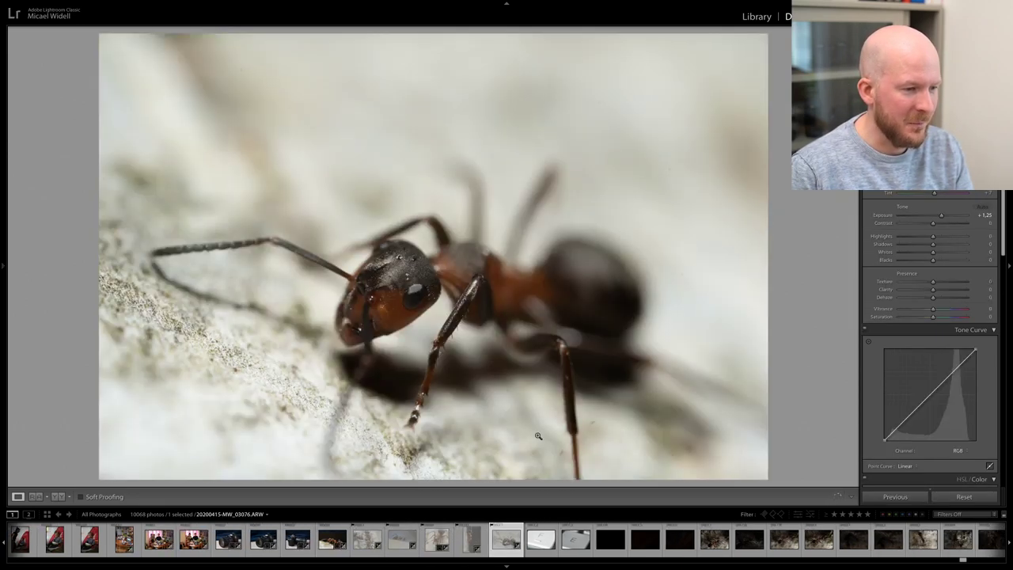
key("Right")
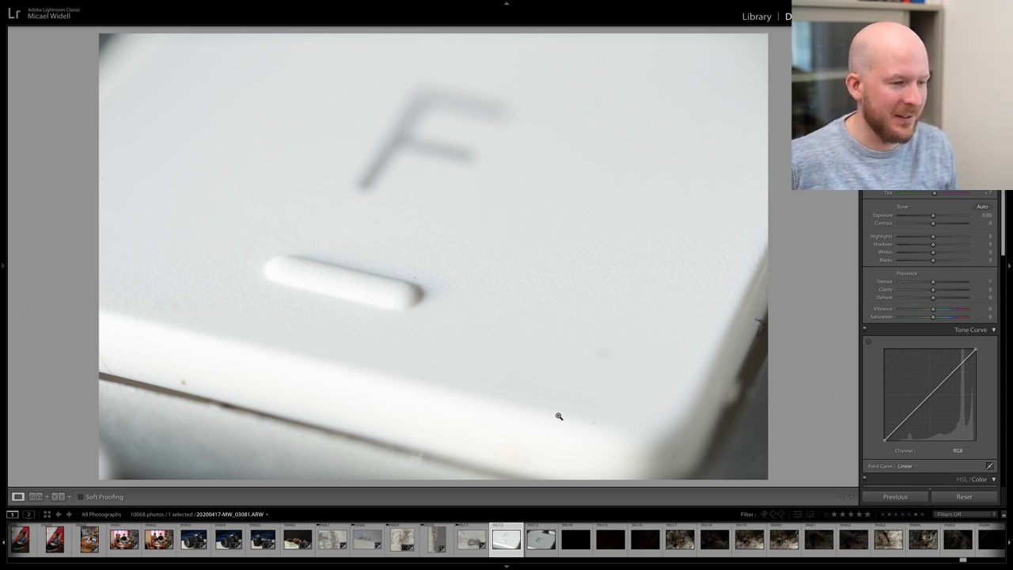
- Reject the F key close-up, the black frame and the other dark shots
key("x")
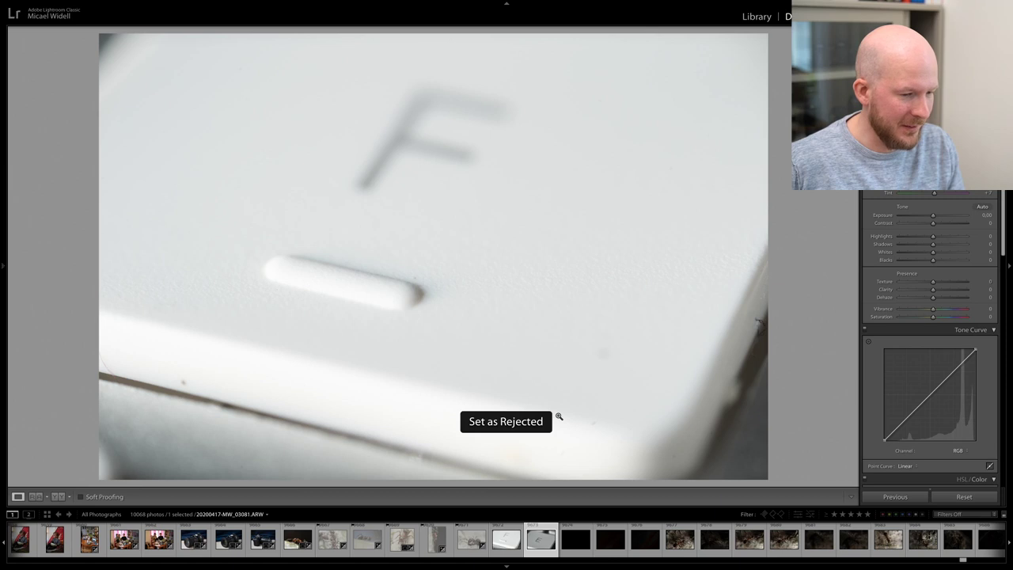
key("x")
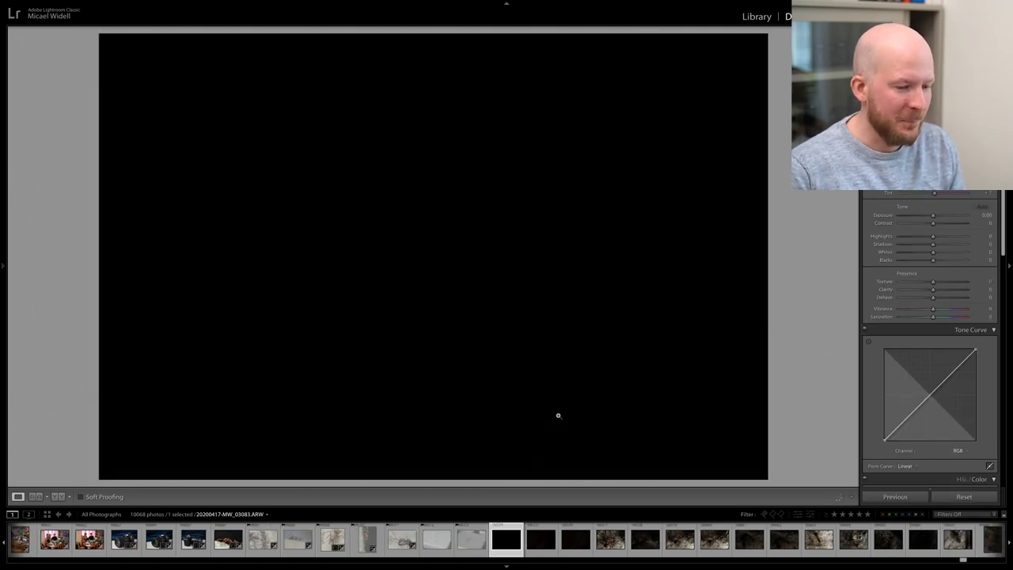
key("x")
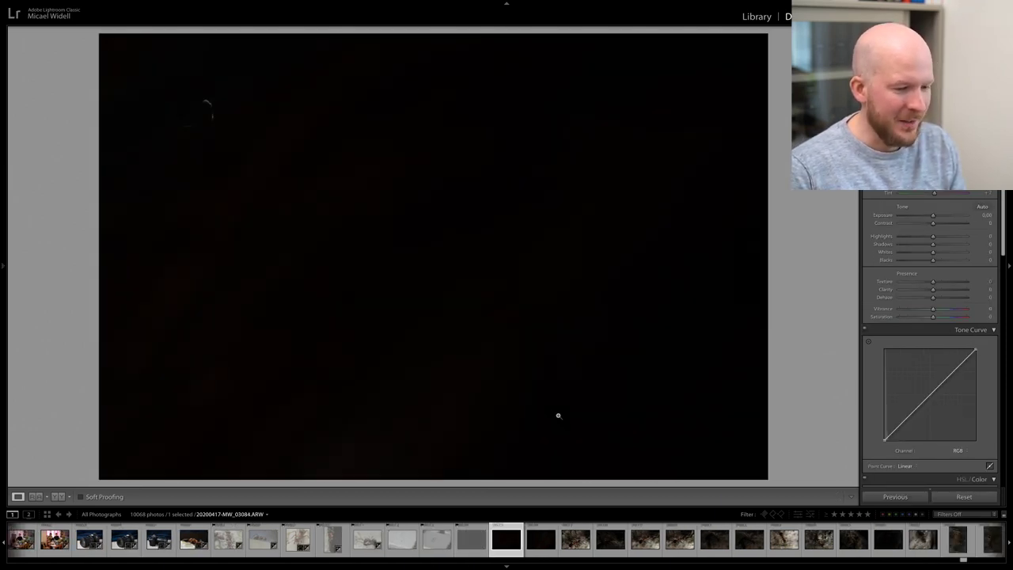
key("x")
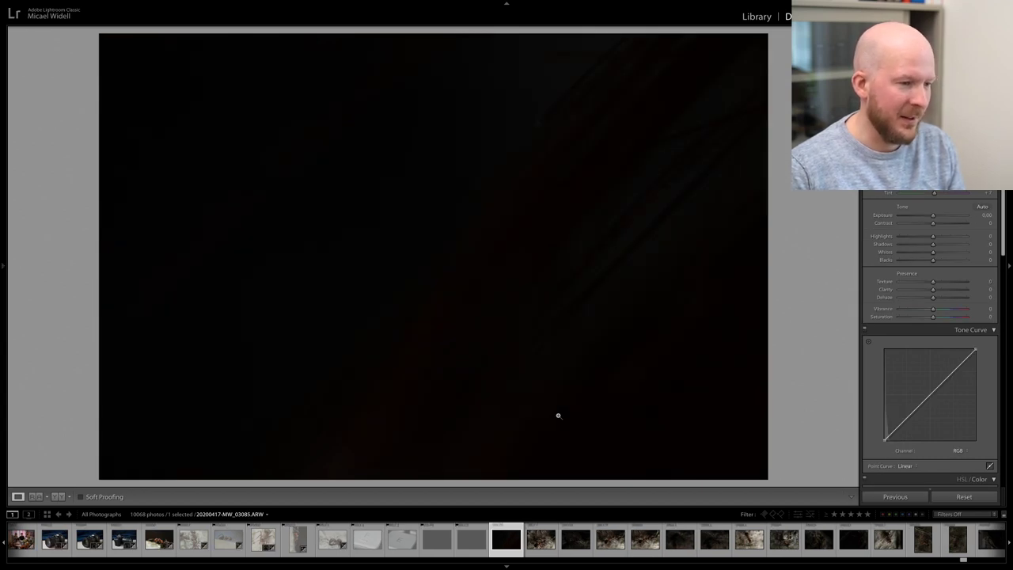
key("x")
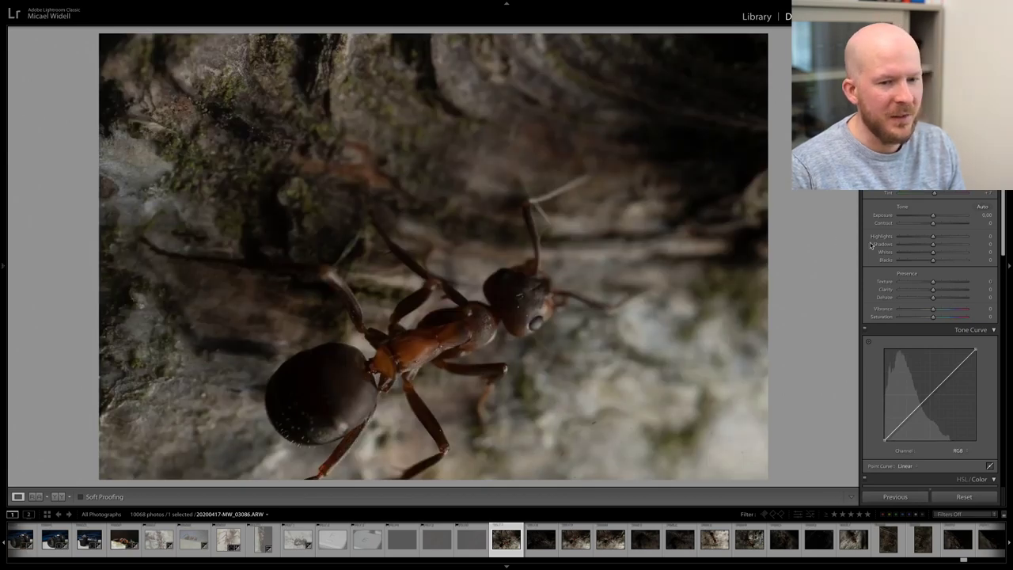
- Brighten the first ant photo to Exposure +1.05, then test-brighten the next dark shot
left_click_drag(933, 215, 940, 215)
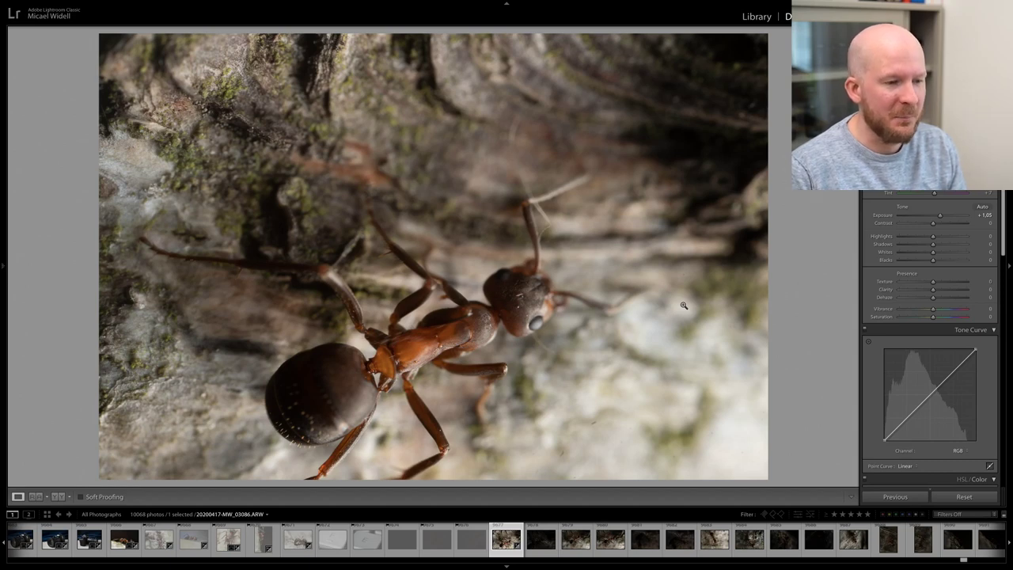
key("Right")
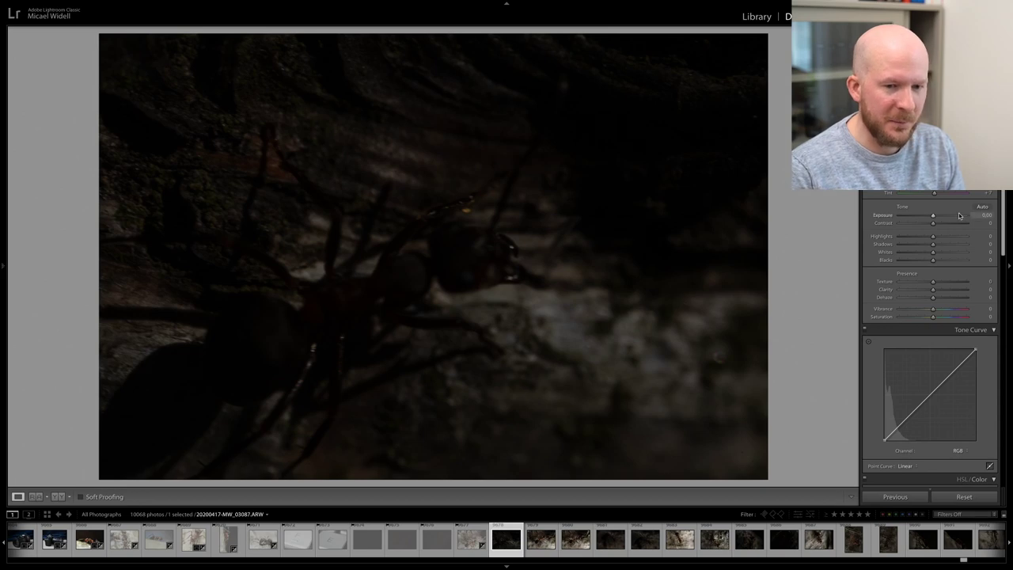
left_click_drag(933, 215, 953, 217)
key("Right")
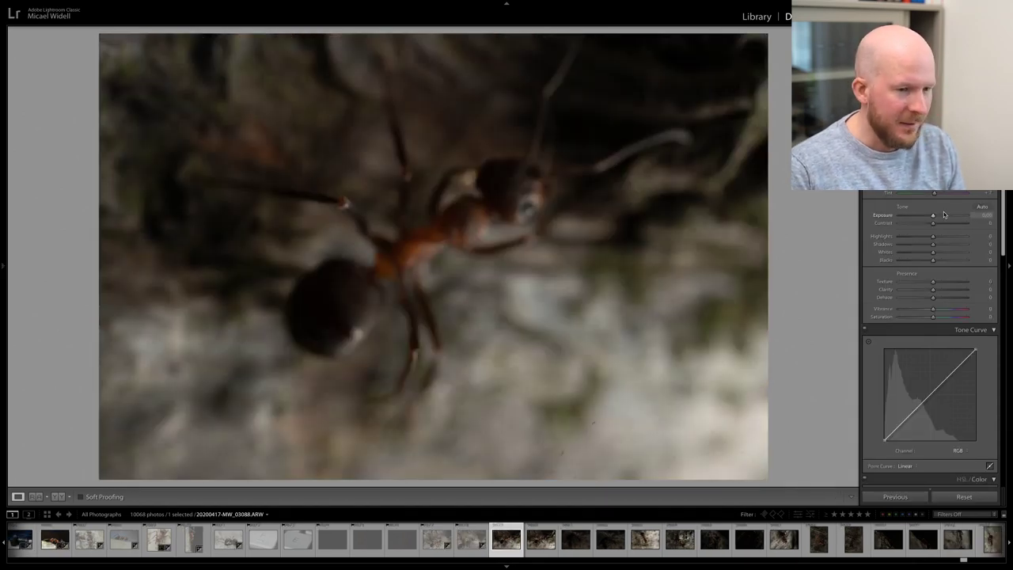
- Test four blurry ant shots at about +1.50 to +1.73 Exposure and reject each
left_click(943, 214)
key("x")
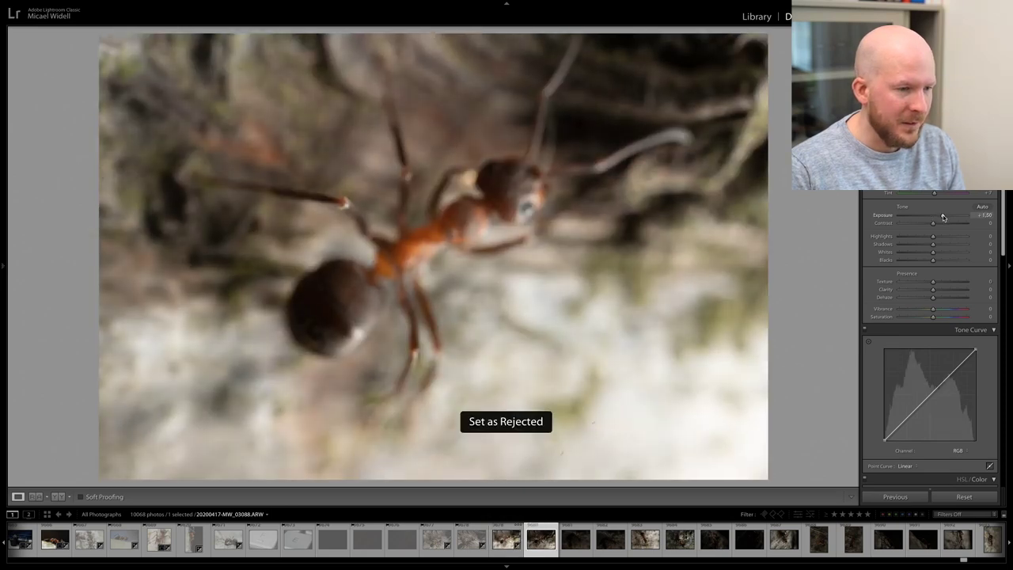
left_click(943, 215)
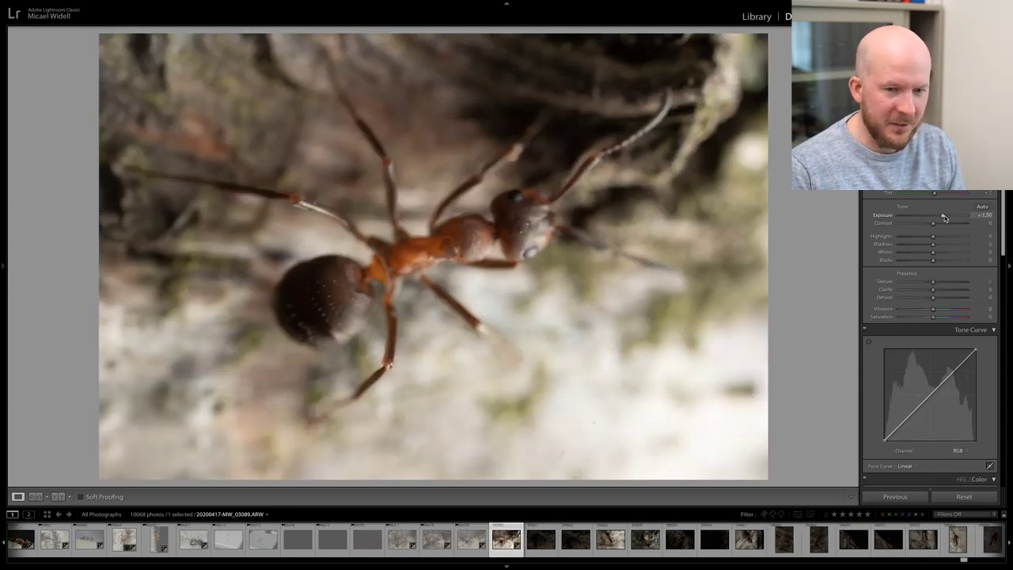
key("x")
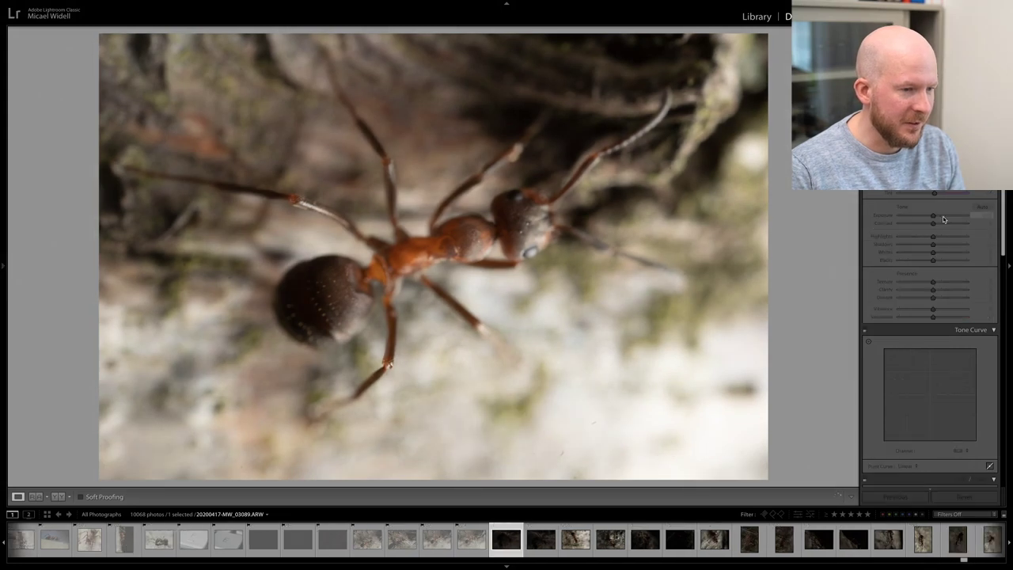
left_click(943, 215)
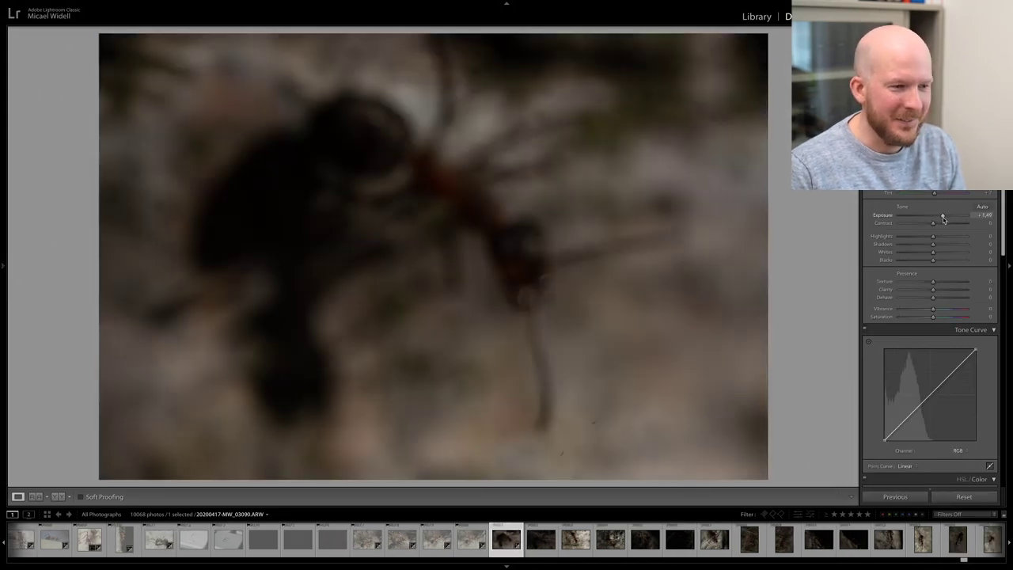
key("x")
left_click(944, 215)
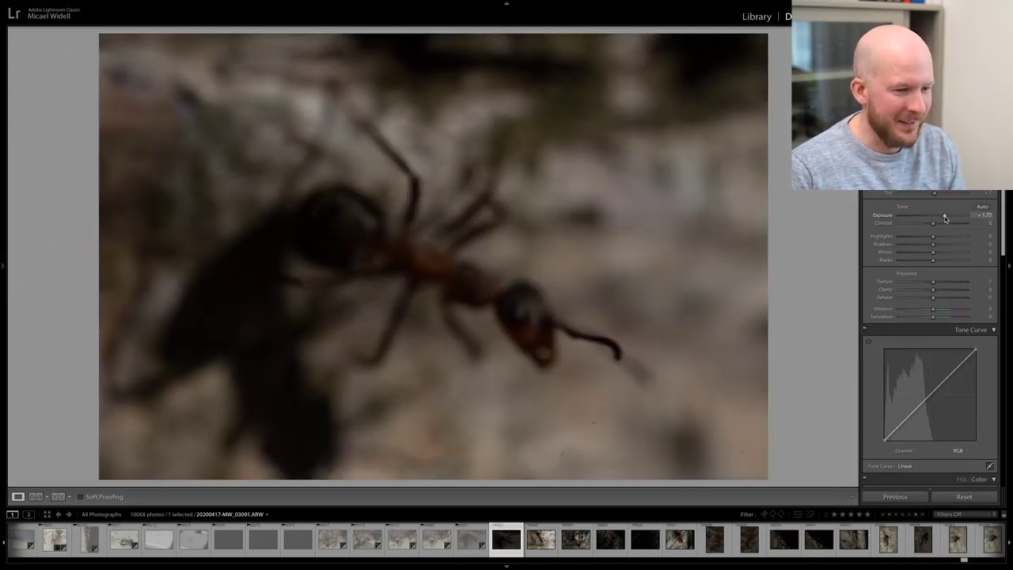
key("x")
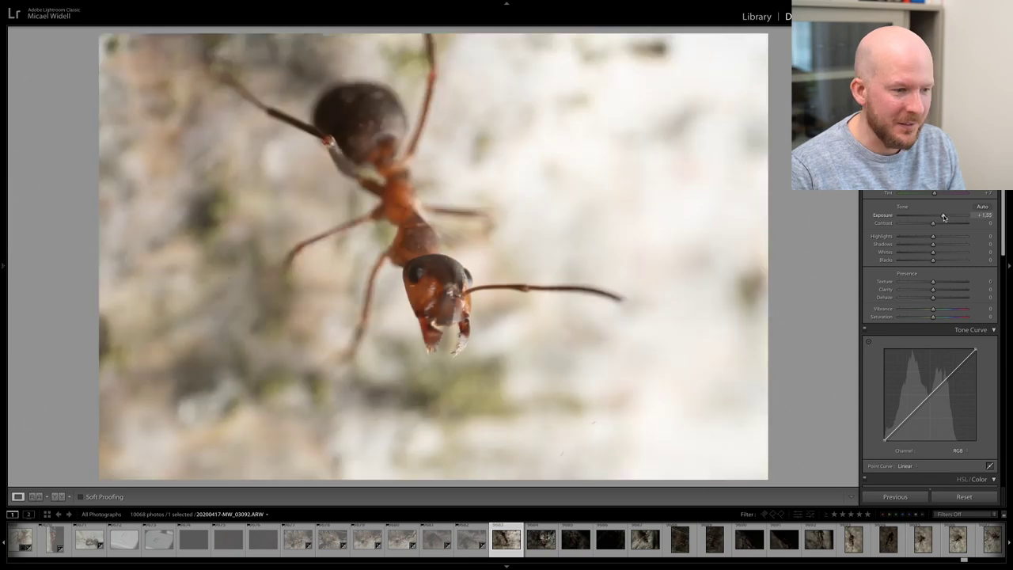
- Reset one photo's Exposure to 0.00, then brighten the next to +1.75 and reject it
left_click(943, 215)
double_click(943, 215)
key("Right")
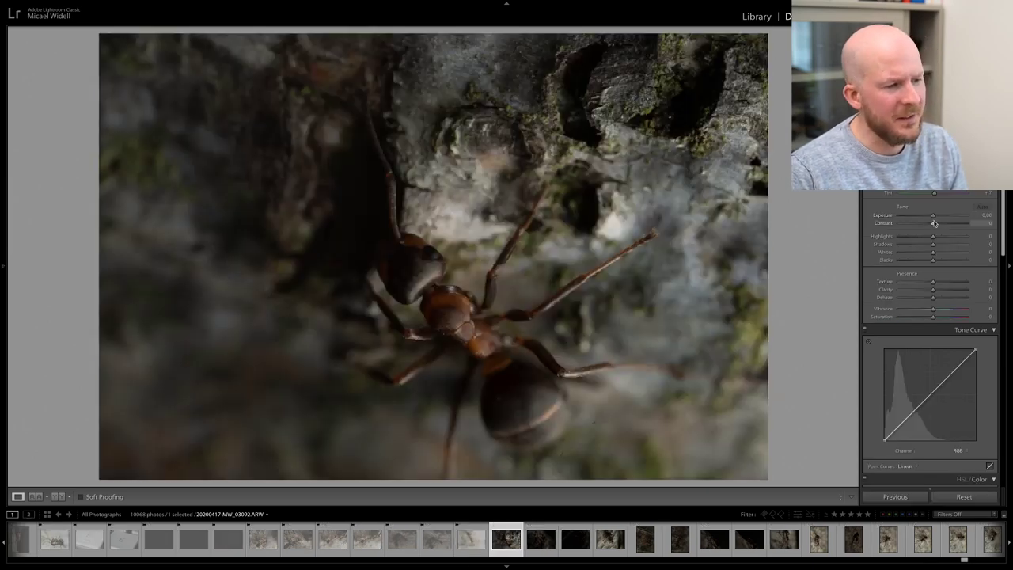
left_click(944, 215)
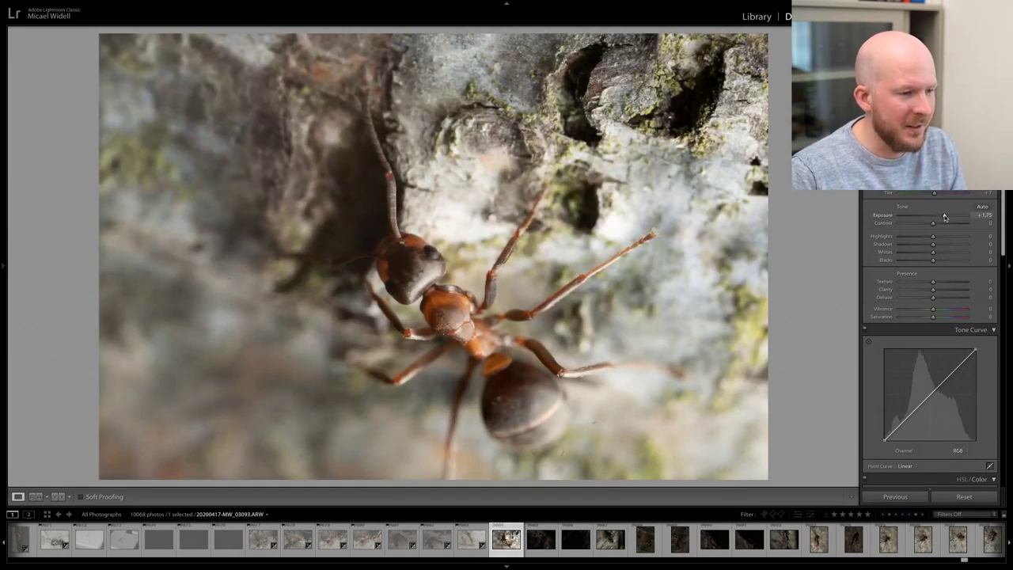
key("x")
- Push a dark shot to about +2.75 Exposure, reject three frames, brighten the next to +1.95
left_click(948, 215)
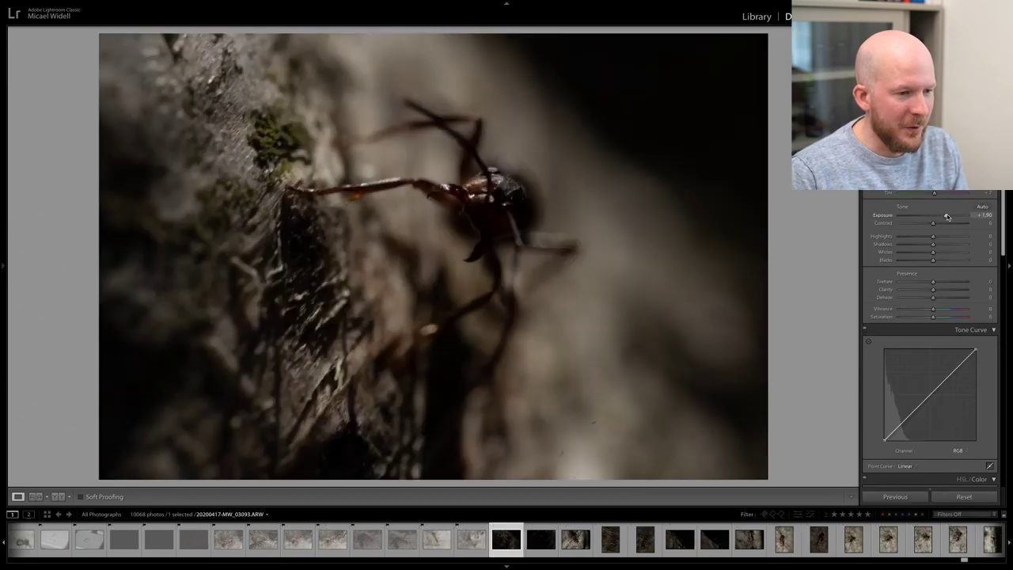
left_click_drag(948, 215, 951, 215)
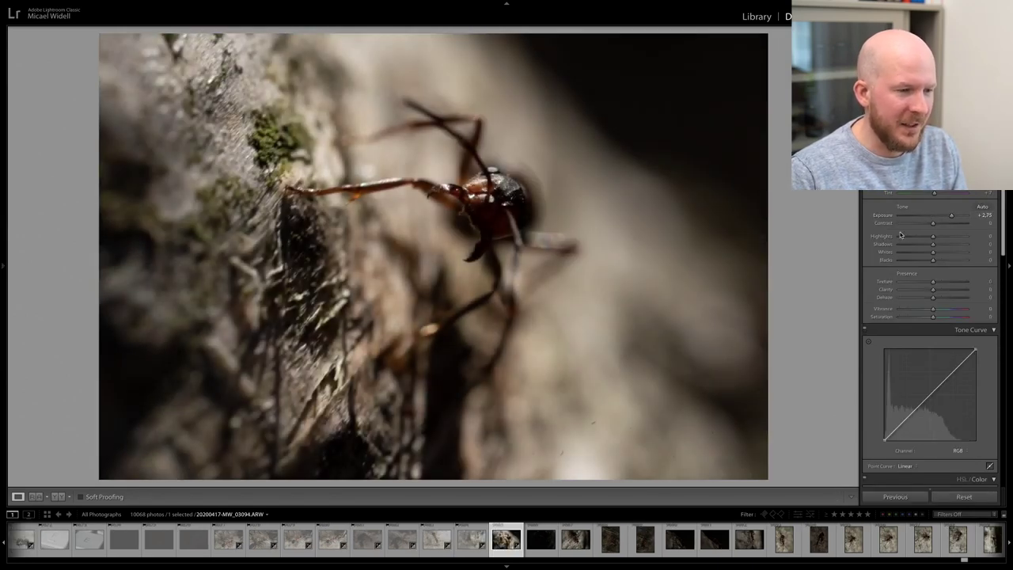
key("x")
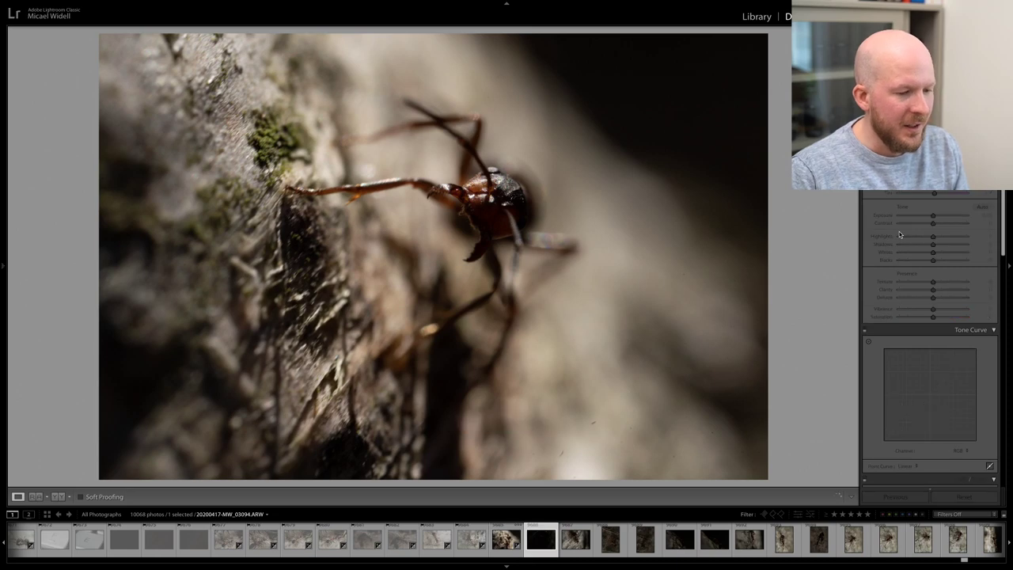
key("x")
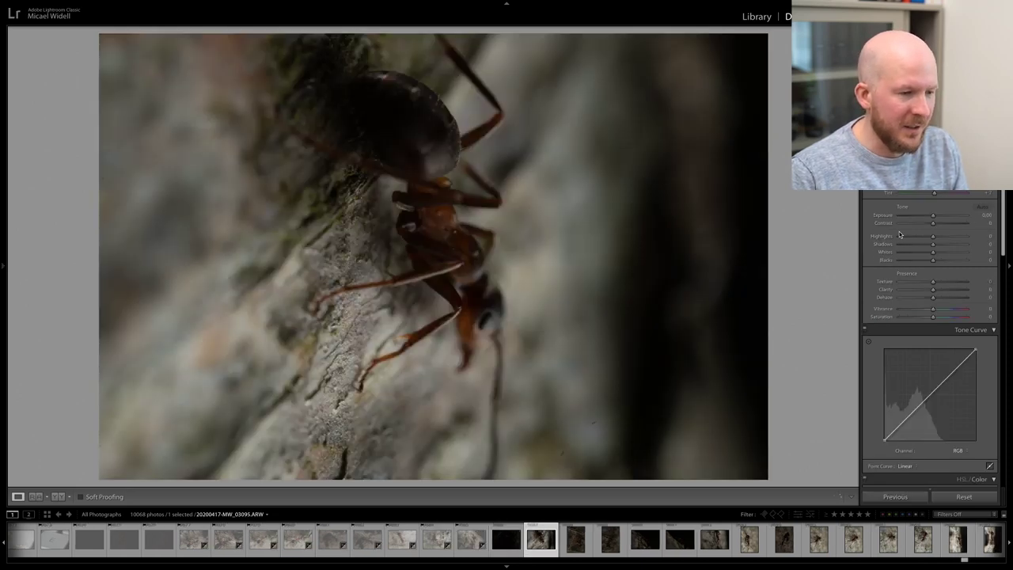
key("x")
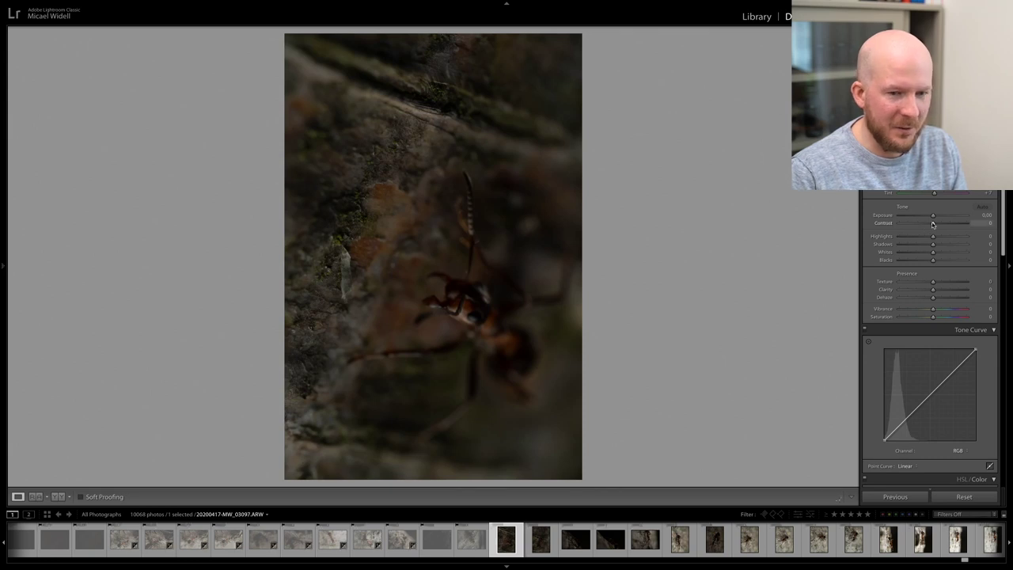
left_click_drag(933, 216, 946, 216)
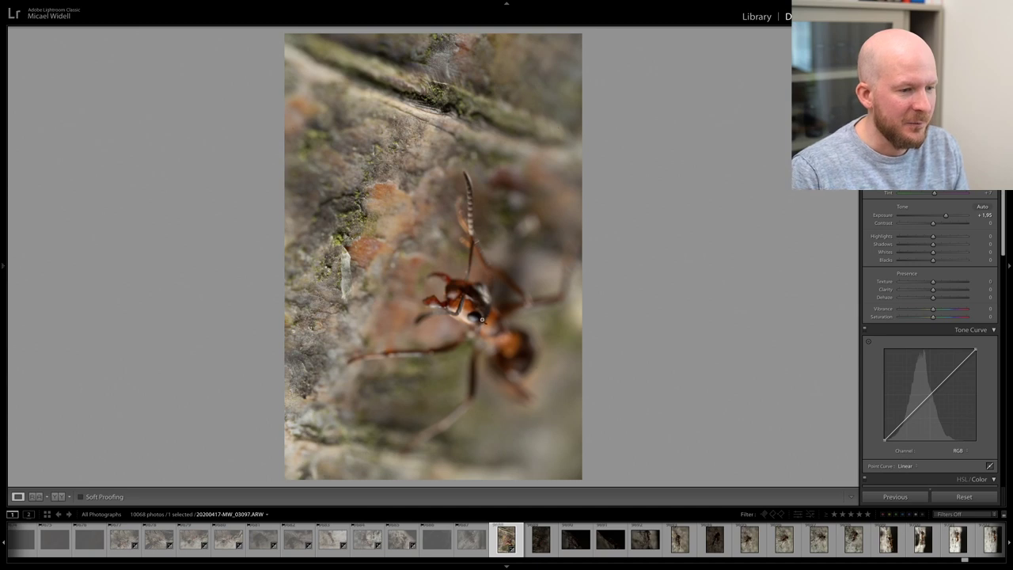
- Reject one shot, brighten dark ones to +2.25 and +2.40 Exposure, reject the latter
key("x")
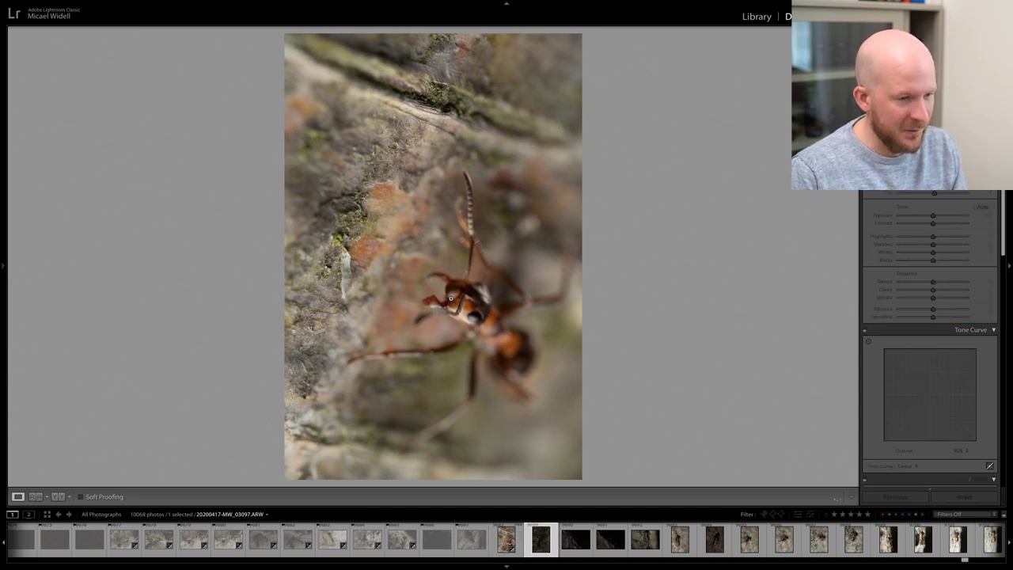
left_click_drag(932, 215, 947, 215)
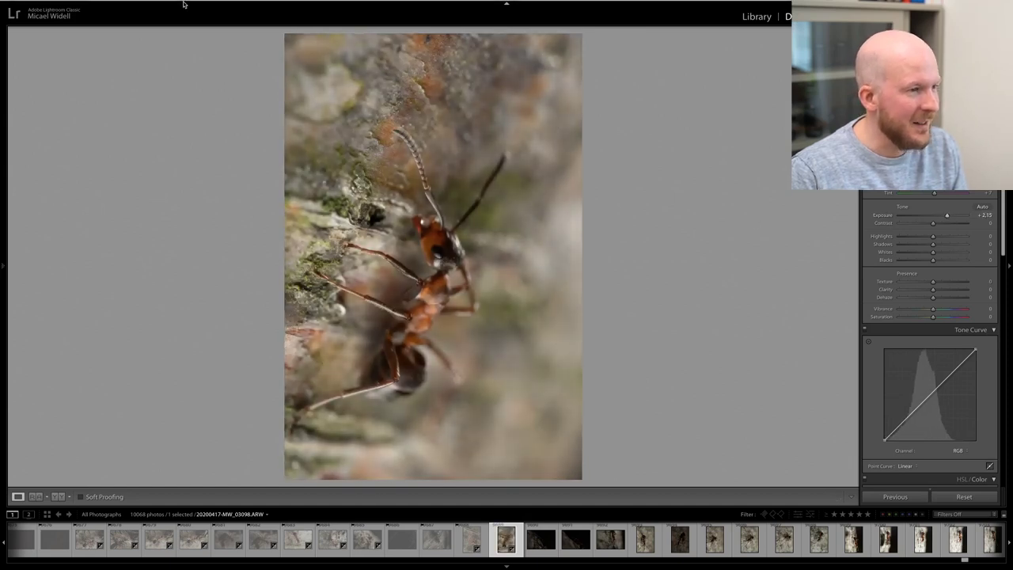
key("Right")
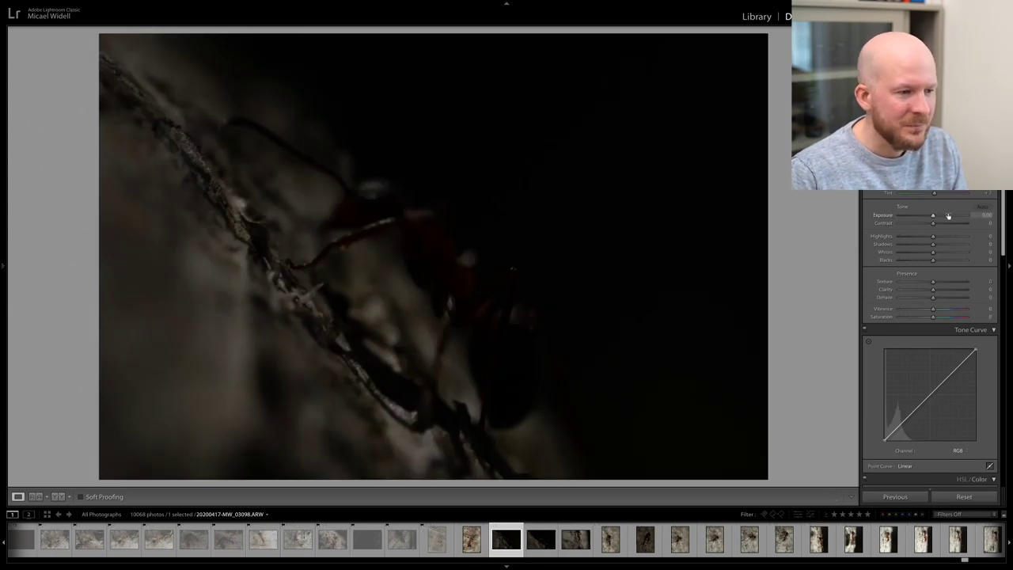
left_click_drag(948, 216, 950, 216)
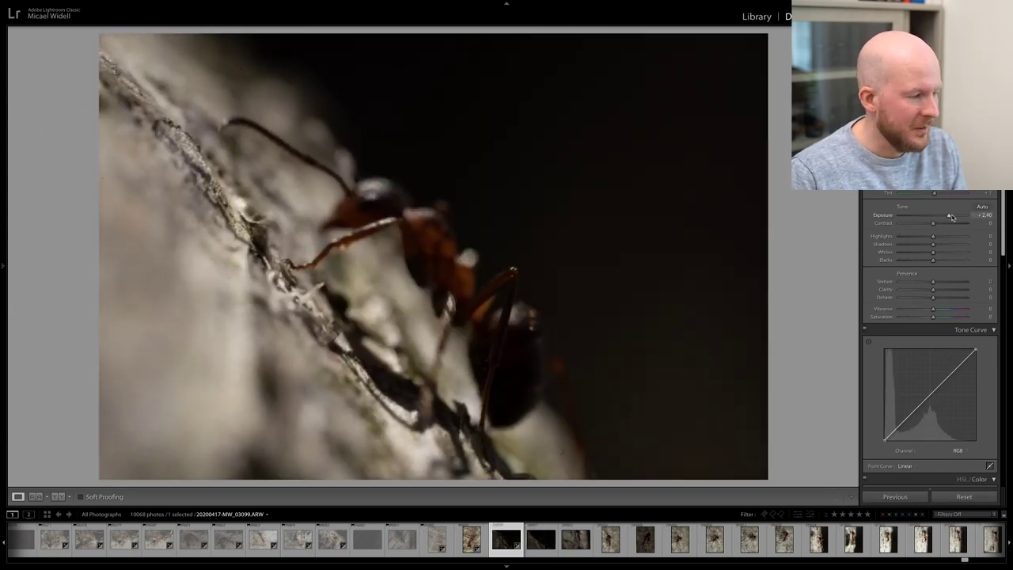
key("x")
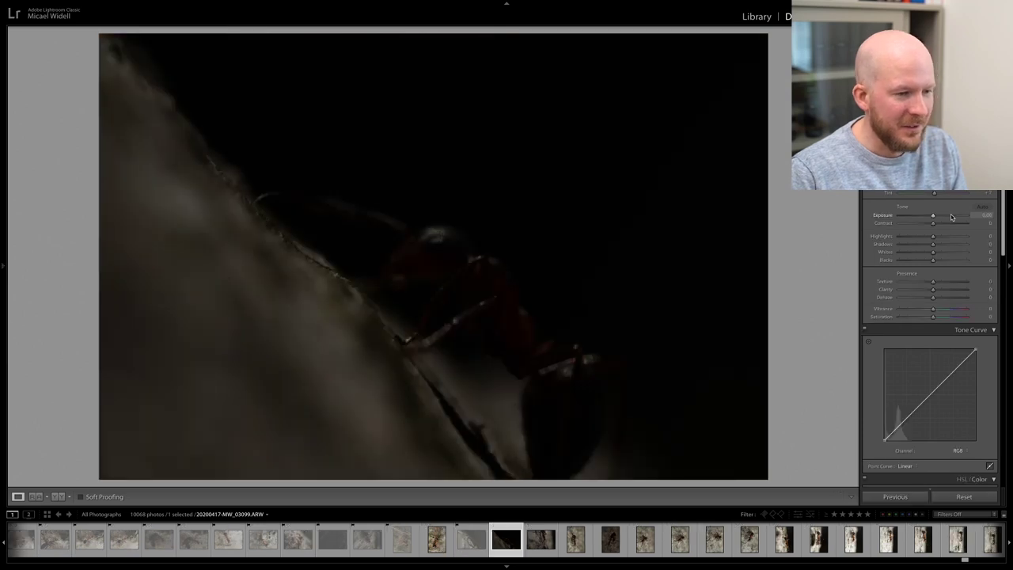
- Test a very dark photo at +3.25 Exposure, then reject it and three more frames
left_click_drag(946, 217, 954, 216)
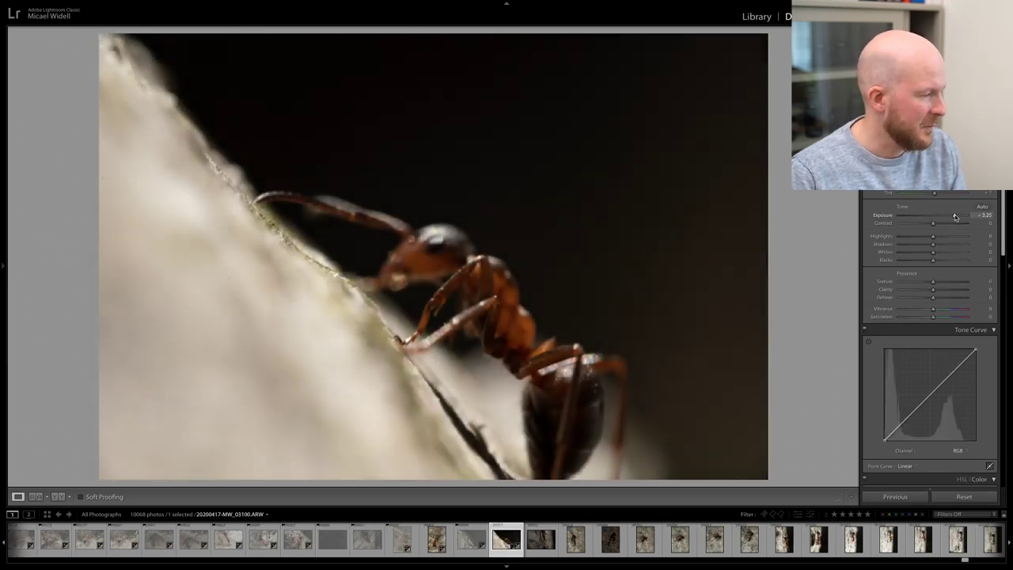
key("x")
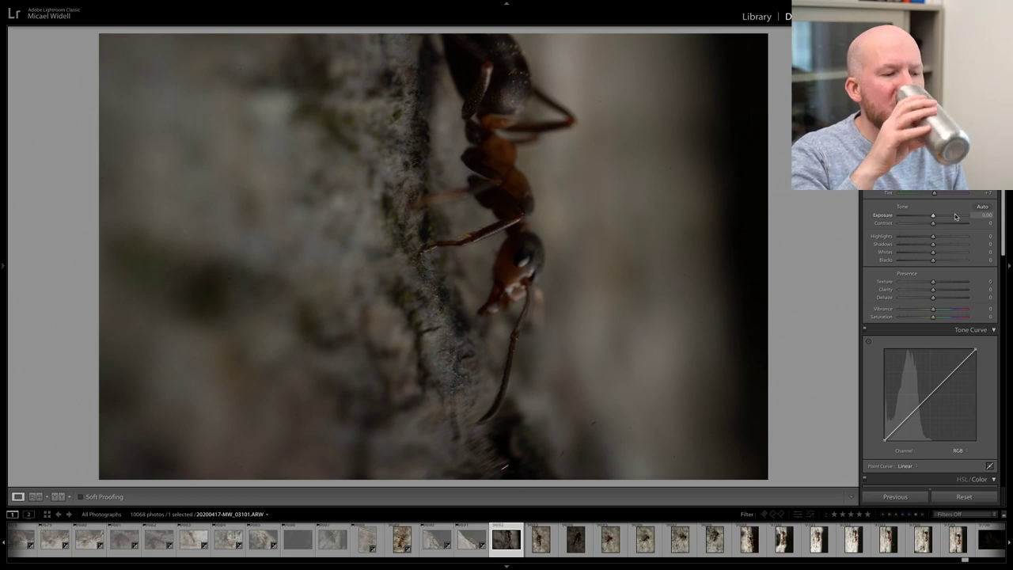
key("x")
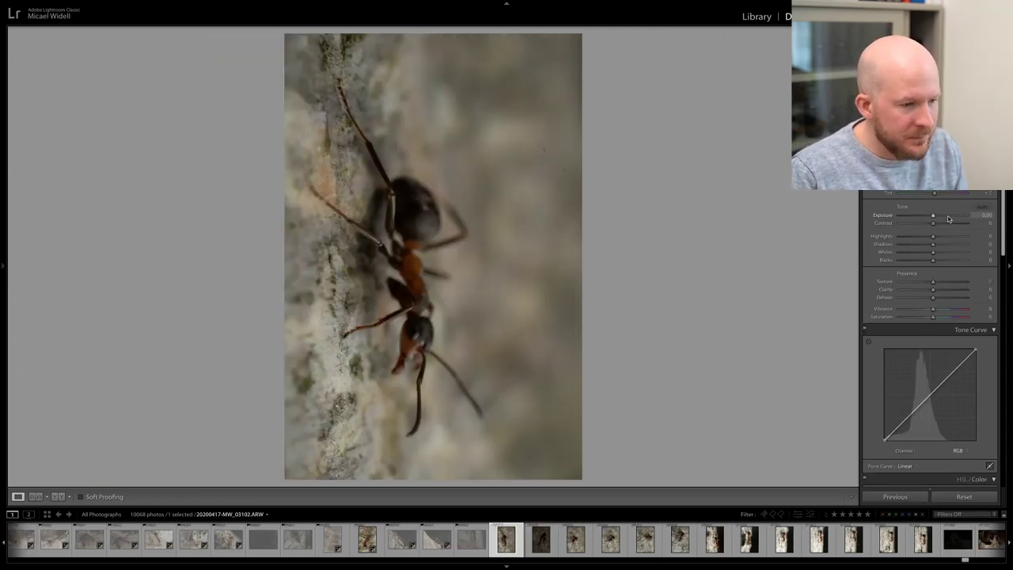
key("x")
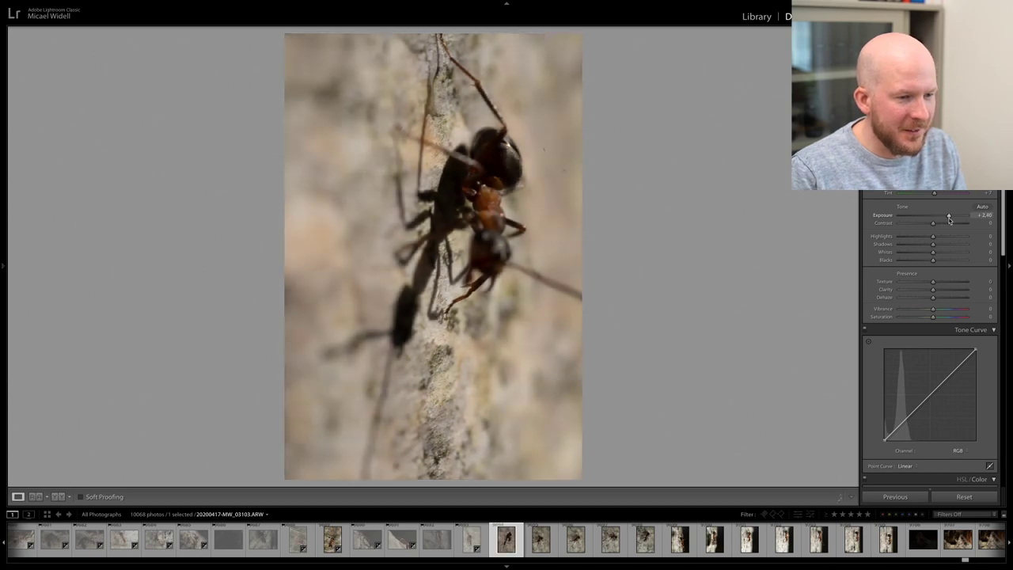
key("x")
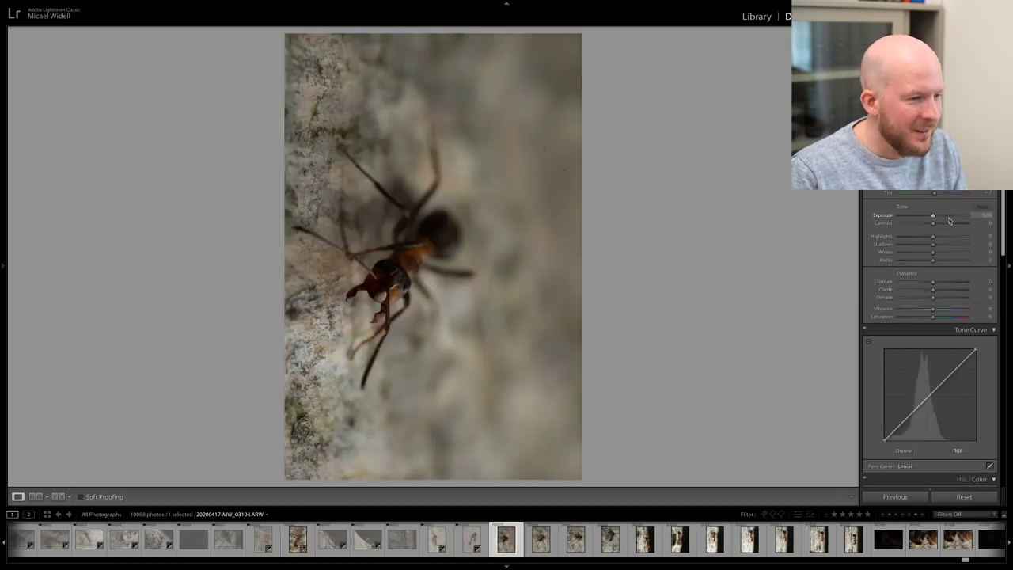
- Reject an out-of-focus shot after a 1:1 check, then test another at +1.80 and reject it
left_click(388, 289)
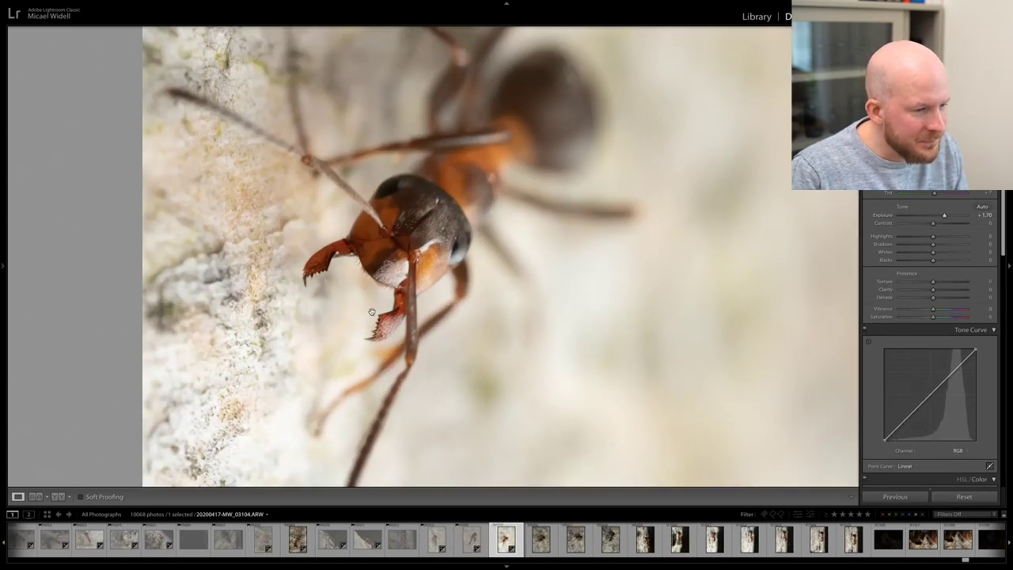
left_click(395, 288)
key("x")
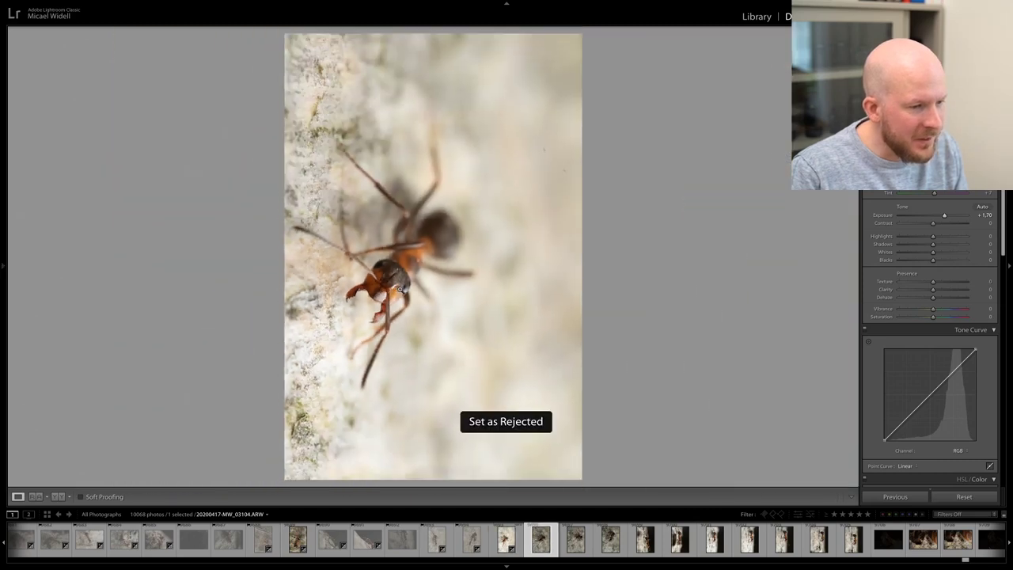
left_click_drag(933, 215, 945, 216)
key("x")
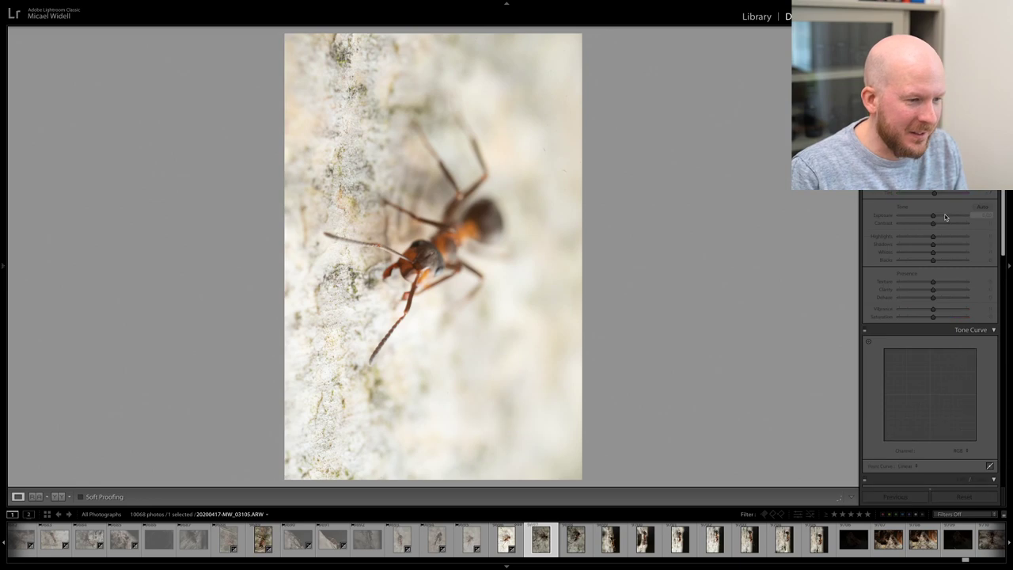
- Keep two sharp shots brightened to +1.55 and +1.40 Exposure, advancing to 03108
left_click_drag(945, 216, 942, 216)
left_click(449, 218)
left_click(449, 218)
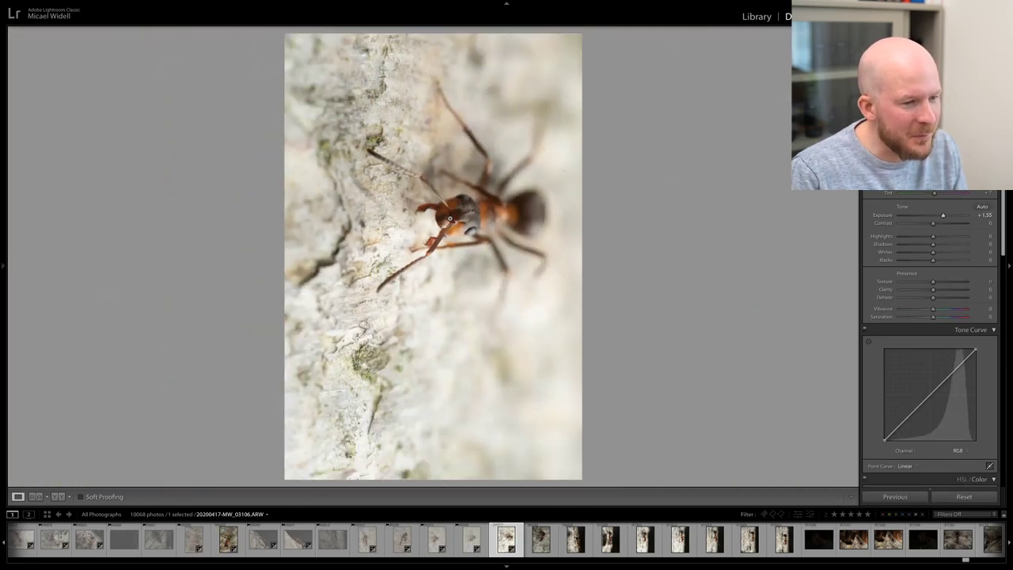
key("Right")
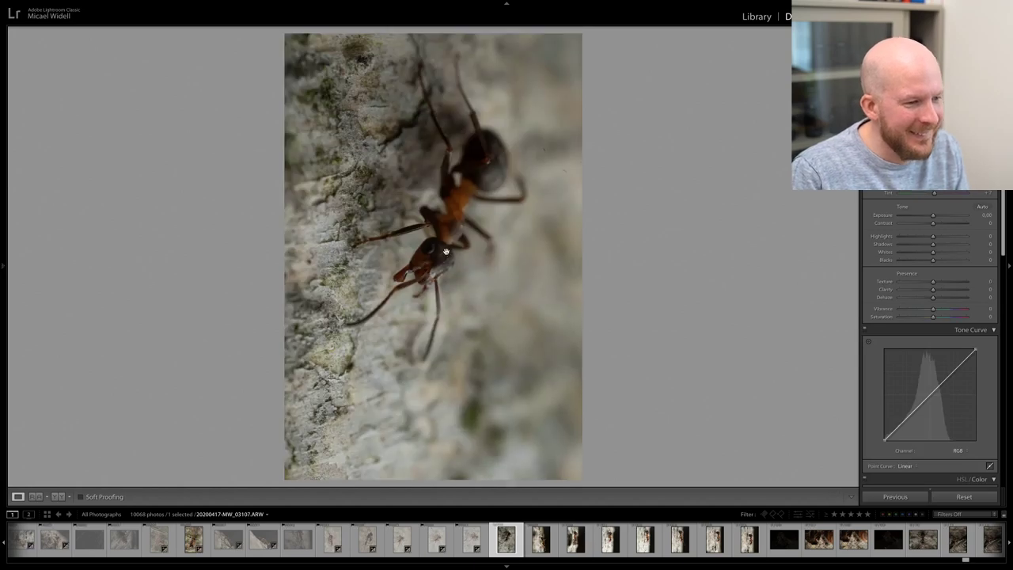
left_click(449, 248)
left_click_drag(933, 216, 943, 216)
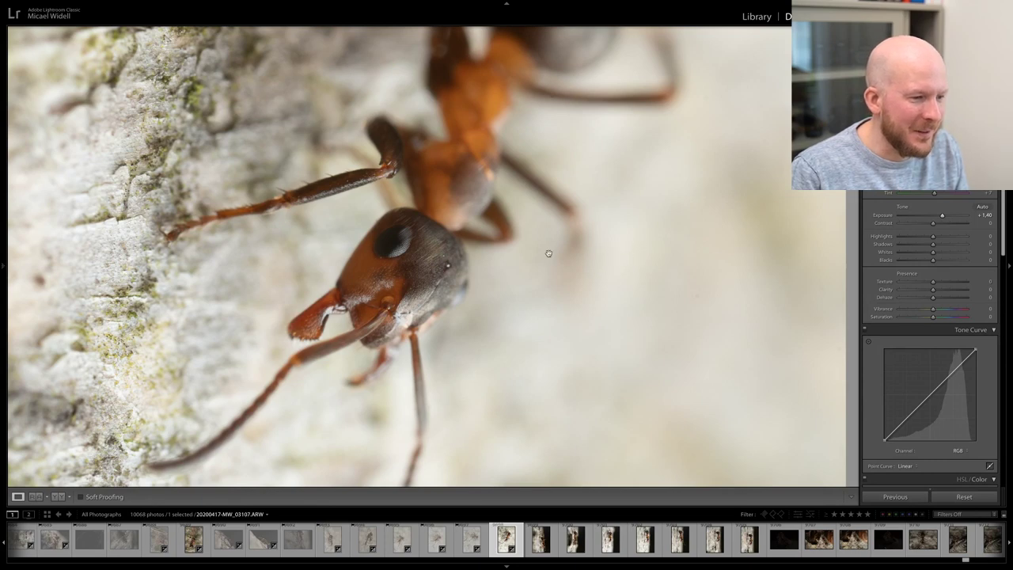
left_click(396, 257)
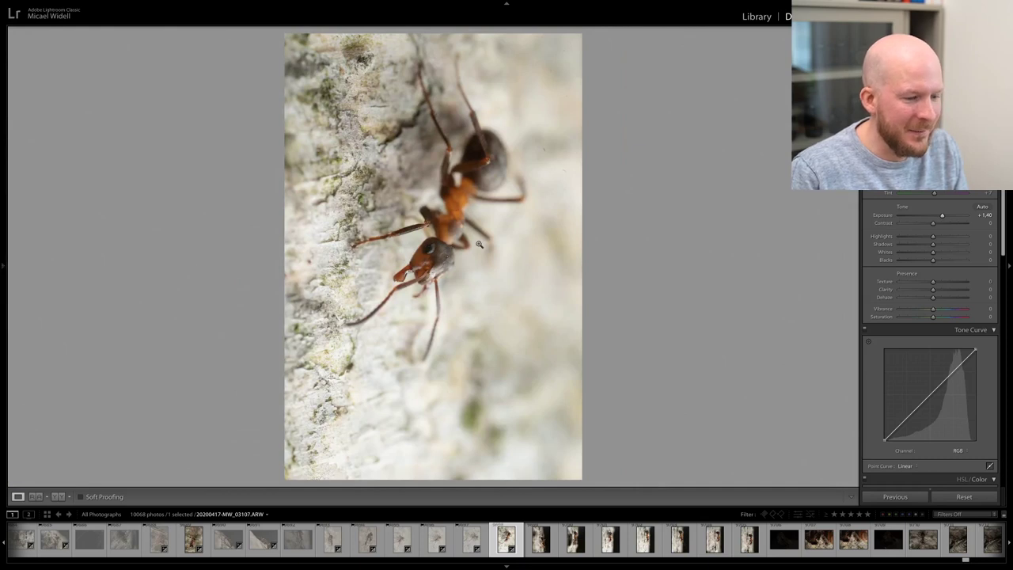
key("Right")
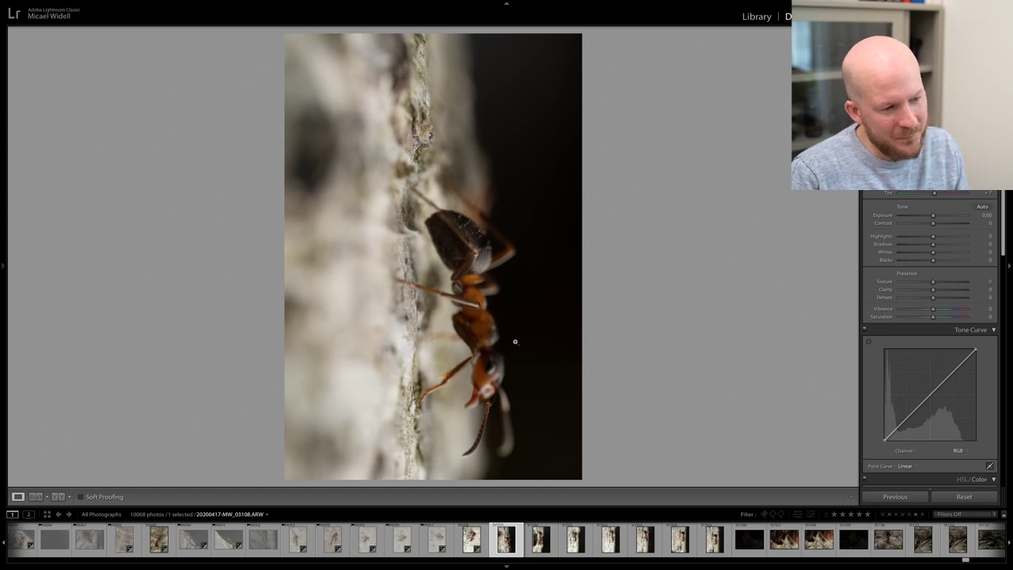
- Reject four consecutive unusable ant shots while stepping through the series
key("Right")
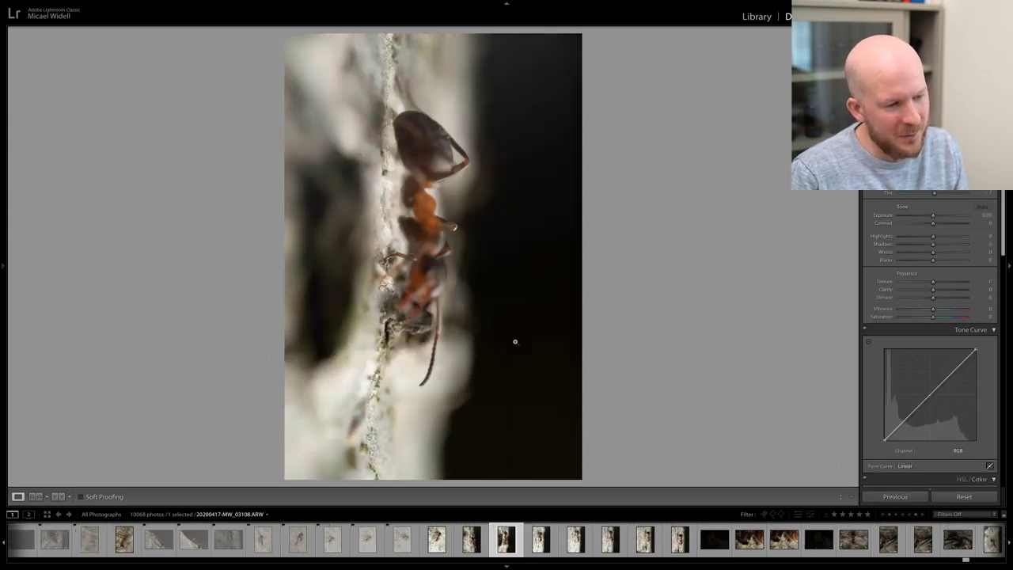
key("x")
key("Right")
key("Right")
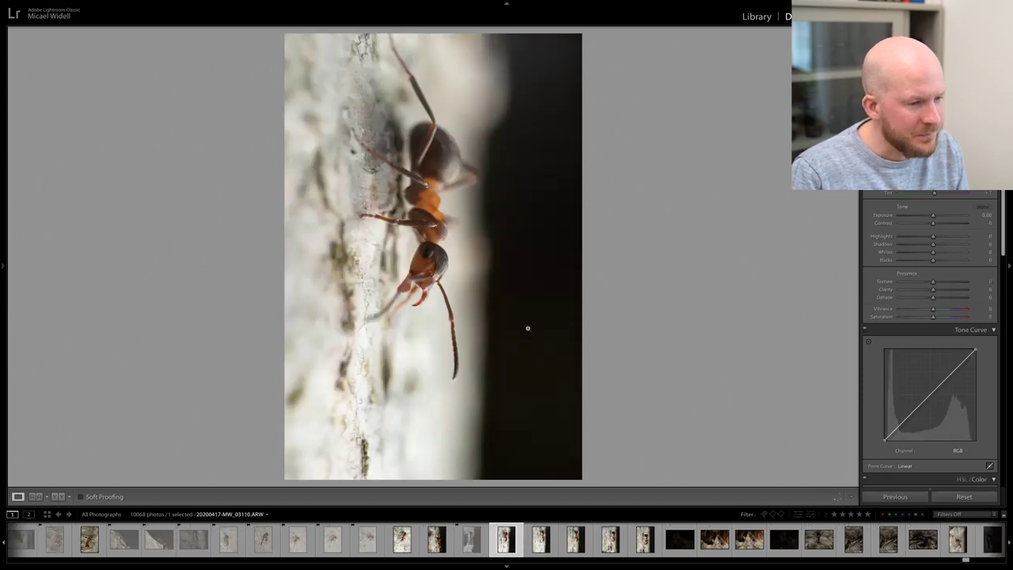
key("x")
key("Right")
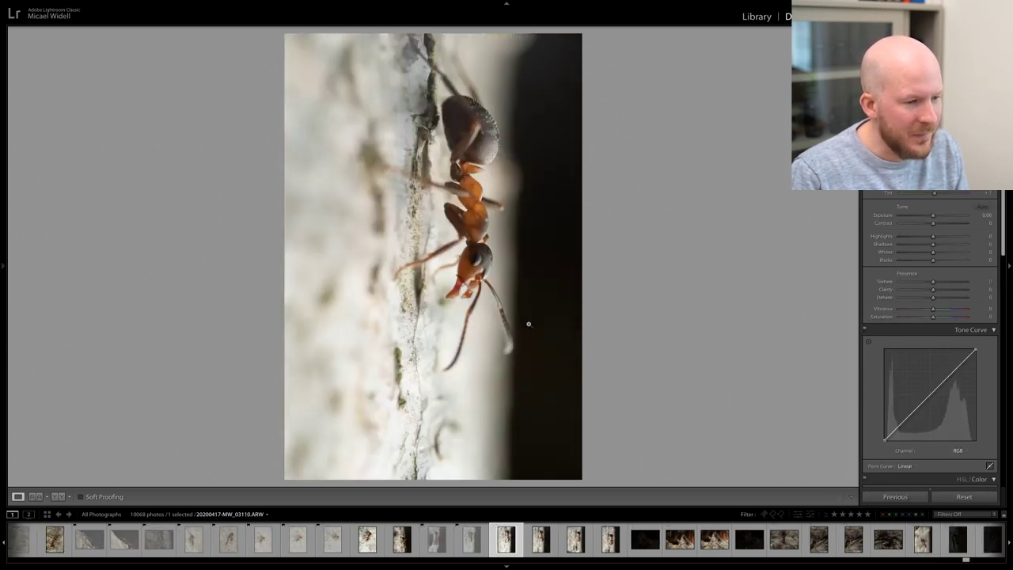
key("x")
key("Right")
key("x")
key("Right")
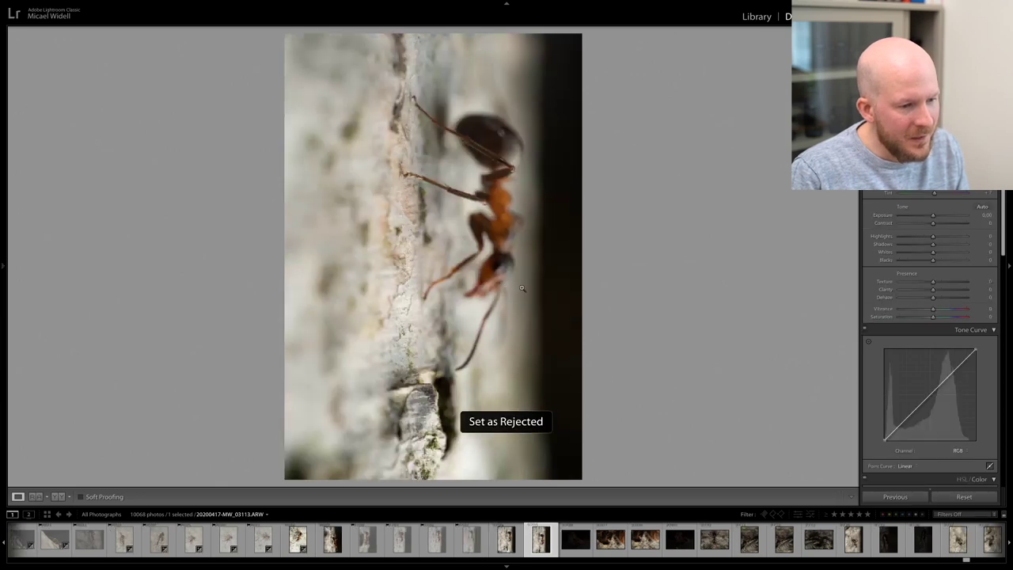
key("Right")
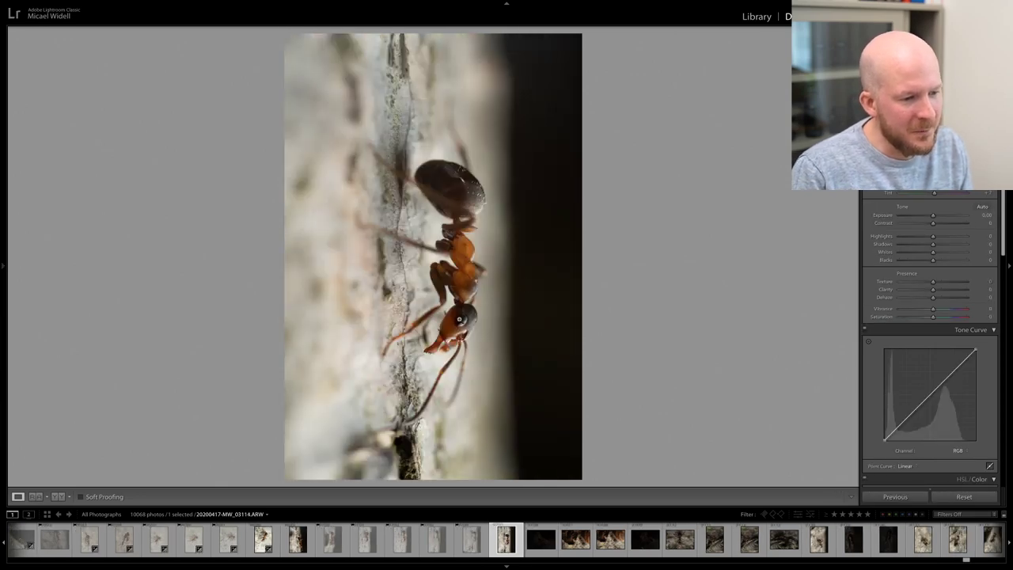
- Check focus at 1:1, then reject 03114, 03117 and two other unusable frames
left_click(459, 319)
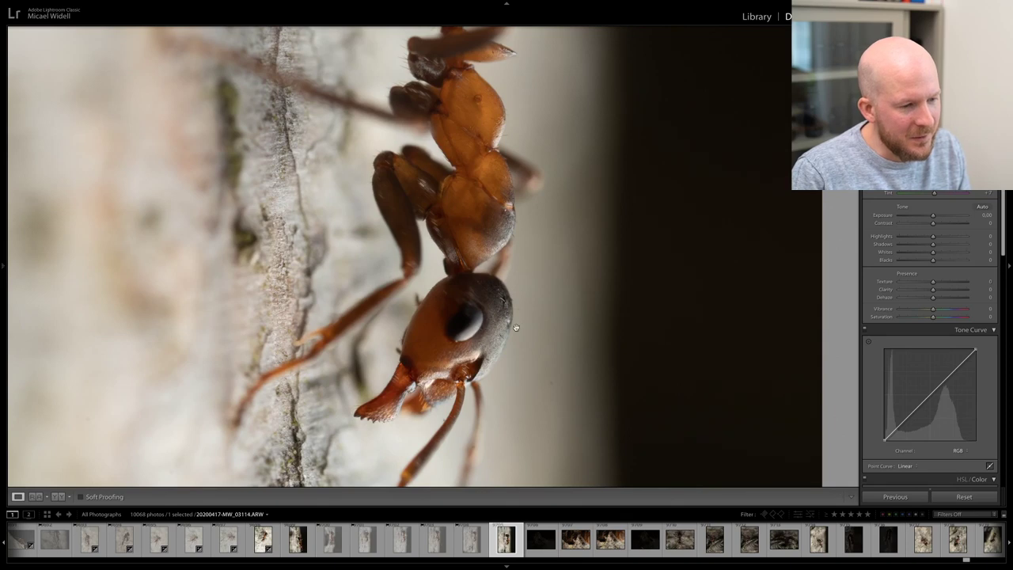
left_click(494, 322)
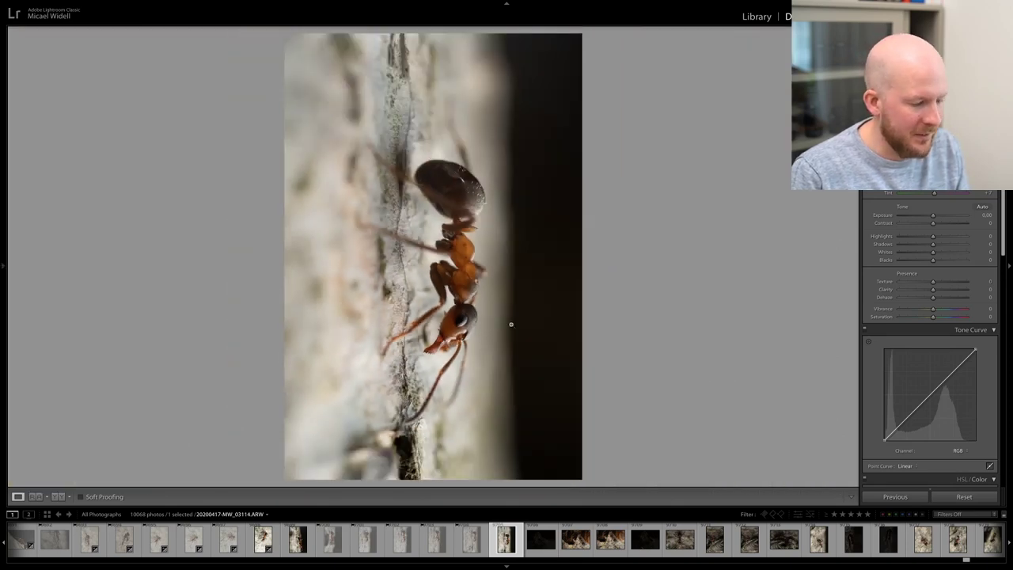
key("x")
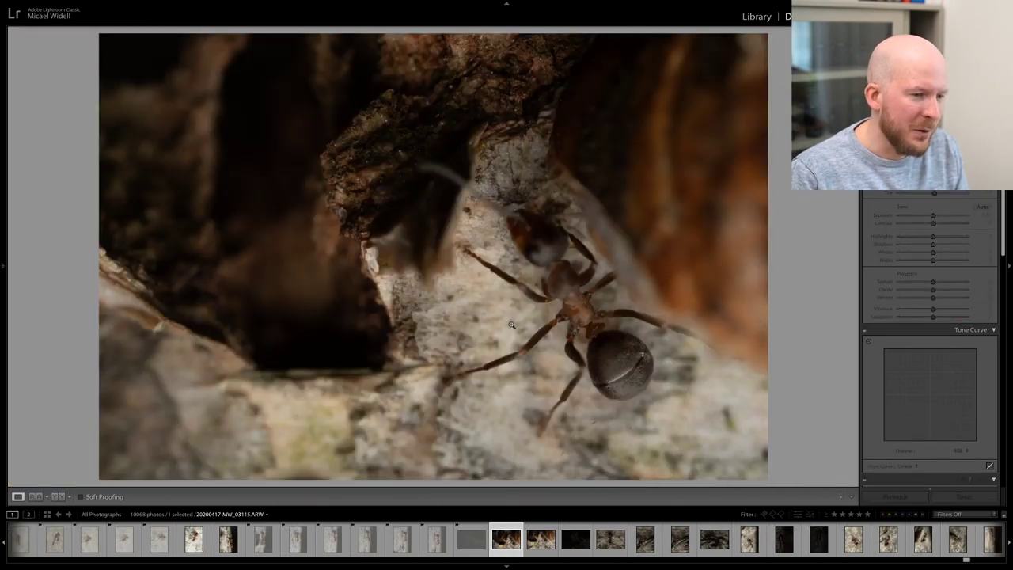
key("x")
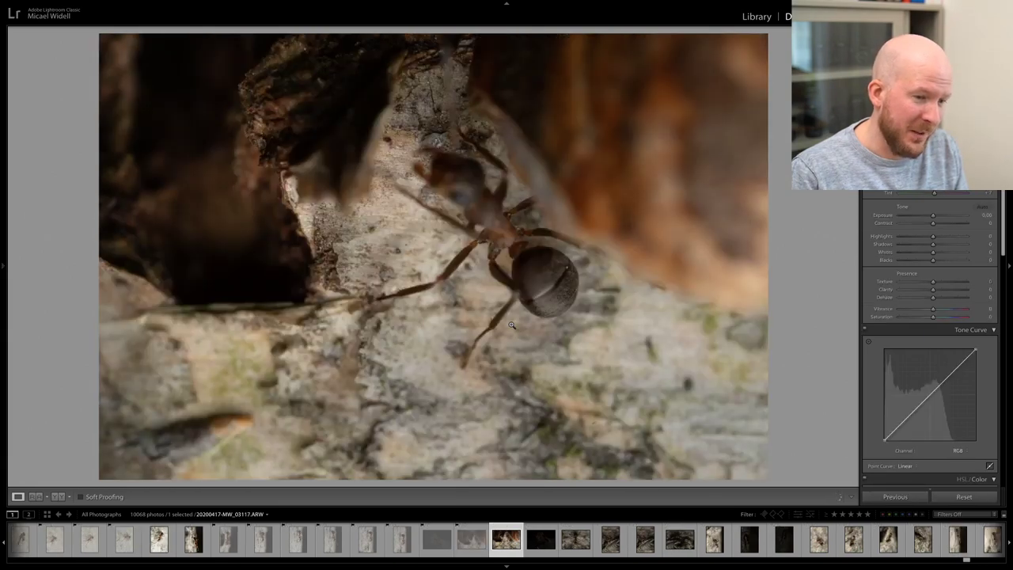
key("x")
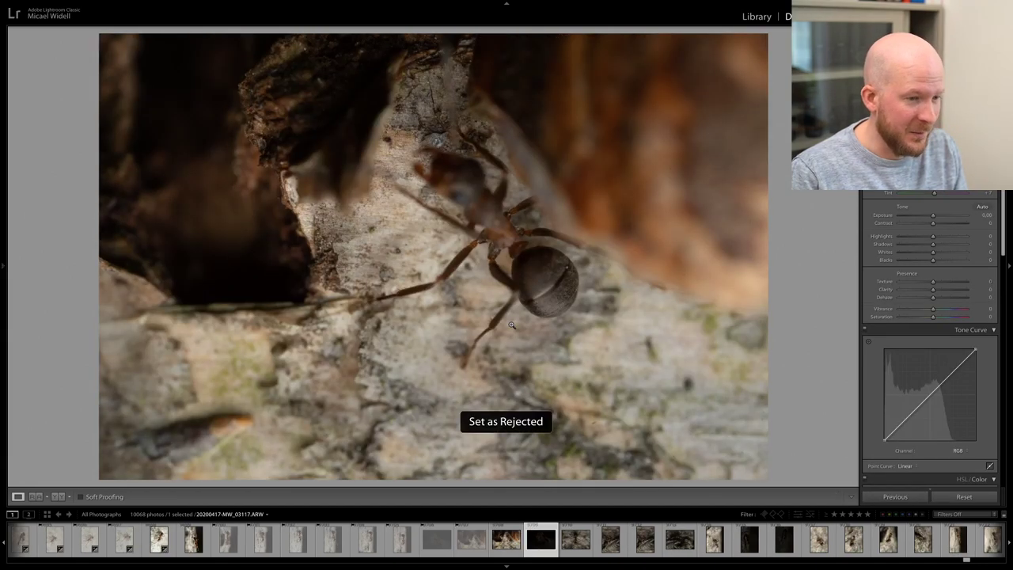
key("x")
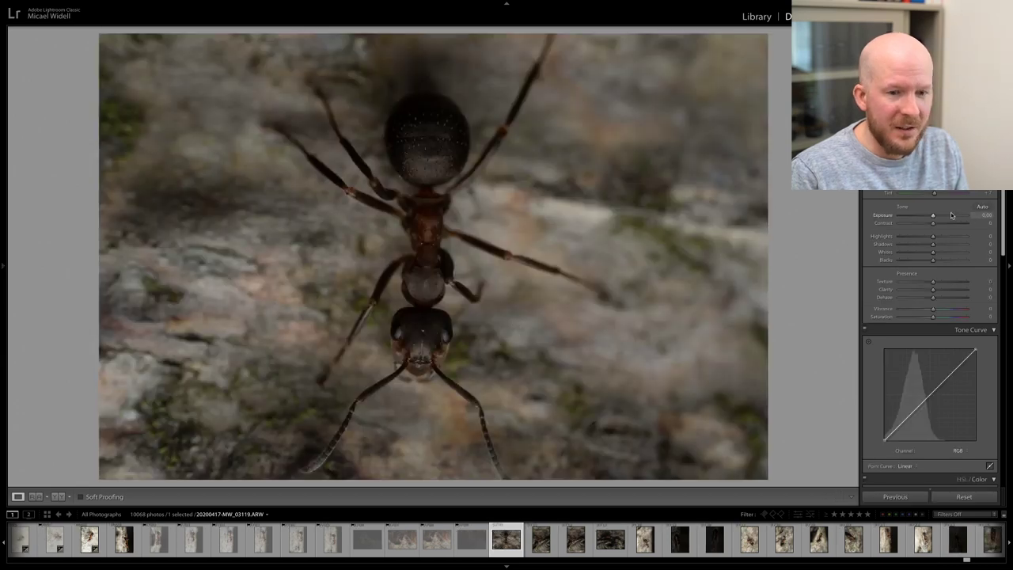
- Brighten the sharp shot to +1.20 Exposure after a focus check, then reject 03120
left_click_drag(934, 215, 940, 215)
left_click(434, 331)
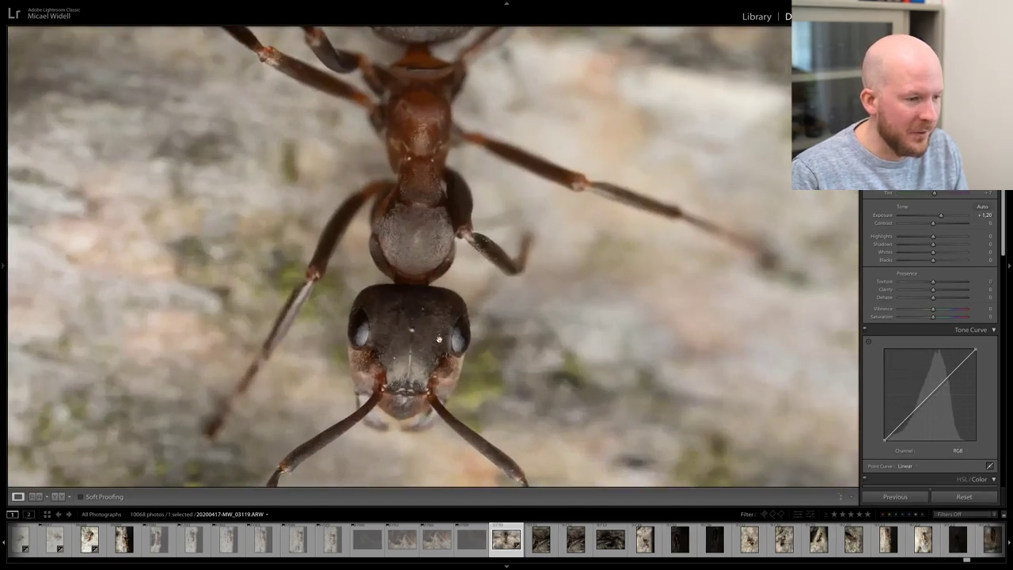
left_click_drag(437, 335, 455, 259)
left_click(457, 276)
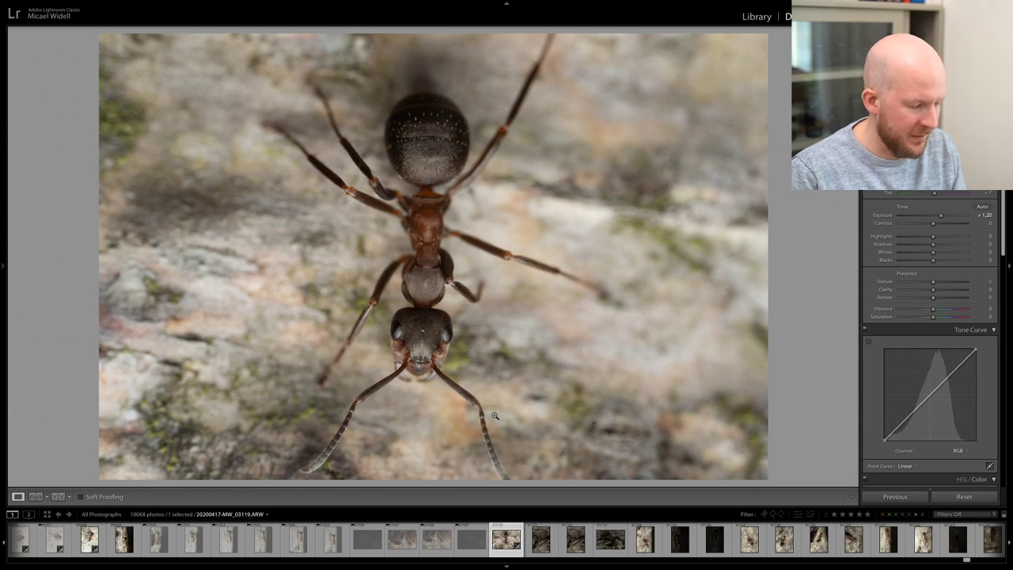
key("Right")
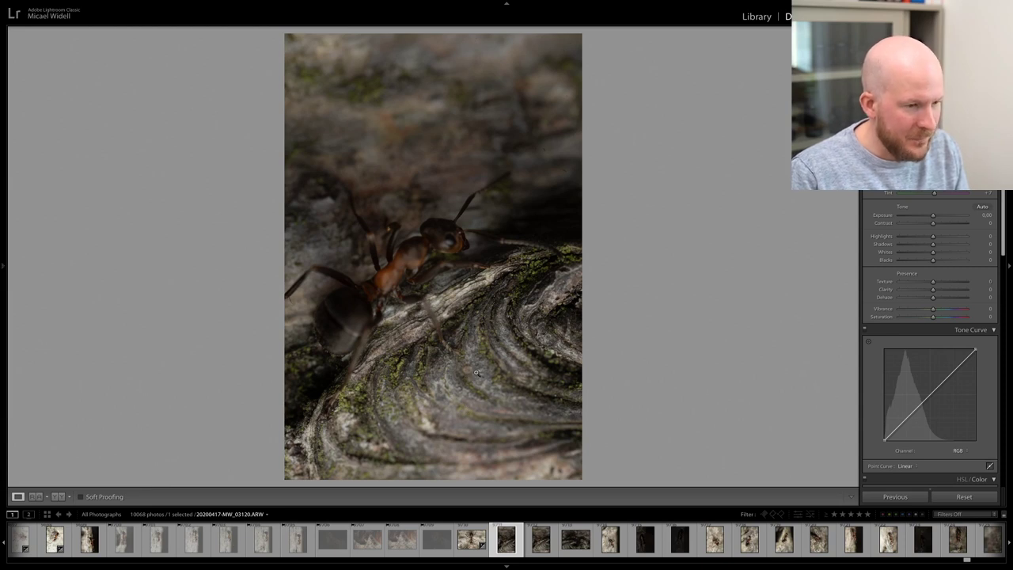
key("x")
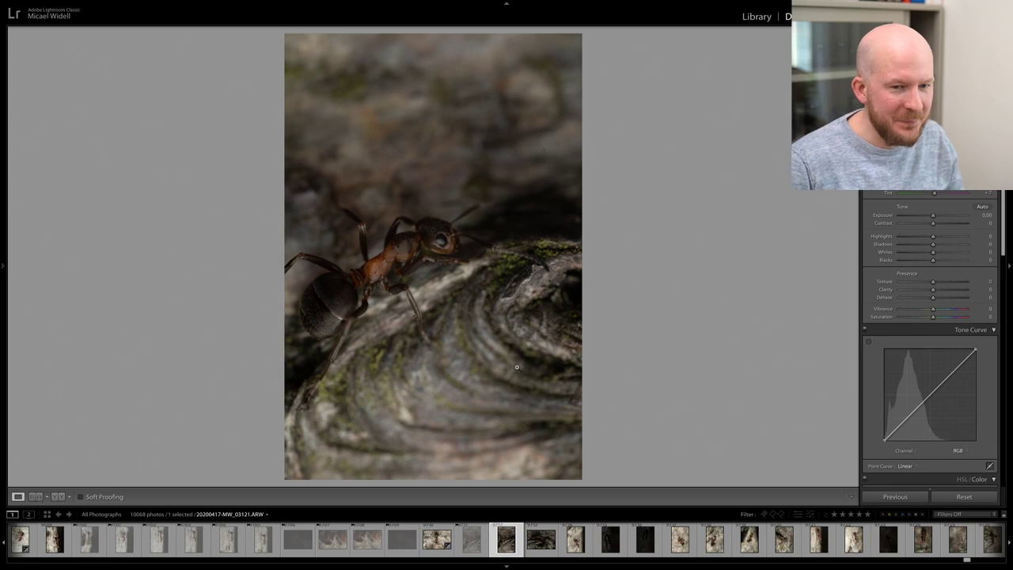
- Confirm focus at 1:1 and brighten the keeper to about +0.95 Exposure
left_click(451, 257)
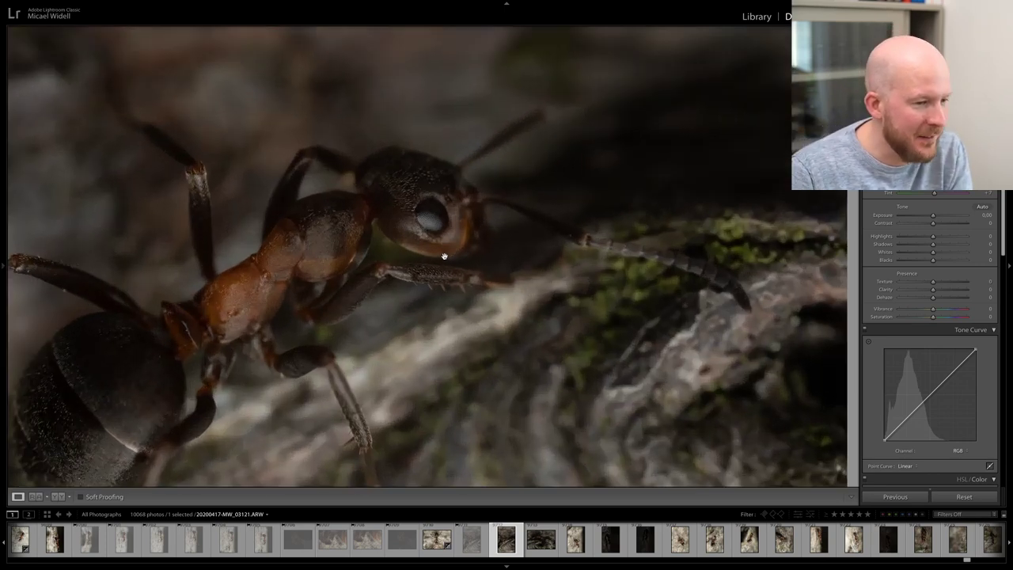
left_click(438, 266)
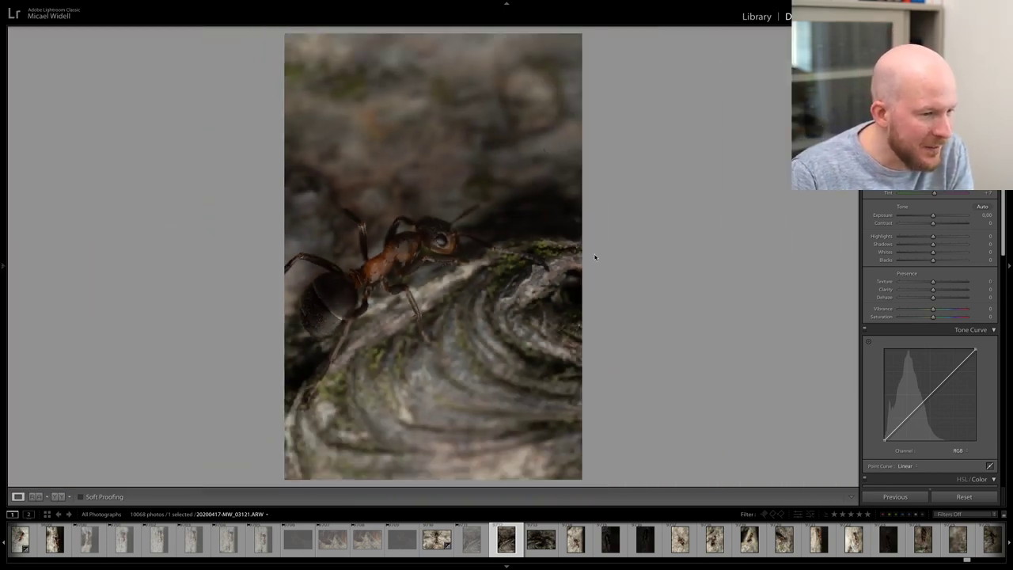
left_click(437, 246)
left_click(433, 245)
left_click_drag(951, 218, 939, 217)
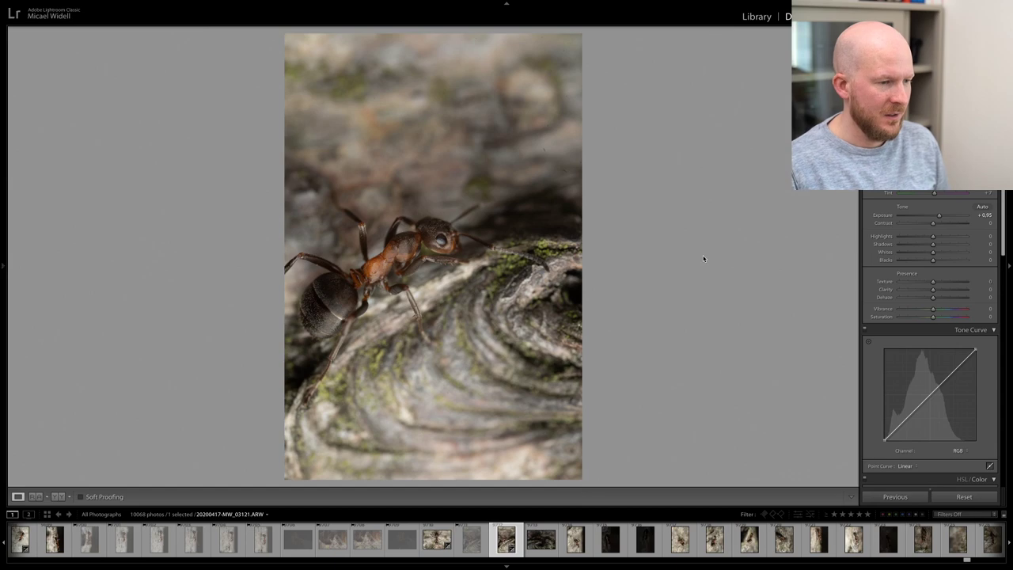
key("Right")
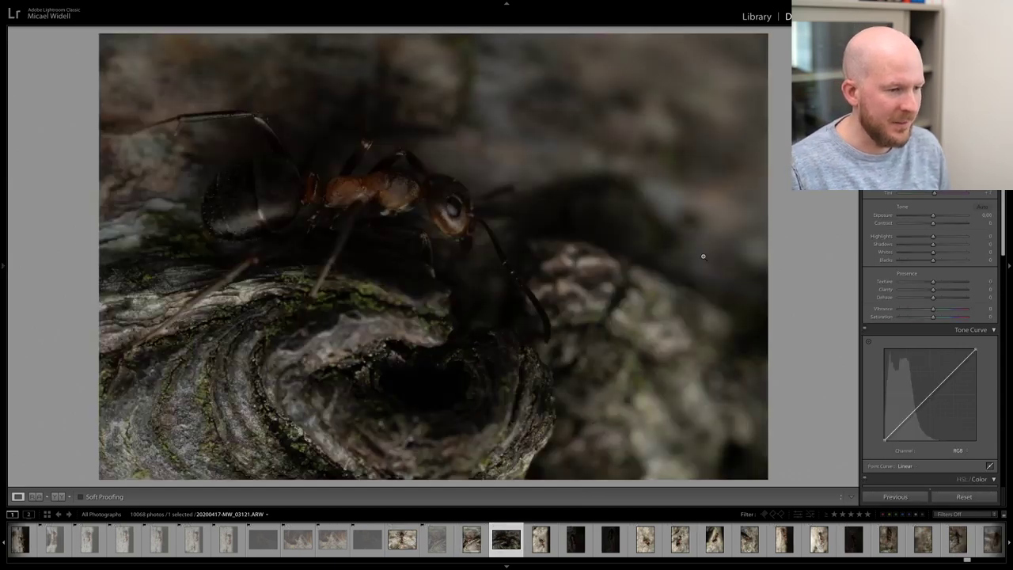
- Brighten the next keeper to about +1.65 Exposure, then test-brighten a later dark shot
left_click_drag(957, 218, 939, 221)
key("Right")
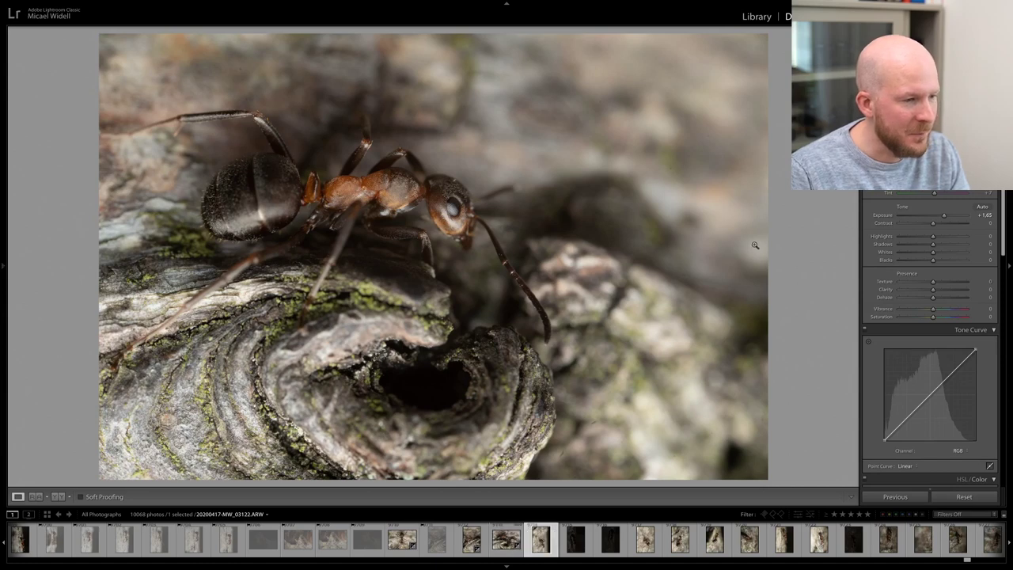
key("Right")
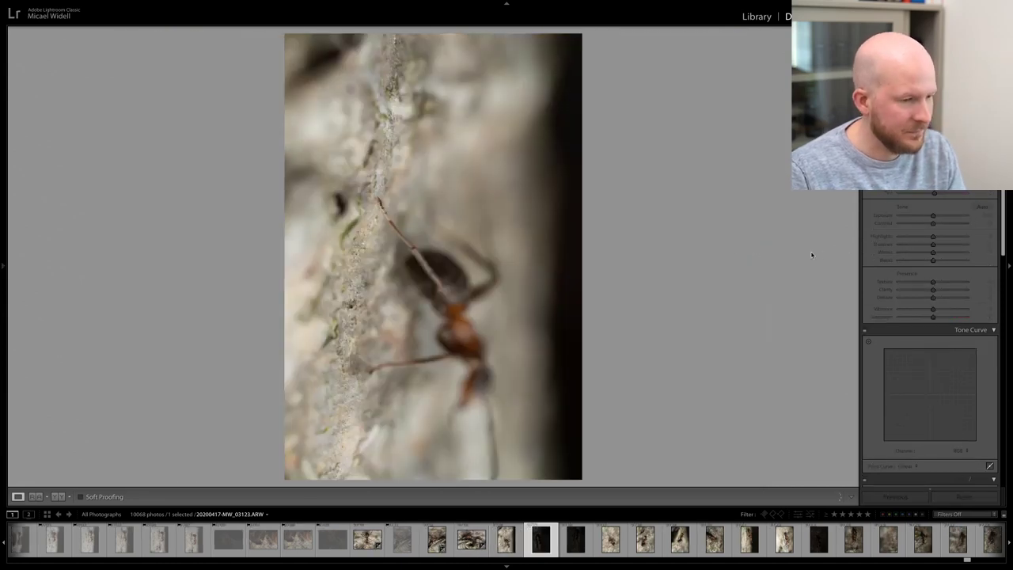
left_click_drag(967, 215, 953, 217)
key("Right")
- Reject the dark, blurry shot, photo 03126 and the one after it
key("x")
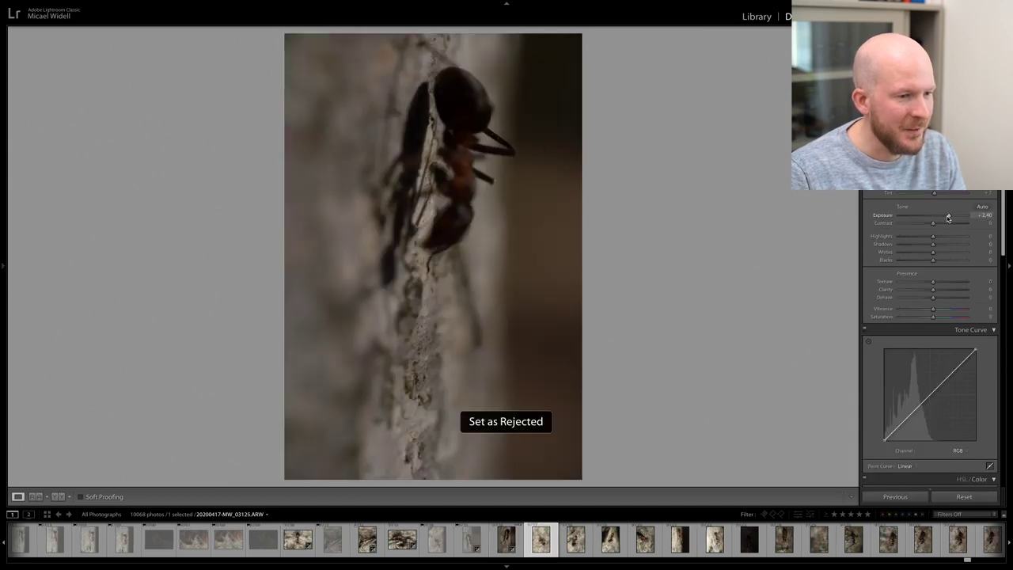
key("Right")
key("x")
key("Right")
key("x")
key("Right")
key("Right")
- Check focus at 1:1 and reject the out-of-focus photos that follow
left_click(413, 146)
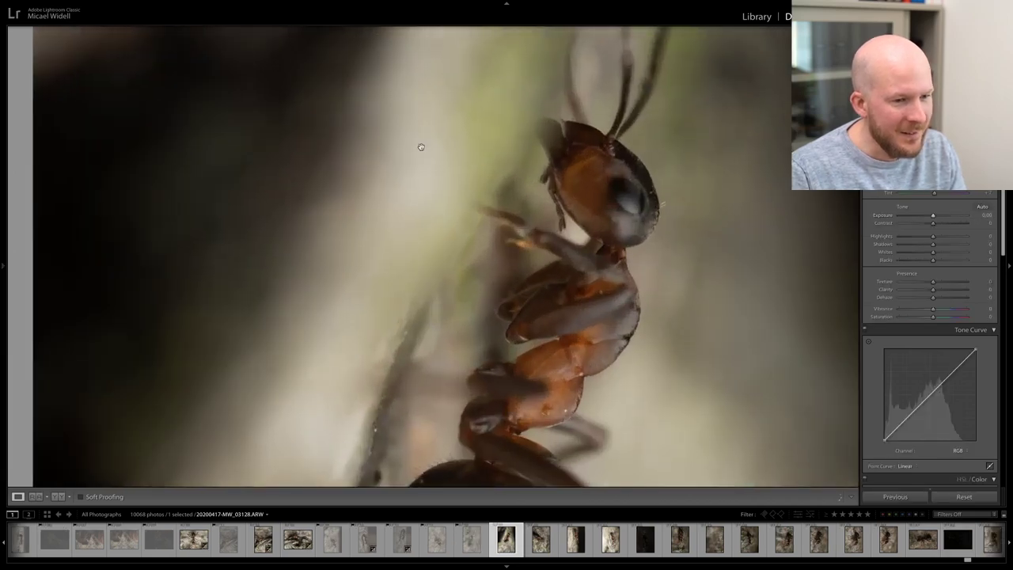
left_click(419, 148)
key("x")
key("Right")
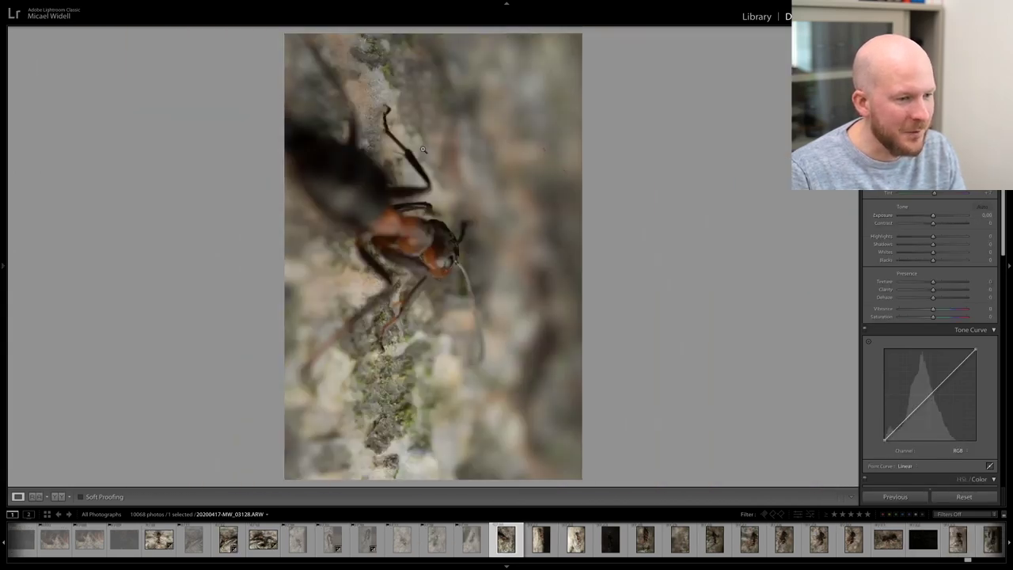
key("x")
key("Right")
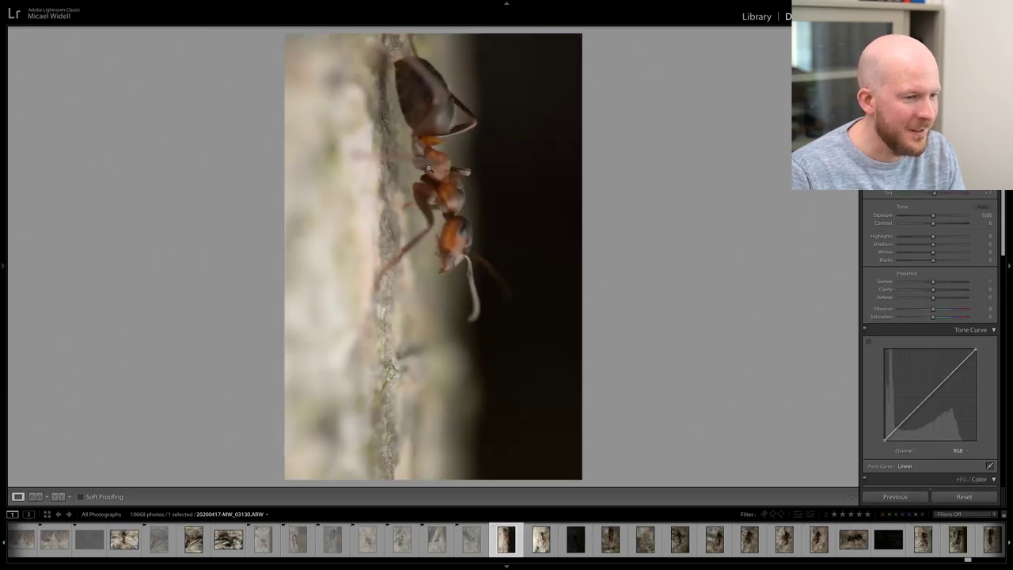
key("x")
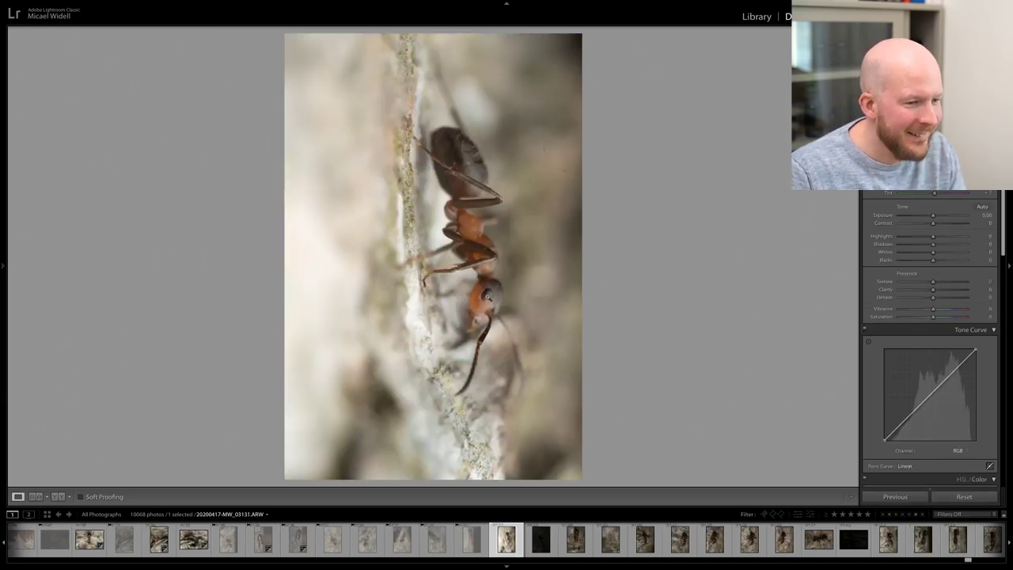
- Keep one sharp shot after a focus check, reject a dark photo, reach 03134
left_click(488, 316)
left_click(490, 318)
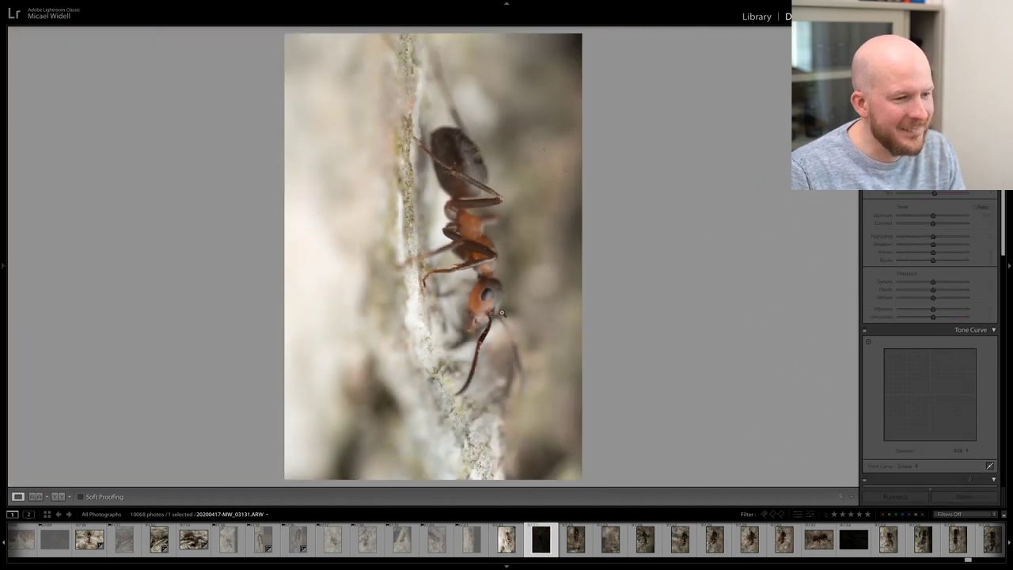
key("Right")
key("x")
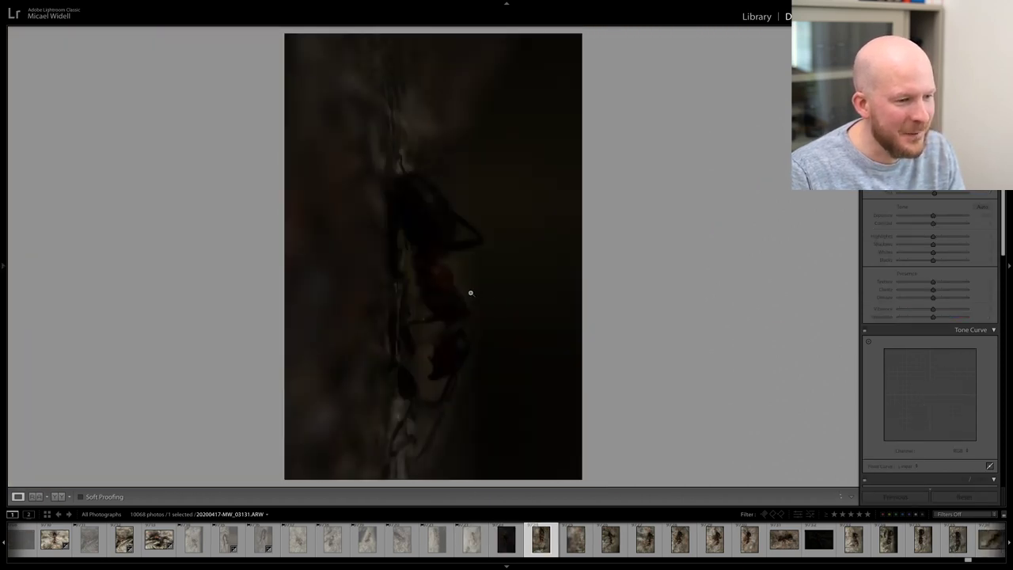
key("Right")
key("Right")
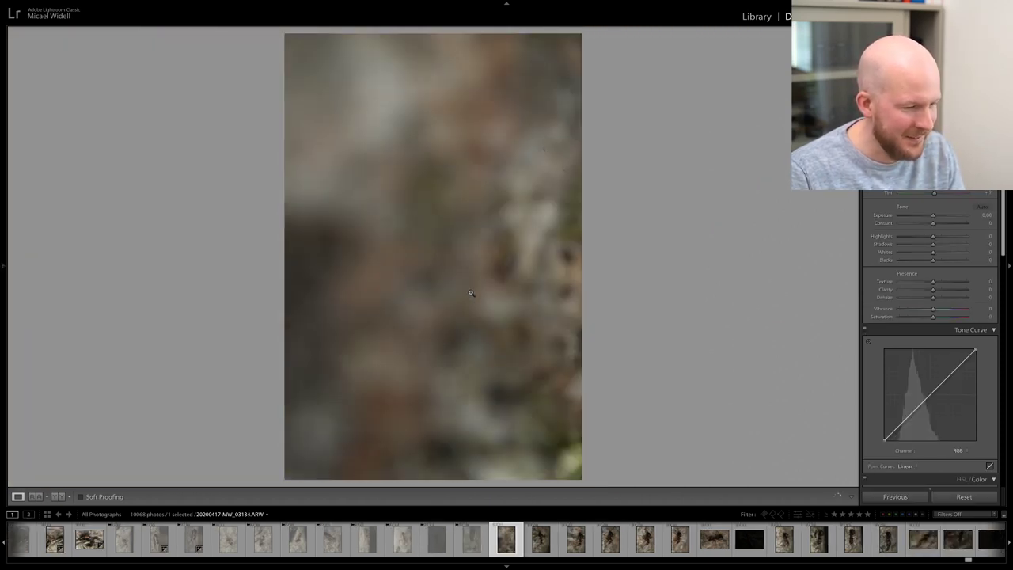
key("Right")
- Reject 03135 and 03136, then brighten the sharp 03137 with Exposure after a focus check
left_click(470, 292)
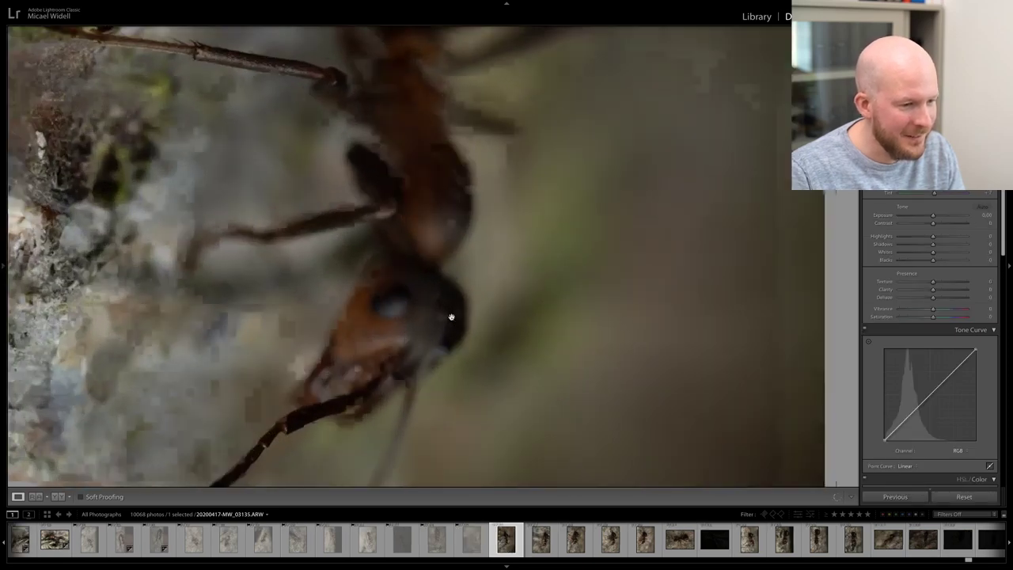
key("x")
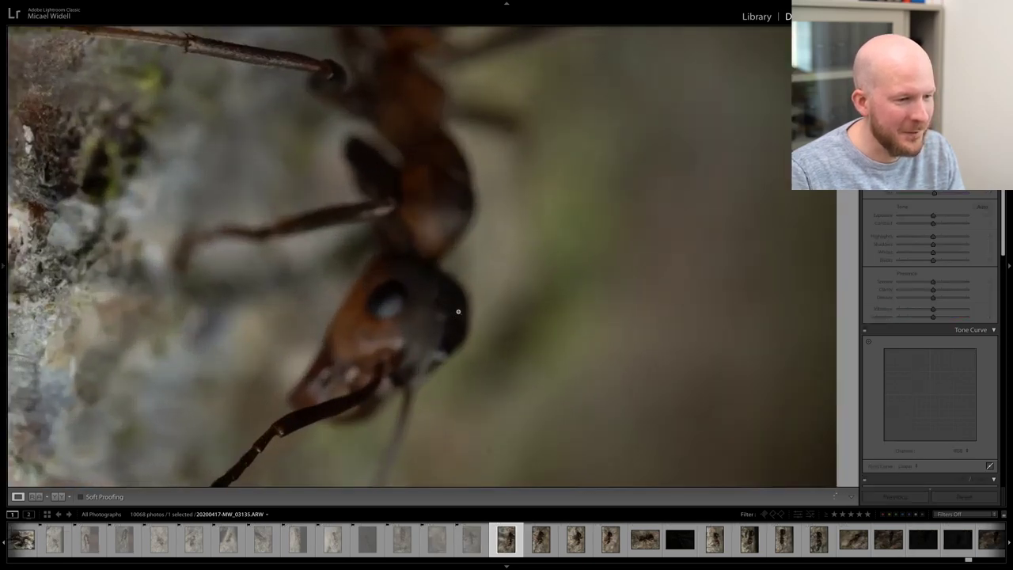
key("x")
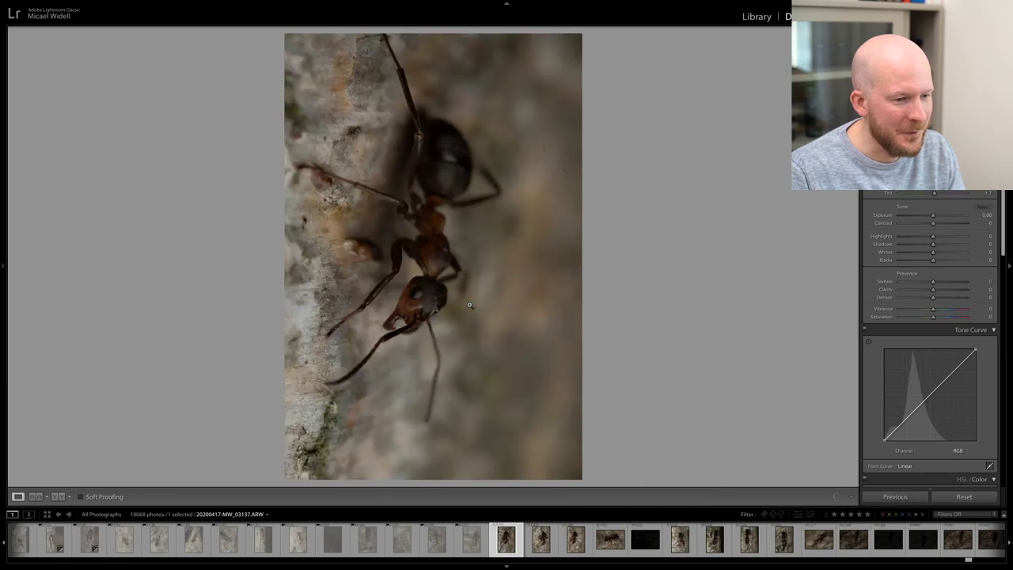
left_click(441, 299)
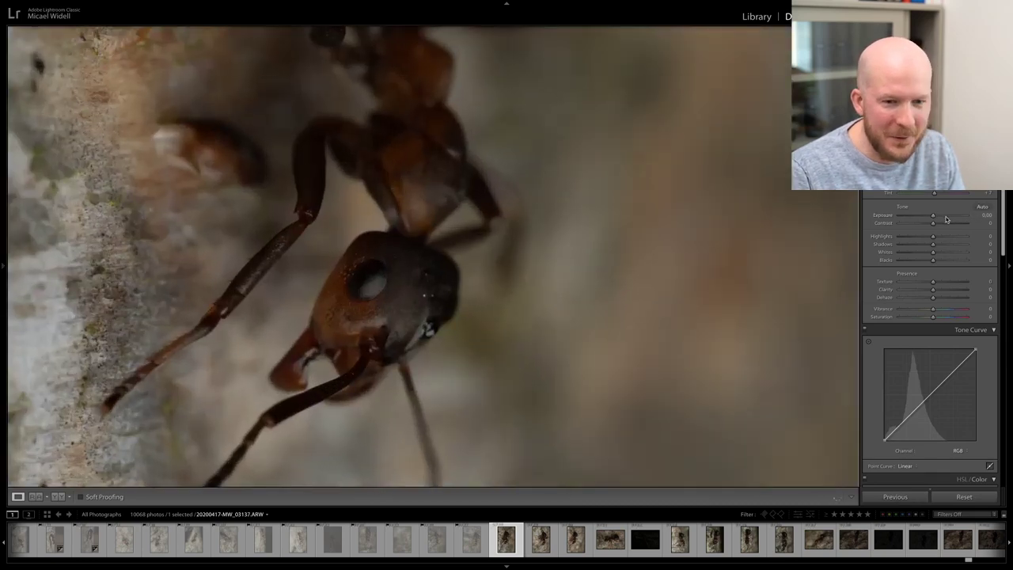
left_click_drag(933, 215, 941, 217)
left_click(512, 266)
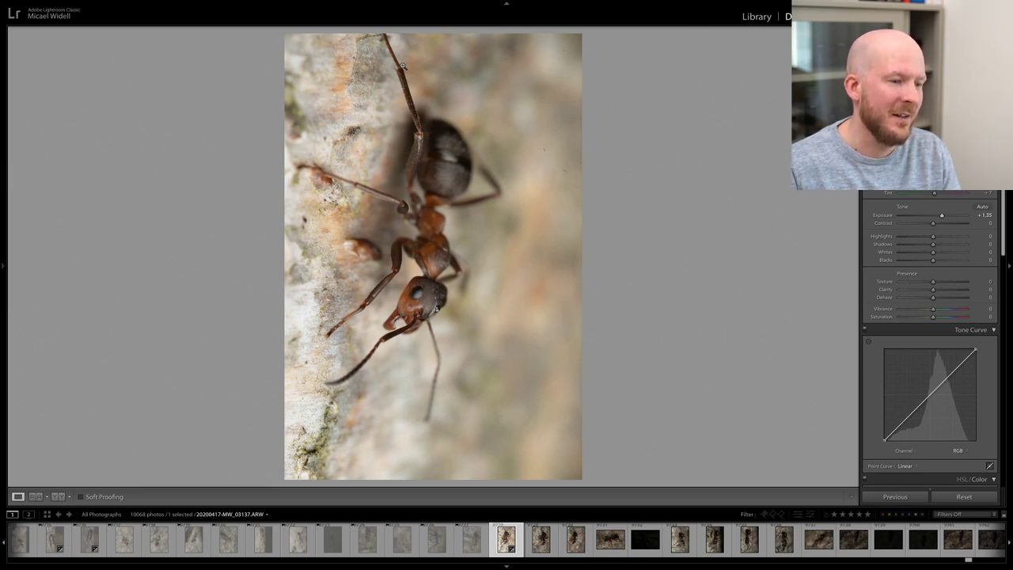
- Reject 03138 with Exposure reset to 0.00, brighten 03139 to about +1.45, reach 03140
key("Right")
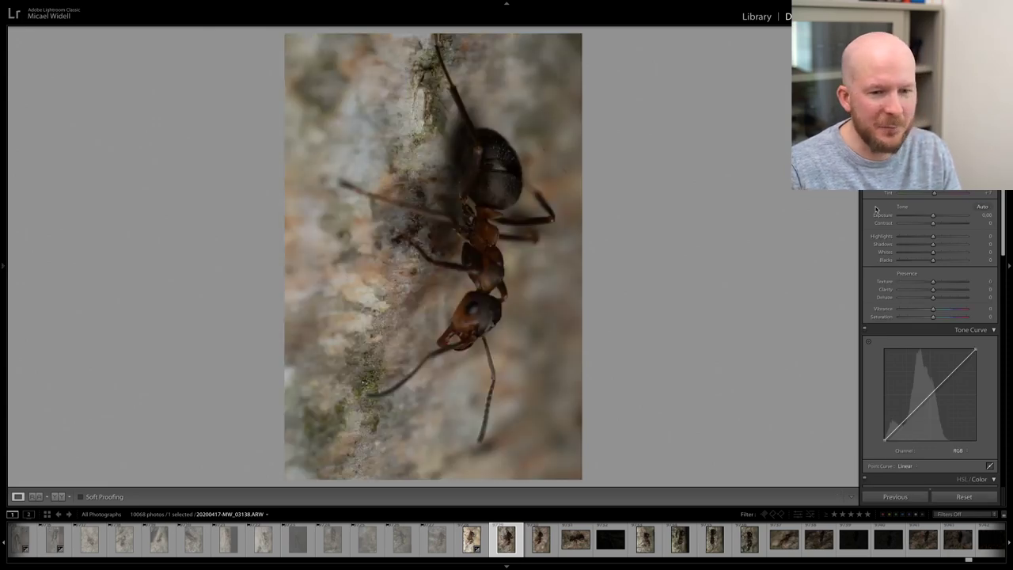
left_click_drag(934, 215, 944, 218)
double_click(944, 217)
key("x")
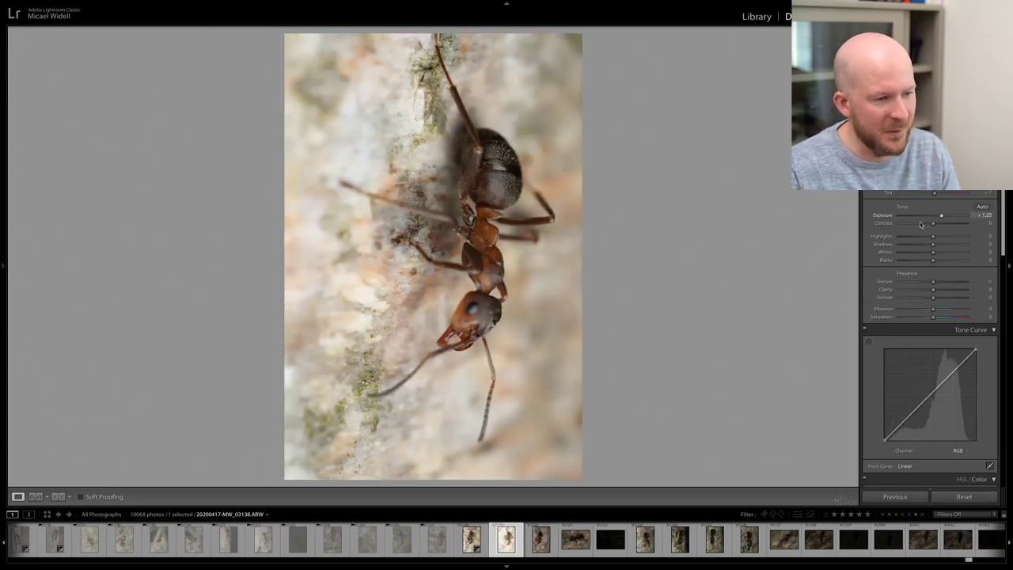
left_click_drag(934, 215, 942, 217)
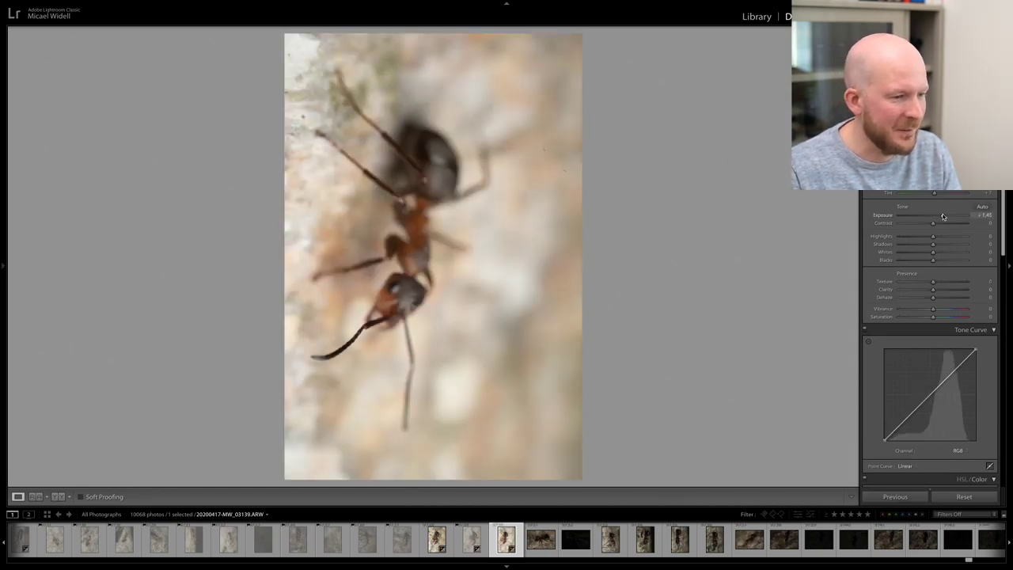
key("Right")
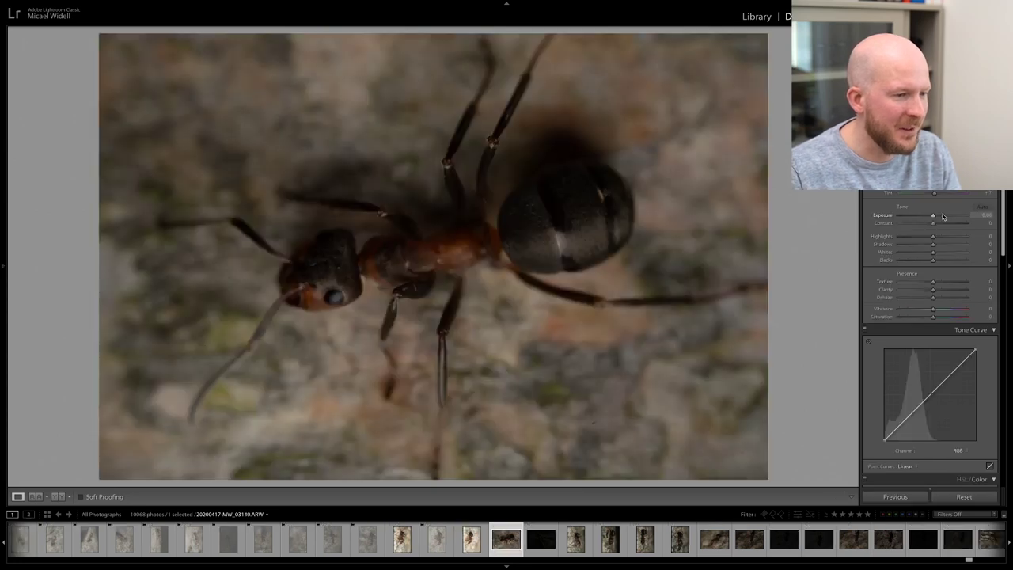
- Brighten the current photo to about +1.90 Exposure and set 03141 to +1.85
left_click_drag(942, 214, 945, 216)
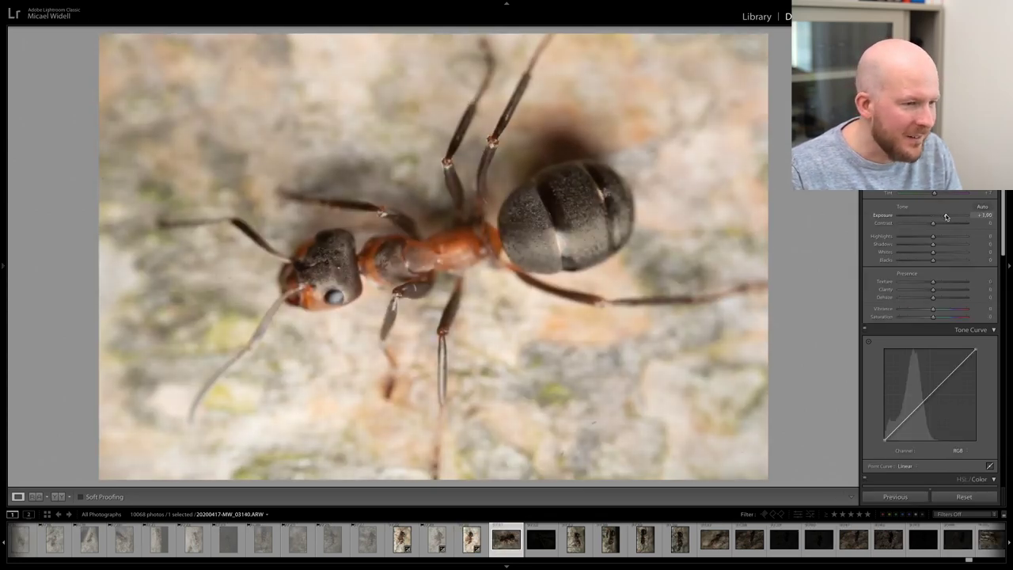
key("Right")
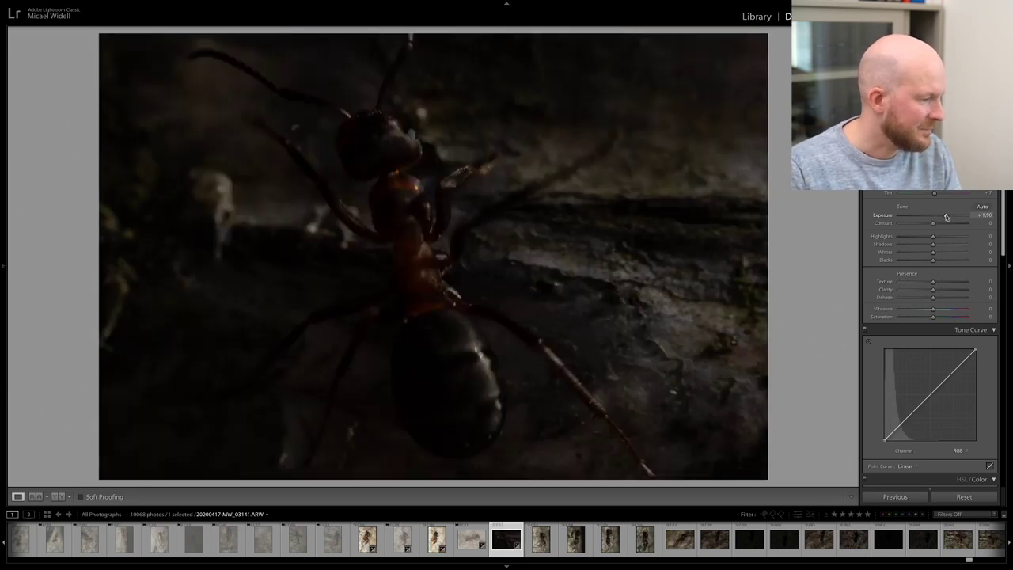
left_click_drag(947, 217, 946, 218)
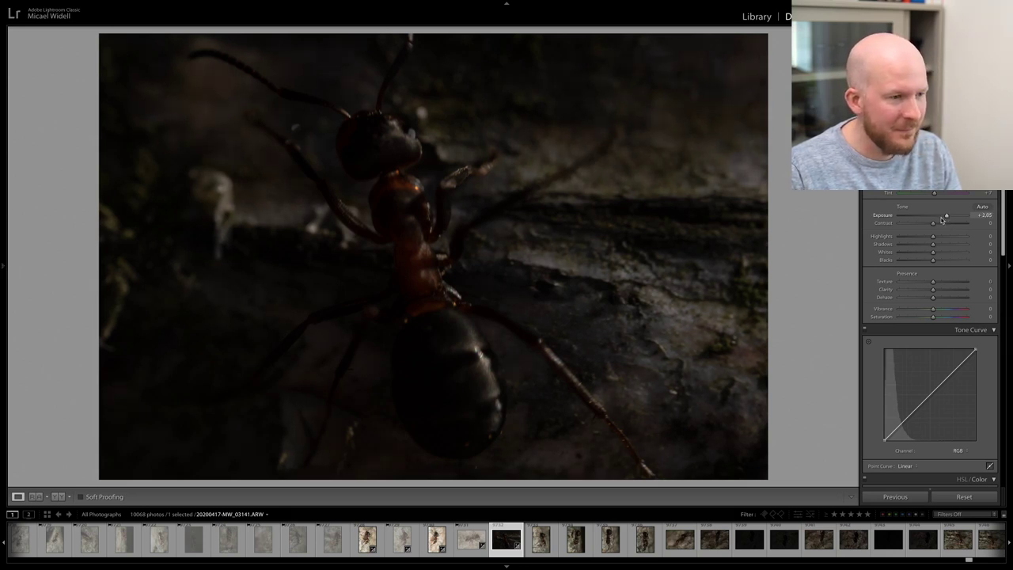
- Reject photo 03141 and the run of blurry and dark ant frames after it
key("x")
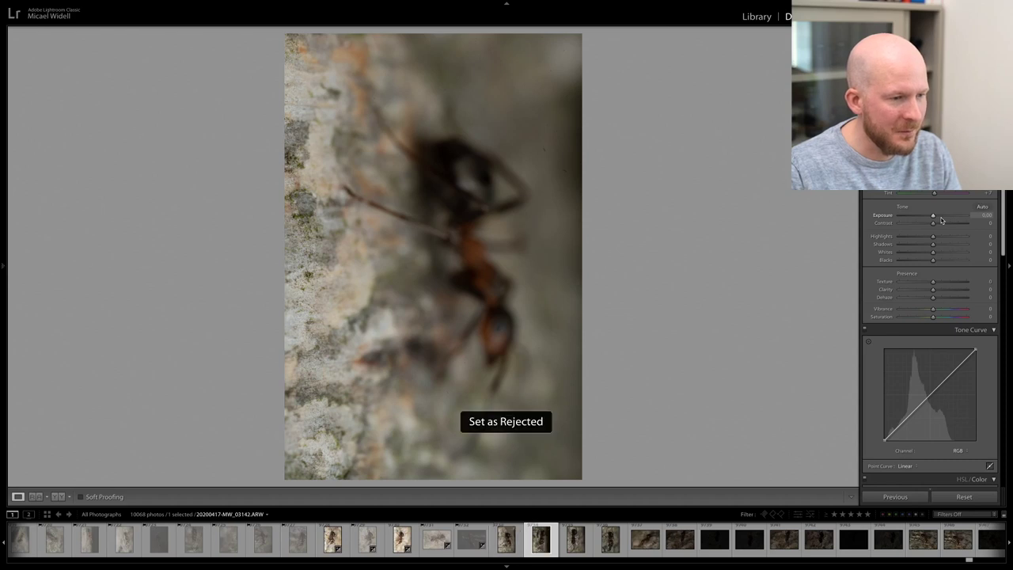
key("x")
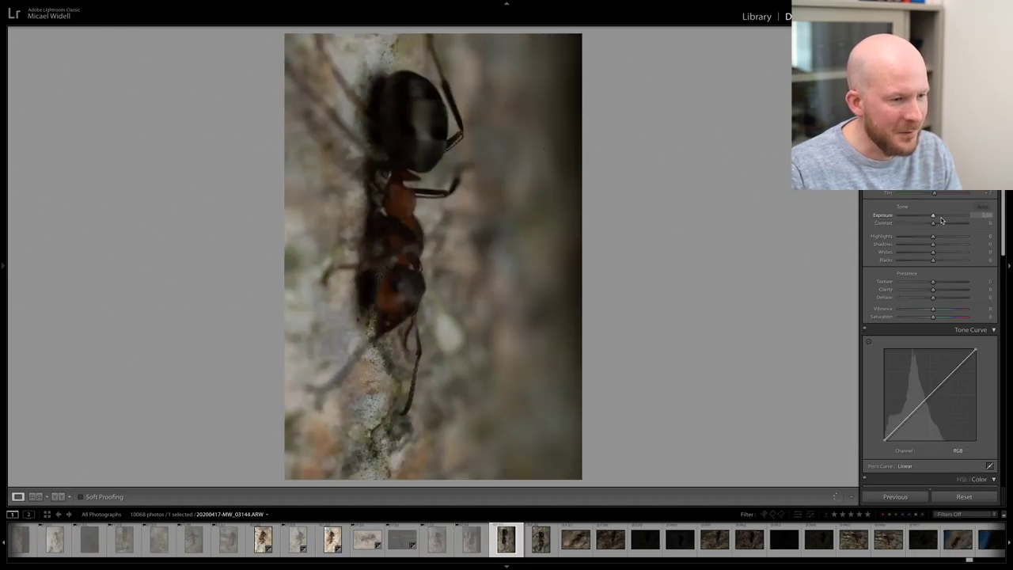
key("x")
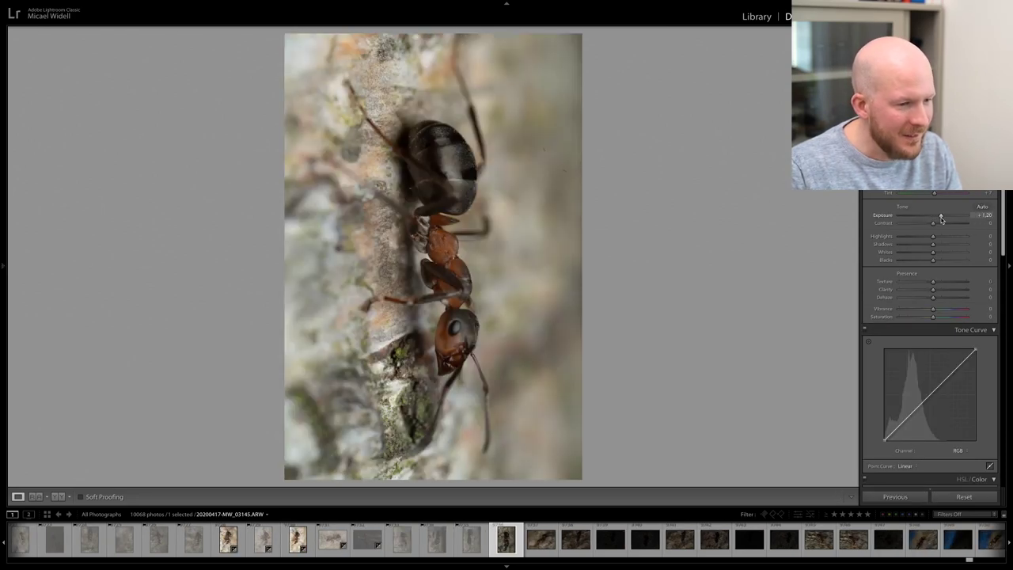
left_click_drag(502, 322, 481, 335)
key("x")
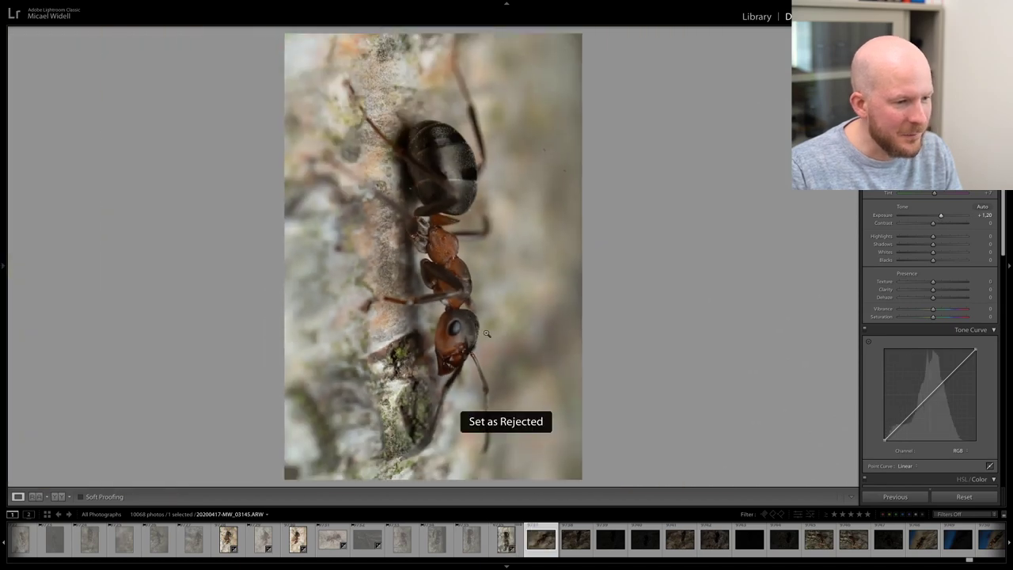
key("x")
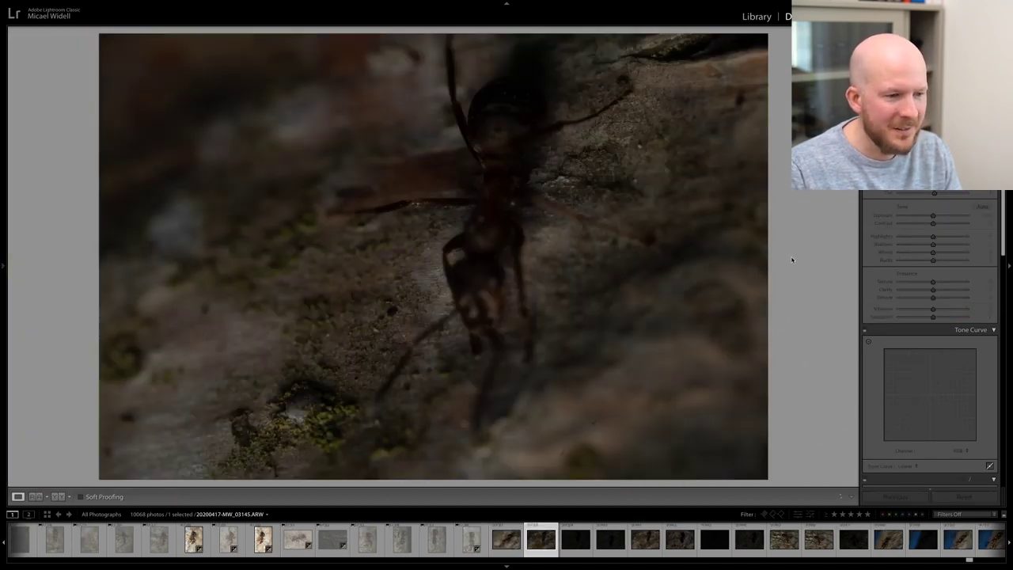
key("x")
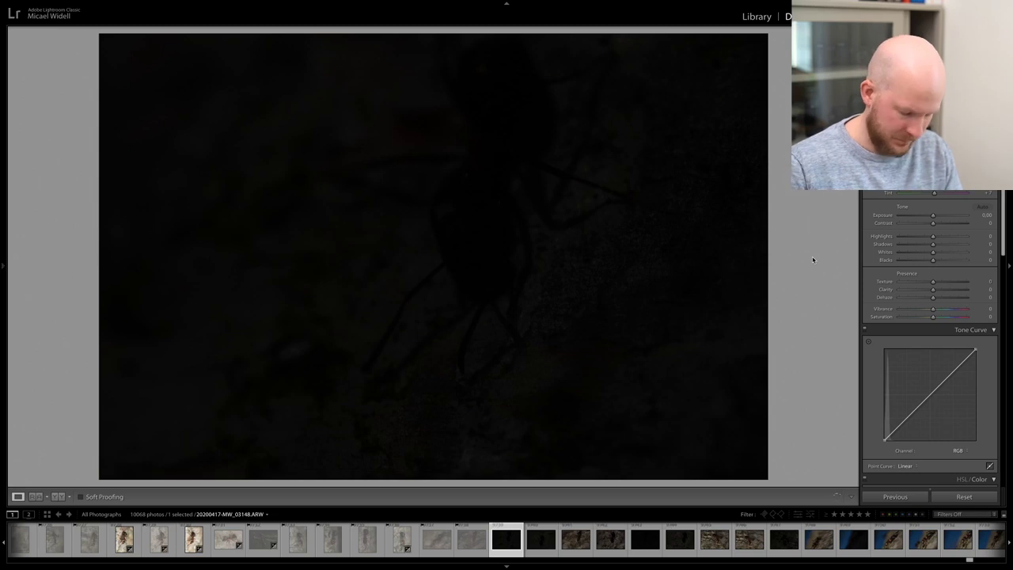
key("x")
key("x")
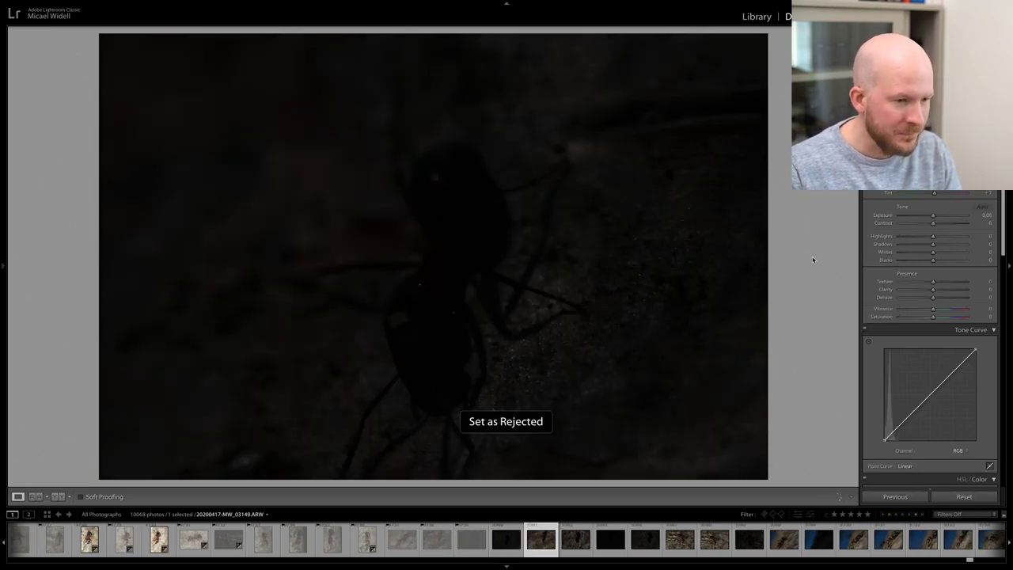
key("x")
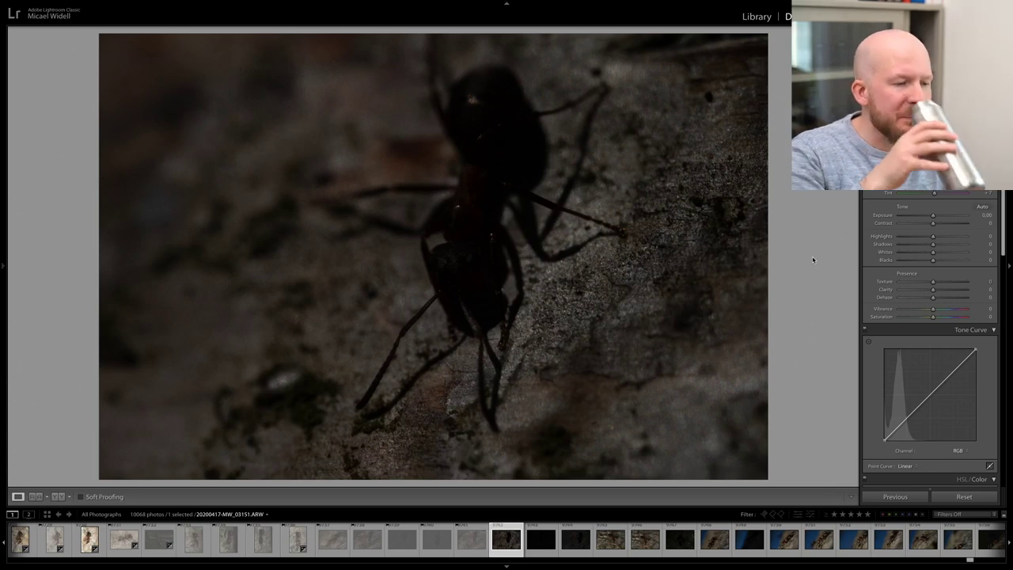
- Brighten the next dark ant photo considerably and reject the all-black frame after it
left_click_drag(933, 215, 946, 217)
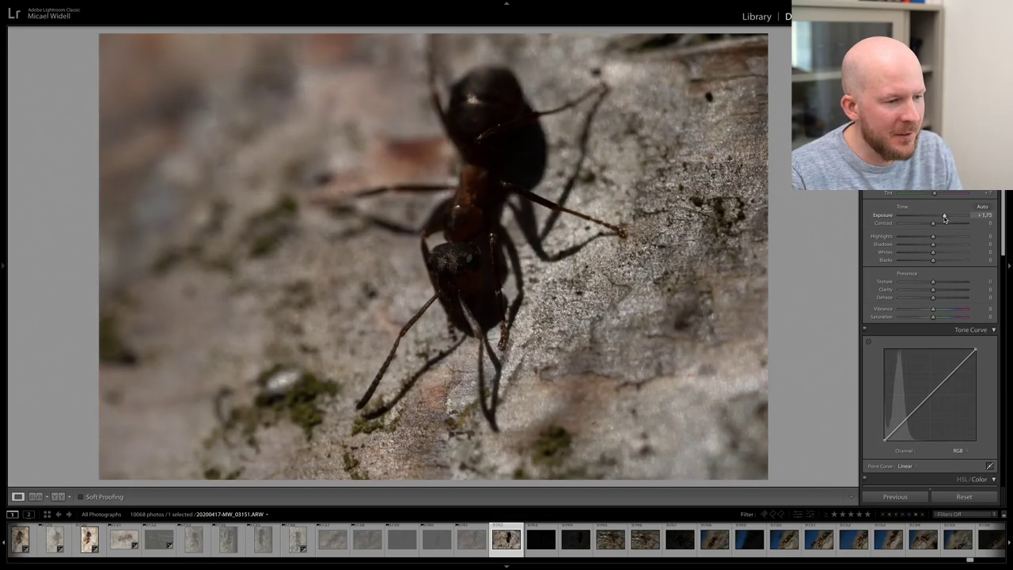
key("Right")
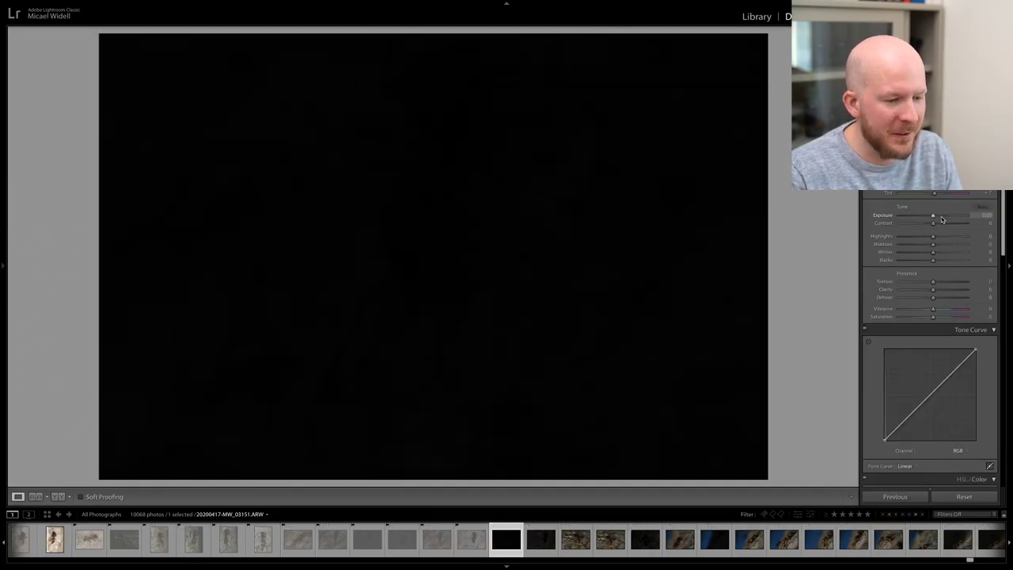
key("x")
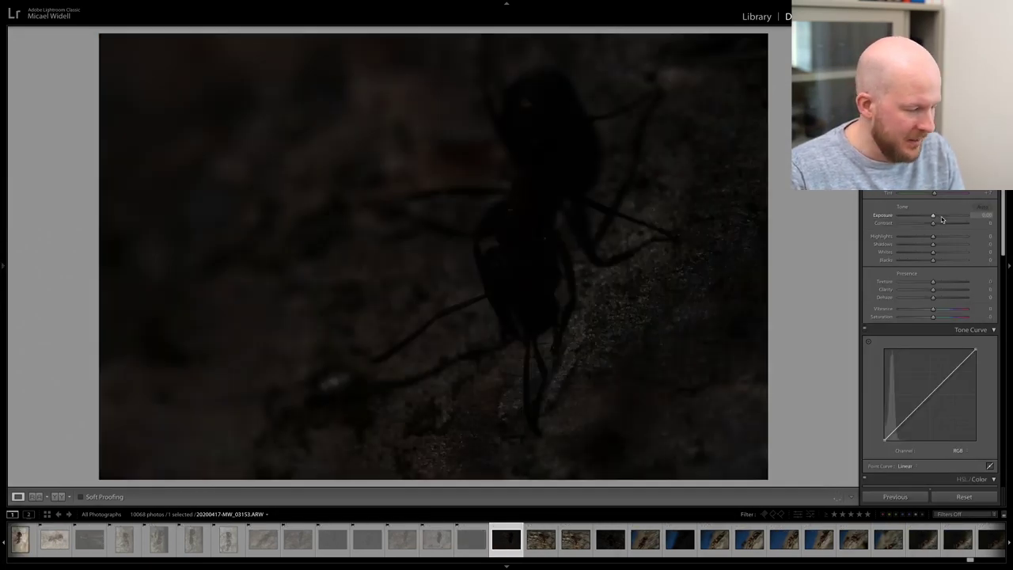
key("Right")
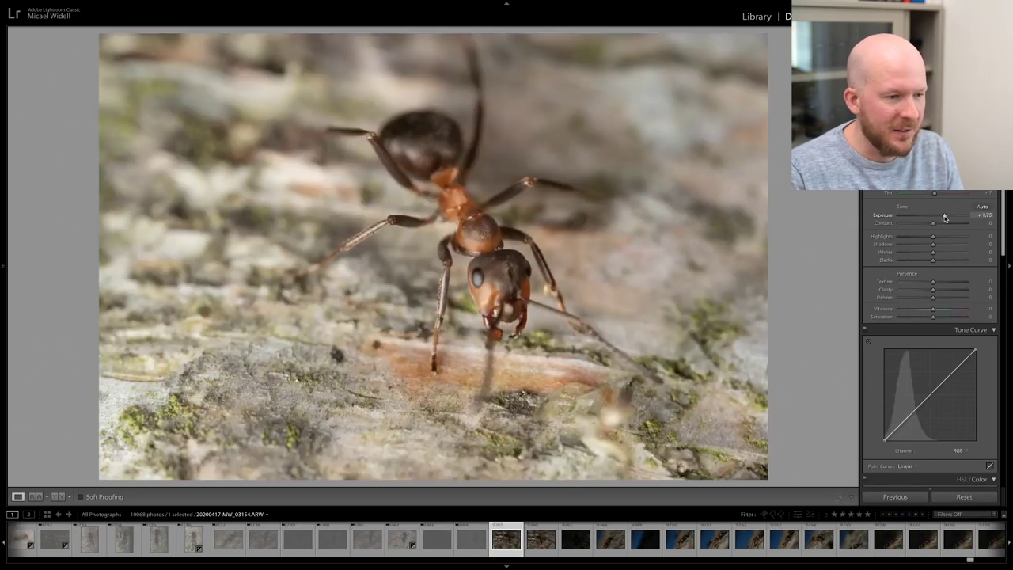
- Reject two more shots and brighten photo 03156 to about +2.65 Exposure
left_click_drag(944, 218, 941, 218)
key("x")
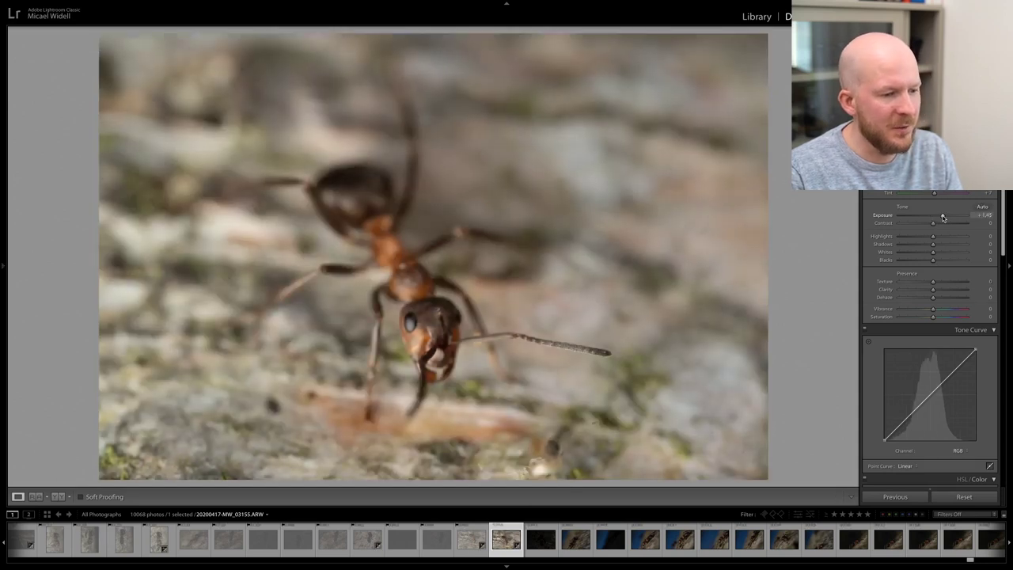
key("x")
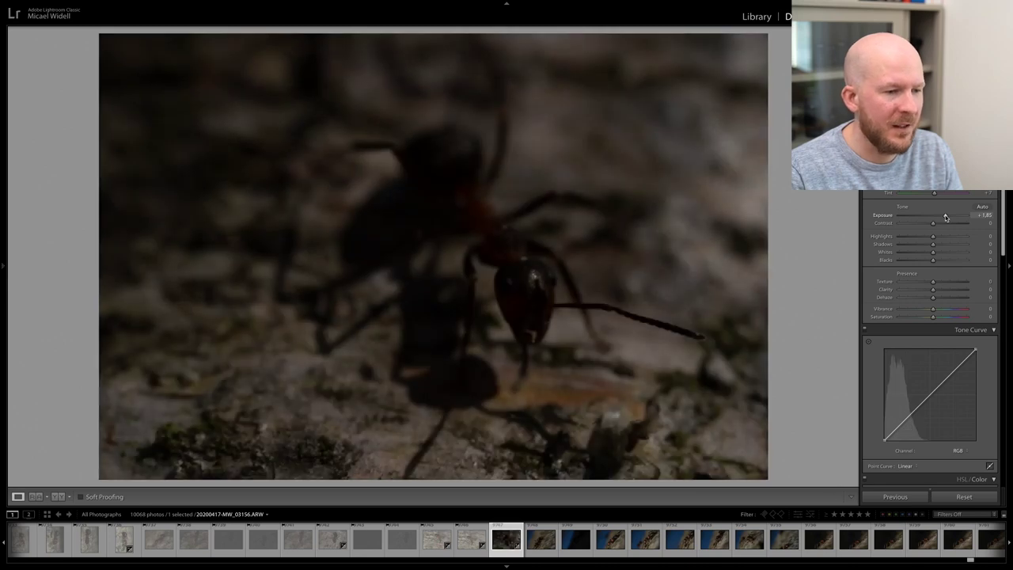
left_click_drag(945, 218, 954, 217)
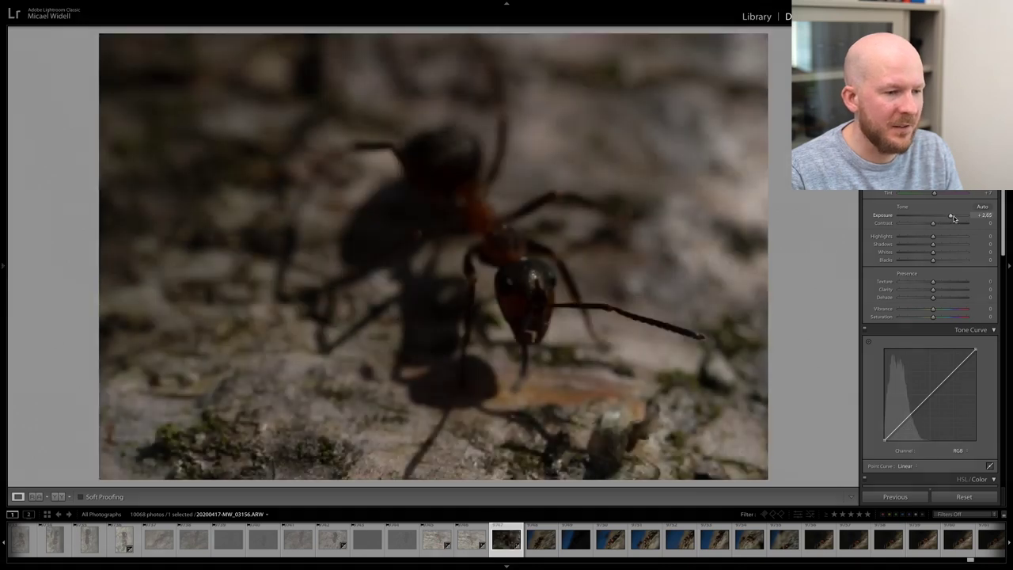
key("Right")
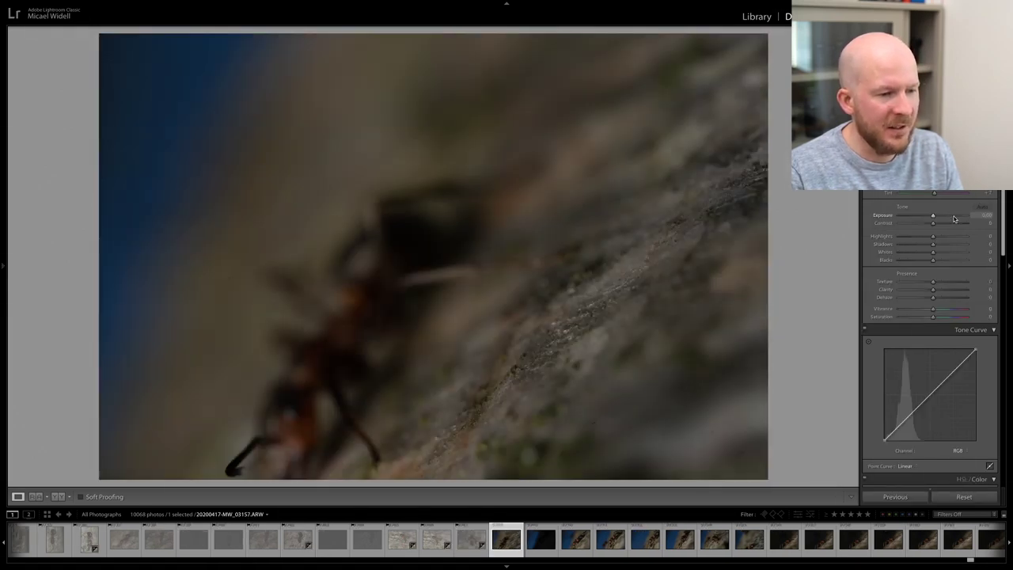
- Try Exposure at +1.55, +3.10 and +1.85 on three photos, rejecting each one
left_click_drag(953, 219, 944, 217)
key("x")
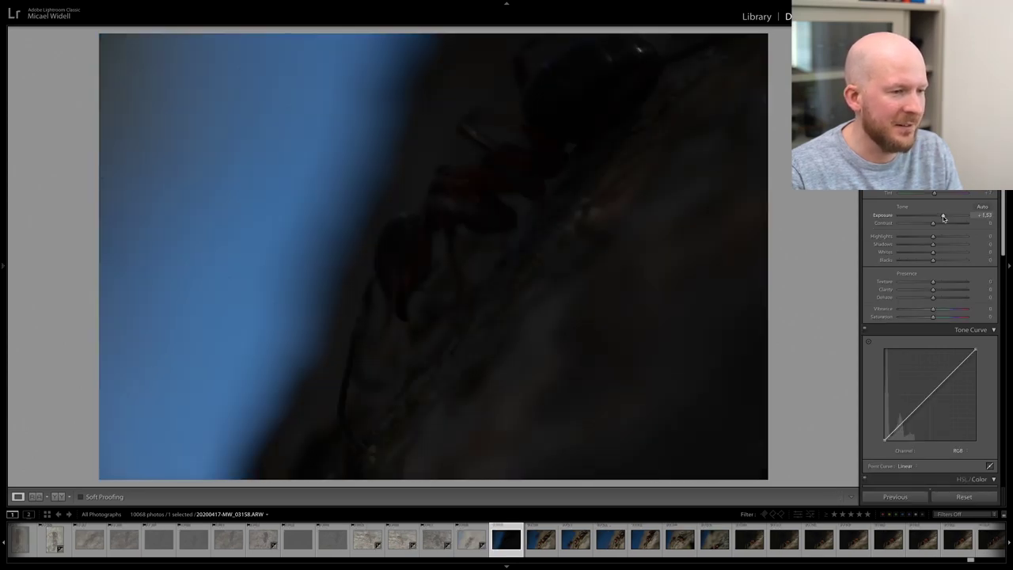
left_click_drag(943, 215, 955, 218)
key("x")
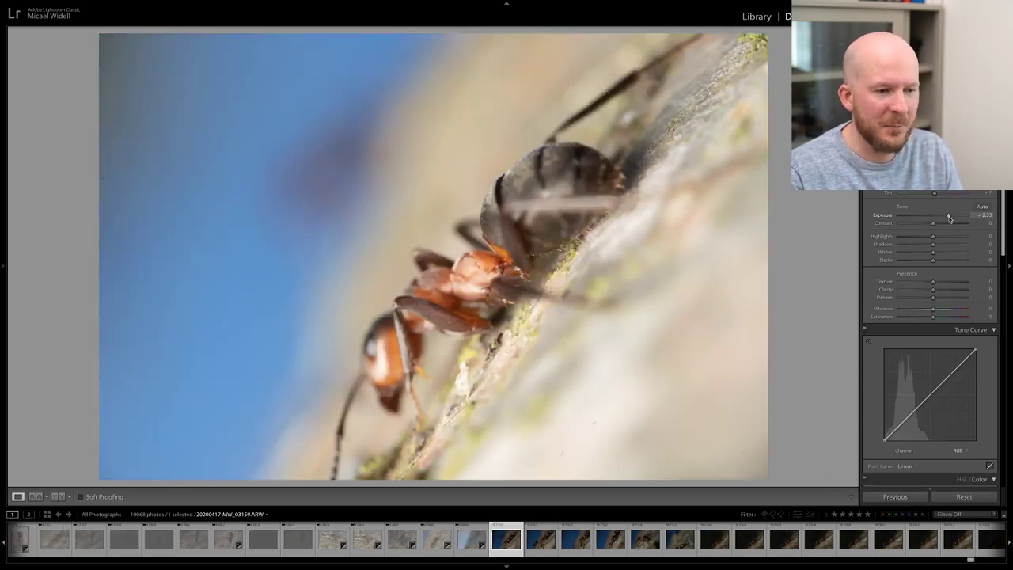
left_click_drag(952, 219, 945, 218)
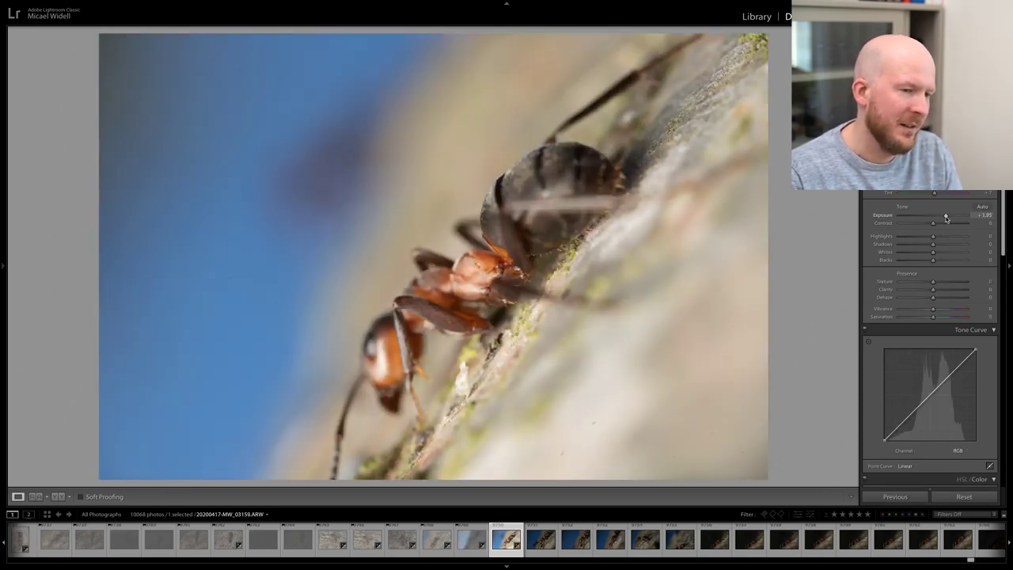
key("x")
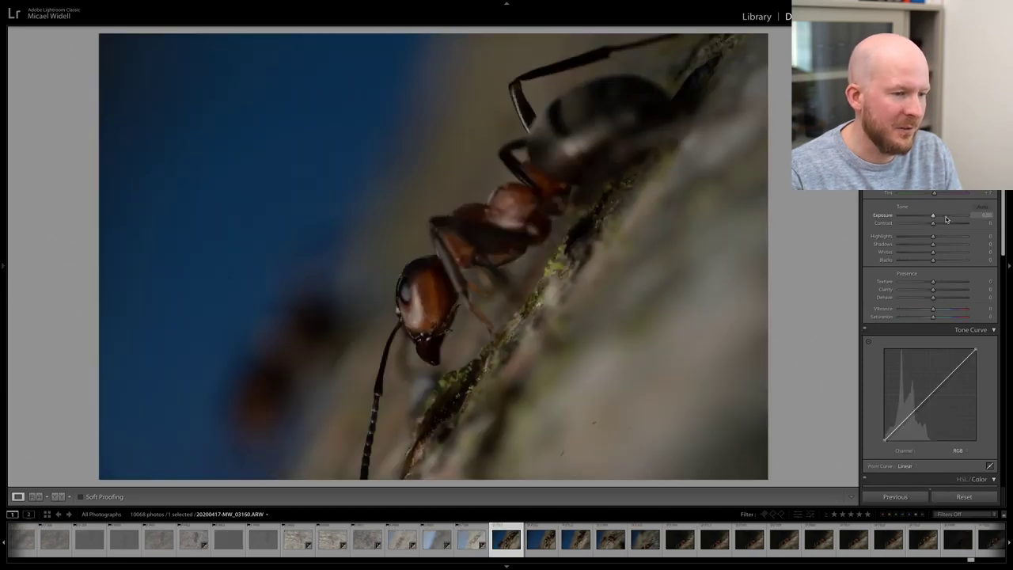
- Brighten the next photo to +1.55 Exposure, check its sharpness, and skip ahead three frames
left_click_drag(945, 219, 943, 218)
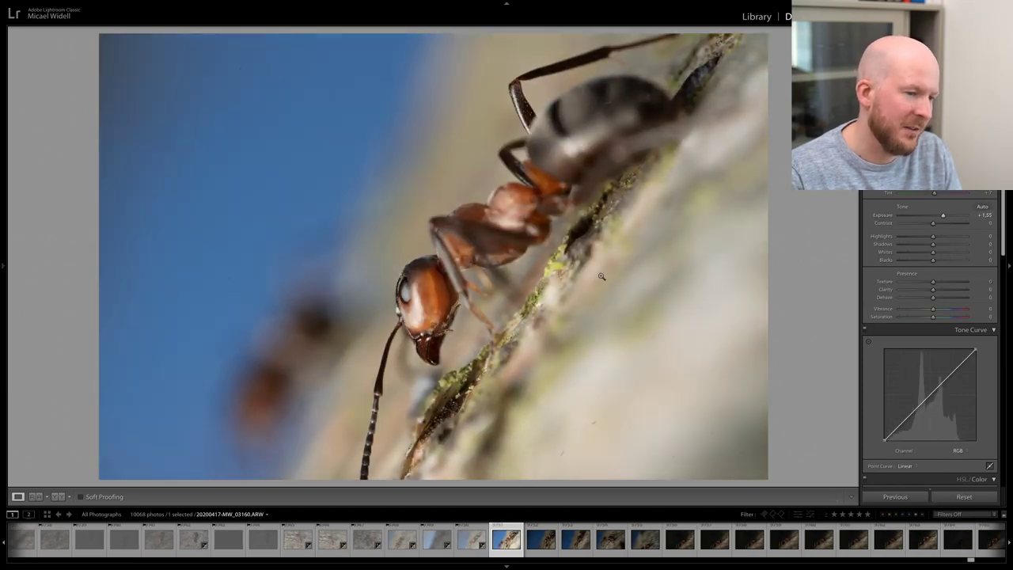
left_click(505, 280)
left_click(375, 306)
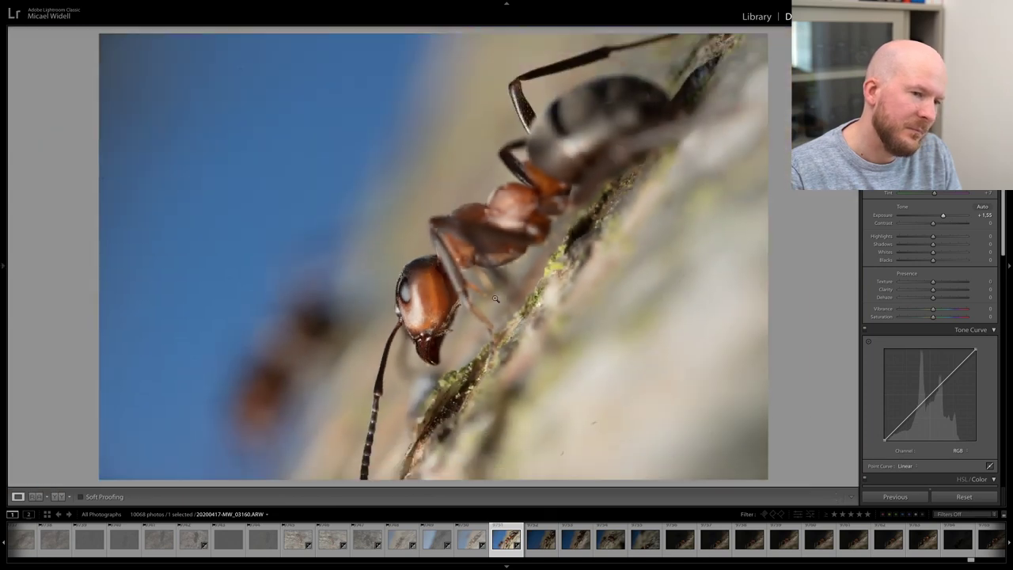
key("Right")
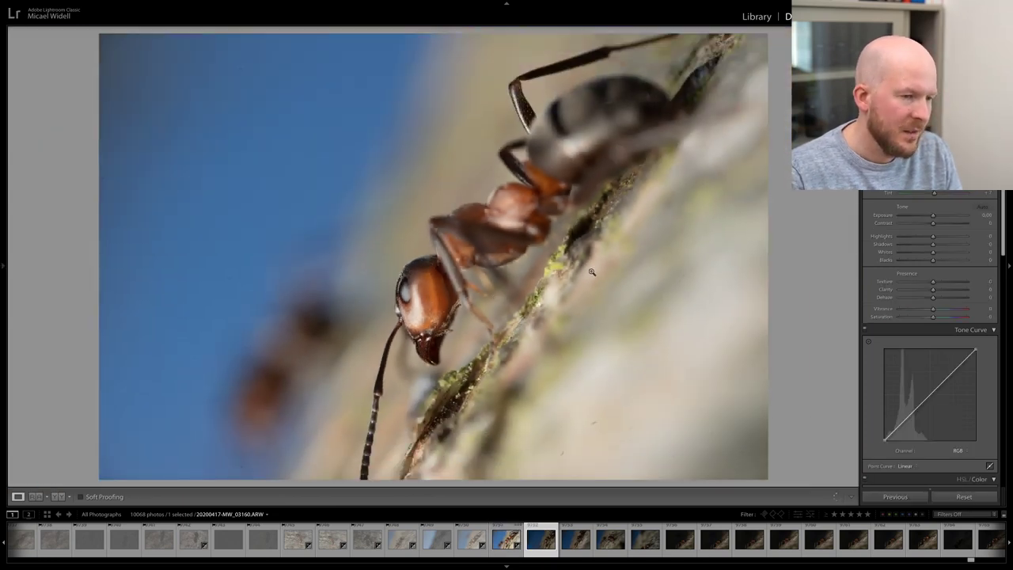
key("Right")
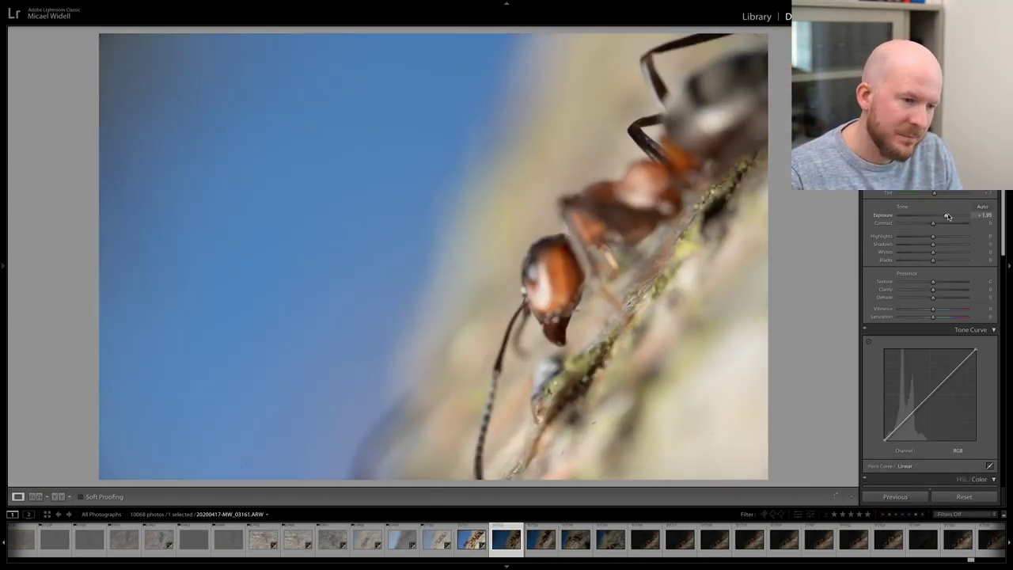
key("Right")
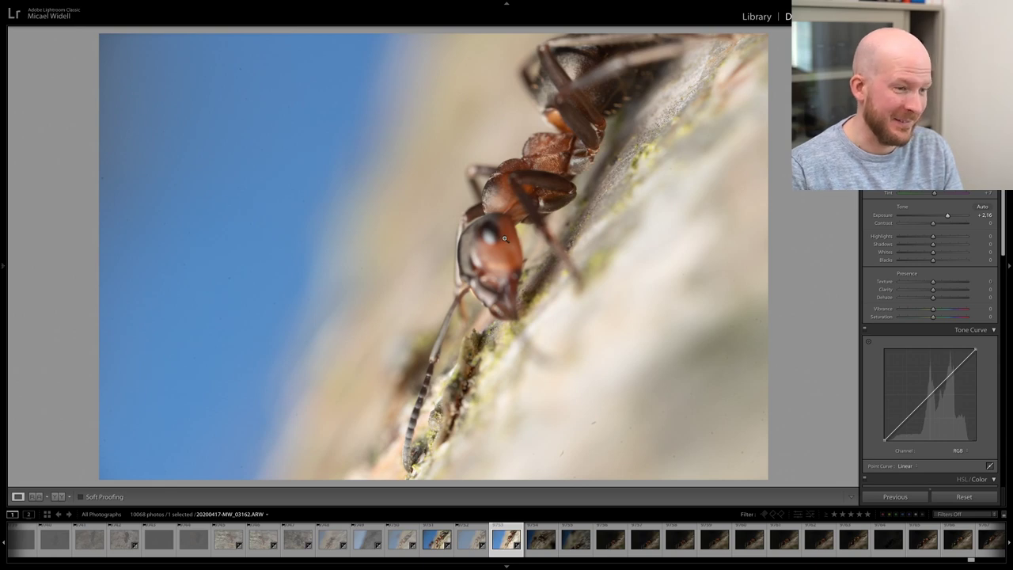
- Reject further frames, trying Exposure near +2.20 and +1.75, through to a sharp close-up
key("x")
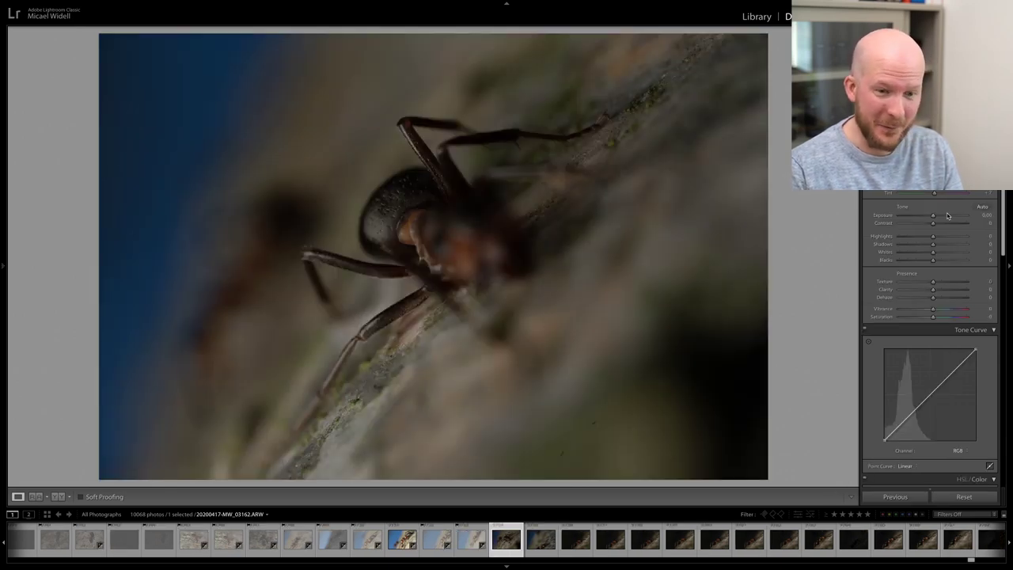
left_click_drag(944, 215, 947, 216)
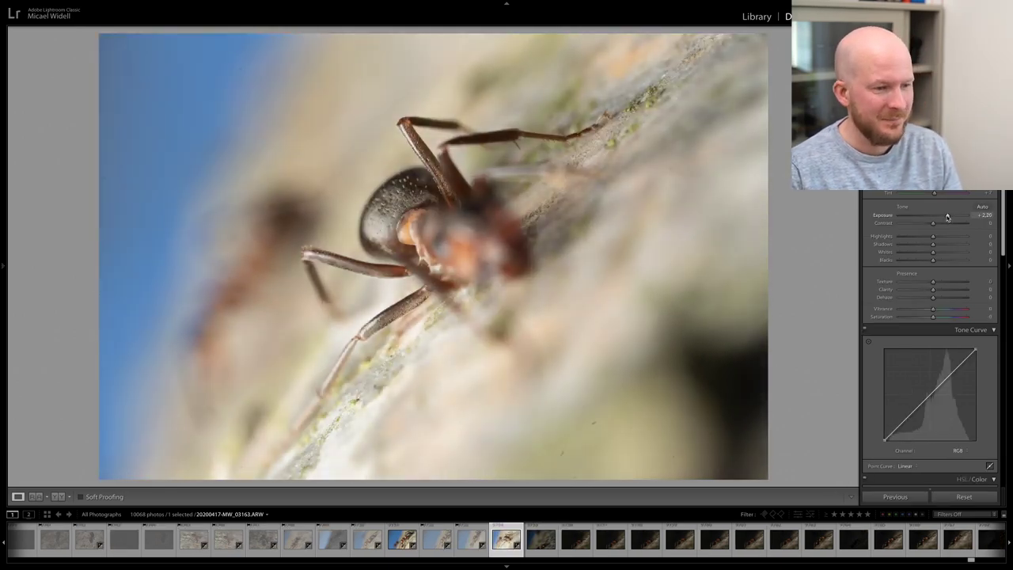
key("x")
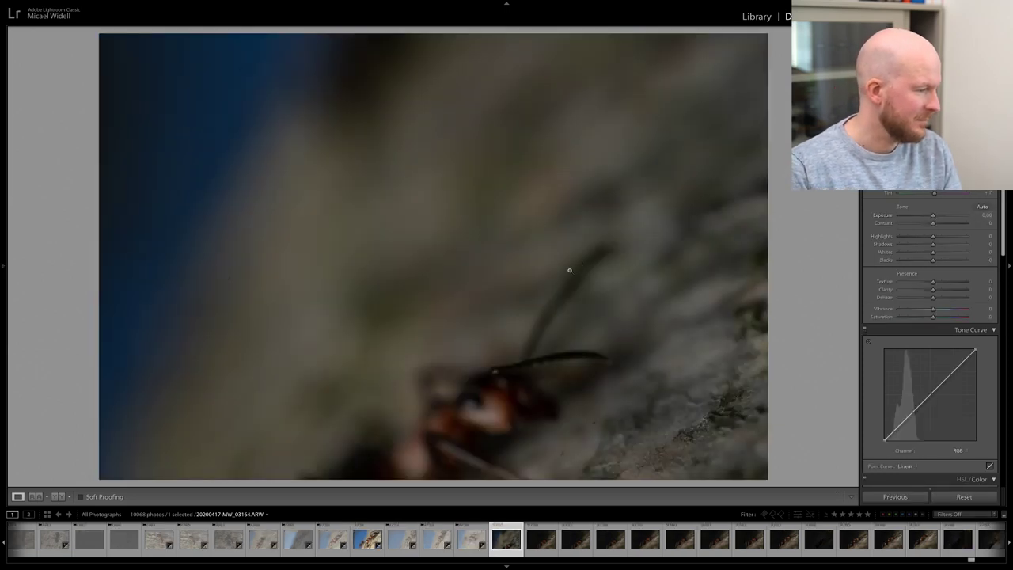
key("Right")
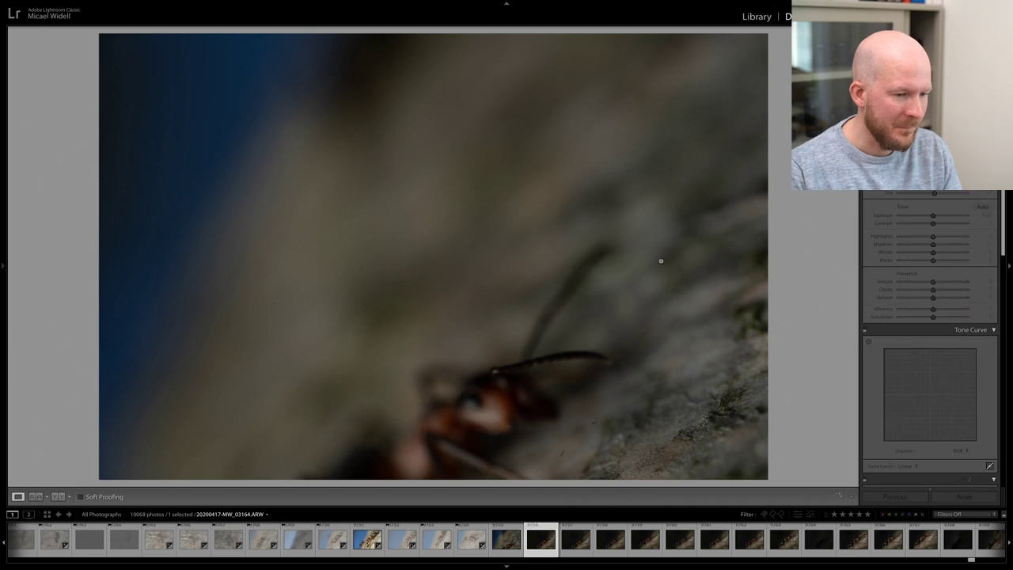
left_click_drag(933, 215, 947, 215)
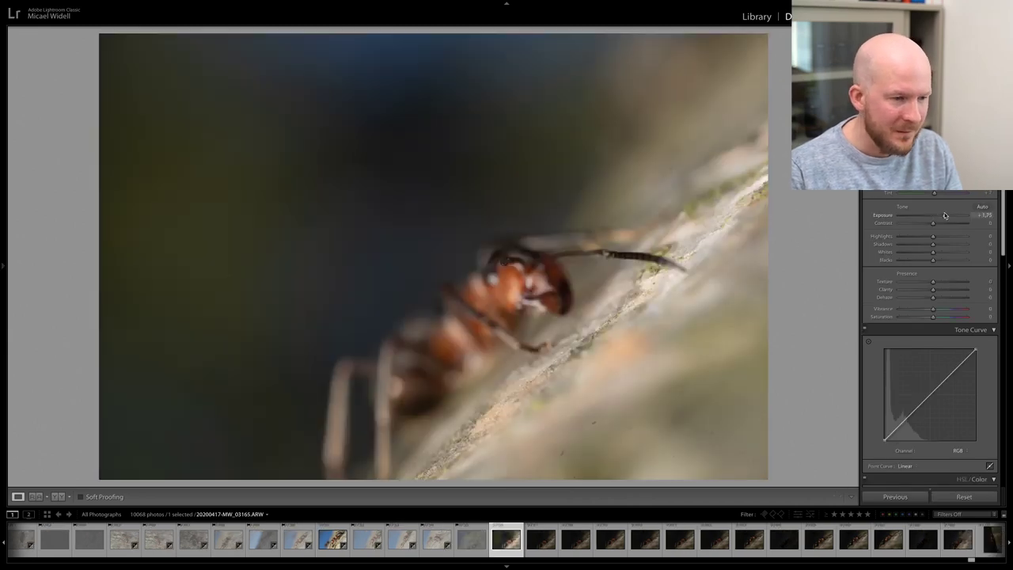
key("x")
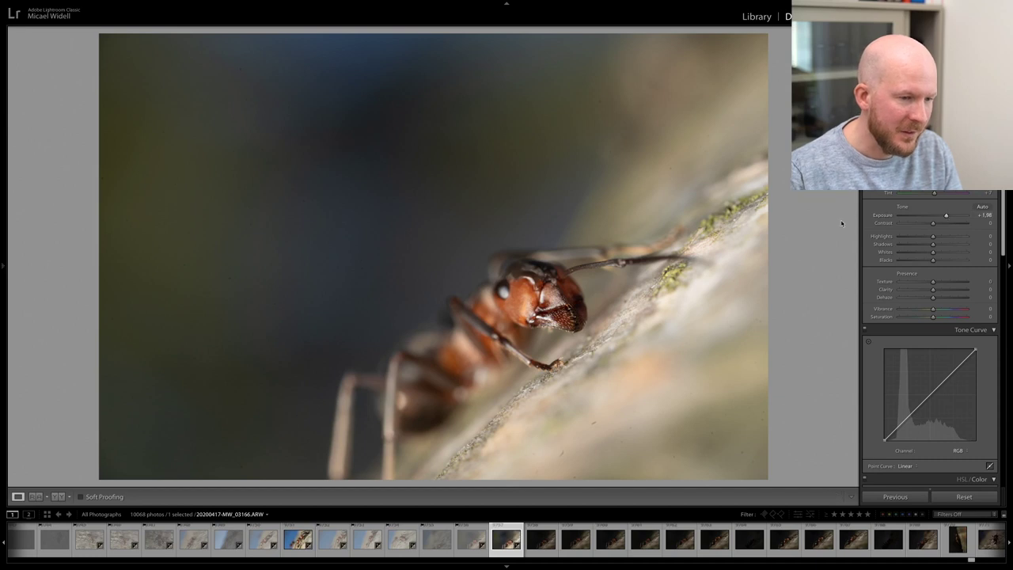
key("Right")
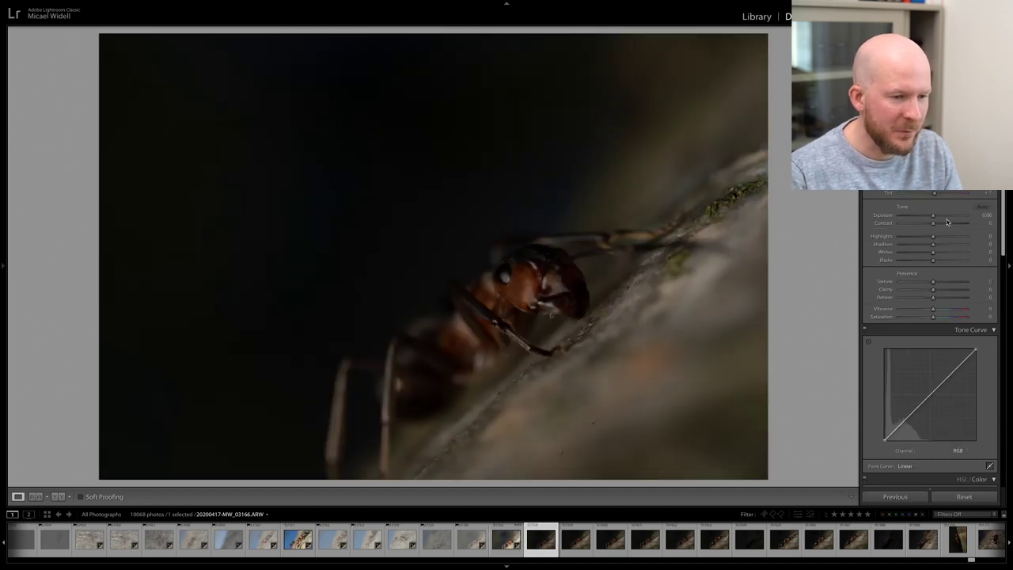
key("Right")
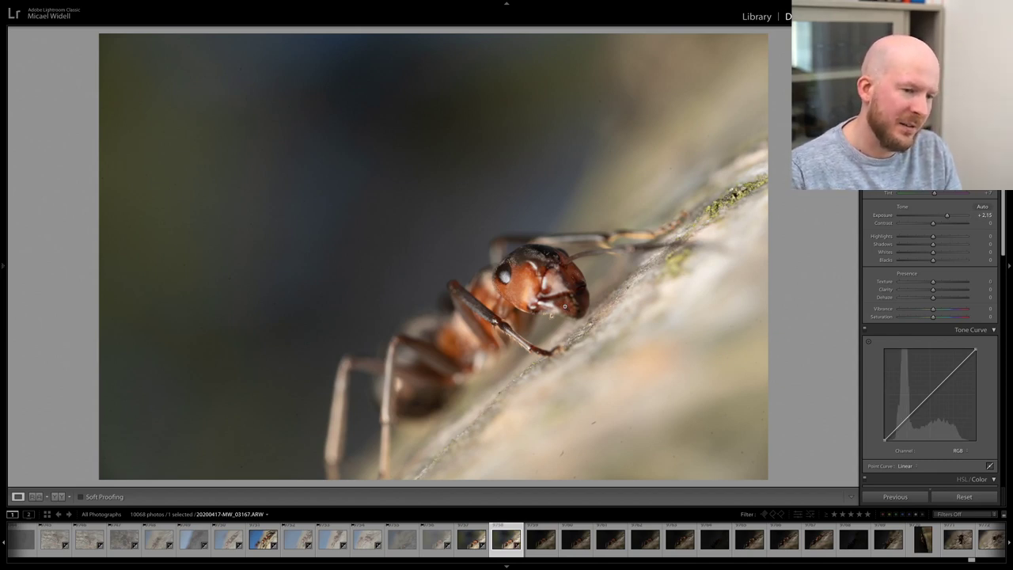
key("Right")
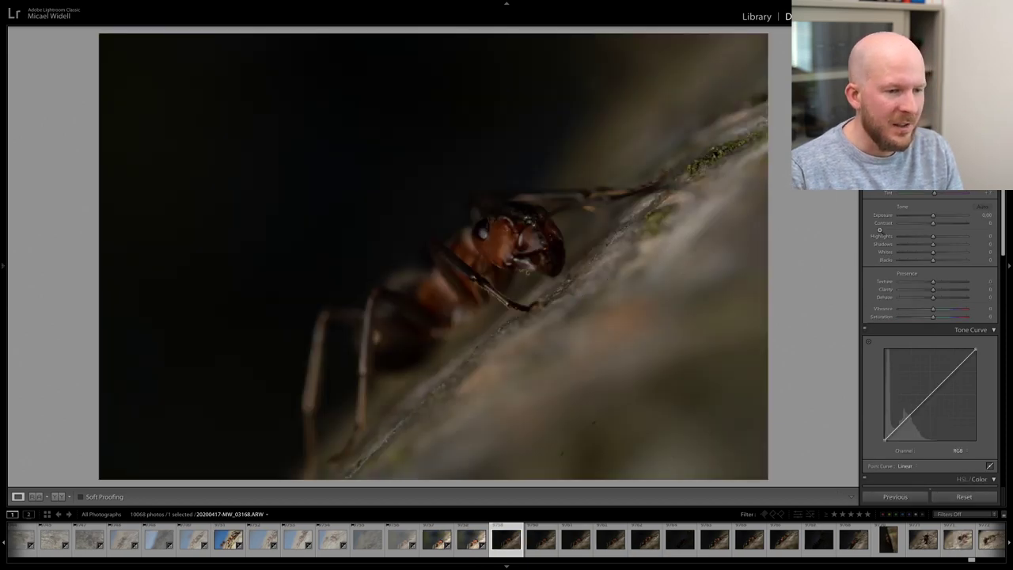
- Brighten the first photo to +1.90 Exposure, check focus, then reject the next blurry one
left_click_drag(933, 215, 944, 215)
left_click(506, 212)
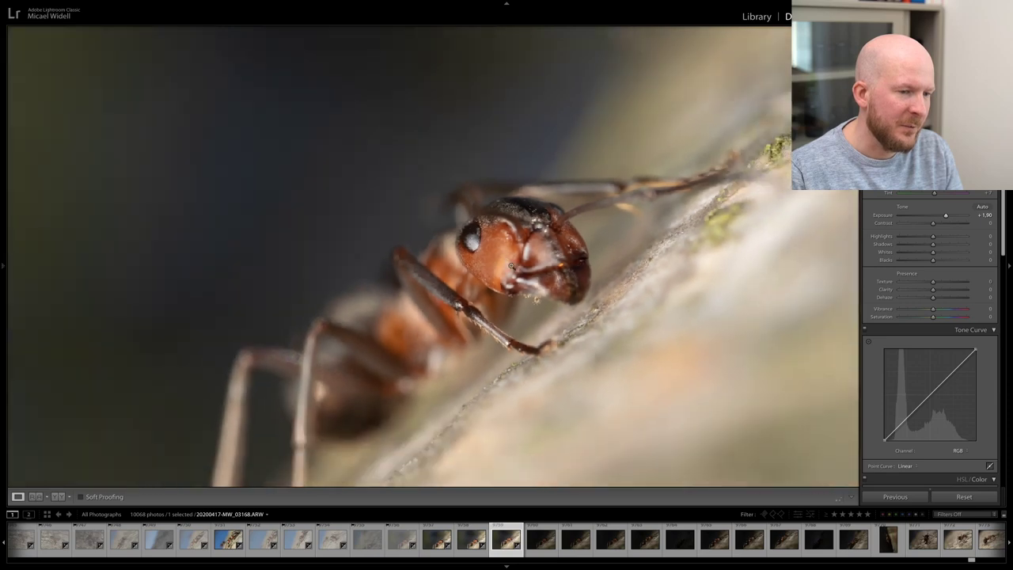
left_click(505, 265)
key("Right")
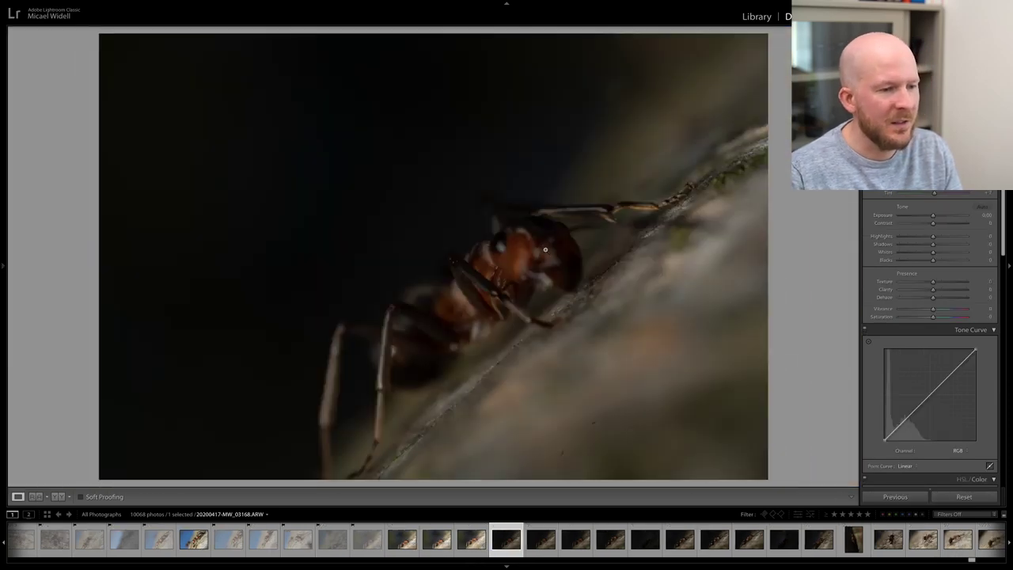
key("x")
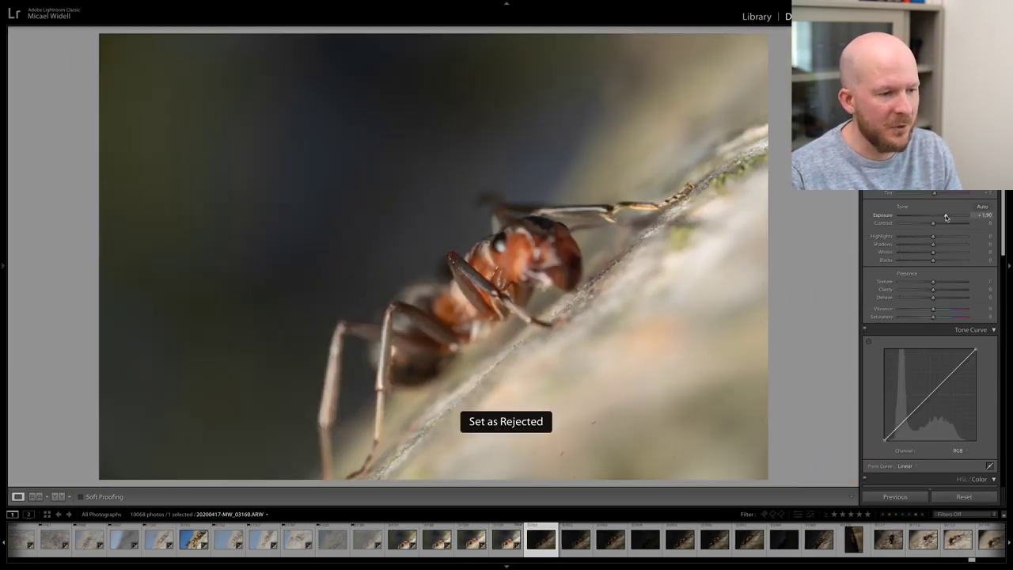
key("Right")
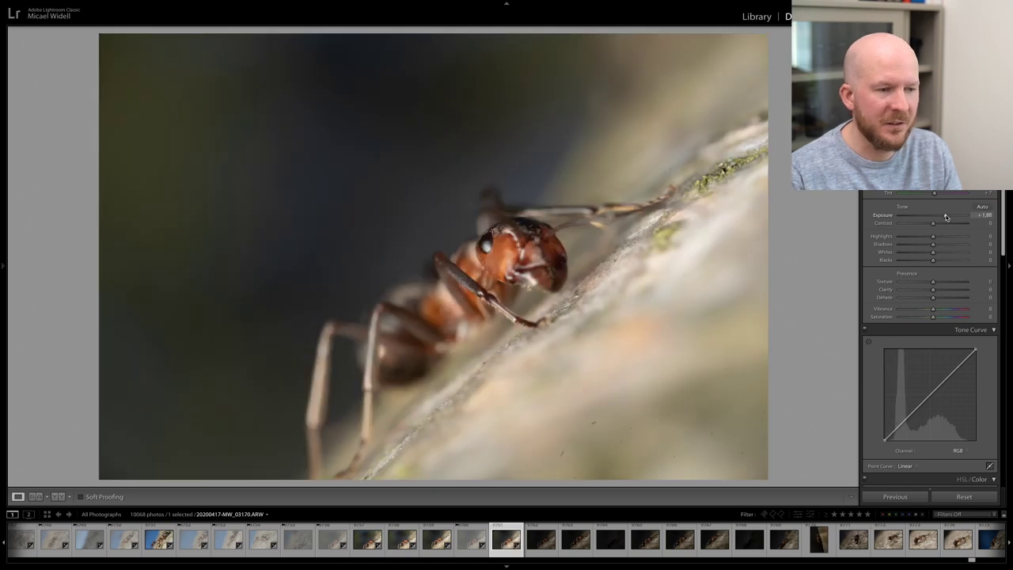
- Check the ant's head at 1:1, then raise 03171 to +2.15 Exposure and inspect it
left_click(500, 260)
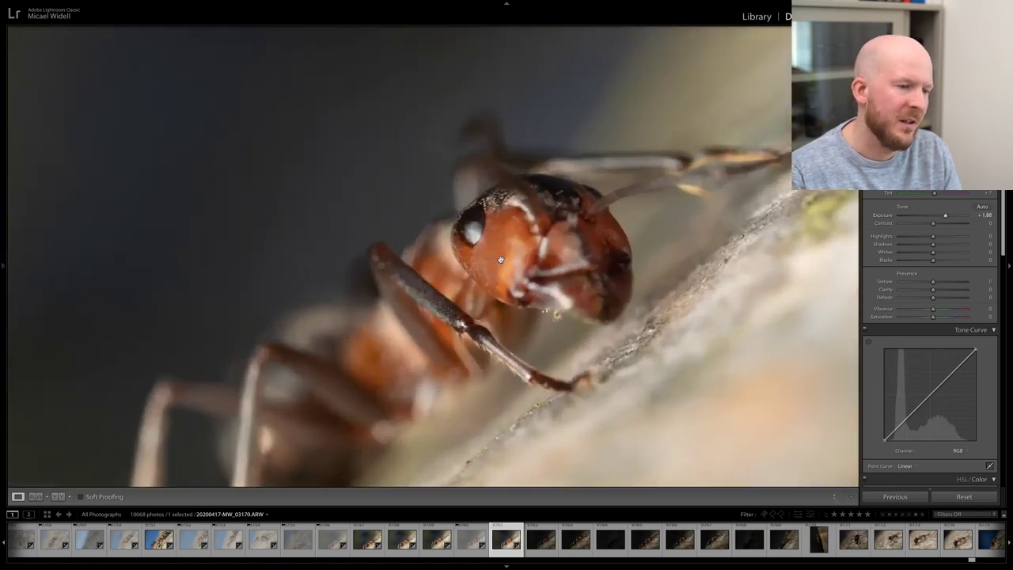
left_click(513, 258)
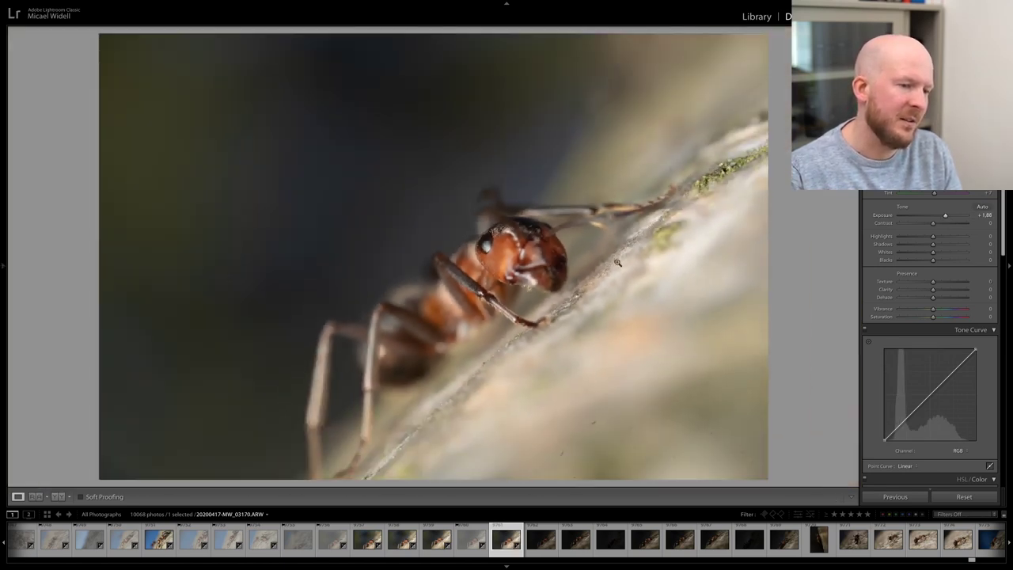
key("Right")
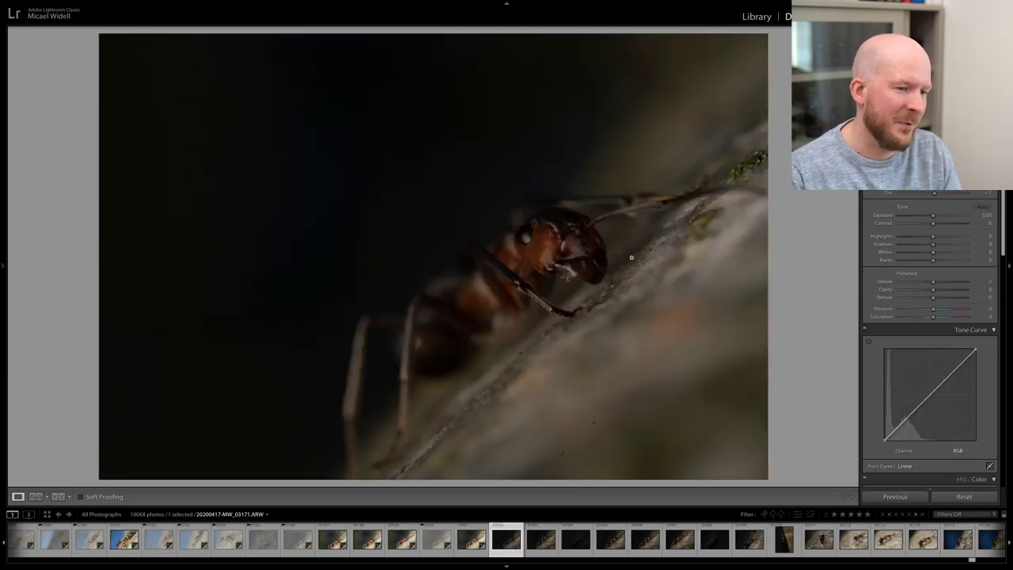
left_click_drag(932, 215, 946, 215)
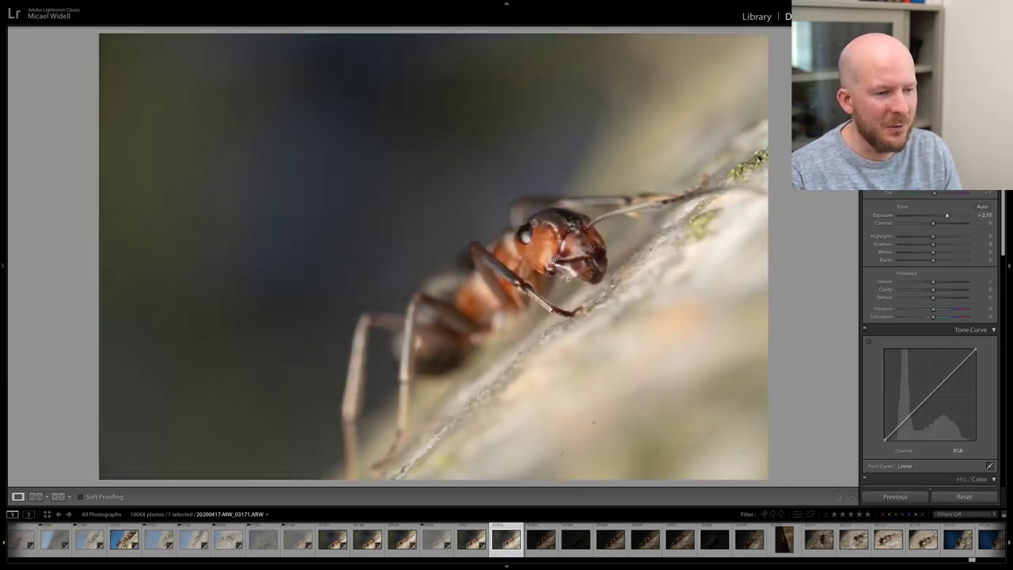
left_click(553, 259)
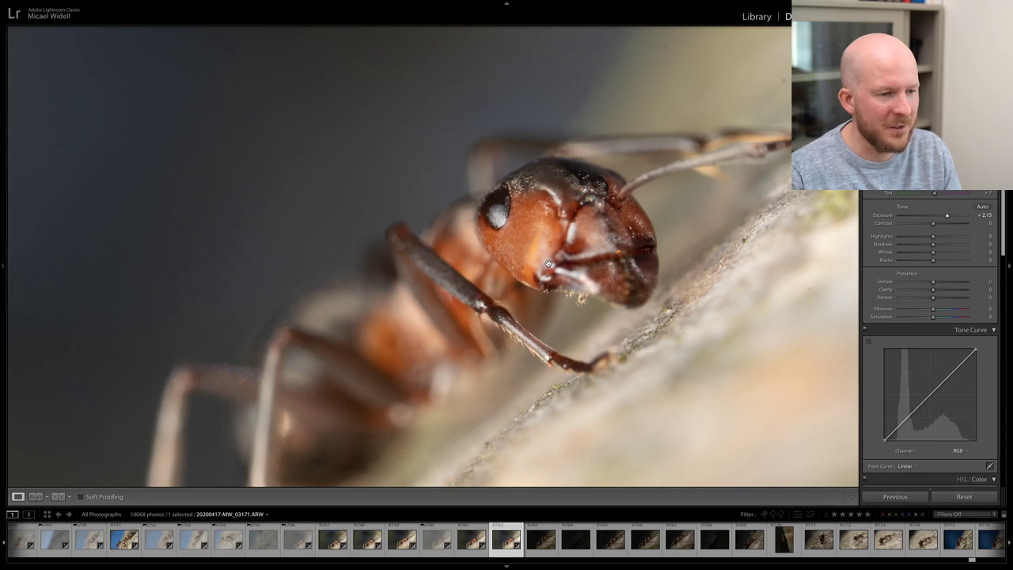
left_click(548, 264)
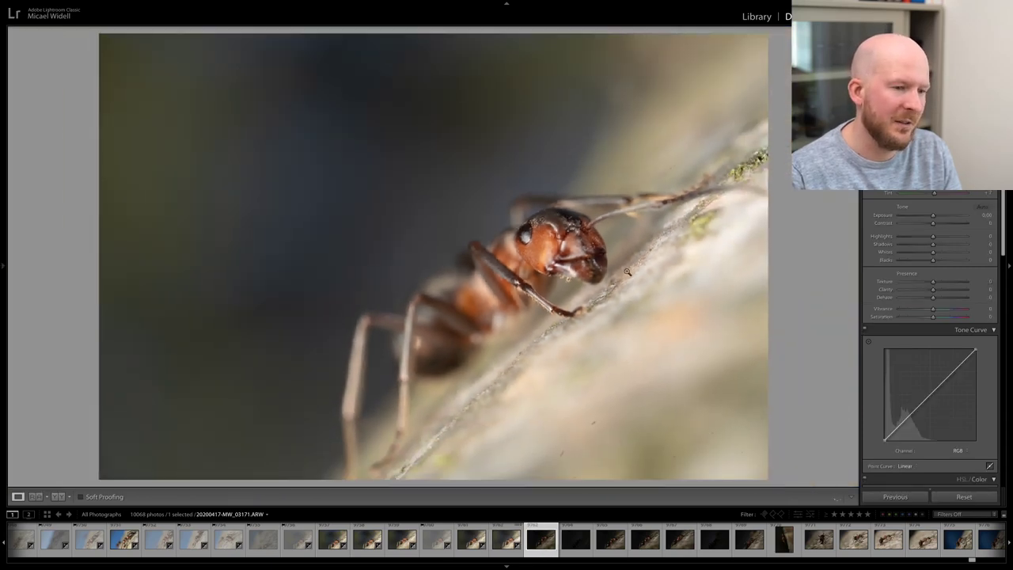
key("Right")
- Brighten and reject 03172 and 03173, then raise 03174 to +1.70, inspect it and reject it
left_click(947, 215)
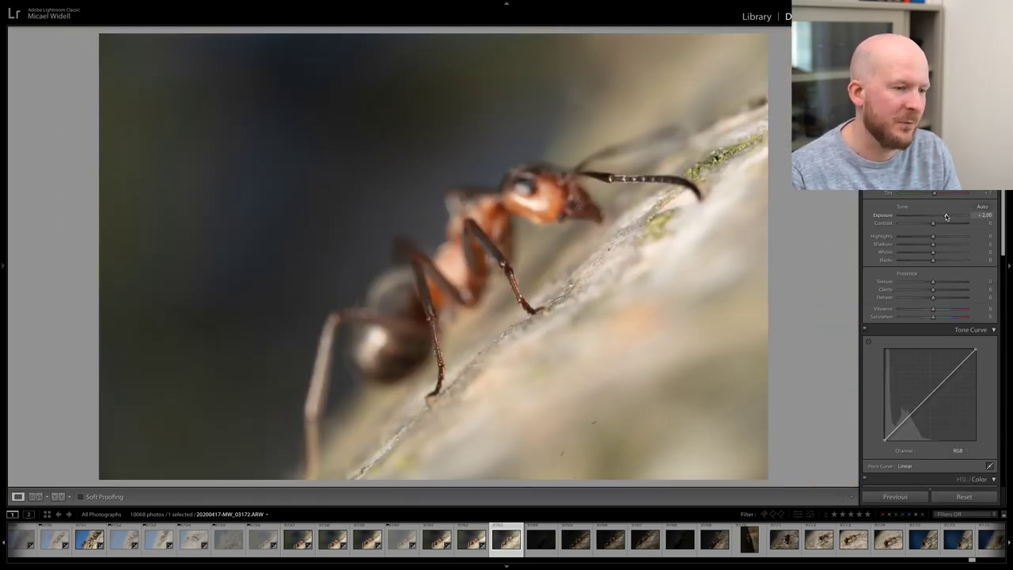
key("x")
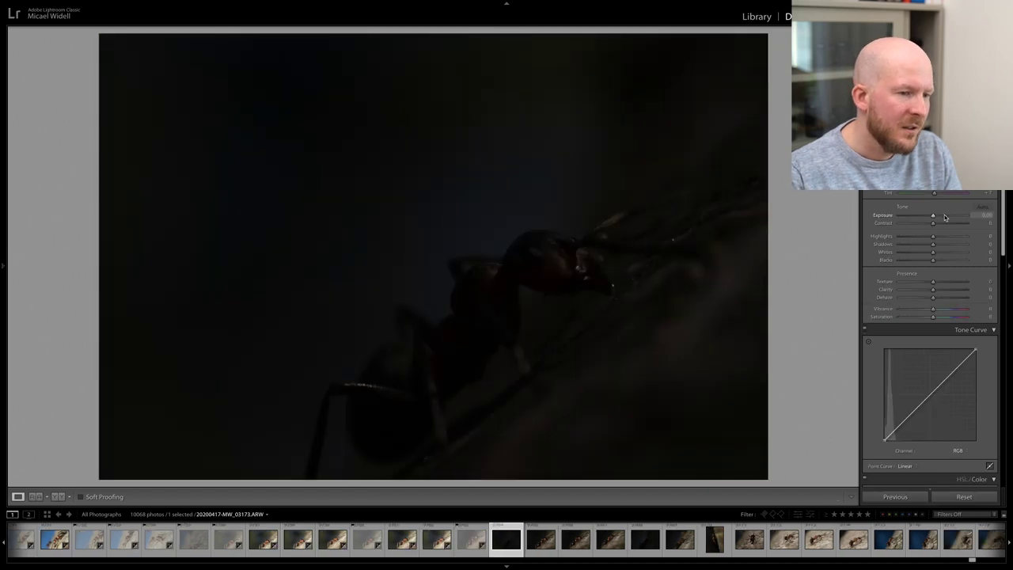
left_click(944, 216)
key("x")
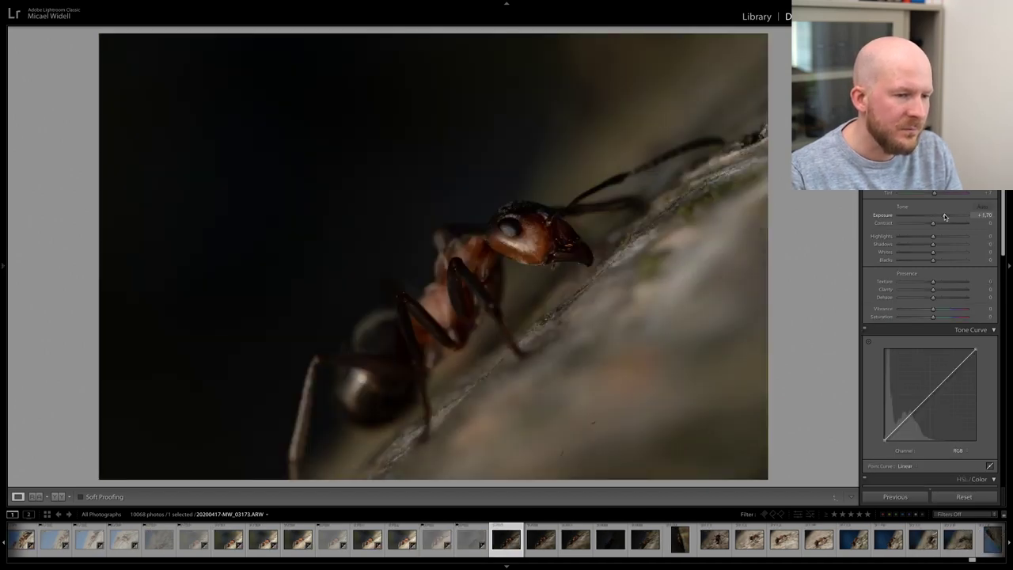
left_click(943, 216)
left_click(557, 264)
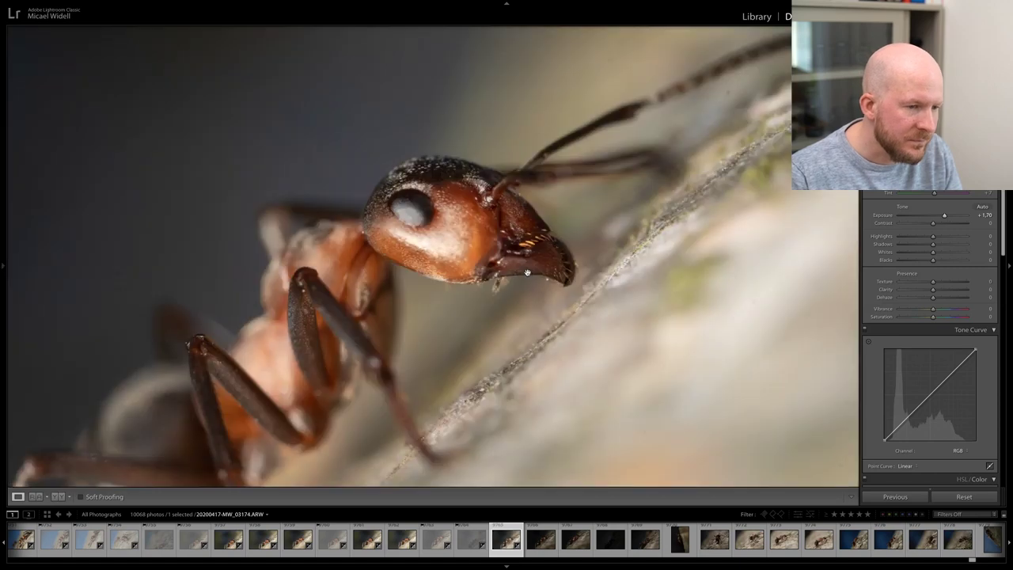
left_click(578, 272)
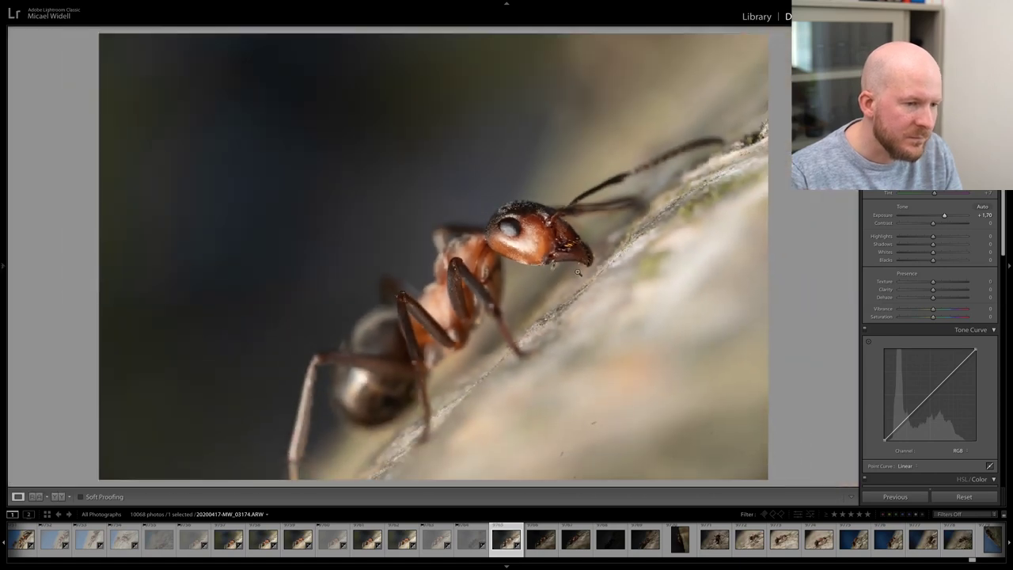
key("x")
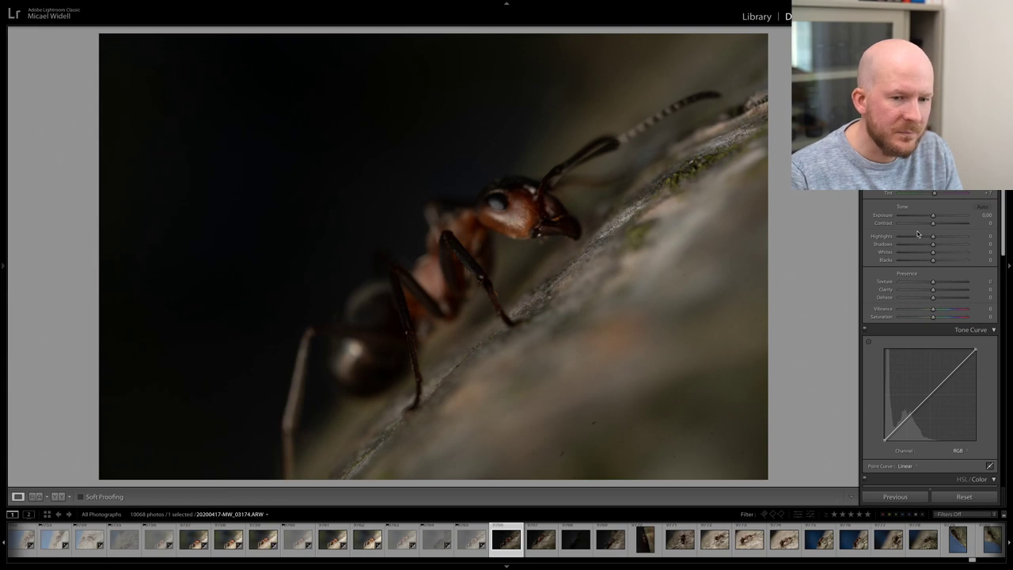
- Brighten photo 03175, check the ant's head up close, and reject the following two frames
left_click(947, 216)
key("Right")
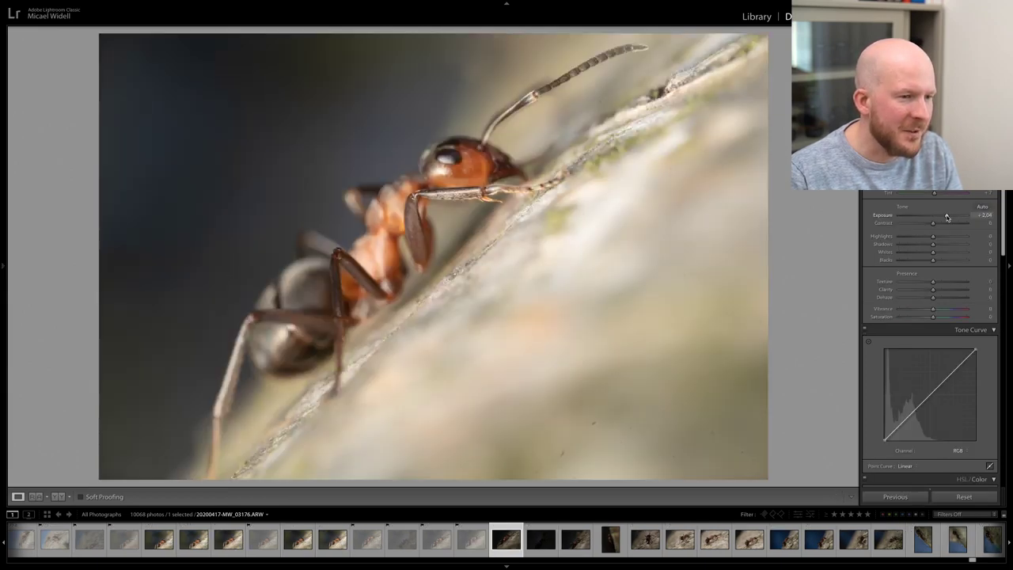
left_click(496, 171)
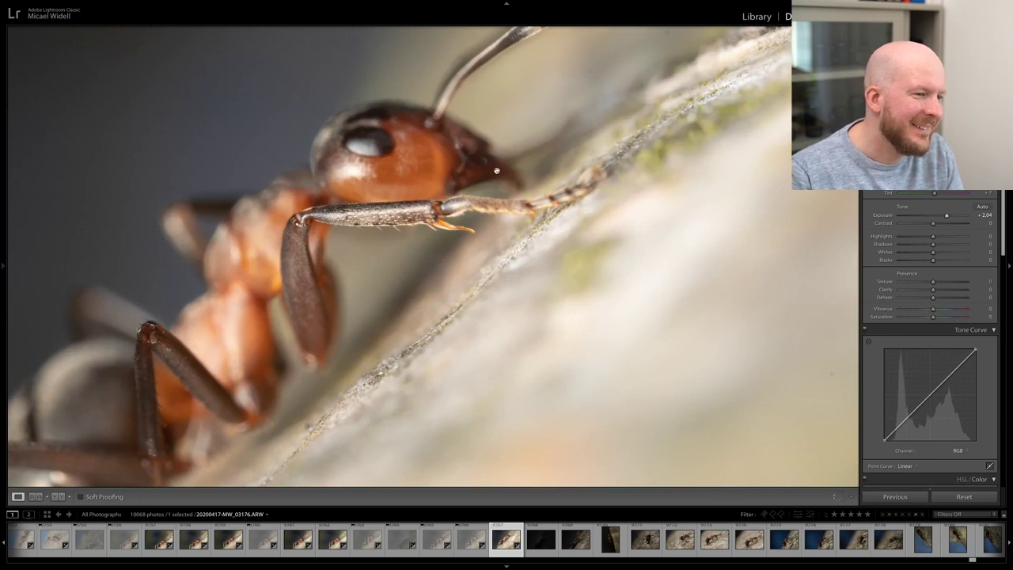
left_click(496, 170)
key("x")
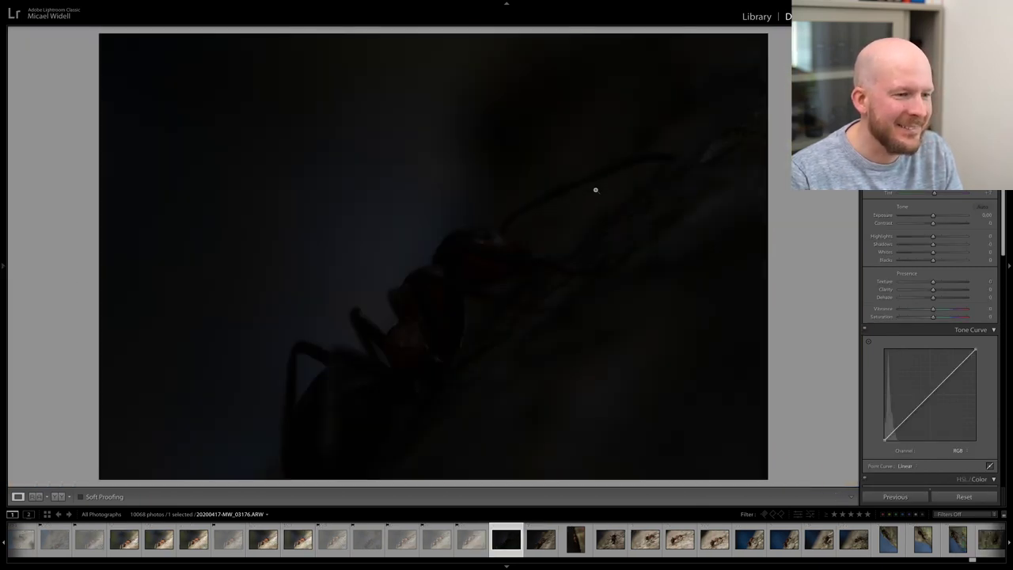
key("x")
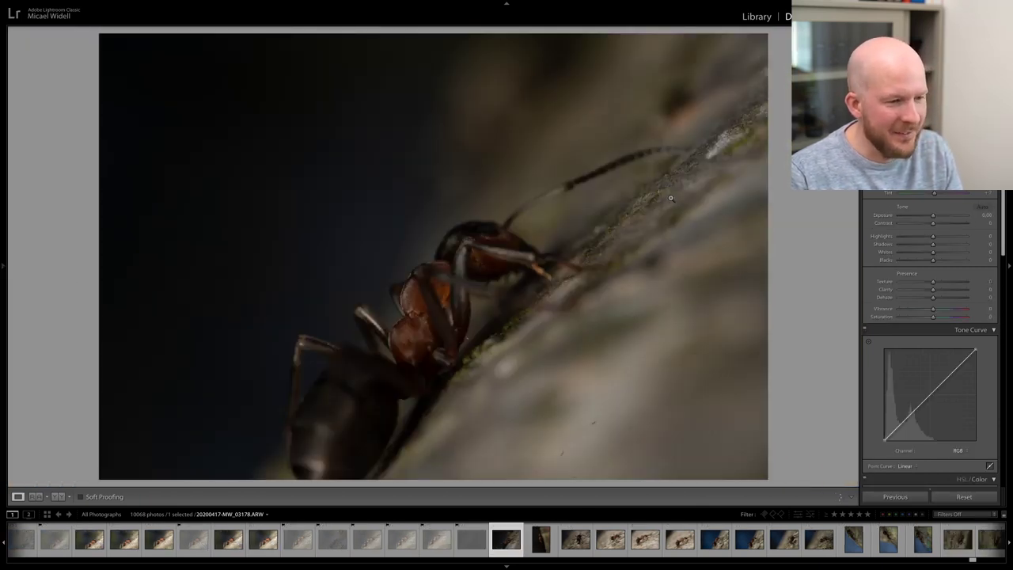
- Brighten and inspect 03178, reject it, and start brightening the dark 03179
left_click_drag(933, 216, 945, 216)
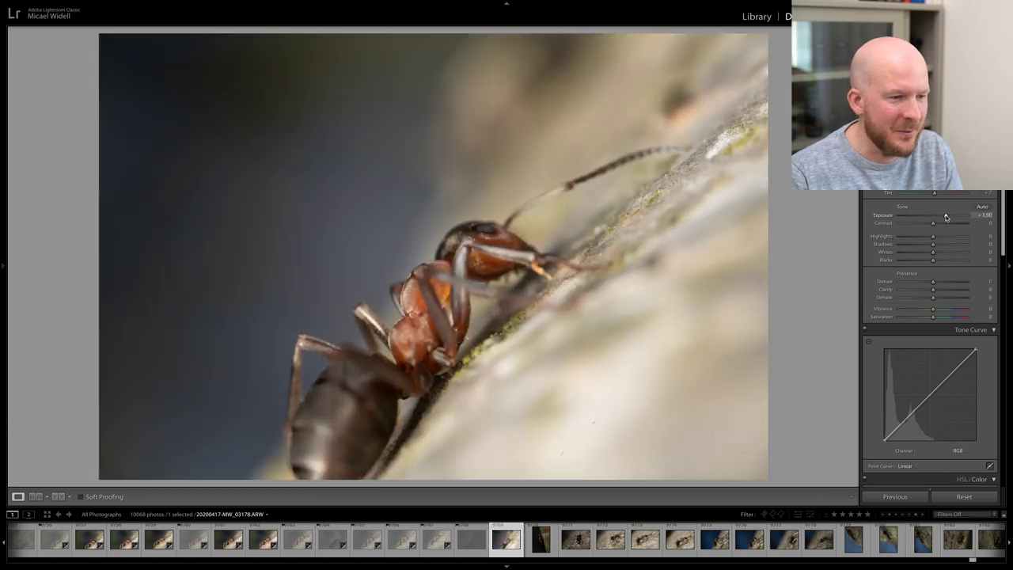
left_click(546, 247)
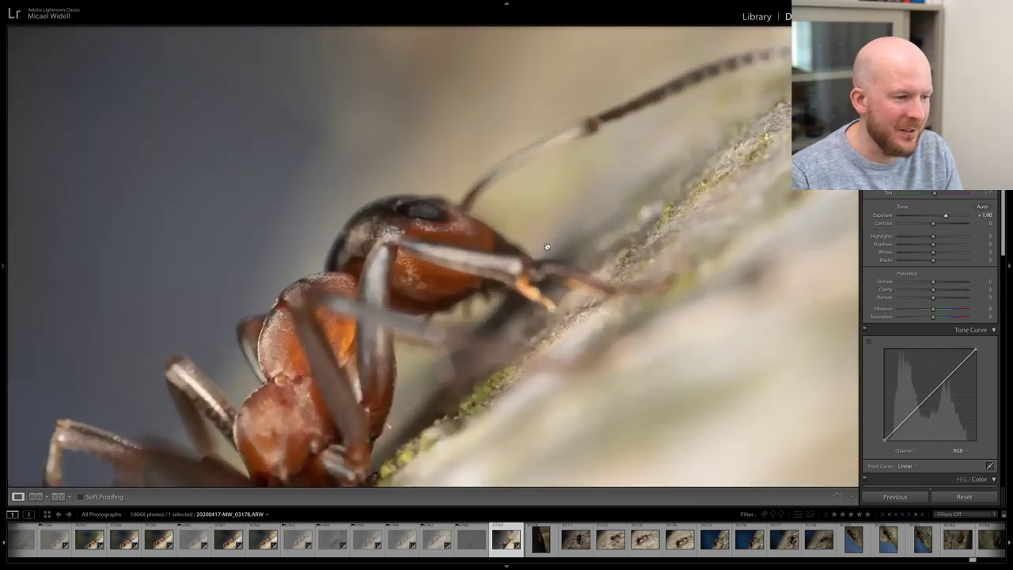
key("x")
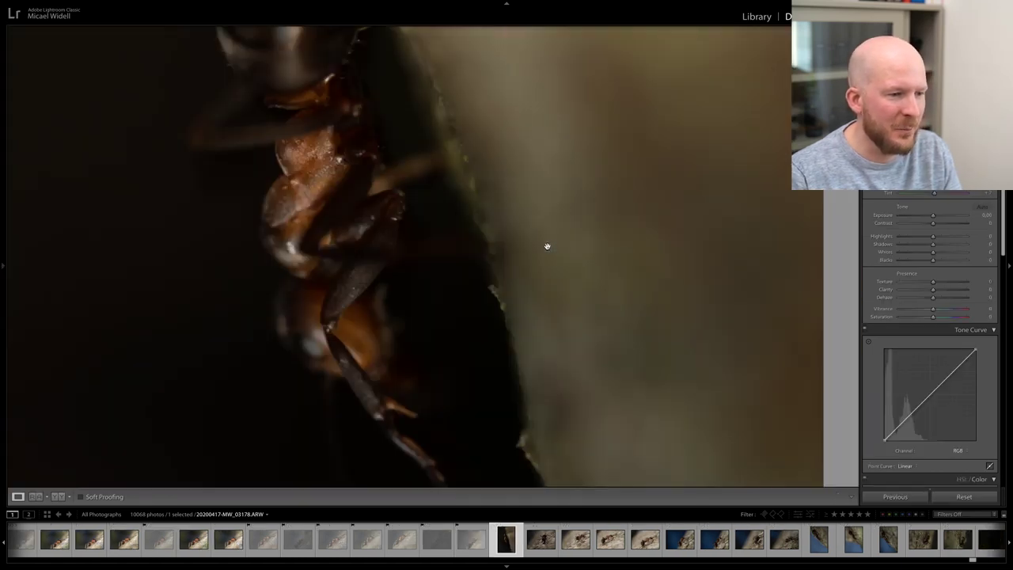
left_click(464, 242)
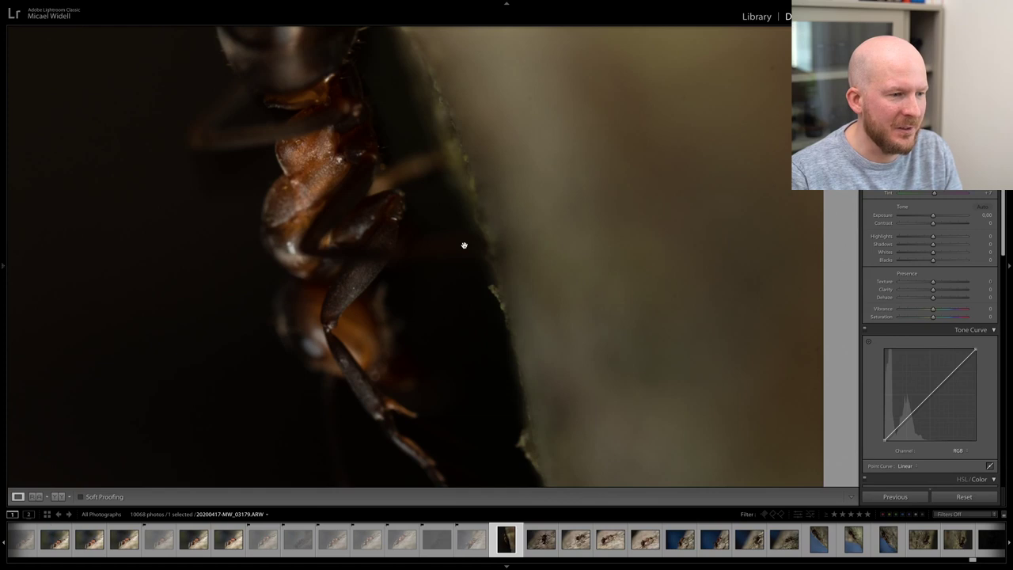
- Brighten two photos (about +1.50, then +2.21 eased to +1.60) and reject them
left_click_drag(933, 216, 942, 216)
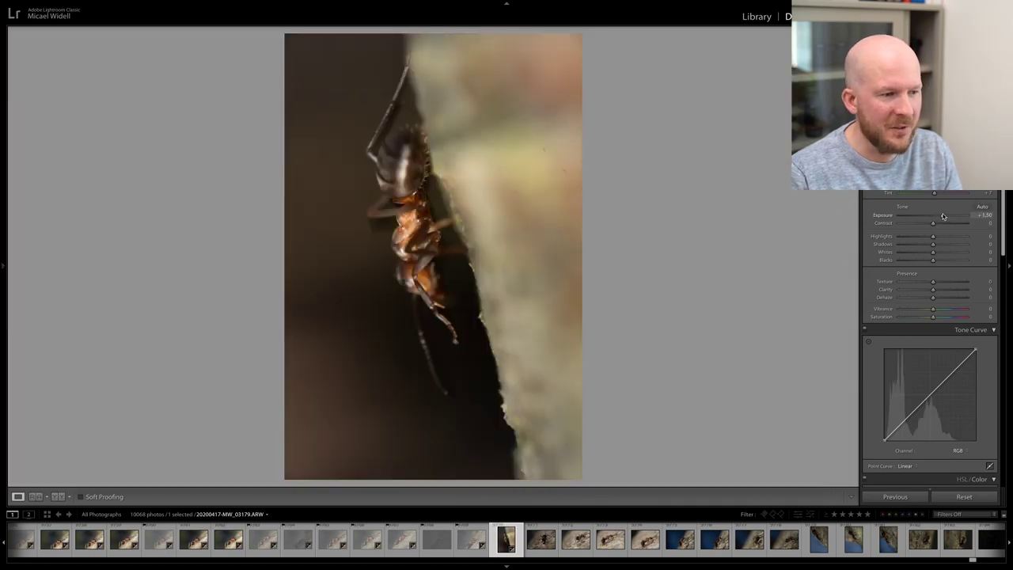
key("x")
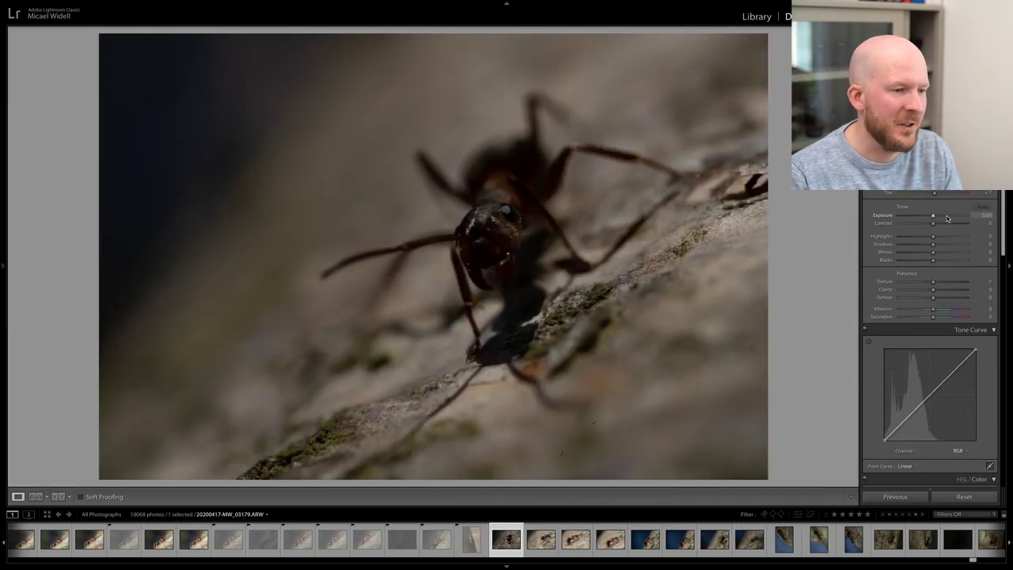
left_click(947, 216)
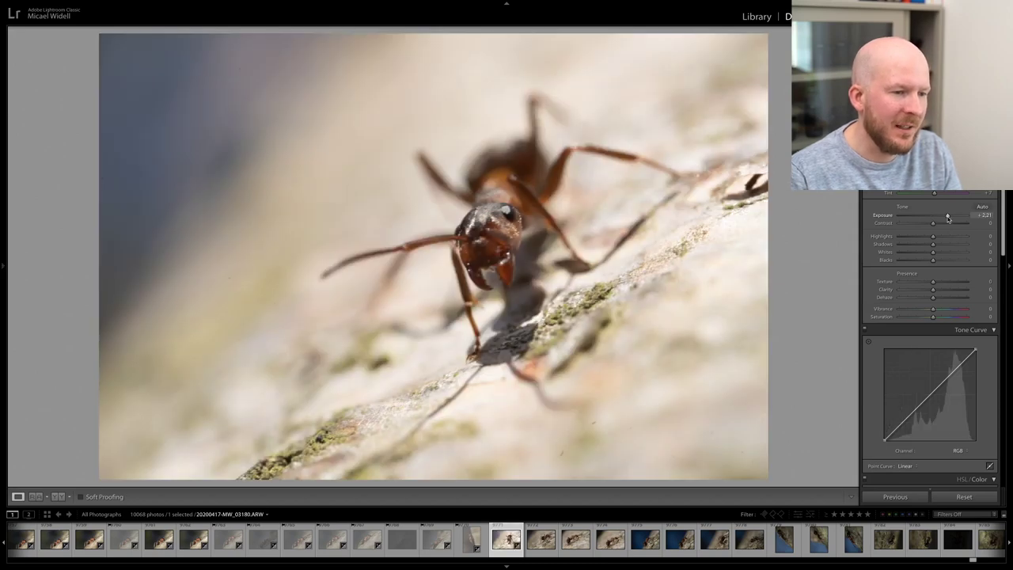
left_click_drag(947, 216, 943, 218)
key("x")
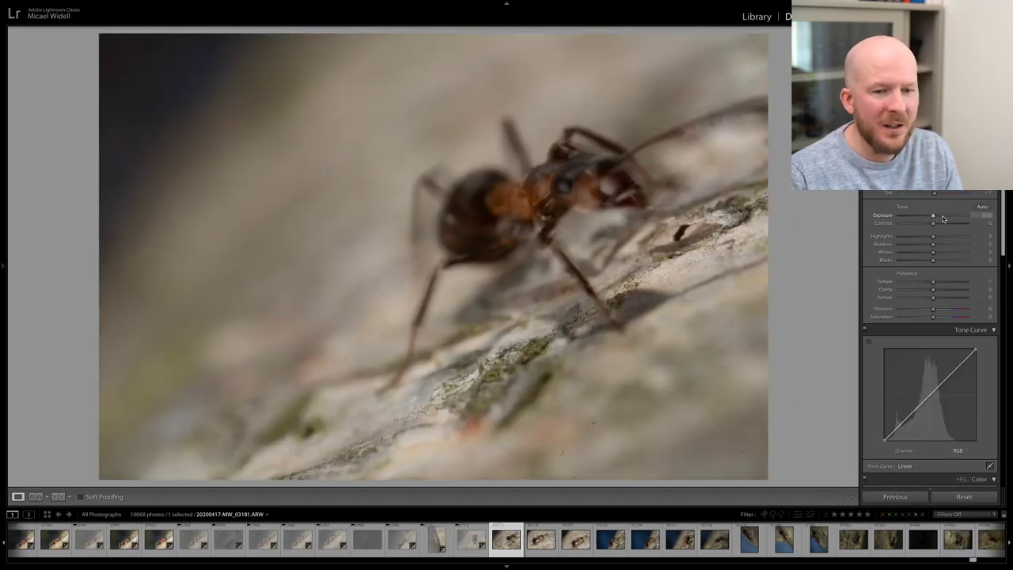
- Give the following frames a small Exposure boost and reject the blurry shots
left_click(944, 219)
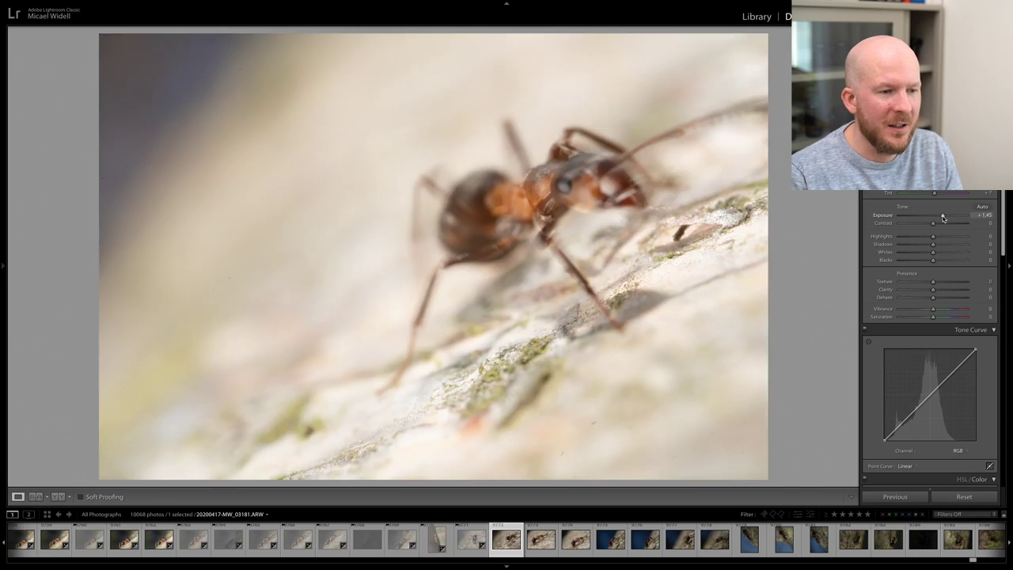
key("x")
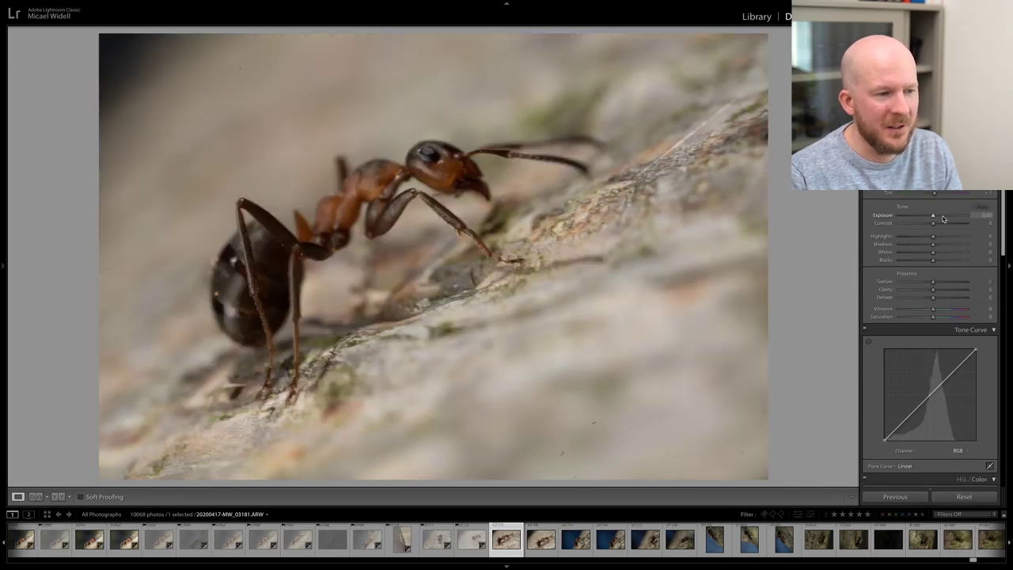
left_click(940, 219)
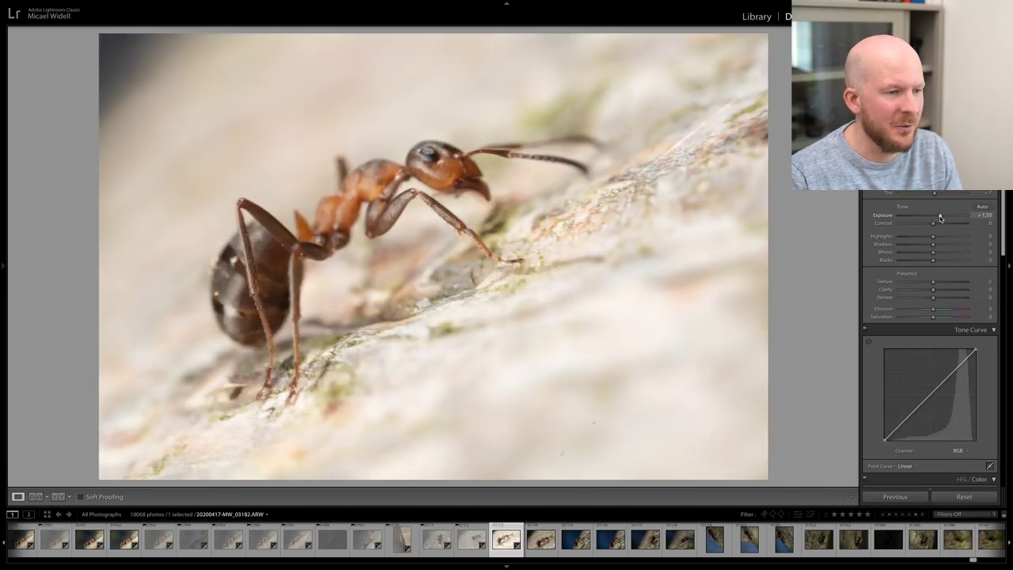
key("x")
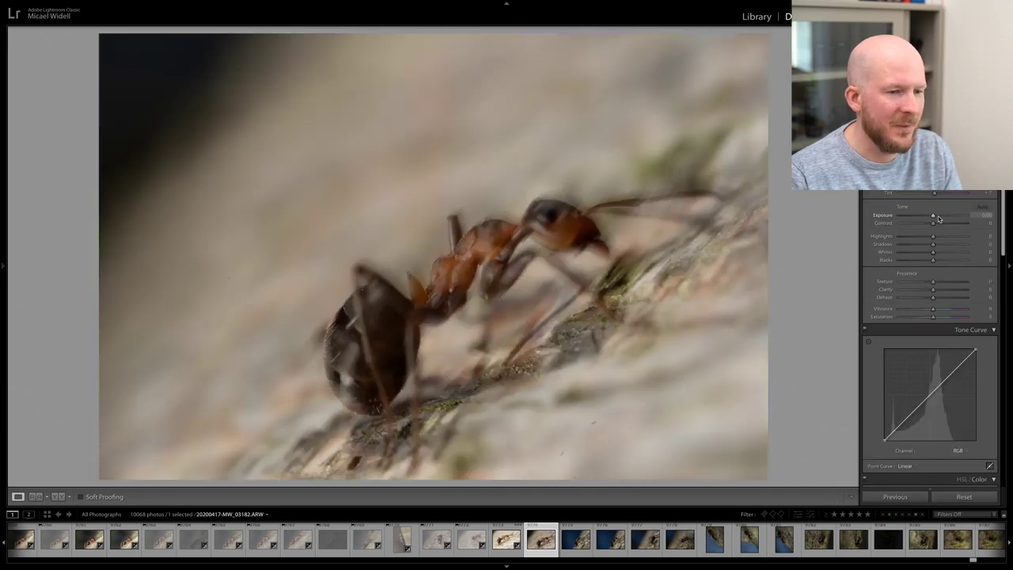
key("x")
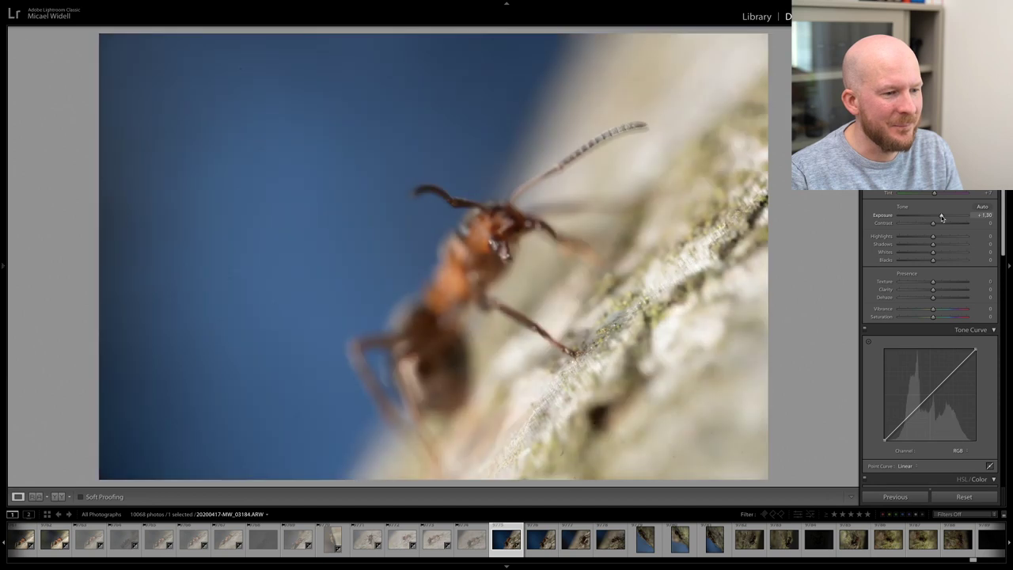
- Reject three frames, raise the next to about +1.63 Exposure, check focus, and reject it
key("x")
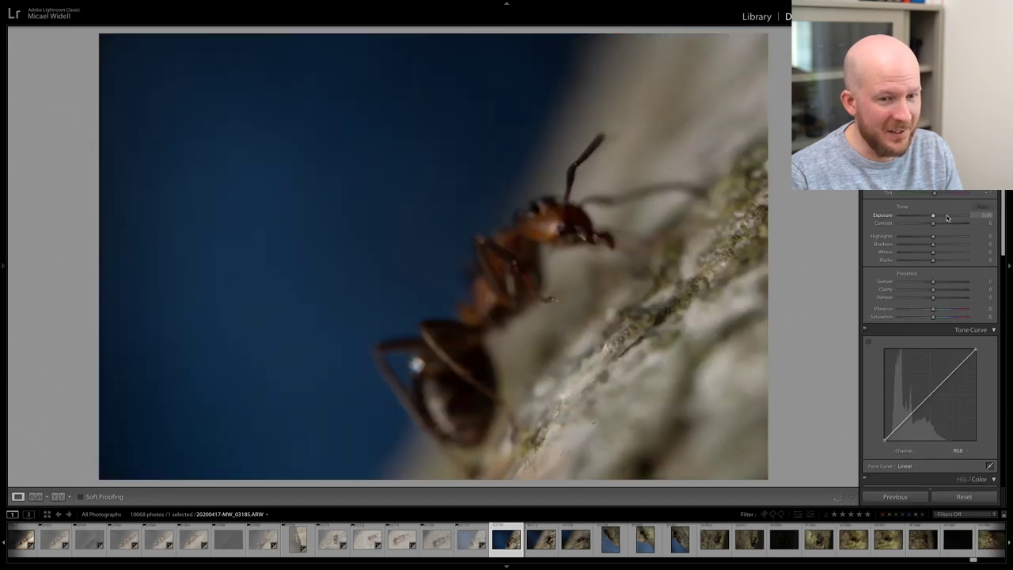
key("x")
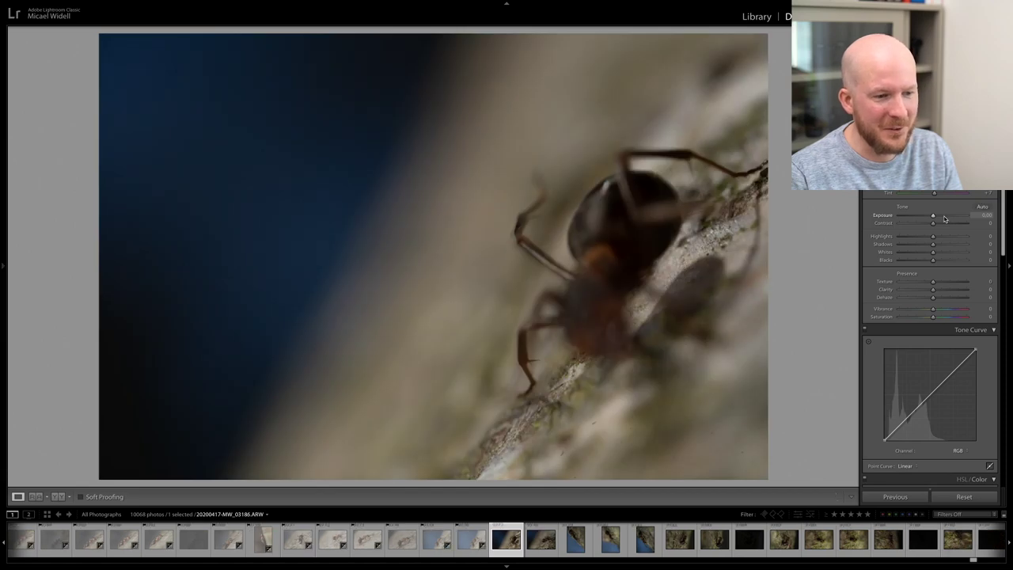
key("x")
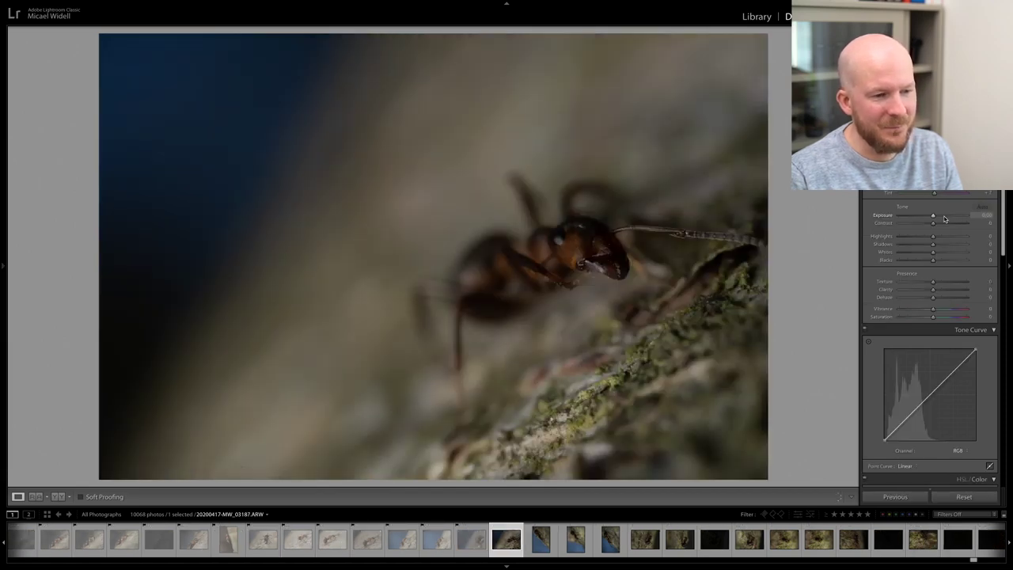
left_click(944, 216)
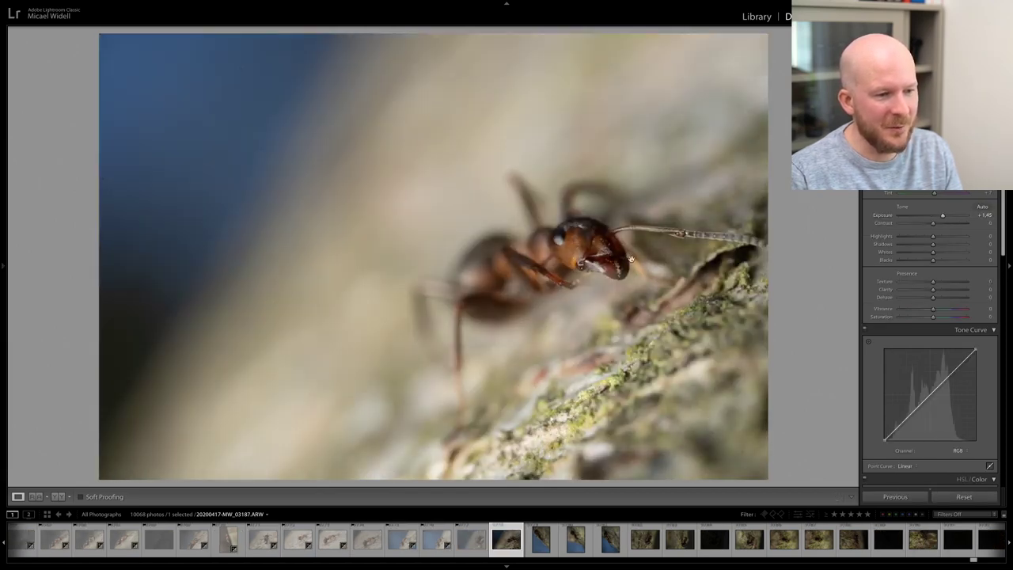
left_click(626, 255)
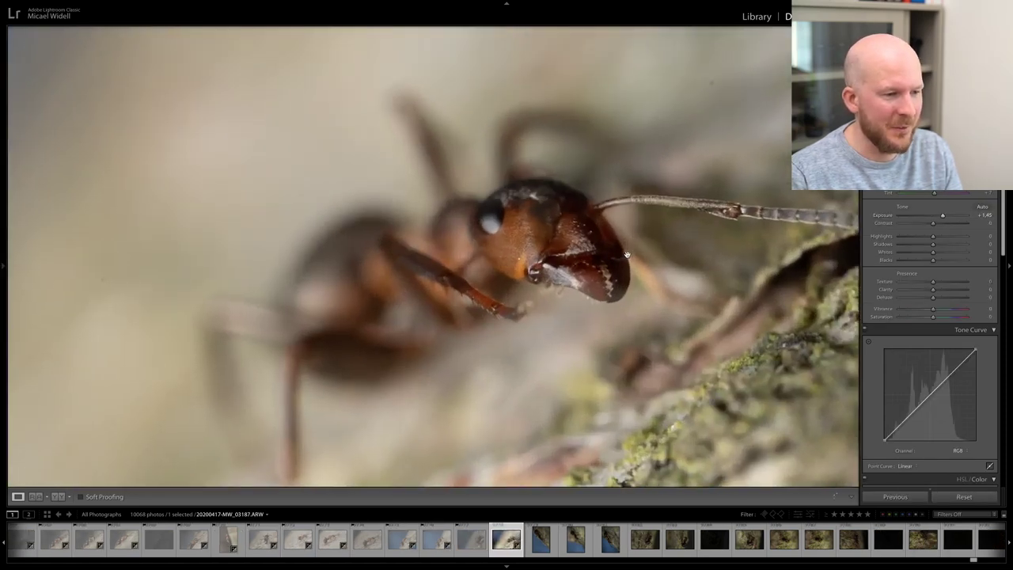
key("x")
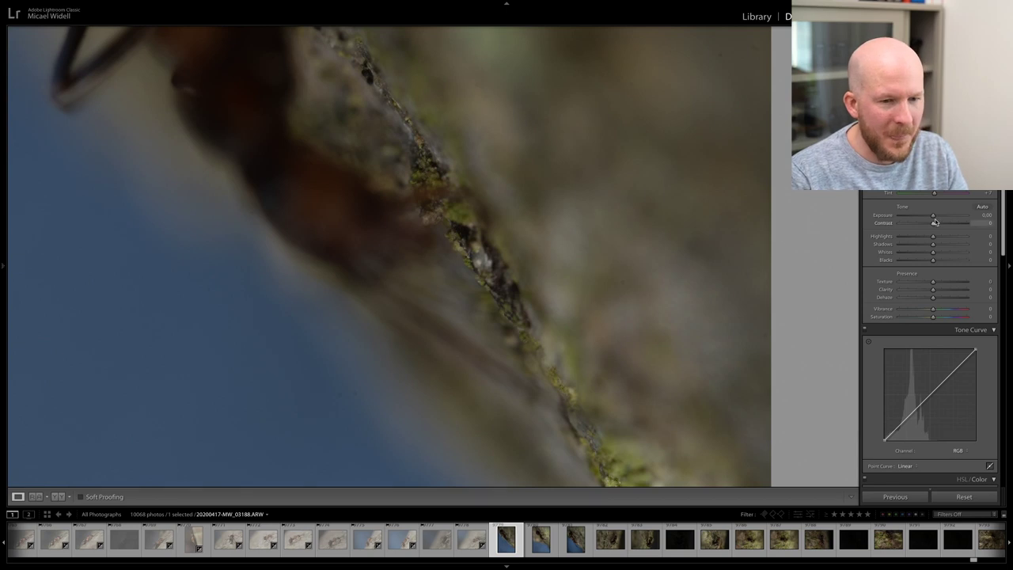
- Reject a blurry shot, raise the next to +1.60 Exposure, and zoom-check its sharpness
key("x")
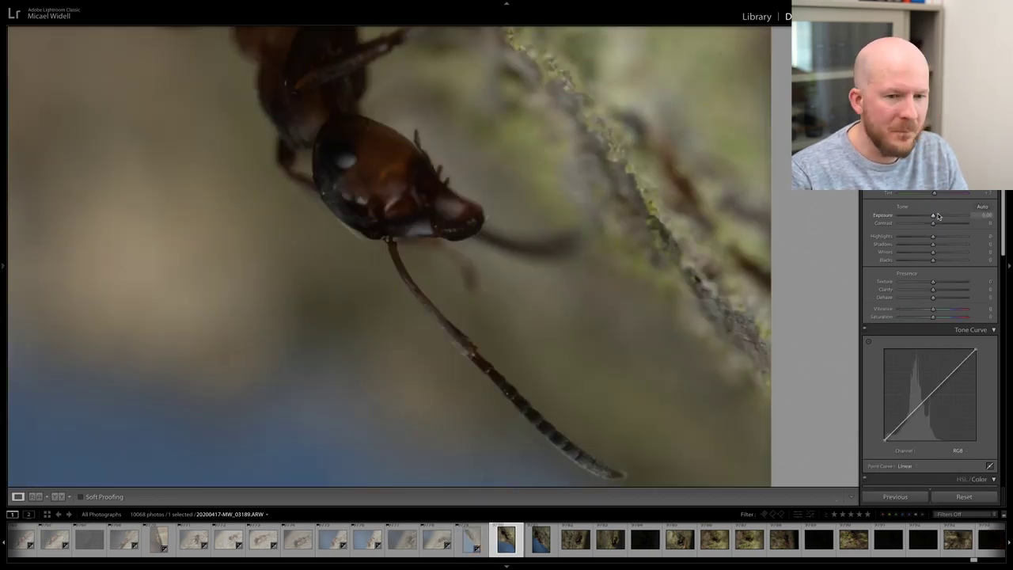
left_click_drag(942, 218, 944, 216)
key("z")
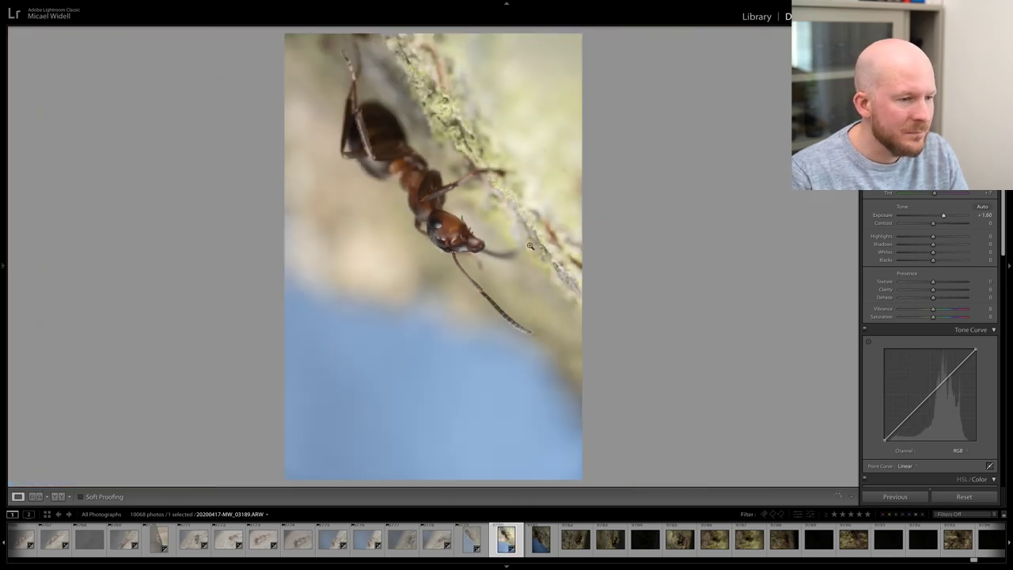
left_click(465, 243)
left_click(465, 242)
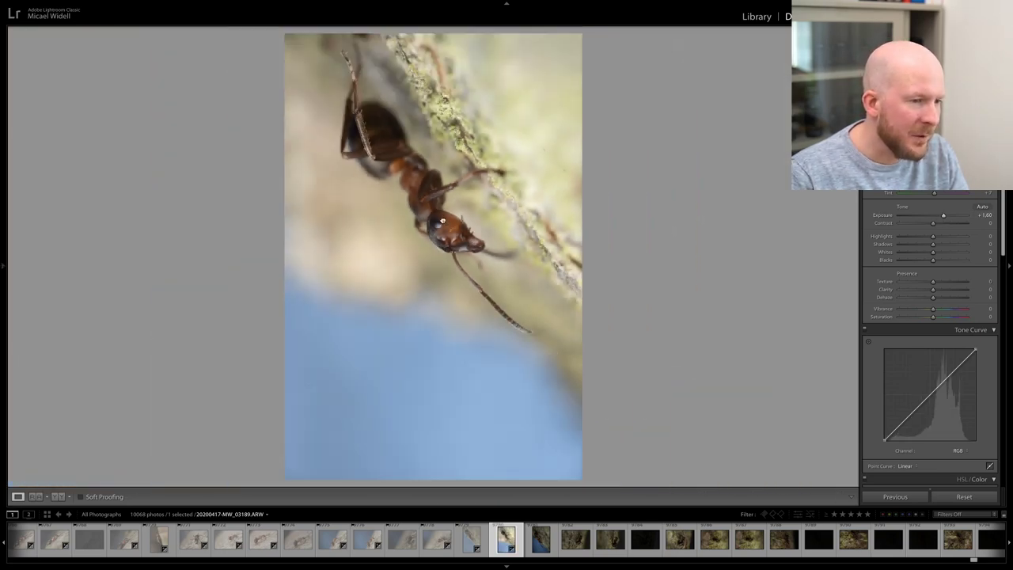
left_click(442, 220)
left_click(448, 228)
key("Right")
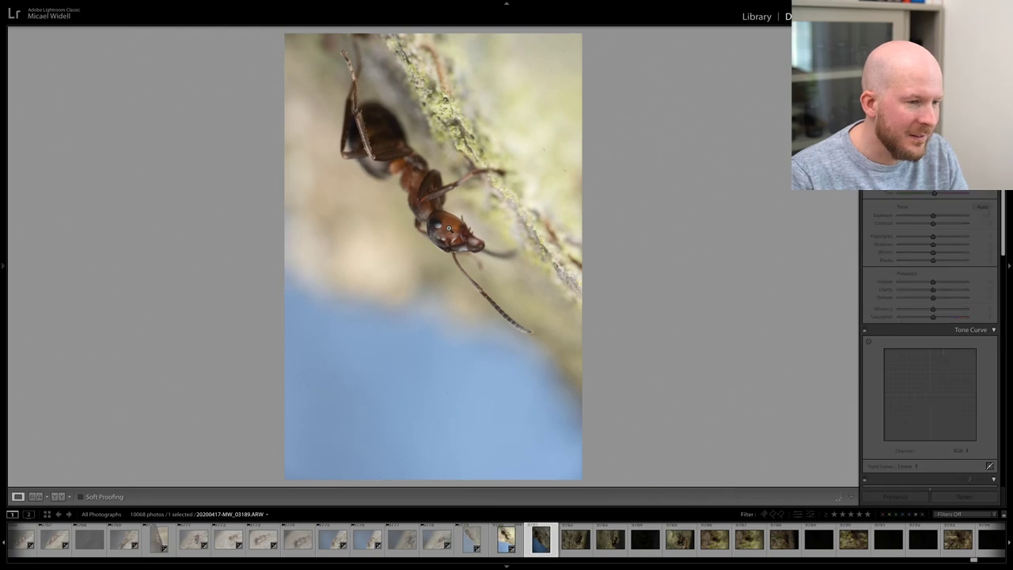
- Brighten photo 03190 to +1.60 Exposure and rotate it clockwise (Rotate Right) into landscape
key("z")
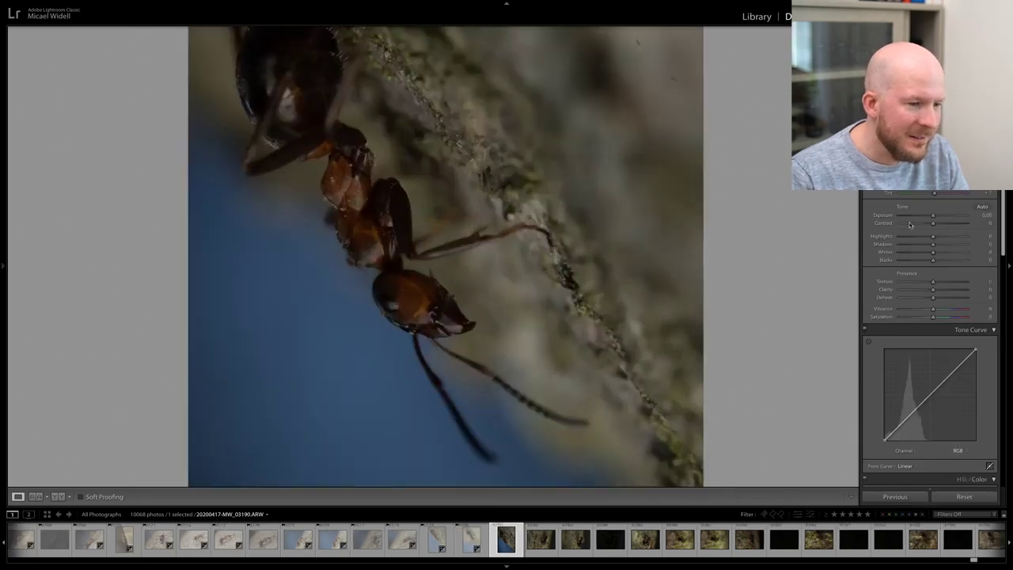
left_click(944, 215)
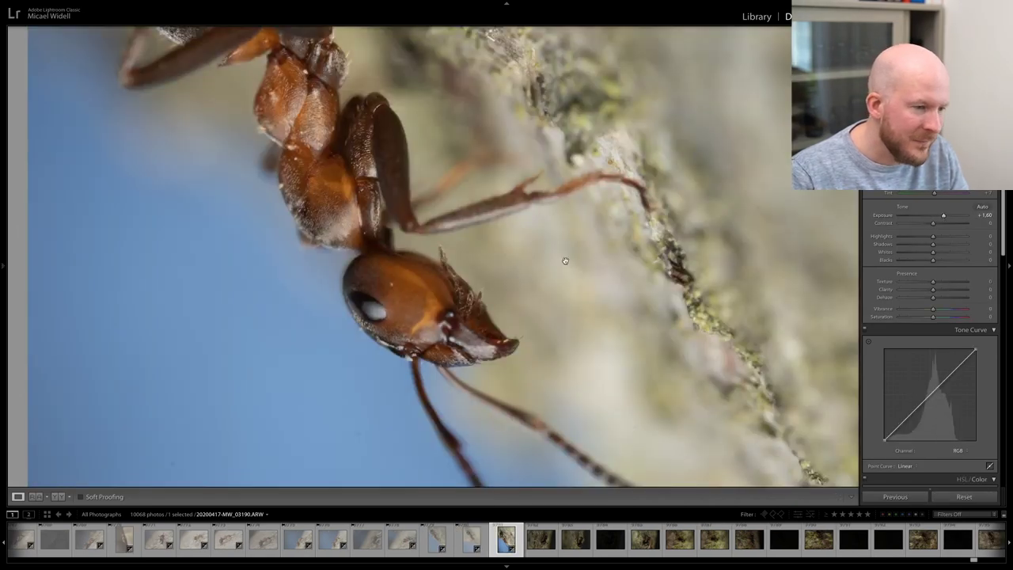
left_click(565, 260)
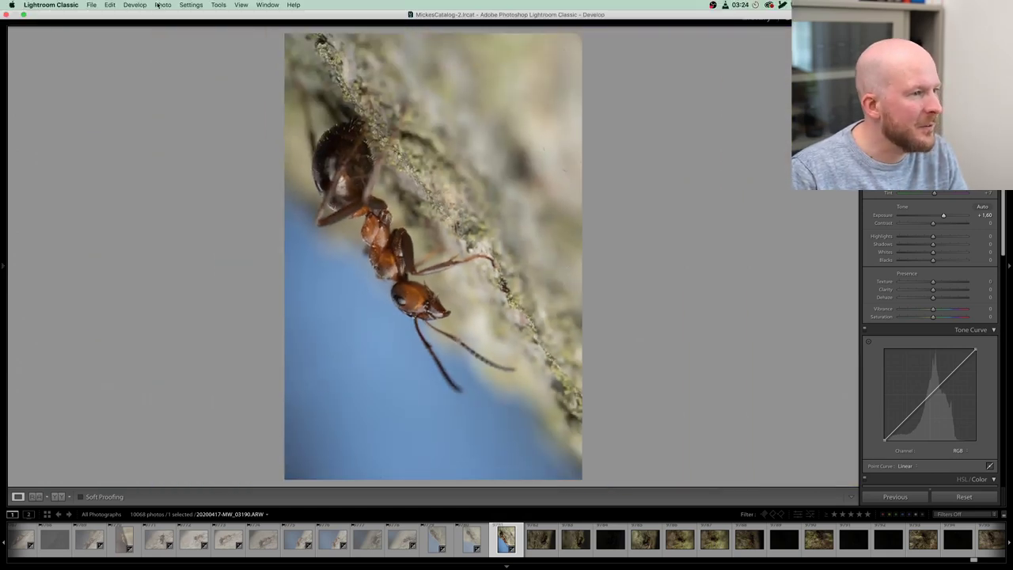
left_click(157, 4)
left_click(179, 102)
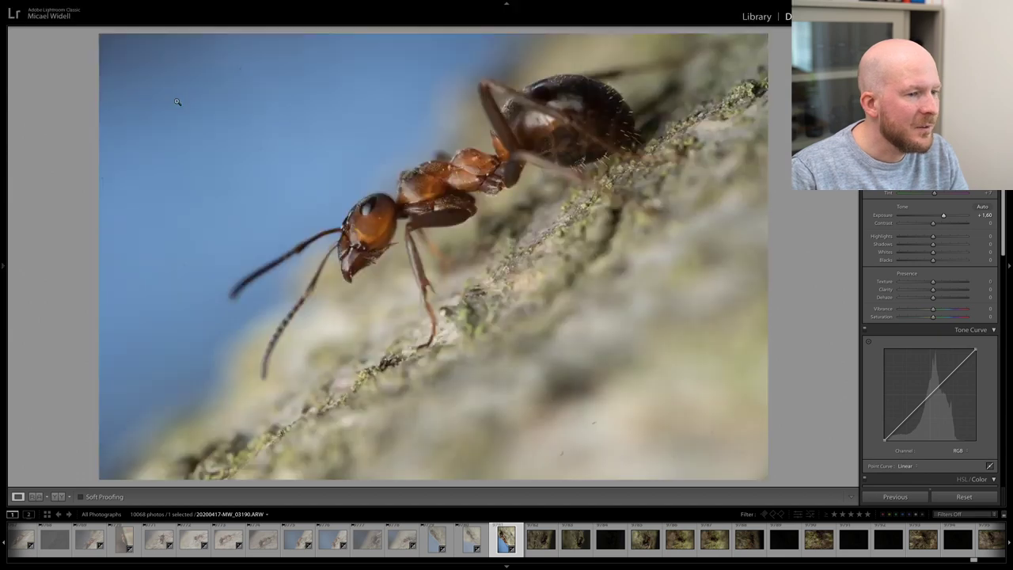
- Zoom in and out on the rotated ant's head to confirm it is sharp
left_click(277, 185)
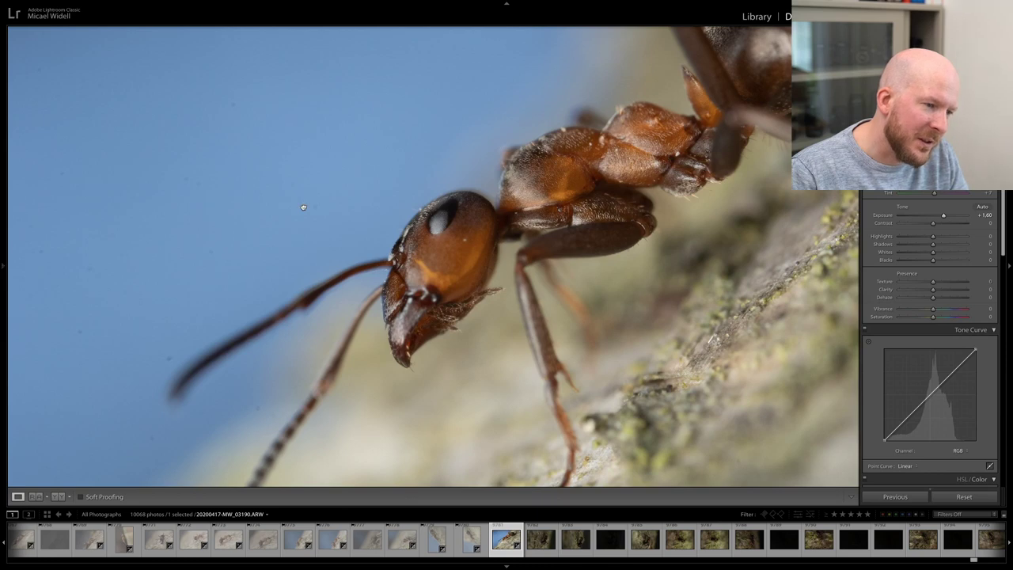
left_click(303, 207)
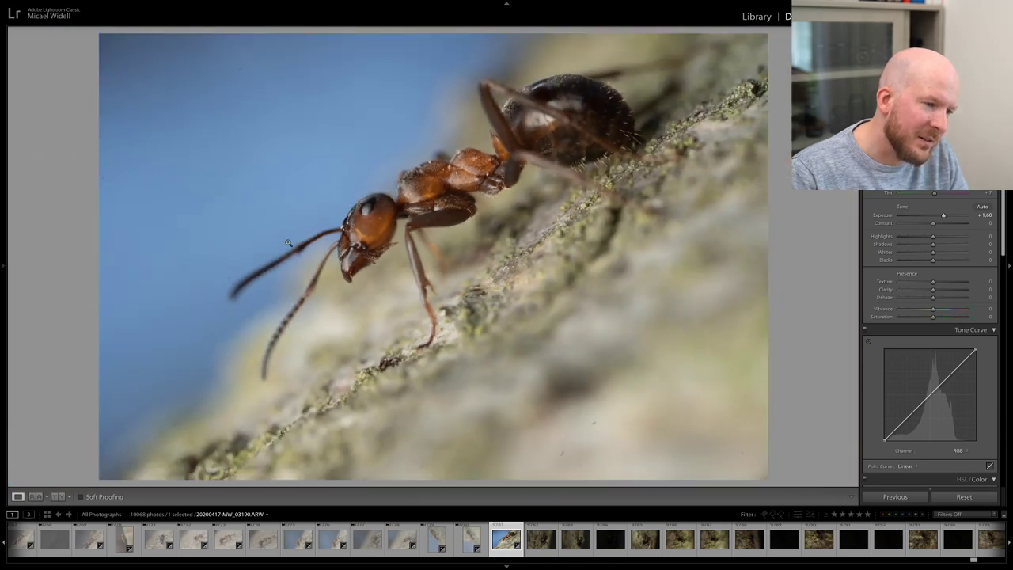
left_click(284, 241)
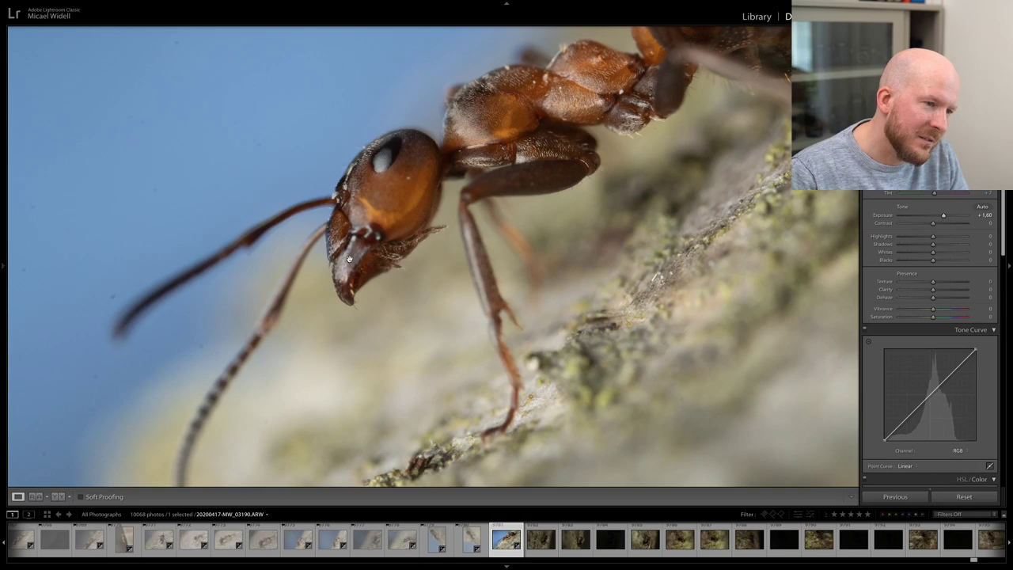
left_click(288, 240)
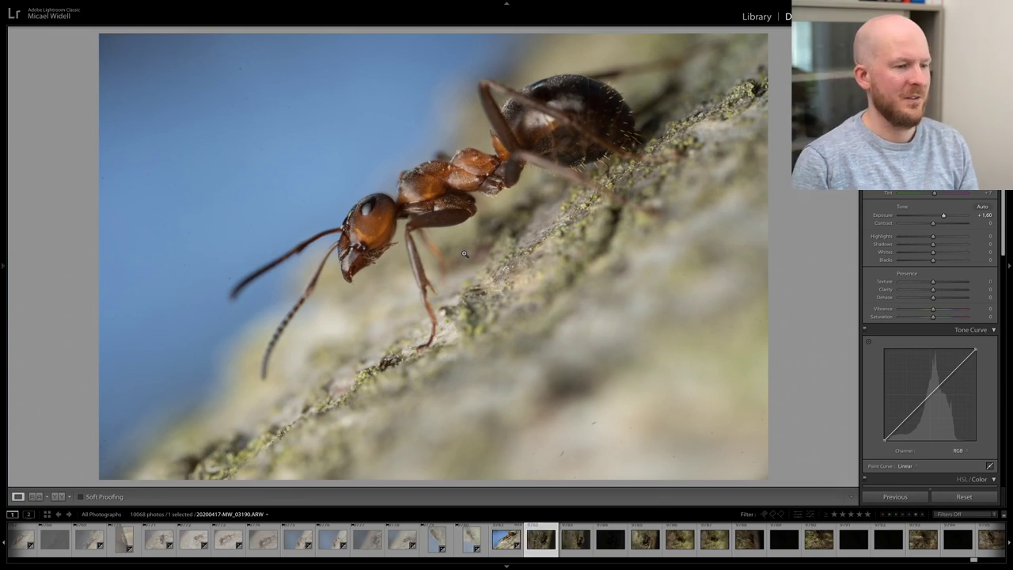
- Step through the dark frames, rejecting three blurry shots along the way
key("Right")
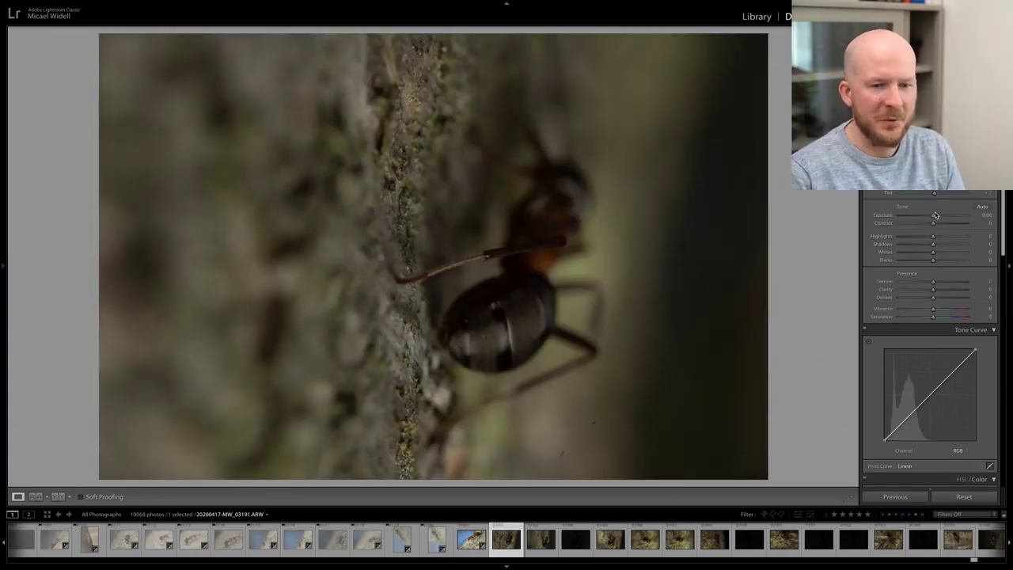
key("x")
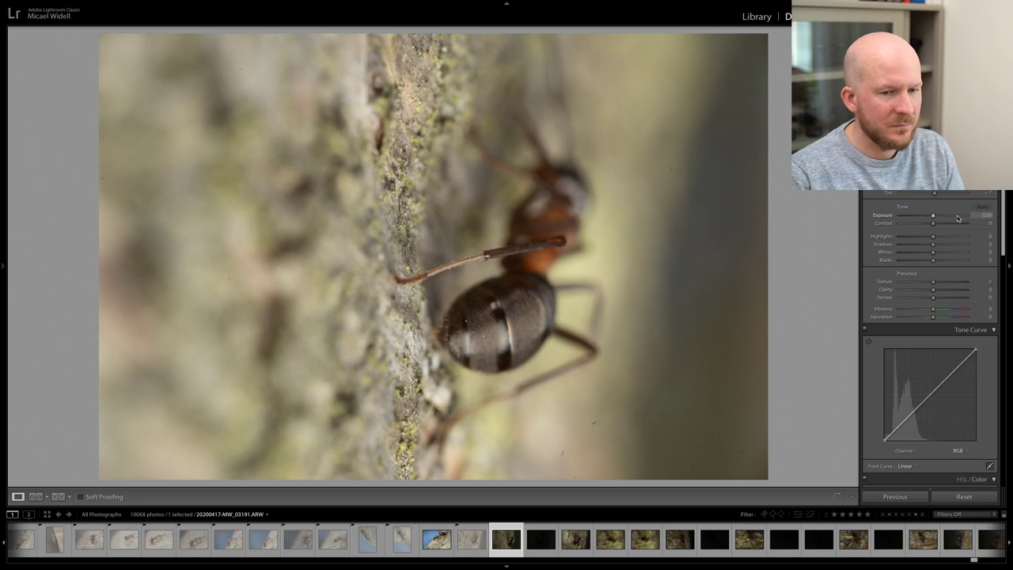
key("Right")
key("x")
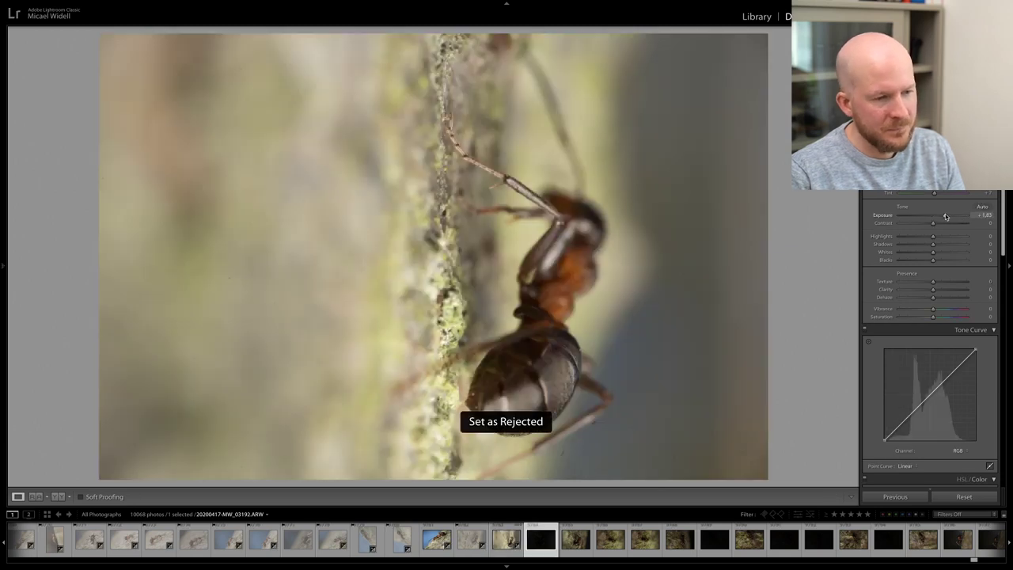
key("Right")
key("Right")
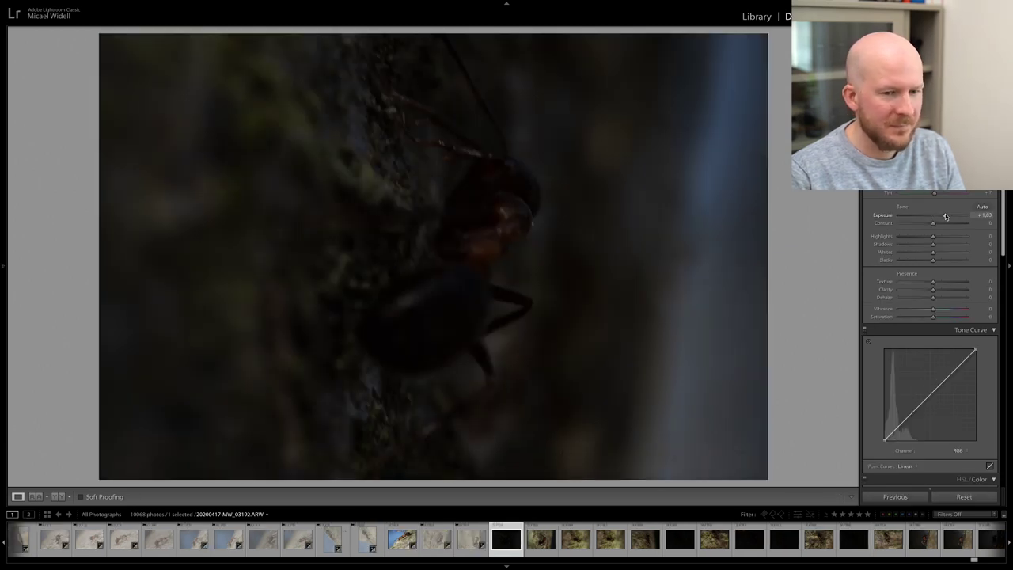
key("Right")
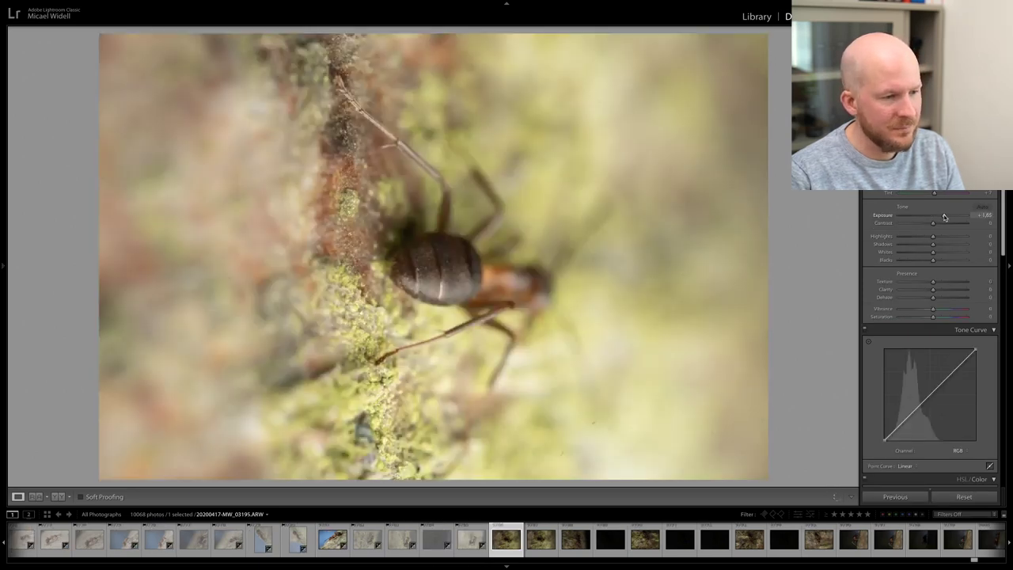
key("x")
key("Right")
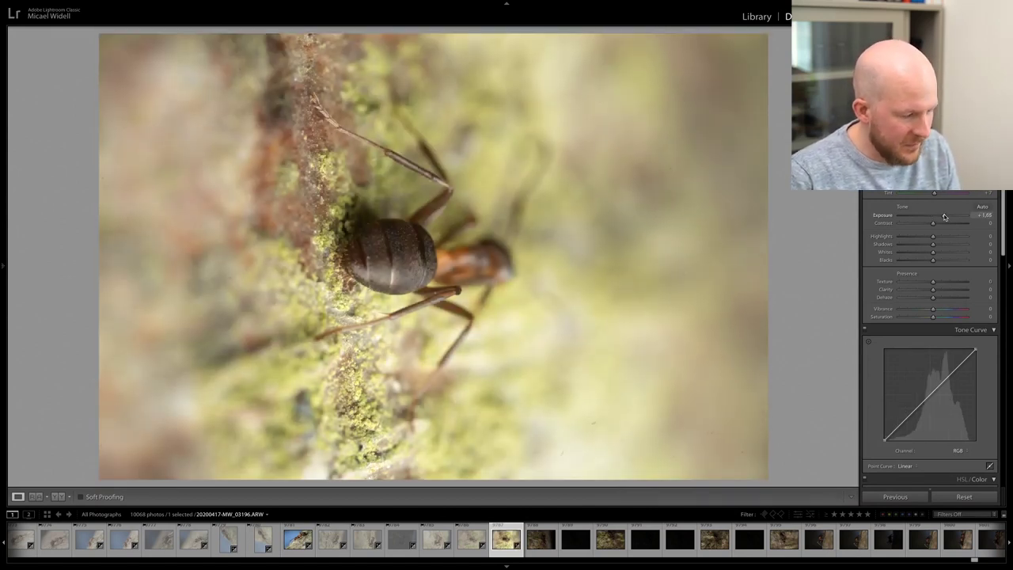
- Reject another blurry shot and the black frame that follows it
key("Right")
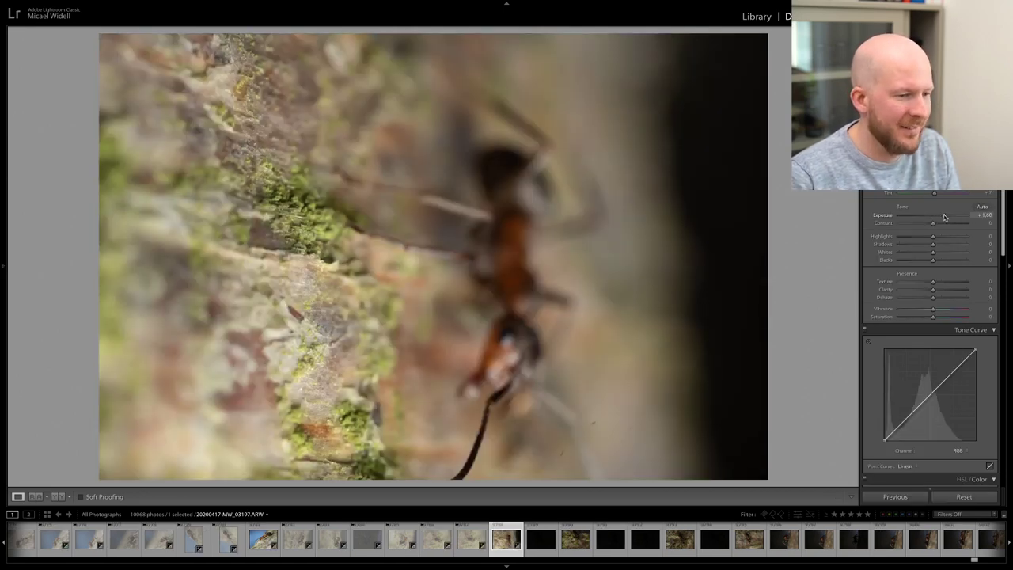
key("x")
key("Right")
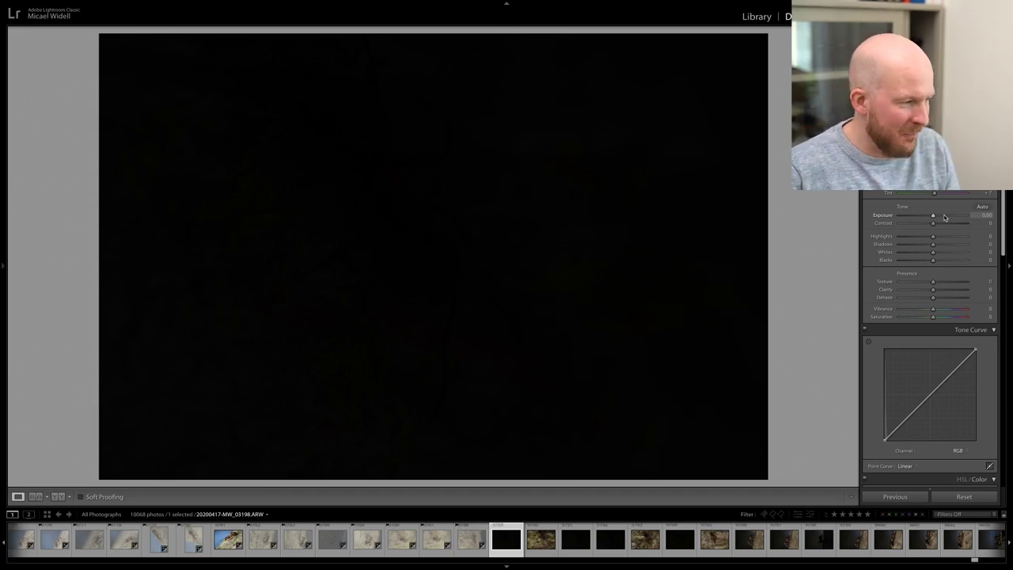
key("x")
key("Right")
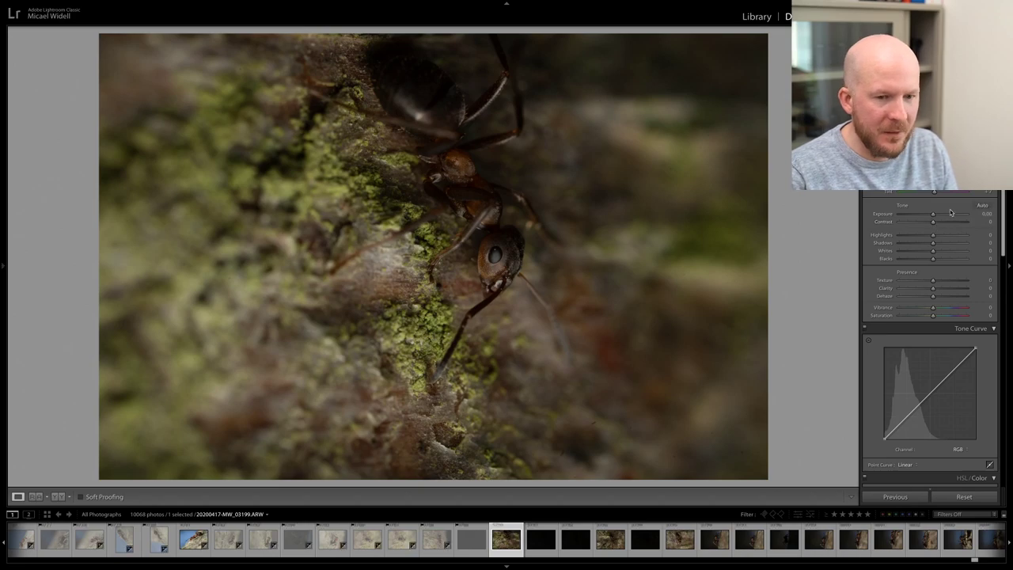
- Brighten the dark ant photo, check its focus up close, and advance four frames
left_click(943, 214)
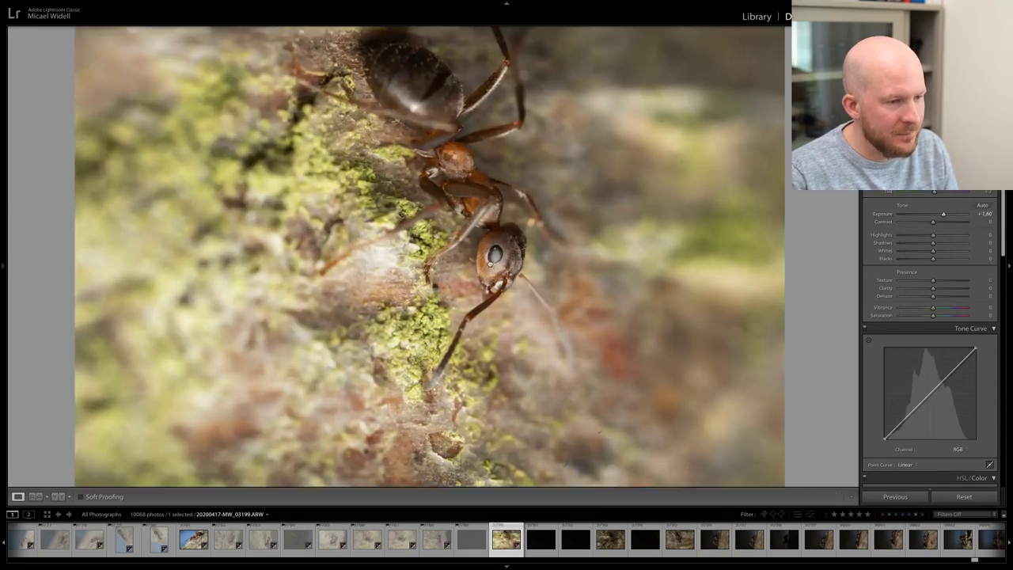
left_click(504, 291)
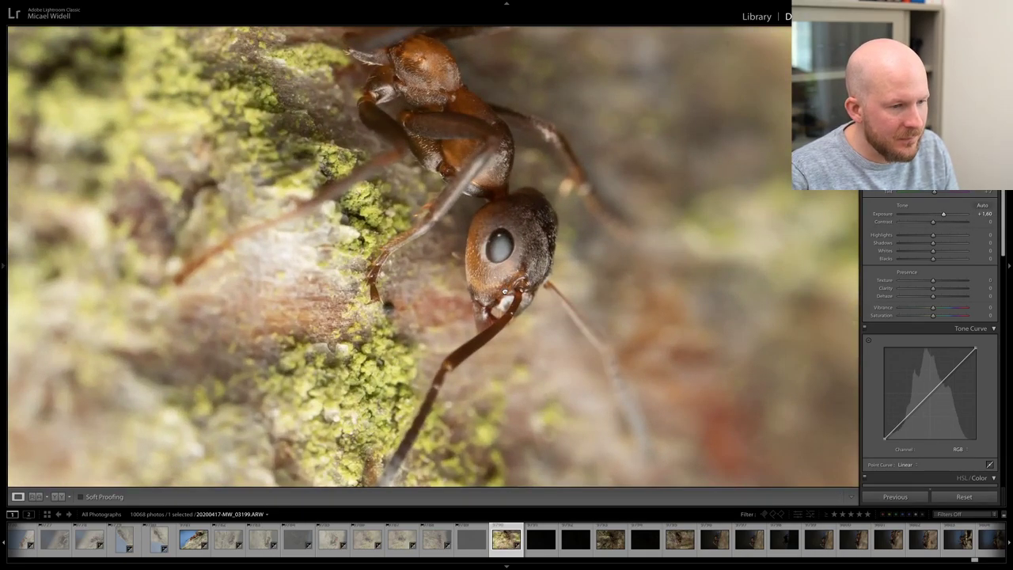
left_click(504, 291)
key("Right")
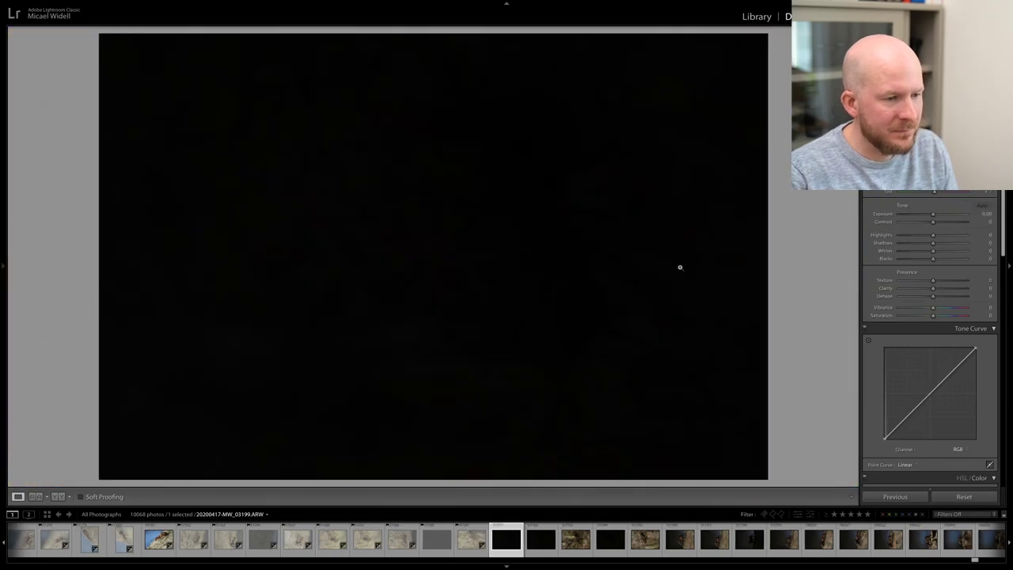
key("Right")
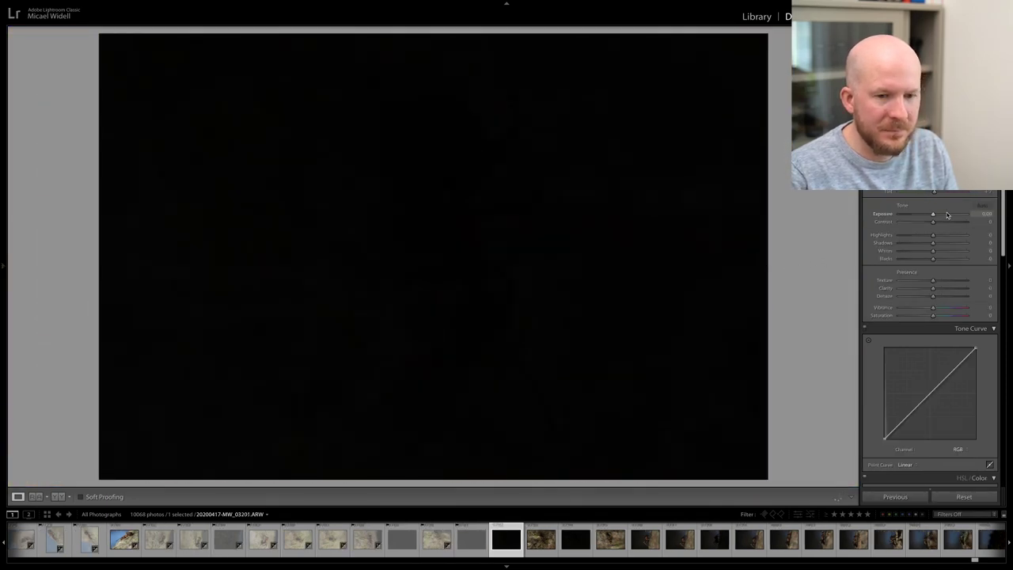
key("Right")
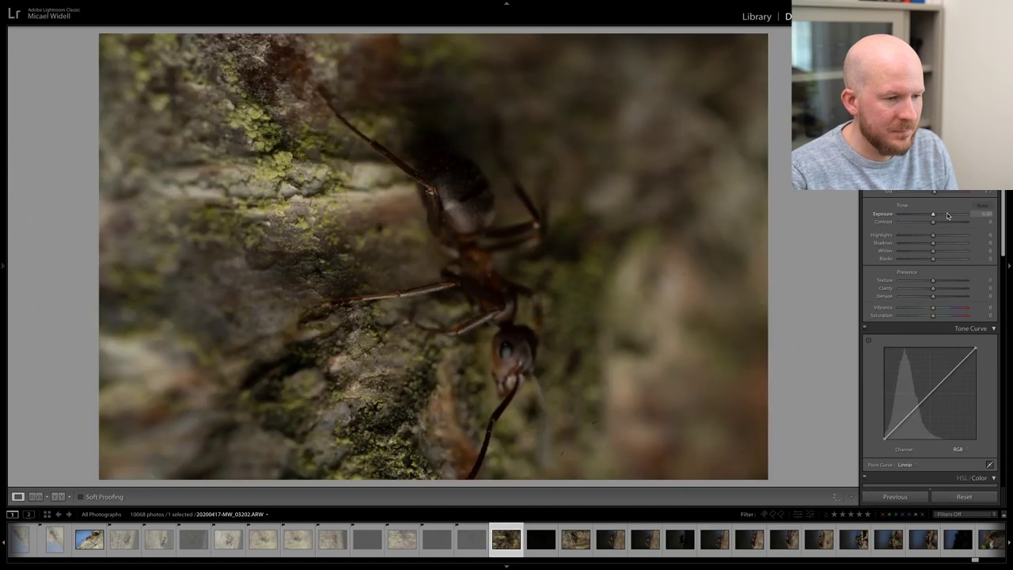
key("Right")
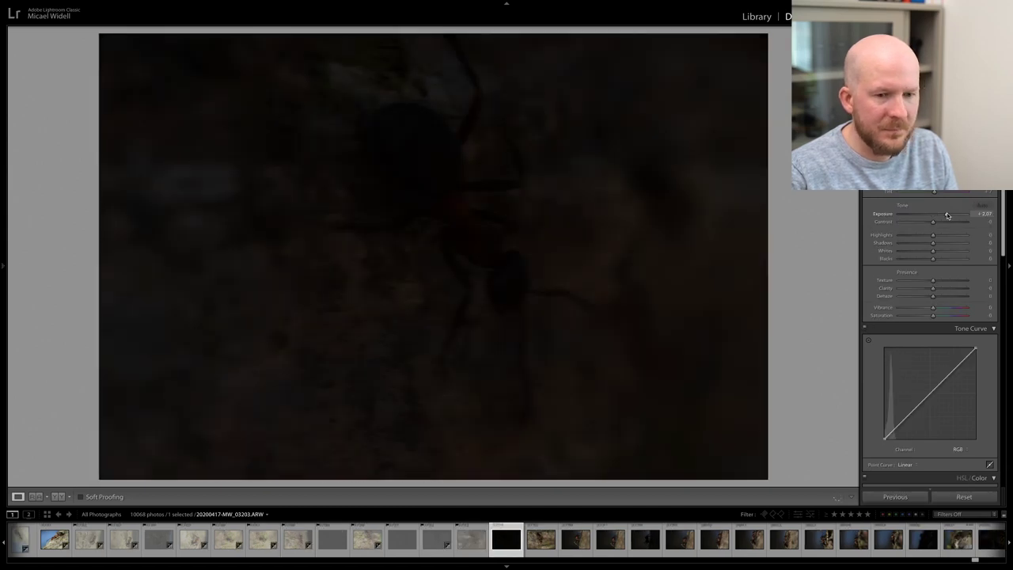
- Reject the dark photo 03203 and brighten 03204 to about +1.85 Exposure
key("x")
key("Right")
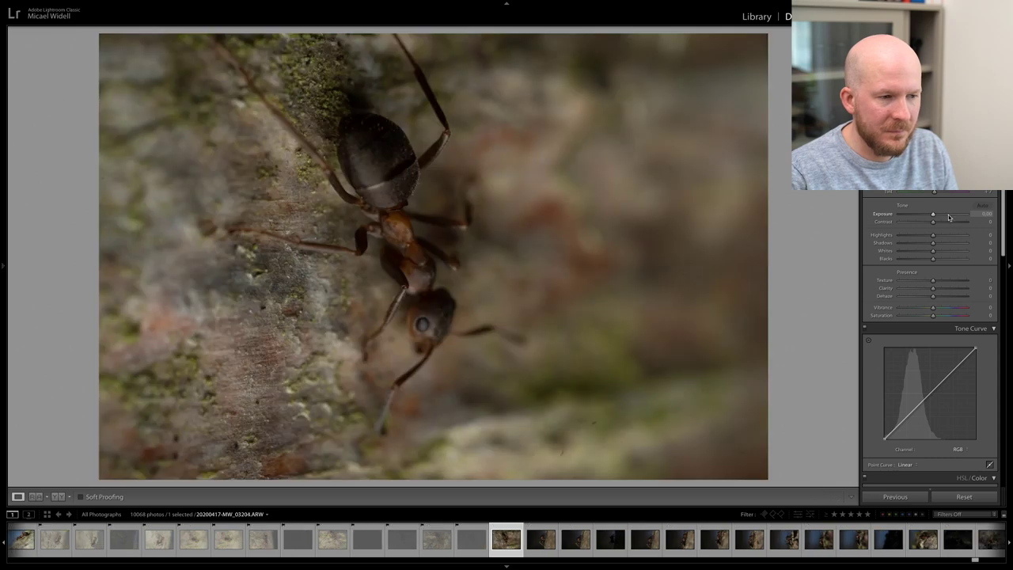
left_click_drag(948, 217, 946, 217)
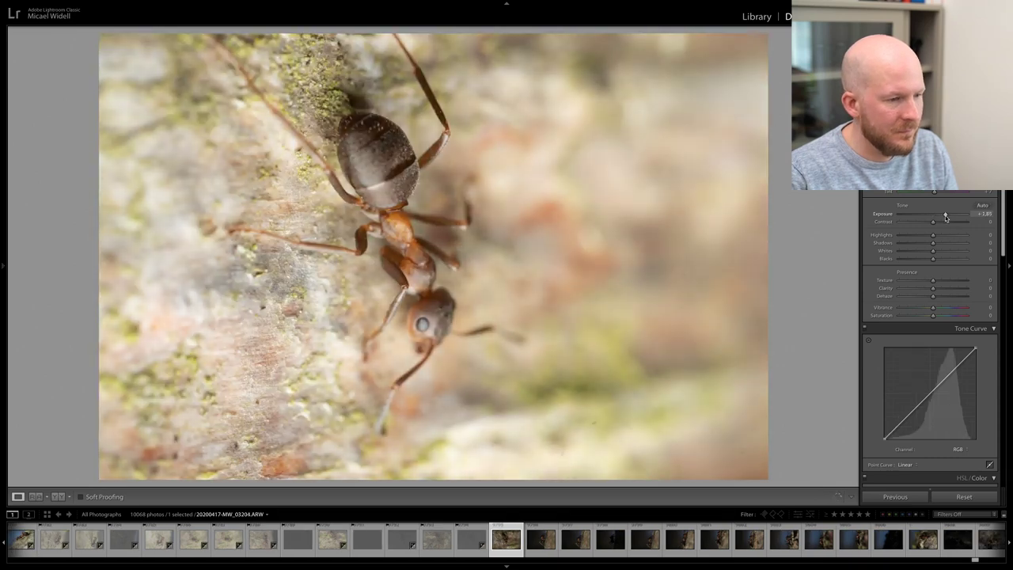
- Reject photos 03204 through 03208, after trying an Exposure boost on the dark 03207
key("x")
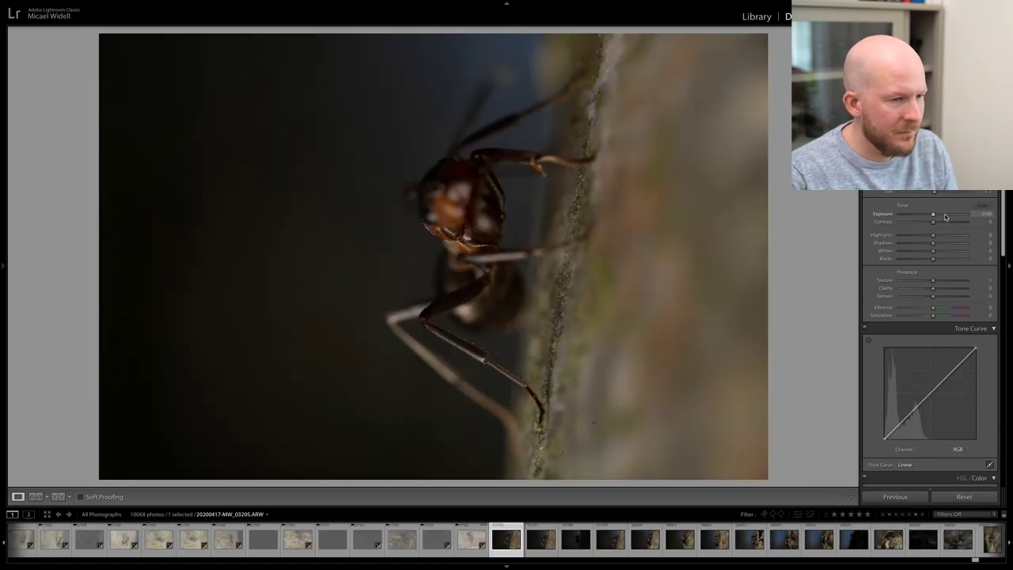
key("x")
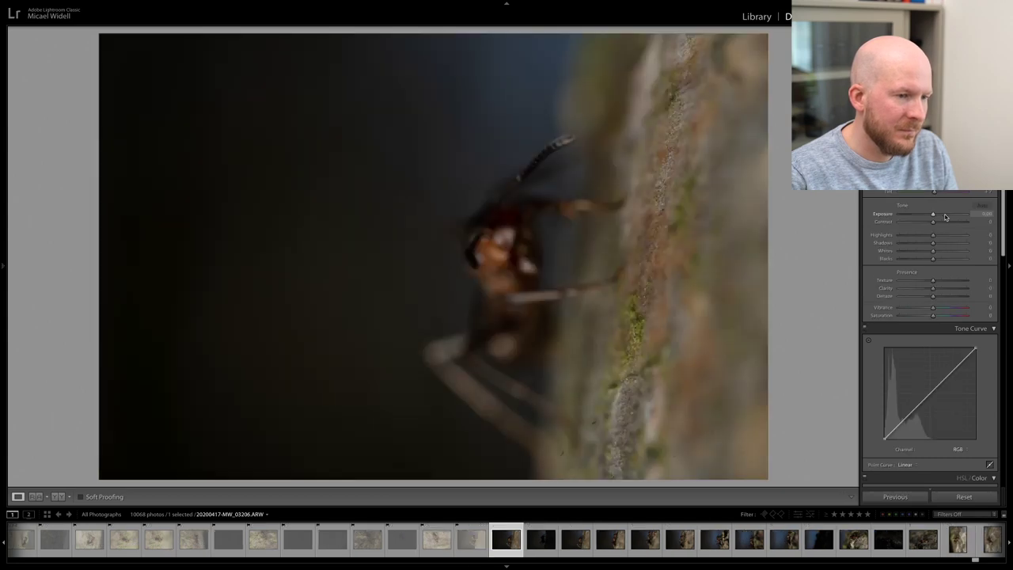
key("x")
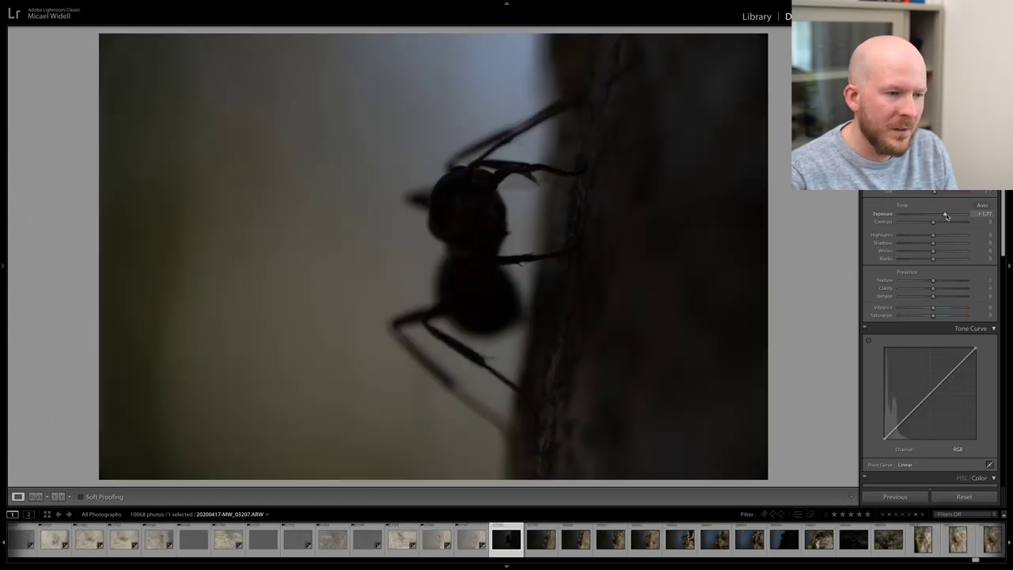
mouse_move(946, 216)
left_mouse_down()
mouse_move(956, 214)
mouse_move(948, 216)
left_mouse_up()
key("x")
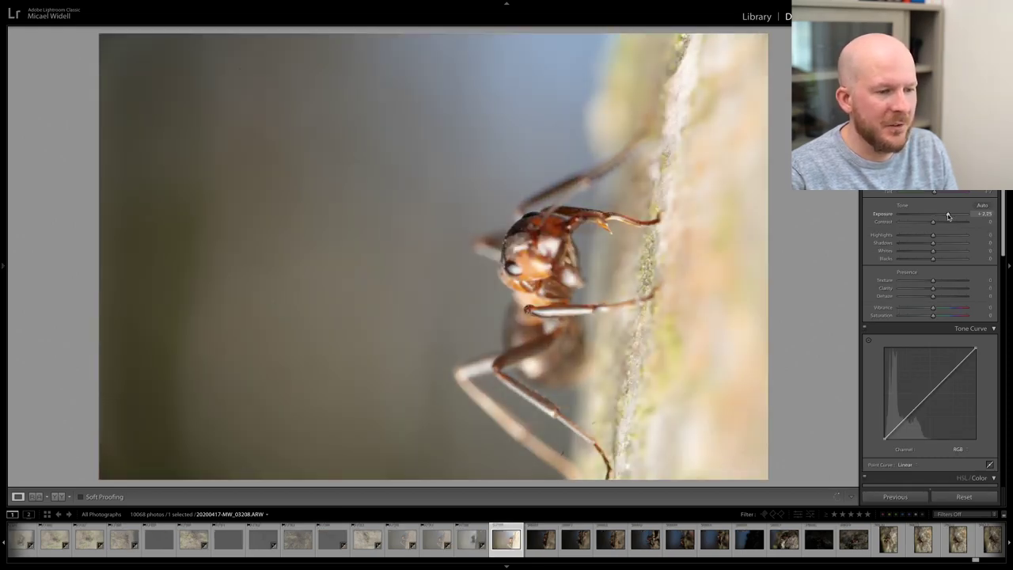
key("x")
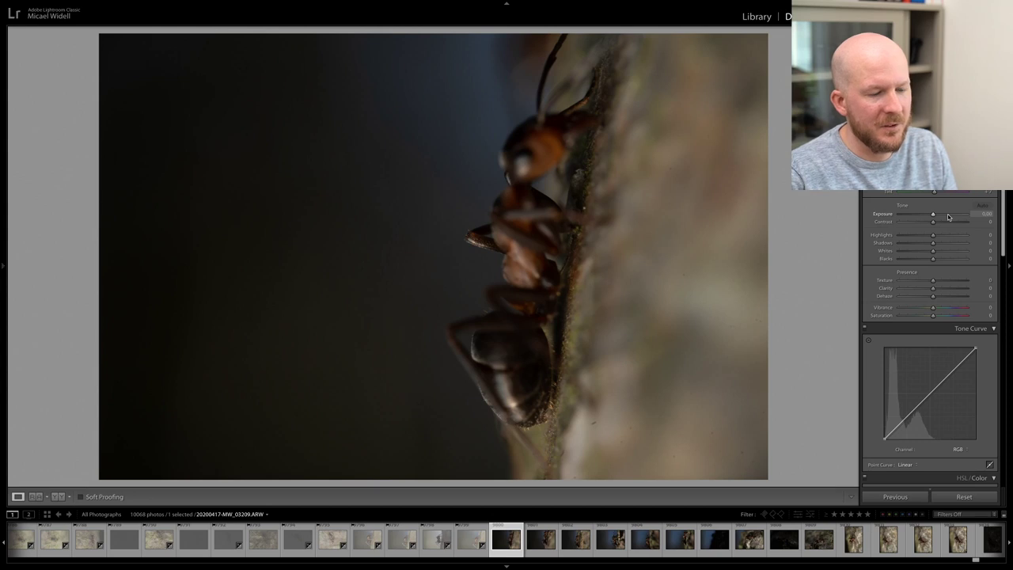
- Reject 03209 and 03210 despite Exposure boosts up to +1.52, and keep 03211
left_click_drag(948, 216, 948, 217)
key("x")
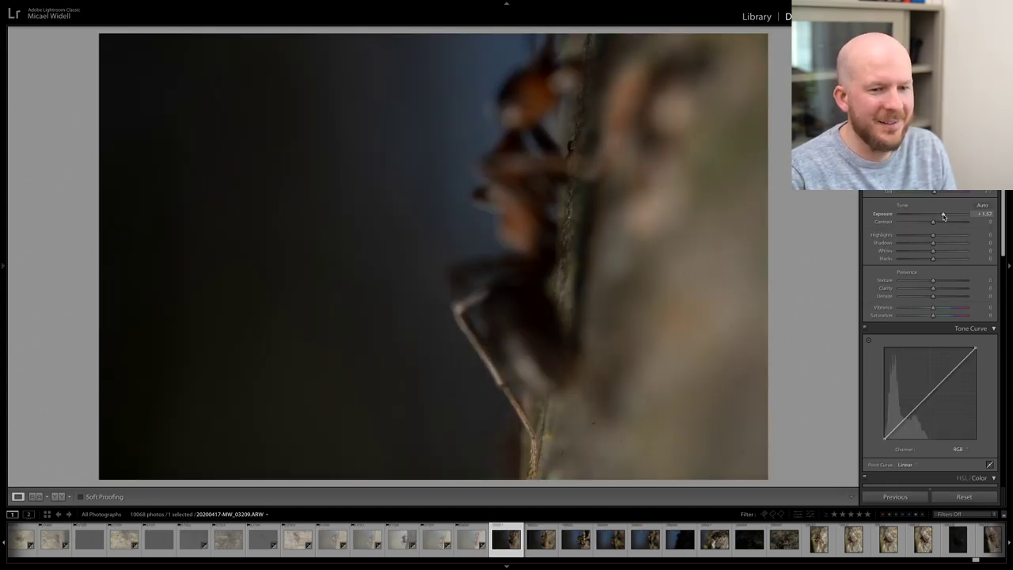
left_click_drag(943, 217, 940, 217)
key("x")
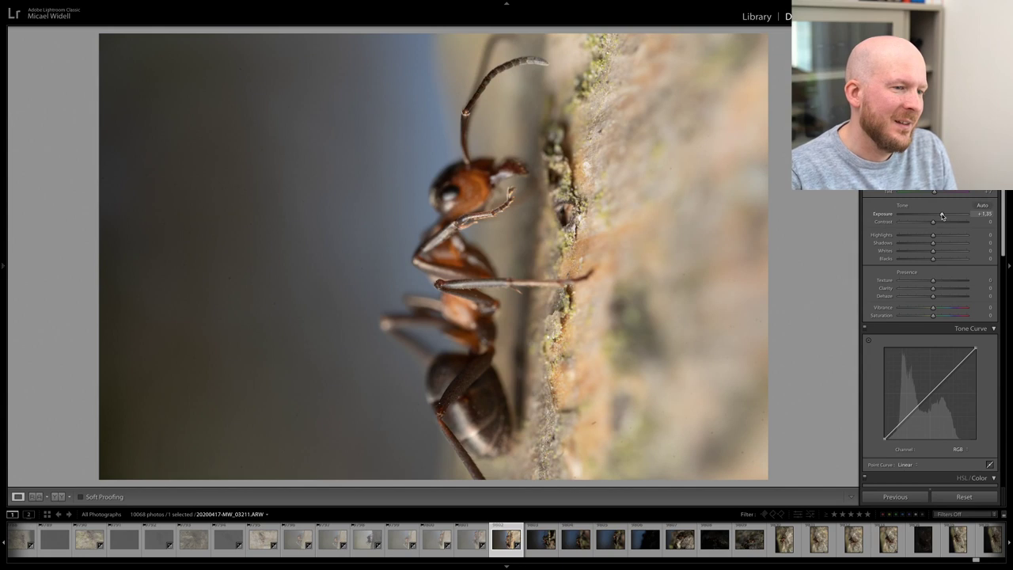
key("Right")
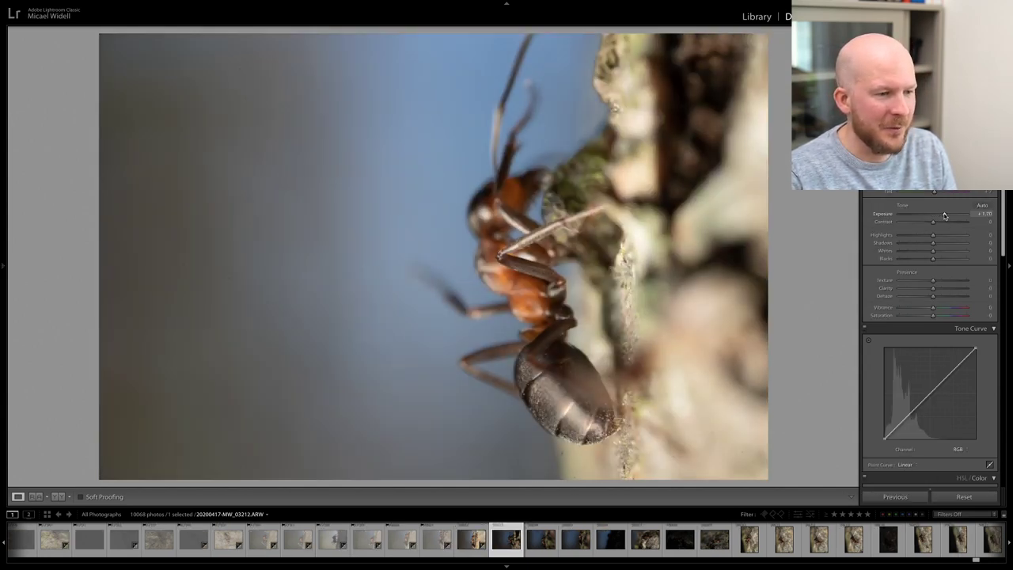
- Reject the blurry or dark frames 03212 through 03215
key("x")
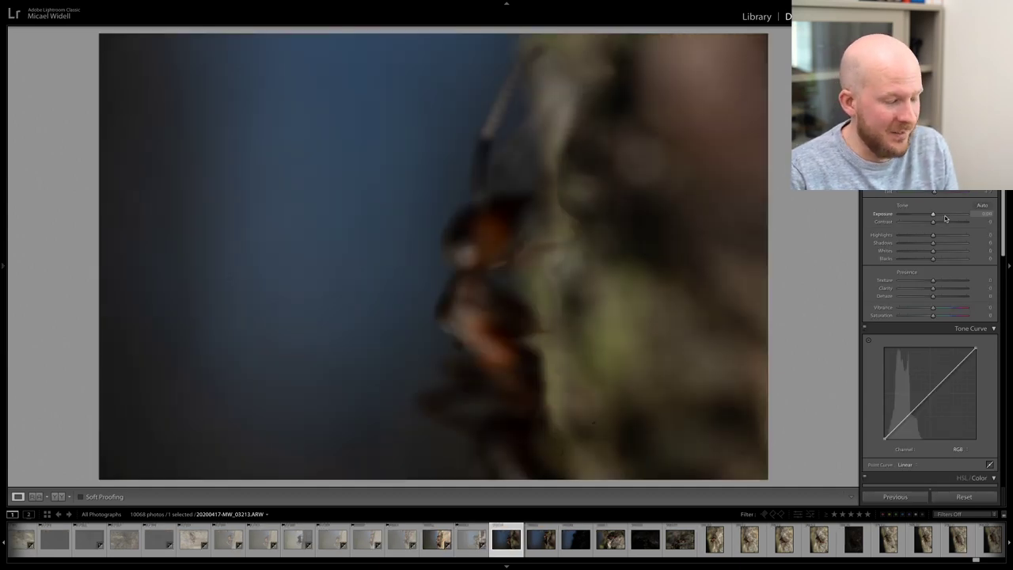
key("x")
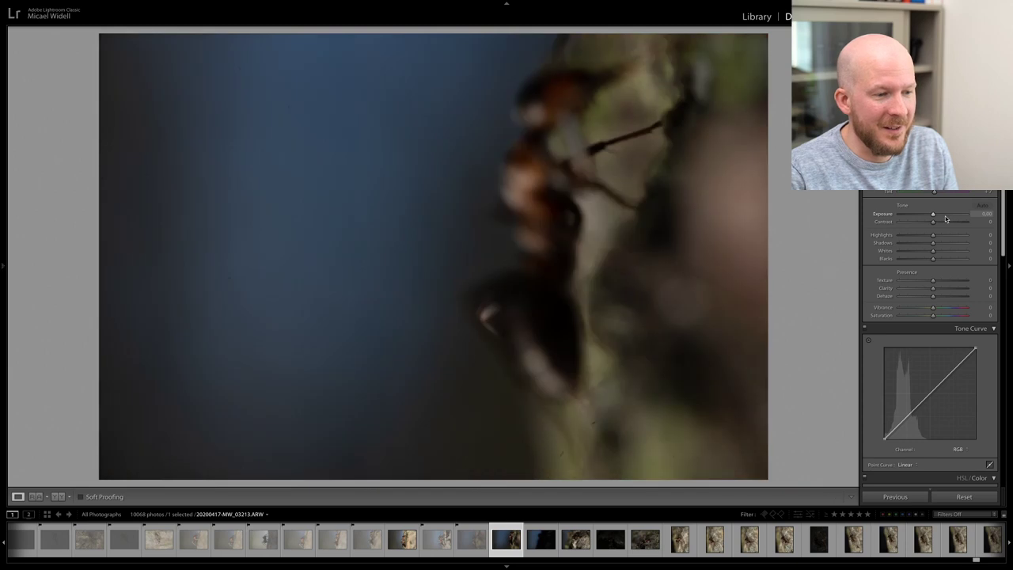
key("x")
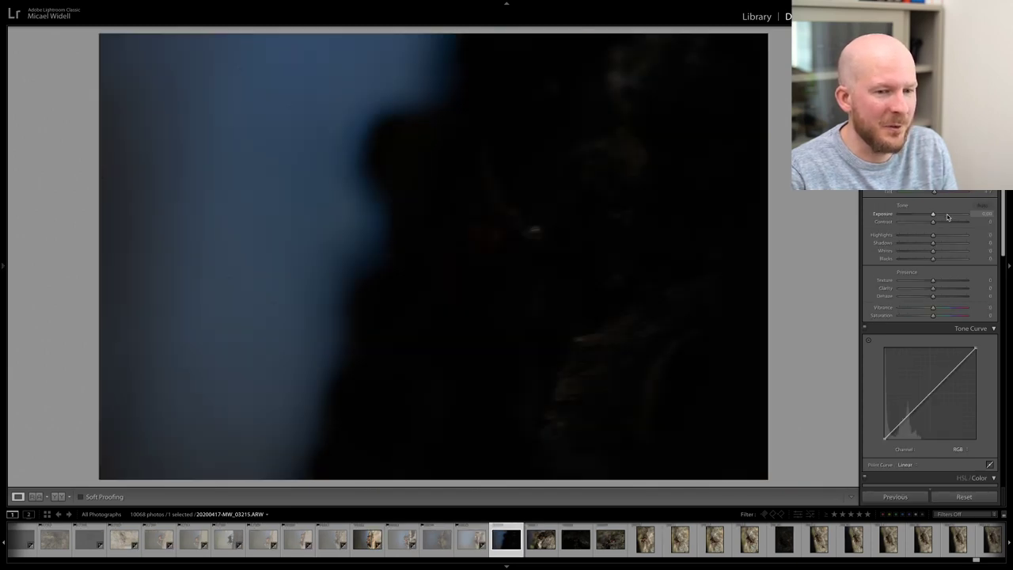
key("x")
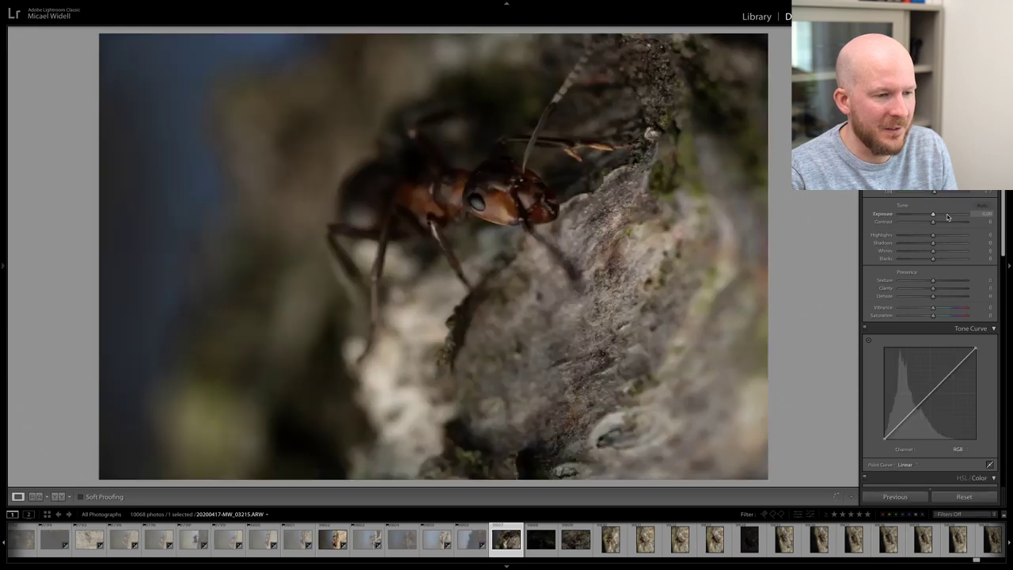
- Reject two blurry or dark frames after trying +1.70 Exposure and a 1:1 focus check
left_click_drag(948, 217, 944, 215)
left_click(555, 193)
left_click(536, 200)
key("x")
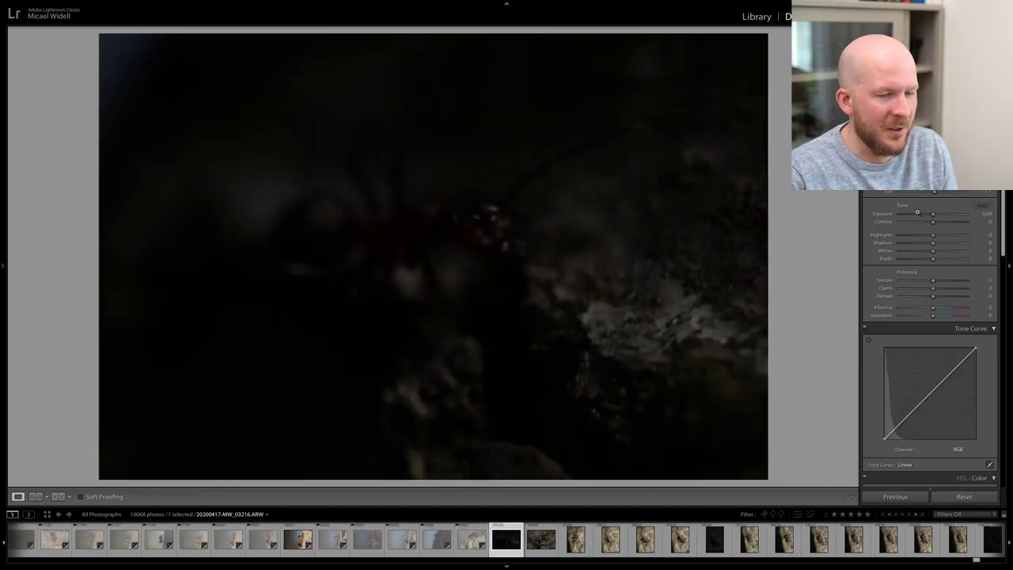
left_click_drag(940, 214, 946, 215)
key("x")
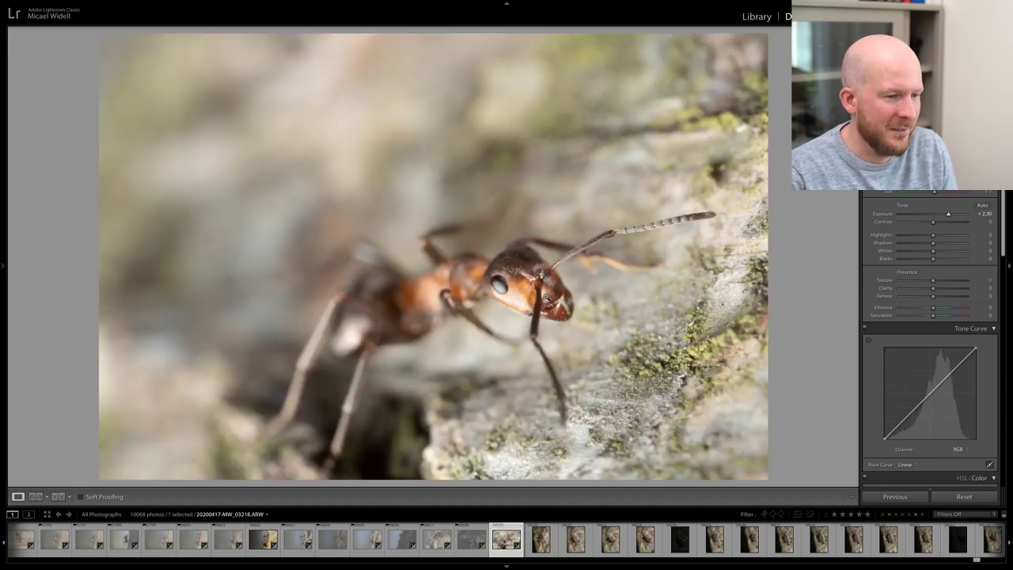
- Check focus at 1:1 and reject the soft frames through 03221
left_click(542, 296)
left_click(508, 296)
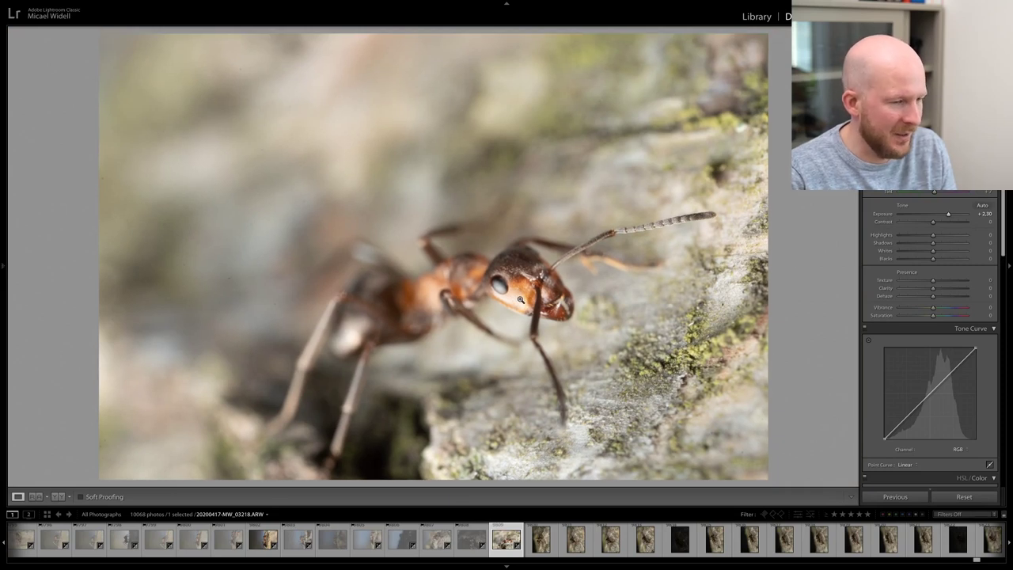
key("x")
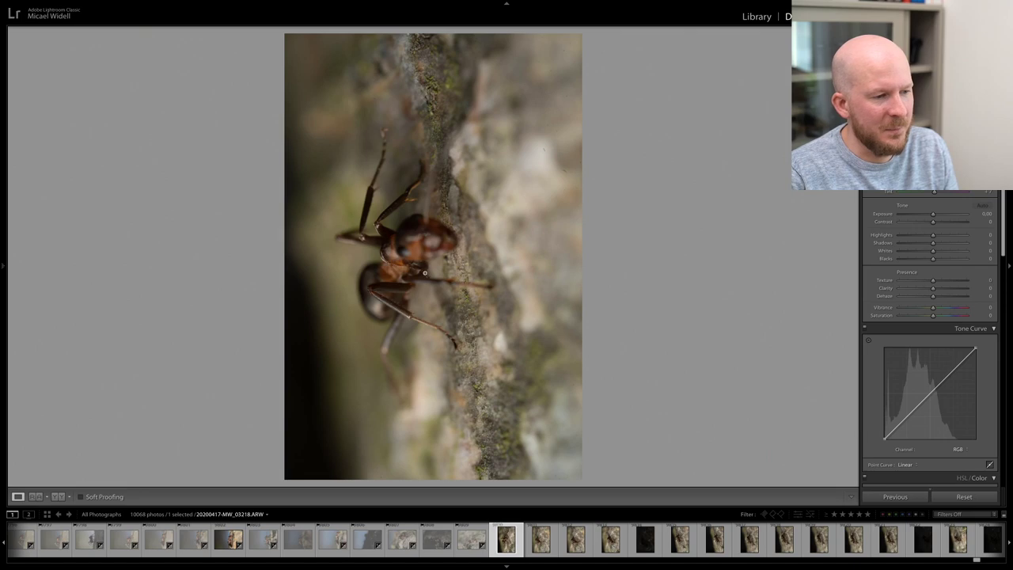
left_click(424, 272)
left_click(417, 265)
key("x")
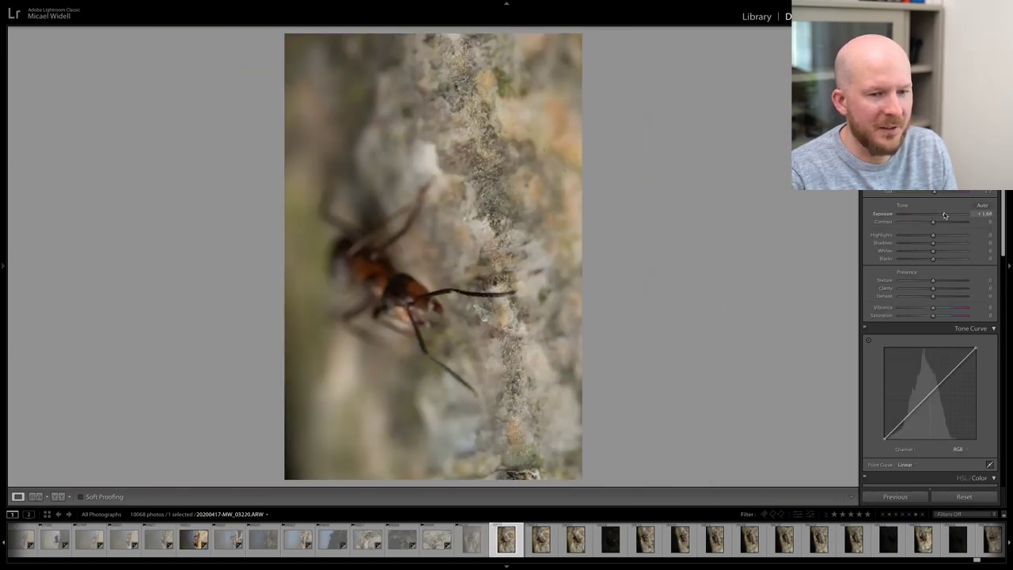
key("x")
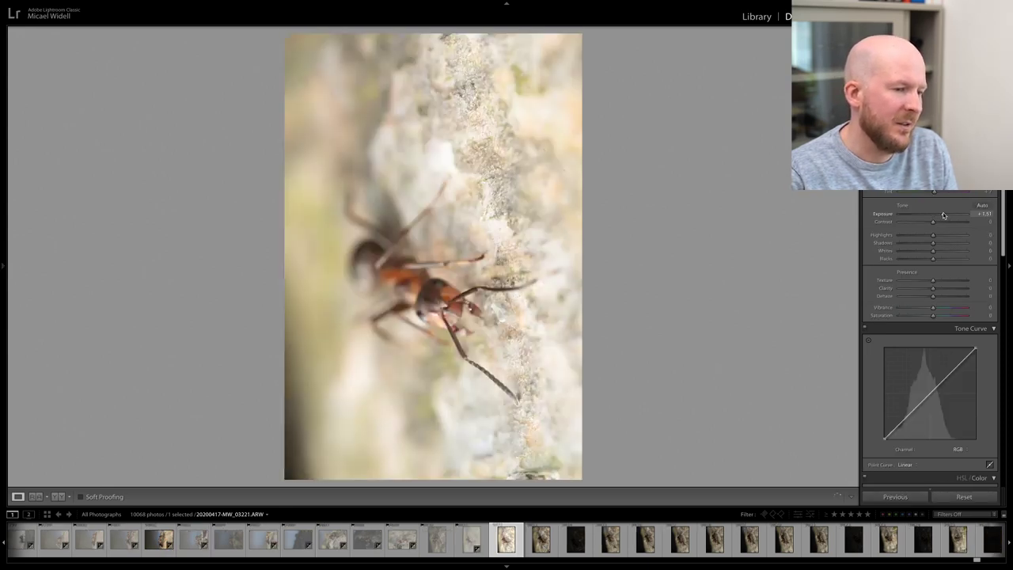
key("x")
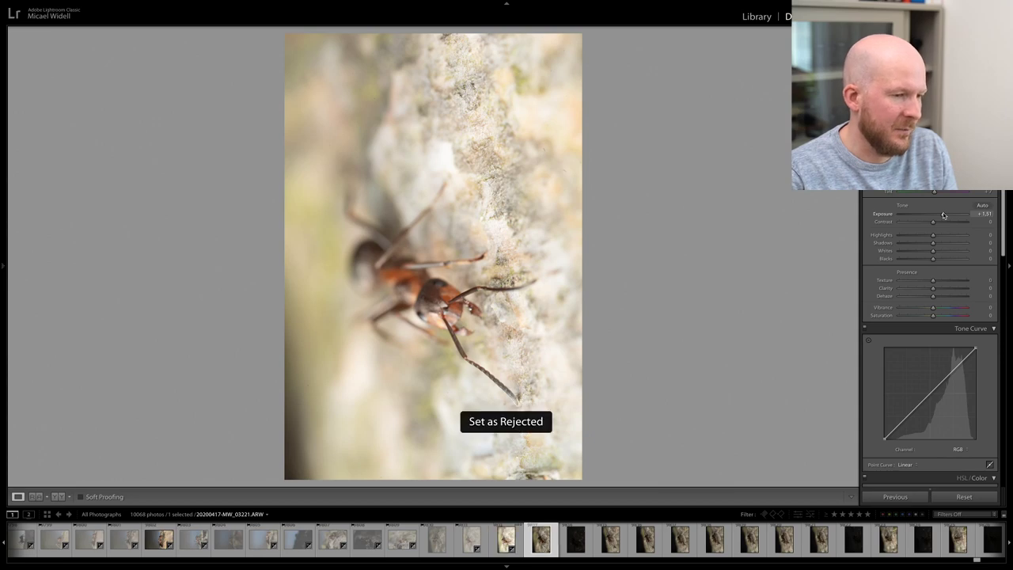
- Brighten the keeper to +1.15 Exposure, check it at 1:1, and rotate it counter-clockwise
left_click(943, 215)
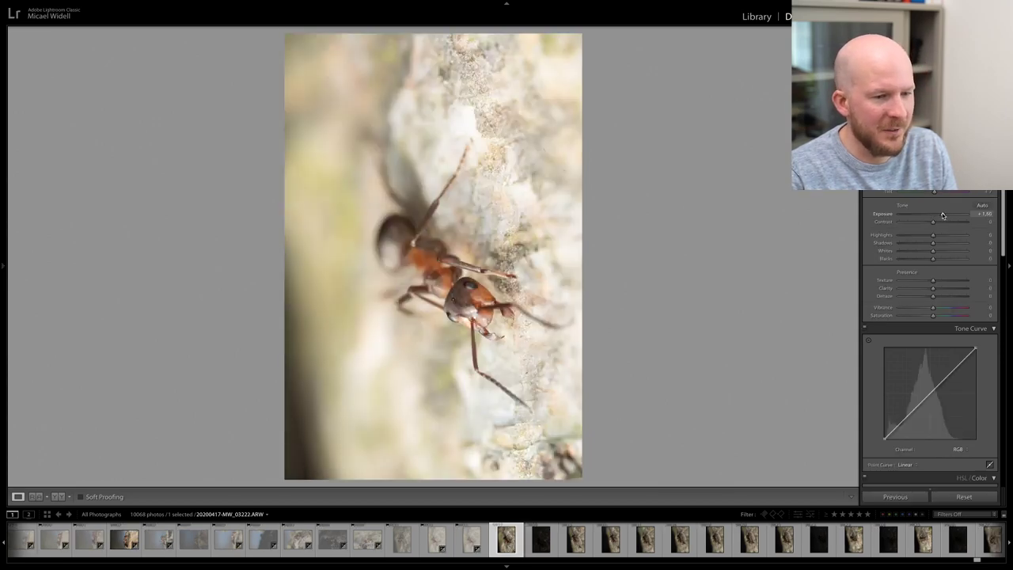
left_click(463, 317)
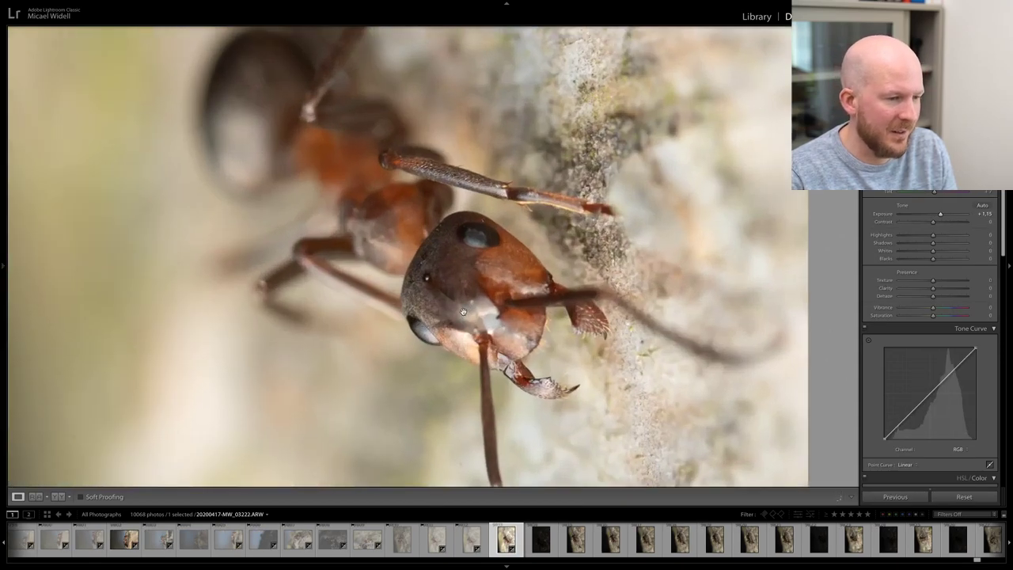
left_click(486, 310)
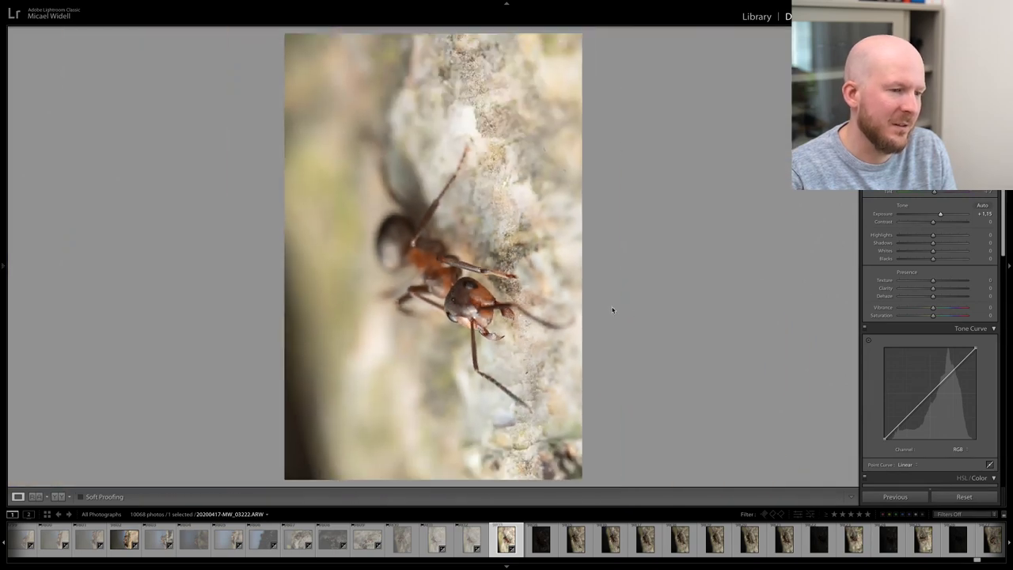
left_click(143, 5)
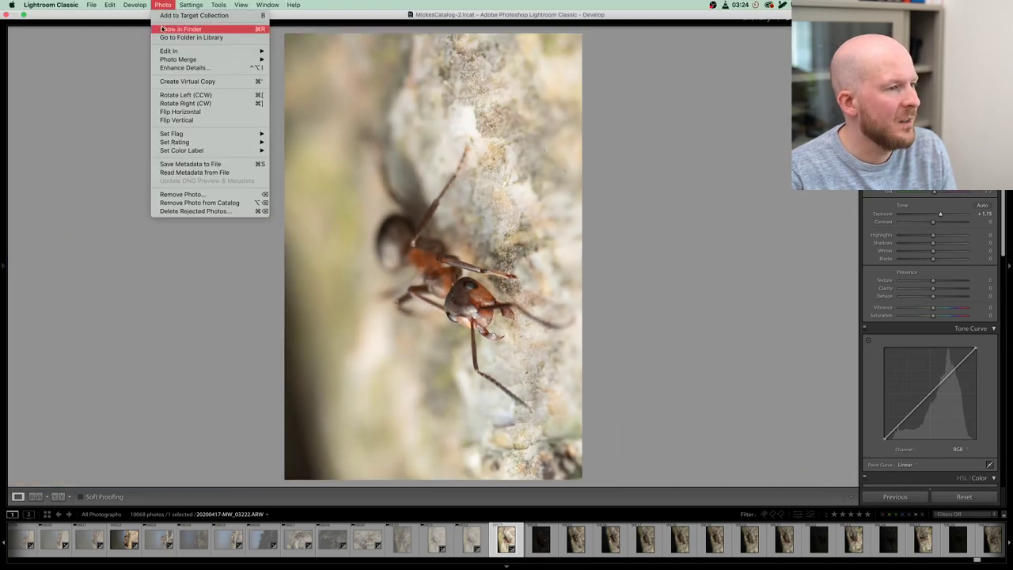
left_click(168, 103)
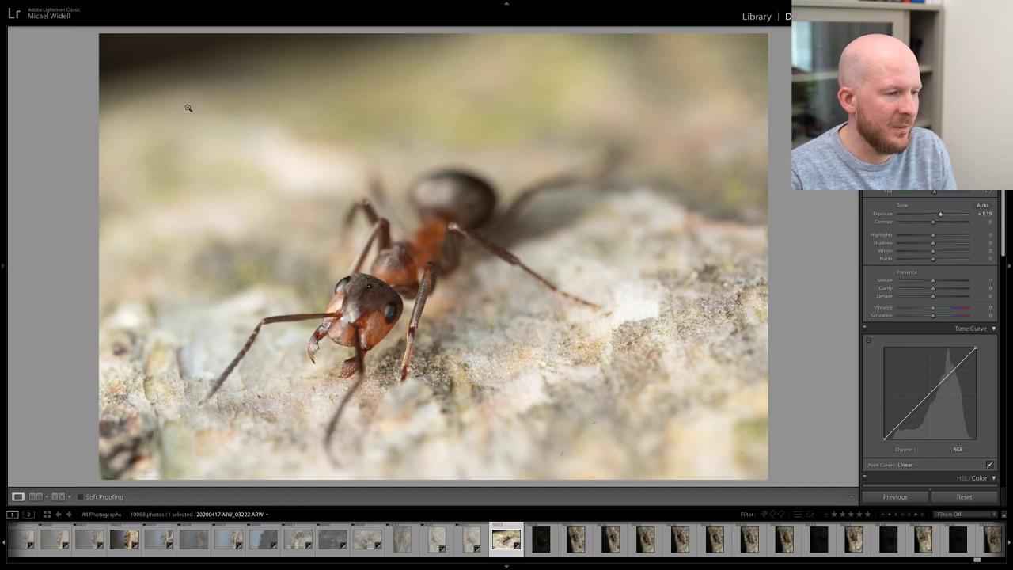
key("Right")
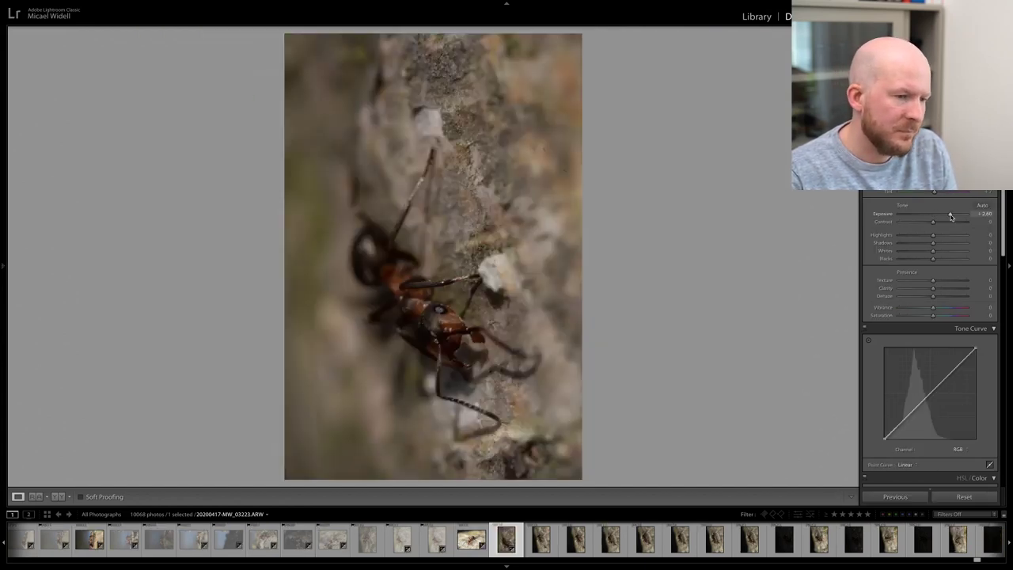
- Reject the blurry frames through 03226, after trying +2.11 Exposure on 03224
key("x")
left_click_drag(950, 215, 940, 215)
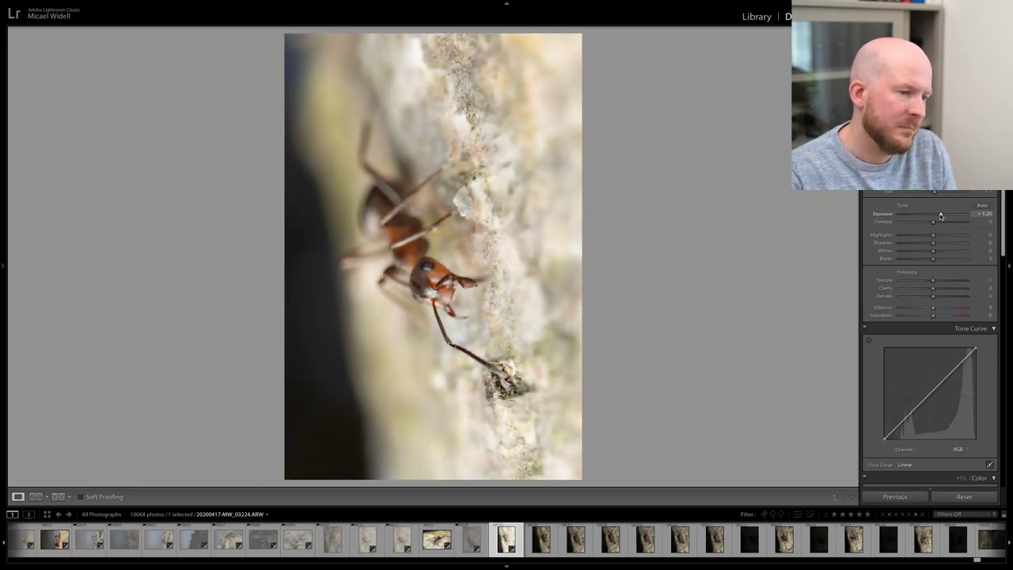
key("x")
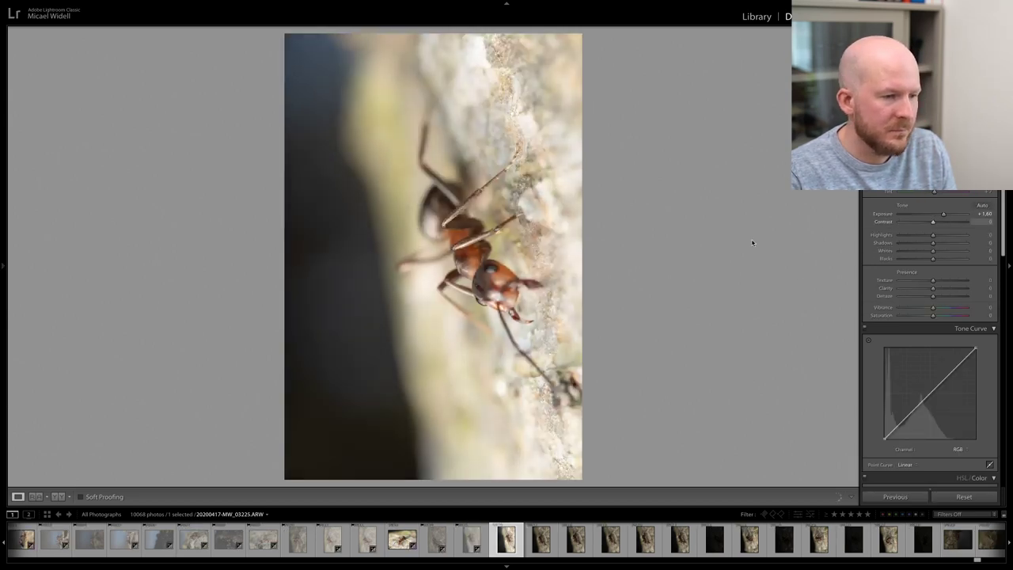
key("x")
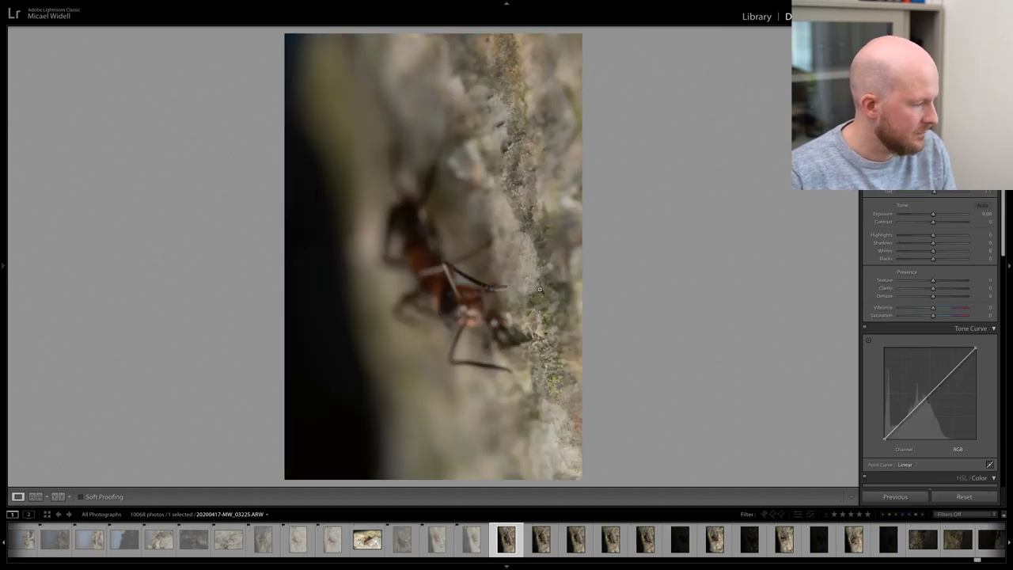
key("Right")
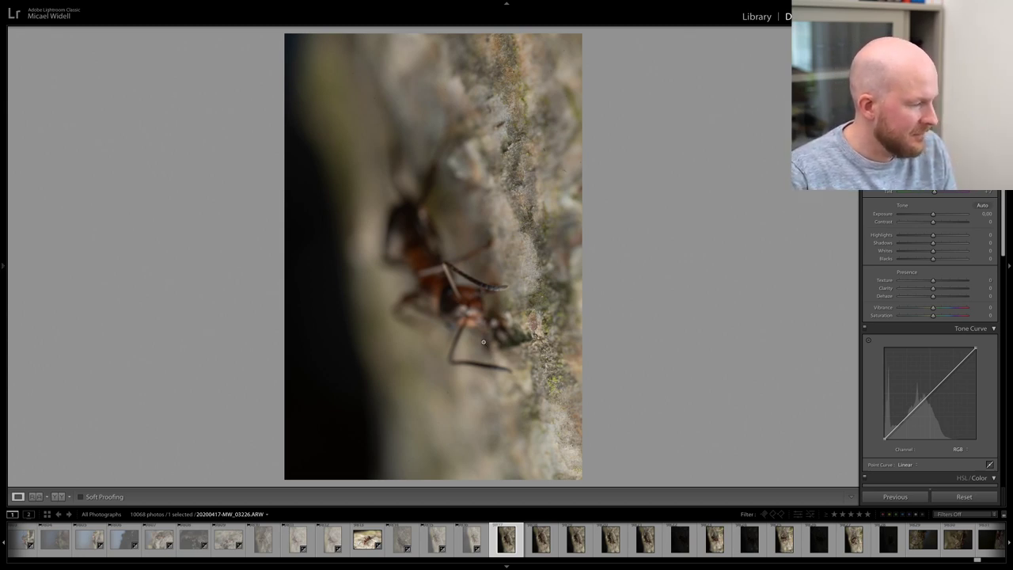
- Raise Exposure to about +1.31, reject the blurry frame, and check the next at 1:1
left_click_drag(933, 214, 941, 216)
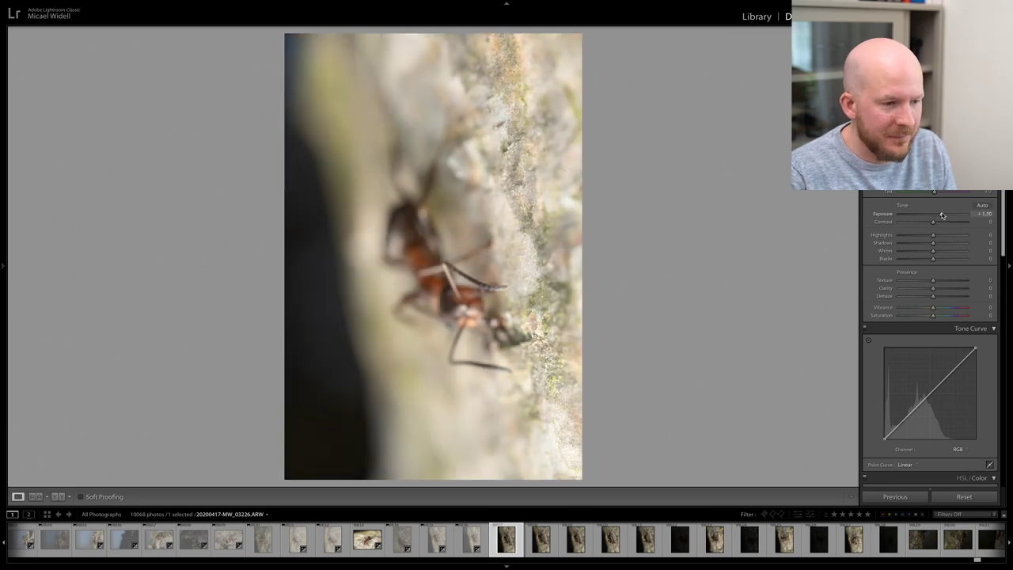
key("x")
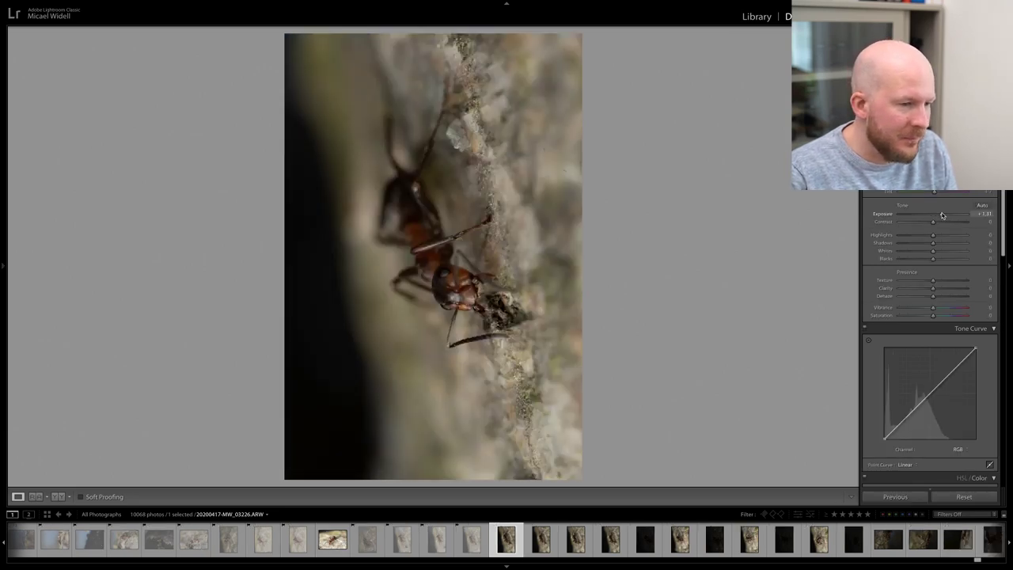
left_click(456, 273)
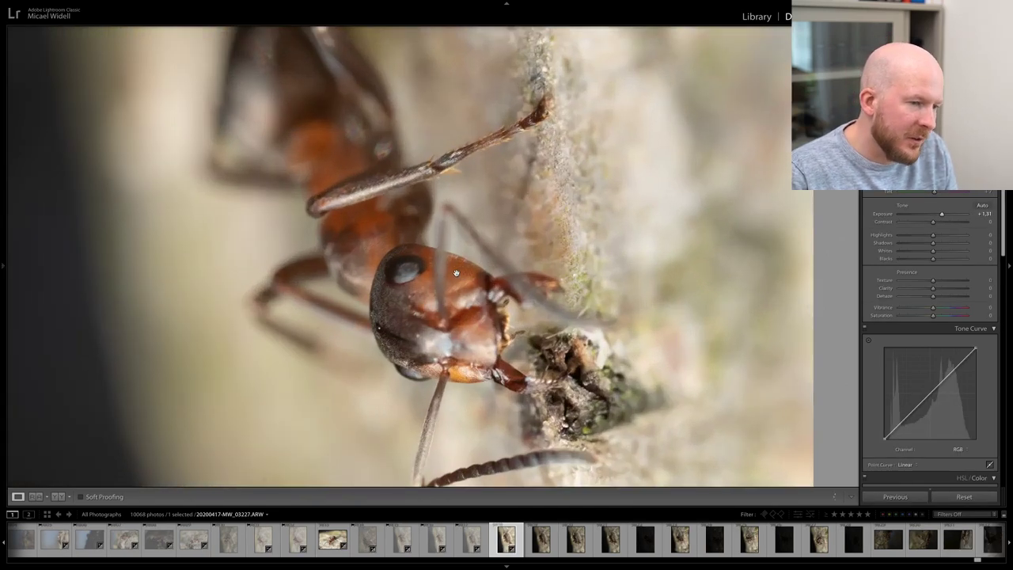
left_click(464, 279)
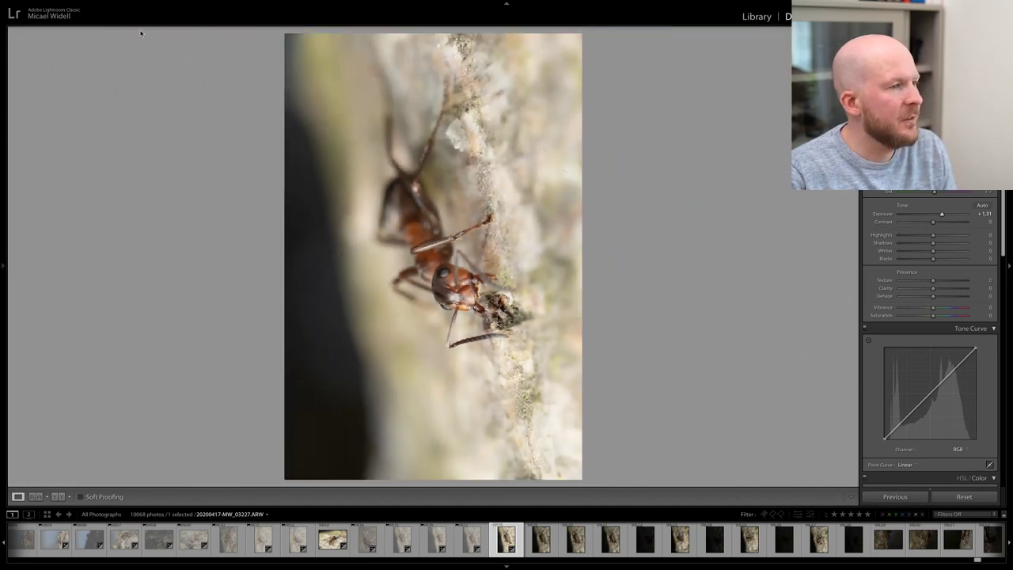
- Rotate 03227 clockwise into landscape and check its focus at 1:1
left_click(161, 5)
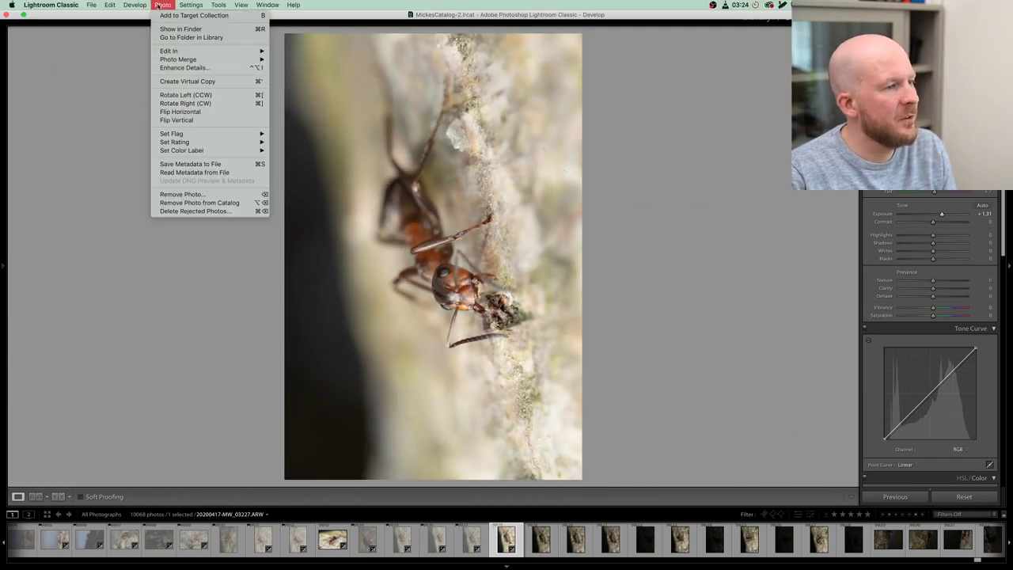
left_click(178, 103)
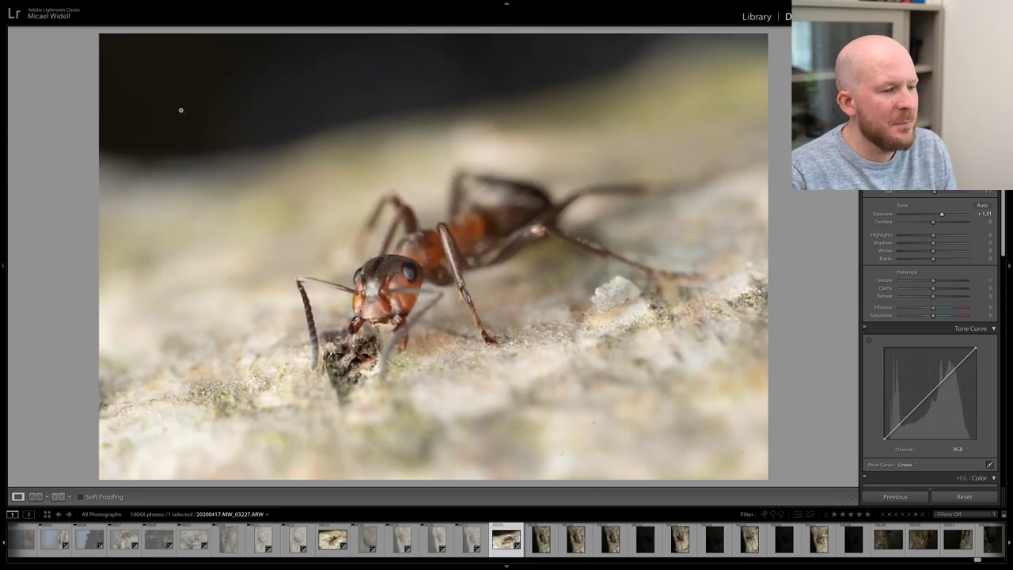
left_click(368, 261)
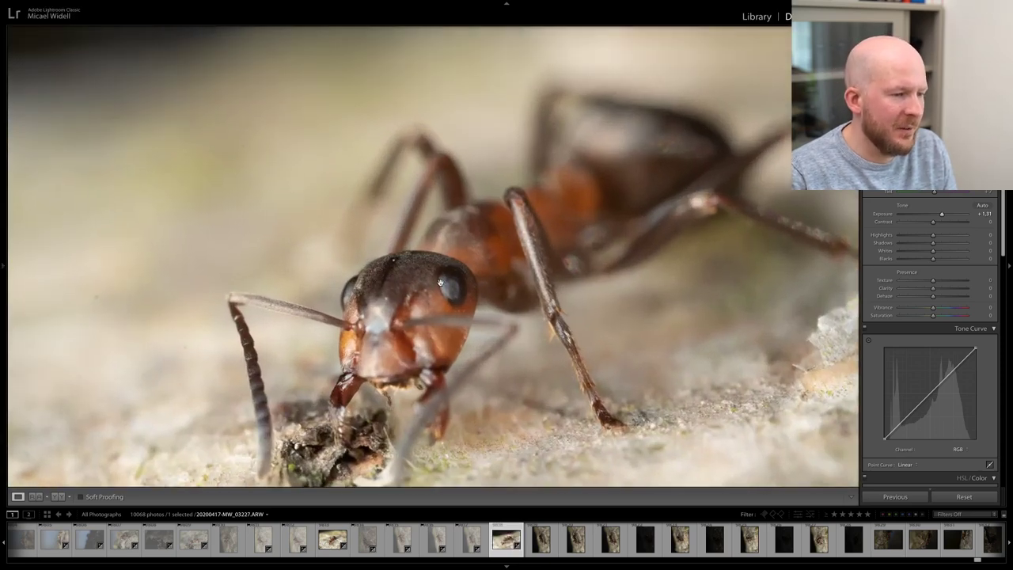
left_click(473, 303)
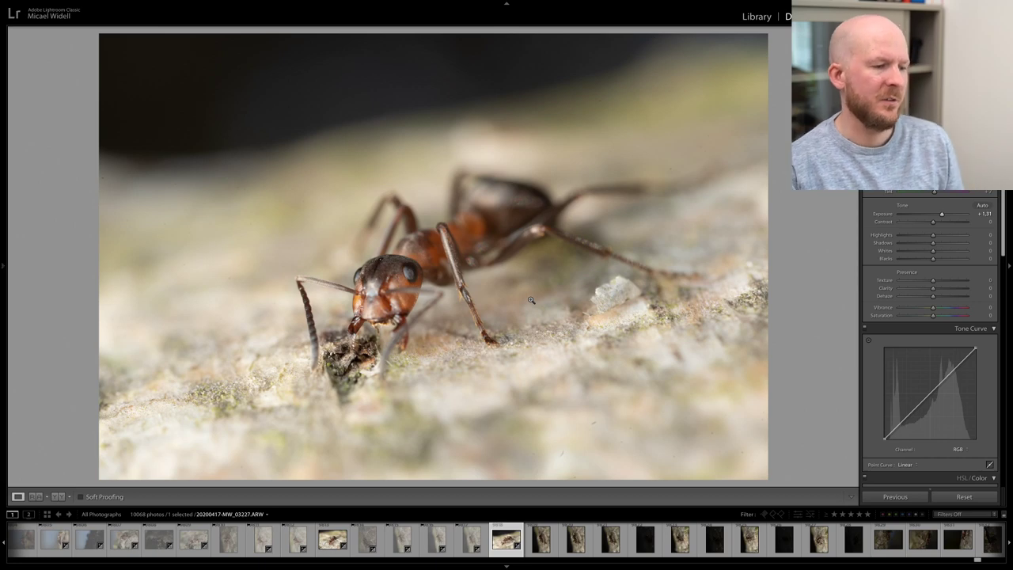
left_click(431, 299)
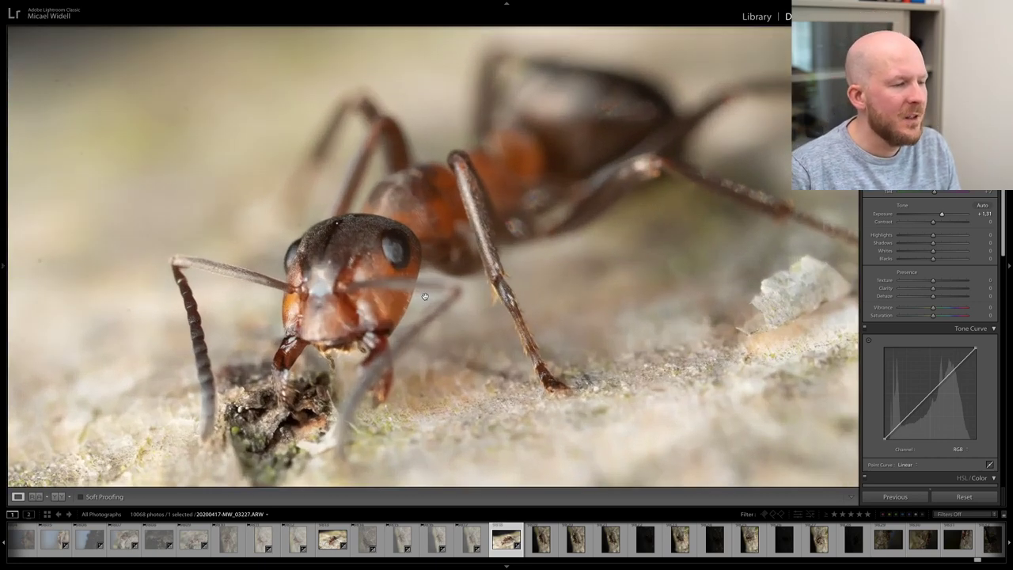
left_click(430, 299)
- Reject the blurry 03228 and 03229 after trying Exposure boosts and a focus check
key("x")
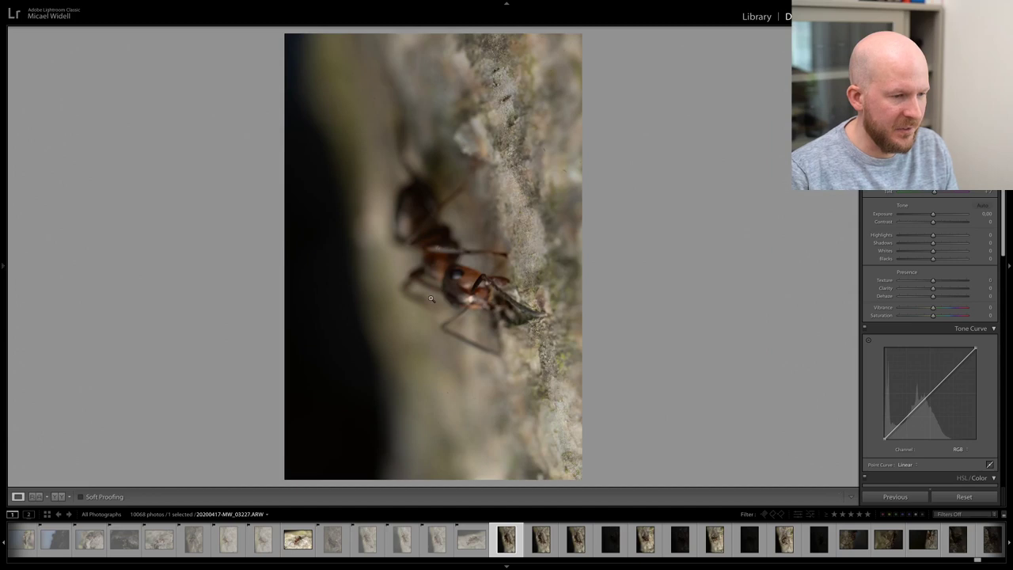
left_click_drag(934, 214, 942, 215)
double_click(941, 215)
key("x")
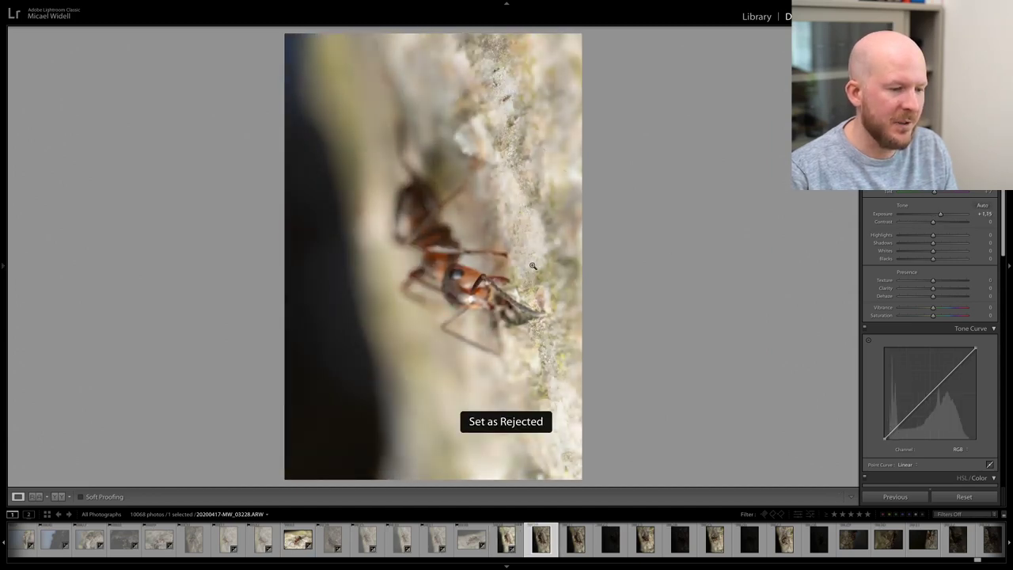
left_click_drag(933, 214, 941, 216)
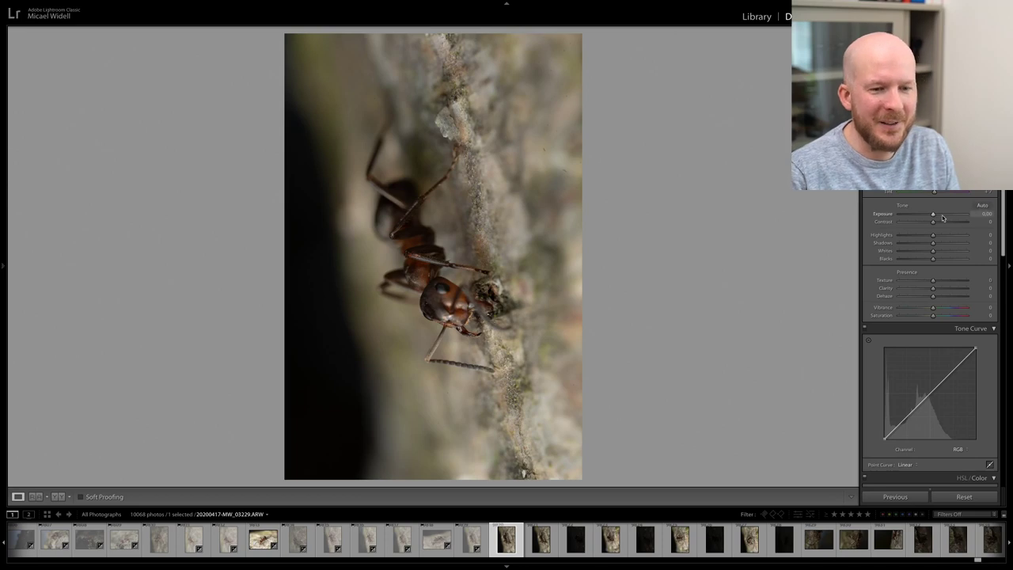
left_click(428, 301)
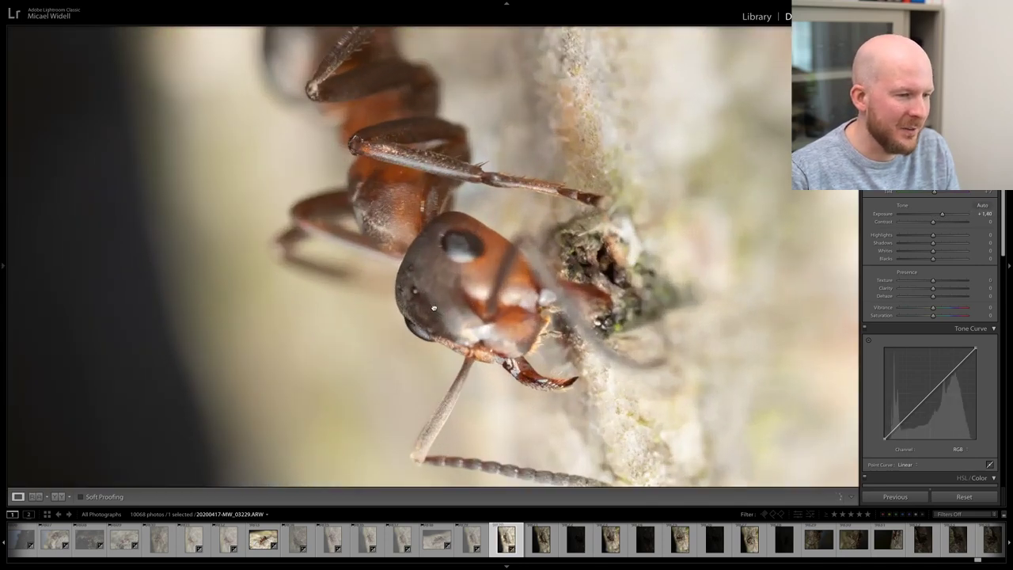
left_click(434, 307)
key("x")
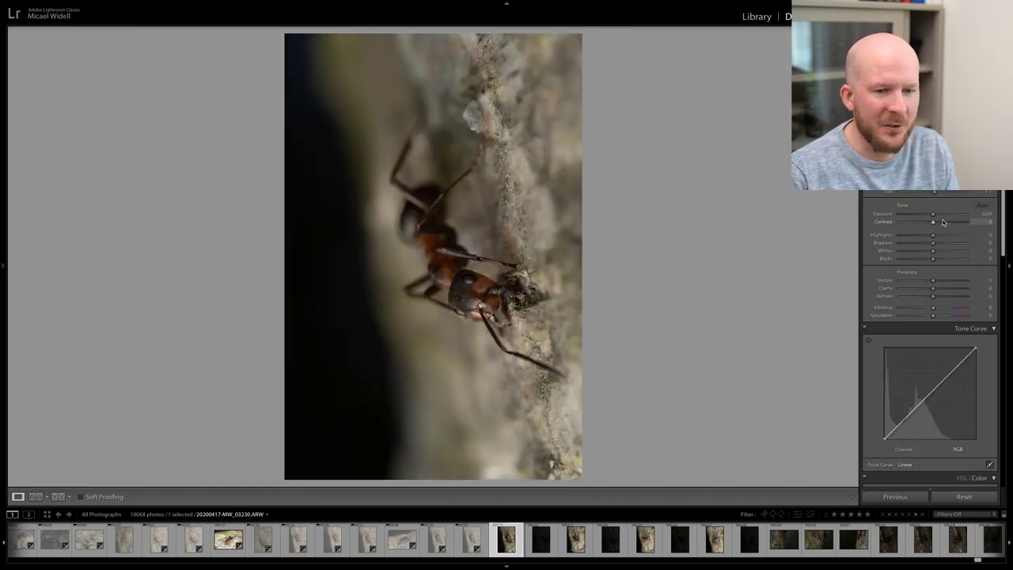
- Brighten 03230 to +1.35 Exposure, rotate it clockwise to landscape, and check focus
left_click(942, 213)
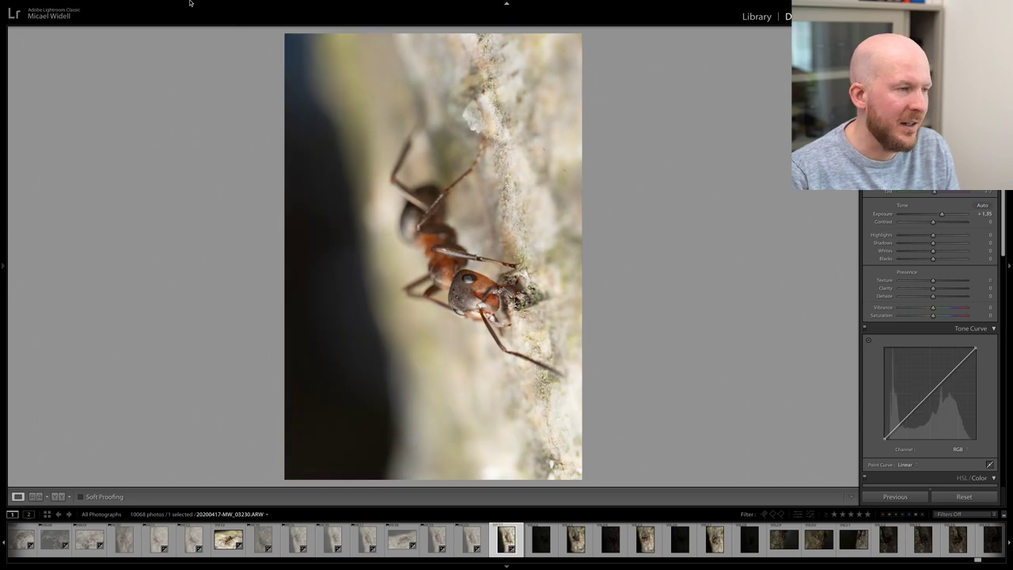
left_click(162, 5)
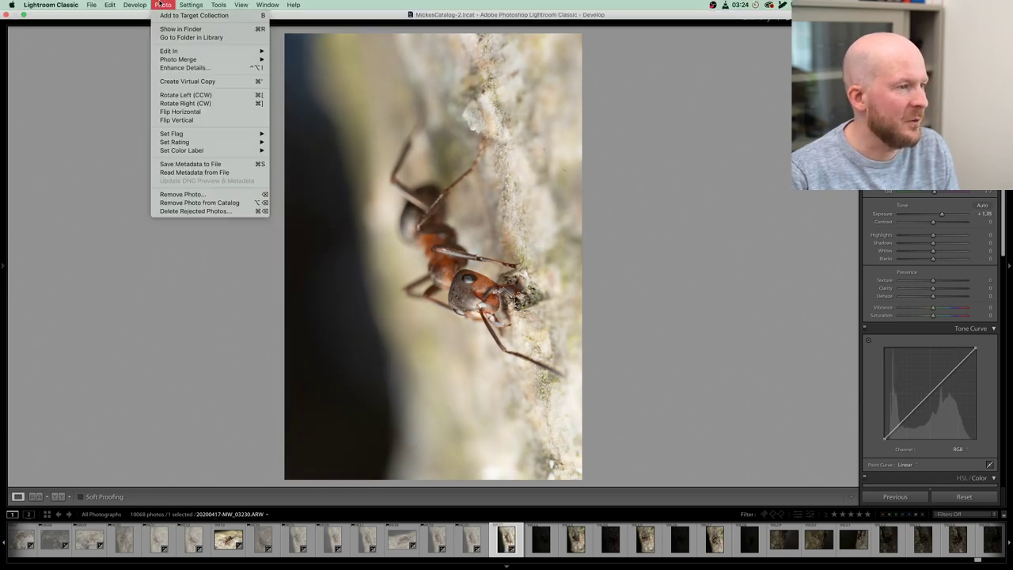
left_click(185, 103)
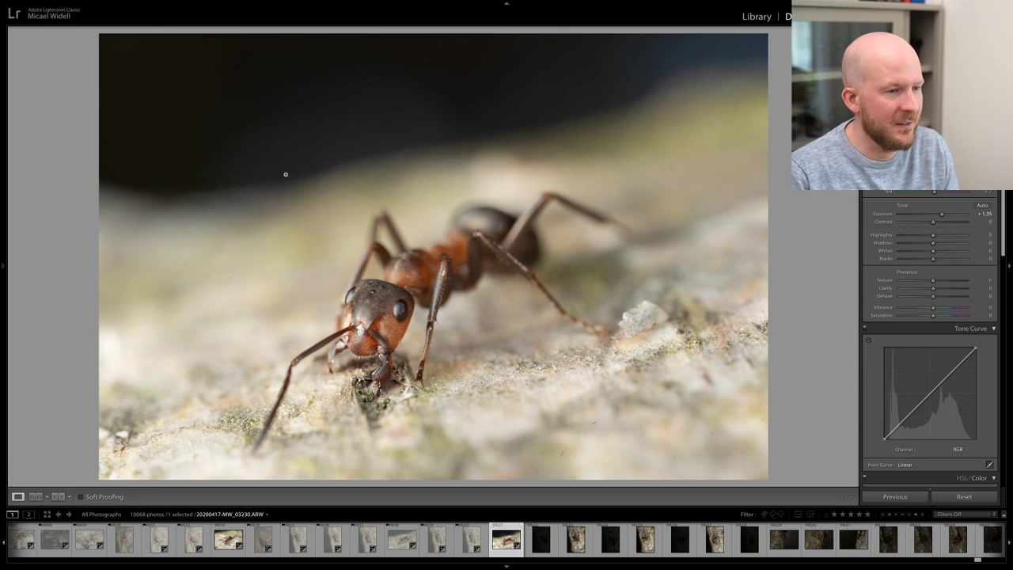
left_click(377, 293)
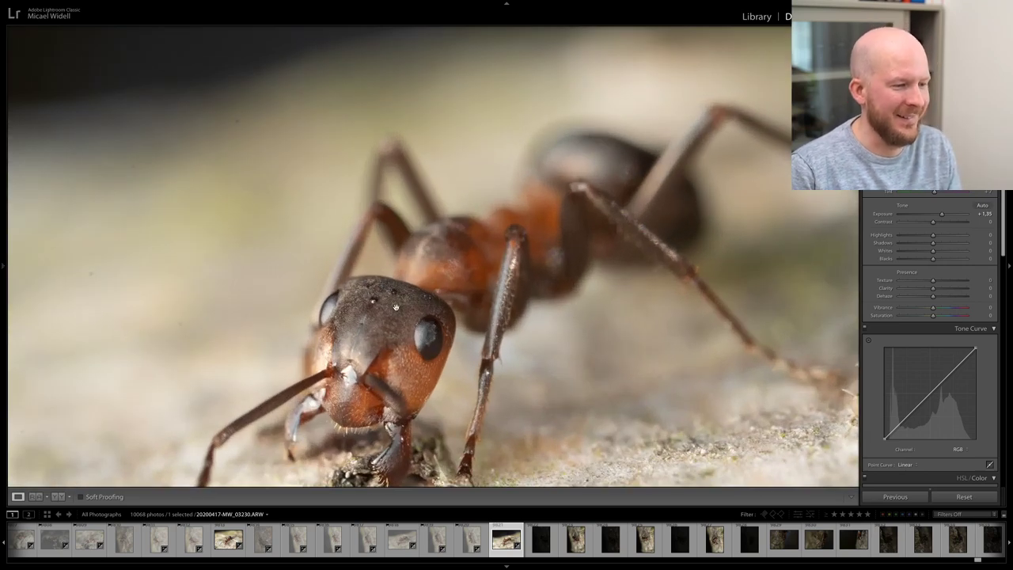
left_click(399, 308)
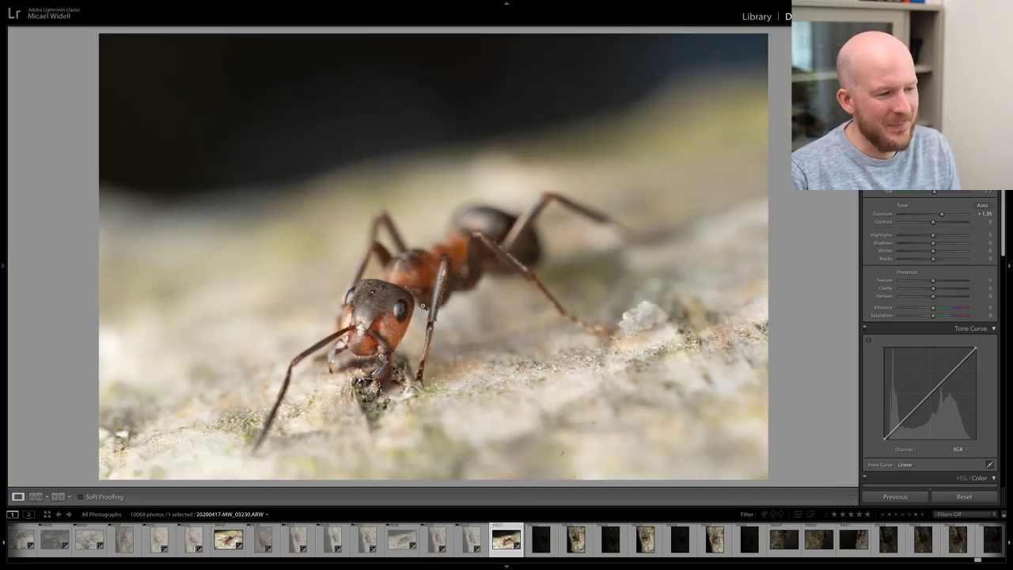
left_click(401, 320)
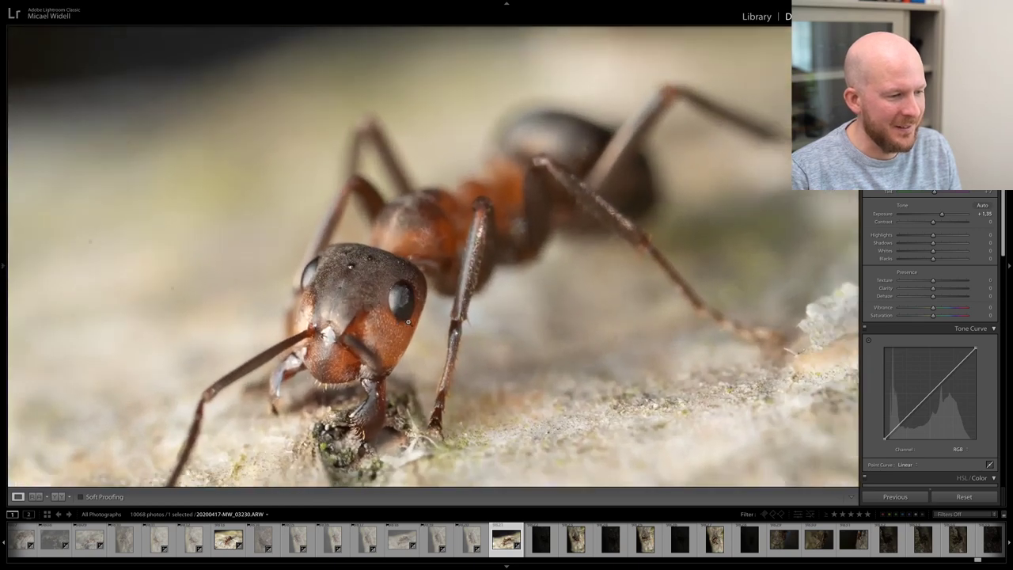
left_click(408, 321)
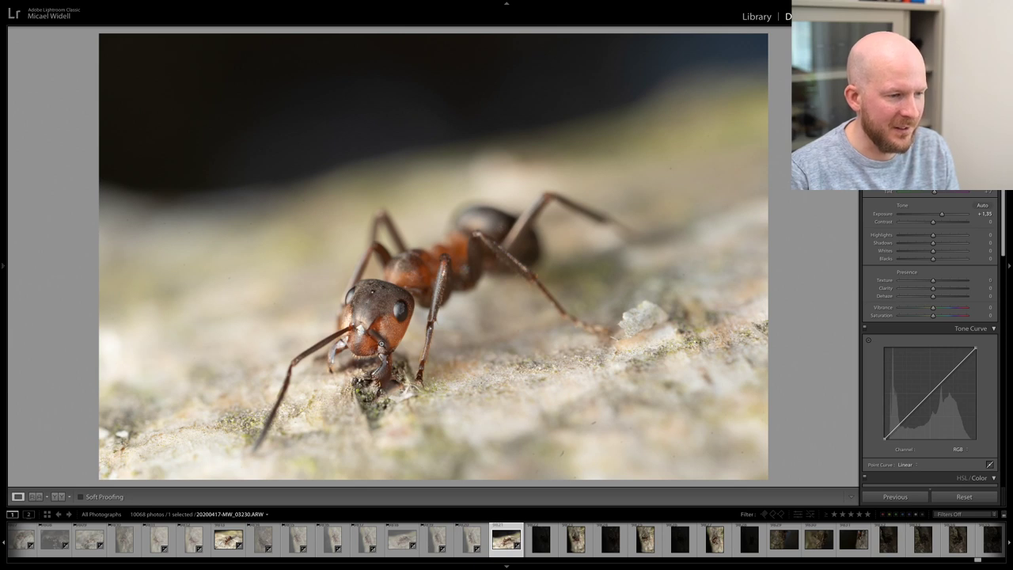
- Reject the nearly black 03231, then rotate 03232 clockwise and brighten it to about +1.03
key("Right")
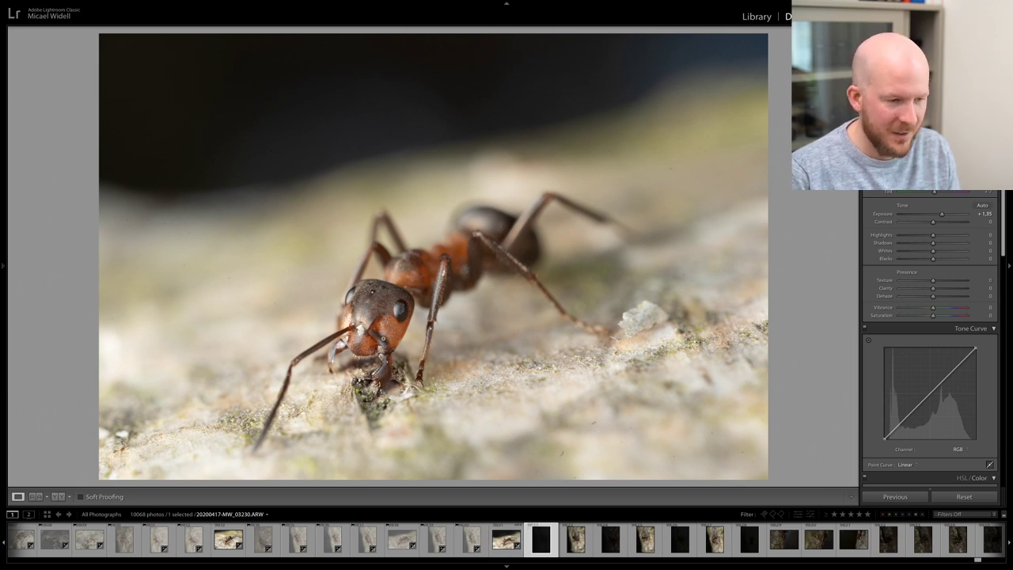
key("x")
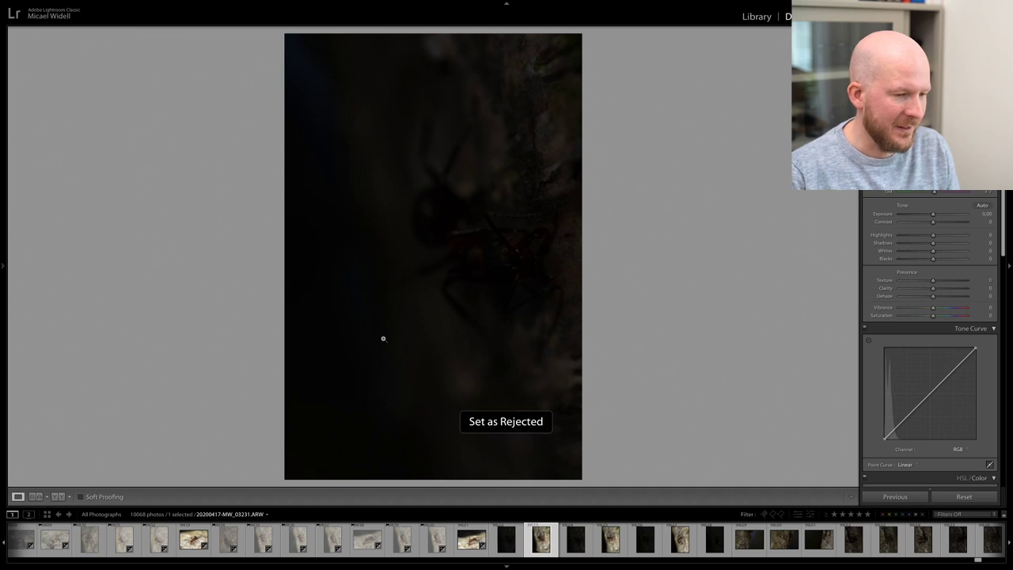
key("Right")
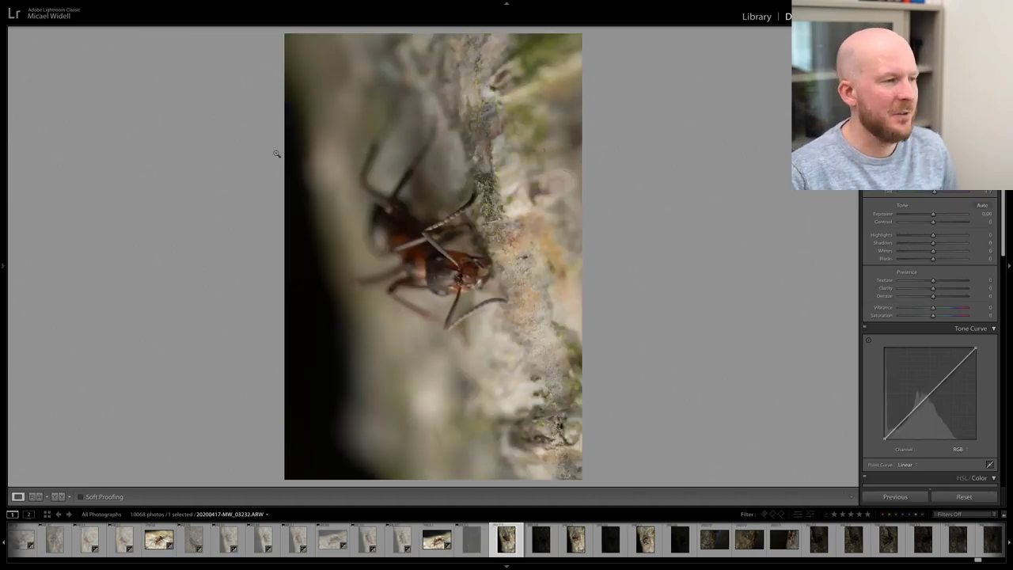
left_click(163, 4)
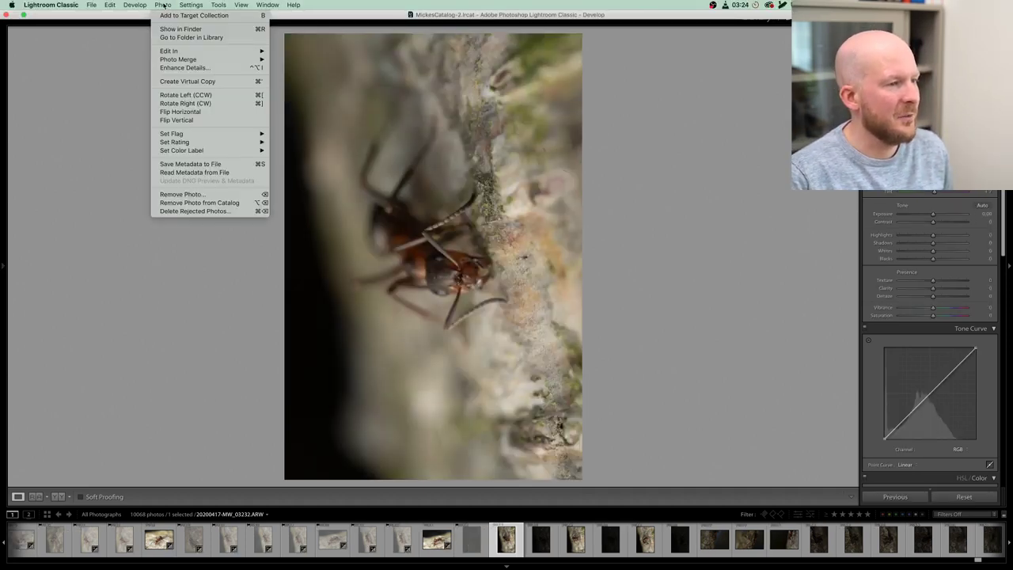
left_click(171, 104)
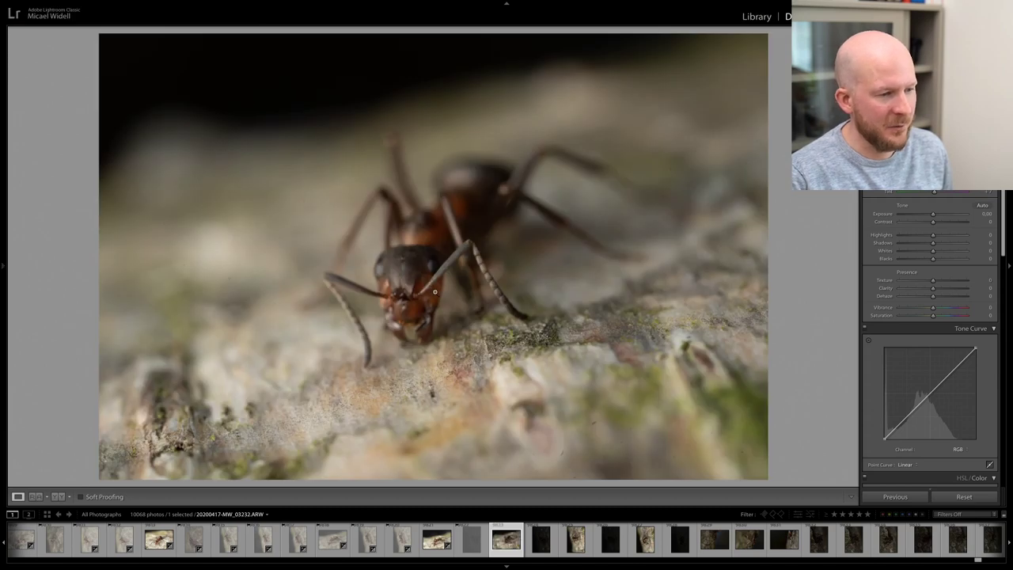
left_click(434, 293)
left_click_drag(933, 214, 940, 213)
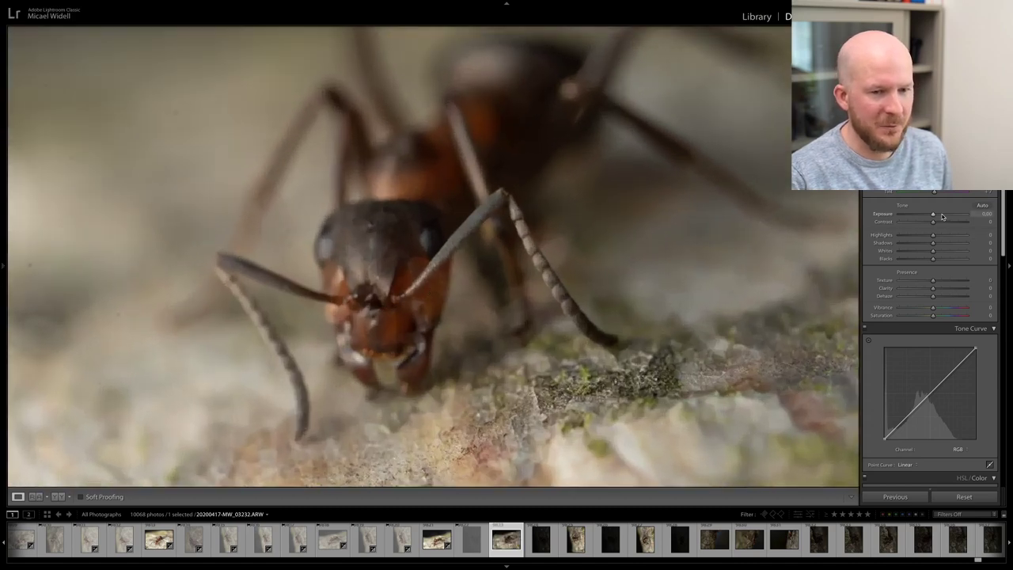
left_click(632, 282)
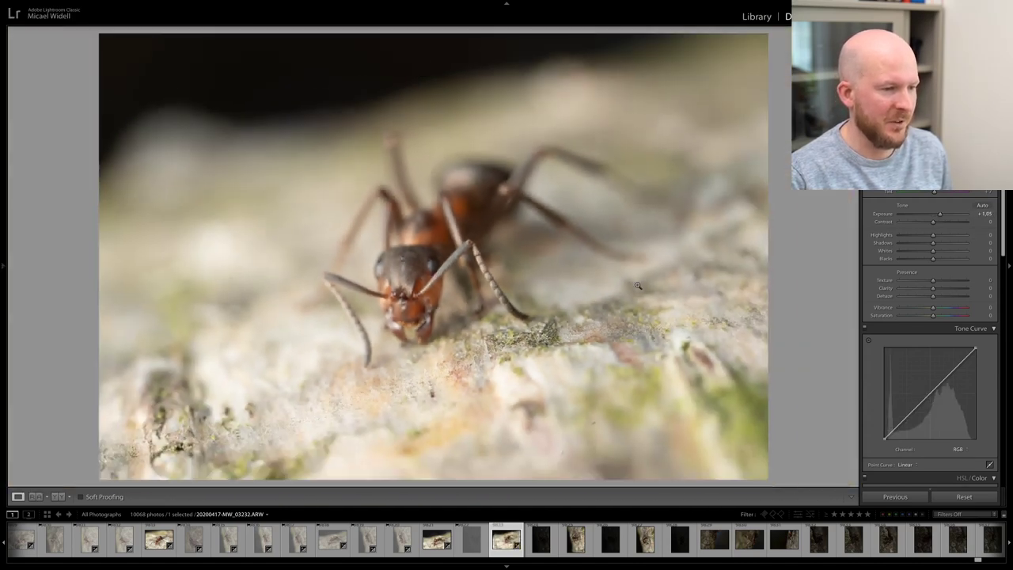
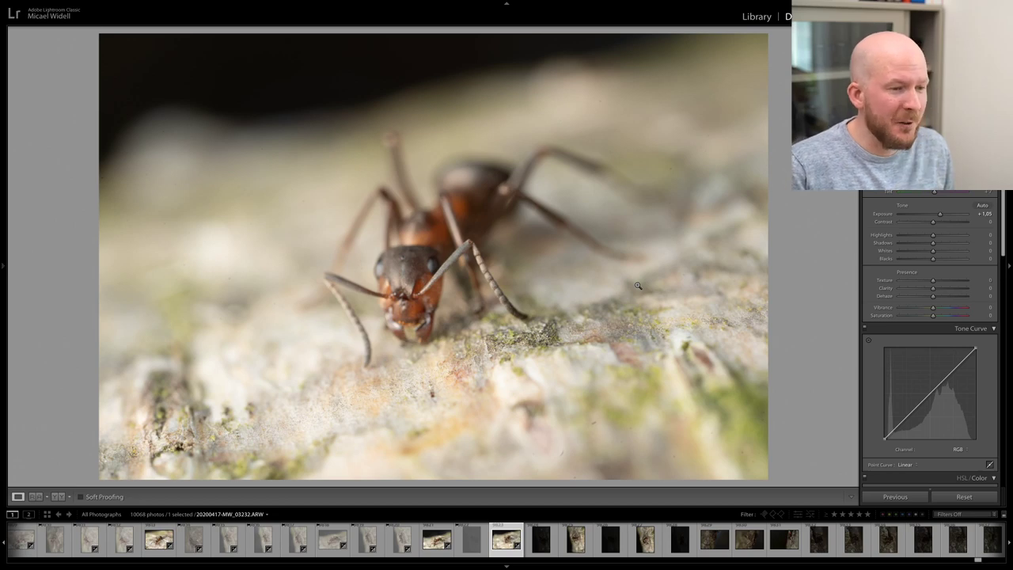
- Zoom in on the ant to check sharpness, then reject the dark frame
left_click(640, 285)
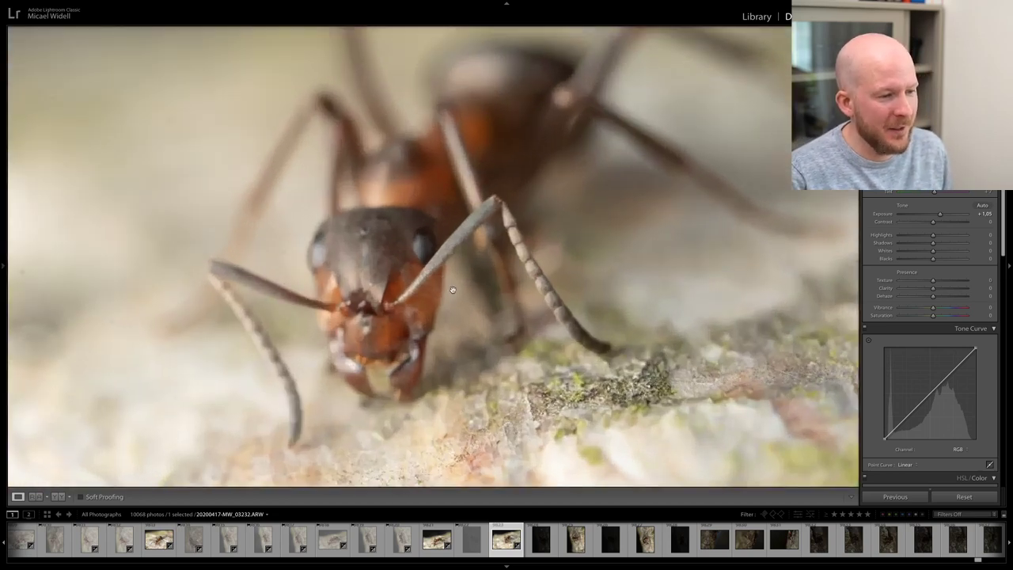
left_click(489, 292)
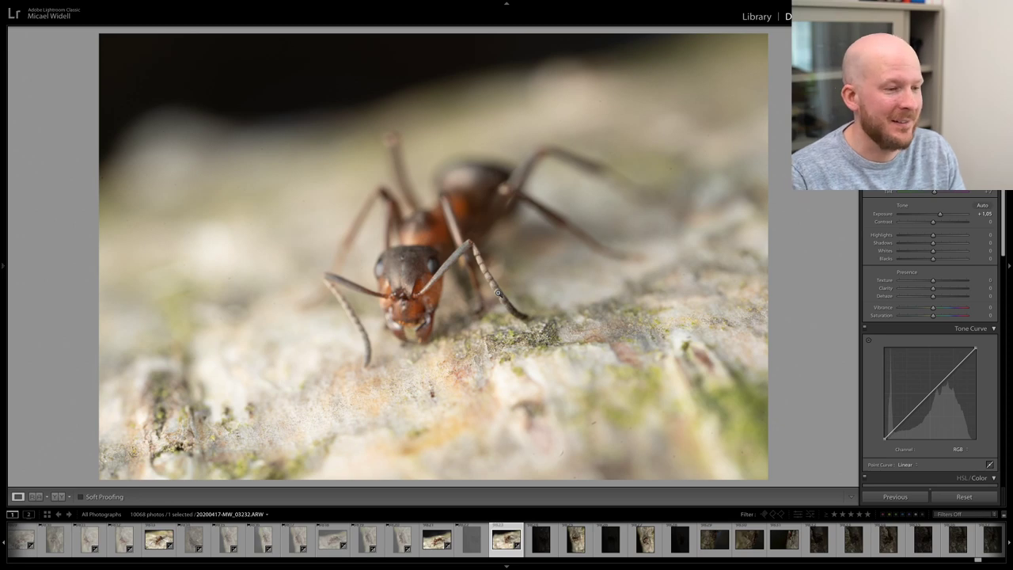
left_click(467, 286)
left_click(467, 285)
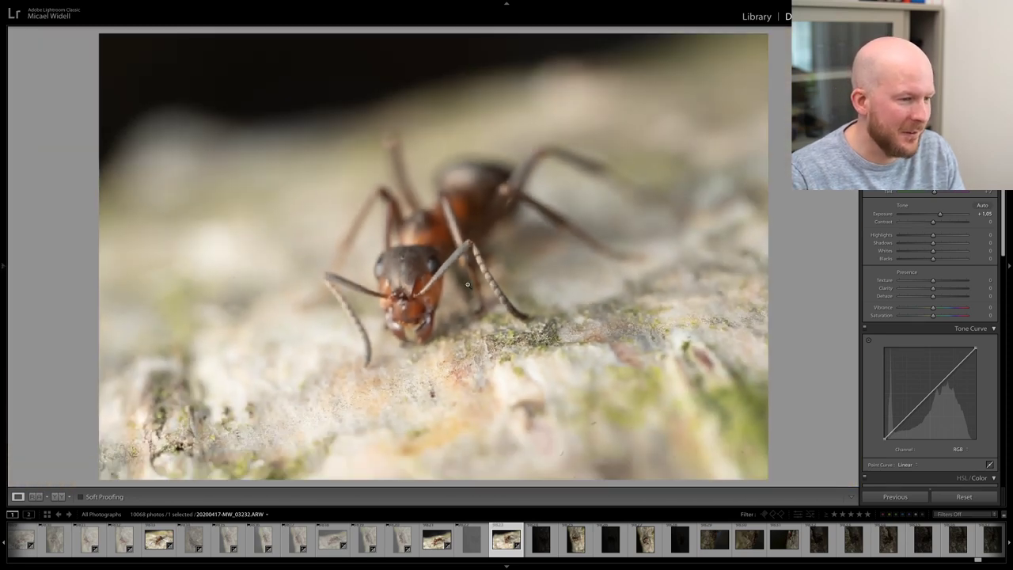
key("x")
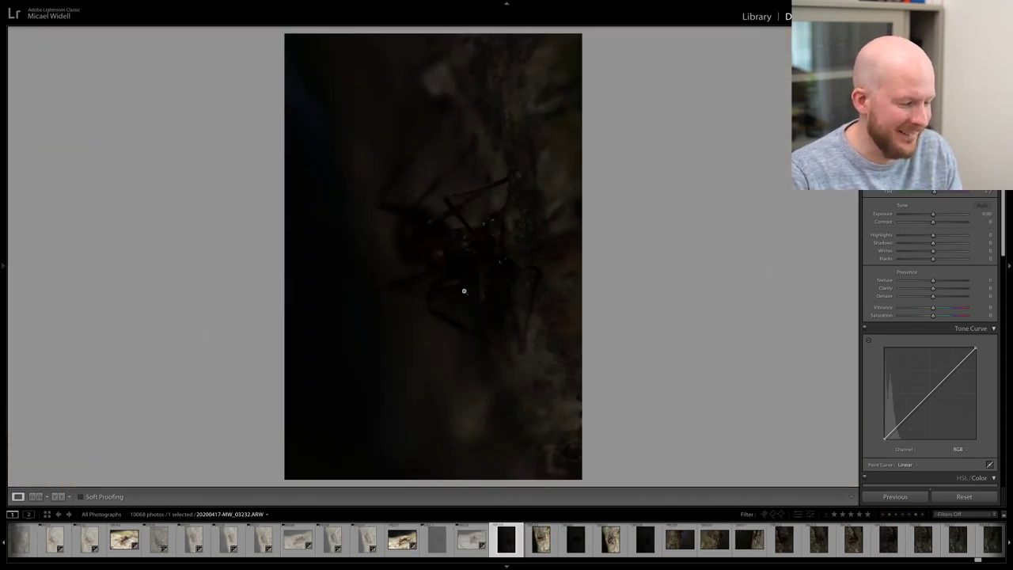
key("x")
- Raise the next ant shot's exposure to +0.65 and rotate it clockwise to landscape
left_click_drag(933, 213, 937, 215)
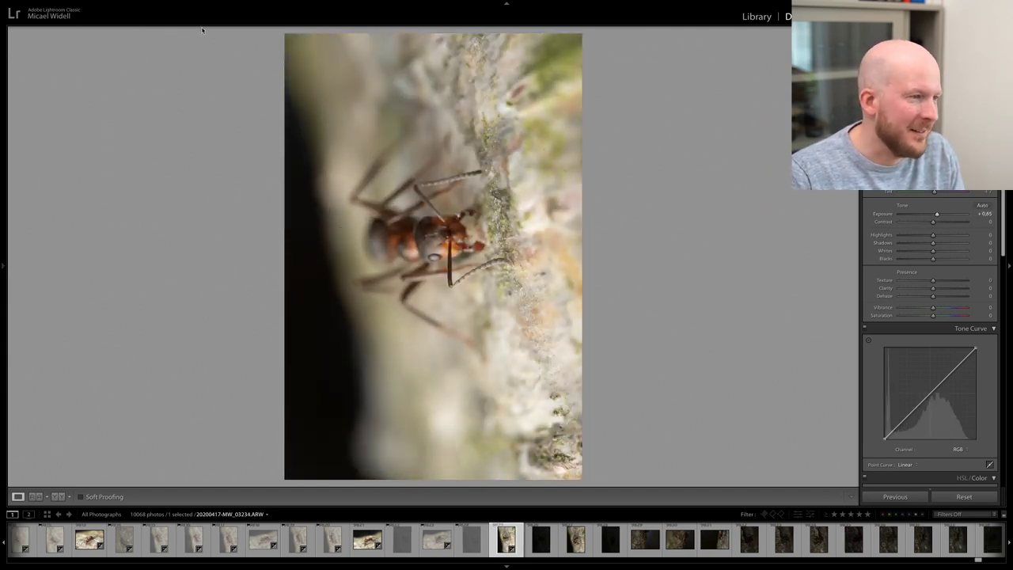
left_click(162, 4)
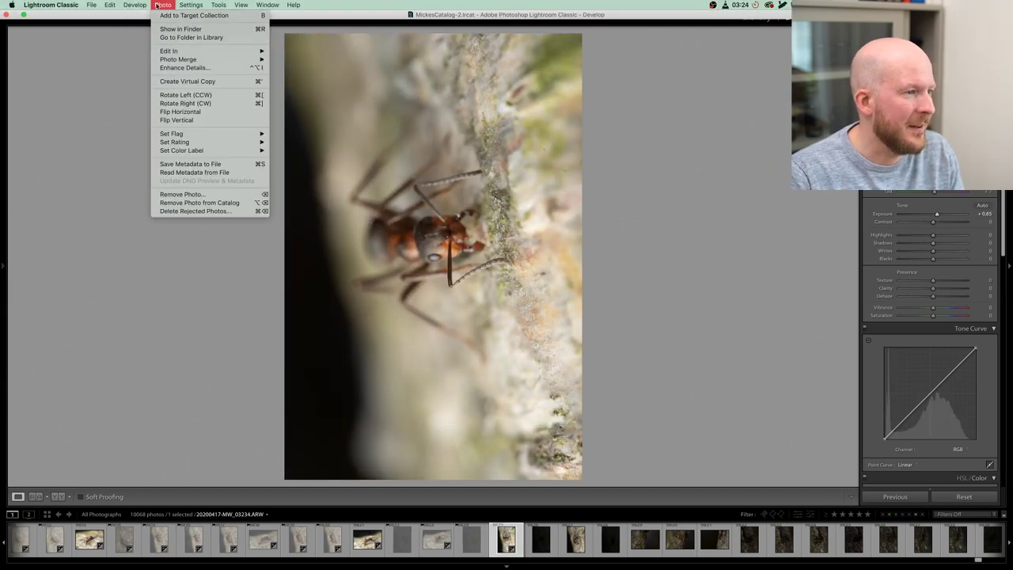
left_click(172, 103)
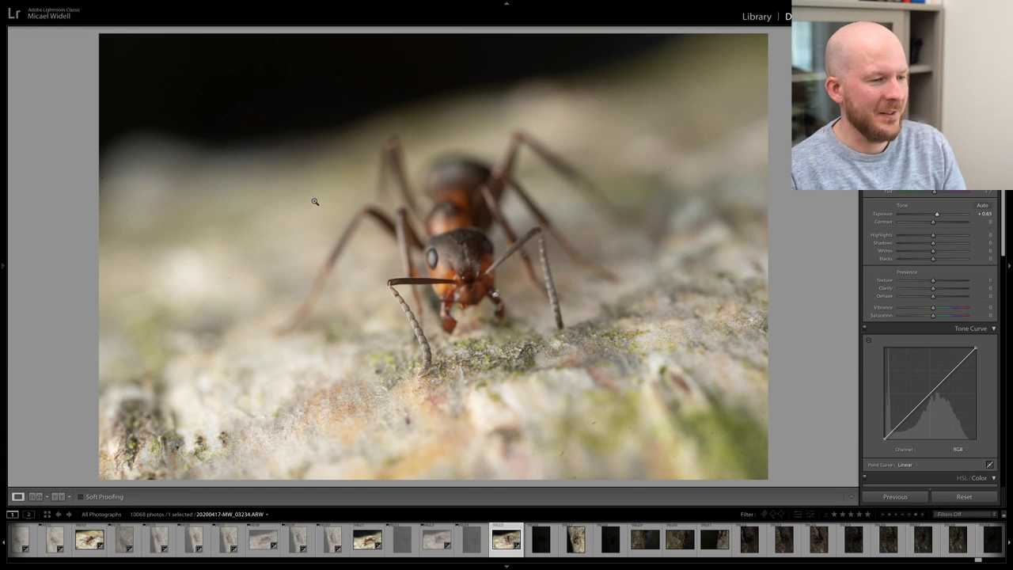
- Briefly boost saturation, reset it to zero, and advance to the next photo
left_click_drag(946, 317, 936, 319)
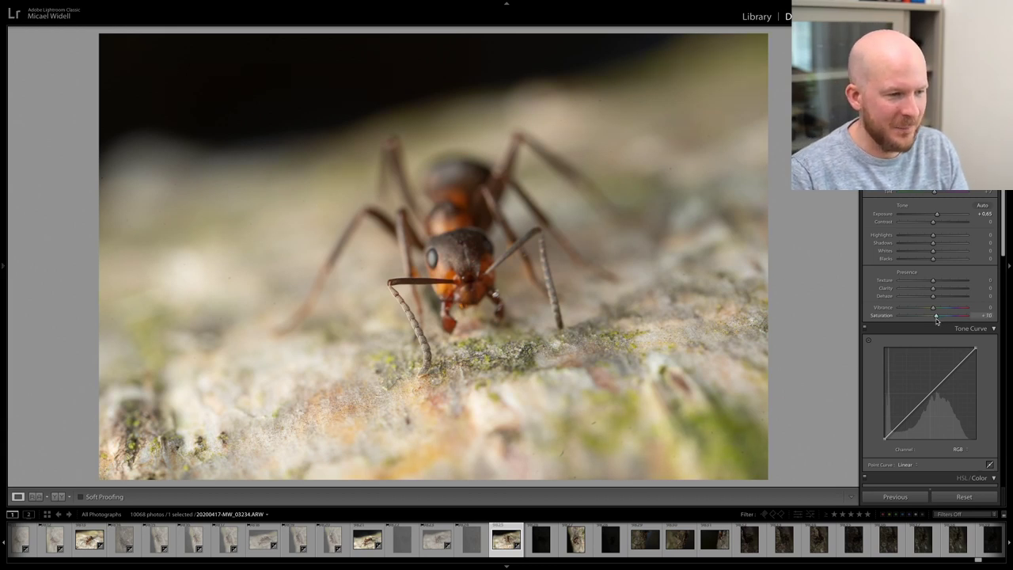
double_click(879, 316)
key("Right")
key("Right")
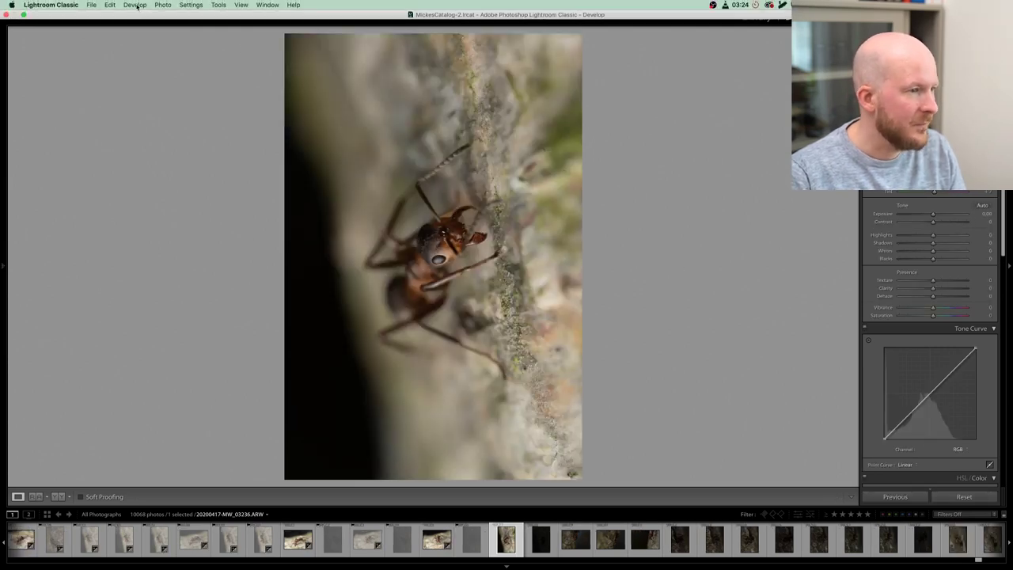
- Rotate the ant photo clockwise to landscape and raise its exposure to +0.45
left_click(163, 5)
left_click(176, 103)
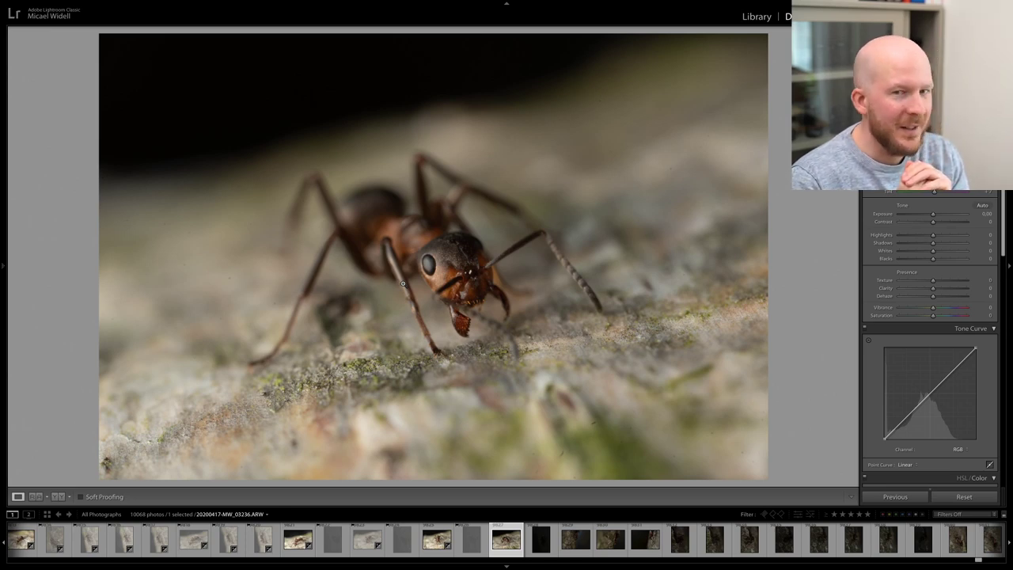
left_click(420, 281)
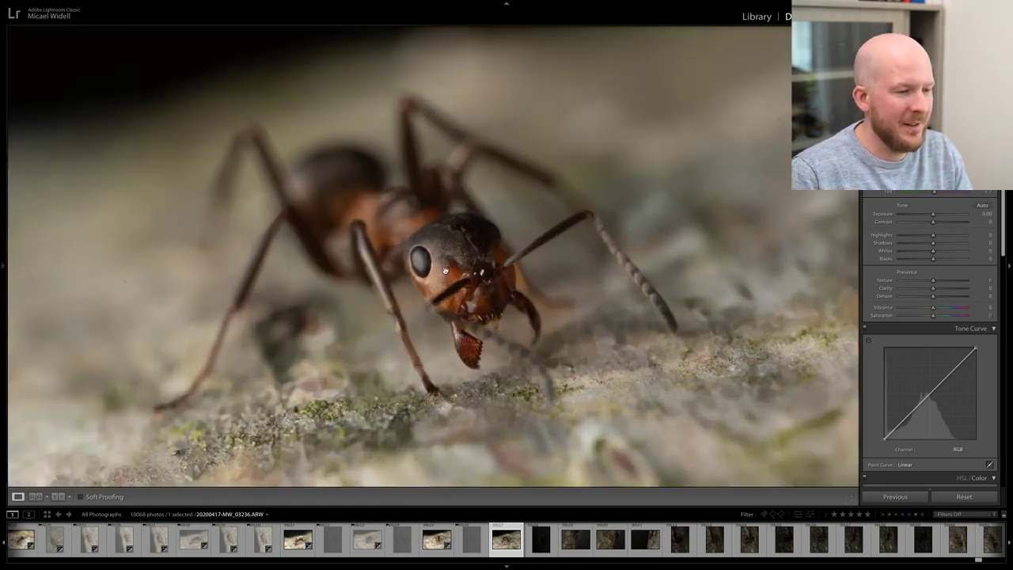
left_click_drag(933, 214, 936, 214)
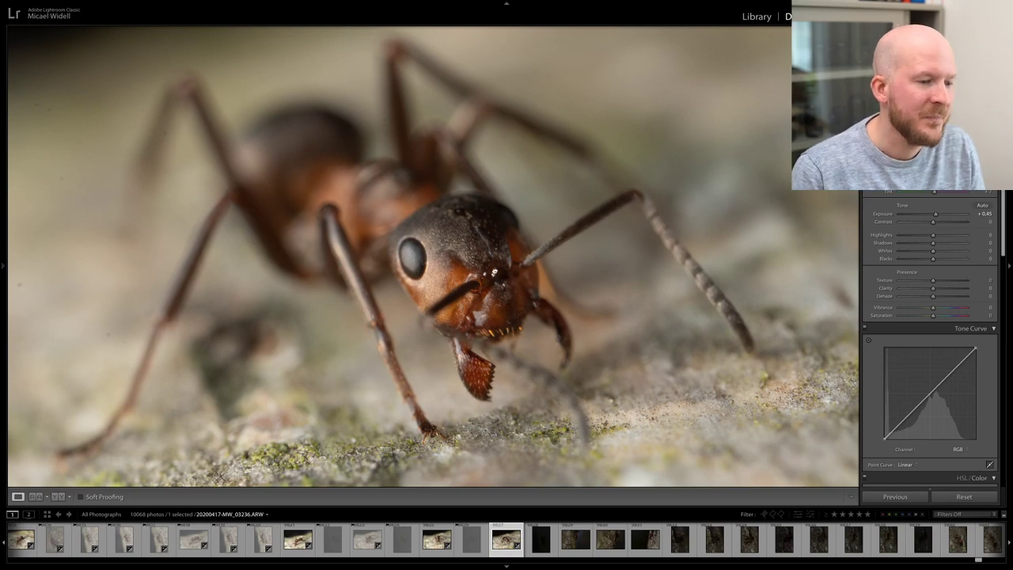
- Zoom in and out on the ant's head to confirm focus, then go to the next photo
left_click(497, 279)
left_click(440, 280)
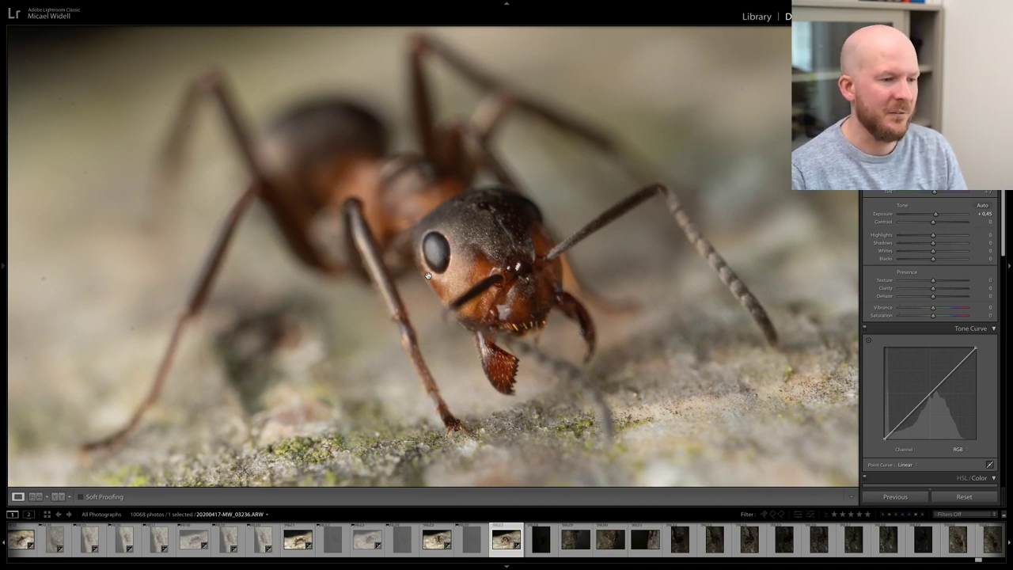
left_click(466, 264)
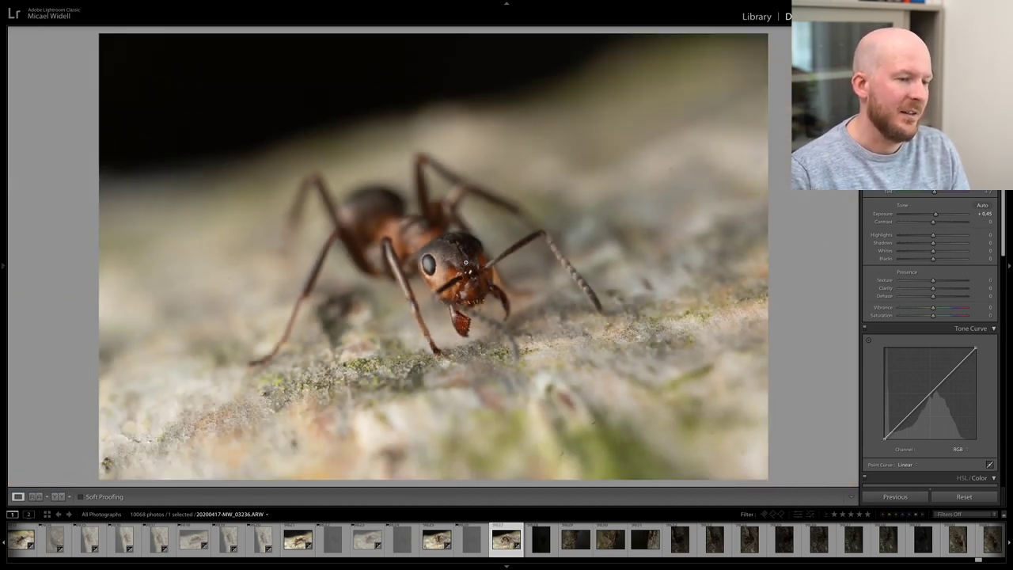
left_click(455, 264)
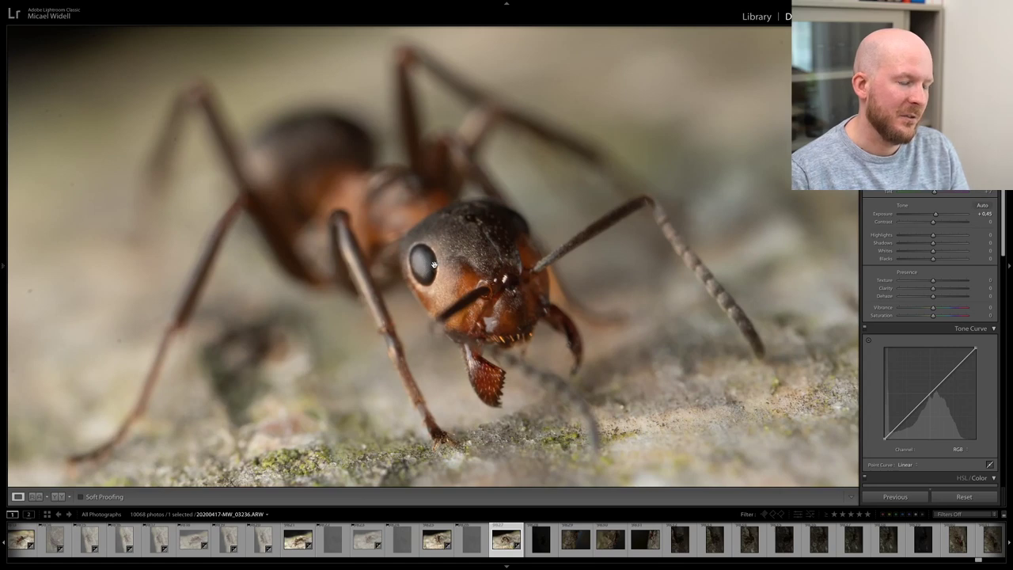
left_click(520, 287)
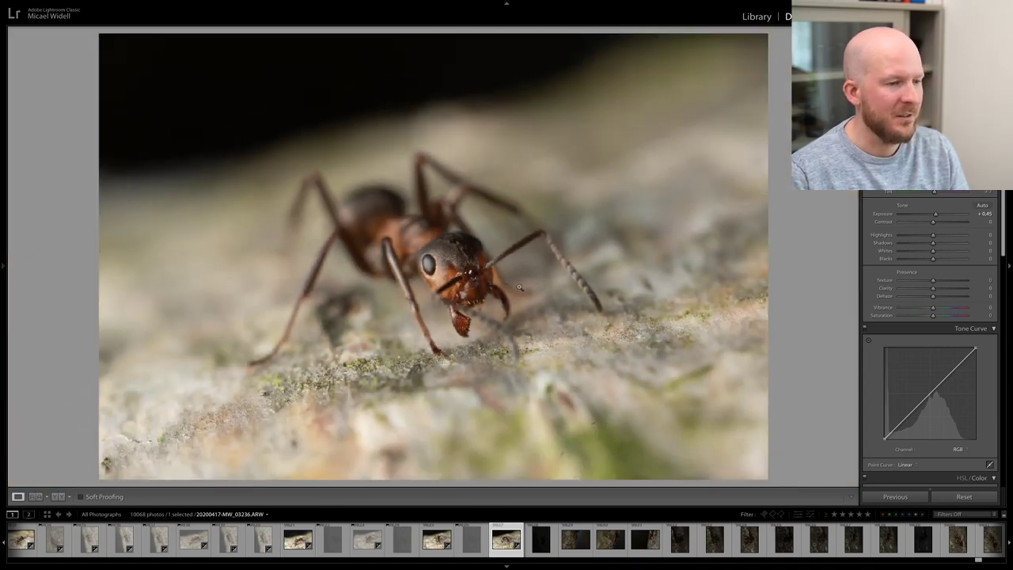
key("Right")
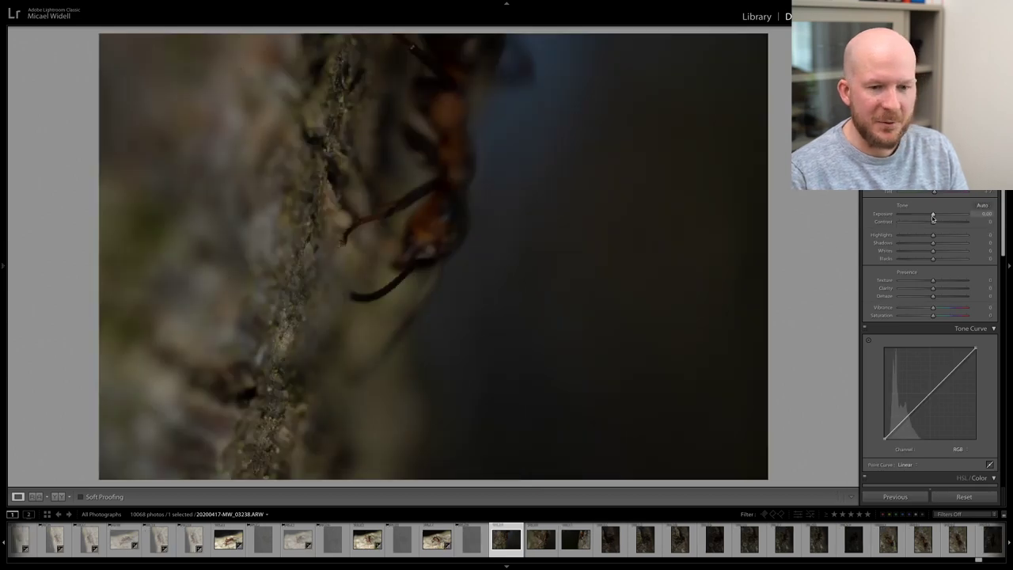
- Brighten two dark ant frames to about +1.85 and +1.87 exposure
left_click(945, 214)
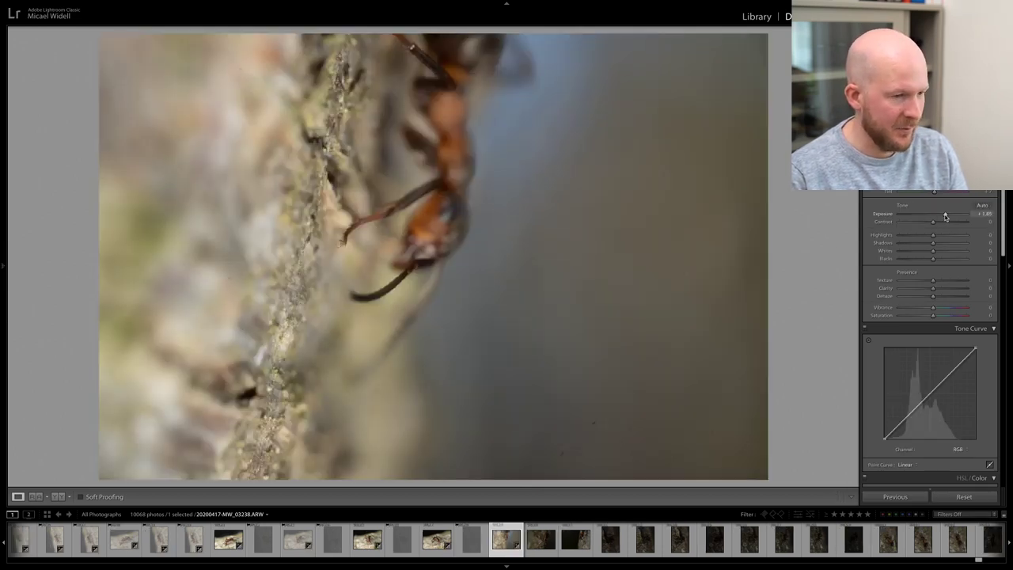
key("Right")
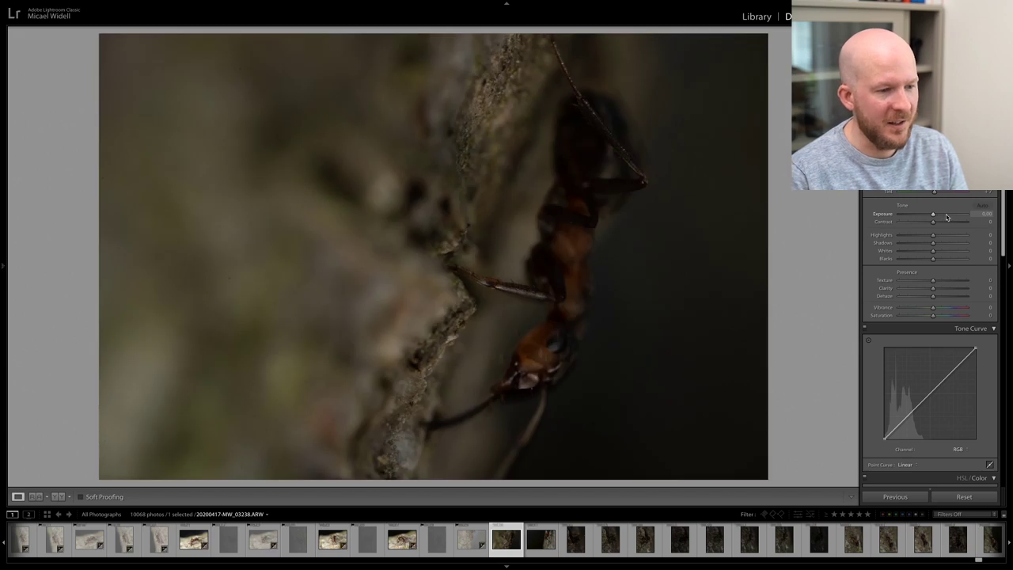
left_click(945, 215)
key("Right")
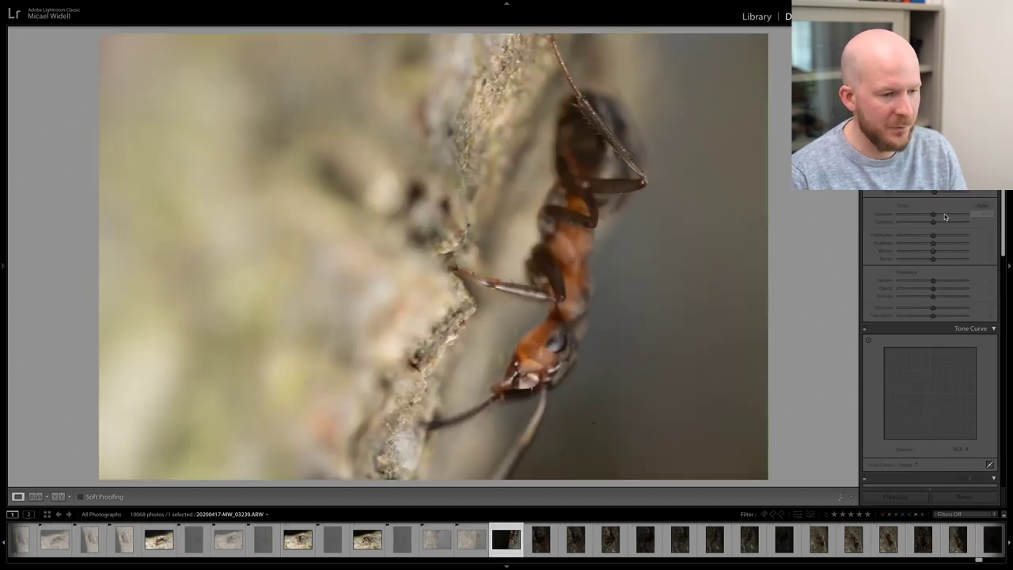
- Brighten the next two frames to +1.70 and about +2.55, rejecting both as blurry
left_click(944, 215)
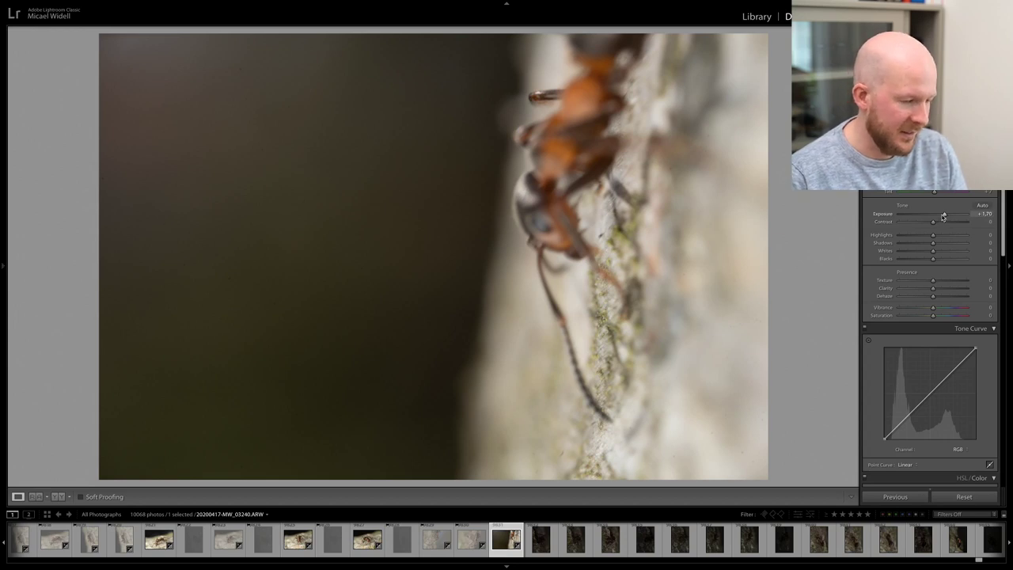
key("x")
key("Right")
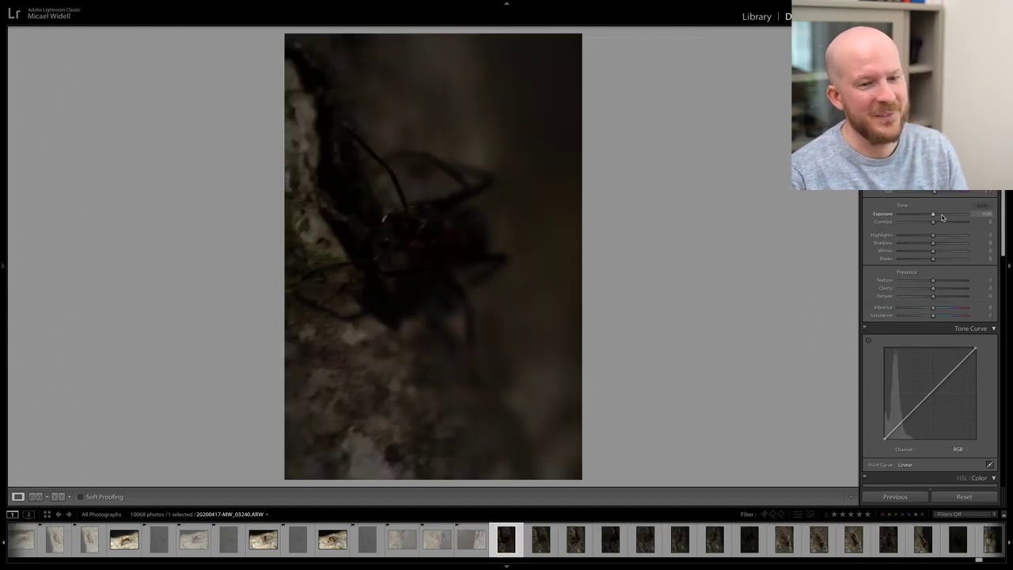
left_click(944, 215)
left_click_drag(945, 215, 951, 217)
key("x")
key("Right")
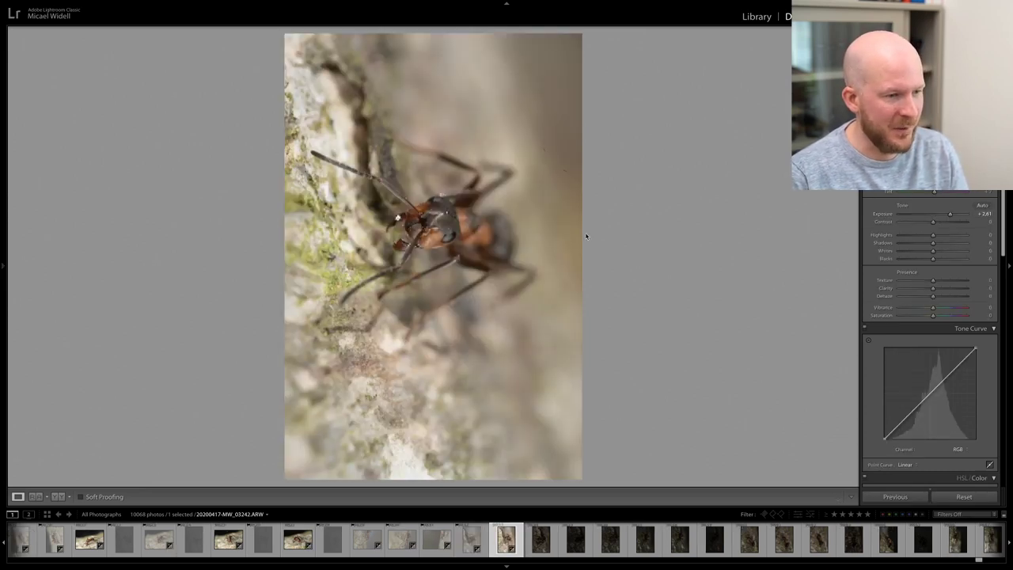
- Rotate the keeper counter-clockwise to landscape, zoom-check the ant's head, then move on
mouse_move(220, 3)
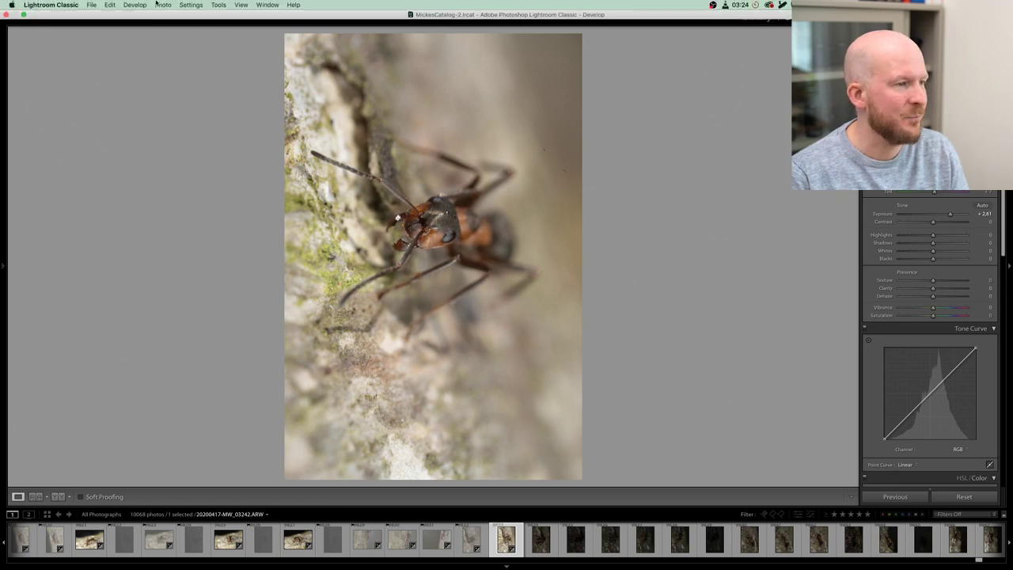
left_click(163, 5)
left_click(180, 95)
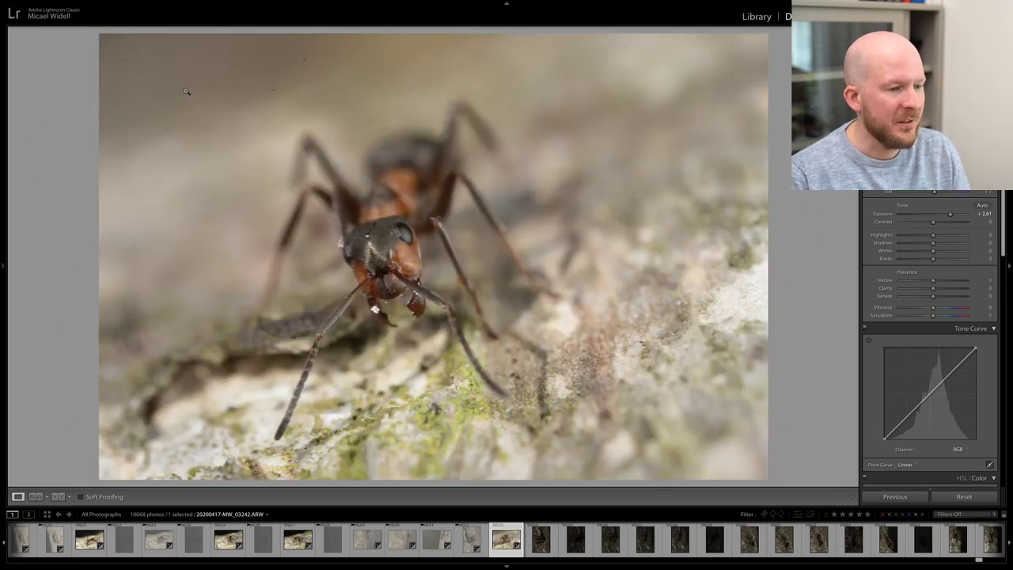
left_click(370, 230)
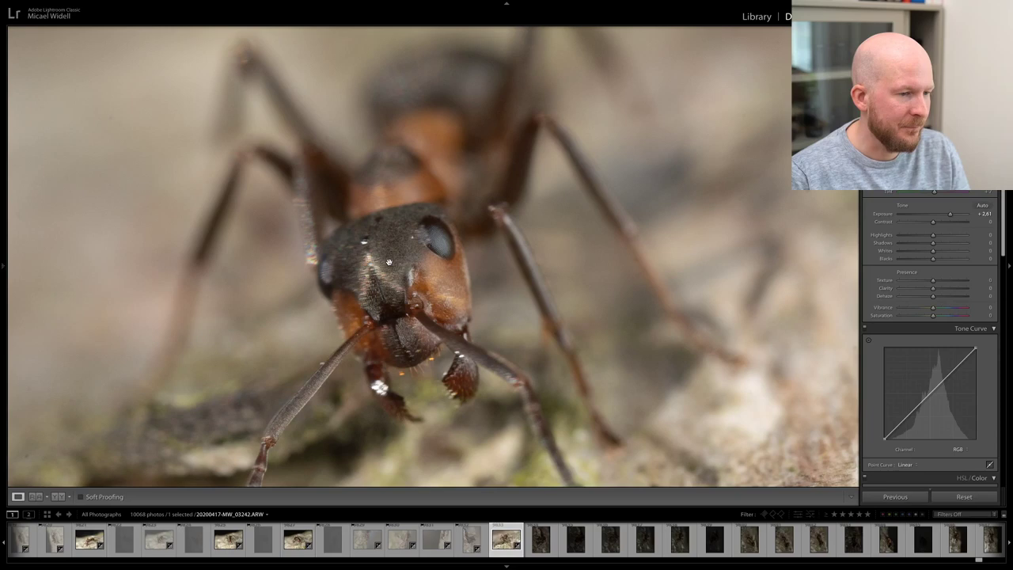
left_click(389, 263)
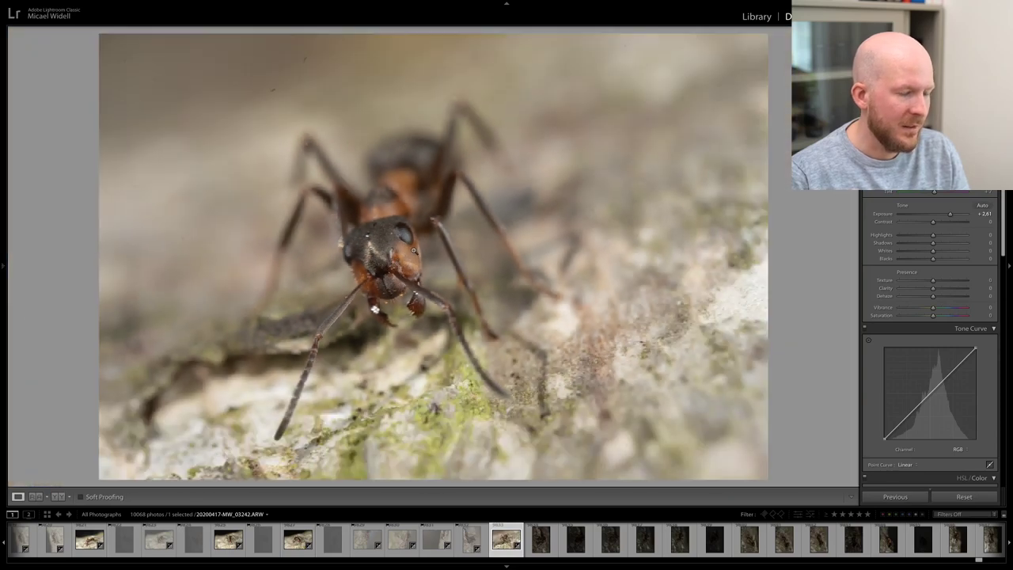
key("Right")
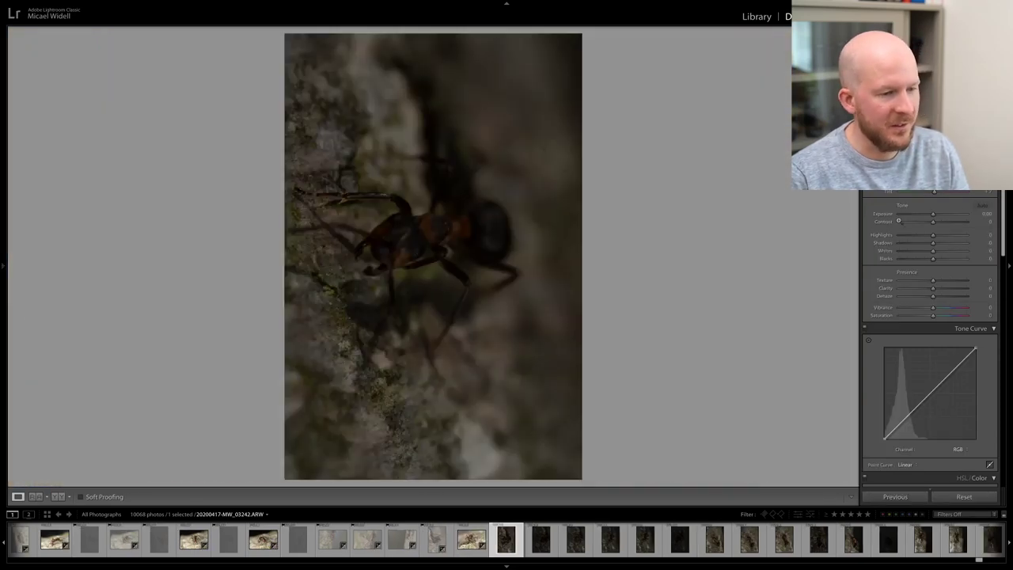
- Brighten one frame to about +2.03, then brighten the next and reject it
left_click(947, 214)
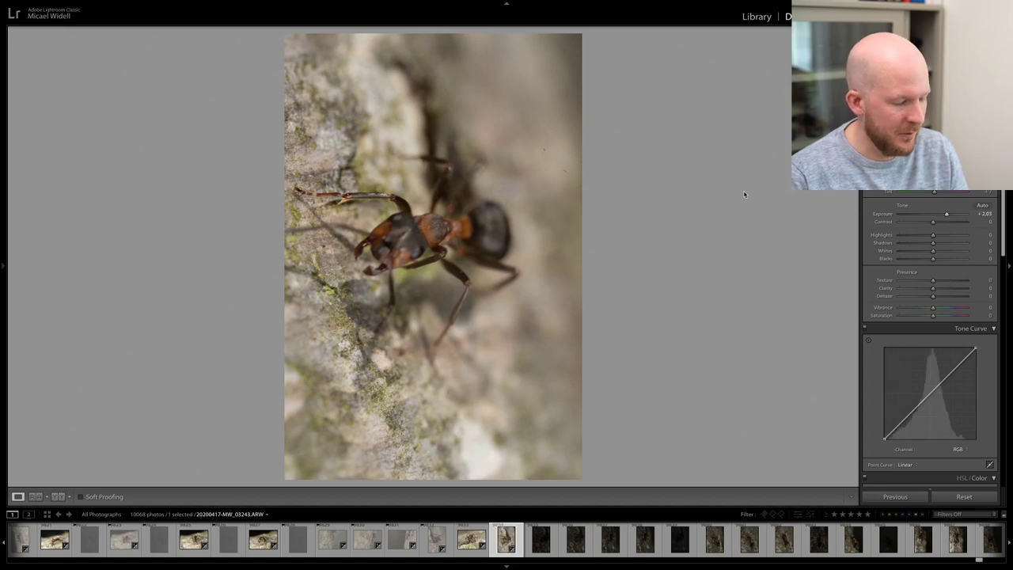
key("Right")
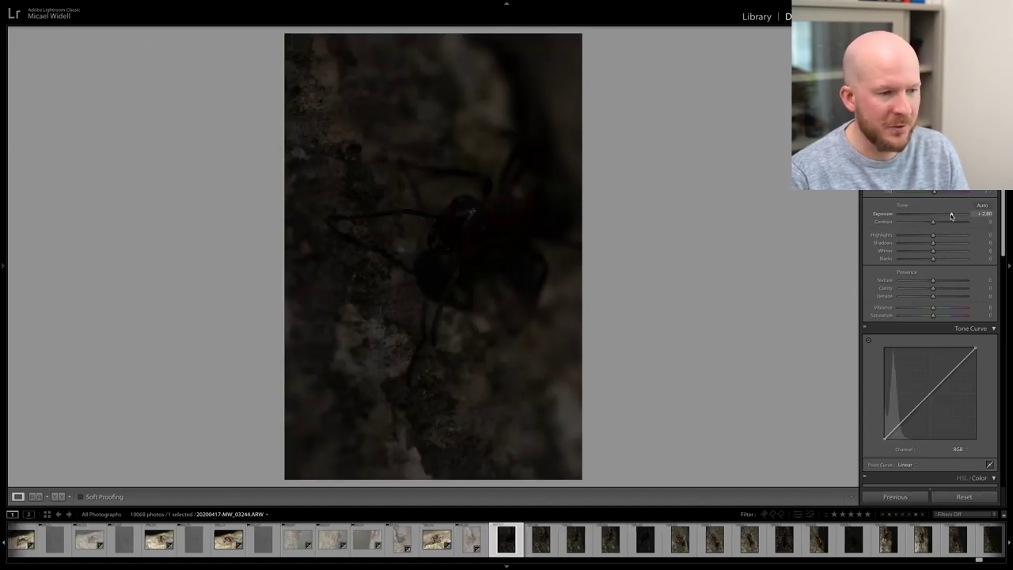
left_click_drag(951, 215, 953, 216)
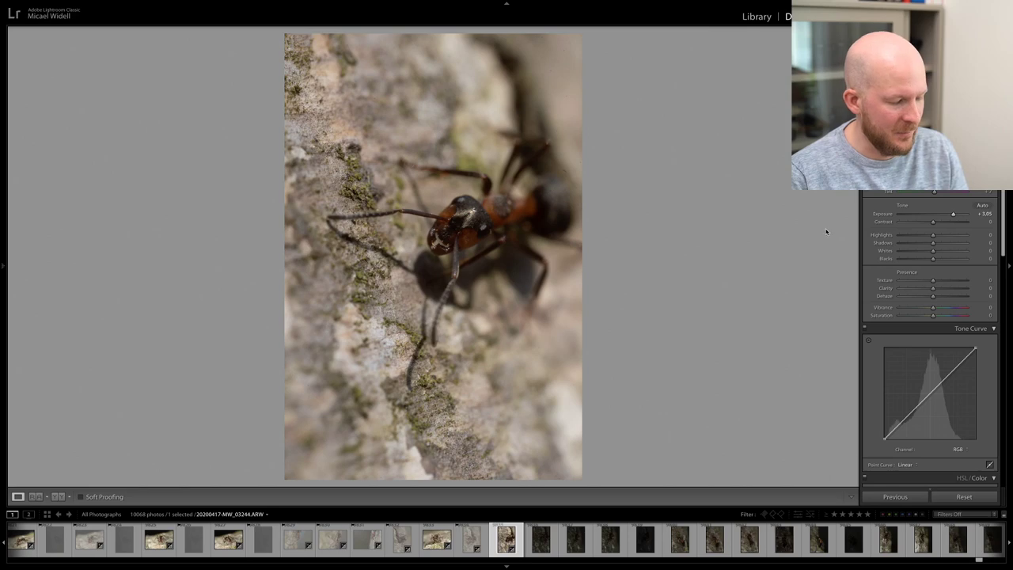
key("x")
key("Right")
- Lift the next photo to about +2.55 exposure and zoom-check the ant's head
left_click(954, 216)
left_click_drag(954, 215, 950, 216)
left_click(465, 217)
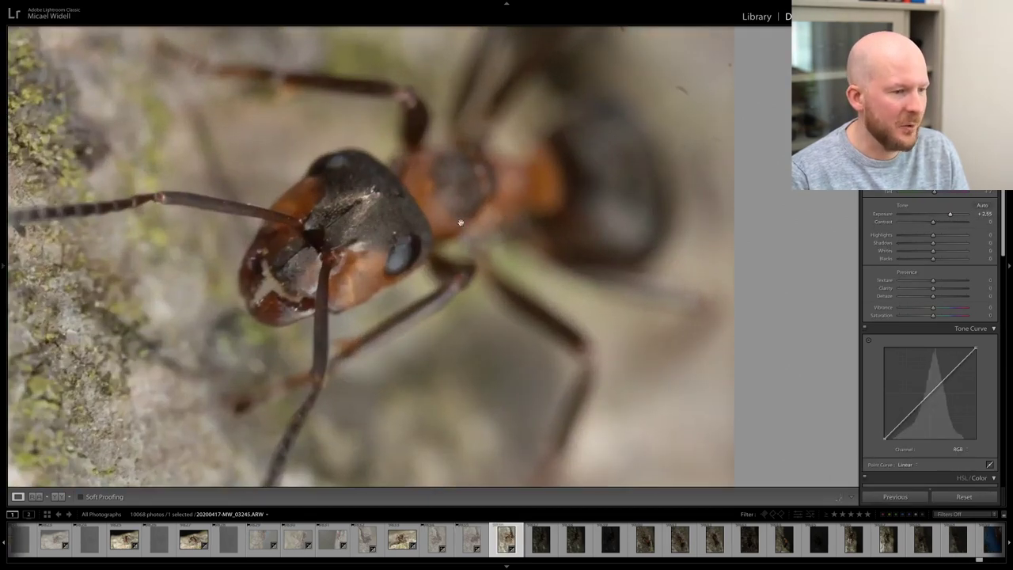
left_click(460, 222)
key("Right")
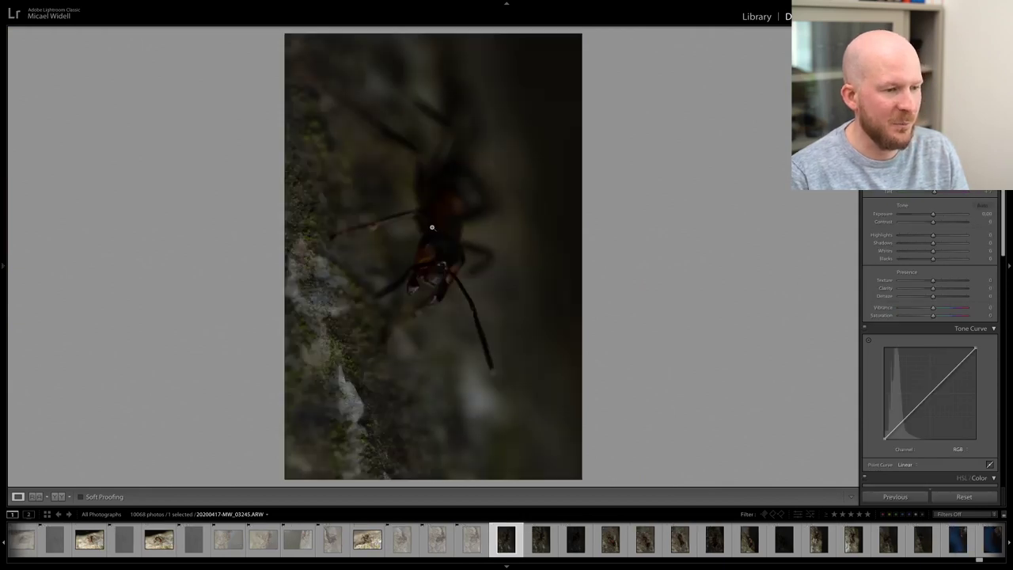
- Brighten the following photo to about +2.55, check head sharpness twice, and reject it
left_click_drag(957, 215, 950, 215)
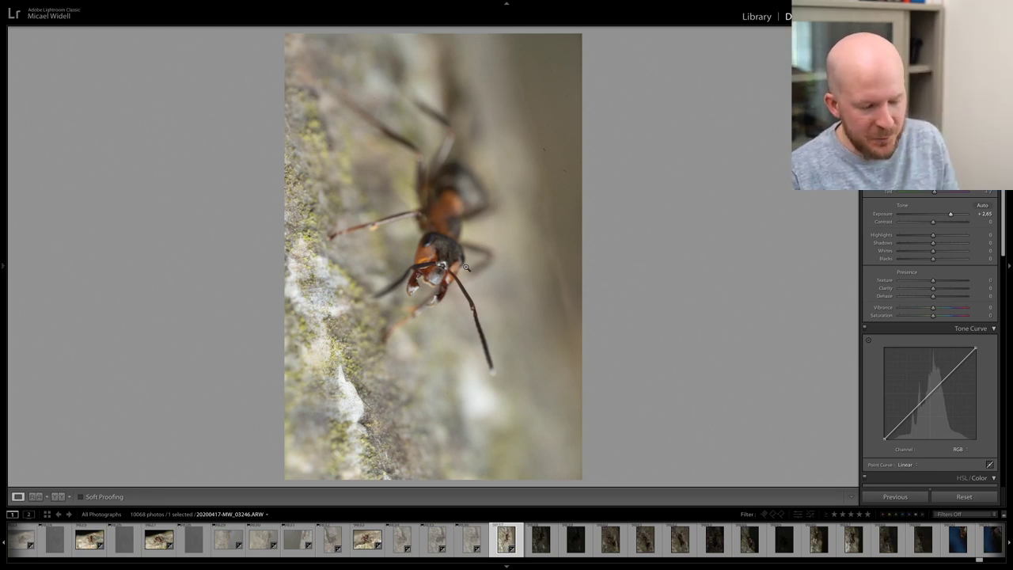
left_click(523, 263)
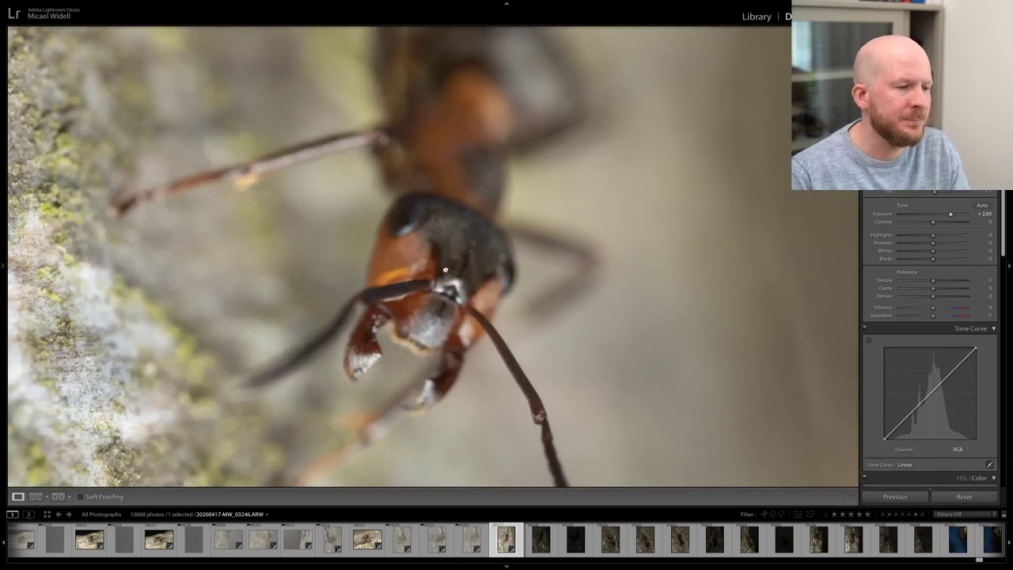
left_click(523, 263)
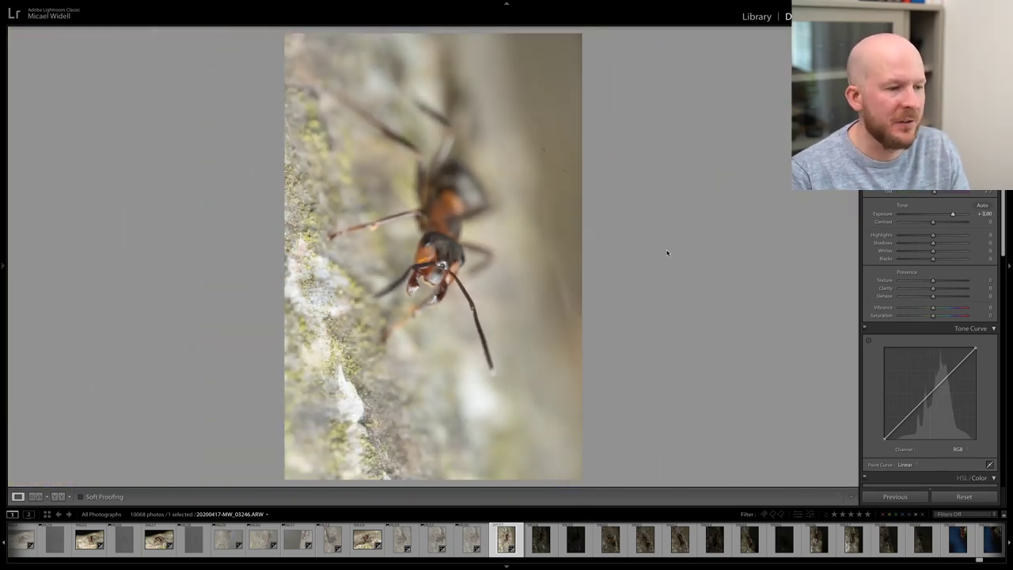
left_click(441, 277)
left_click(423, 279)
key("x")
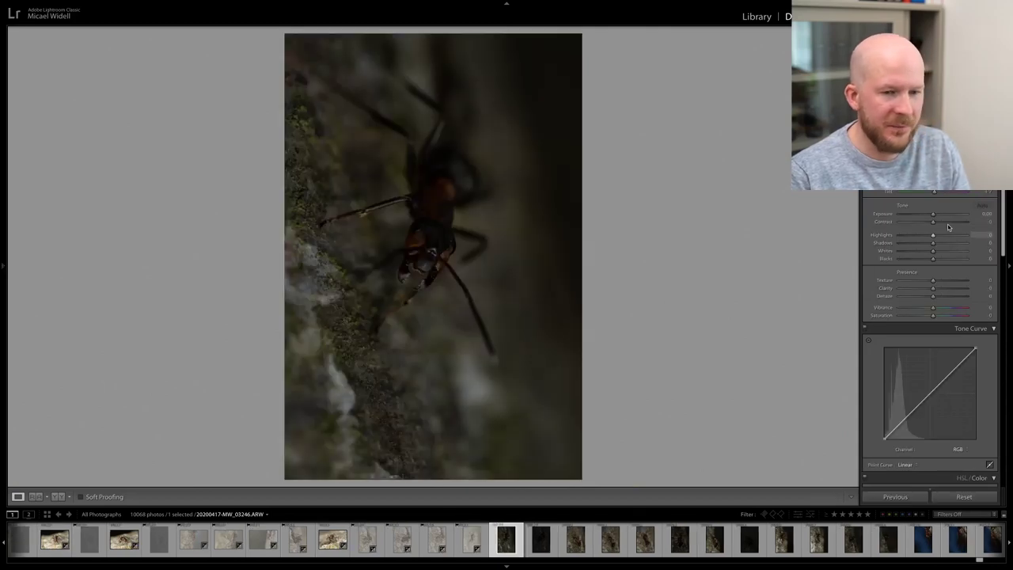
- Raise the next frame from +1.70 to +2.55, inspect it enlarged, and rotate it to landscape
left_click_drag(944, 216, 949, 215)
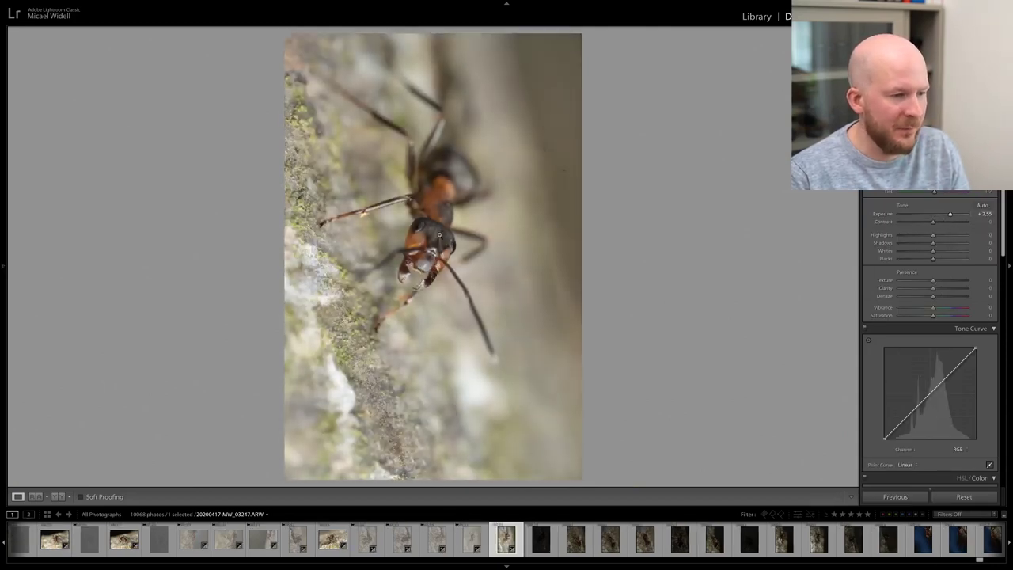
left_click(368, 249)
left_click_drag(518, 269, 466, 266)
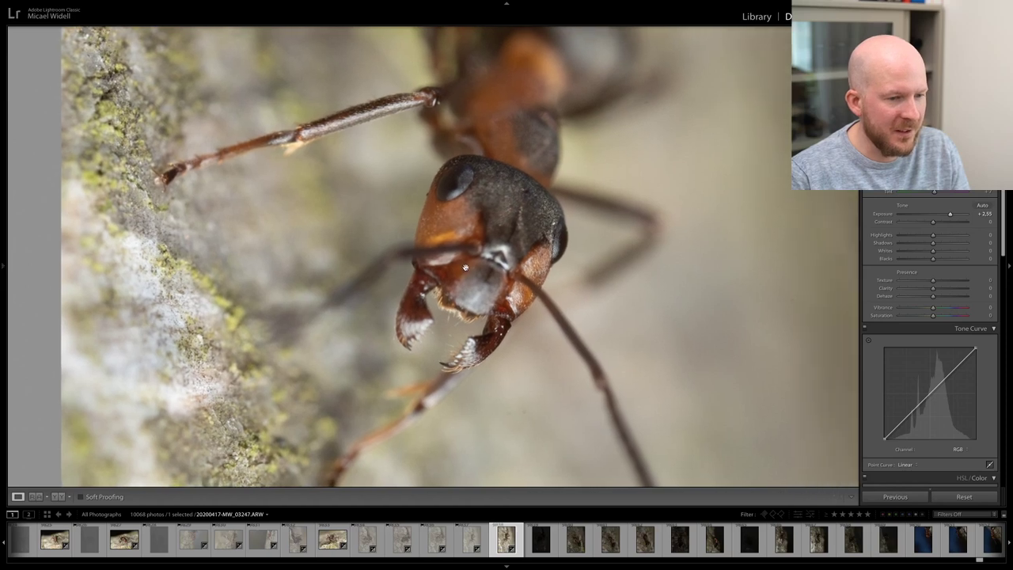
left_click_drag(475, 301, 446, 274)
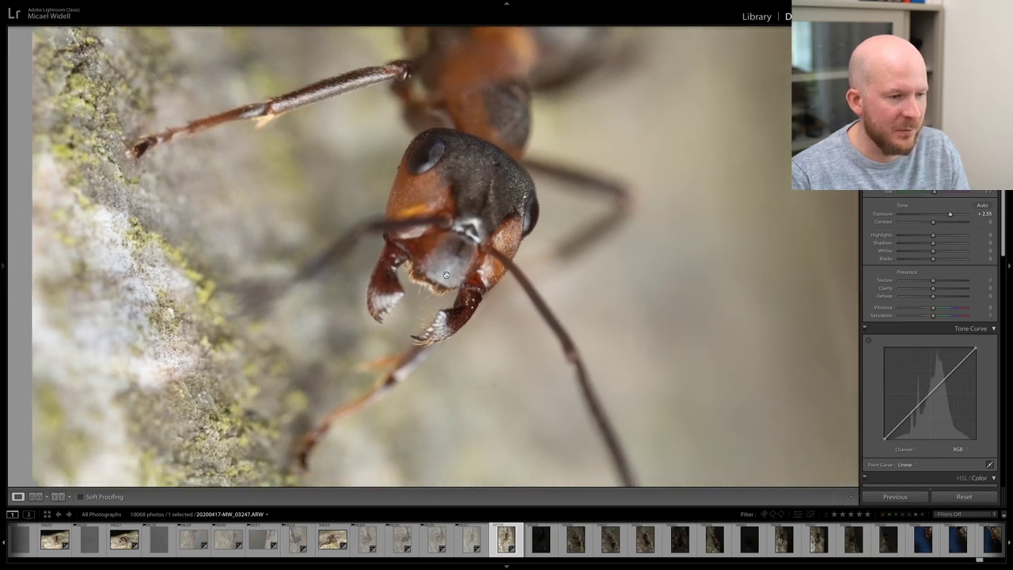
left_click(446, 274)
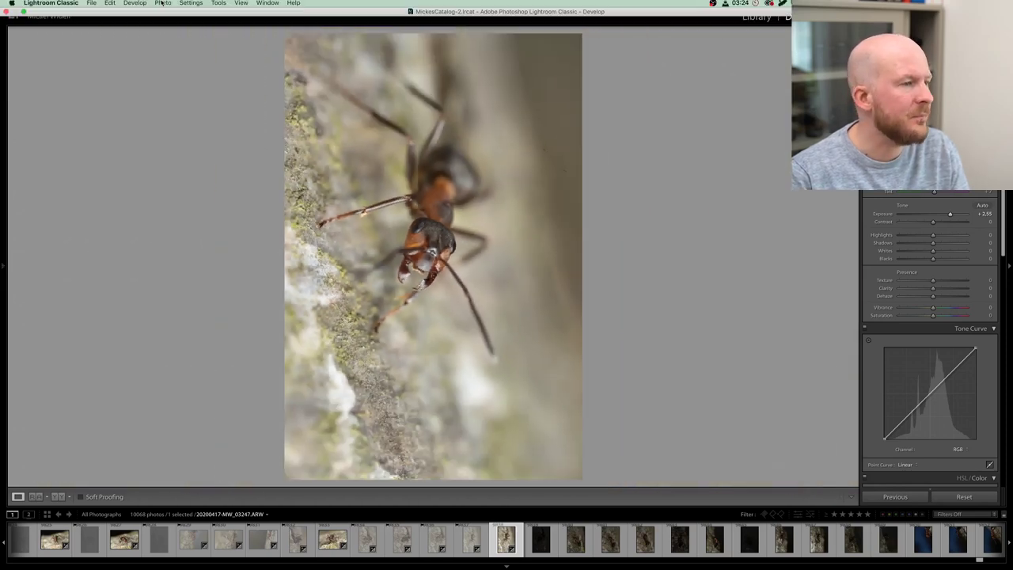
left_click(163, 5)
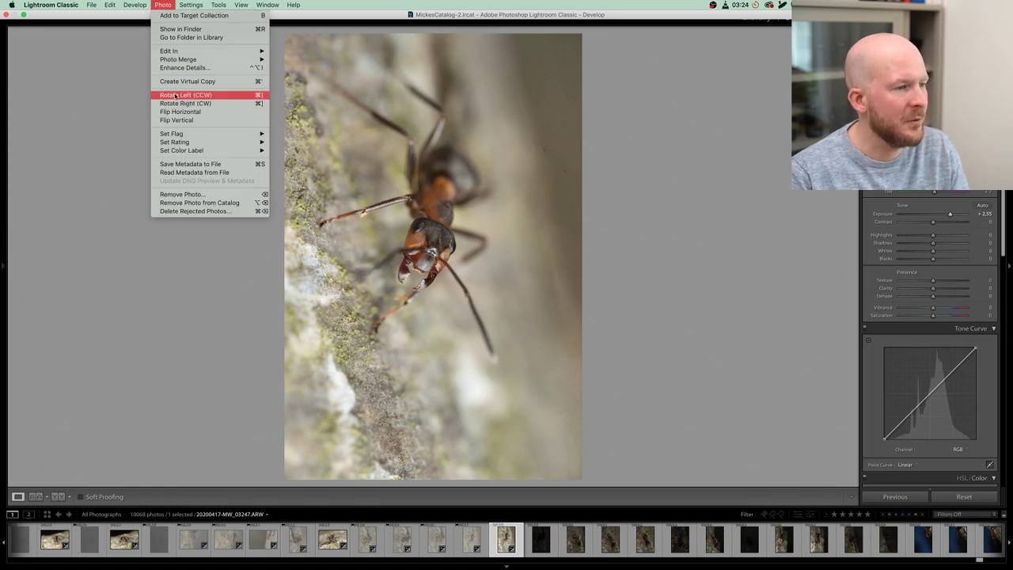
left_click(174, 104)
key("Right")
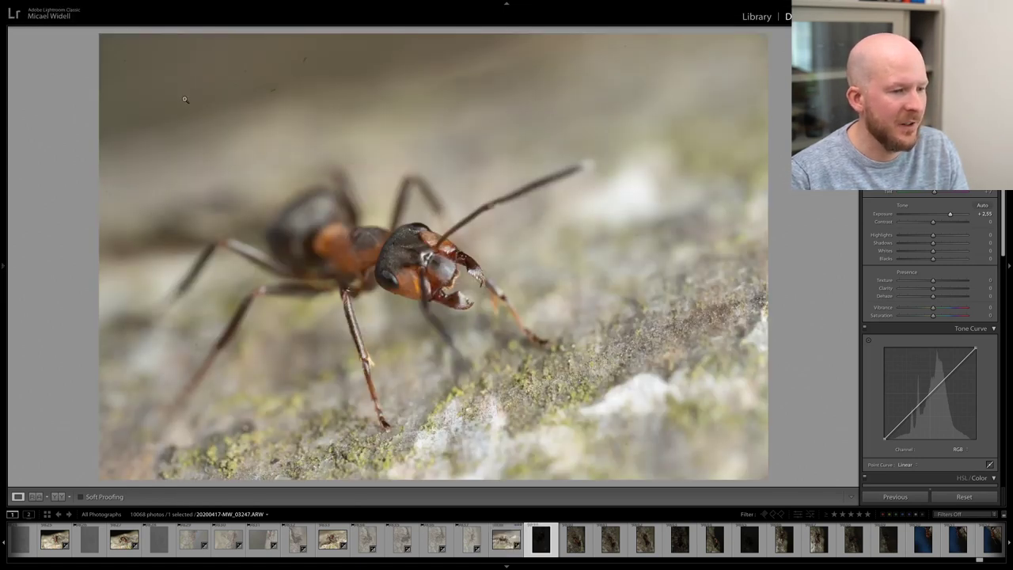
- Reject a dark frame, then brighten the next to +1.85 and rotate it counter-clockwise to landscape
key("x")
key("Right")
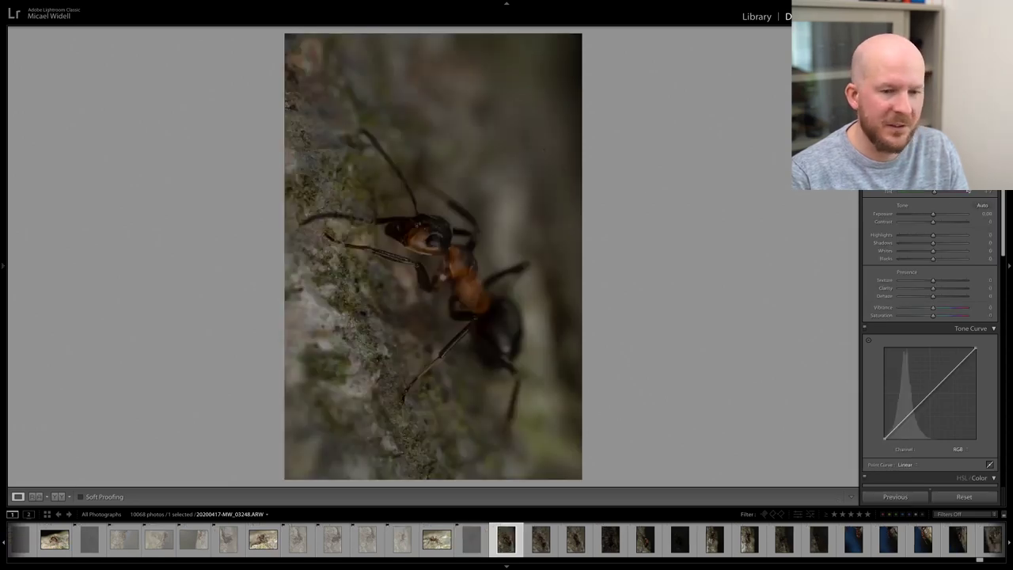
left_click_drag(933, 214, 945, 214)
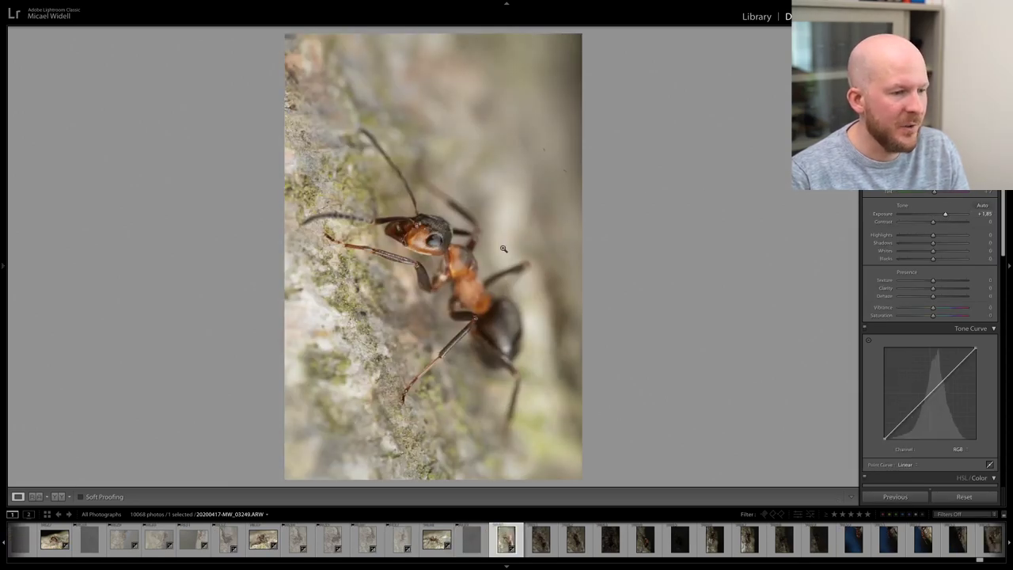
left_click(470, 269)
left_click(470, 266)
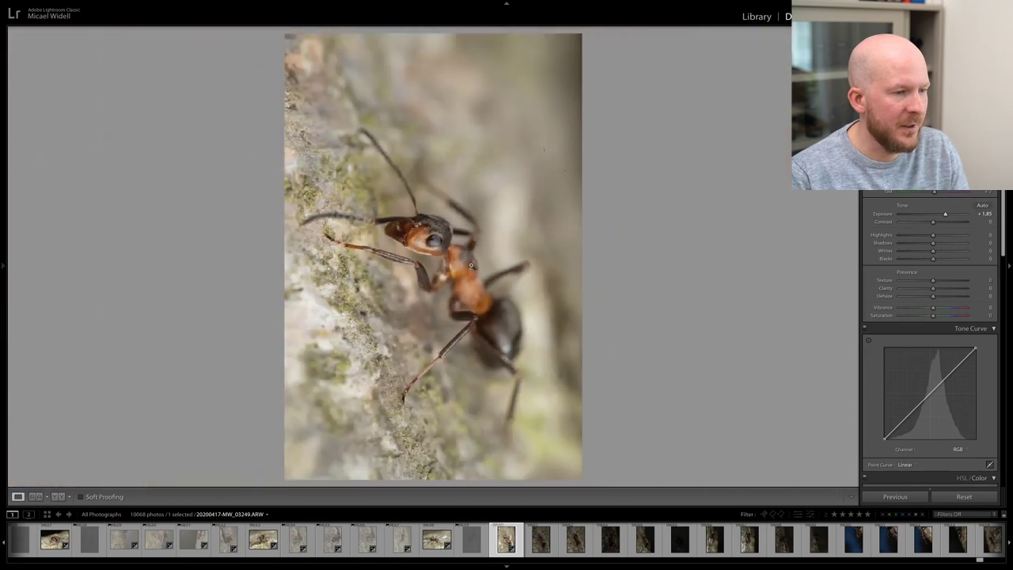
left_click(162, 5)
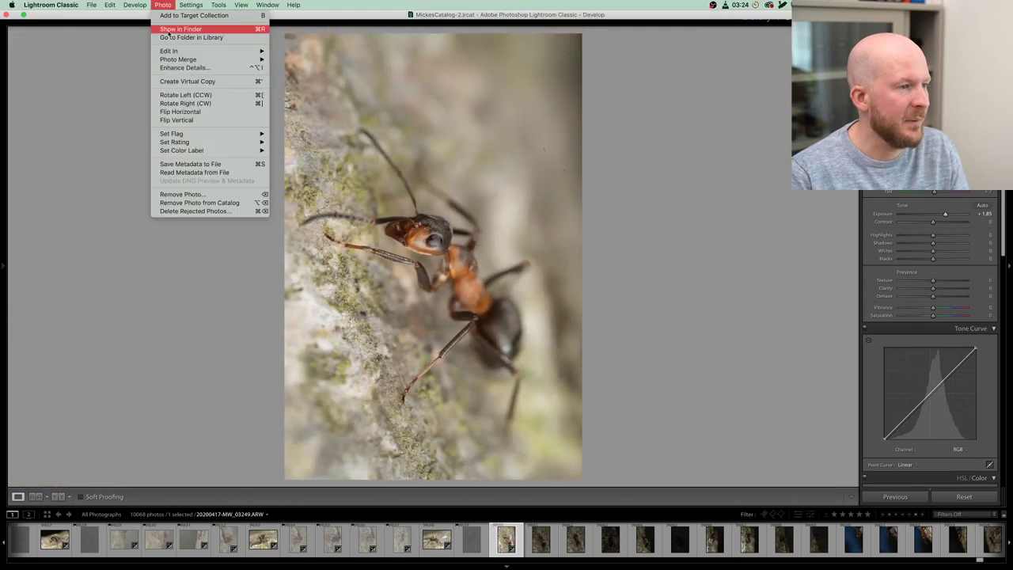
left_click(181, 95)
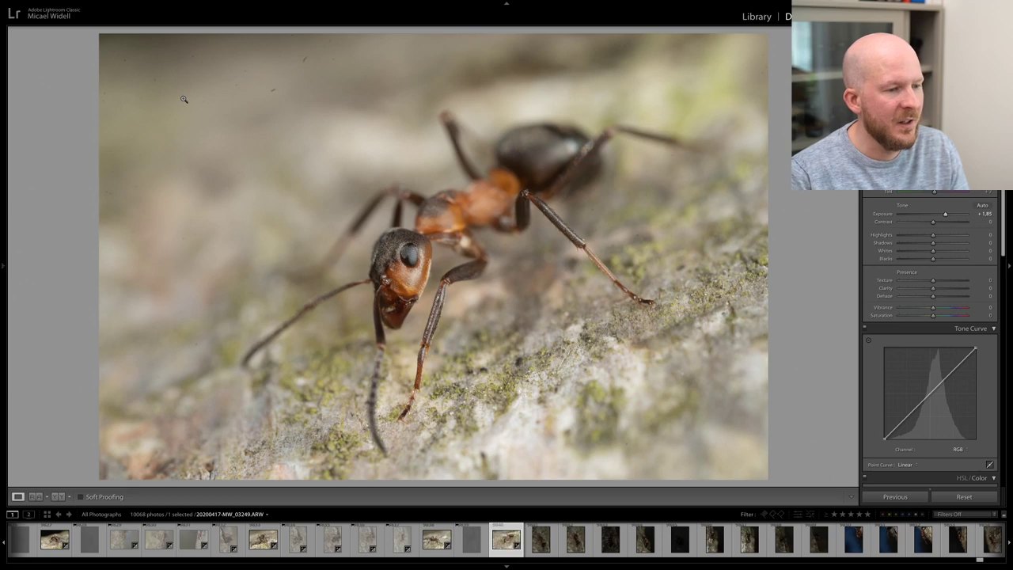
left_click(455, 261)
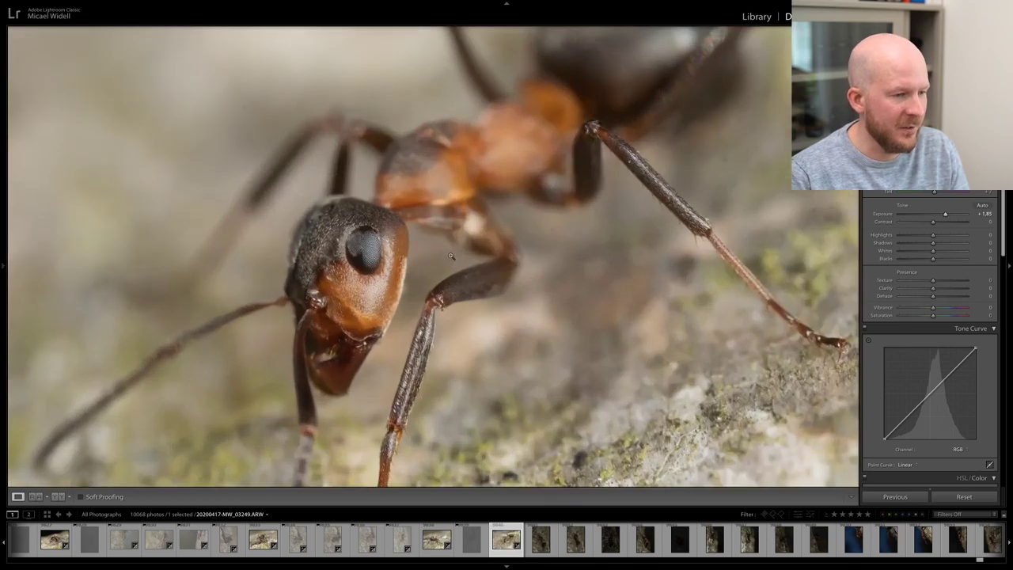
left_click(454, 261)
key("Right")
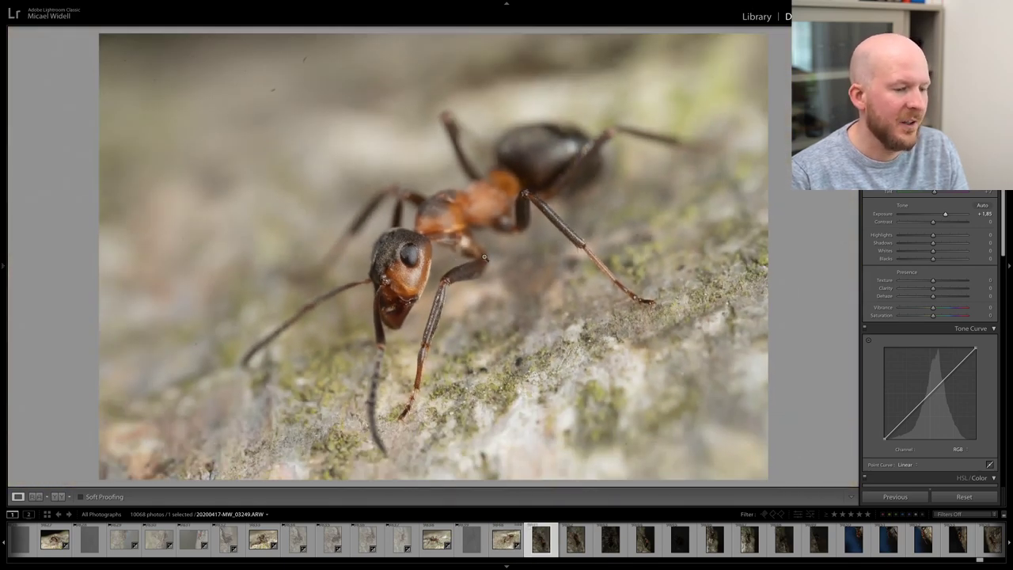
- Brighten MW_03250 to +1.70 and MW_03251 to about +2.02, rejecting both
left_click(944, 206)
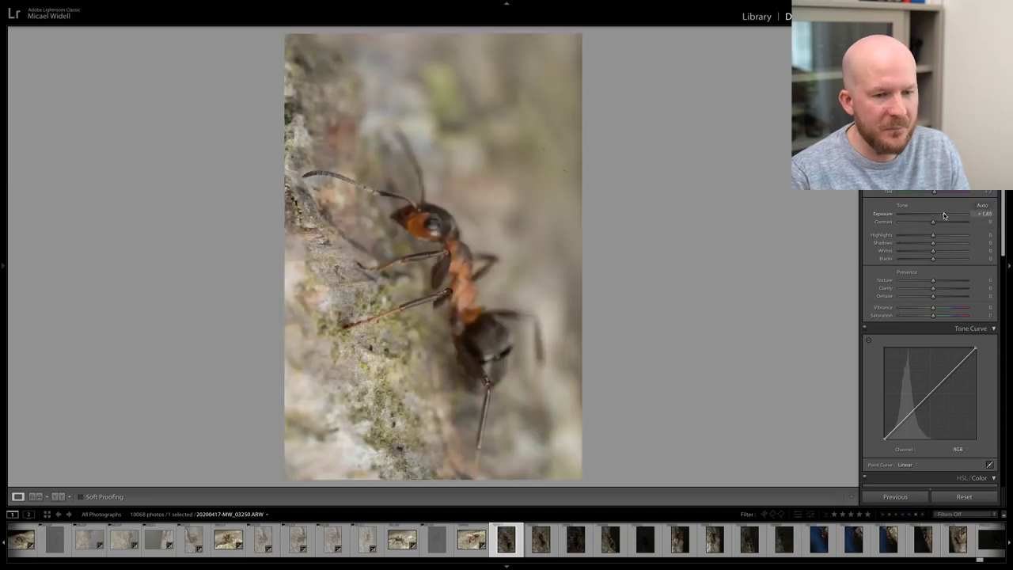
left_click(468, 261)
left_click(465, 250)
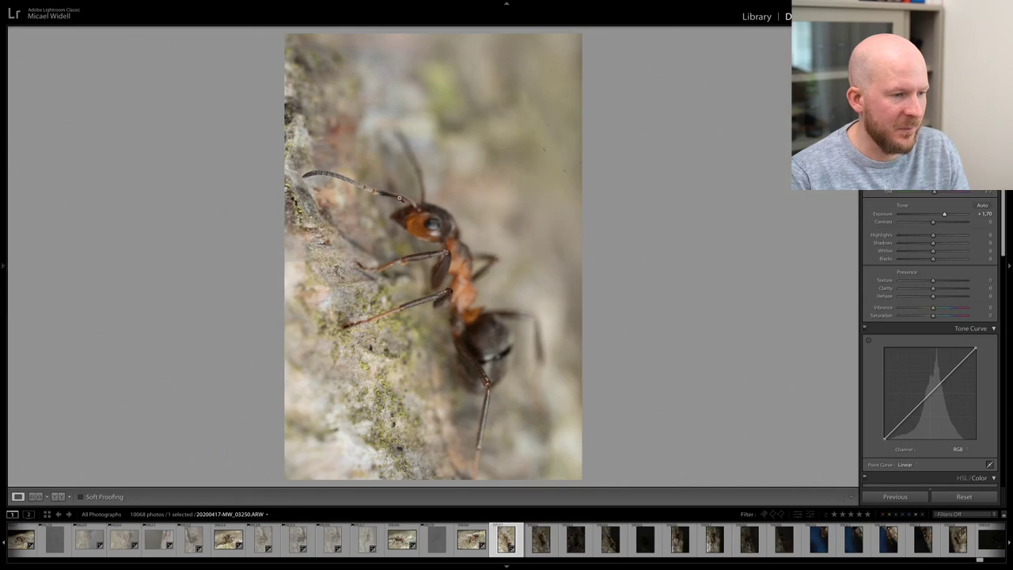
key("x")
key("Right")
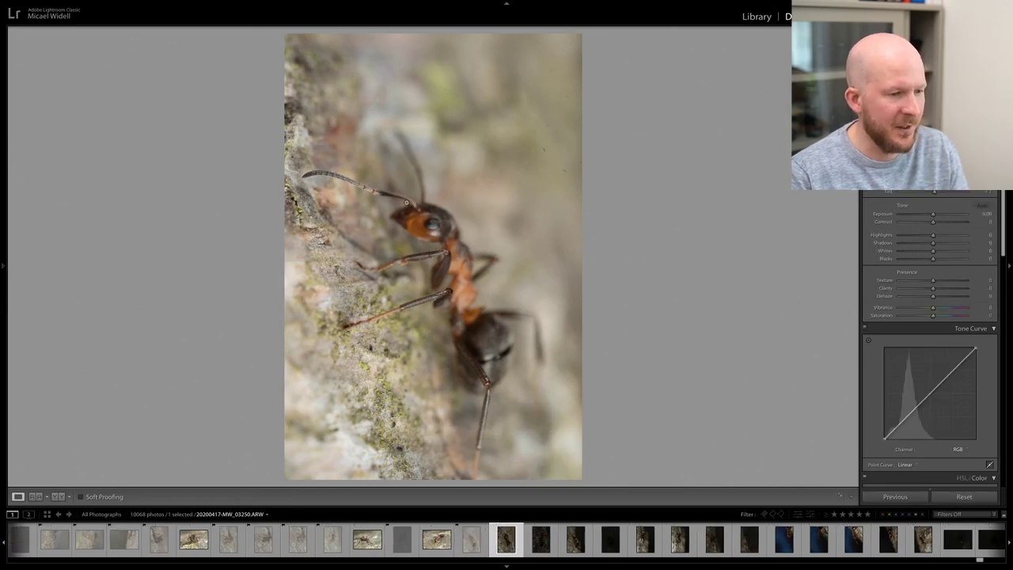
left_click(947, 215)
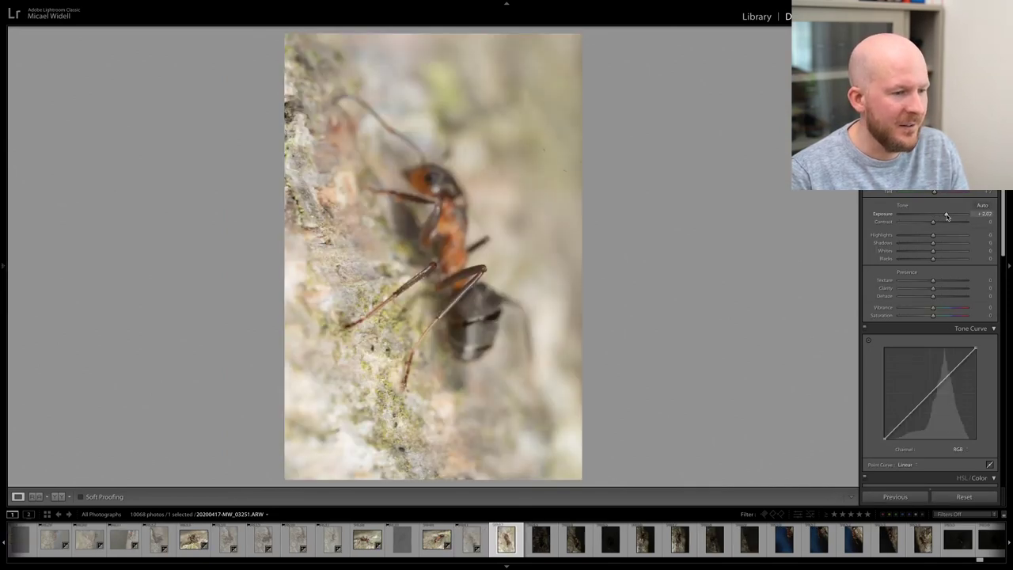
key("x")
key("Right")
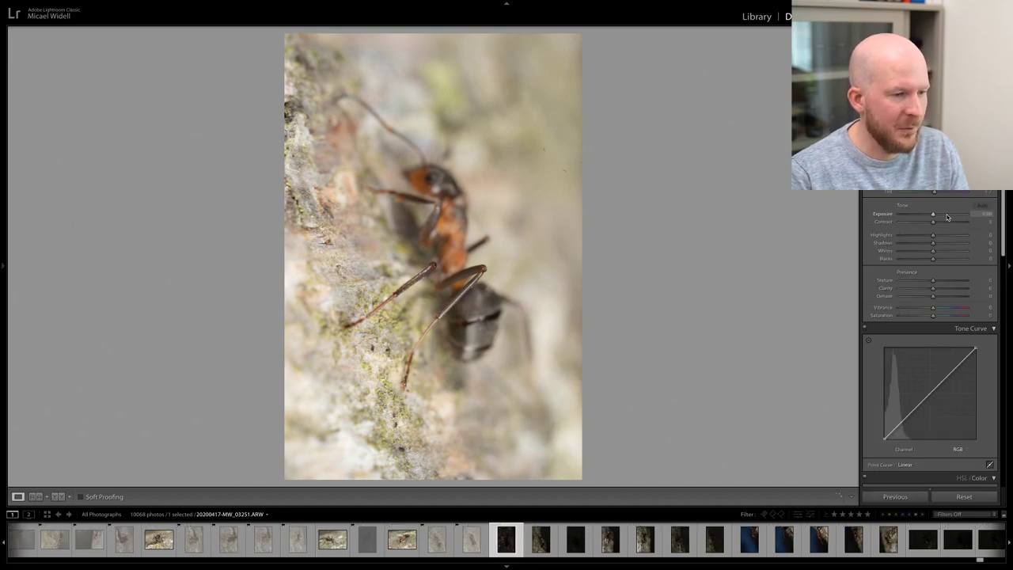
- Push MW_03252's exposure to about +3.35, then reset it to 0.00
left_click(947, 215)
left_click_drag(948, 215, 956, 215)
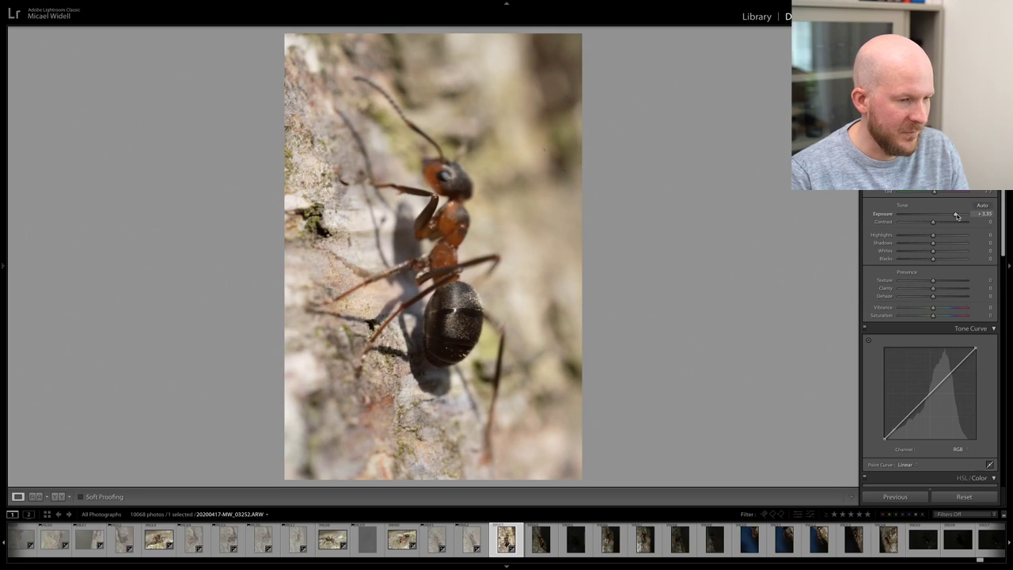
double_click(956, 215)
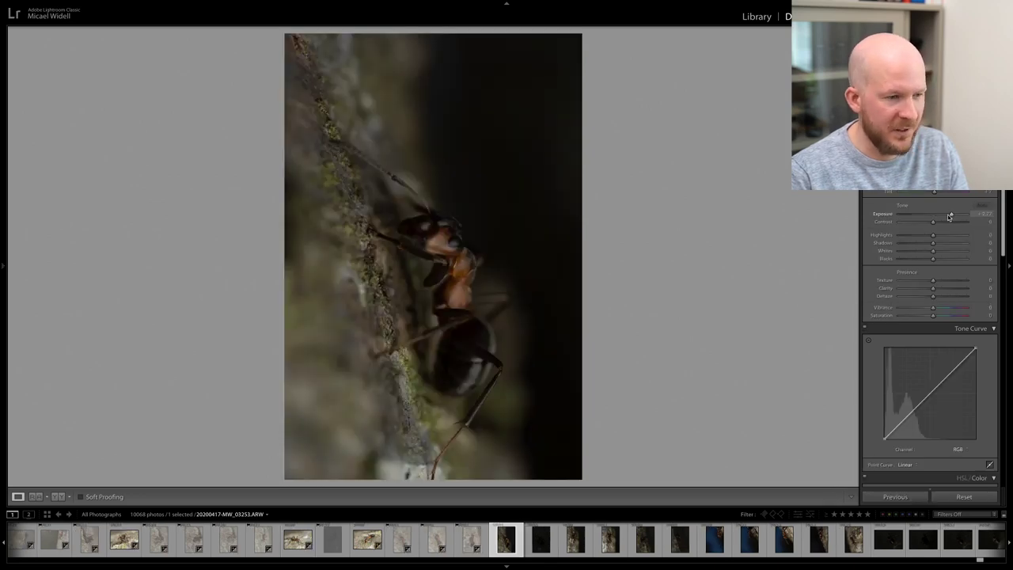
- Set the frame to about +1.40 exposure, check focus, and reject it and the next dark frame
left_click_drag(949, 216, 942, 216)
left_click(501, 287)
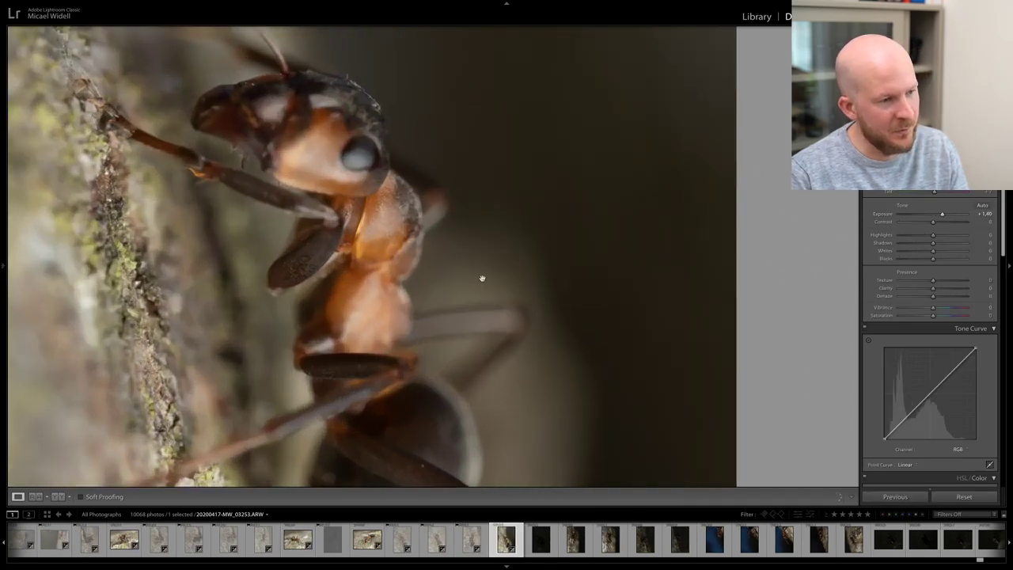
left_click(410, 280)
key("x")
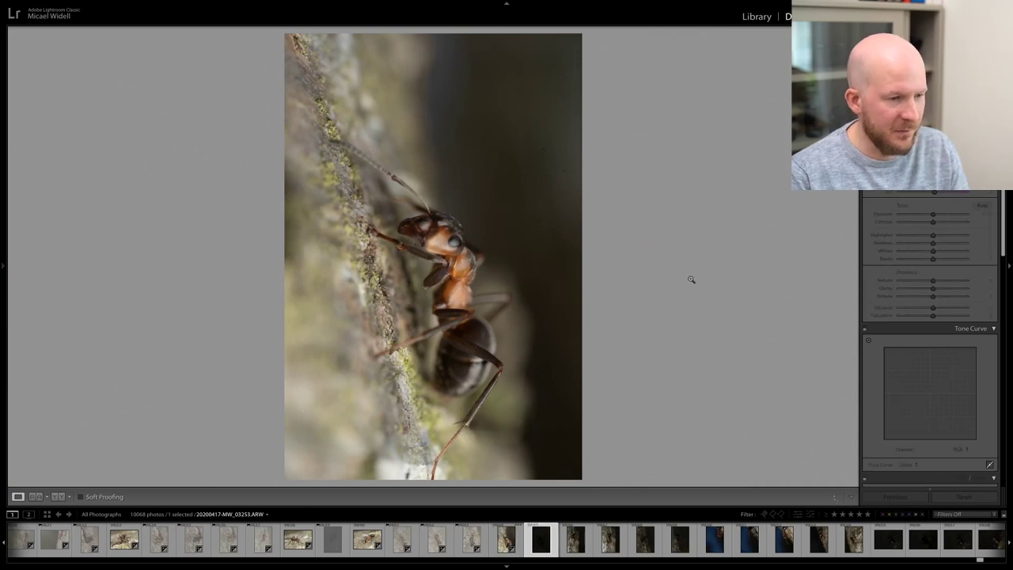
key("x")
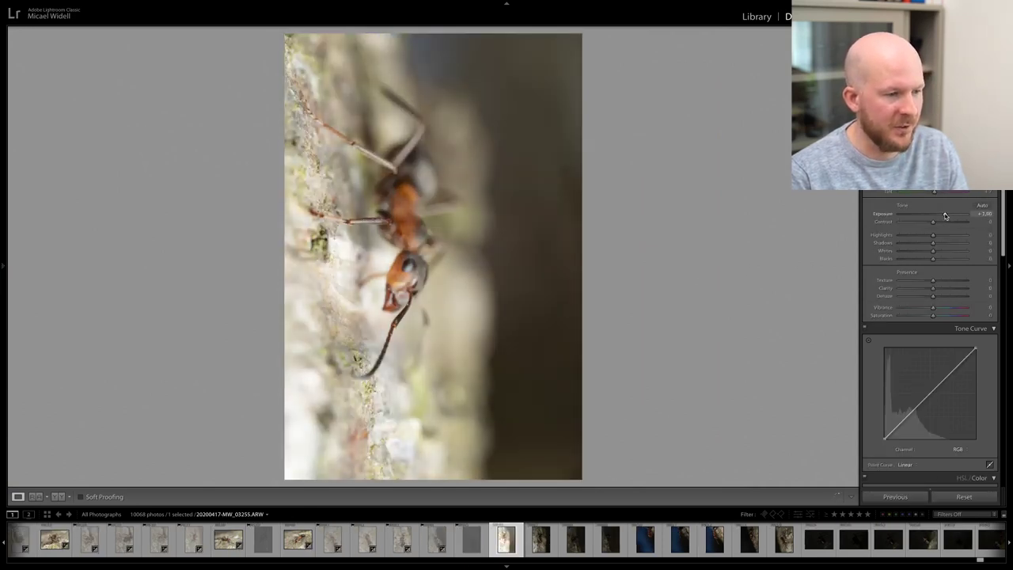
- Keep the focus-checked frame and reject the next three, including MW_03256, reaching MW_03258
left_click(405, 247)
left_click(405, 247)
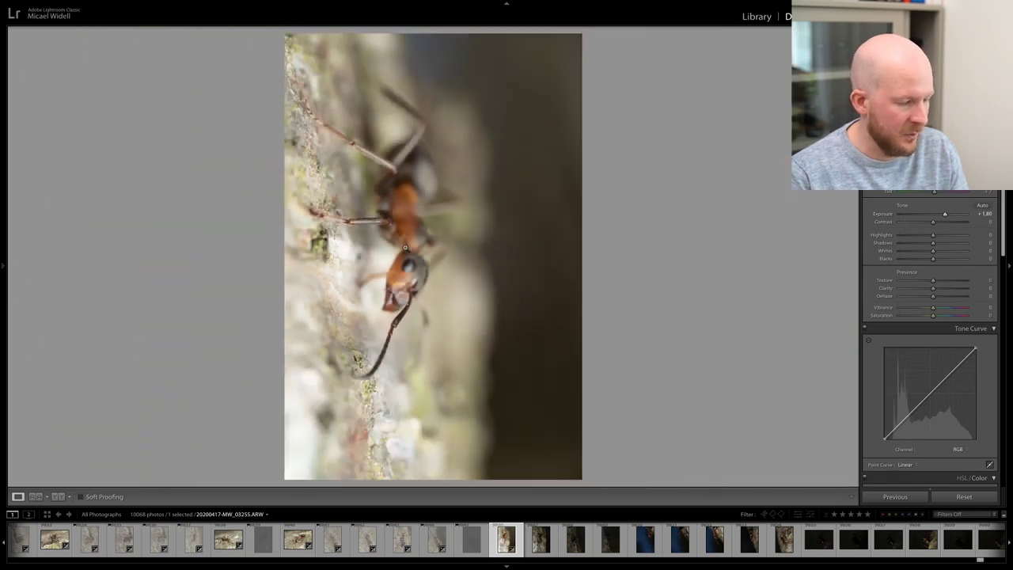
key("Right")
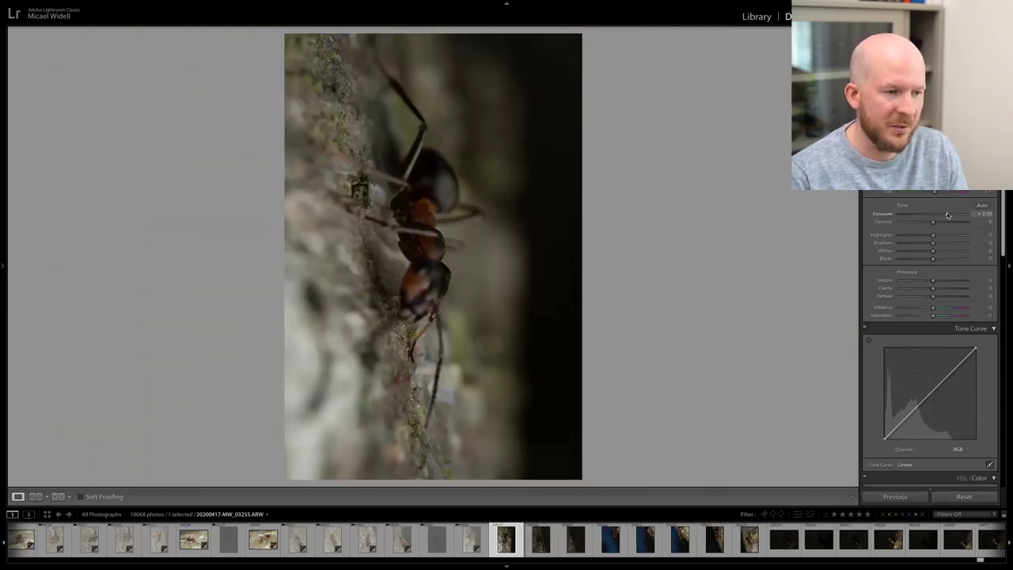
key("x")
key("Right")
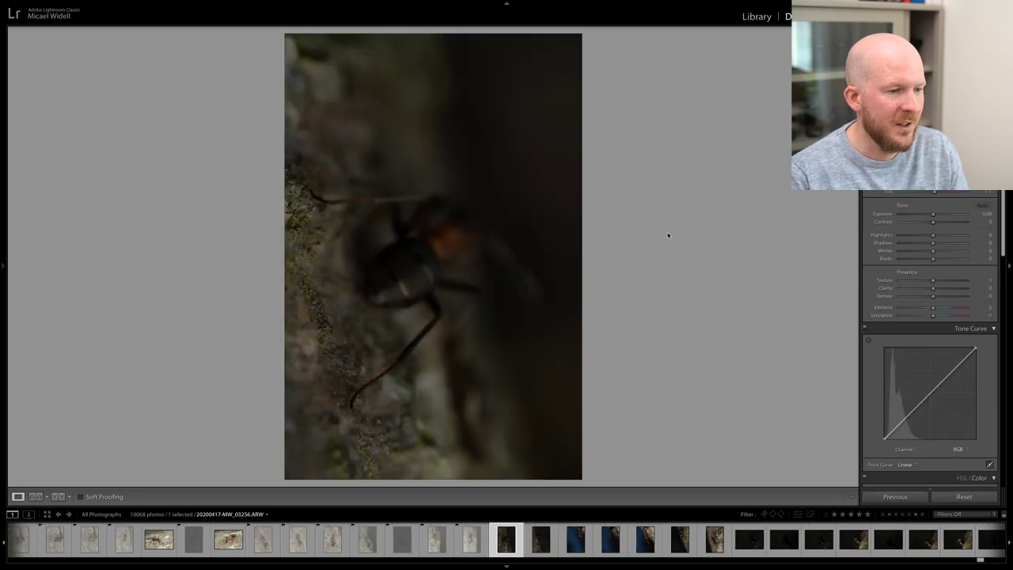
key("x")
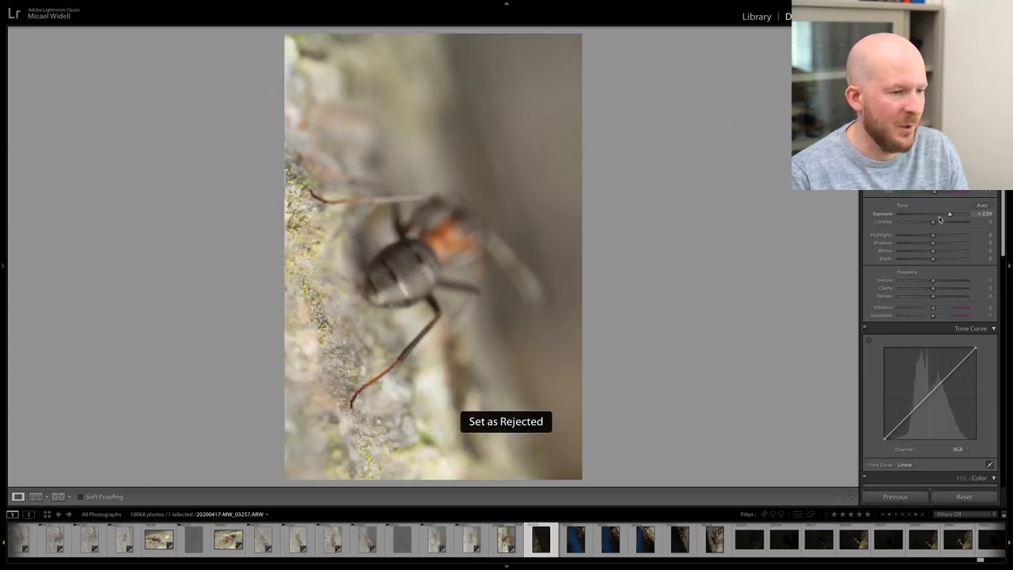
key("Right")
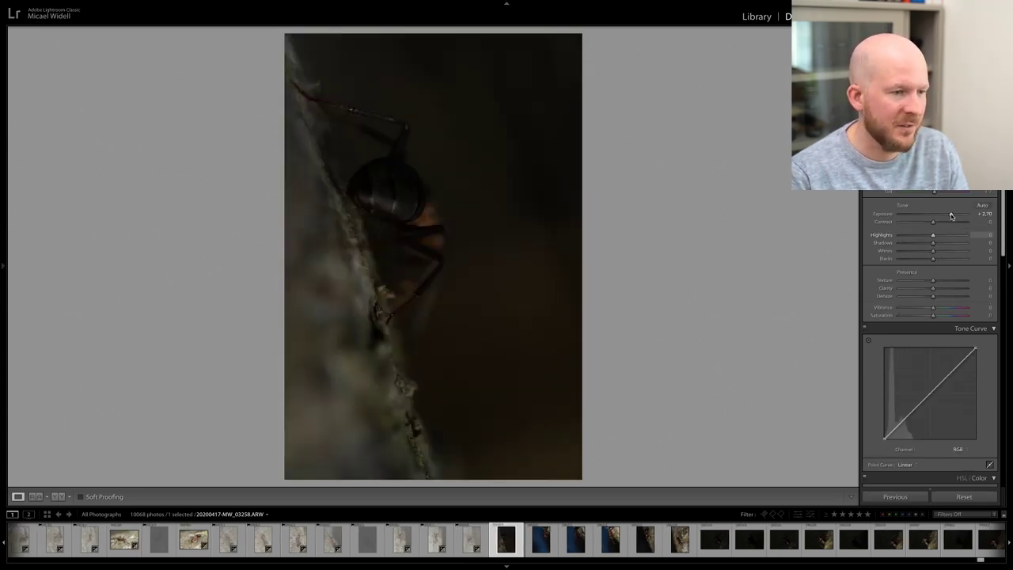
key("x")
key("Right")
key("Right")
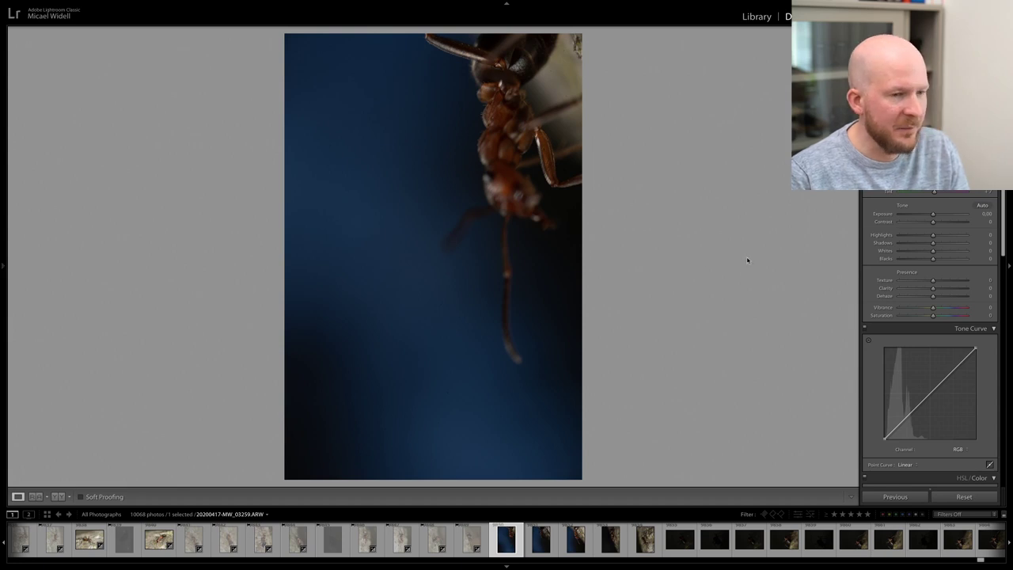
- Brighten frames to +2.30 and +2.10 and reject them, then keep one at +1.80
left_click_drag(958, 215, 947, 215)
key("x")
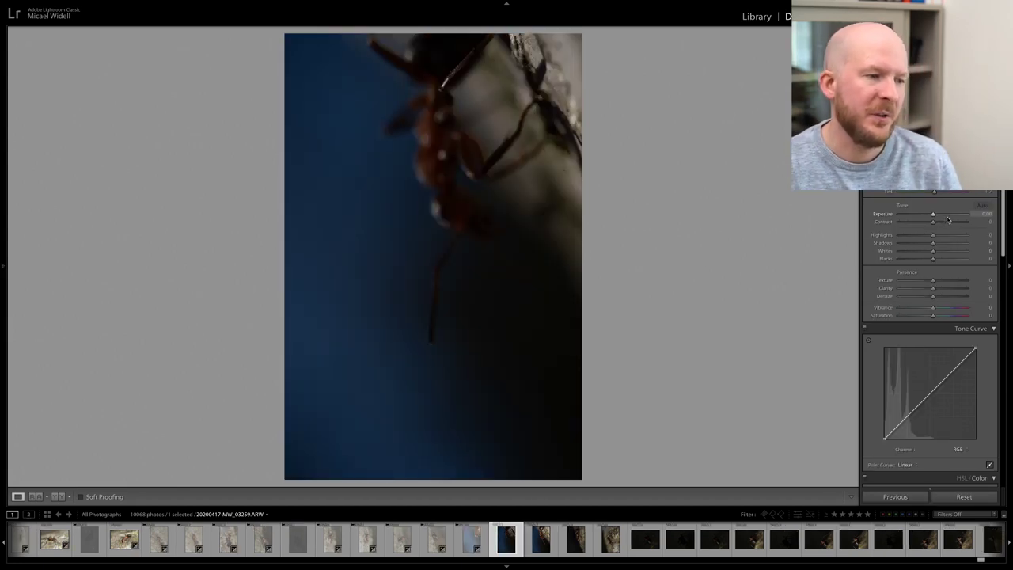
left_click(947, 216)
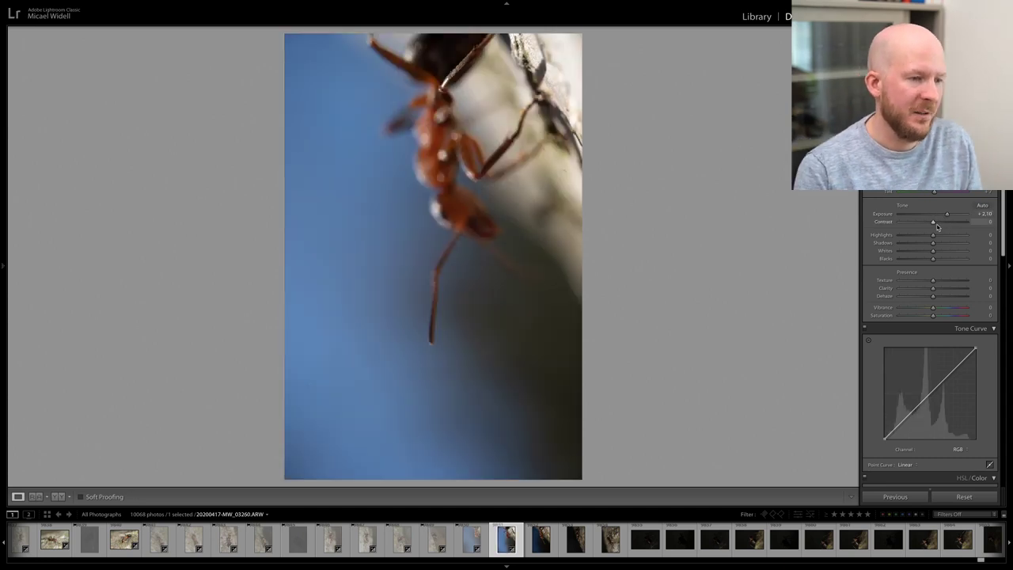
key("x")
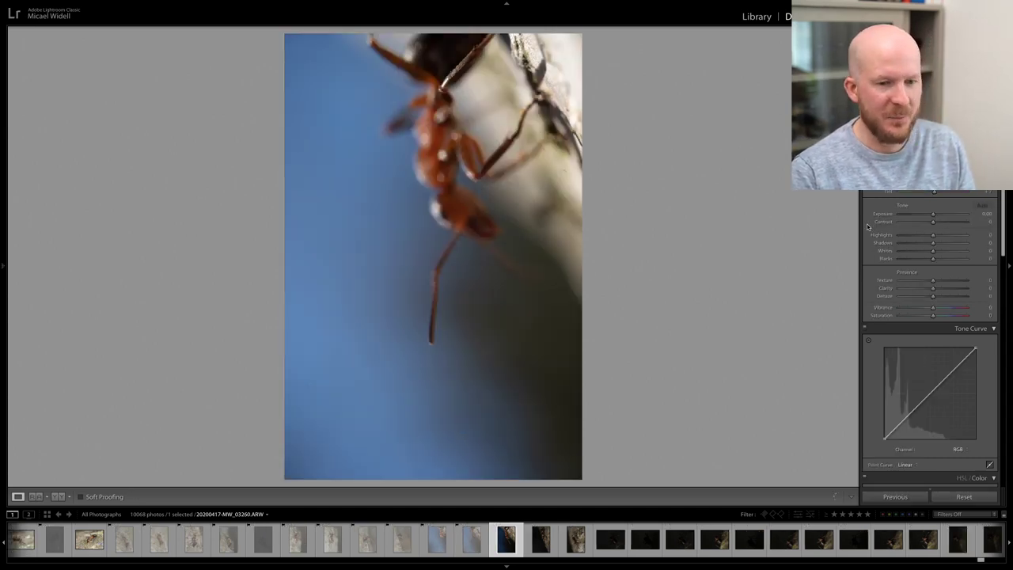
left_click(944, 215)
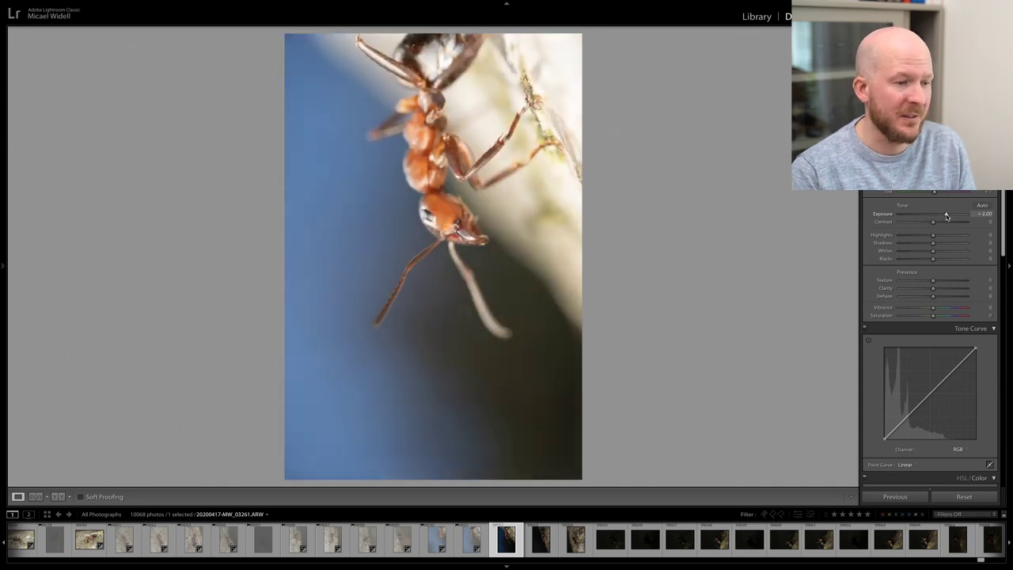
key("Right")
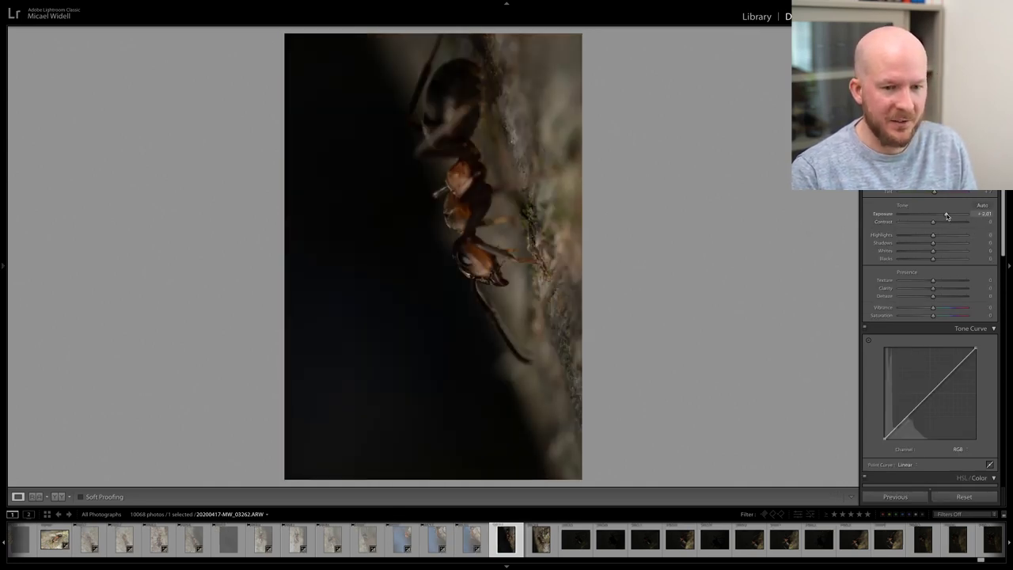
- Raise the next frame to +1.80, check the ant's leg sharpness, and keep it
left_click(943, 215)
left_click(518, 261)
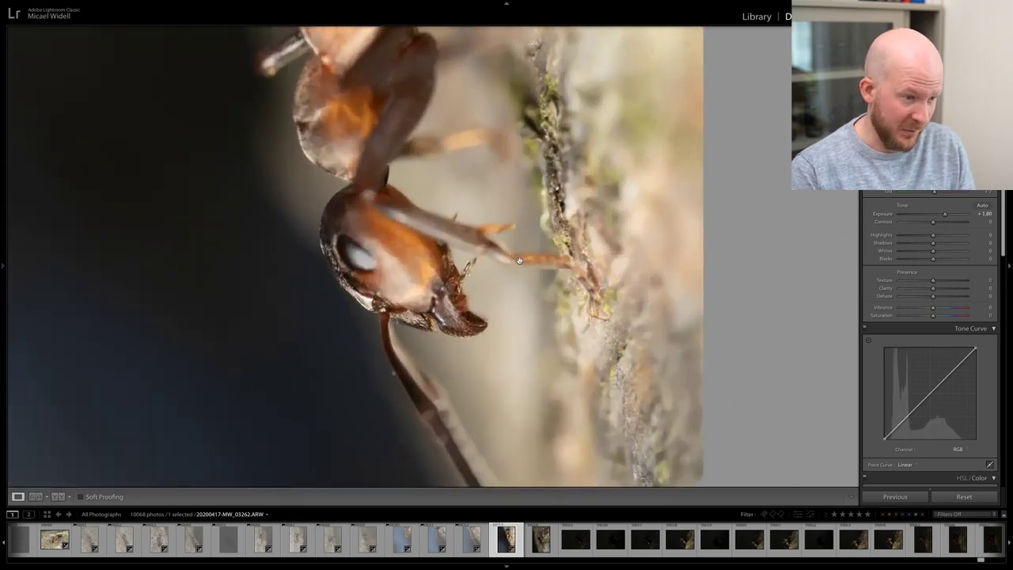
left_click(518, 261)
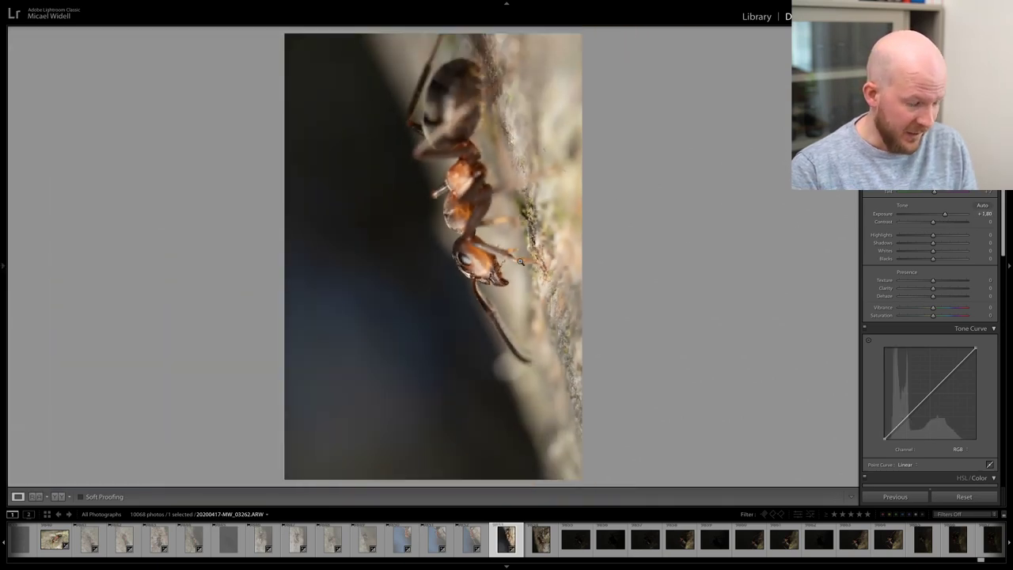
key("Right")
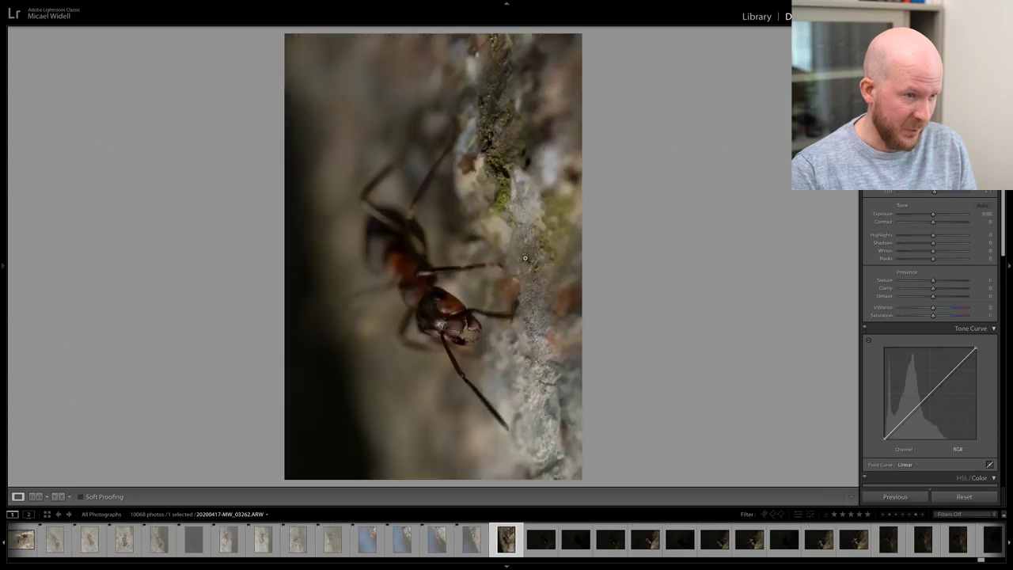
- Brighten MW_03263 to +1.50, check the ant's head, and rotate it clockwise to landscape
key("Right")
mouse_move(933, 214)
left_mouse_down()
mouse_move(952, 214)
mouse_move(942, 216)
left_mouse_up()
left_click(475, 326)
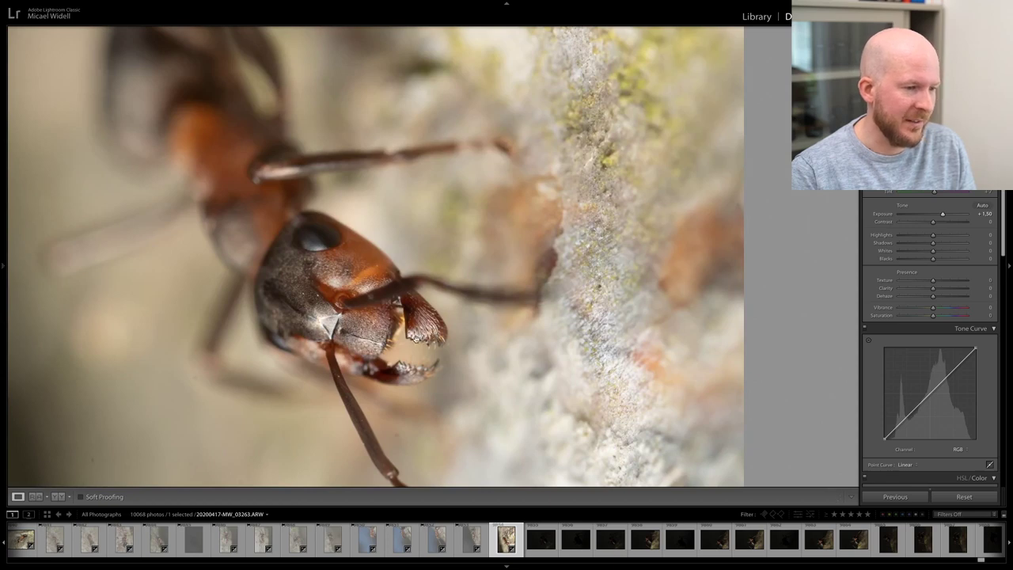
left_click(416, 339)
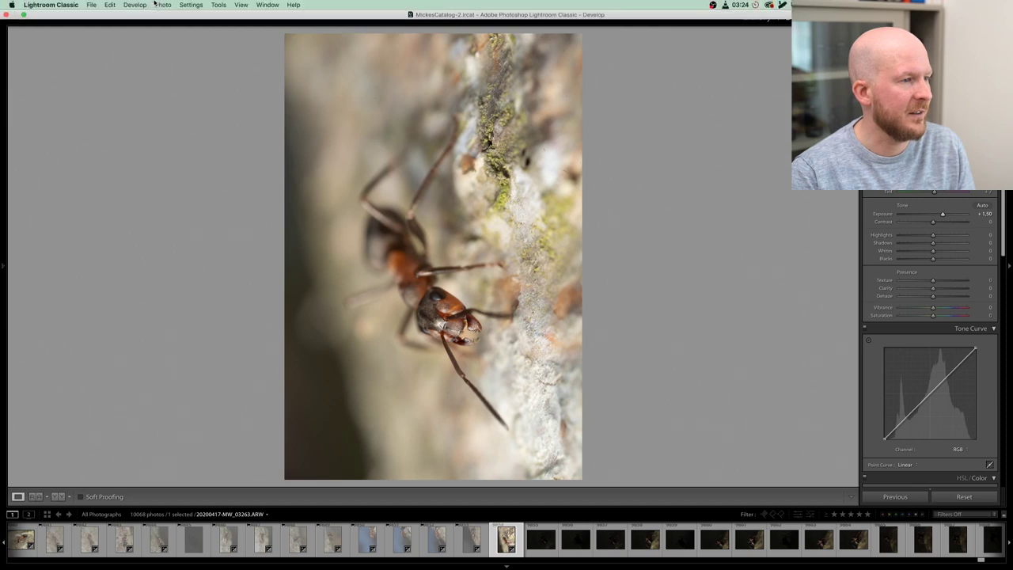
left_click(163, 4)
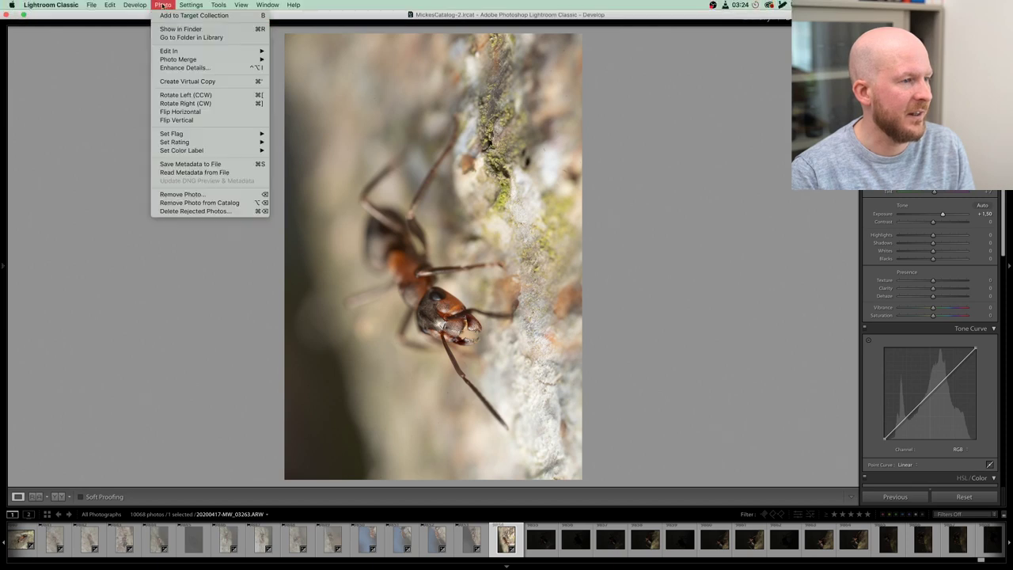
left_click(186, 103)
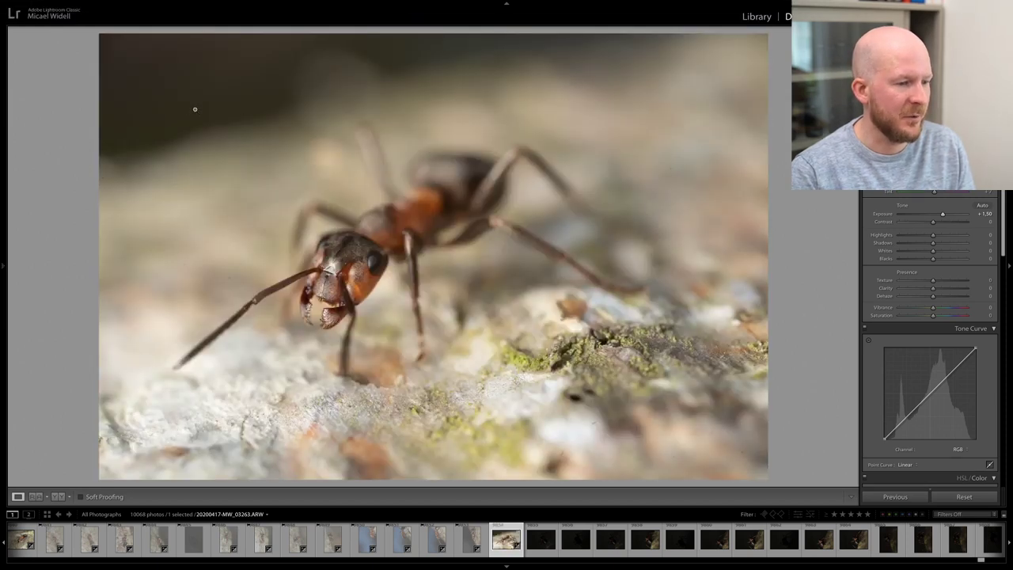
- Raise the next dark photo to about +2.80 exposure and lift shadows to about +66
key("Right")
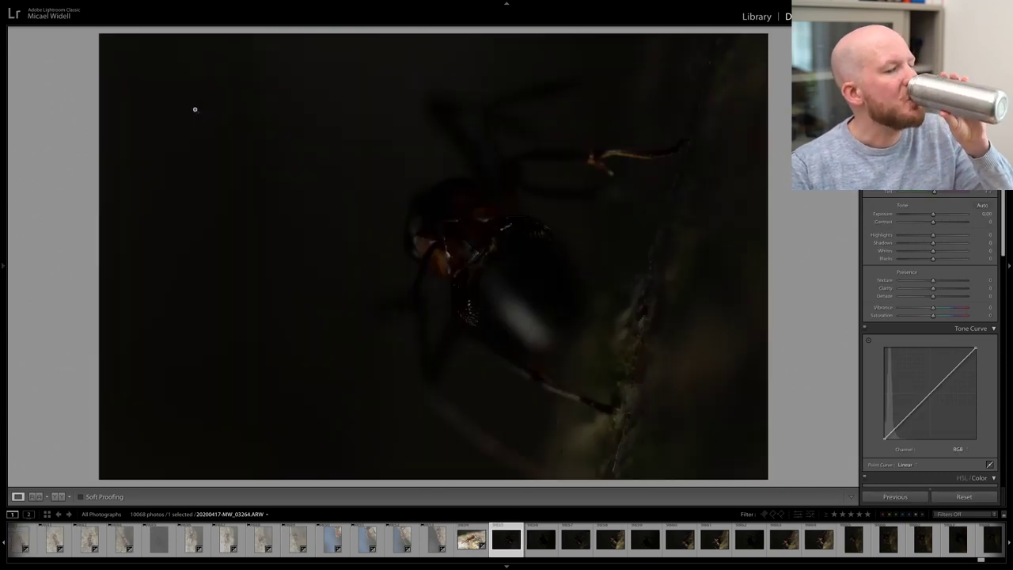
left_click_drag(933, 214, 953, 216)
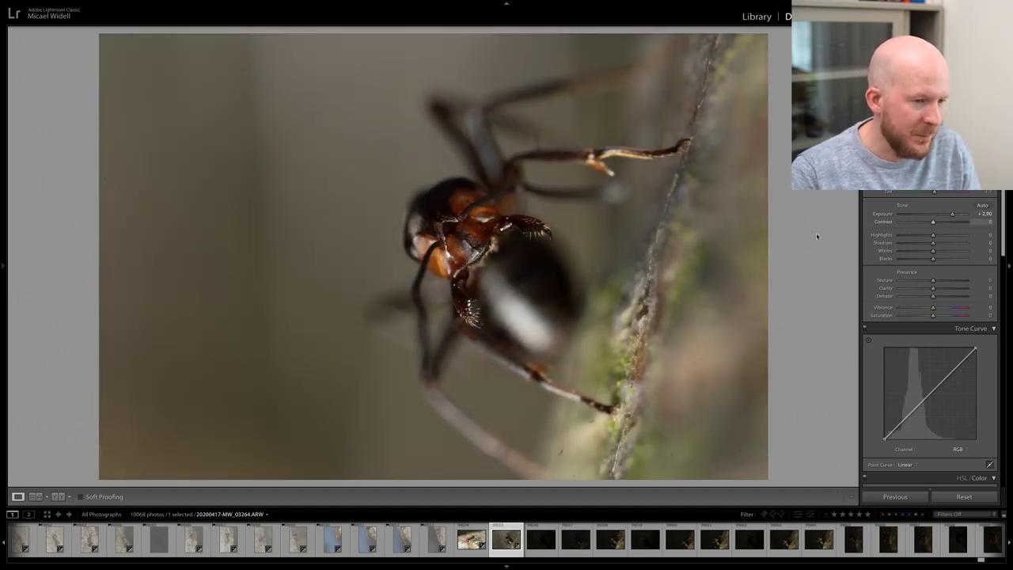
left_click(484, 302)
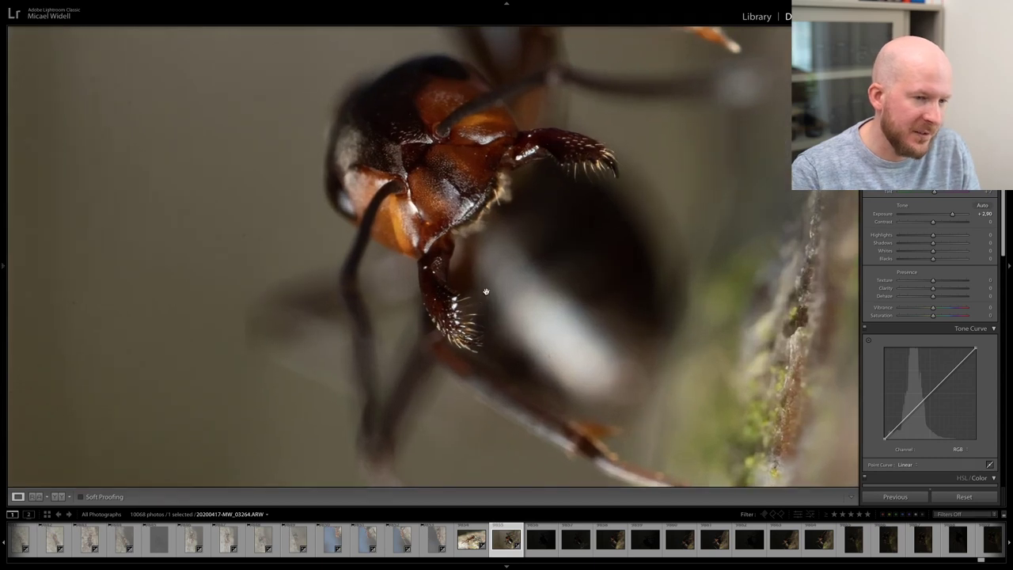
left_click(487, 290)
left_click_drag(957, 241, 962, 216)
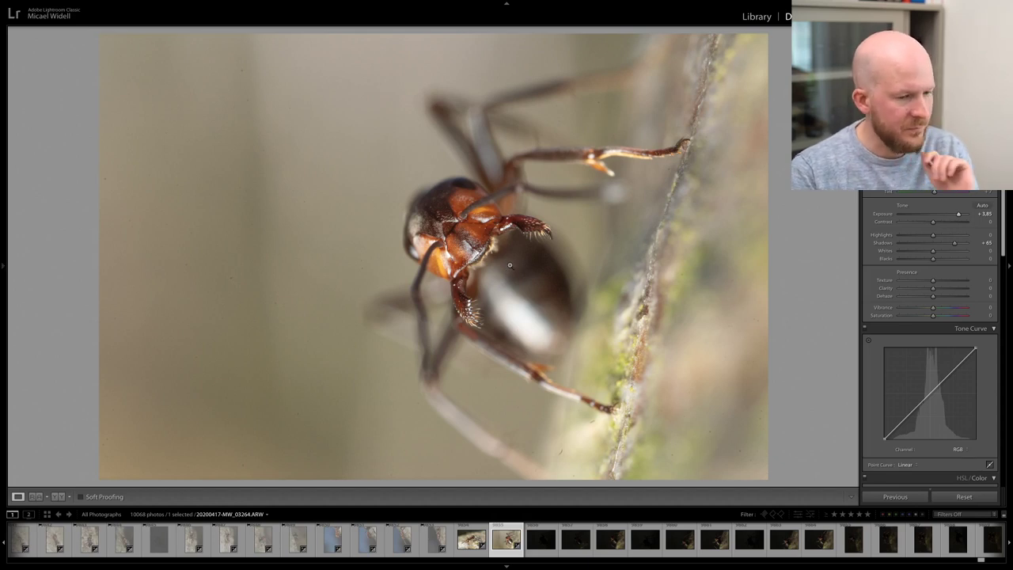
- Reject the following frames including MW_03266 and MW_03268, with MW_03269 brightened to +2.46
key("x")
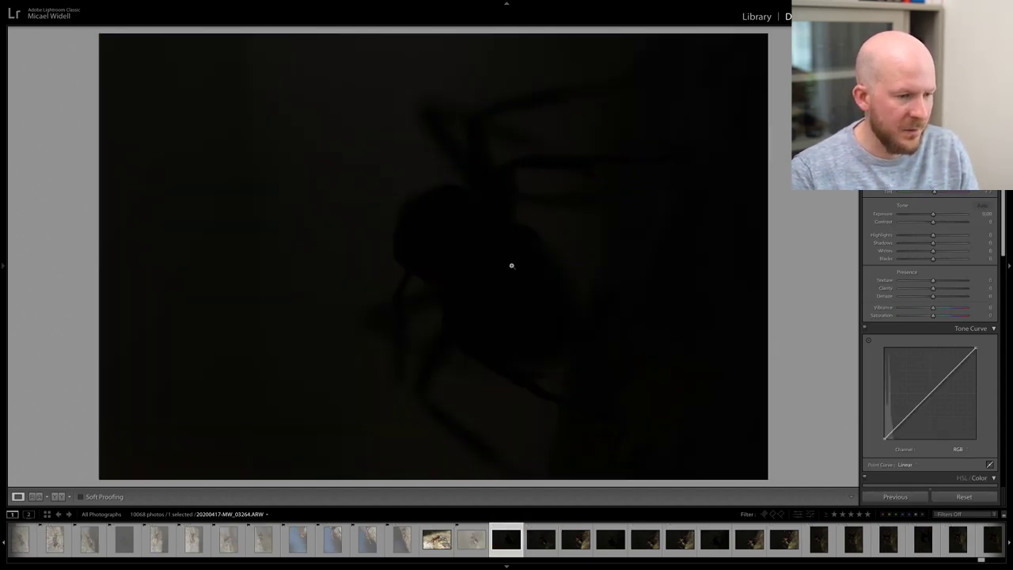
key("x")
key("x")
key("x")
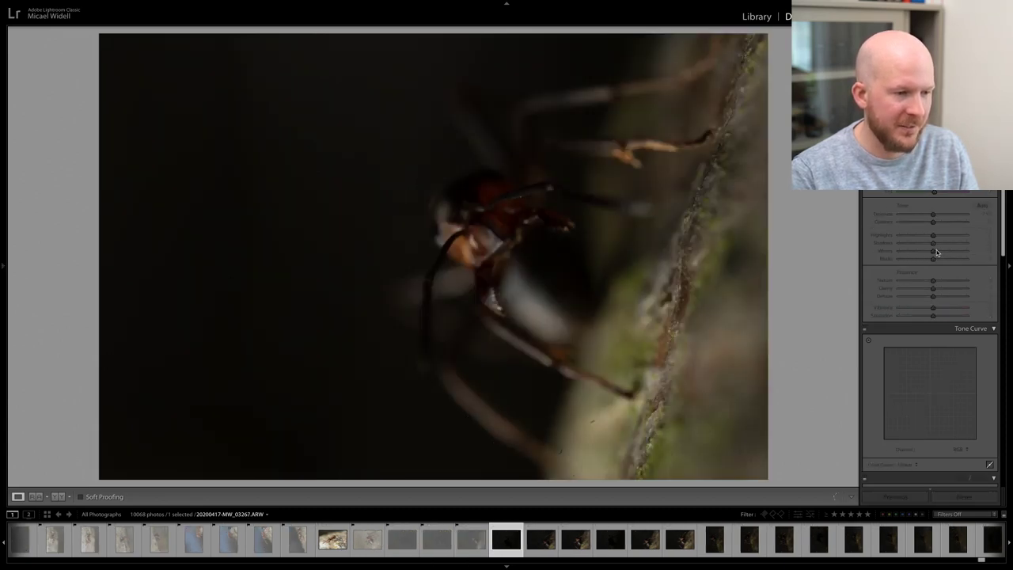
key("x")
left_click_drag(933, 214, 950, 216)
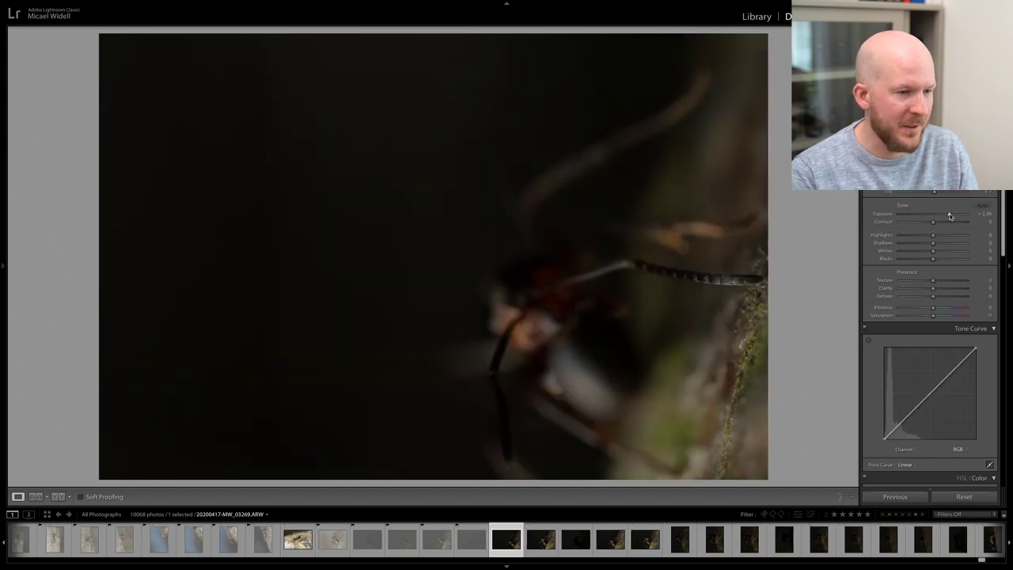
key("x")
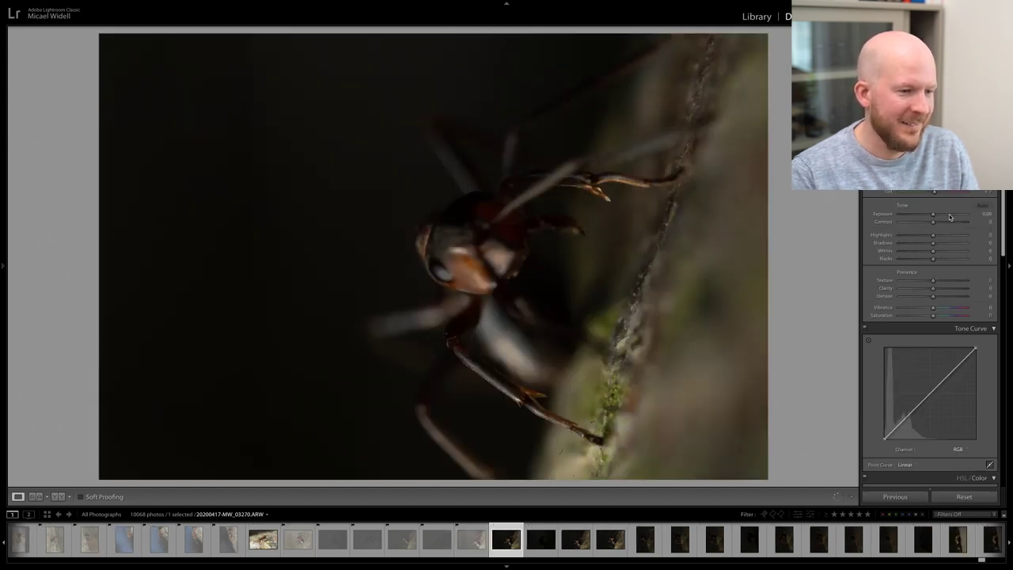
key("x")
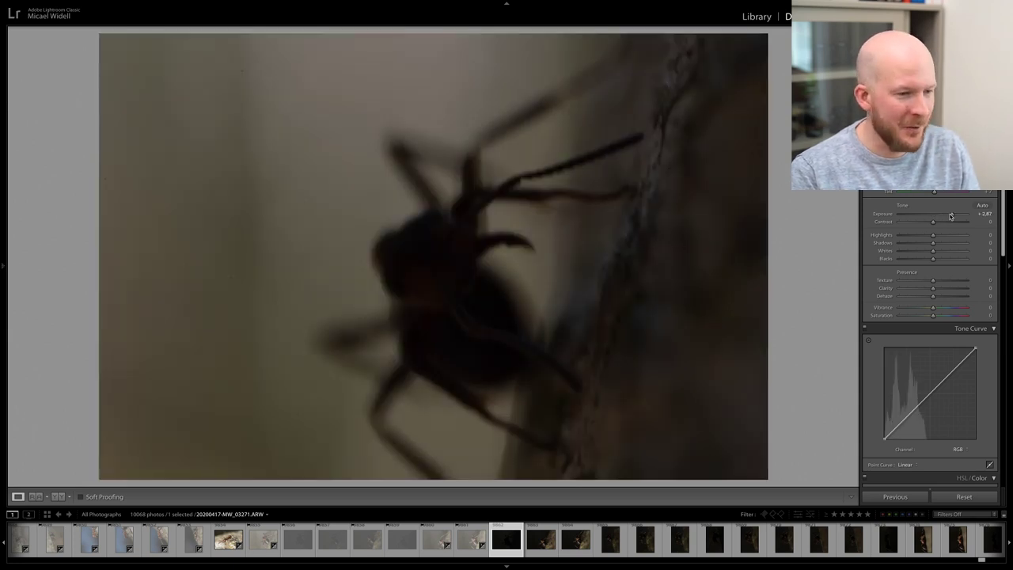
- Set MW_03272 to about +1.35 exposure and reject it, then raise MW_03273 to +1.82
key("Right")
left_click_drag(950, 215, 942, 215)
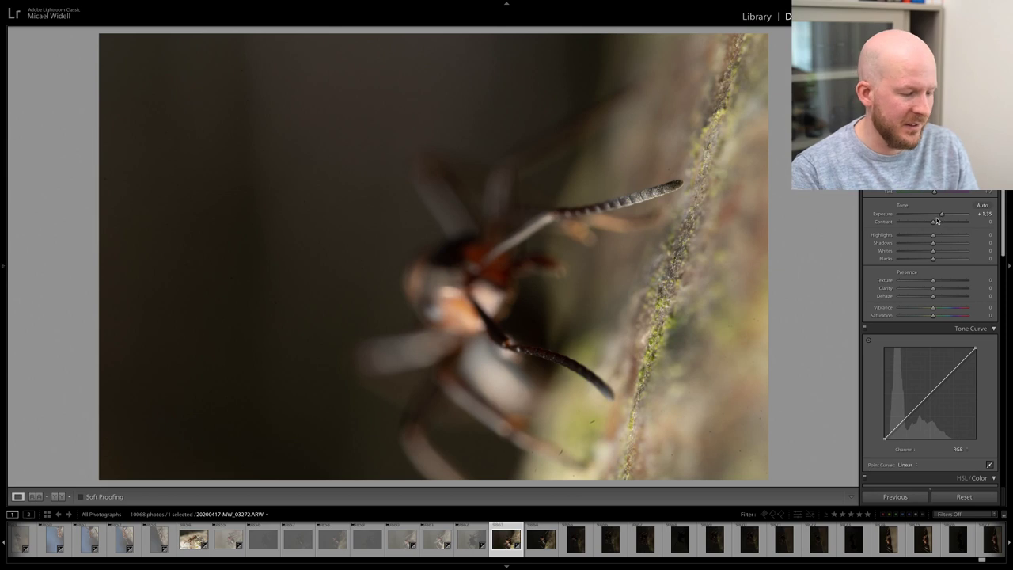
key("x")
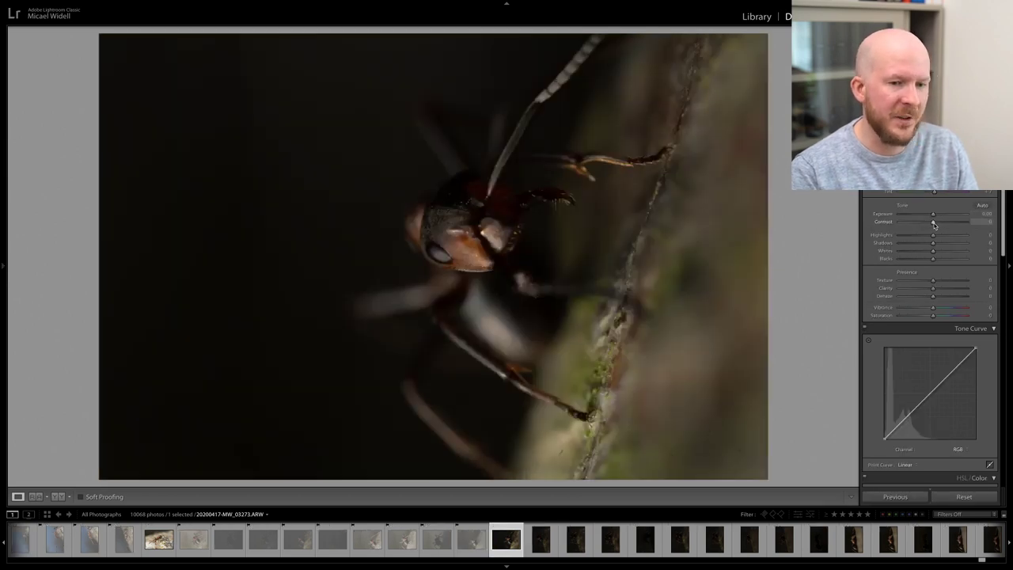
left_click_drag(933, 215, 944, 215)
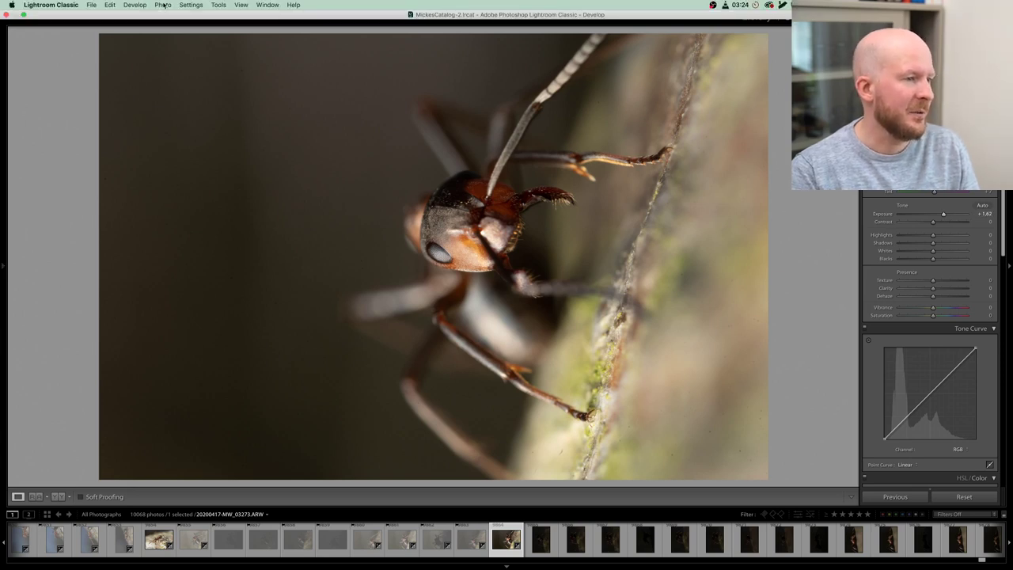
- Rotate the sharp ant portrait clockwise and check the mouth's sharpness at 1:1
left_click(163, 5)
left_click(194, 103)
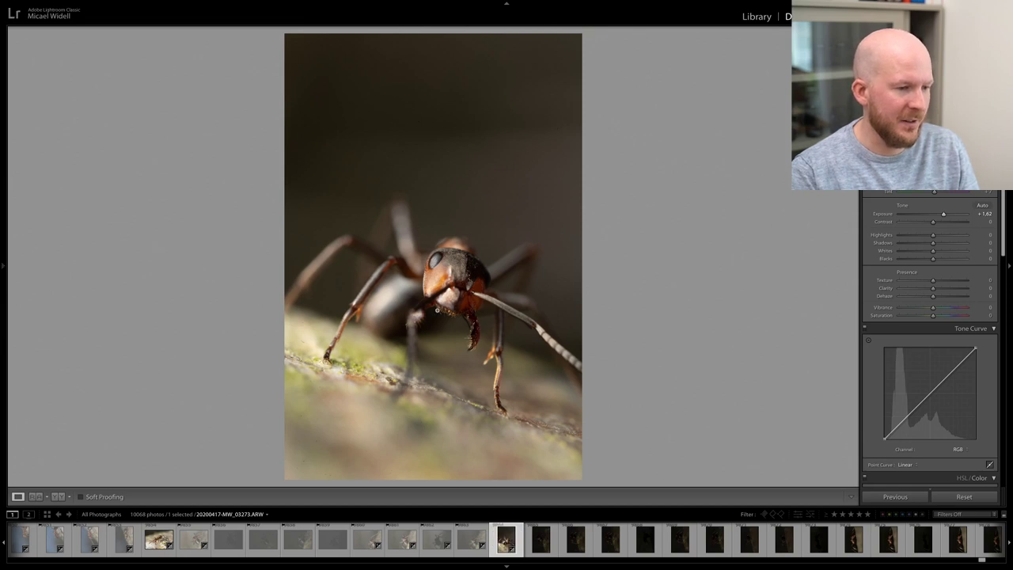
left_click(437, 310)
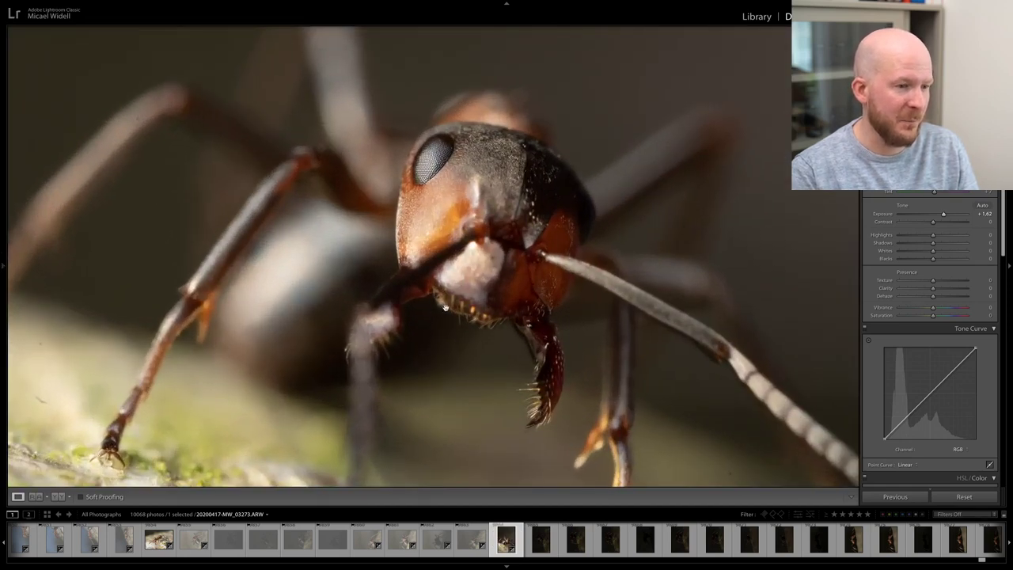
left_click(445, 303)
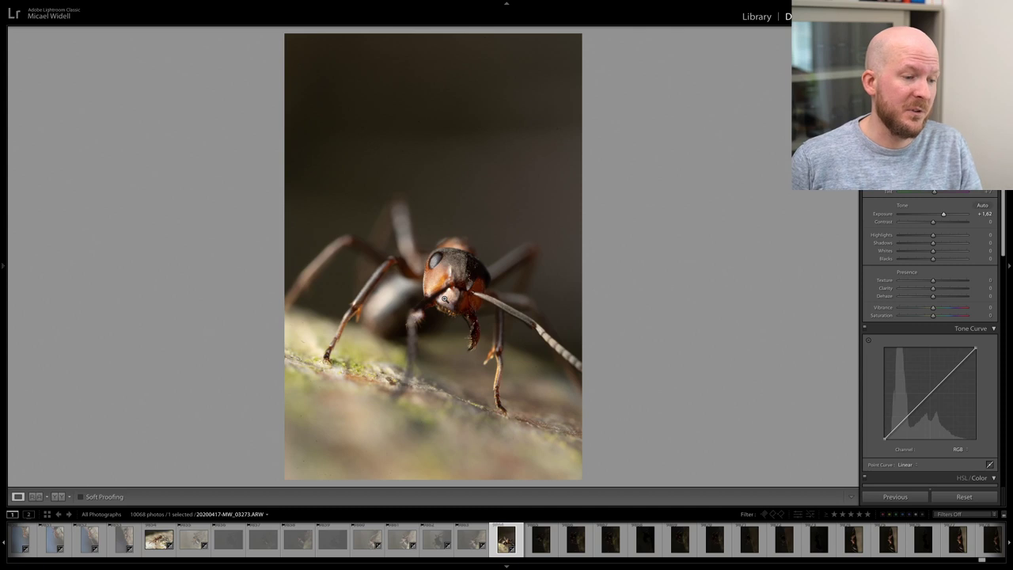
- Reject the following dark and blurry frames, including silhouetted 03277 and 03278
key("Right")
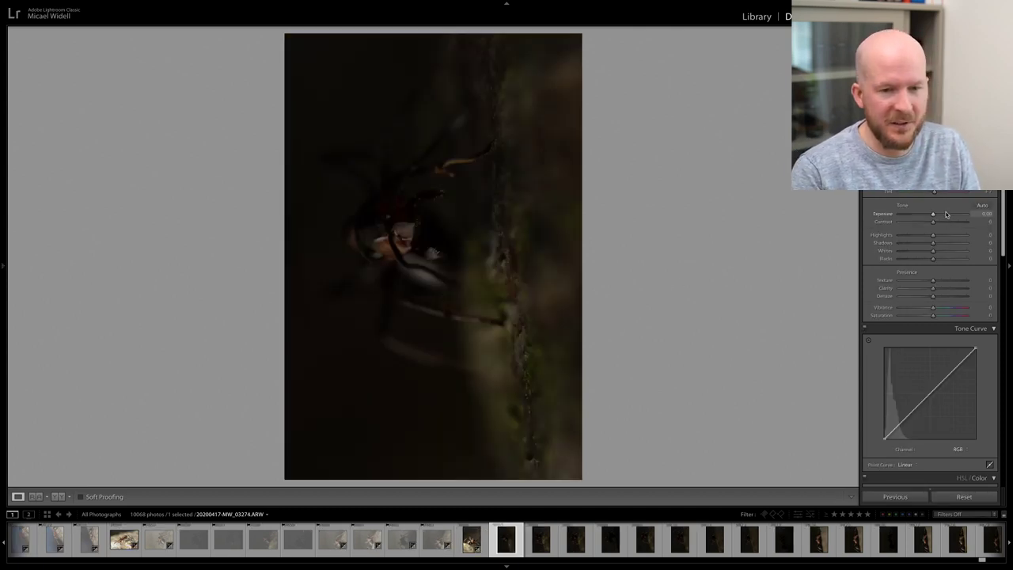
key("x")
key("Right")
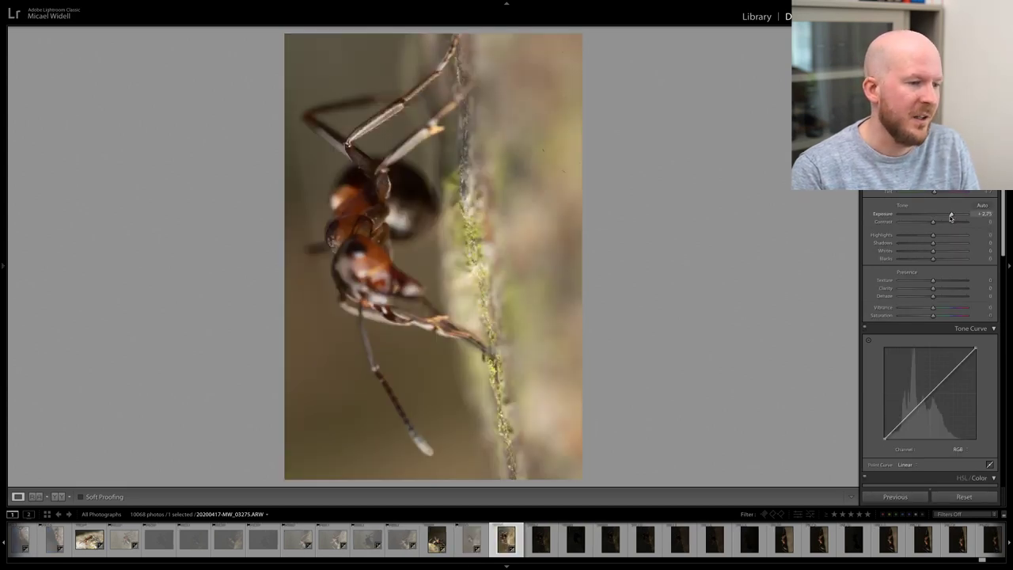
key("x")
key("Right")
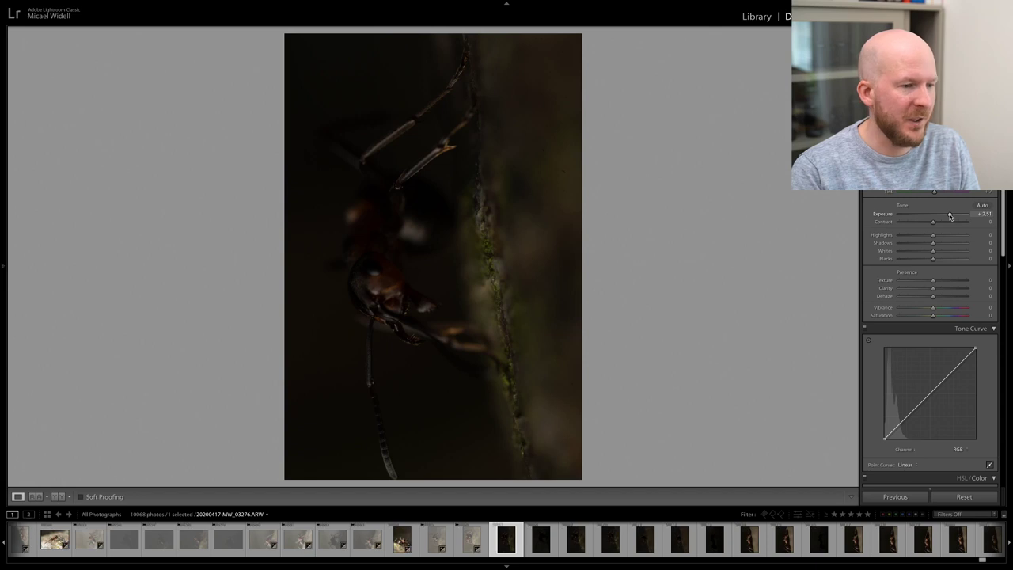
key("x")
key("Right")
key("Right")
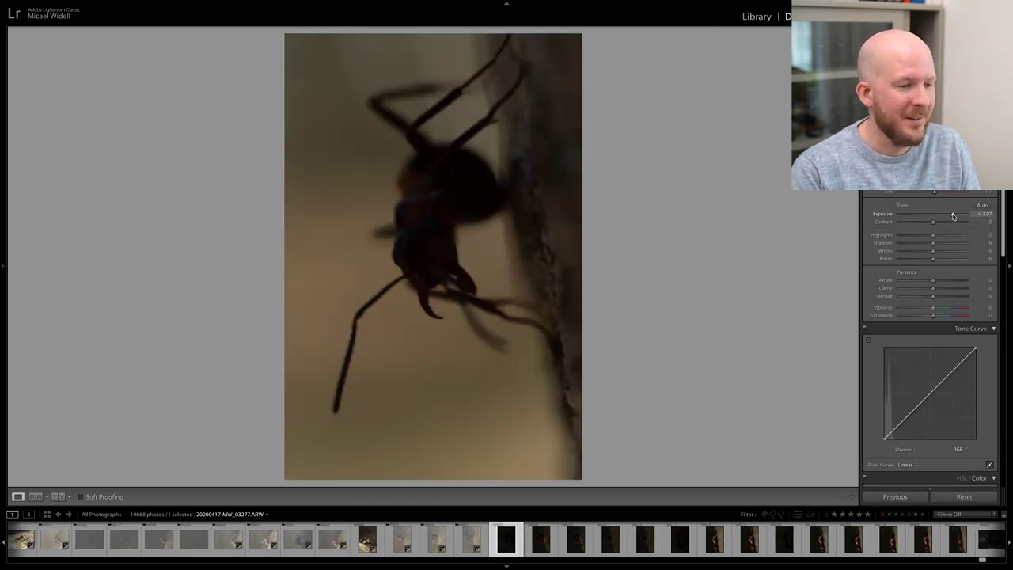
key("x")
key("Right")
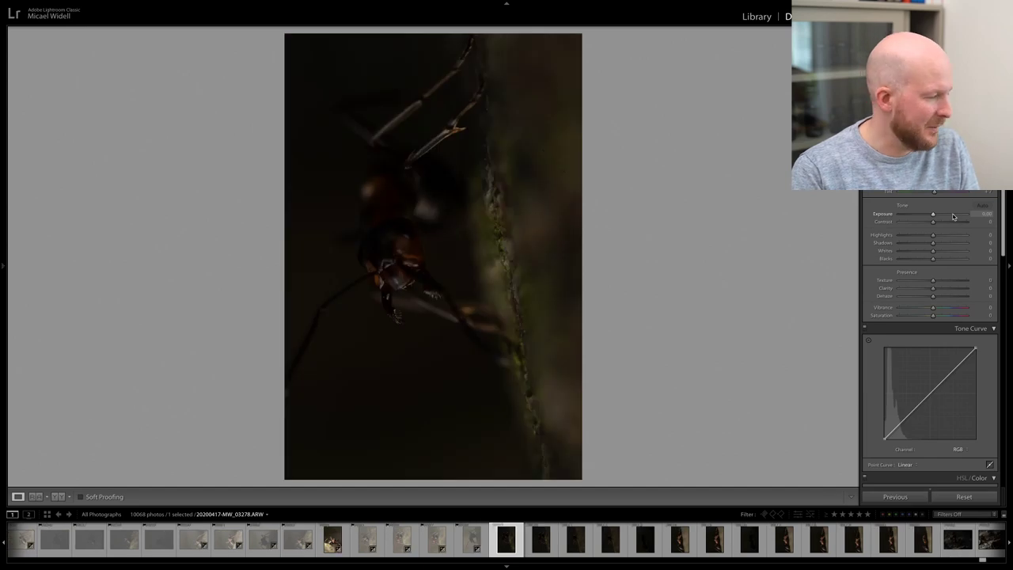
key("x")
key("Right")
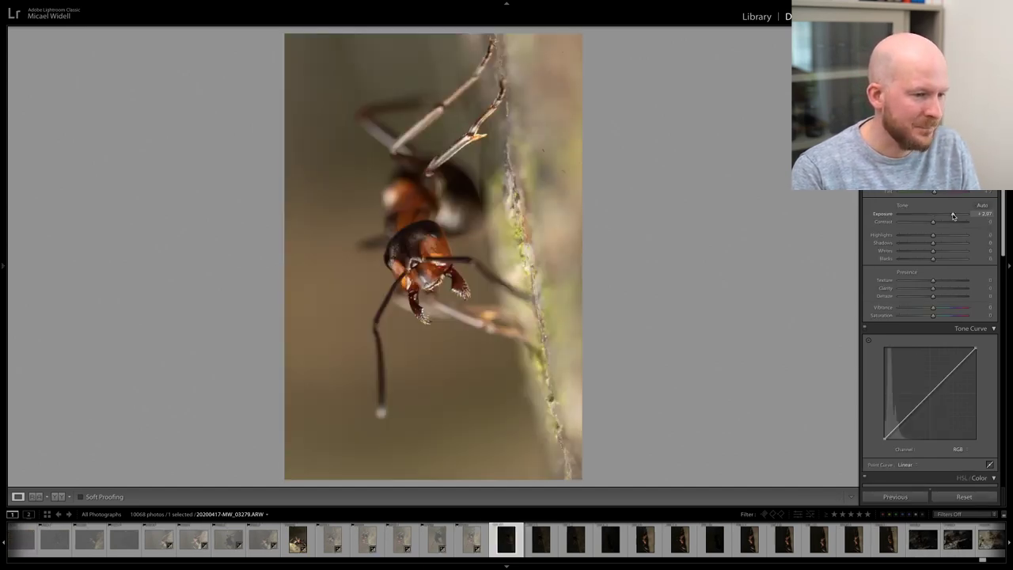
- Zoom in on photo 03279 to confirm the ant's head is in focus
left_click(425, 259)
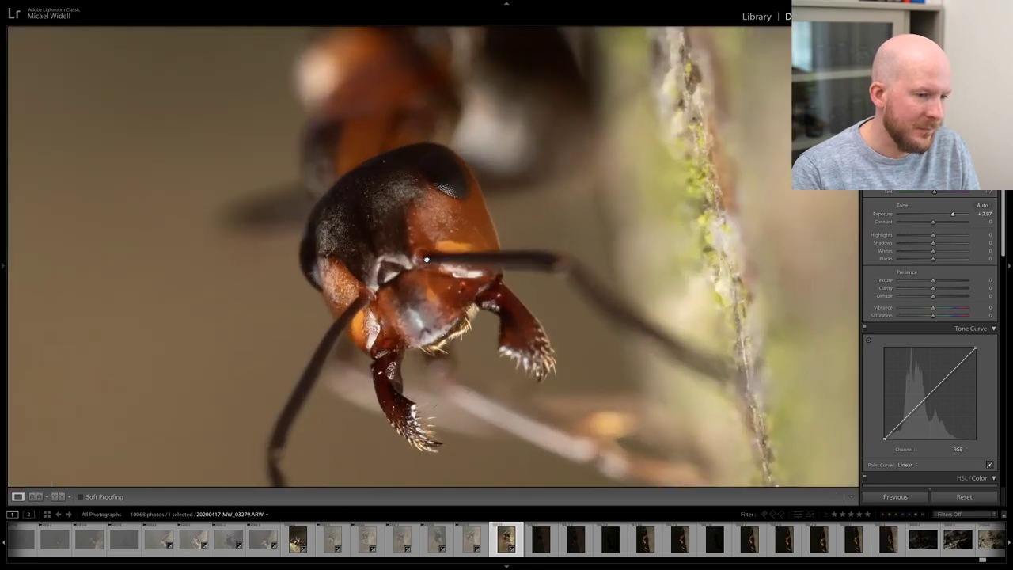
left_click(426, 259)
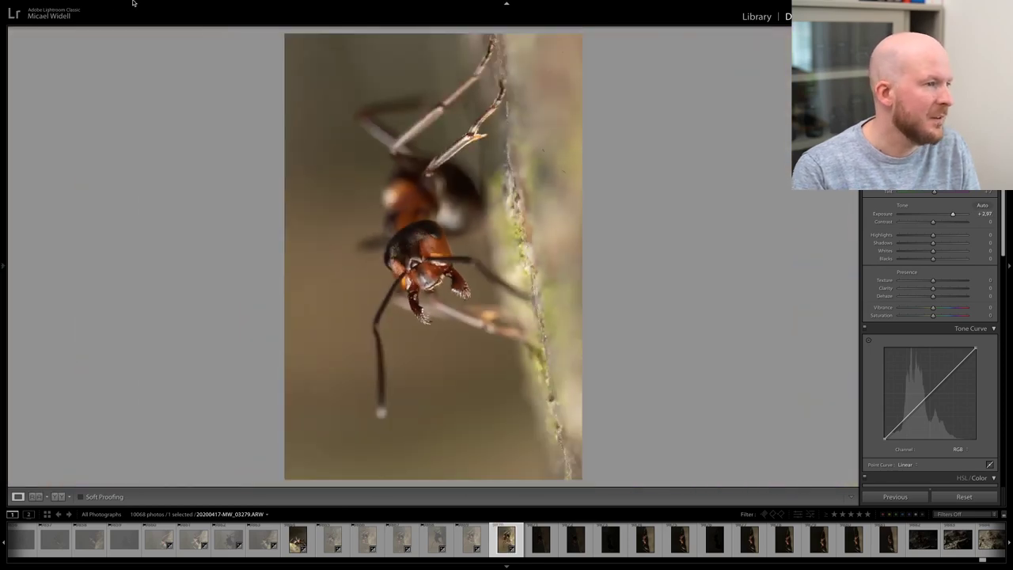
left_click(163, 5)
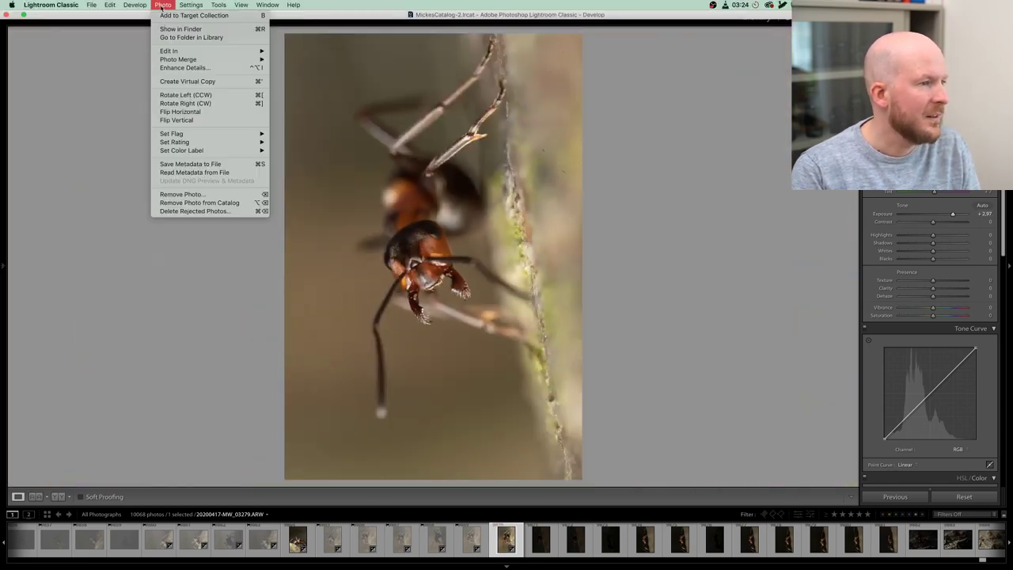
- Turn 03279 to landscape with Shadows at +73, then reset the next frame's exposure to 0.00
left_click(181, 104)
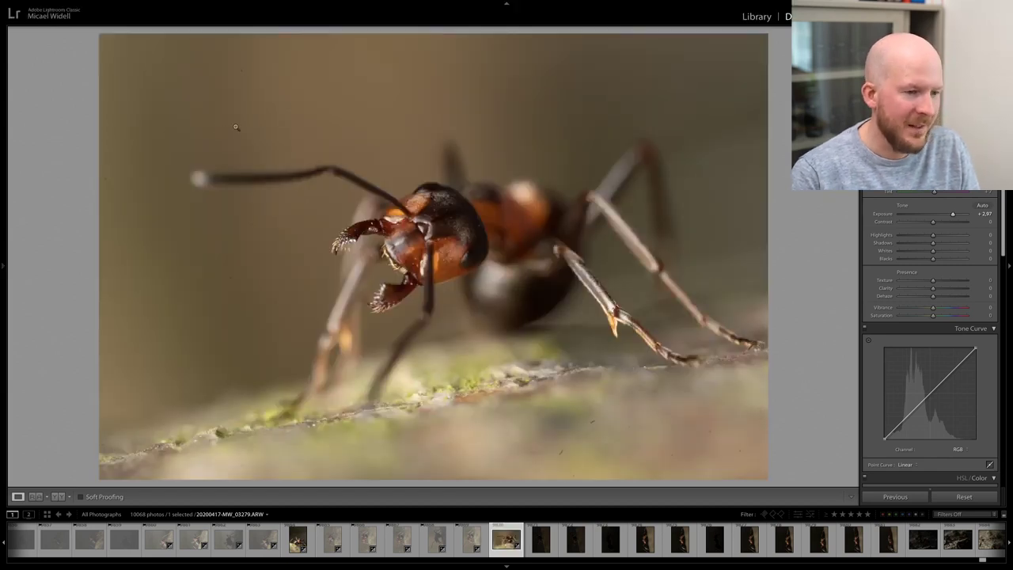
left_click_drag(949, 243, 953, 245)
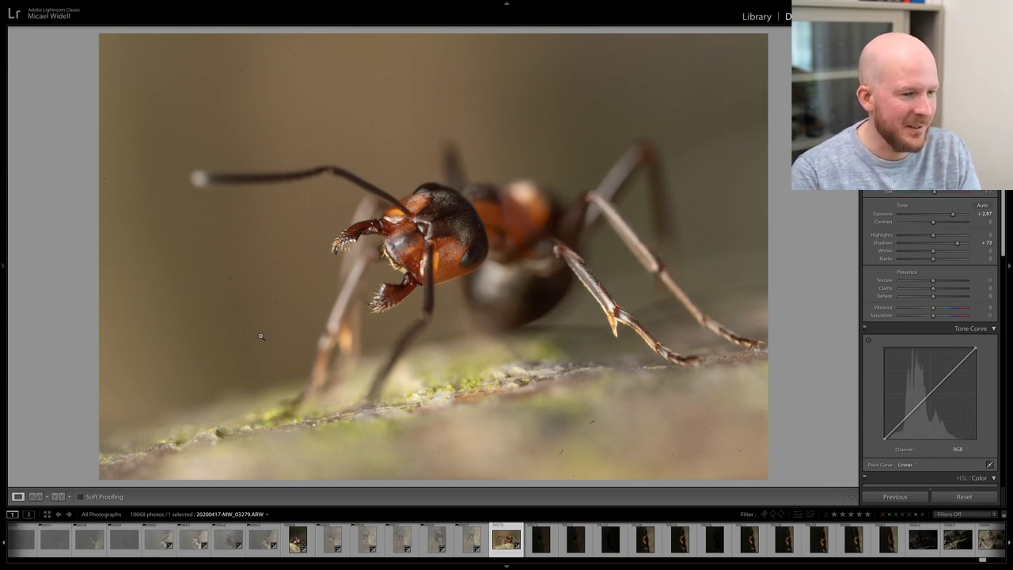
key("Right")
left_click_drag(932, 213, 950, 214)
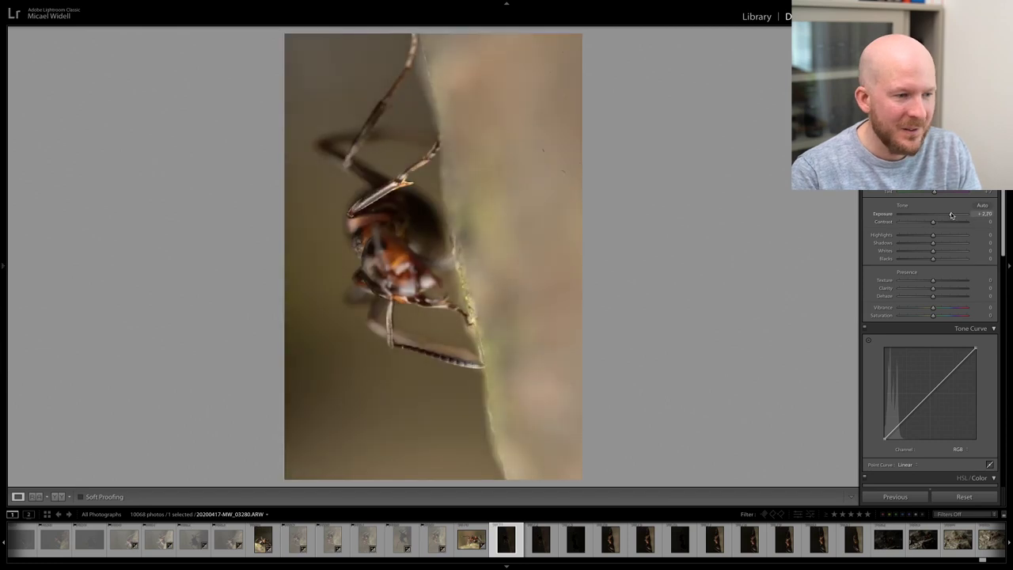
double_click(950, 213)
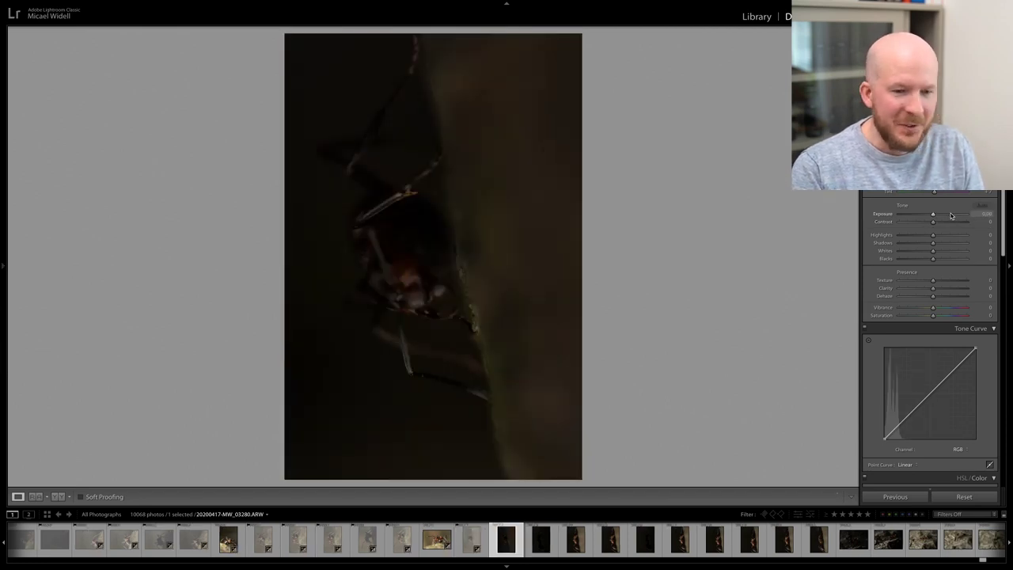
- Reject the blurry and silhouetted frames through 03283, resetting exposure to zero along the way
key("Right")
key("x")
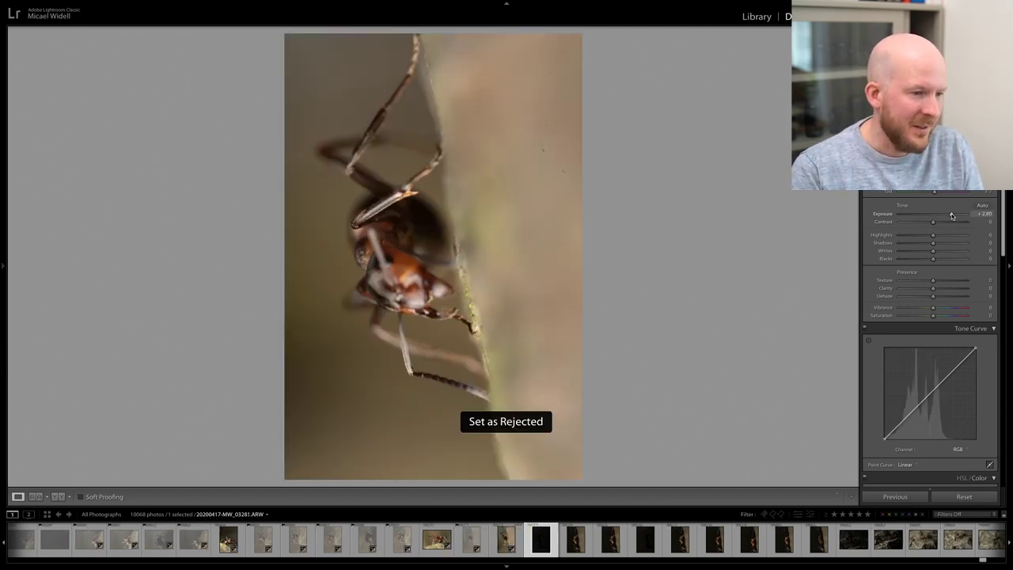
key("Right")
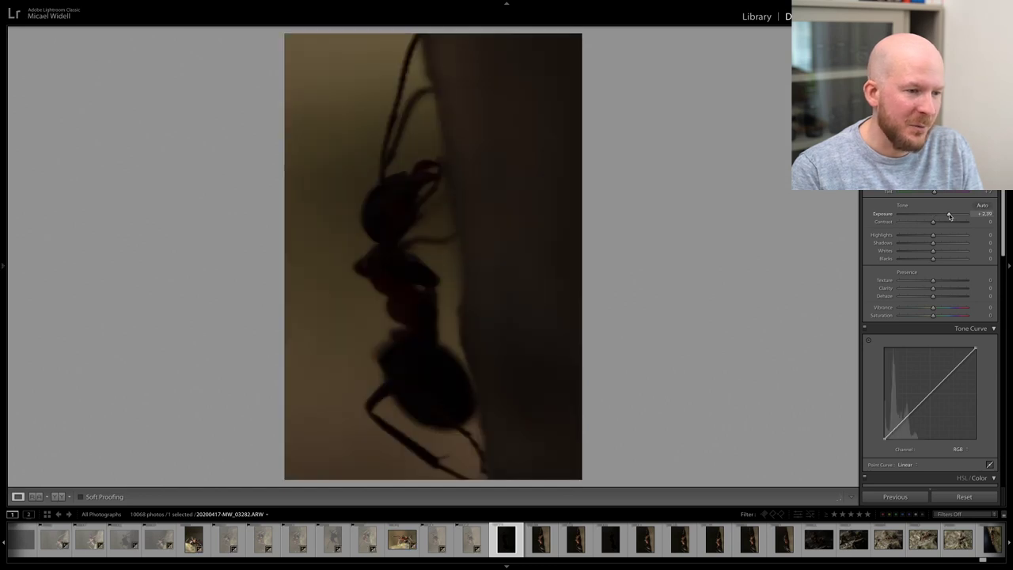
key("x")
key("Right")
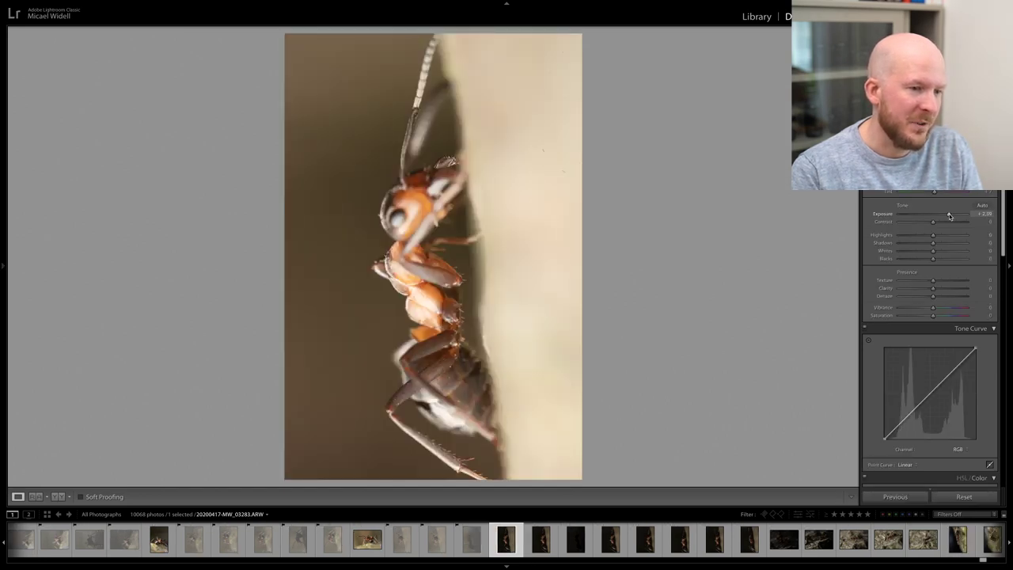
key("Right")
key("x")
double_click(942, 215)
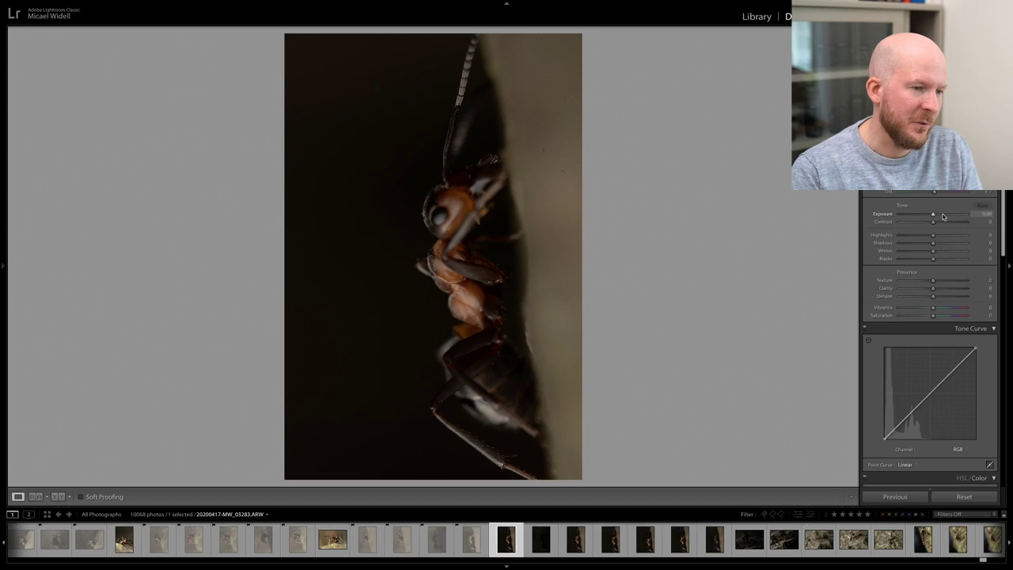
key("x")
key("Right")
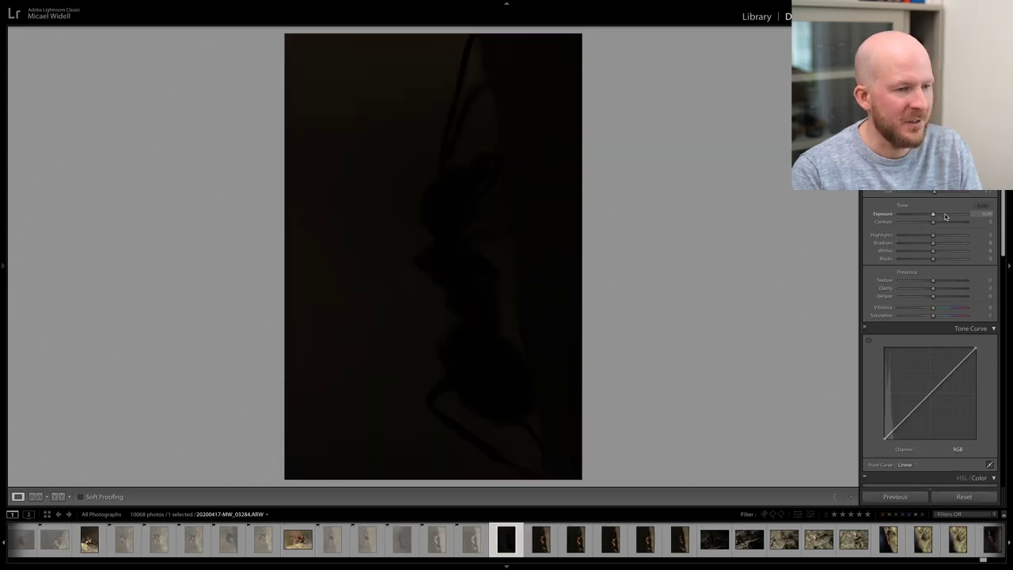
- Raise photo 03286's exposure to +1.15
key("Right")
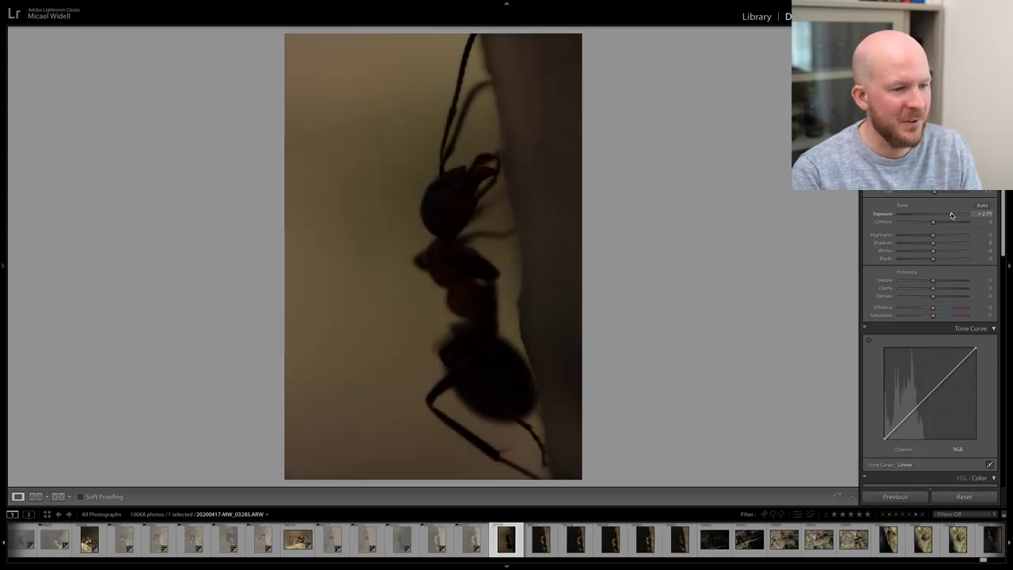
left_click_drag(950, 216, 958, 216)
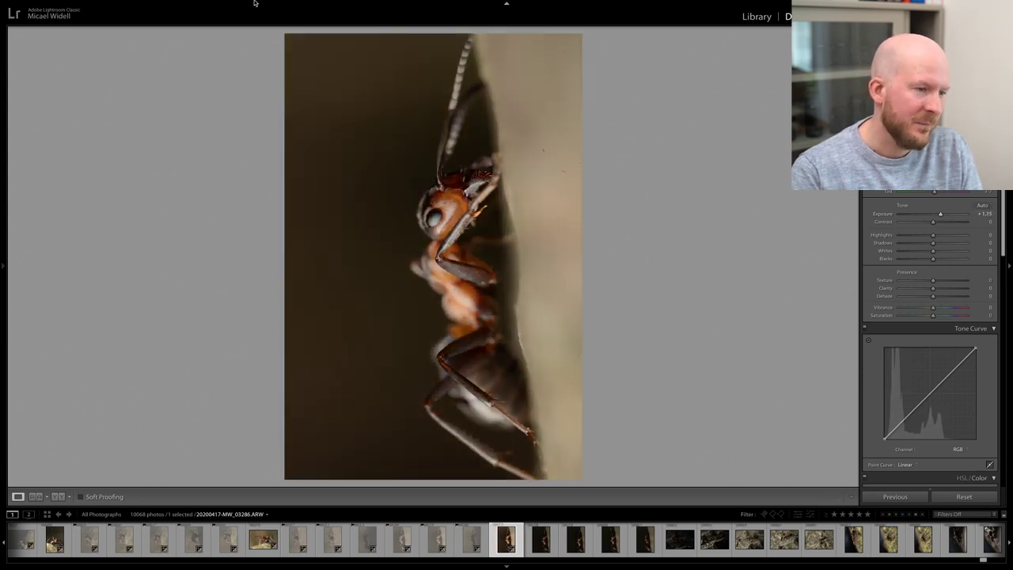
left_click(163, 1)
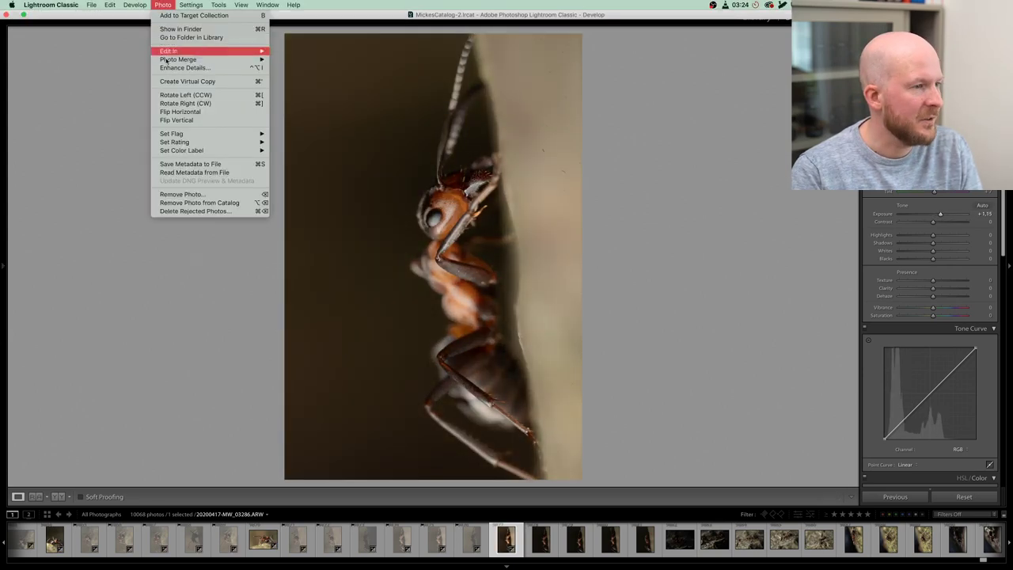
- Rotate the frame to landscape, set exposure to about +1.75 with lifted shadows, and check focus
left_click(164, 99)
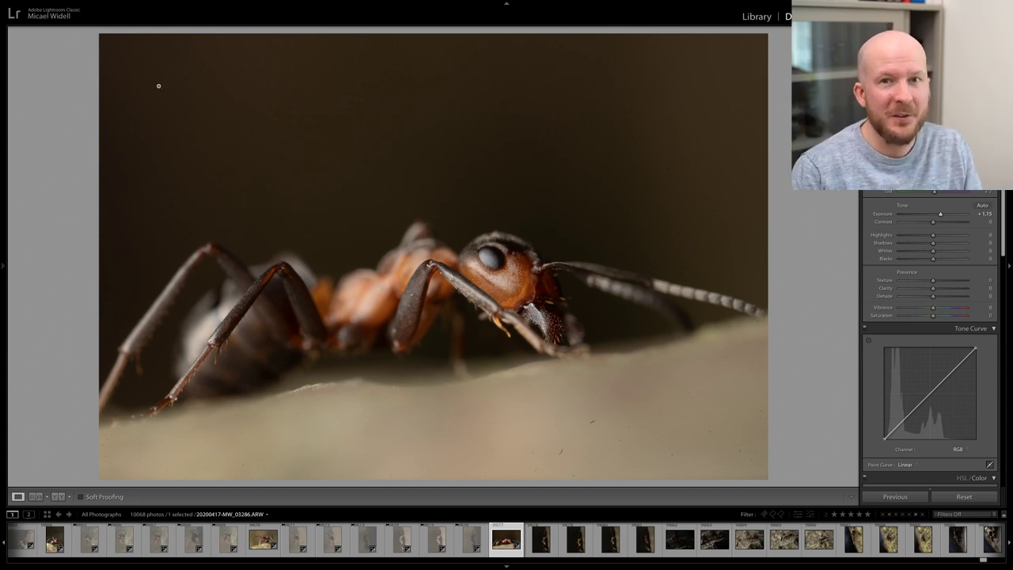
left_click_drag(942, 216, 951, 244)
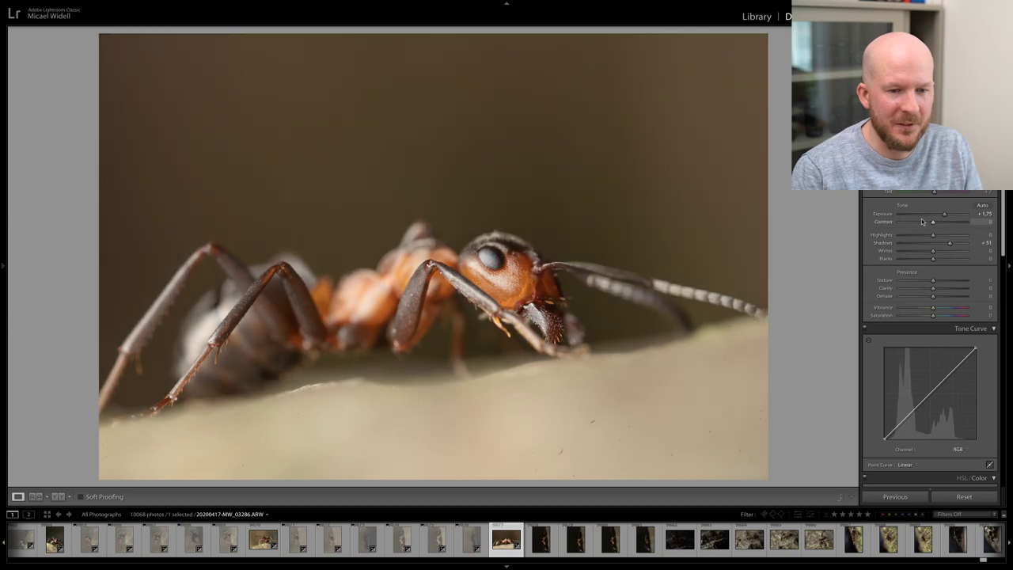
left_click(491, 282)
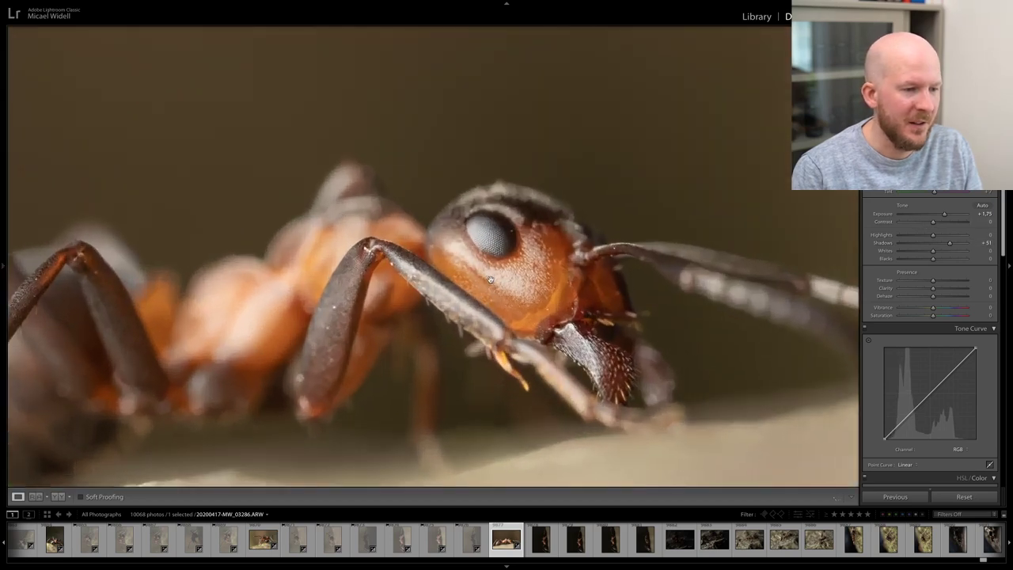
left_click(509, 276)
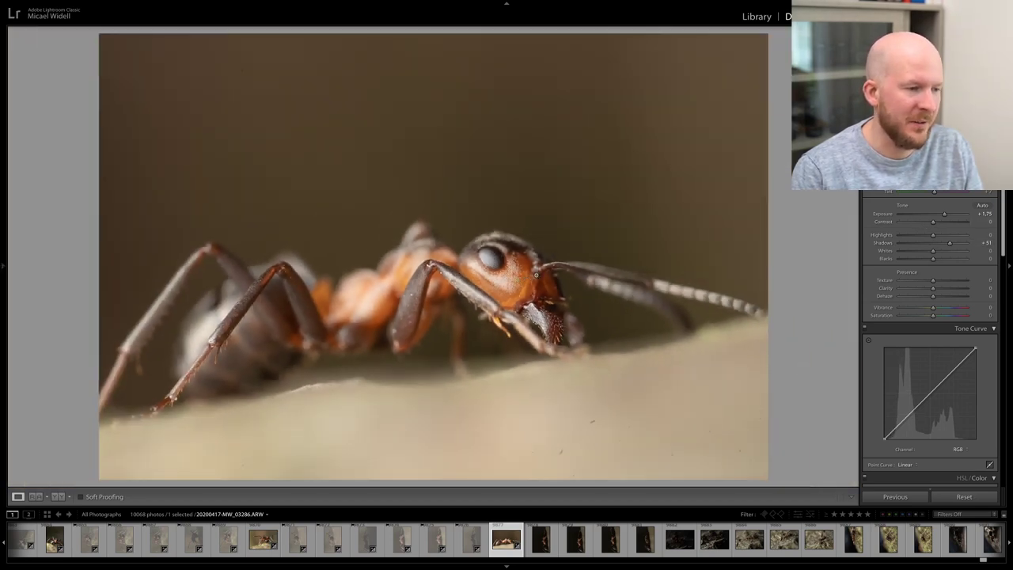
left_click_drag(941, 215, 943, 215)
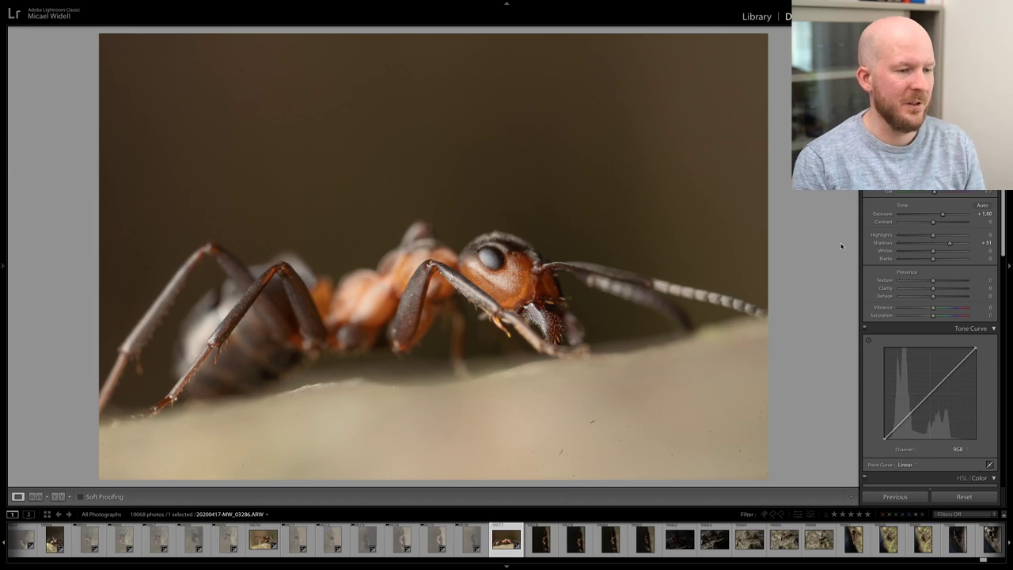
left_click(489, 297)
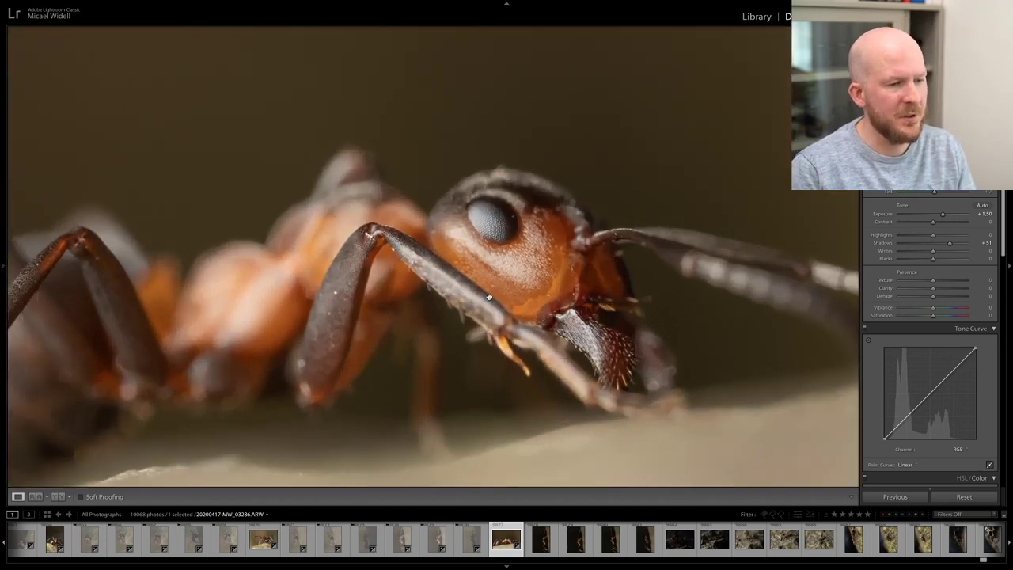
left_click(491, 296)
- Brighten the next dark ant photo, check its focus, and reject it
key("Right")
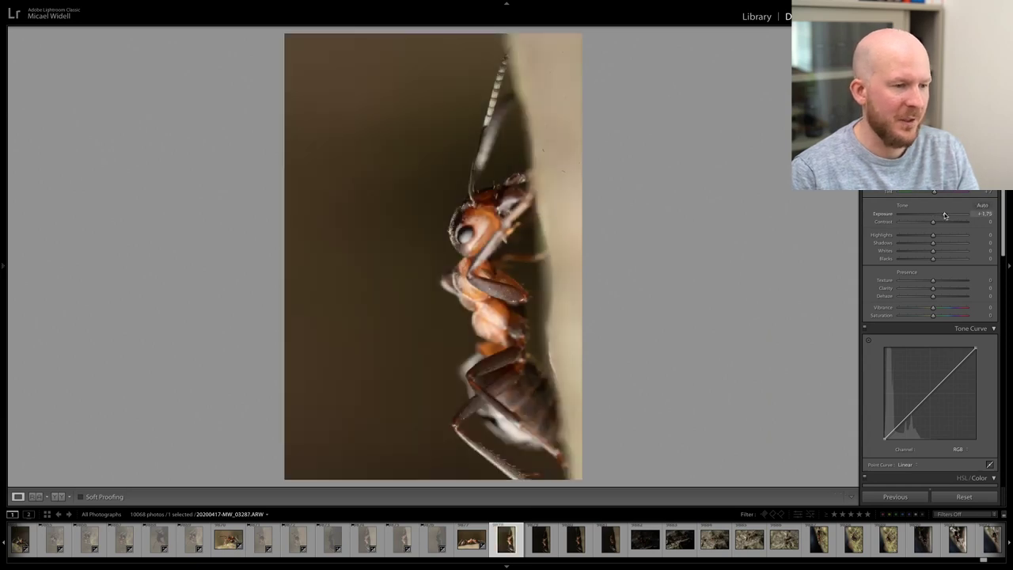
left_click(431, 246)
left_click(436, 246)
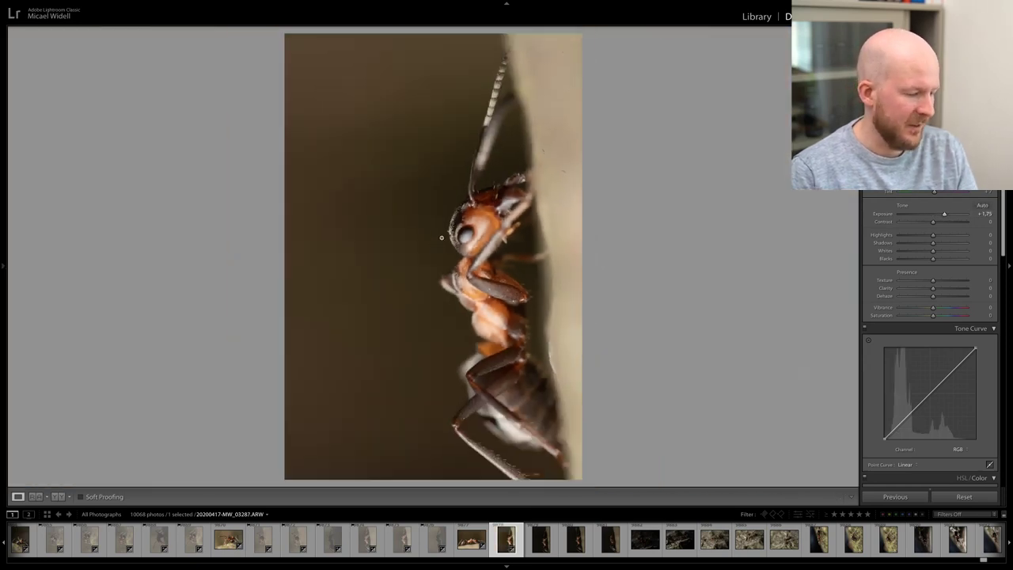
key("x")
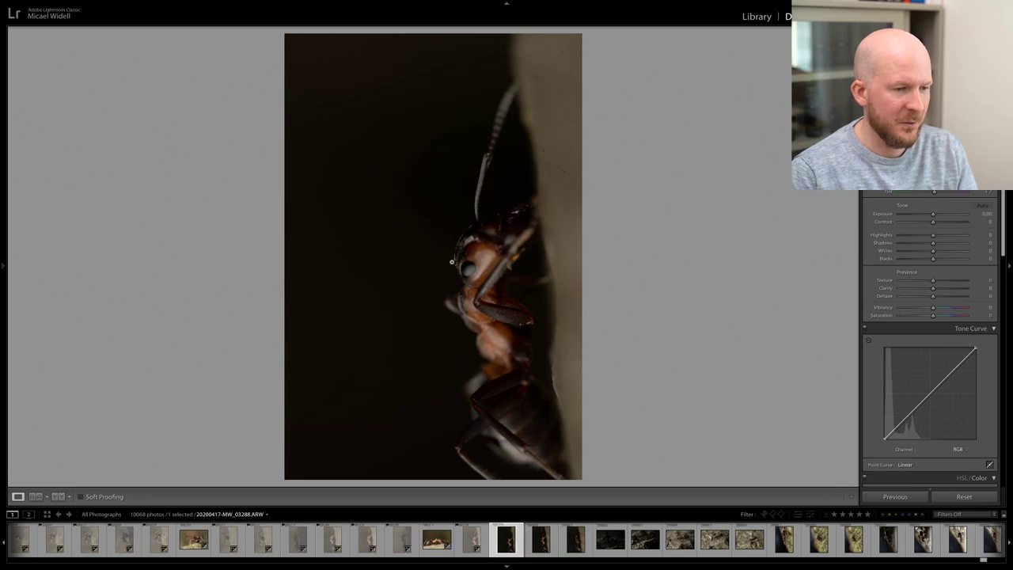
- Rotate 03288 clockwise to landscape, raise exposure to about +1.85, and reject it
mouse_move(118, 3)
left_click(163, 5)
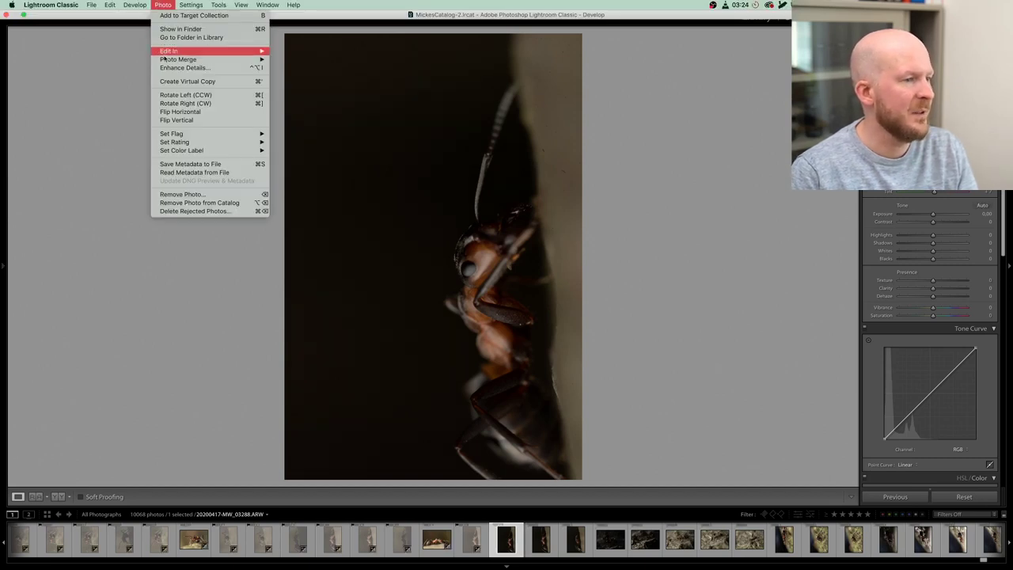
left_click(170, 102)
key("z")
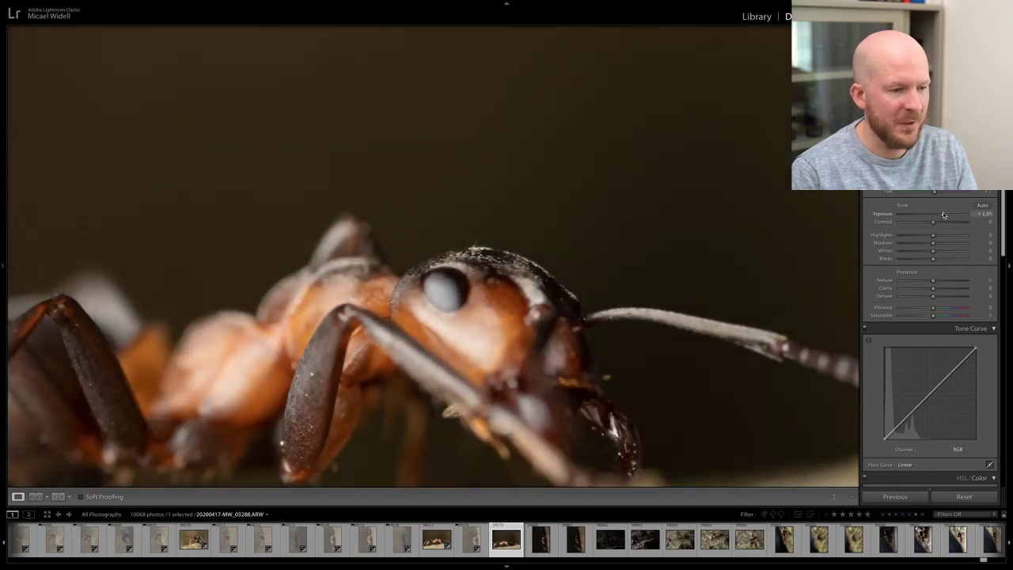
left_click(586, 289)
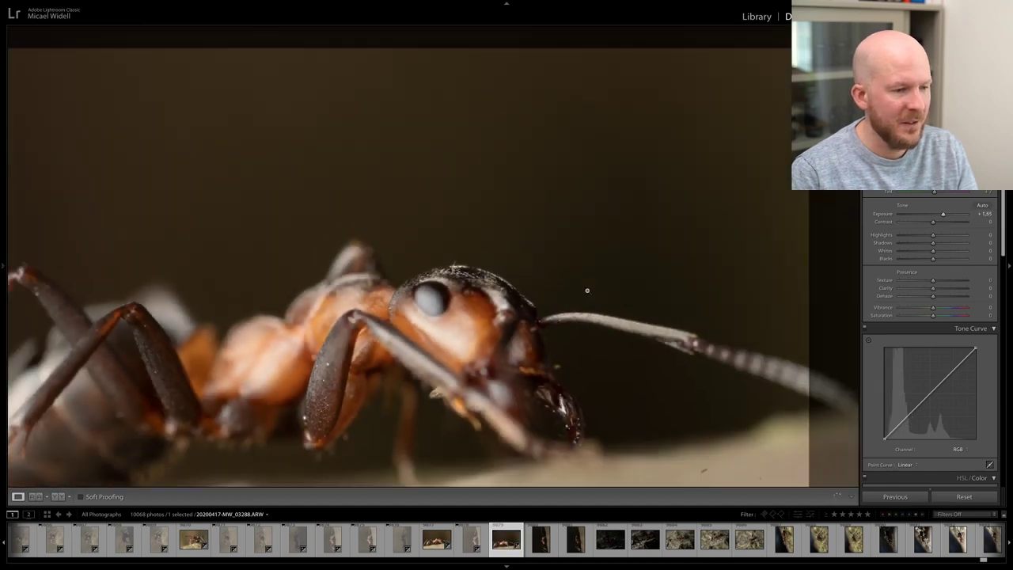
key("x")
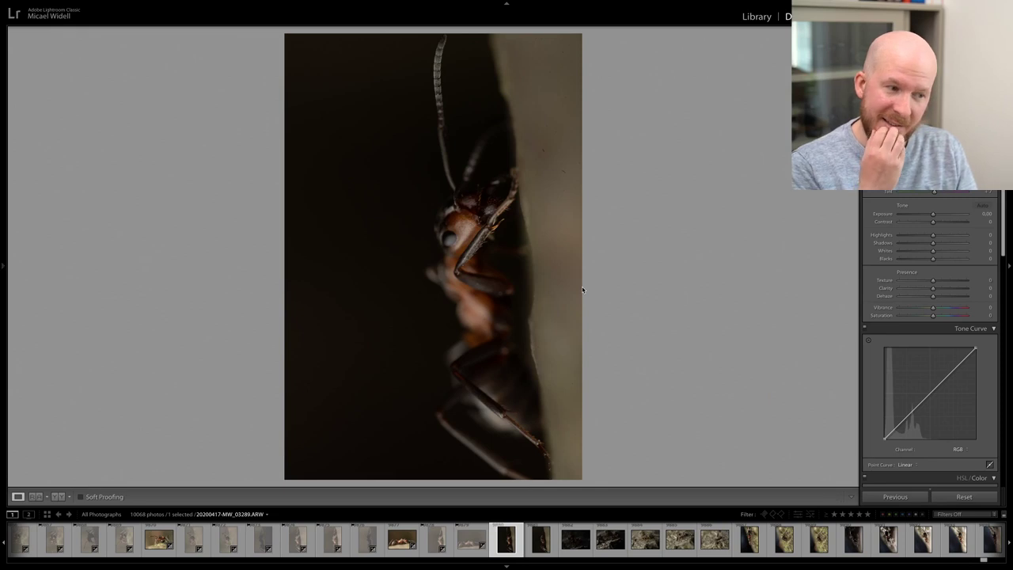
- Brighten 03289 to +1.78 and the next to +3.55, rejecting through 03291
left_click(946, 215)
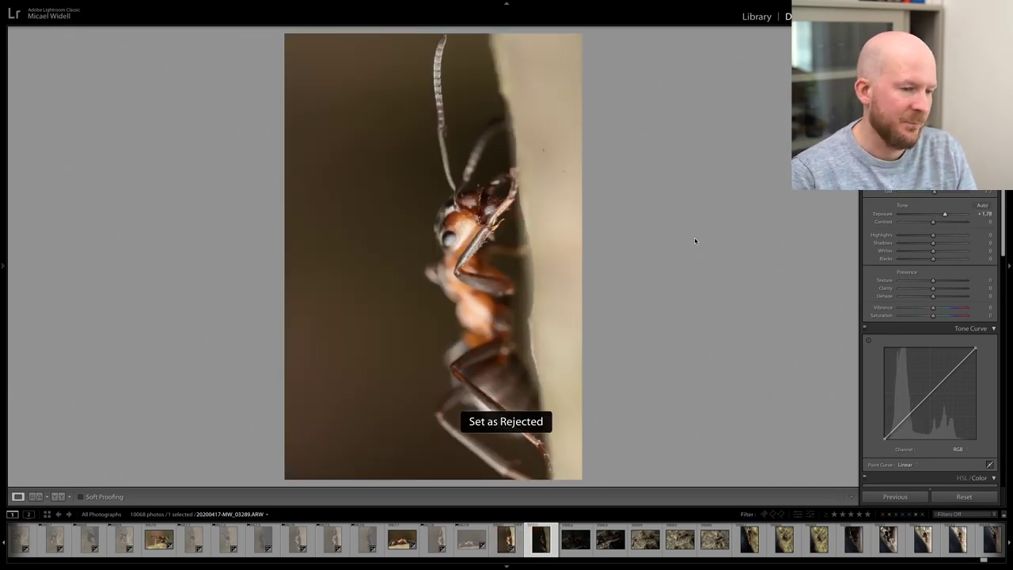
key("Right")
key("Right")
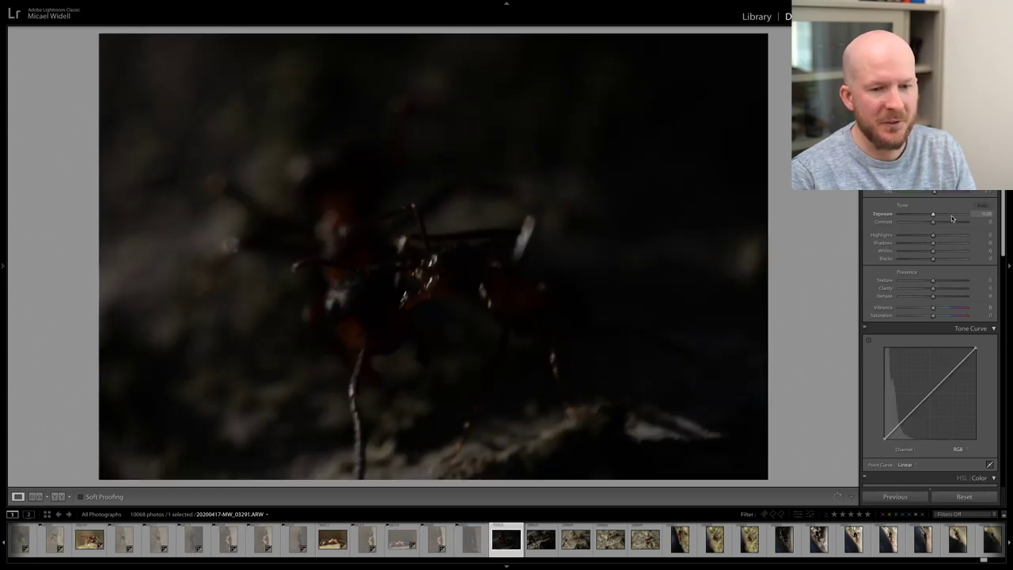
left_click_drag(949, 214, 955, 215)
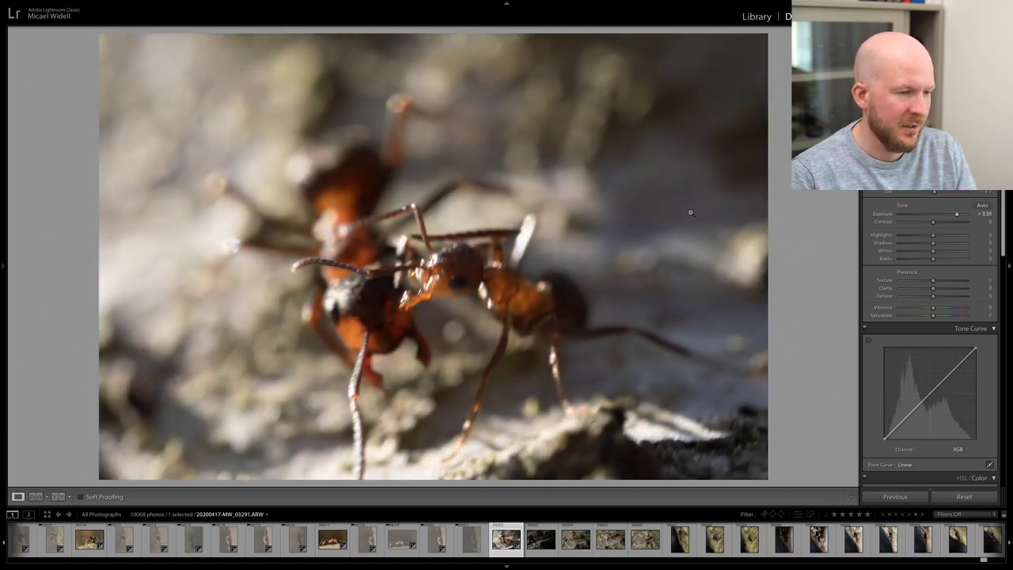
key("x")
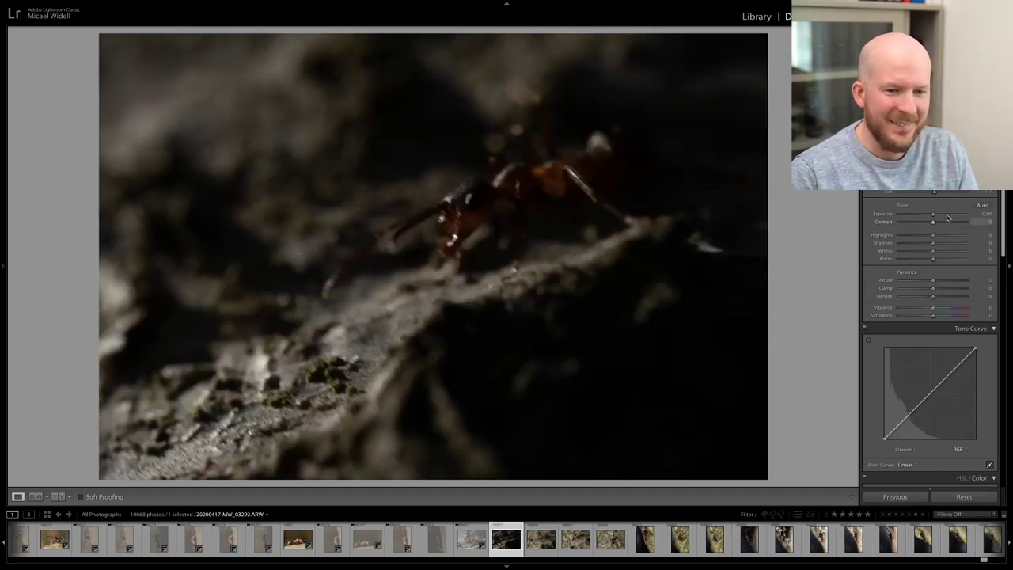
key("x")
key("Right")
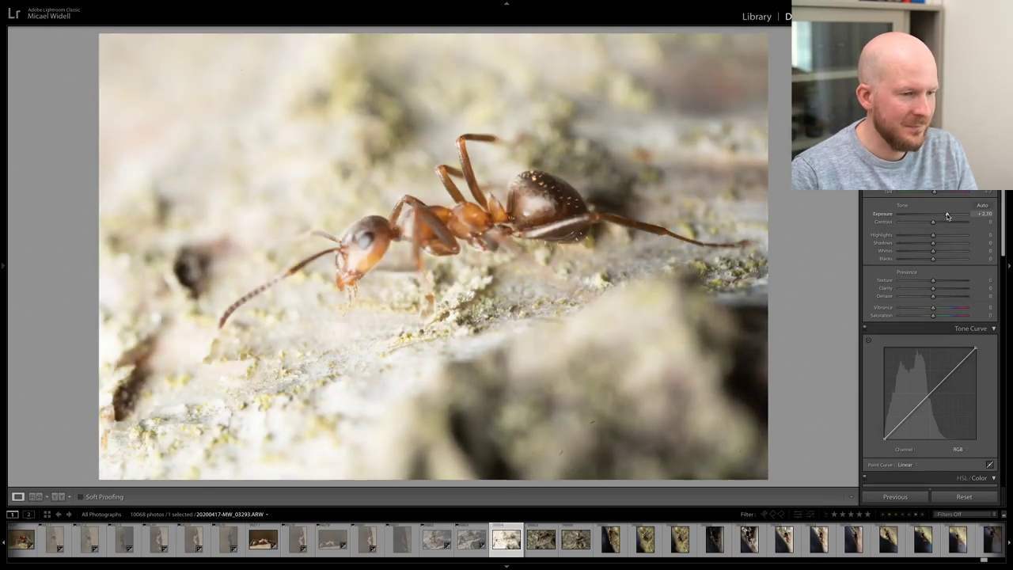
- Reject frames 03293 to 03298, brightening some to +1.45 and +1.25 and checking focus
key("Right")
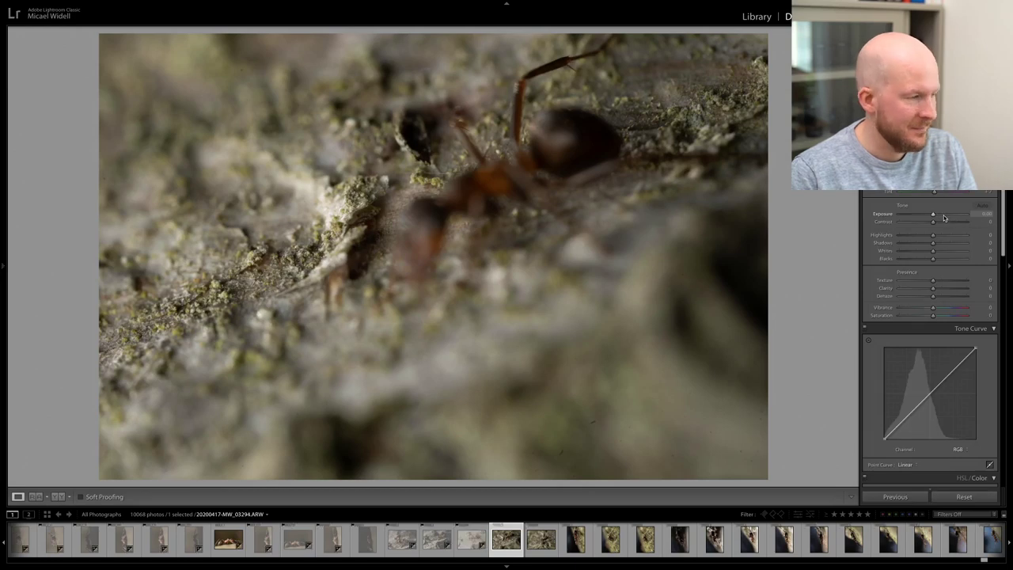
key("x")
key("Right")
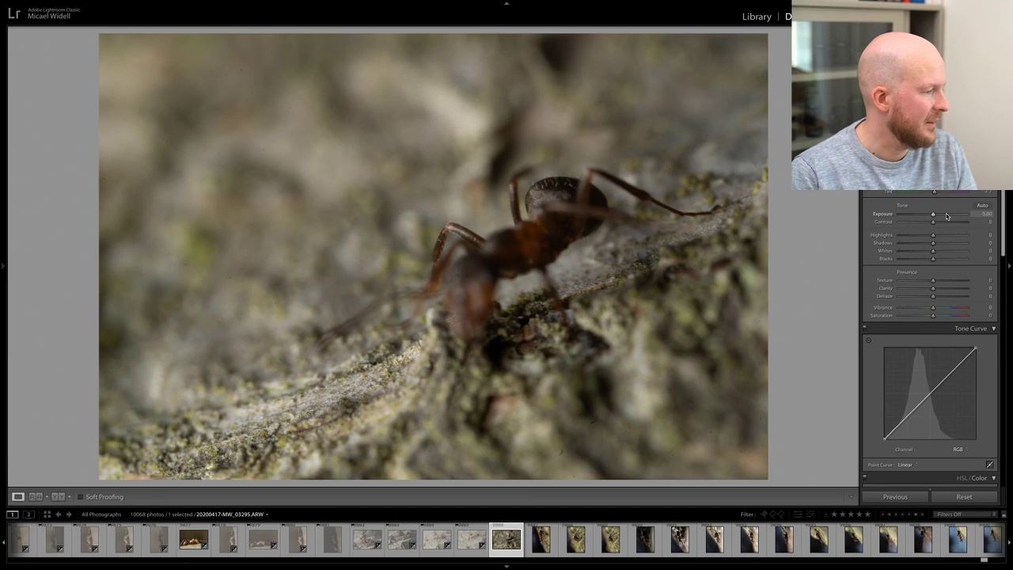
key("x")
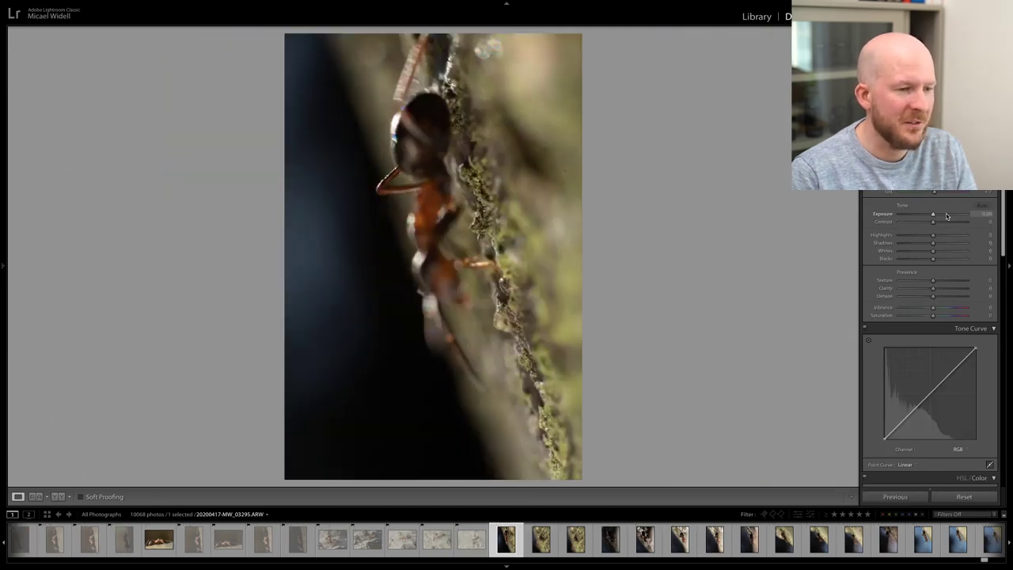
left_click_drag(946, 216, 943, 216)
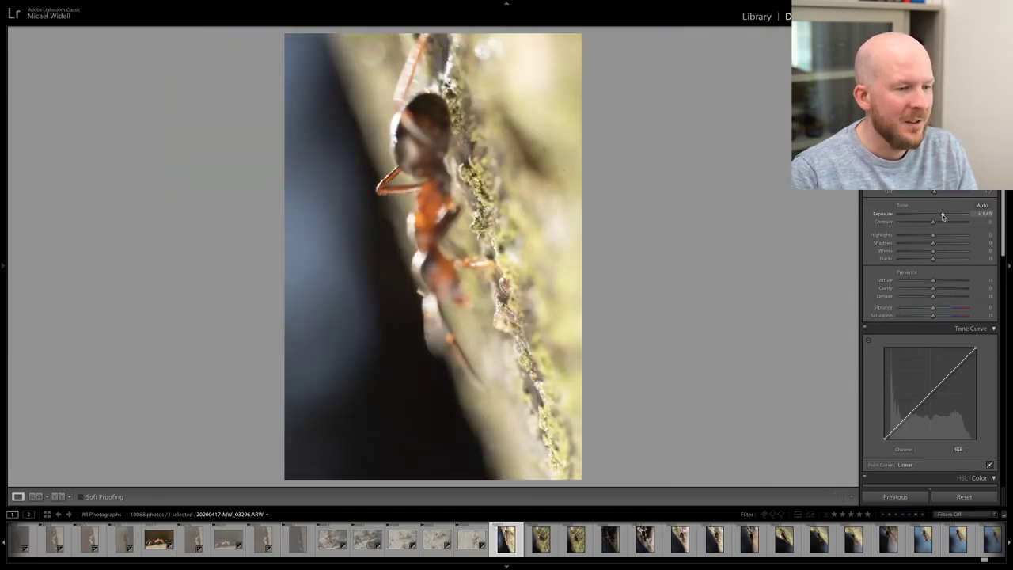
key("x")
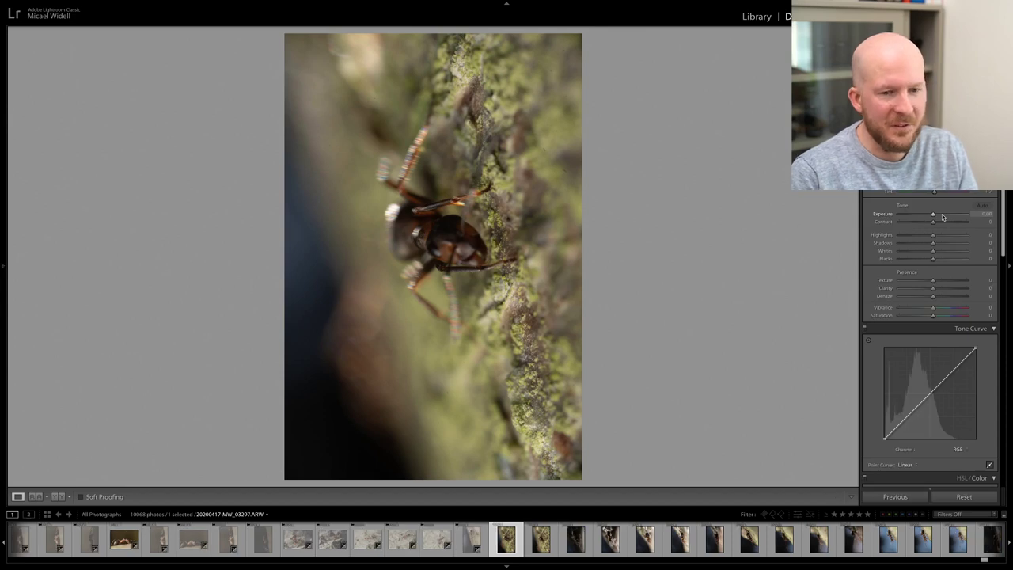
left_click_drag(942, 216, 941, 215)
key("x")
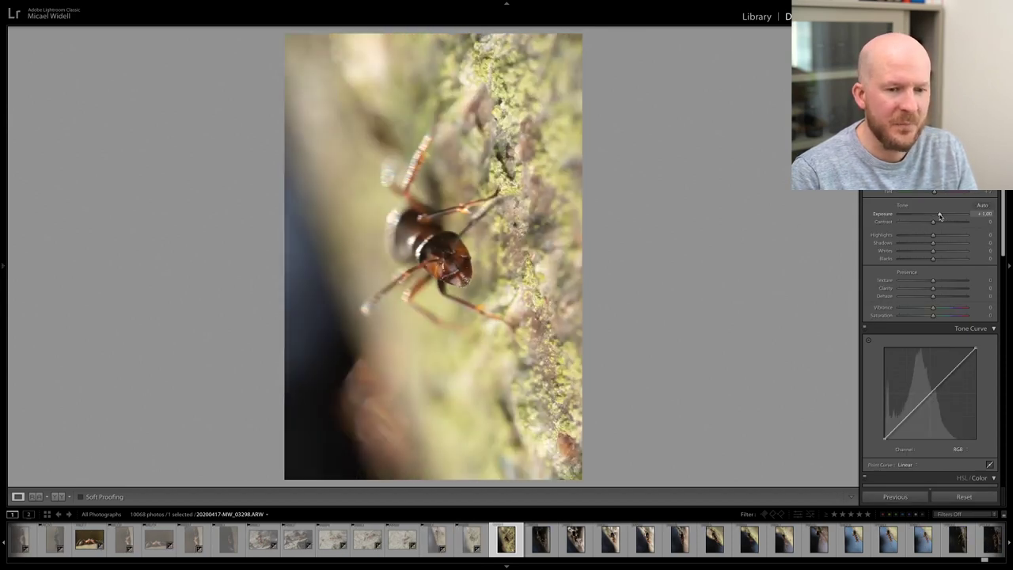
left_click(412, 282)
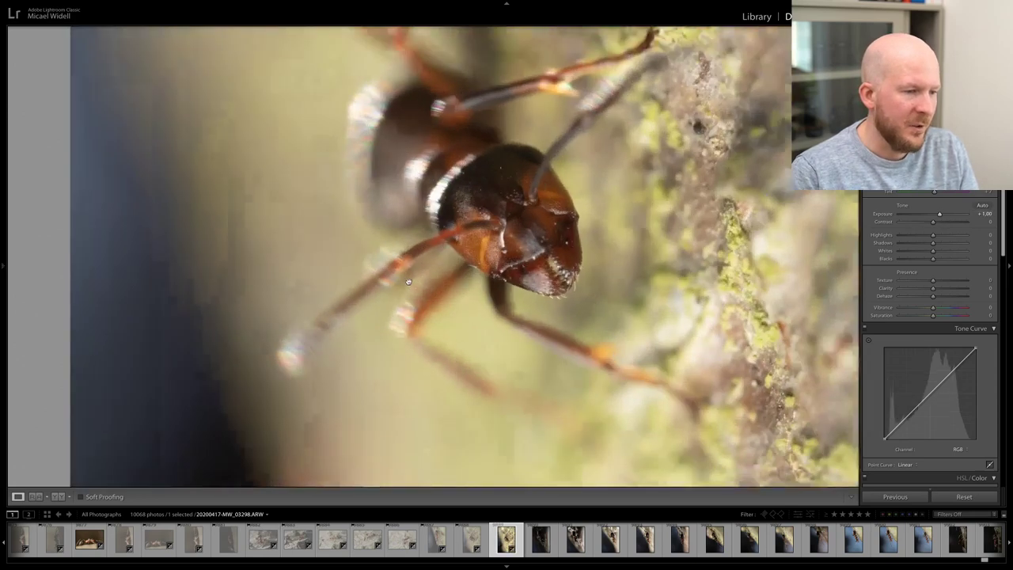
left_click(501, 260)
key("x")
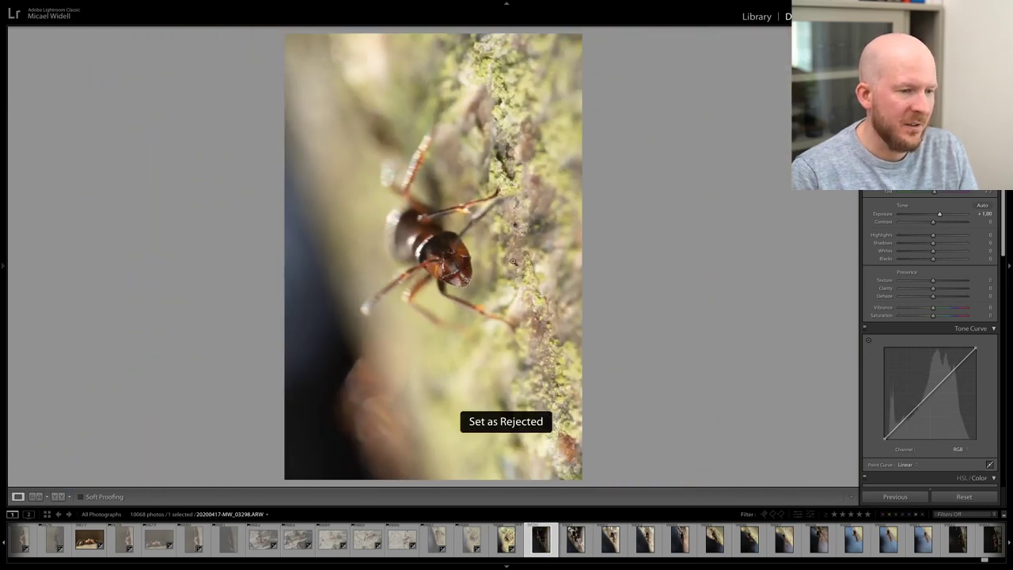
- Brighten 03299 to +2.15 and check focus, then brighten the spider photo to +1.80; reject both
left_click(944, 215)
left_click_drag(944, 214, 947, 214)
left_click(441, 246)
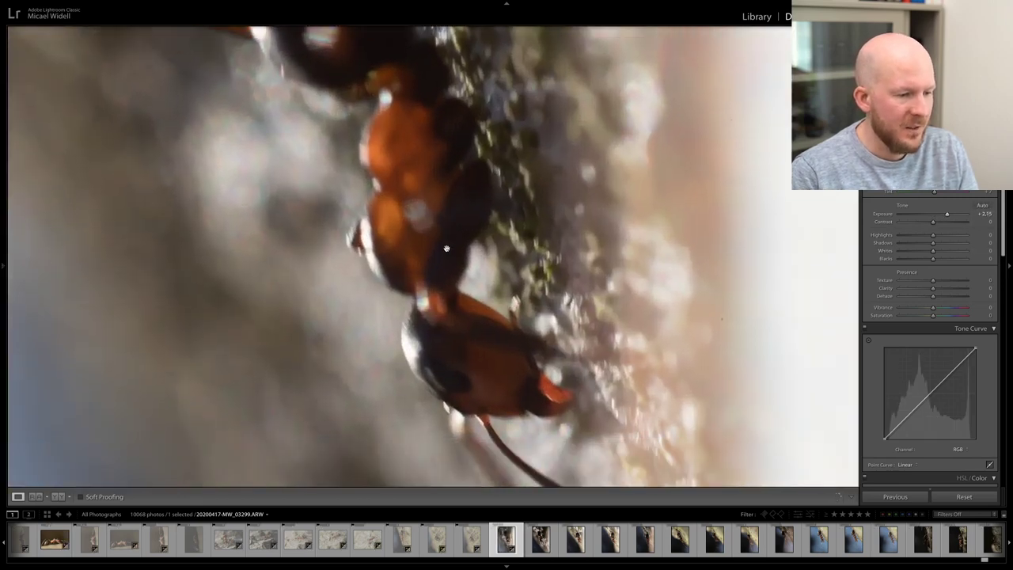
left_click(446, 248)
key("x")
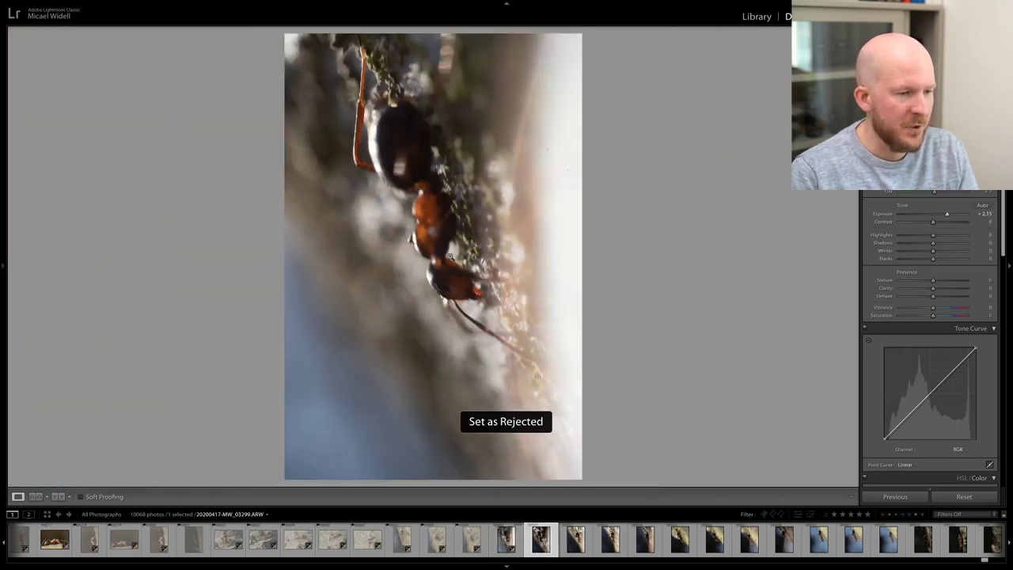
left_click(945, 215)
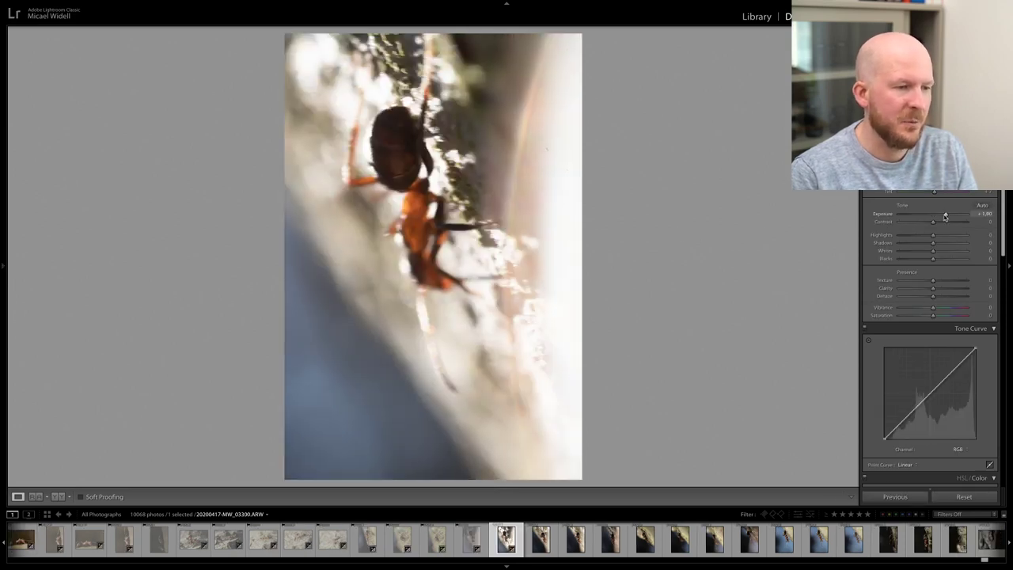
key("x")
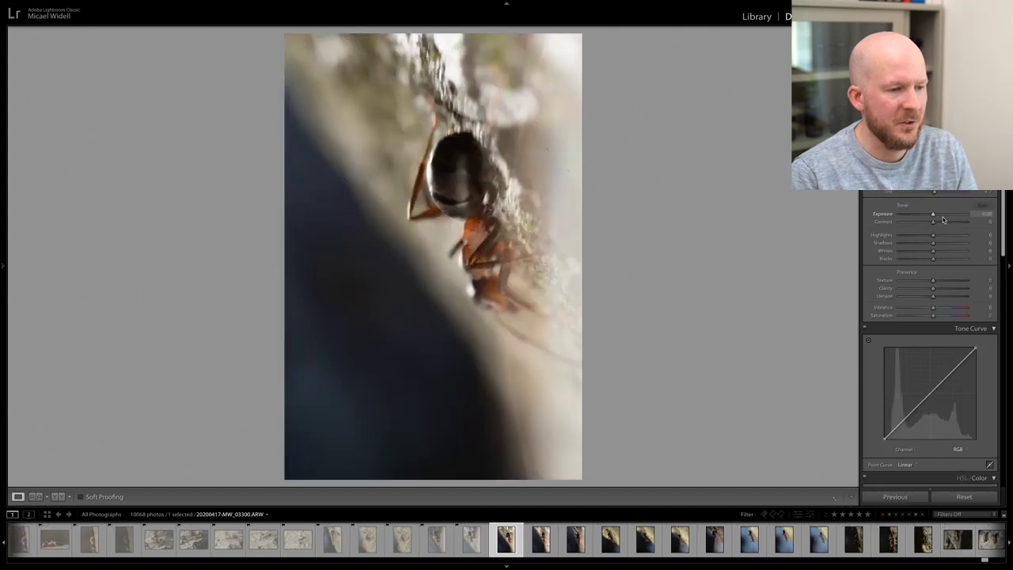
- Reject the frames through 03305, brightening them to about +1.30, +1.32 and +0.94 first
left_click(943, 215)
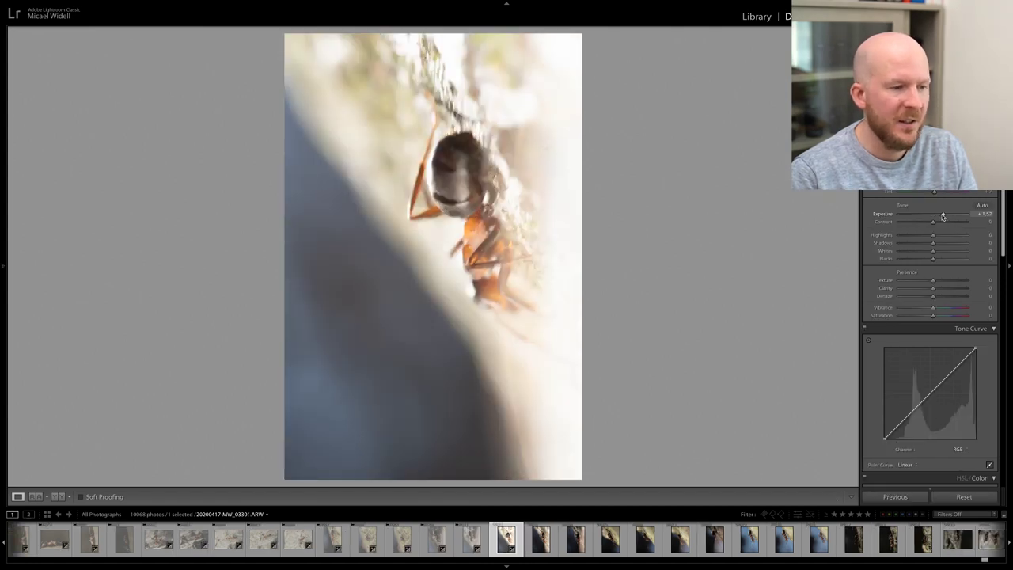
key("x")
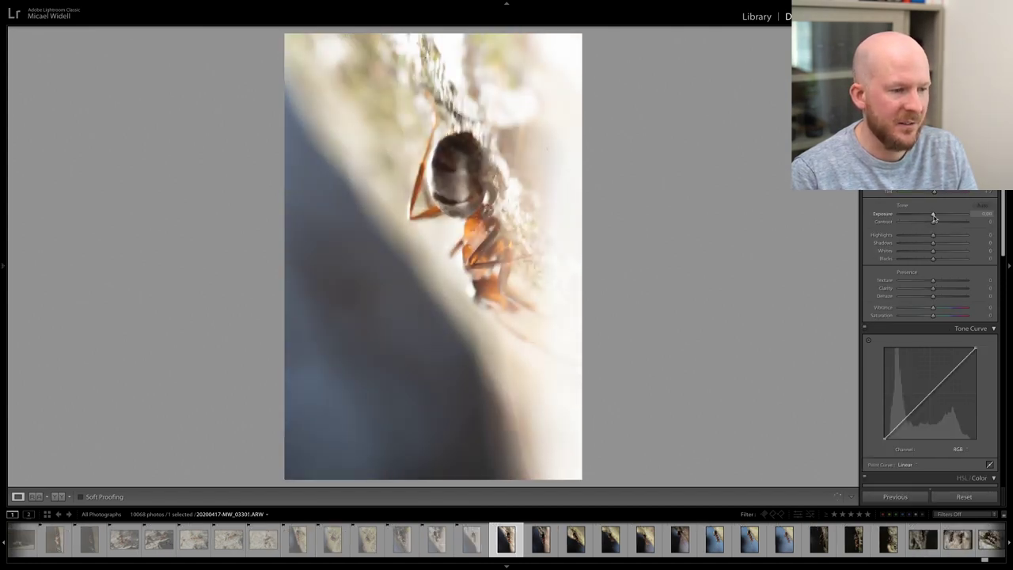
key("x")
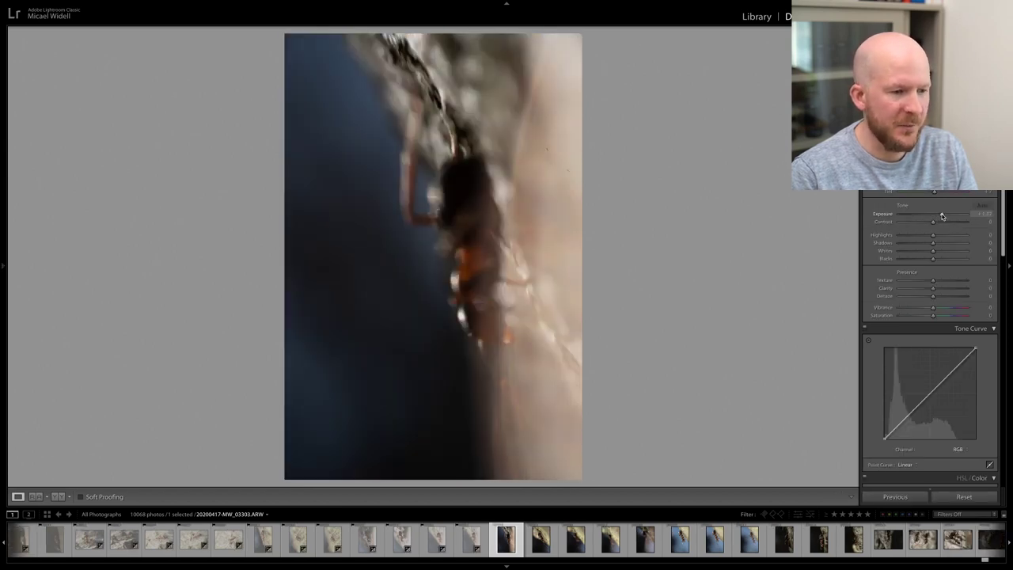
left_click(941, 215)
key("x")
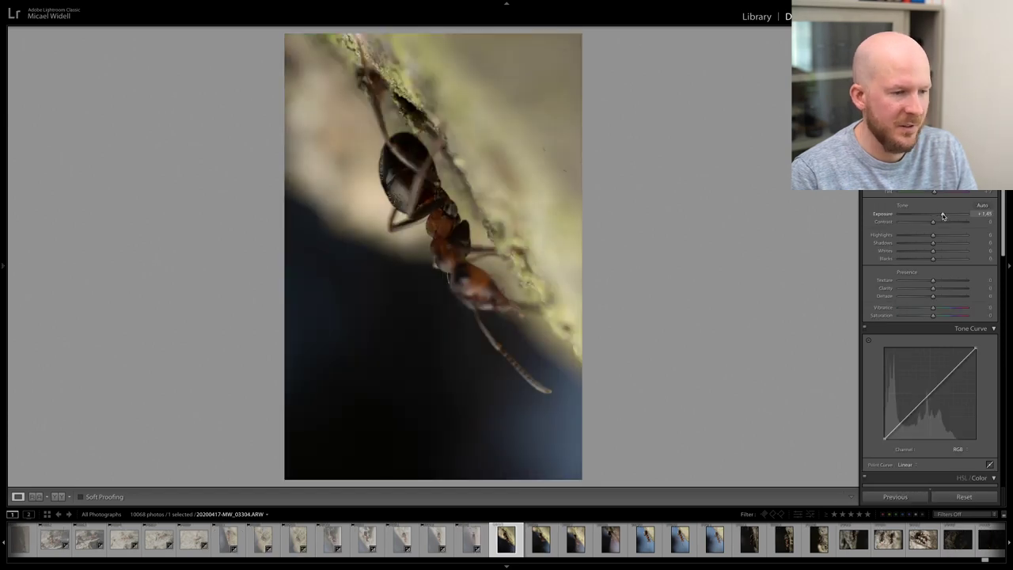
key("x")
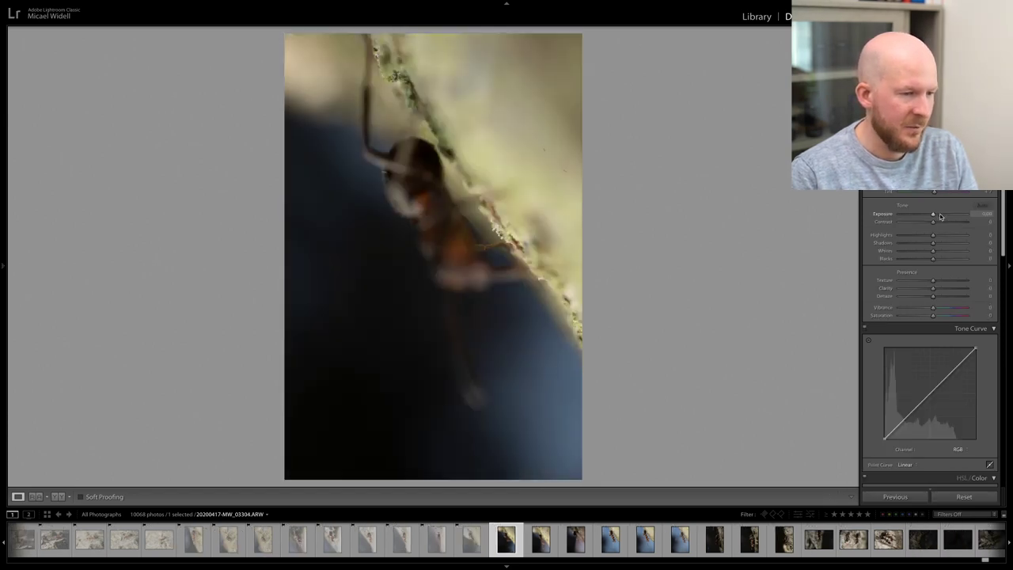
left_click(940, 214)
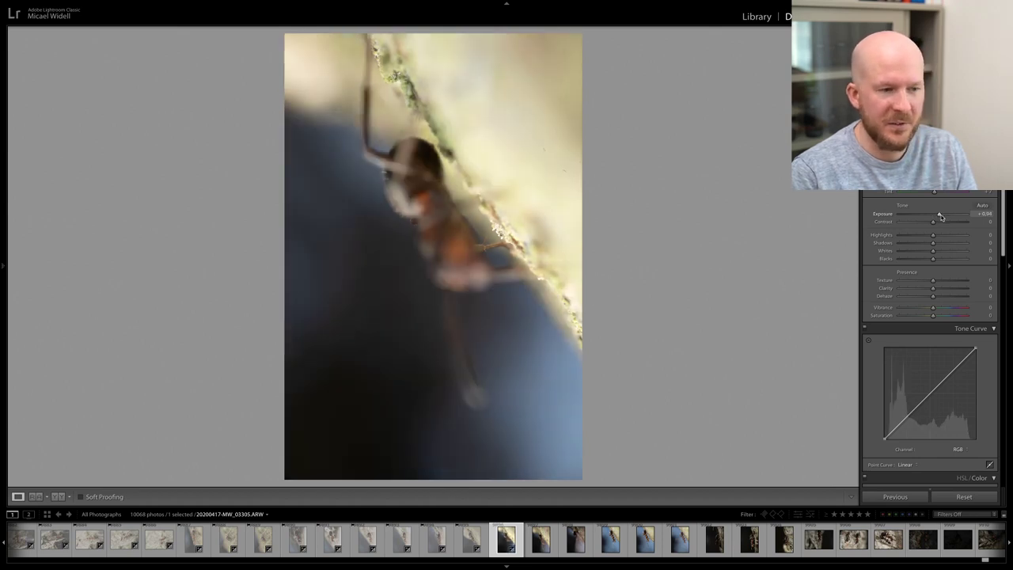
key("x")
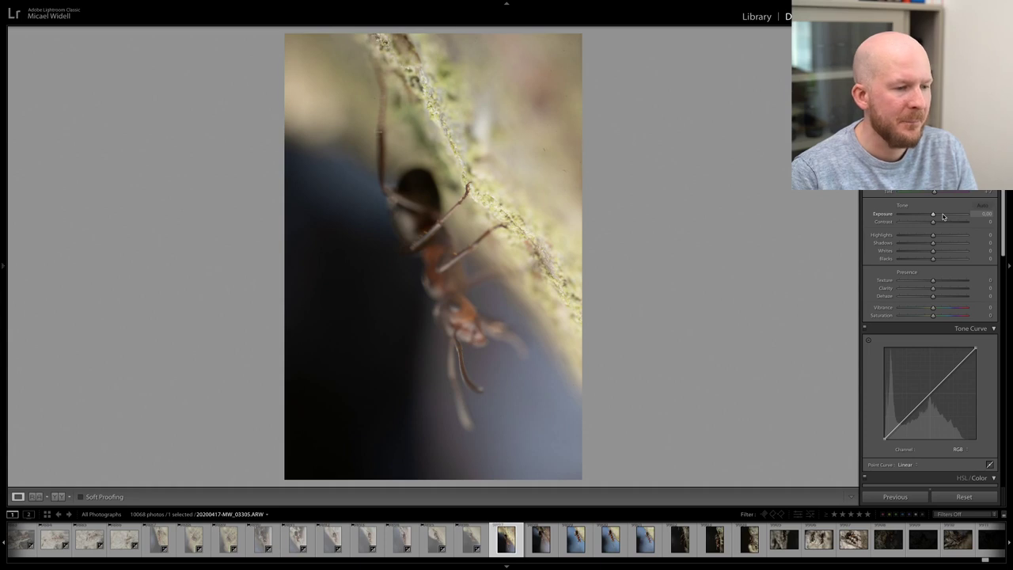
- Brighten the next dark frames to judge them and reject the blurry ones
left_click(942, 214)
key("x")
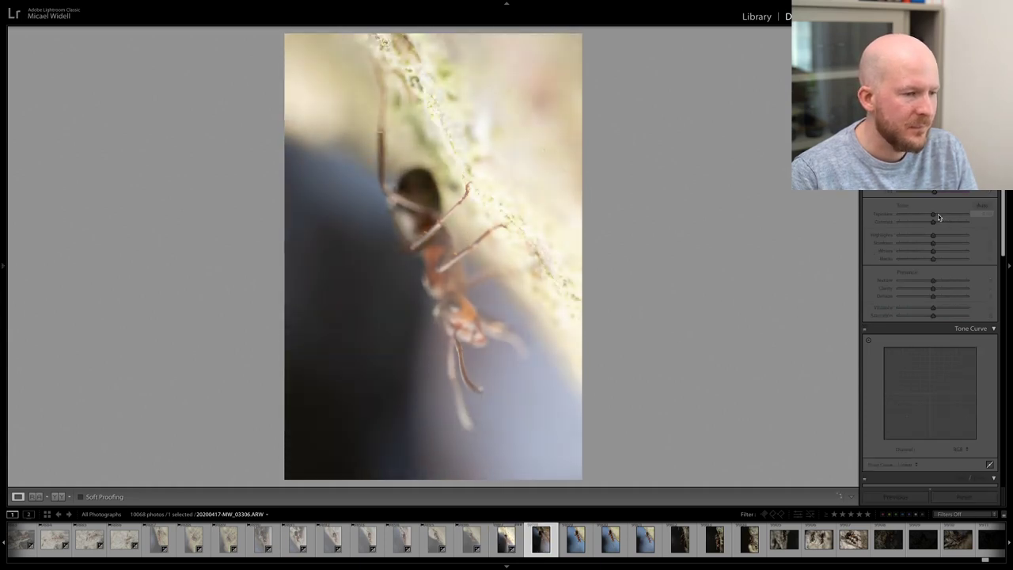
key("Right")
key("x")
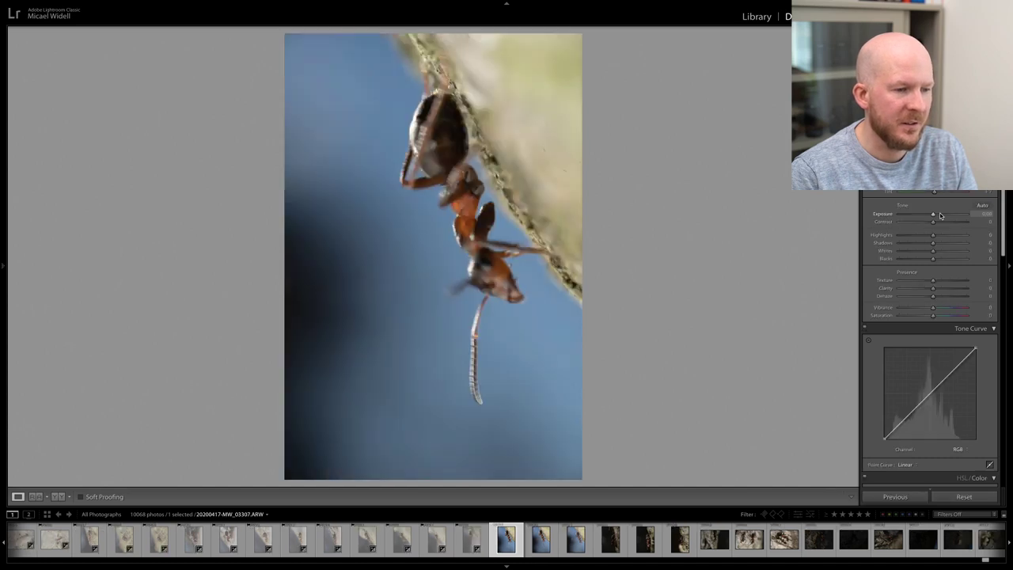
left_click(940, 215)
key("x")
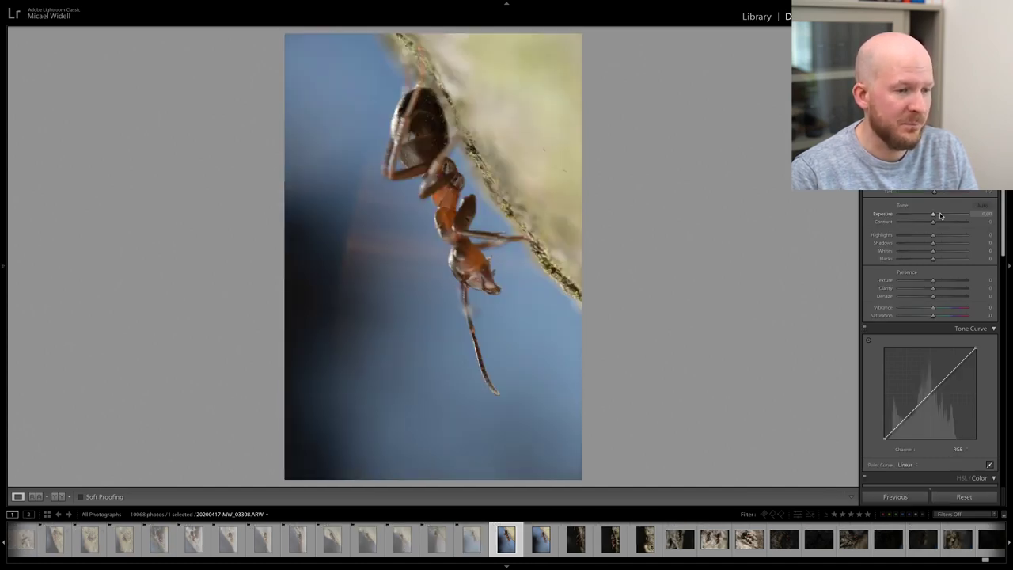
- Check focus at 1:1, reject out-of-focus frames, and raise a later frame to about +1.95
left_click(475, 270)
key("x")
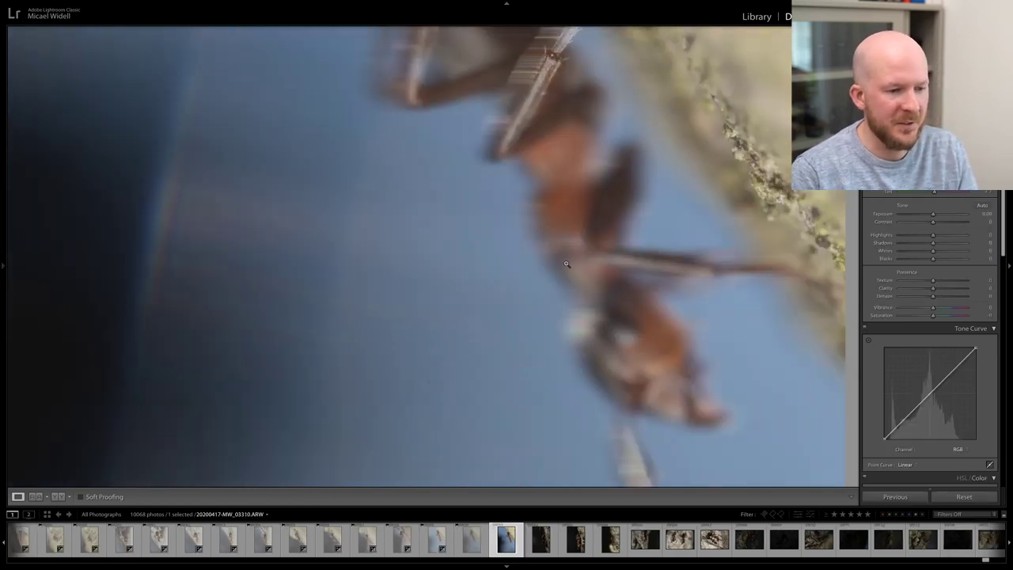
left_click(567, 263)
key("x")
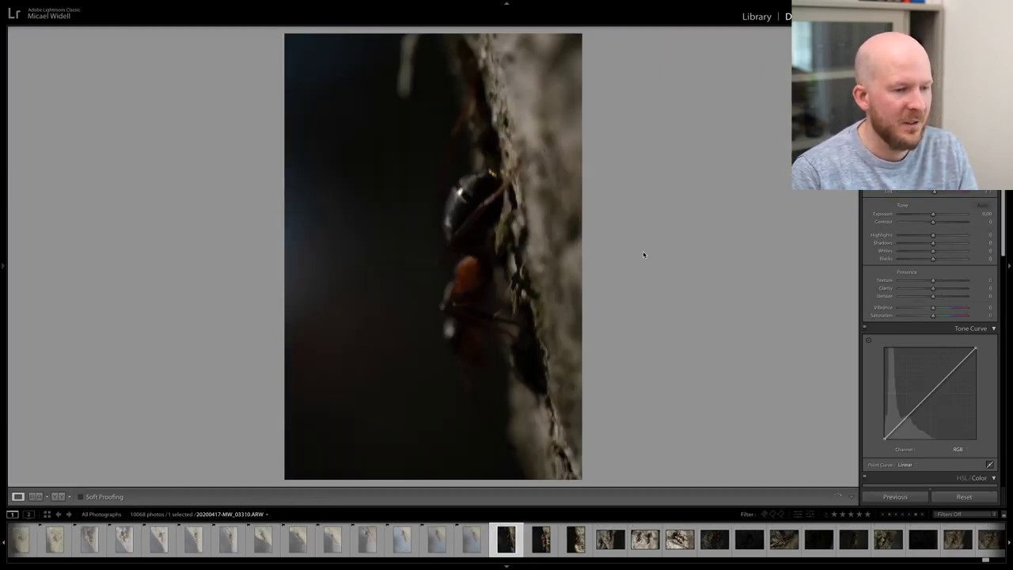
key("x")
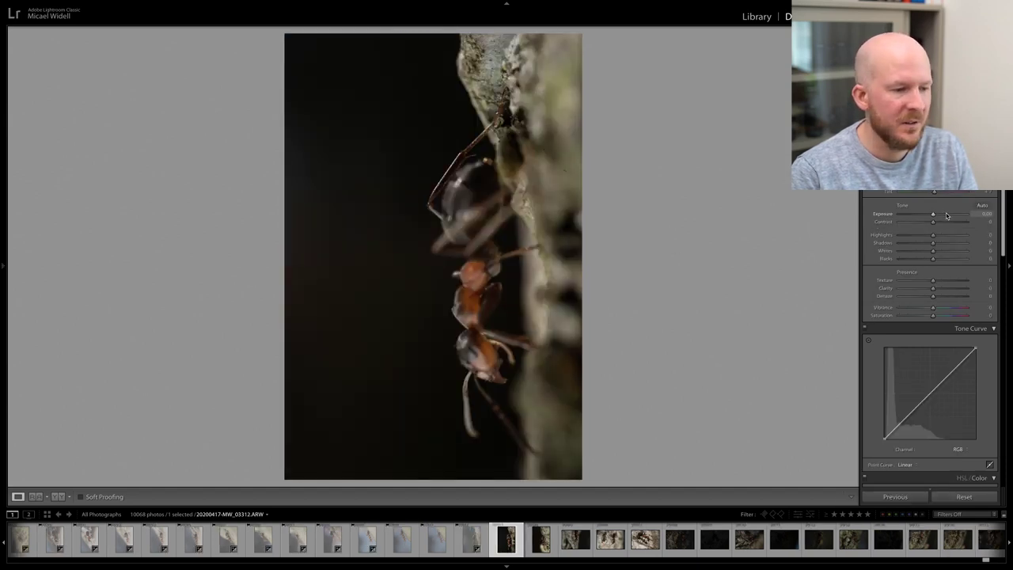
left_click(946, 215)
key("x")
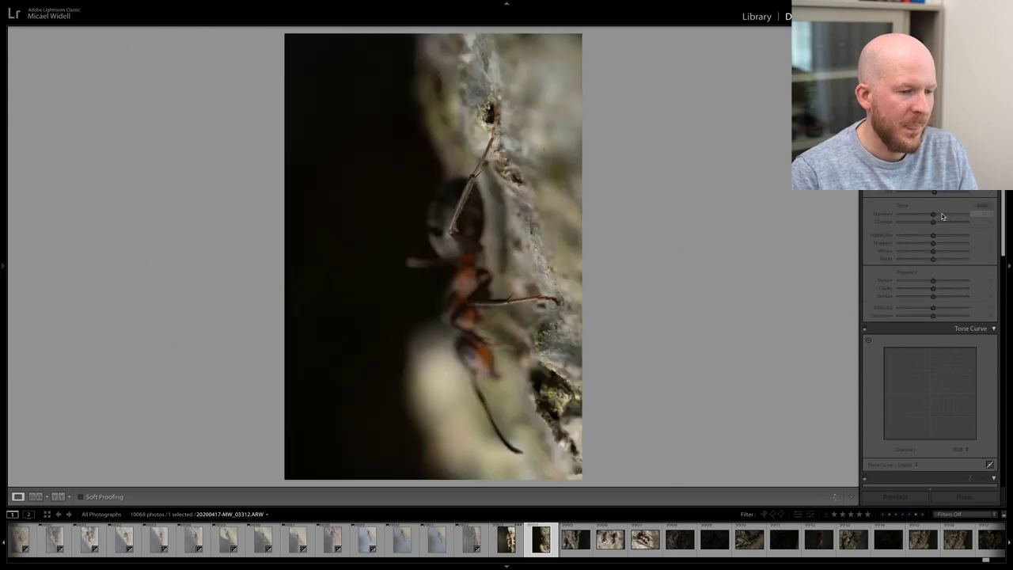
key("x")
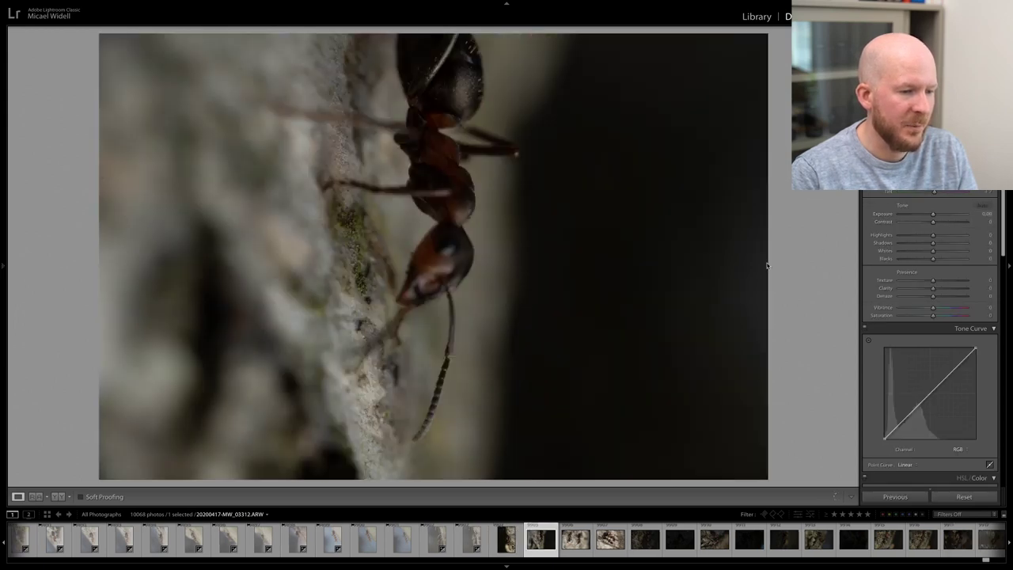
- Brighten and reject the first failing ant frames, one set to about +0.85 exposure
left_click(943, 215)
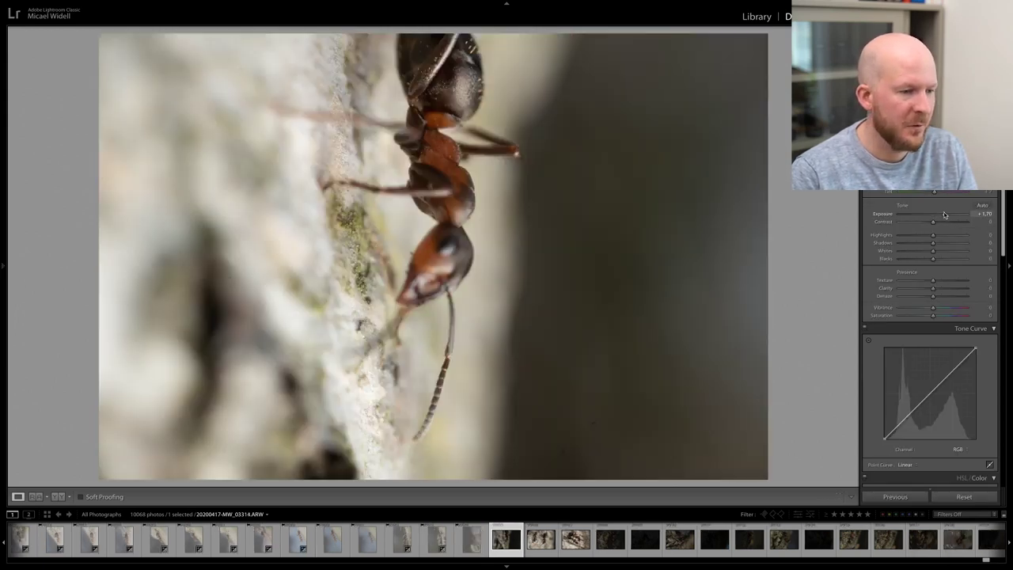
key("x")
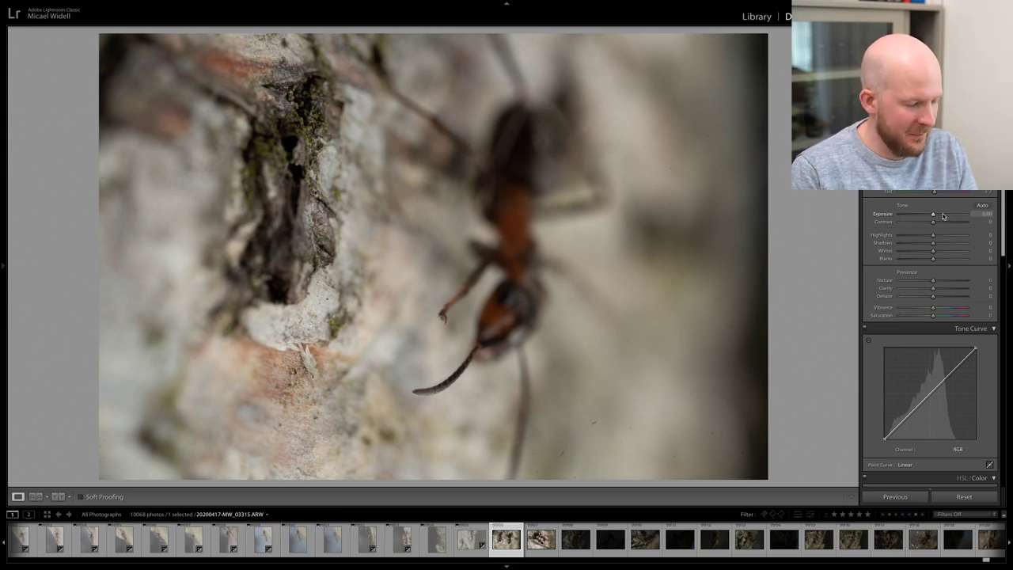
key("x")
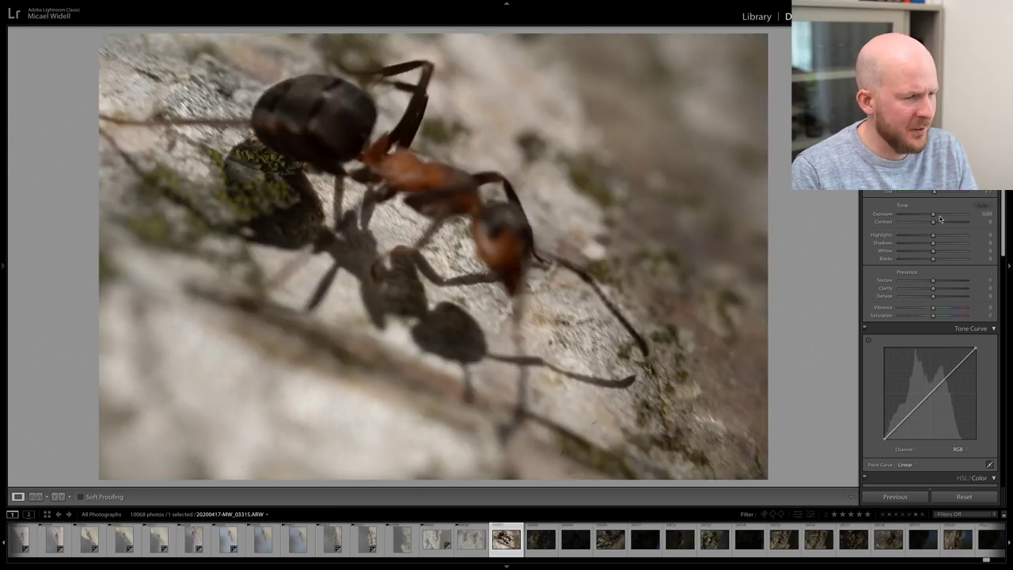
left_click_drag(942, 216, 948, 217)
key("x")
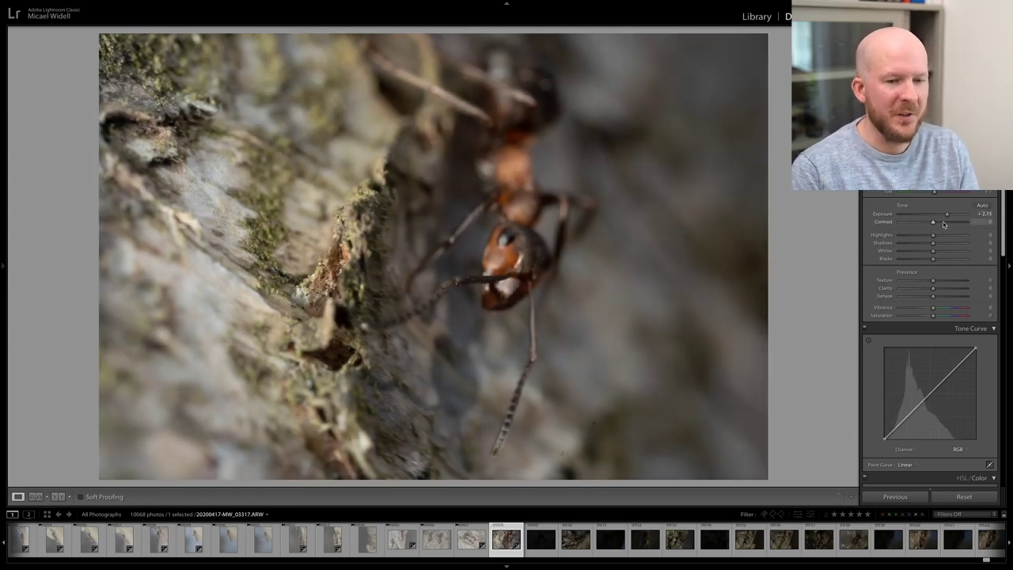
key("x")
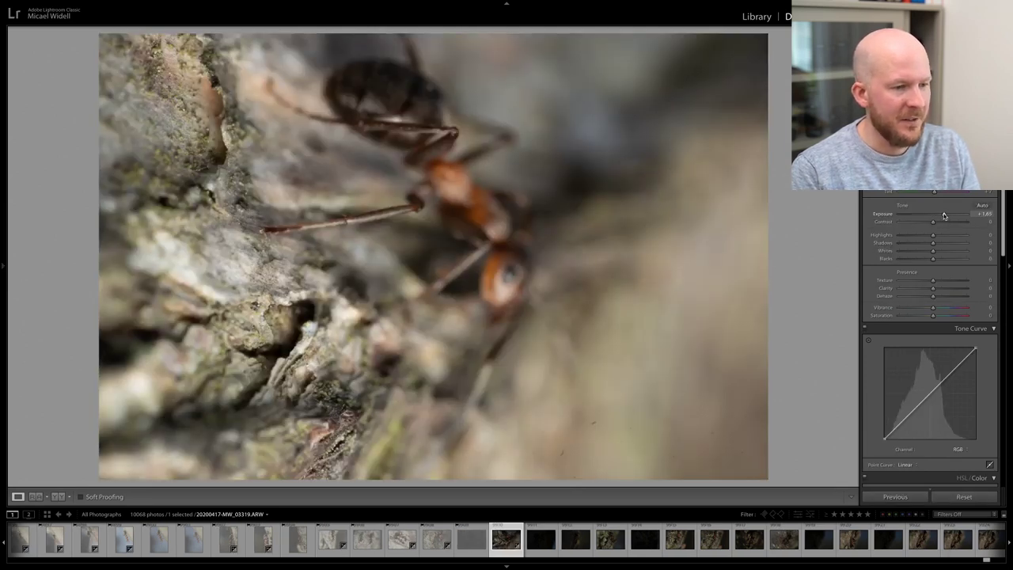
key("x")
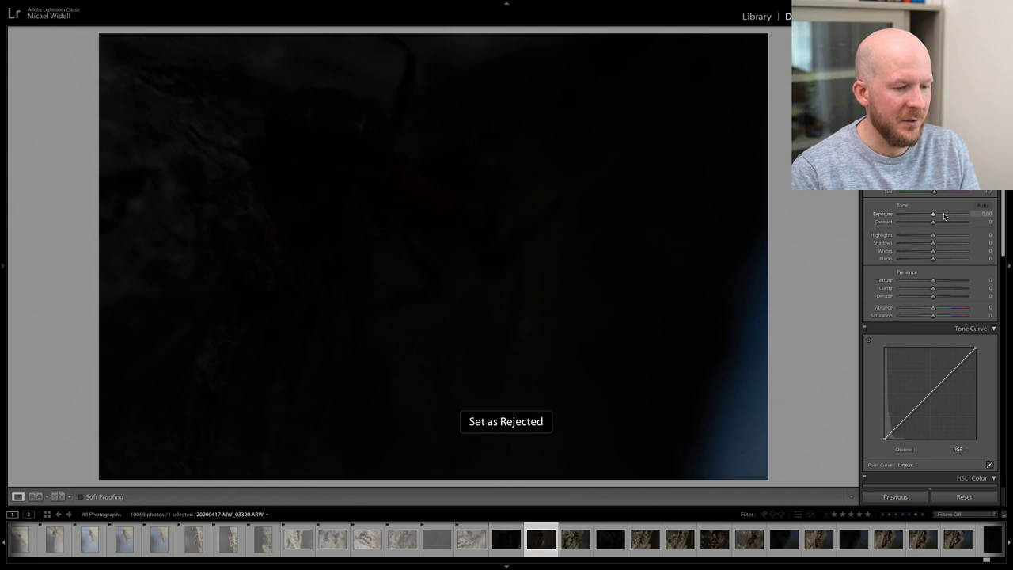
- Raise frames to +1.56 and +1.70, check sharpness, then brighten 03324 to +1.90 and 03325 to +2.10
left_click(943, 214)
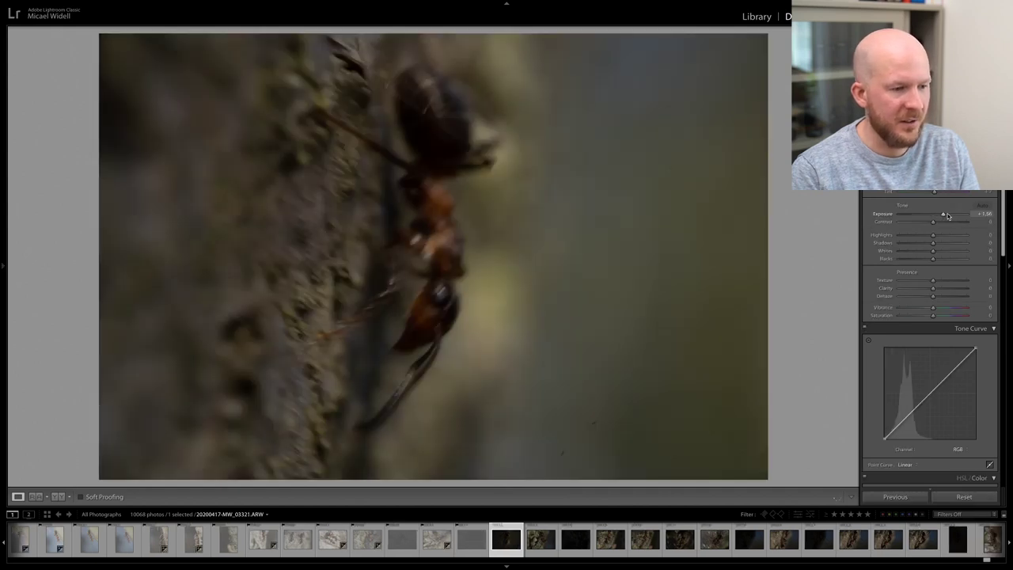
key("x")
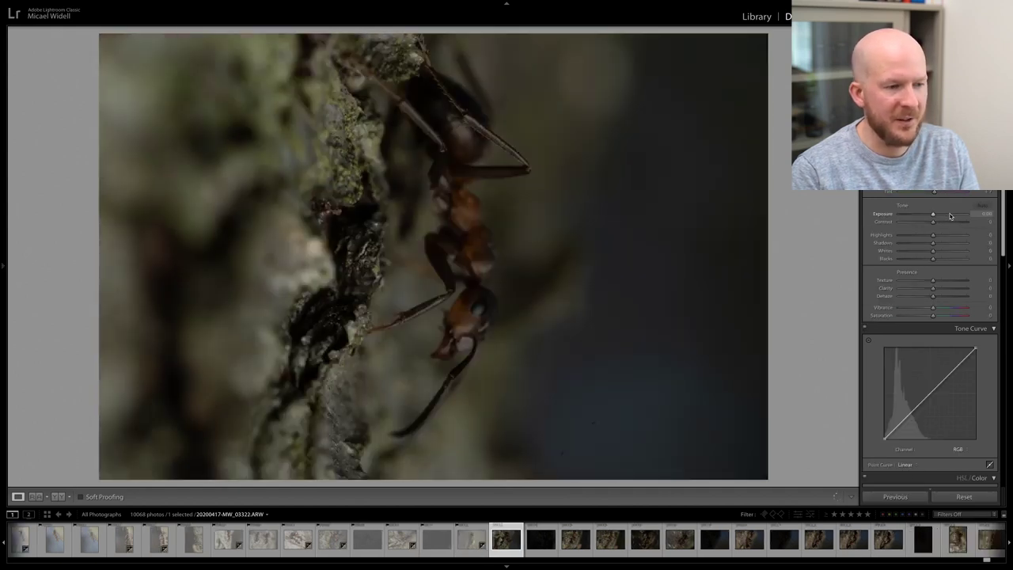
left_click(950, 214)
left_click_drag(947, 216, 944, 215)
left_click_drag(479, 297, 490, 295)
key("Right")
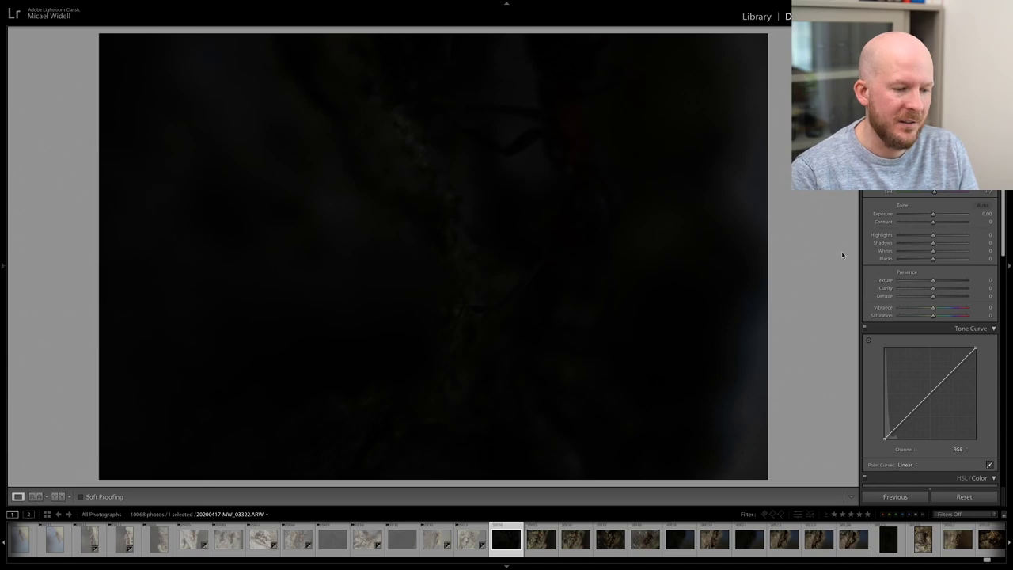
key("Right")
left_click_drag(933, 214, 939, 215)
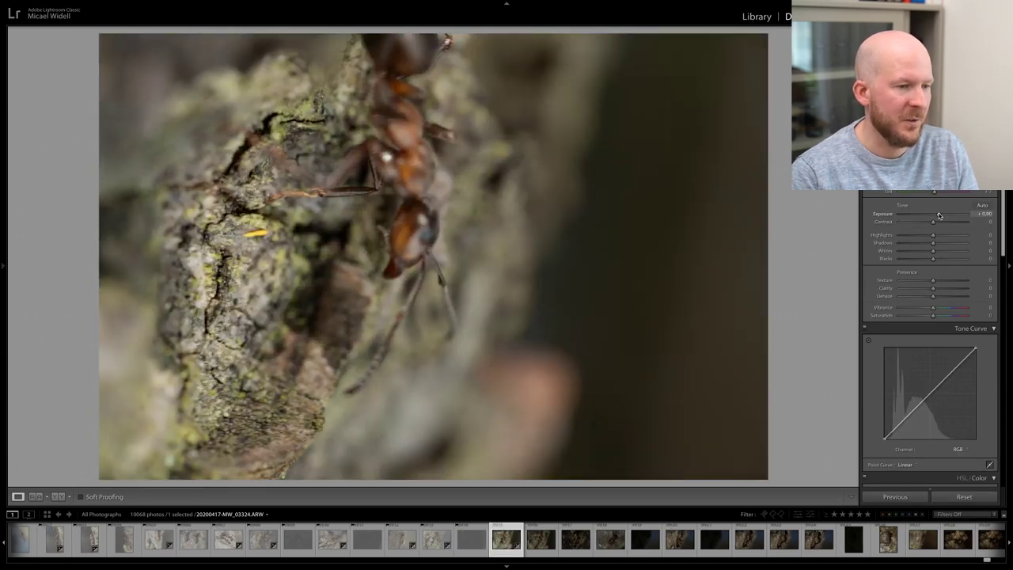
key("Right")
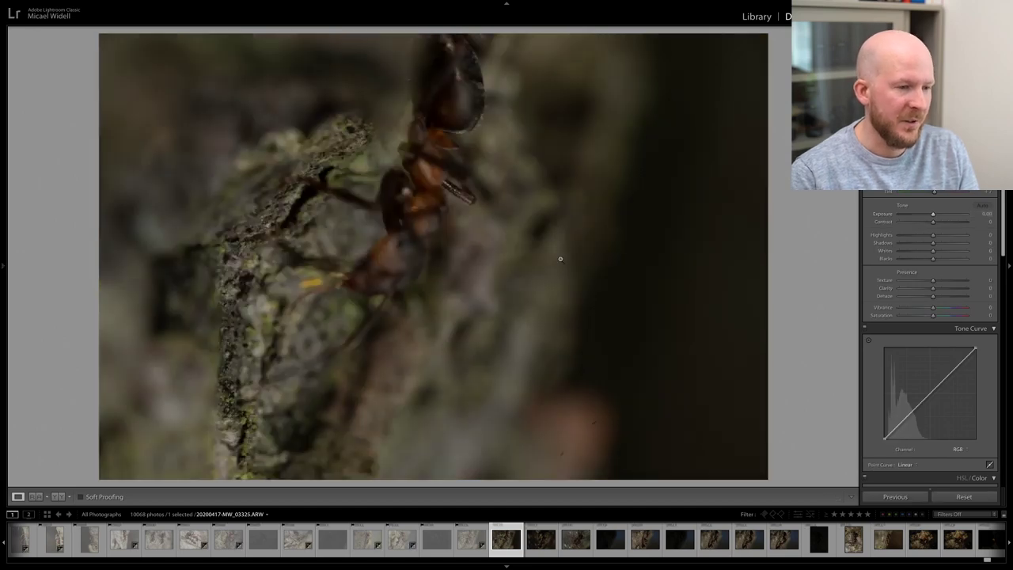
left_click_drag(933, 214, 942, 217)
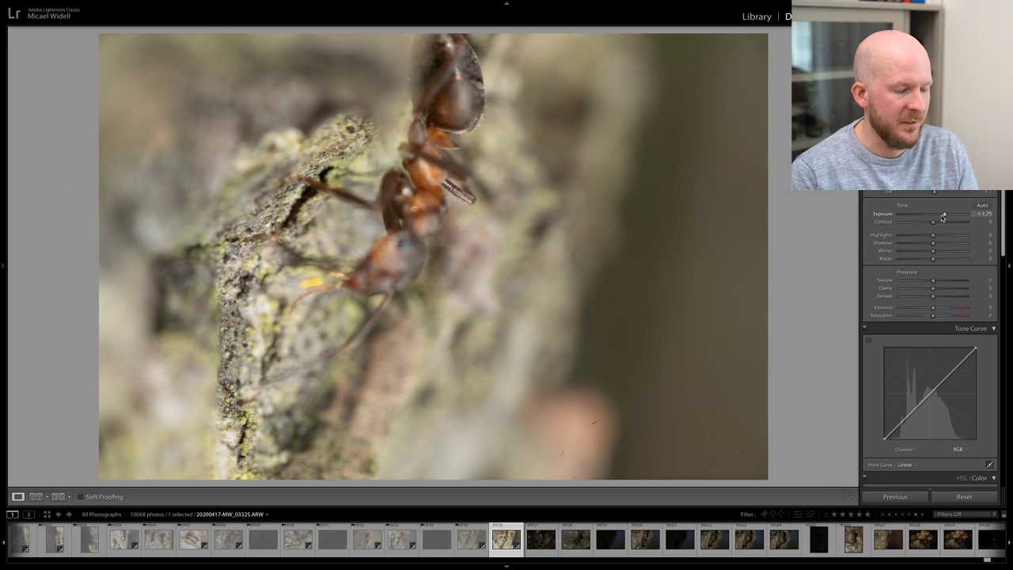
- Reject the run of failing frames following 03325 and the frames after 03331
key("x")
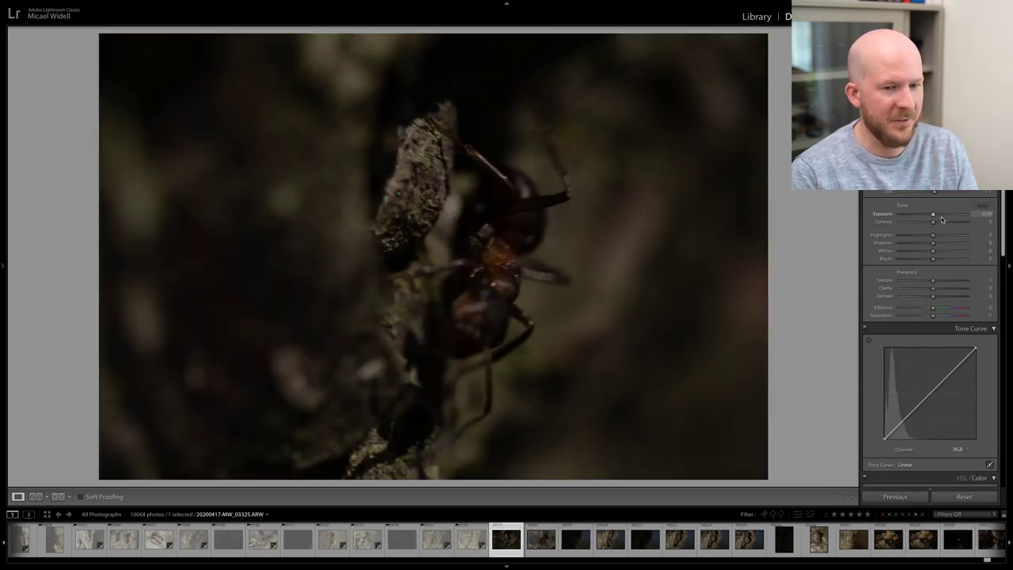
key("x")
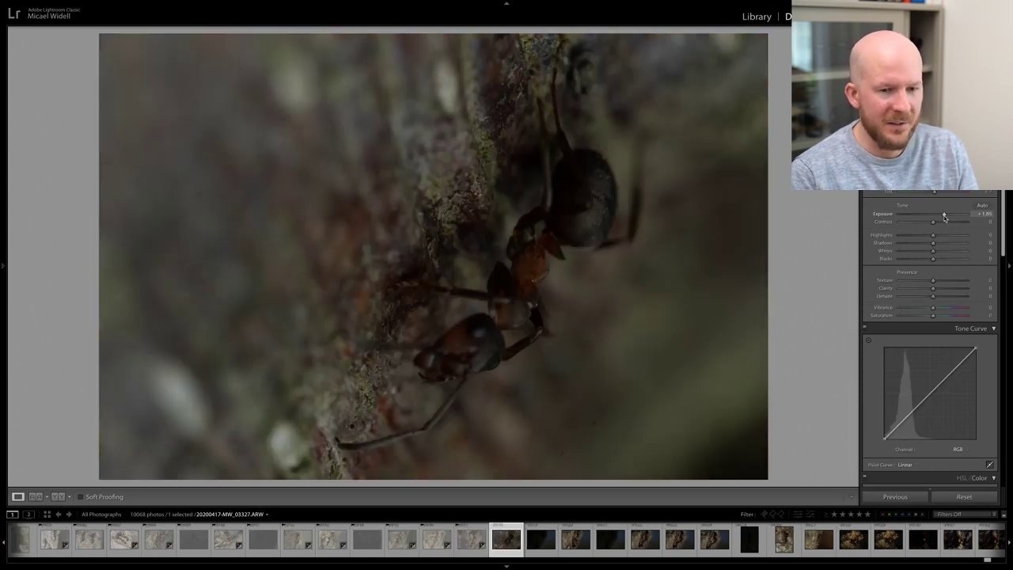
key("x")
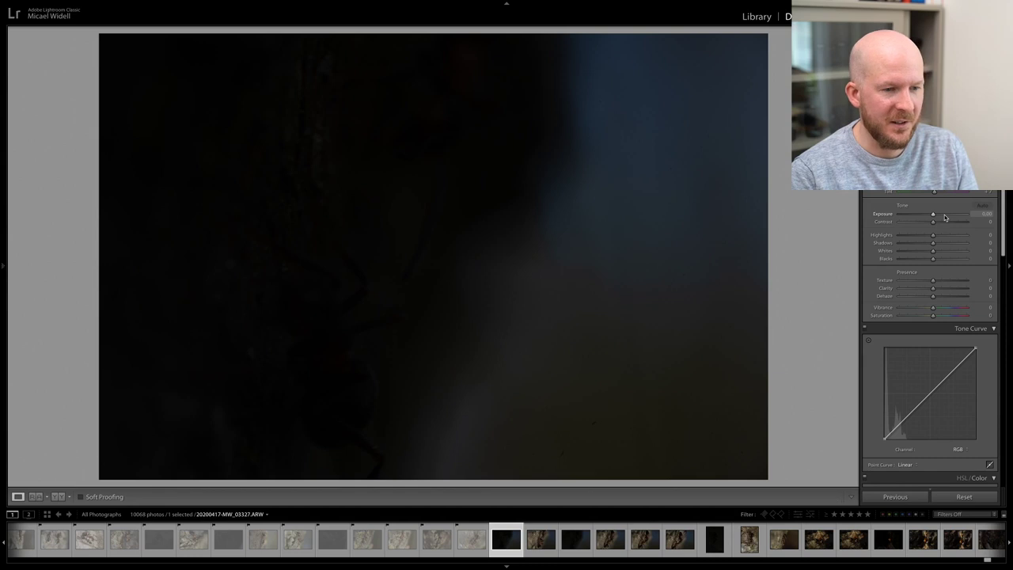
key("x")
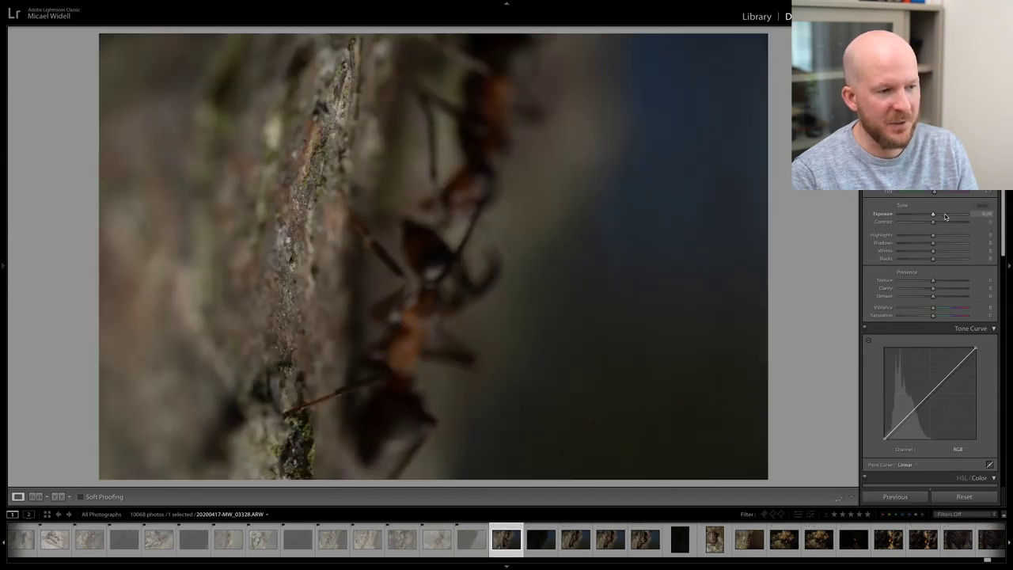
key("x")
key("Right")
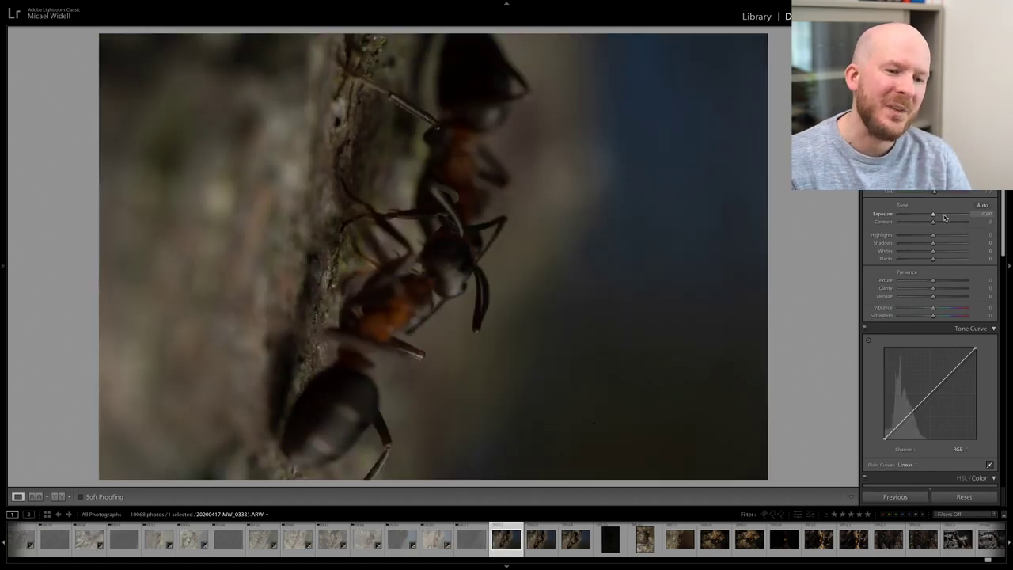
key("x")
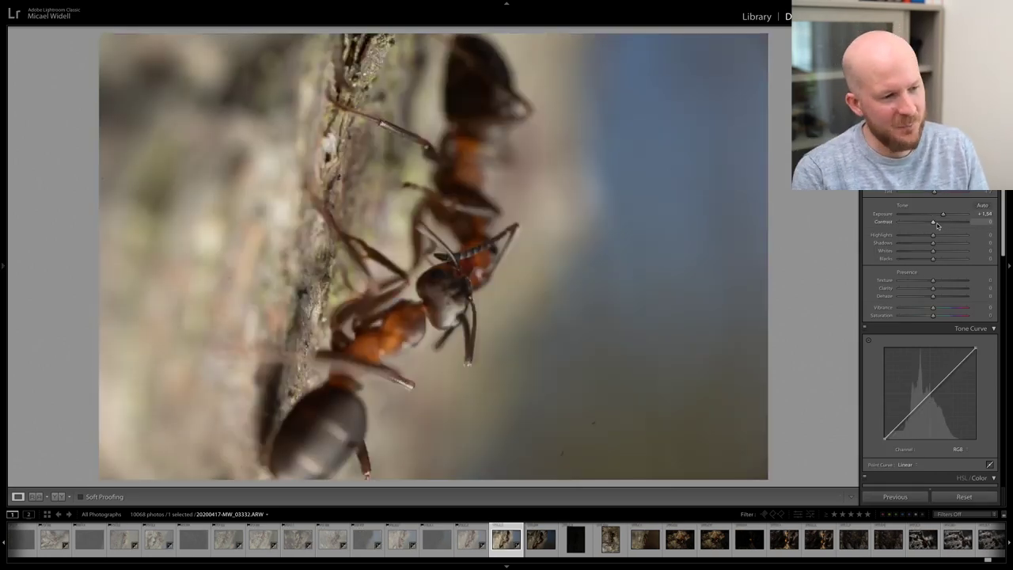
key("x")
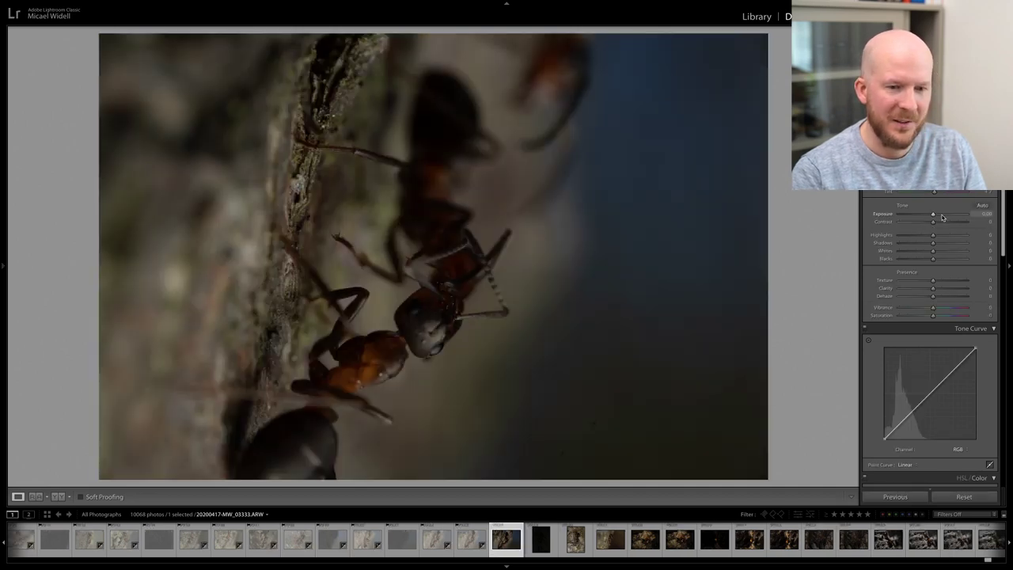
- Brighten the remaining ant photos to about +1.48 and +1.40, rejecting each before the amber bead
left_click(942, 216)
key("x")
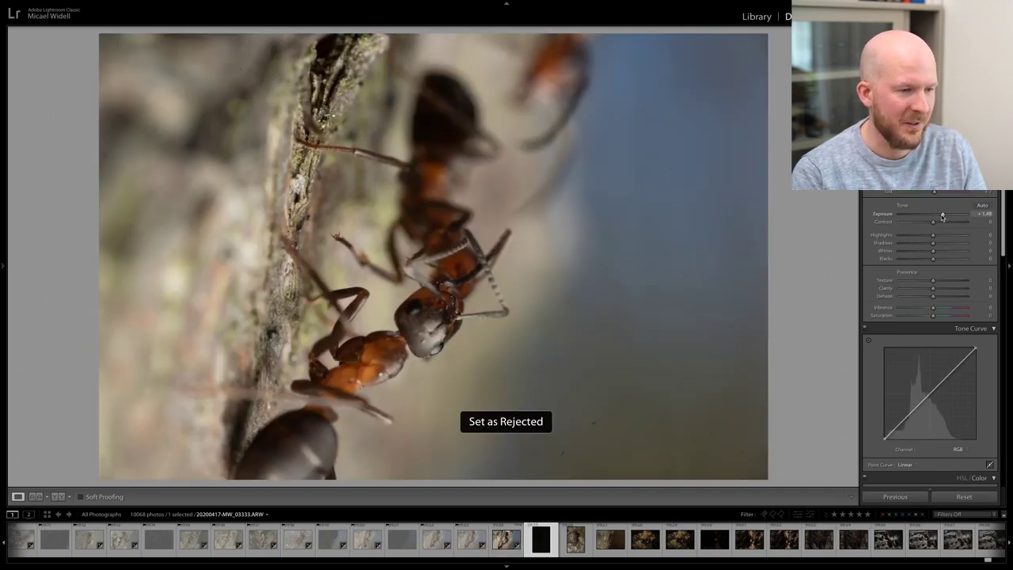
key("x")
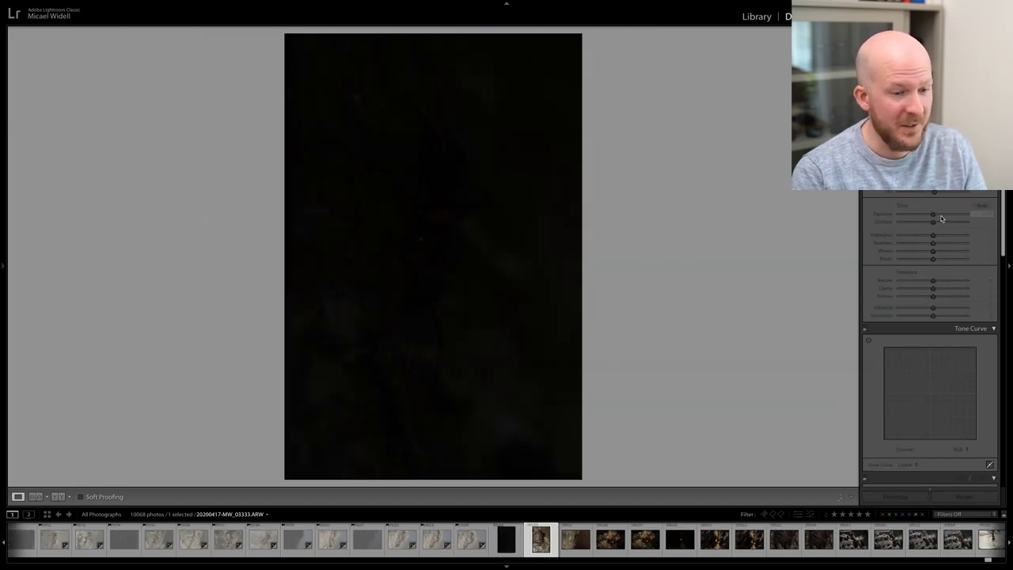
left_click(942, 216)
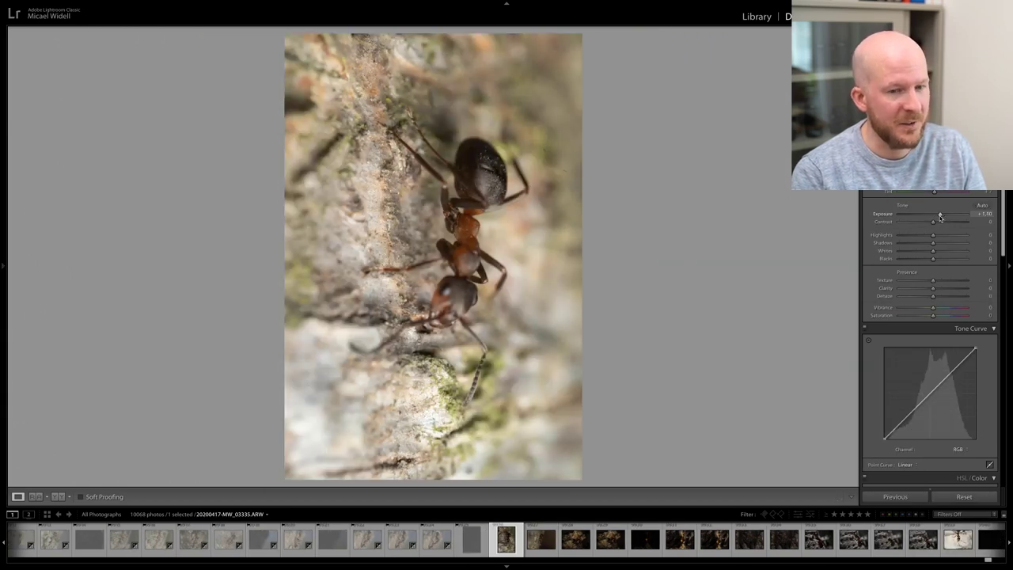
key("x")
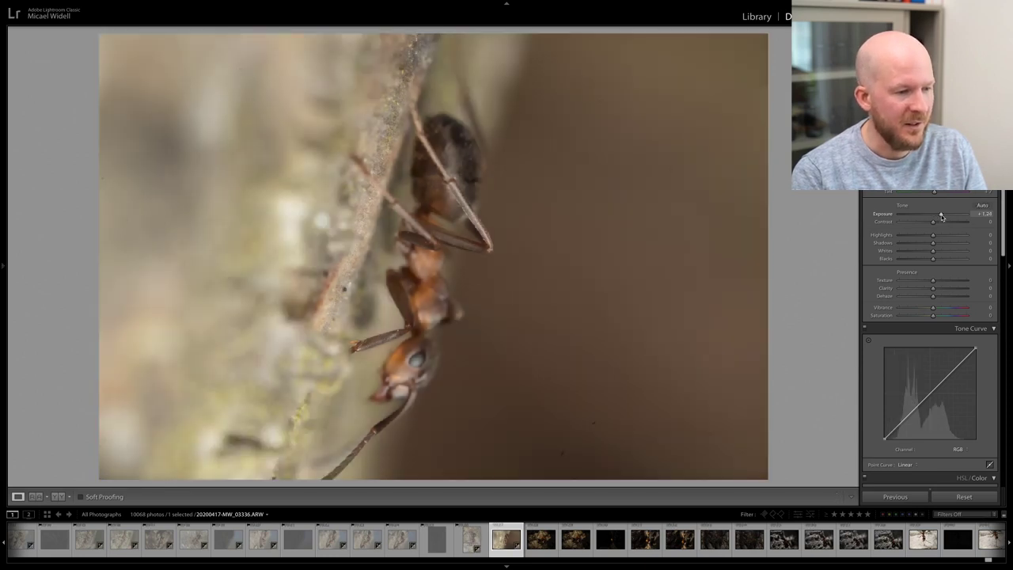
key("x")
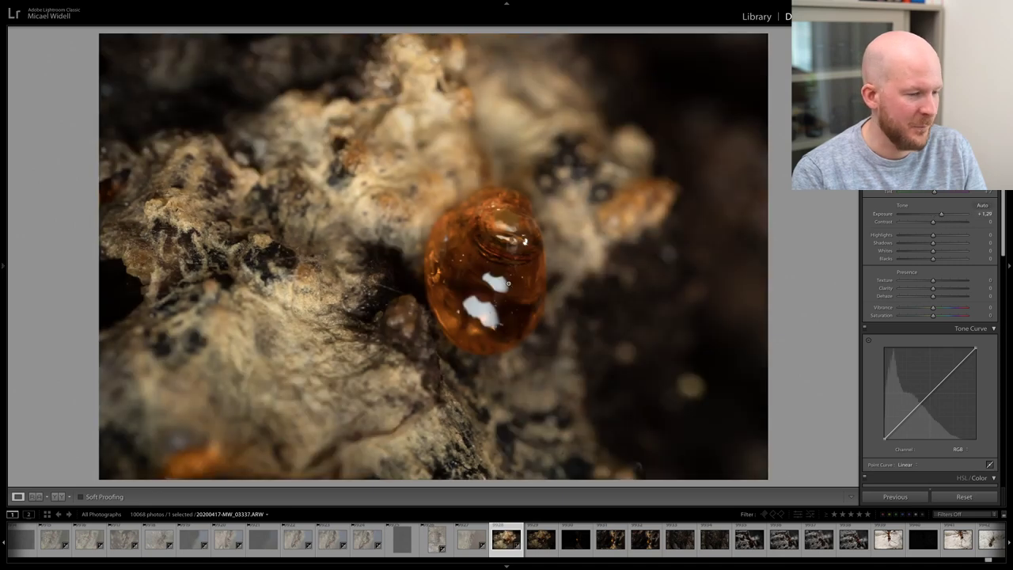
- Zoom-check the amber bead shot's focus, then lift the next bead photo to +2.20 exposure
left_click(504, 286)
left_click(498, 284)
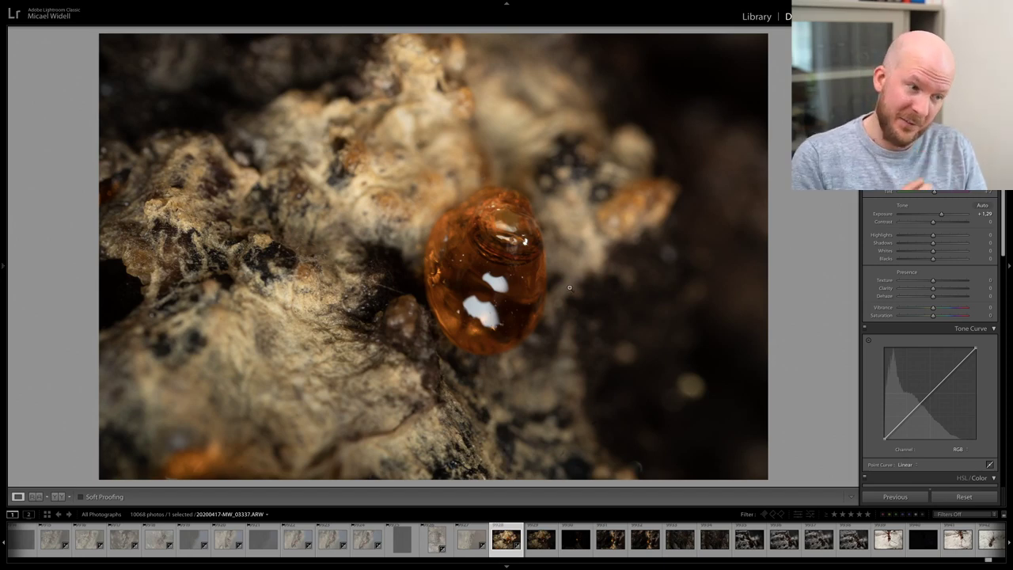
key("Right")
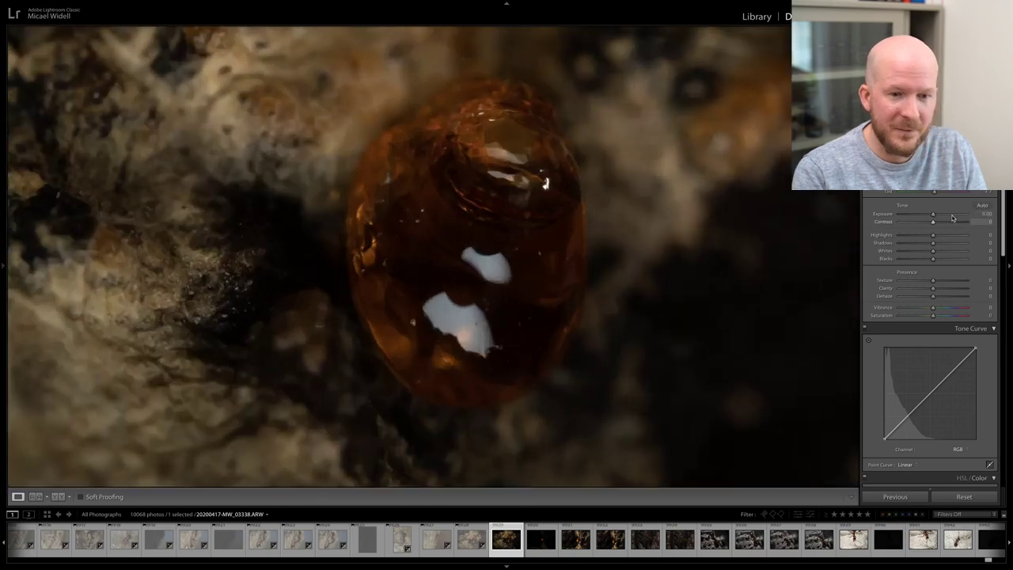
left_click_drag(932, 214, 947, 213)
- Reject the brightened bead photo and the following dark frames through 03341
key("x")
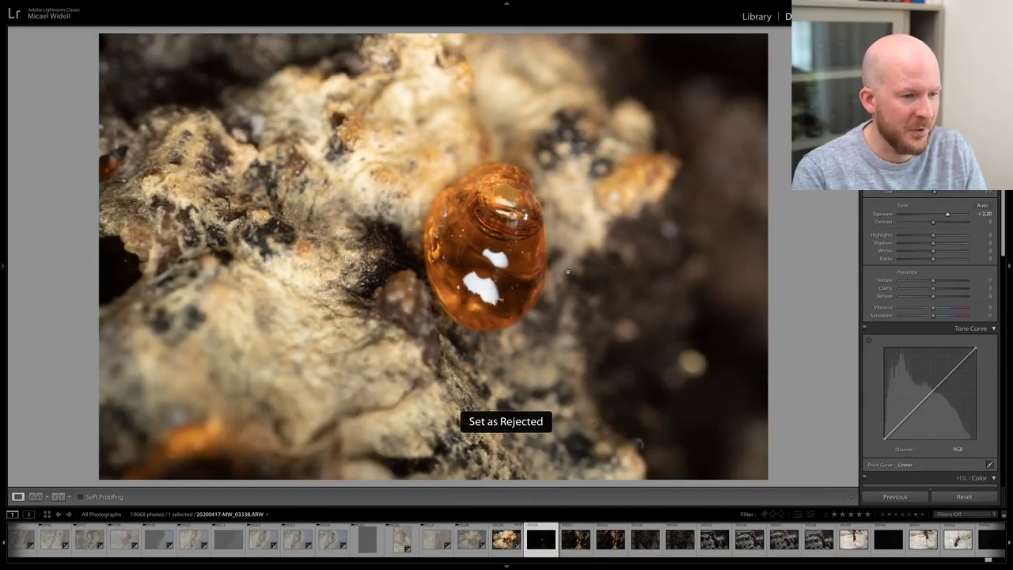
key("Right")
key("x")
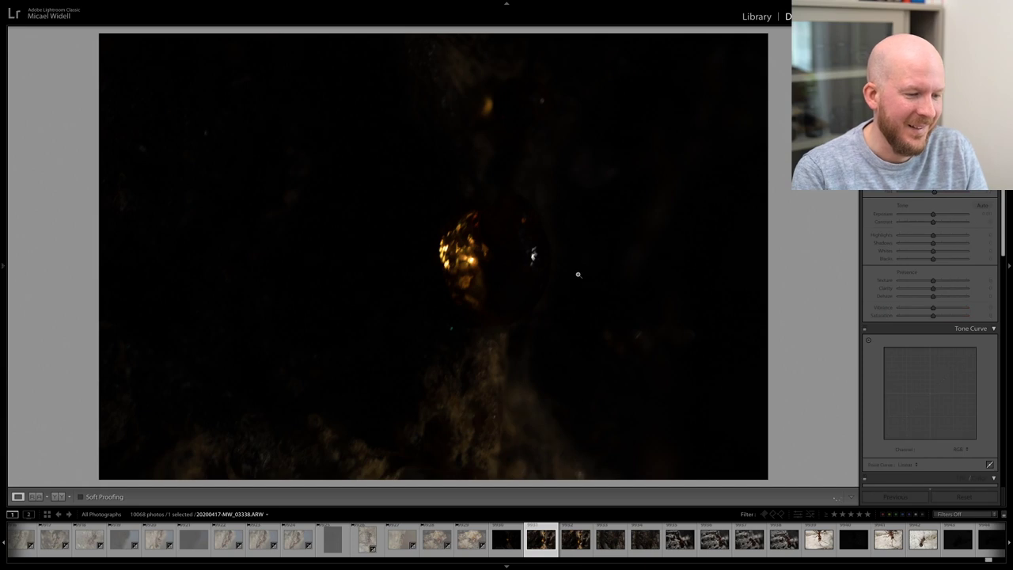
key("Right")
key("x")
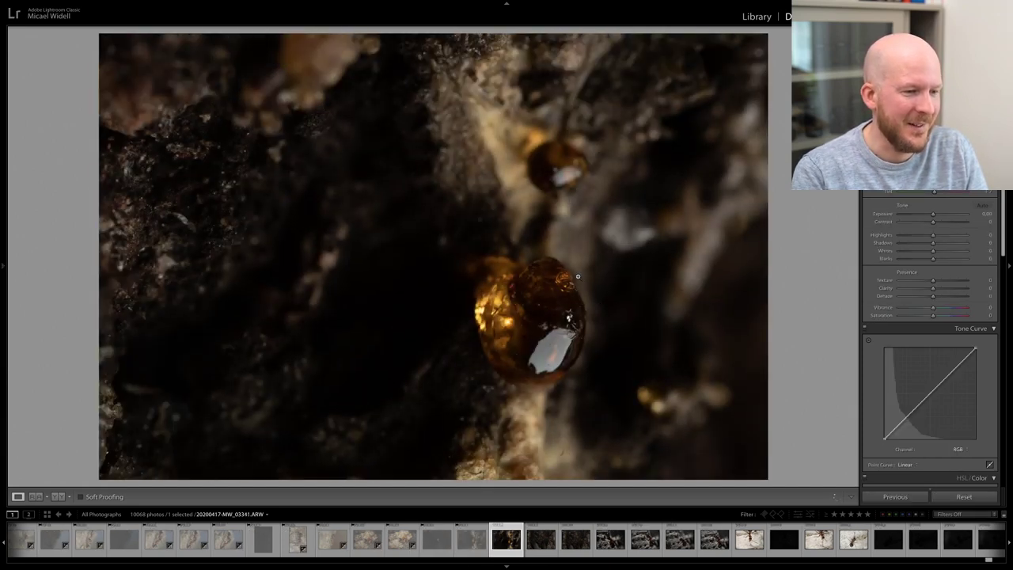
key("x")
key("Right")
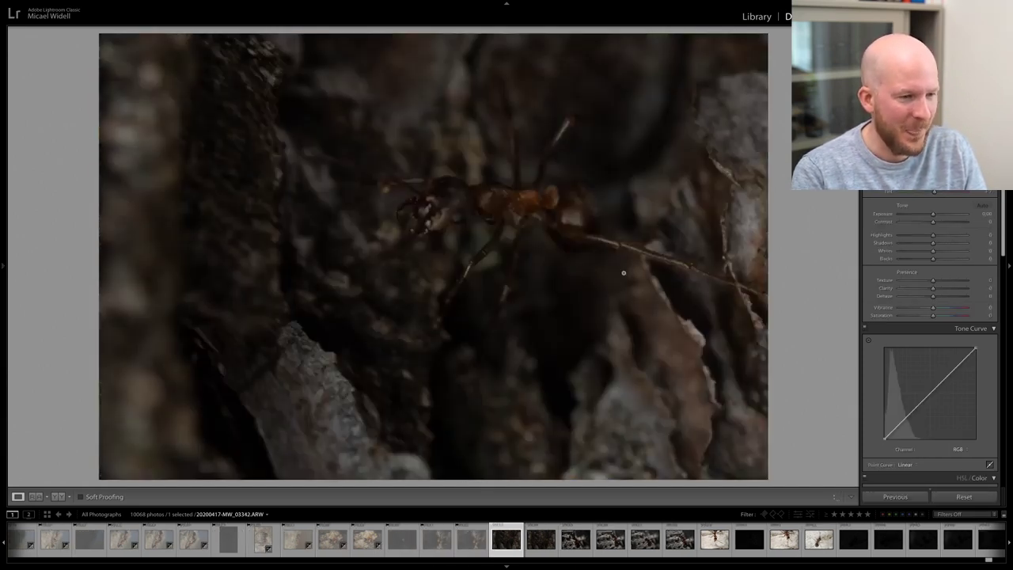
- Brighten the soft ant frames to about +1.50 and +1.45 exposure and reject them
key("ctrl+alt+v")
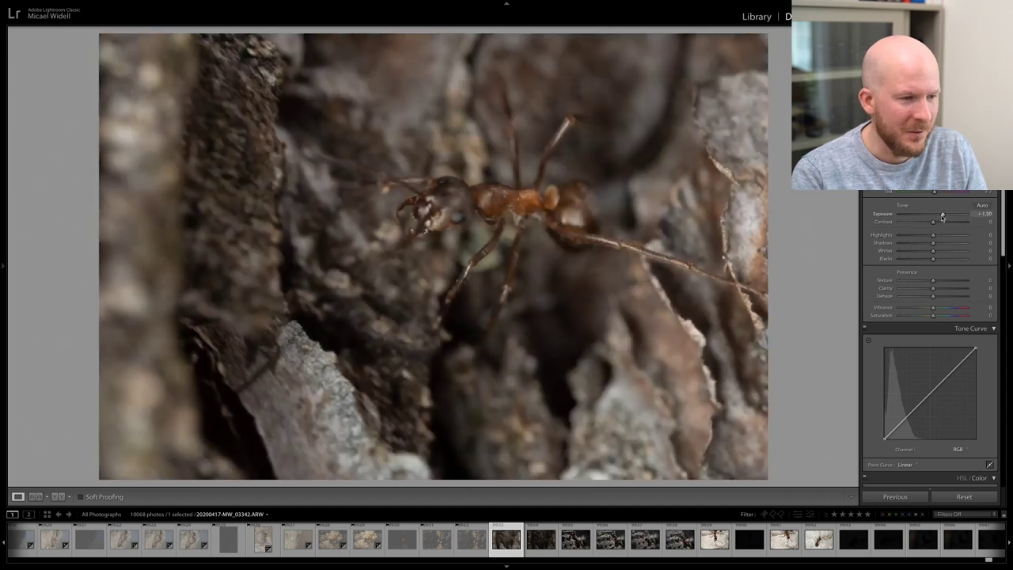
key("x")
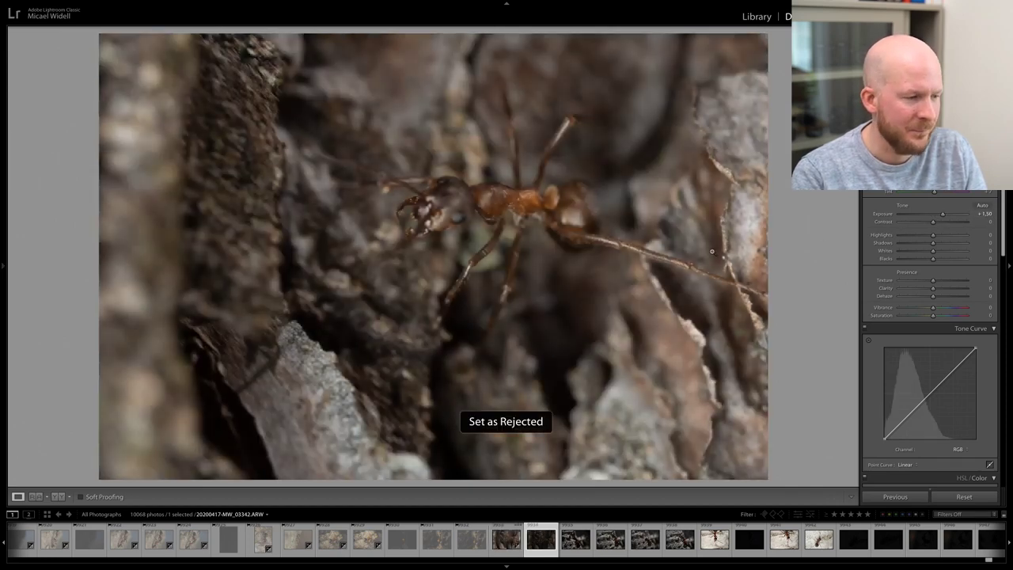
key("Right")
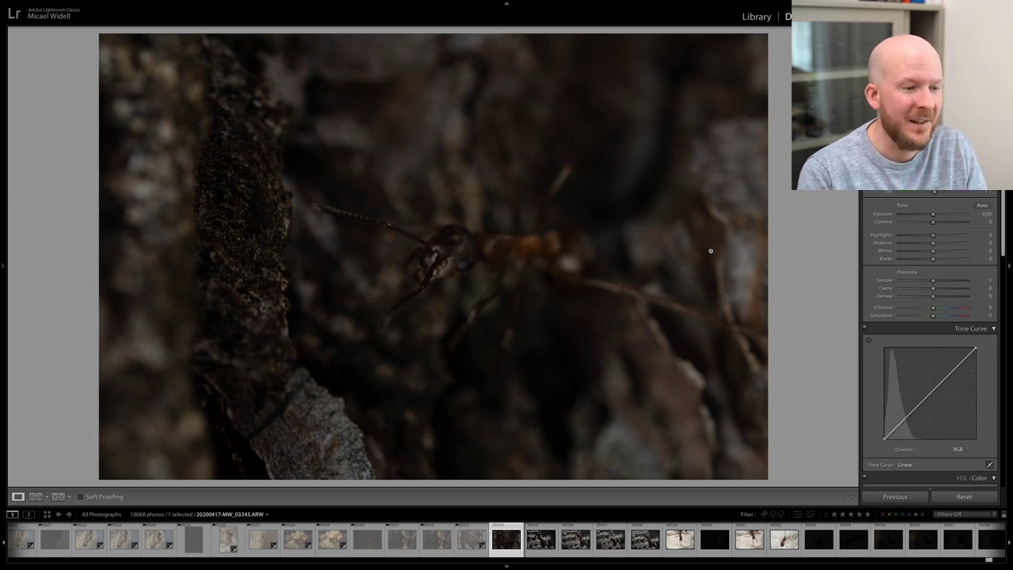
left_click_drag(932, 215, 950, 215)
key("x")
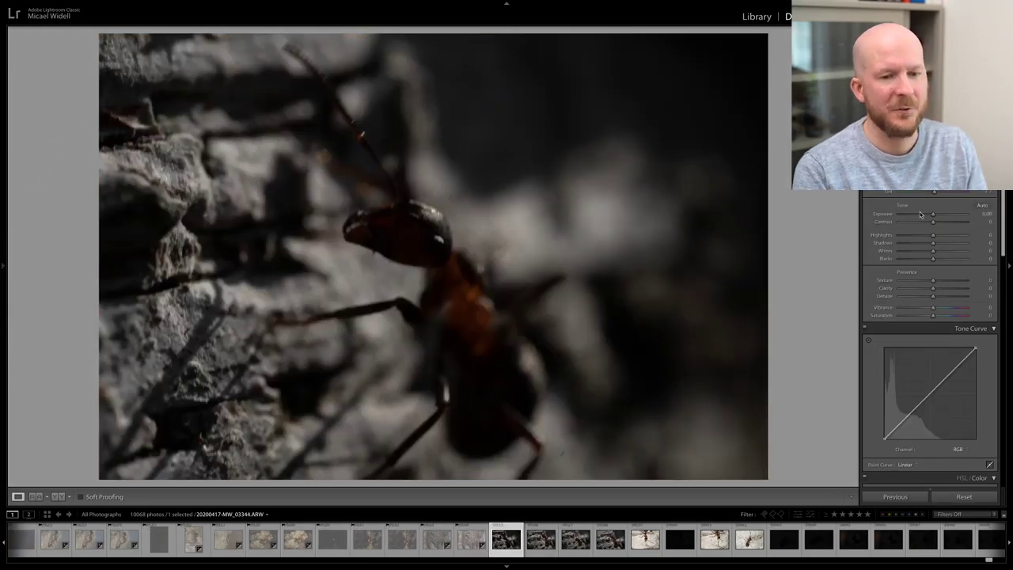
key("x")
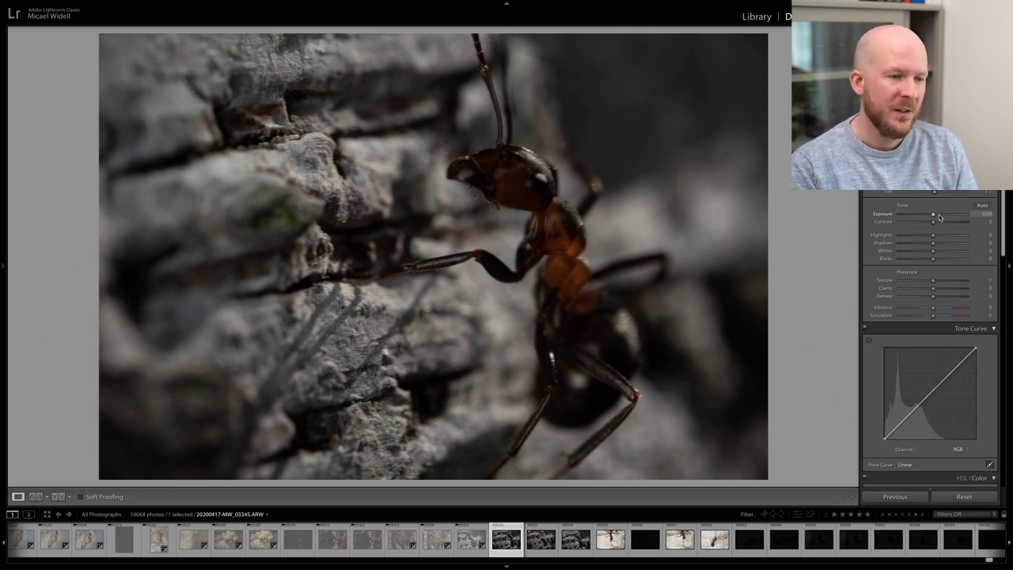
- Brighten three ant frames to about +1.70, +1.20 and +1.55 exposure and reject each
left_click(940, 215)
left_click_drag(939, 215, 944, 214)
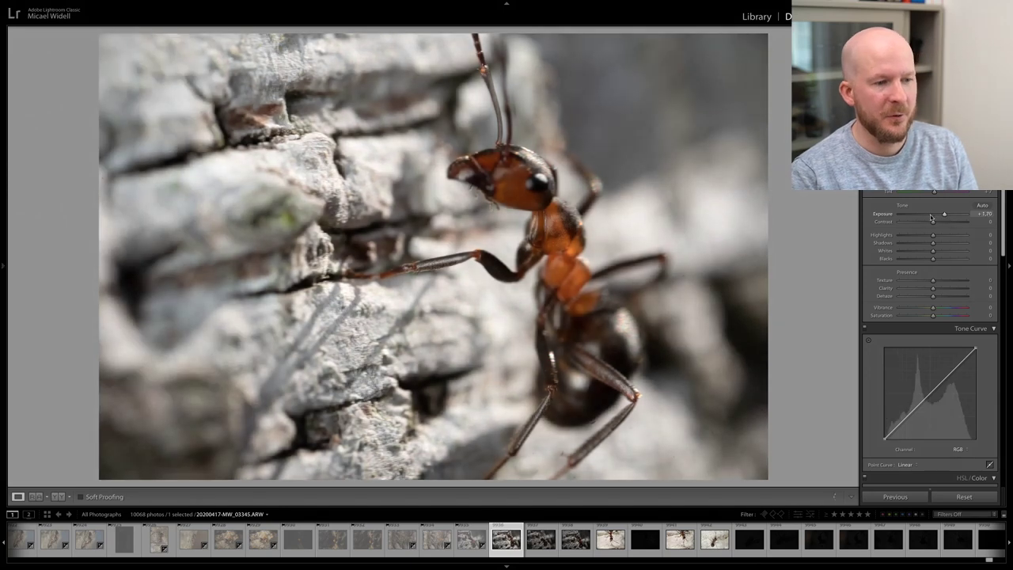
key("x")
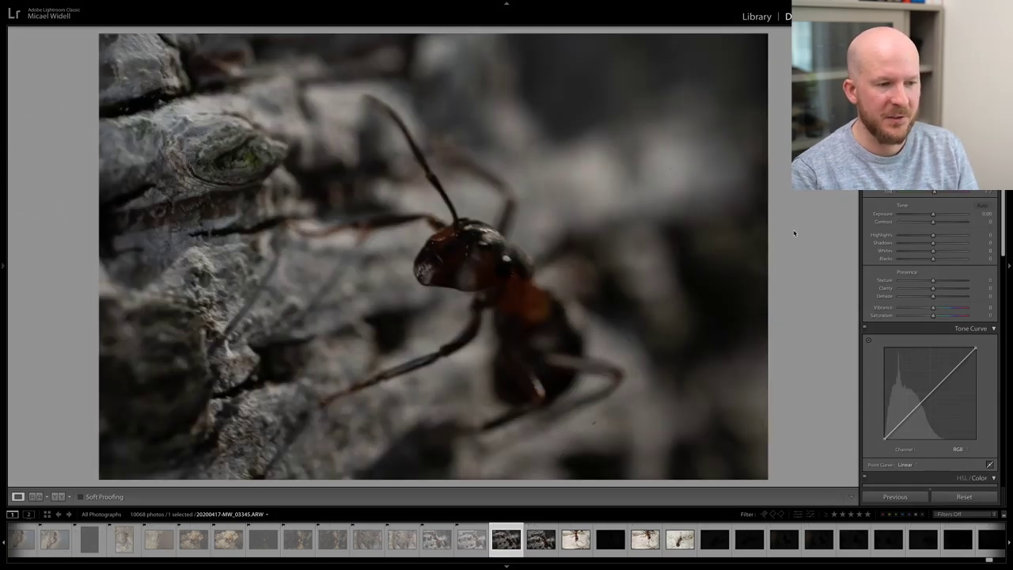
left_click(941, 215)
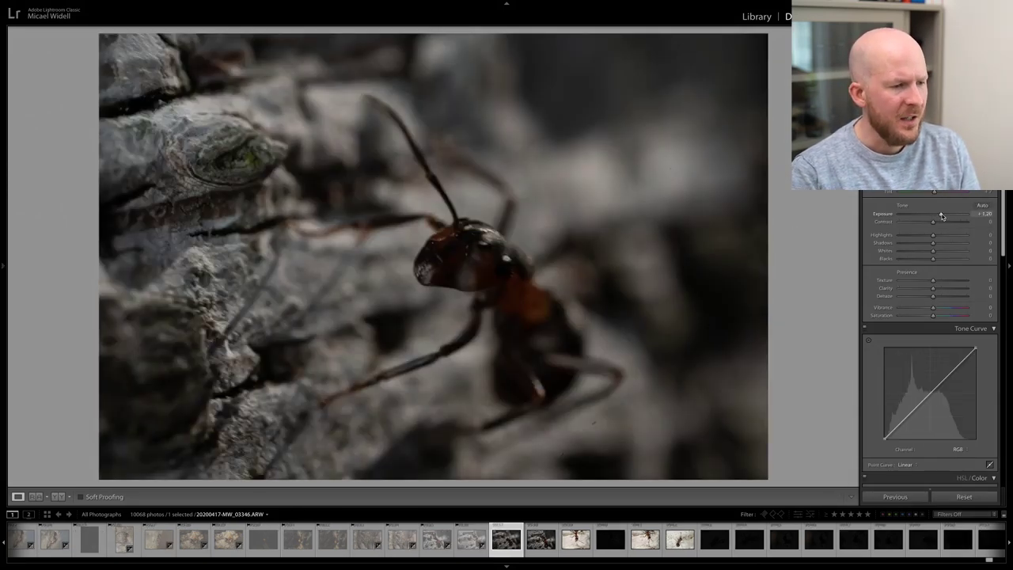
key("x")
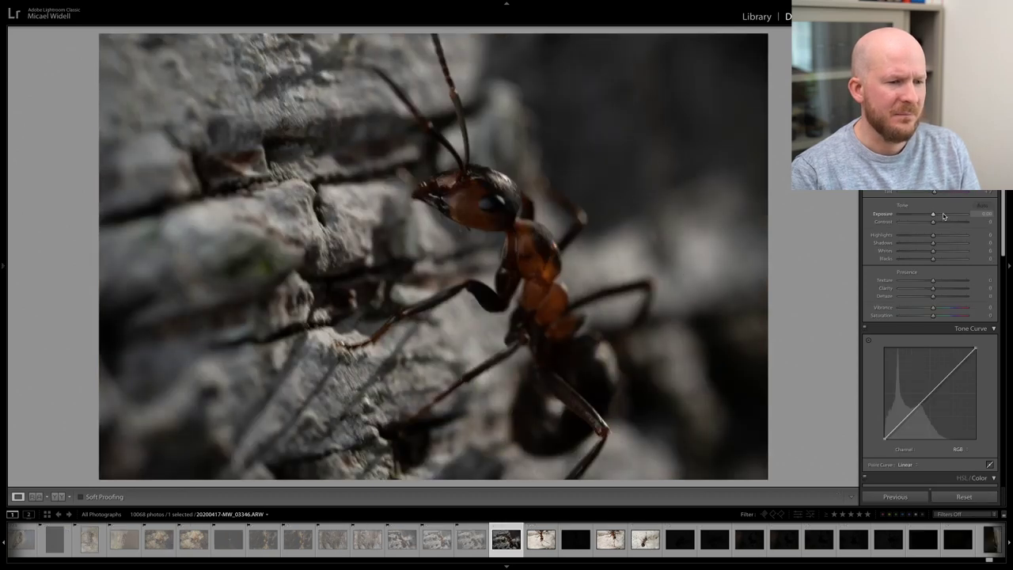
left_click(942, 216)
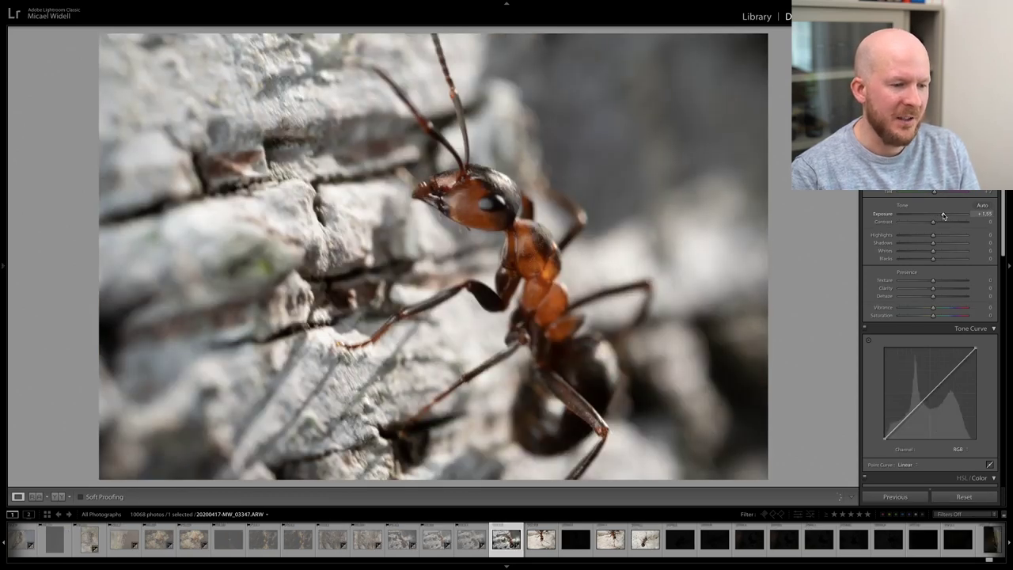
key("x")
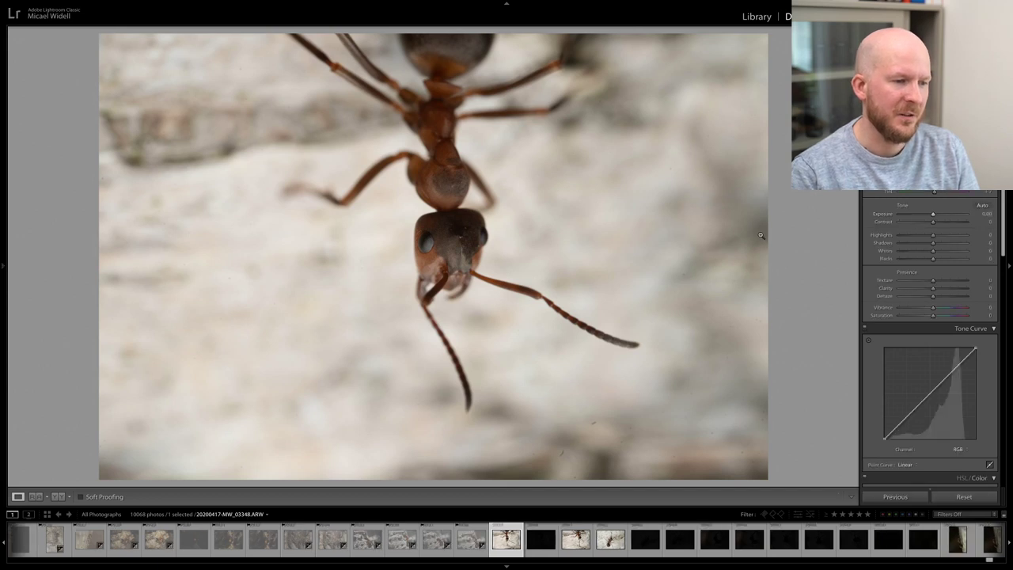
- Zoom-check photo 03350's sharpness, then reject the blurry, soft and near-black frames
key("x")
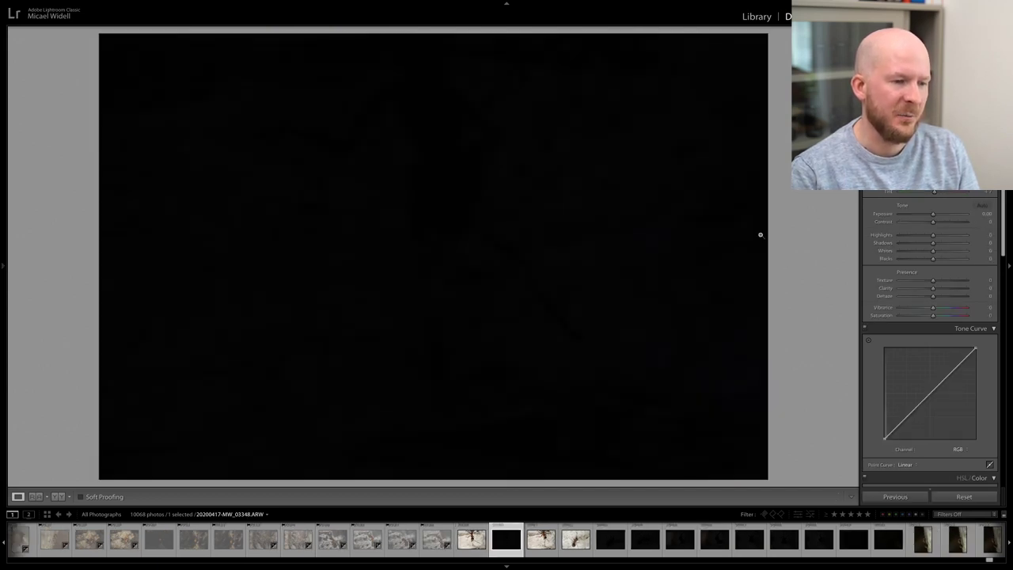
key("x")
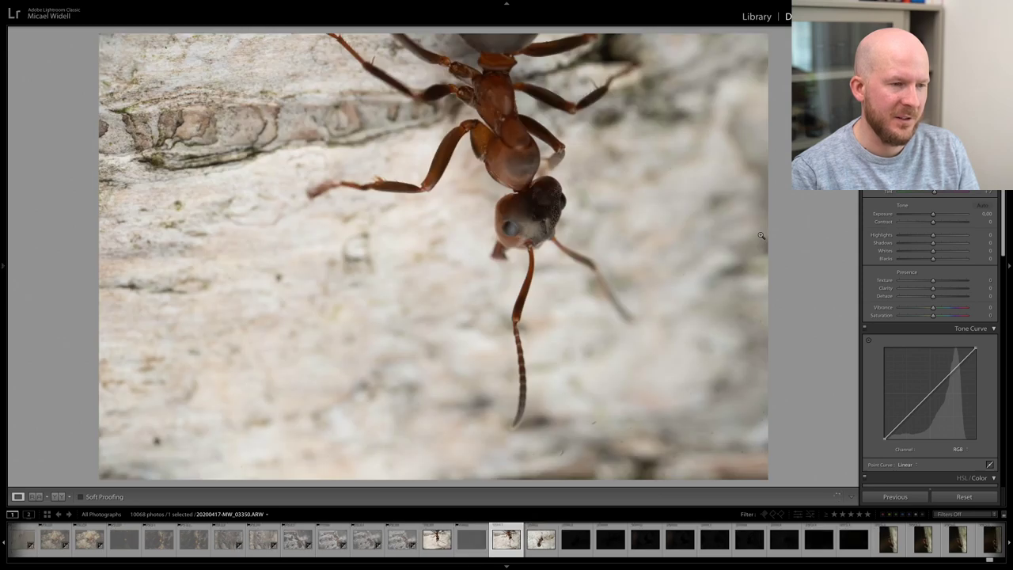
left_click(521, 228)
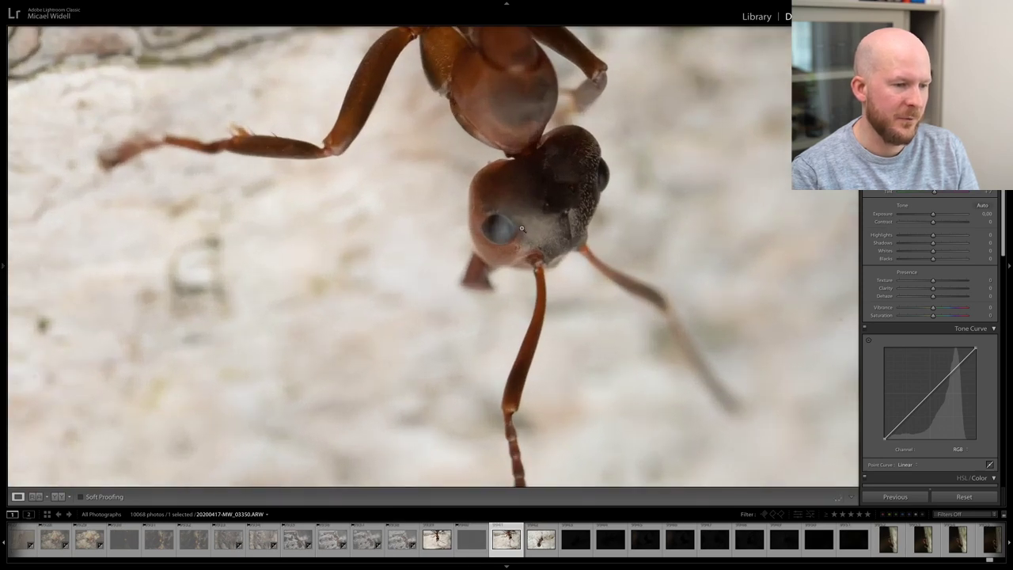
left_click(520, 228)
key("x")
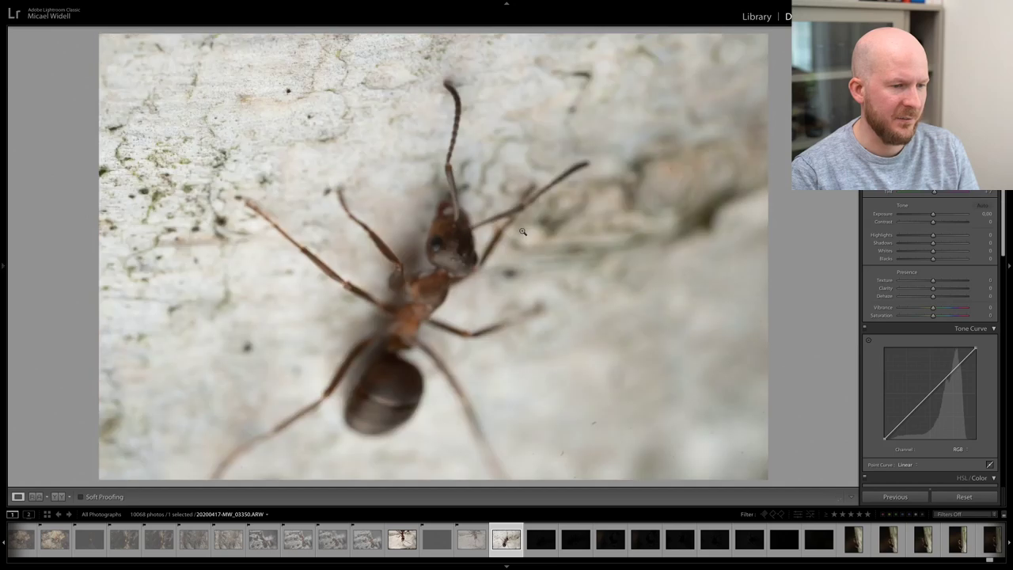
key("x")
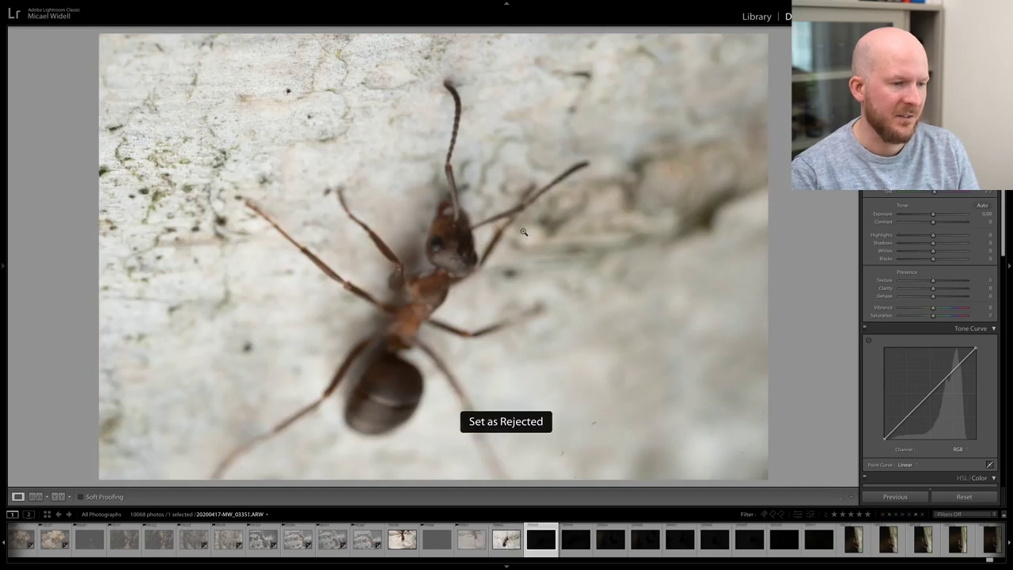
key("x")
key("x")
key("x")
key("x")
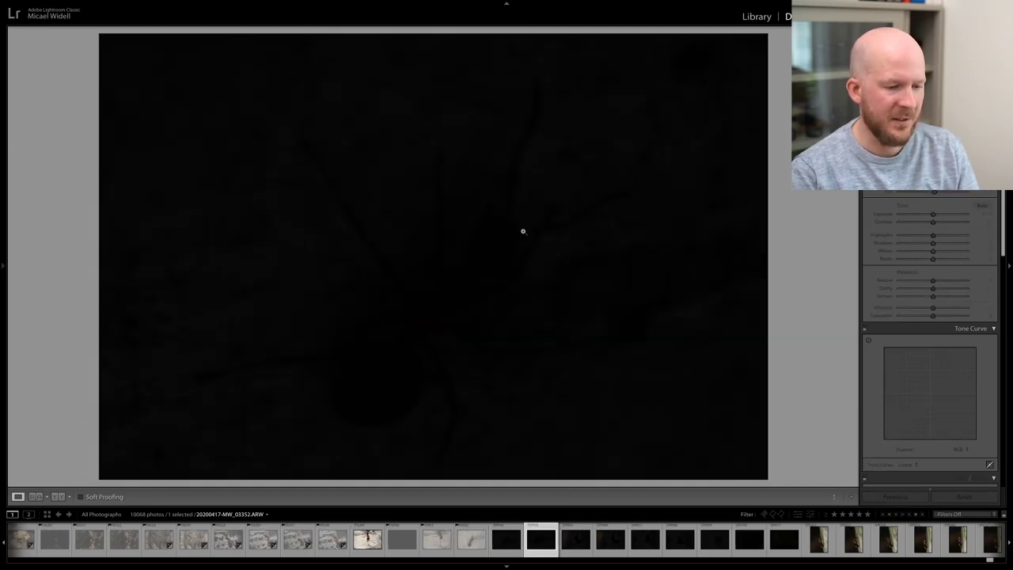
key("x")
key("x")
key("x")
key("x")
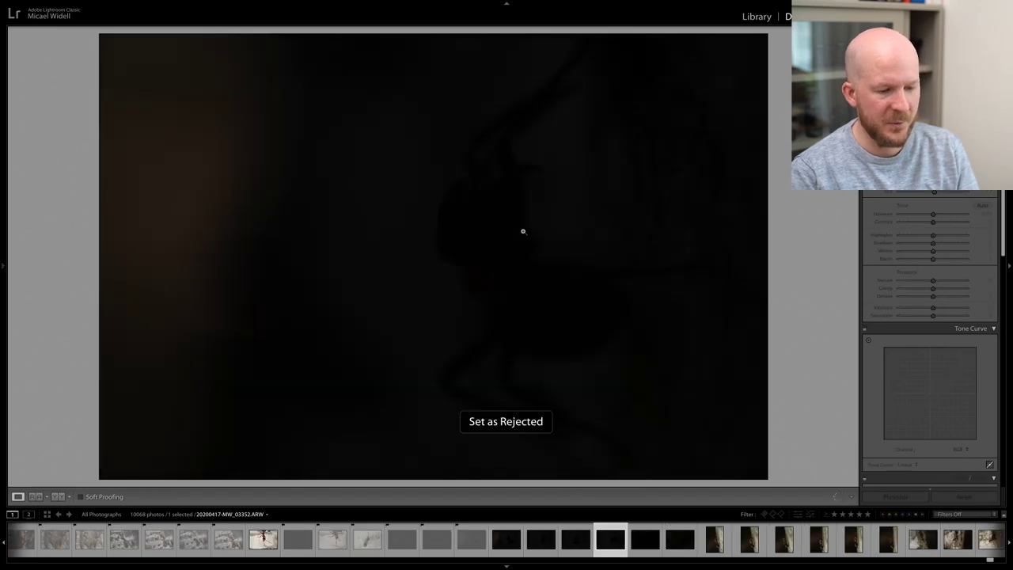
key("x")
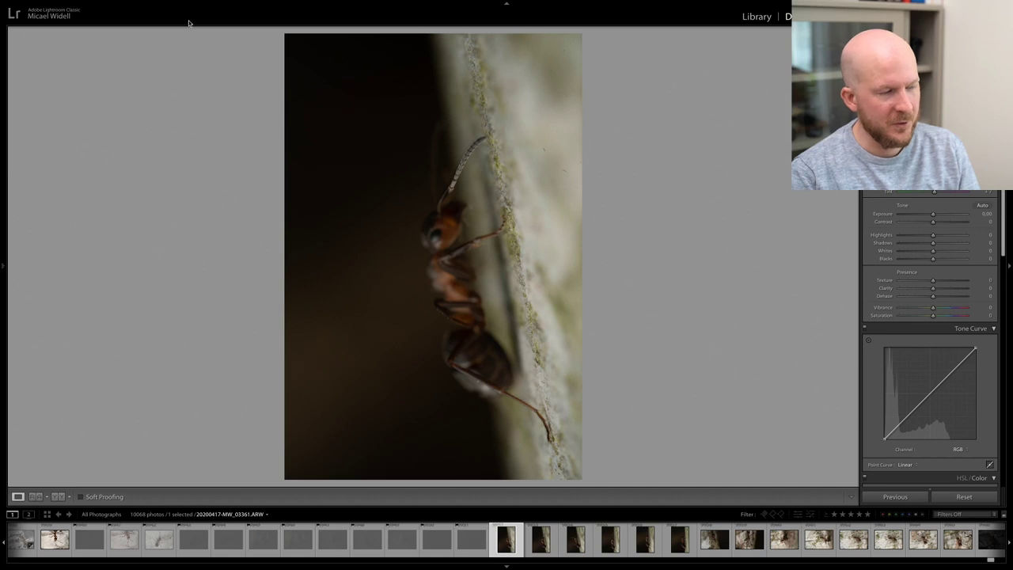
- Rotate the upright ant photo clockwise to landscape and brighten it to about +1.35
mouse_move(126, 3)
left_click(163, 5)
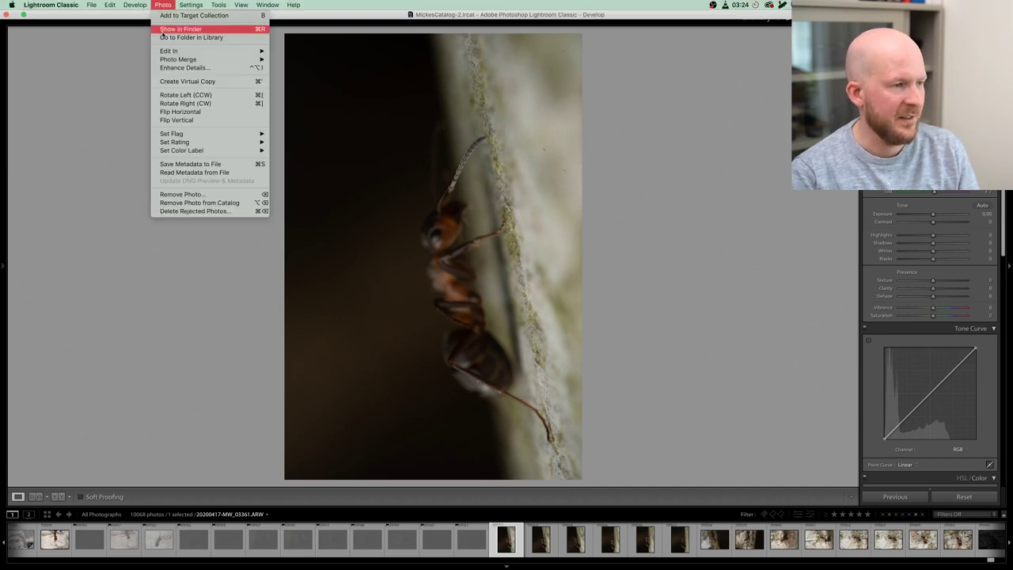
left_click(171, 103)
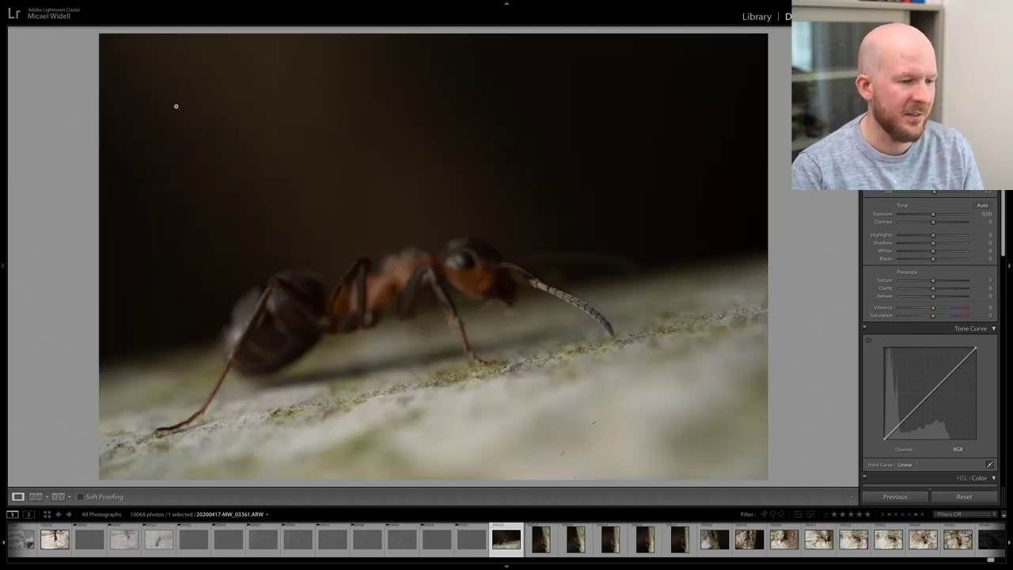
left_click(943, 215)
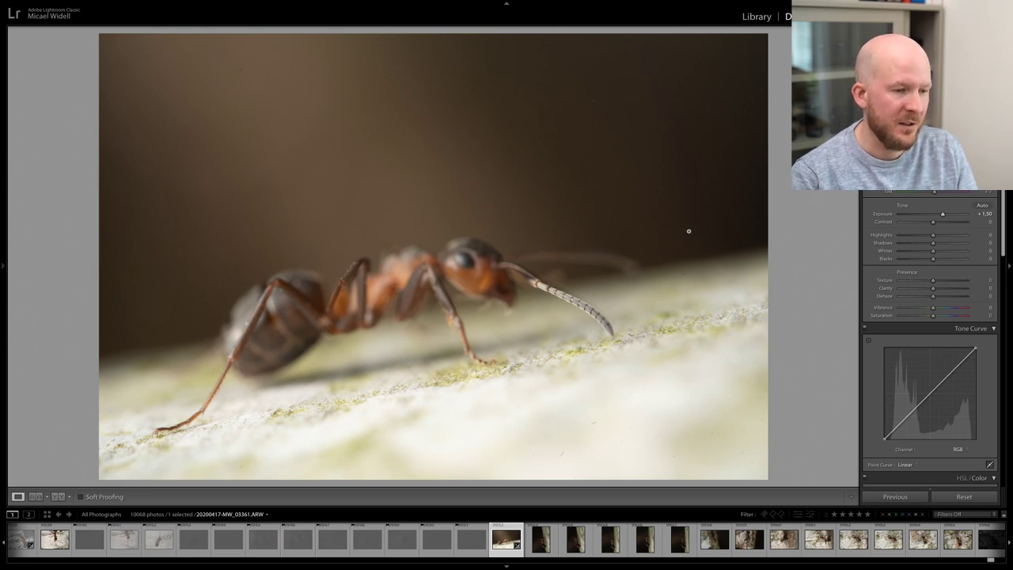
- Brighten ant frames 03362–03365 to about +1.20–1.40 exposure and reject each
key("Right")
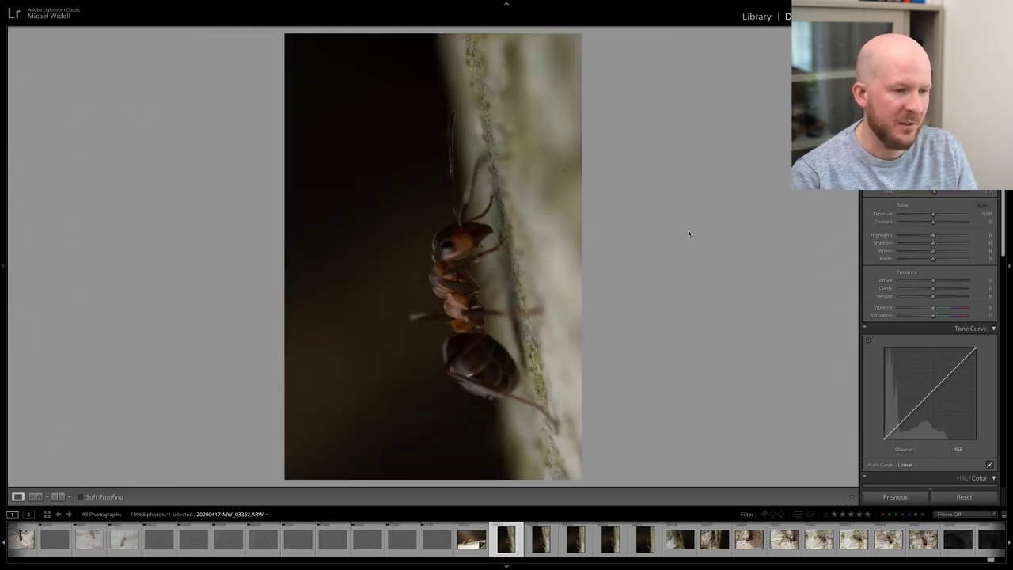
left_click(942, 217)
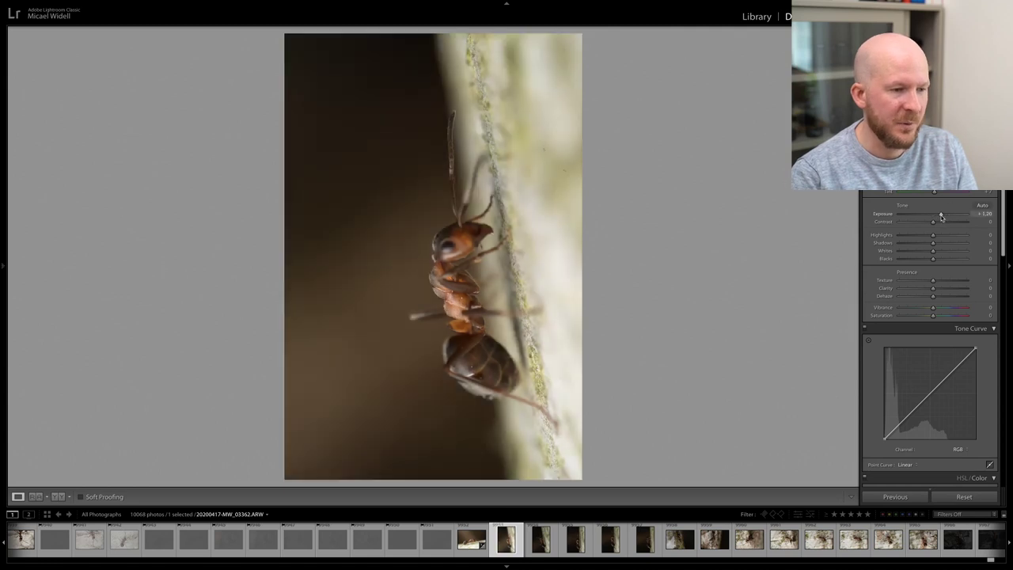
key("x")
key("Right")
key("Right")
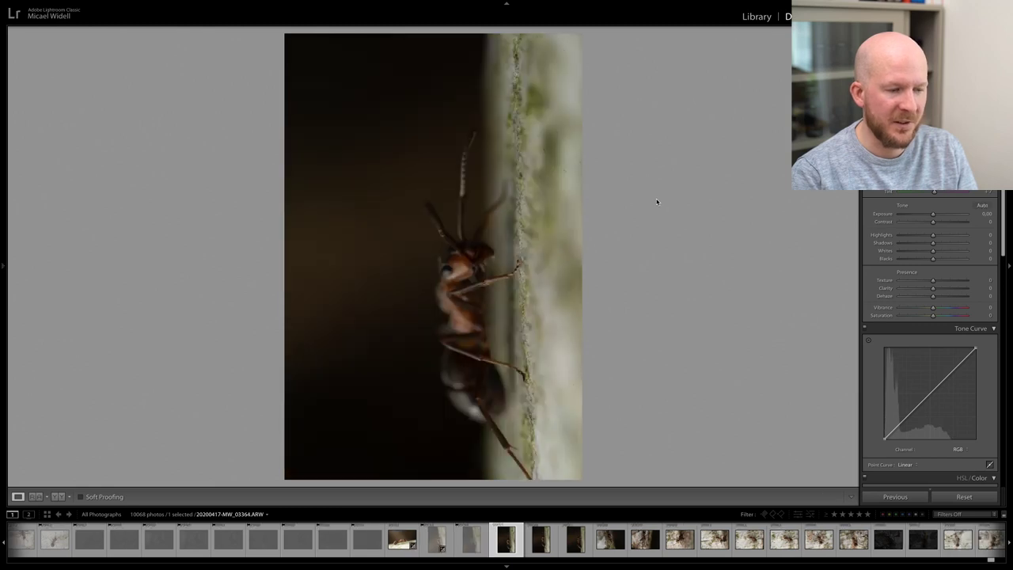
left_click_drag(939, 215, 942, 215)
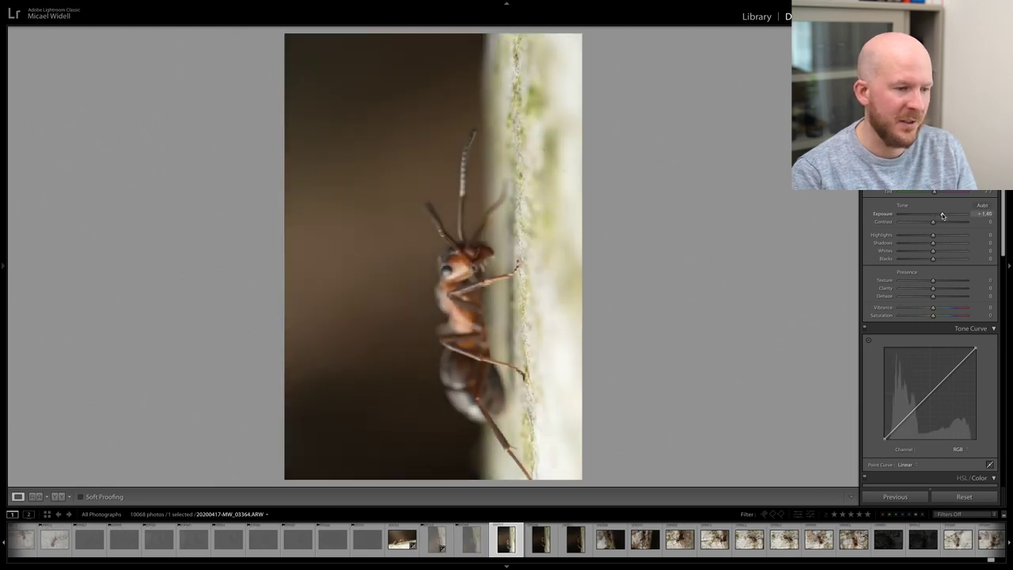
key("x")
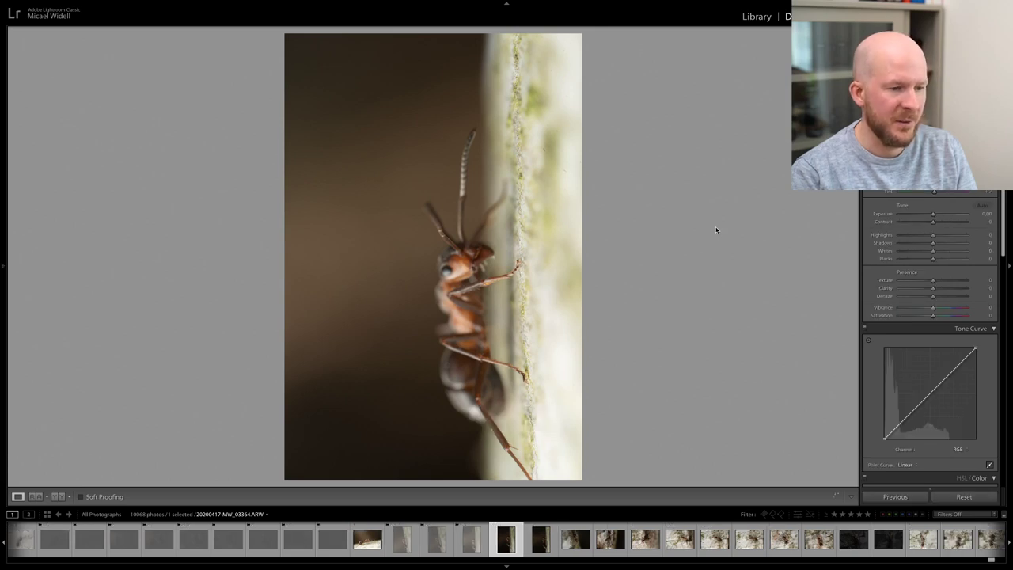
left_click_drag(939, 216, 941, 215)
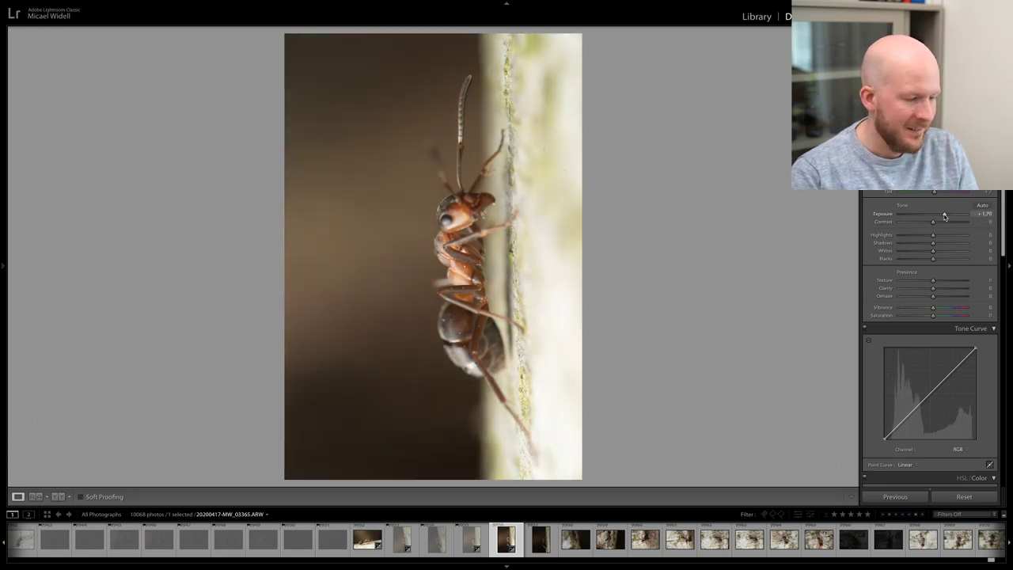
key("x")
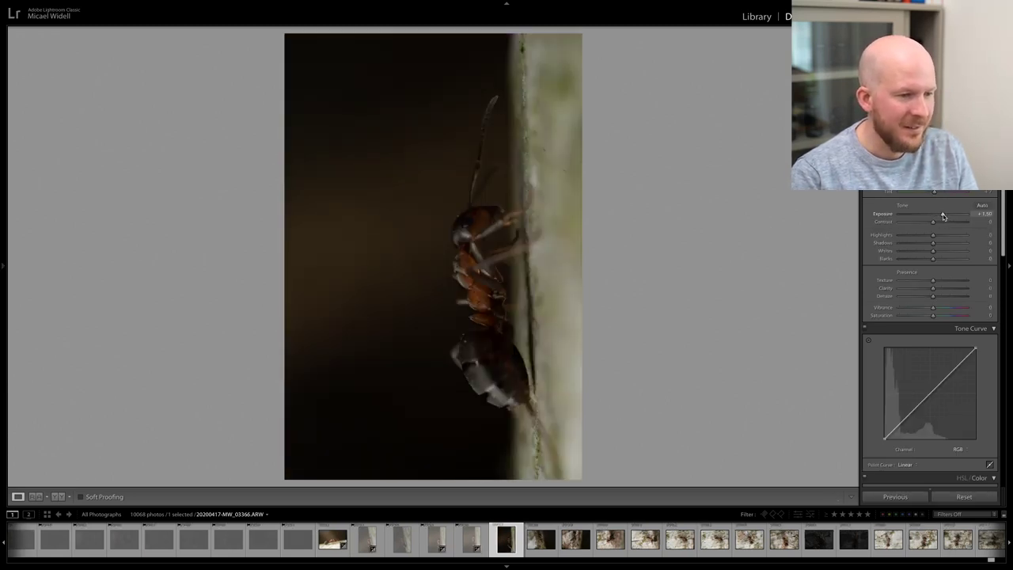
- Raise photo 03366 to +1.90 exposure and zoom-check its focus
left_click_drag(942, 216, 945, 215)
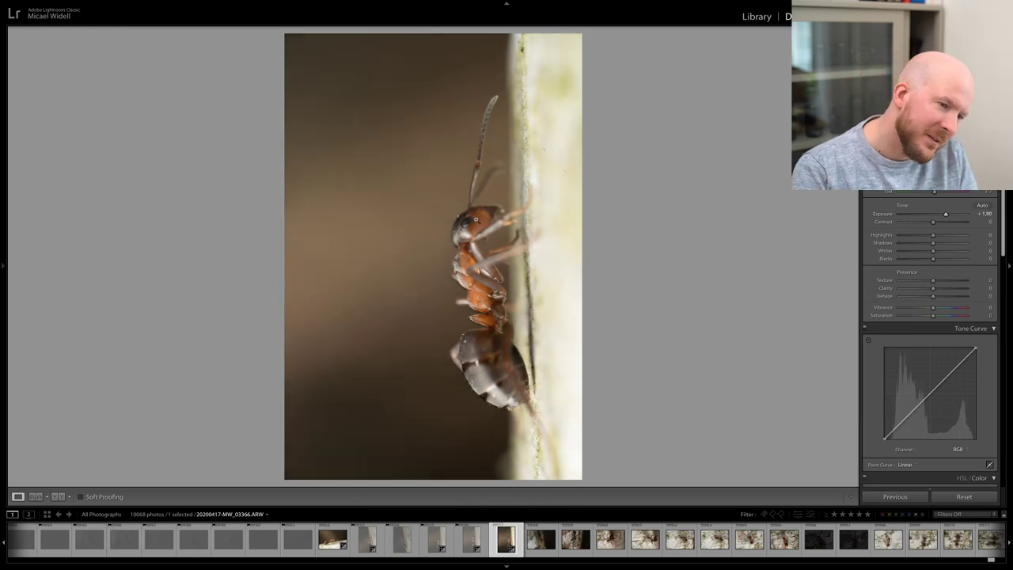
left_click(476, 219)
left_click(306, 142)
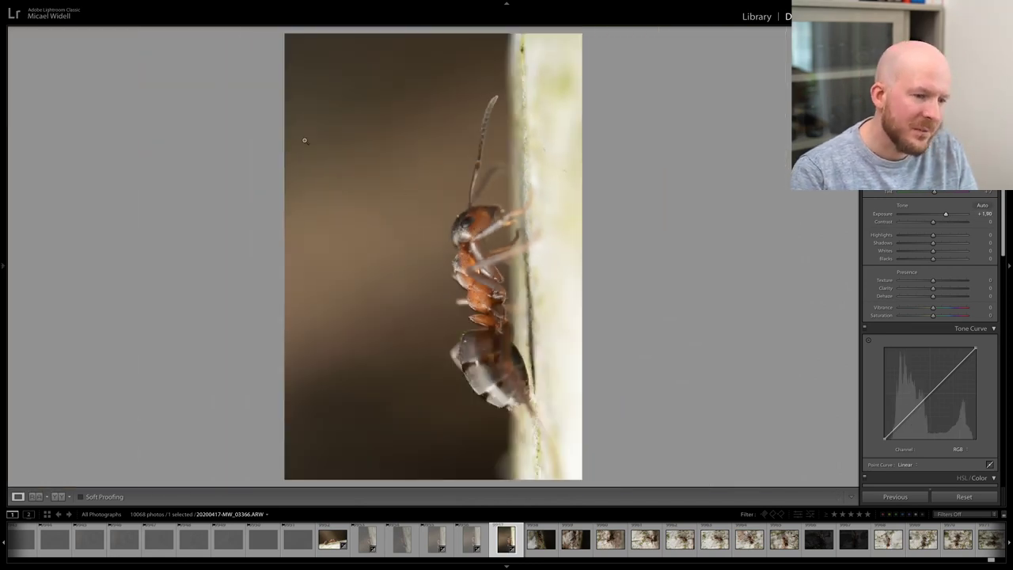
mouse_move(127, 3)
left_click(163, 5)
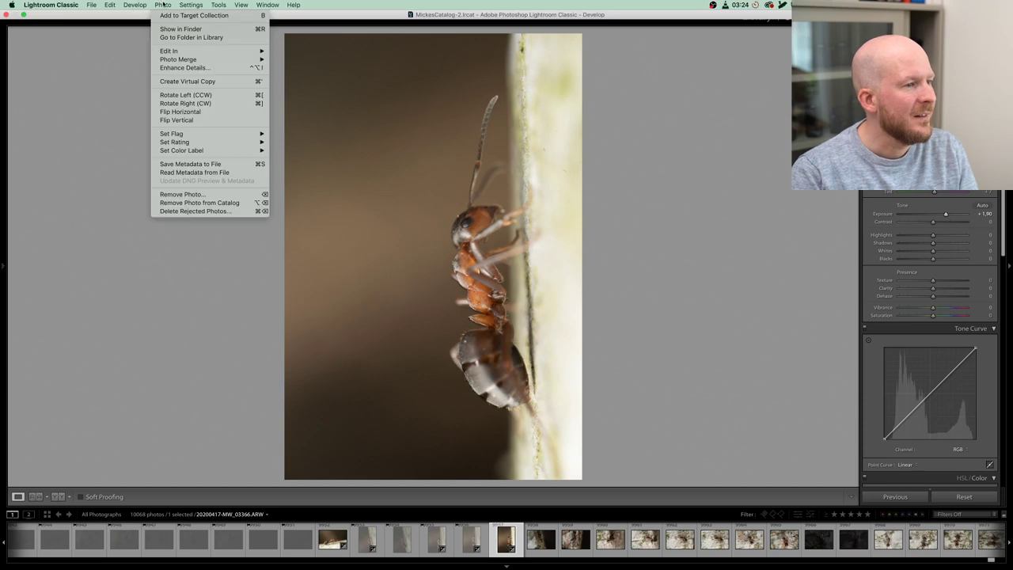
- Rotate photo 03366 clockwise to landscape and reject blurry frames 03367–03369
left_click(180, 103)
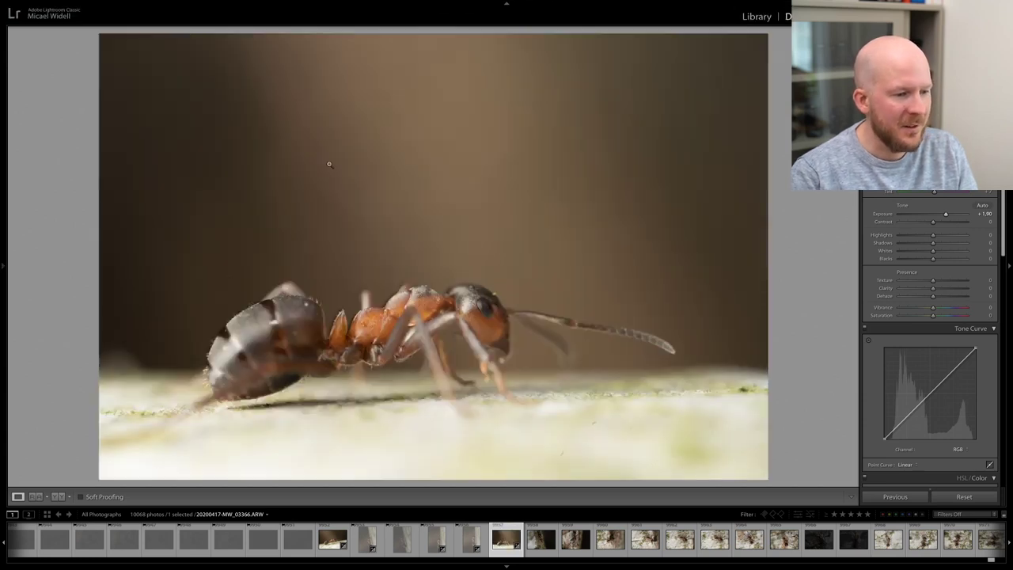
key("Right")
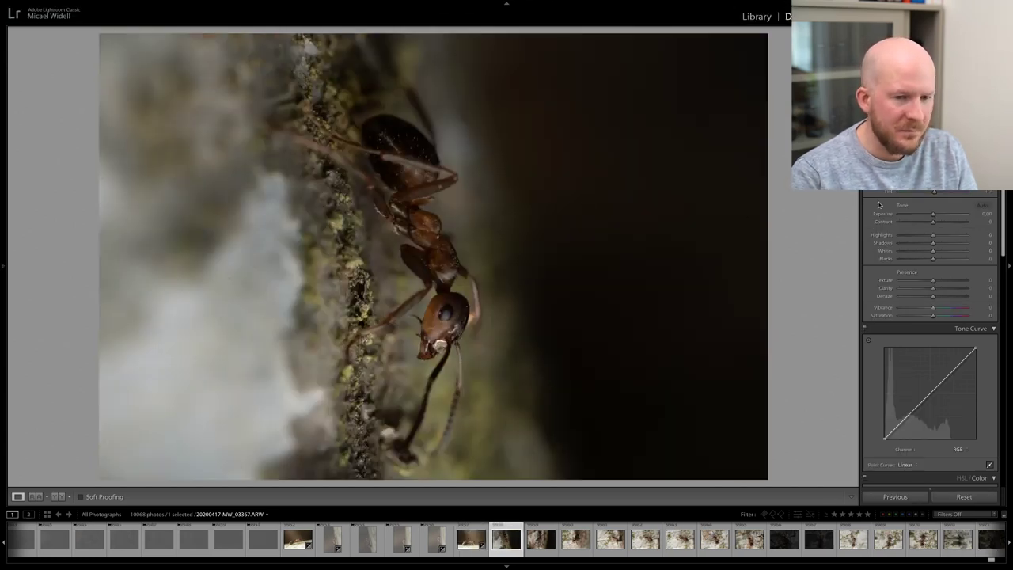
key("x")
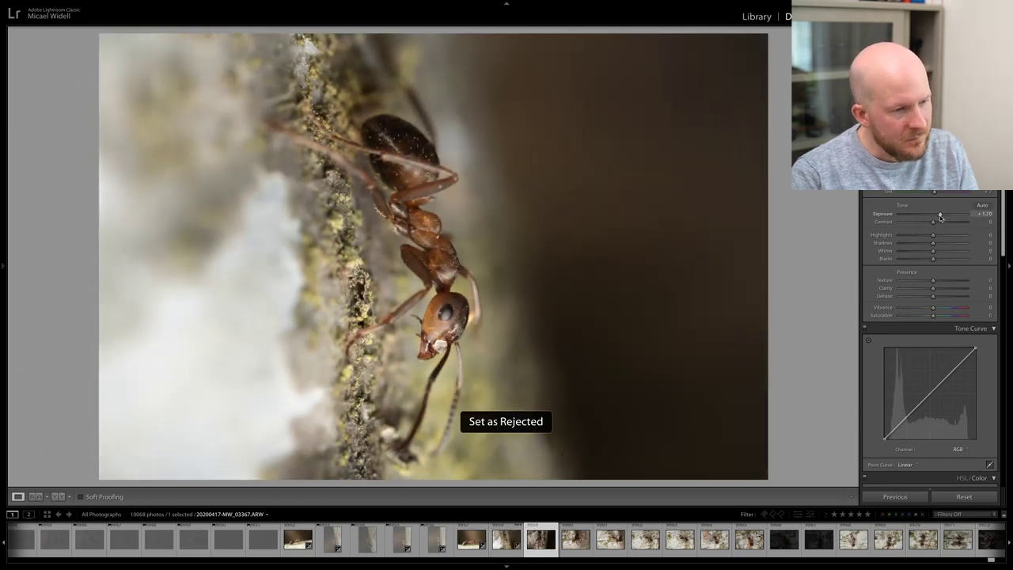
key("x")
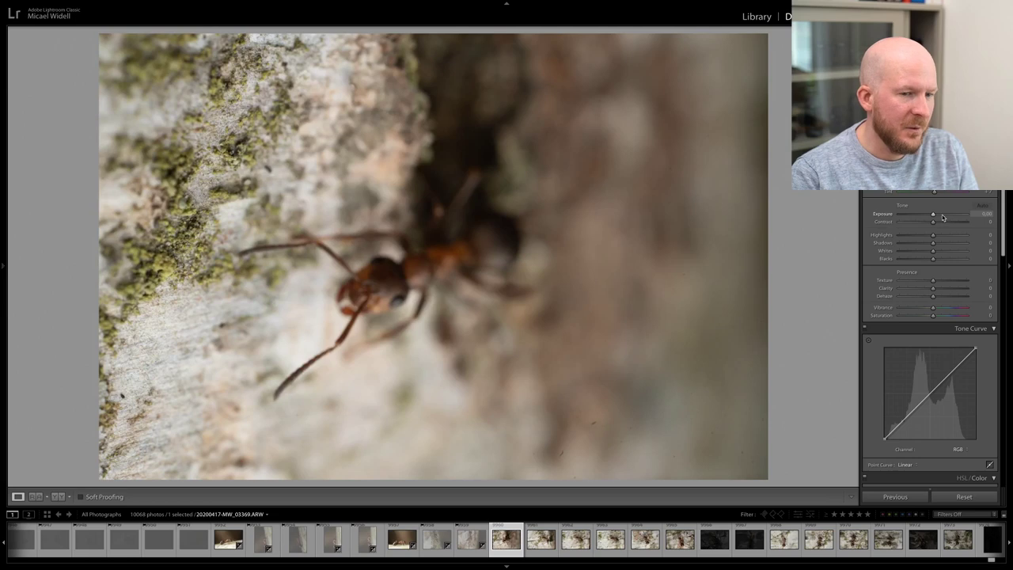
key("x")
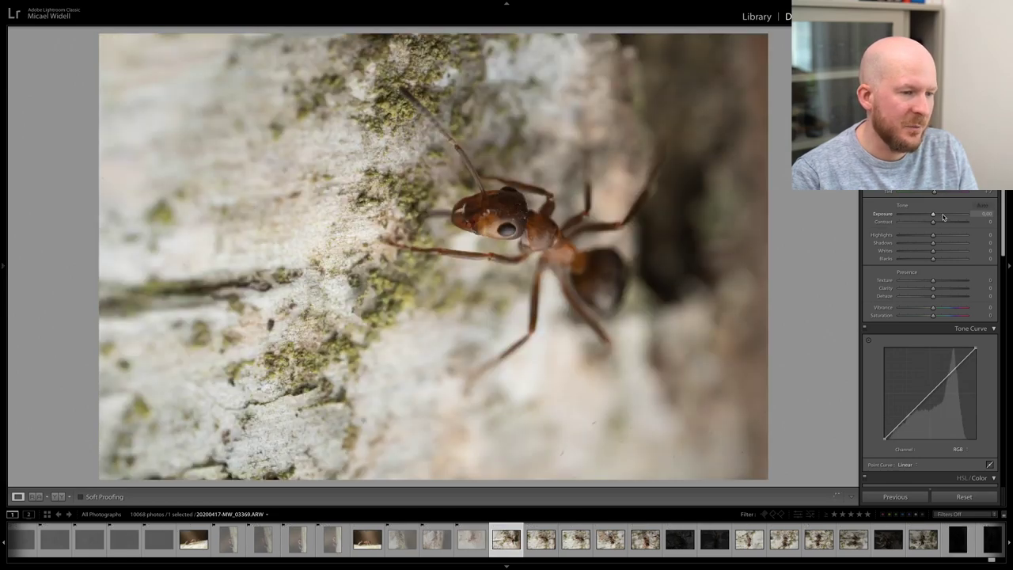
- Zoom-check the ant's thorax on 03370 and reject the frame
left_click(553, 240)
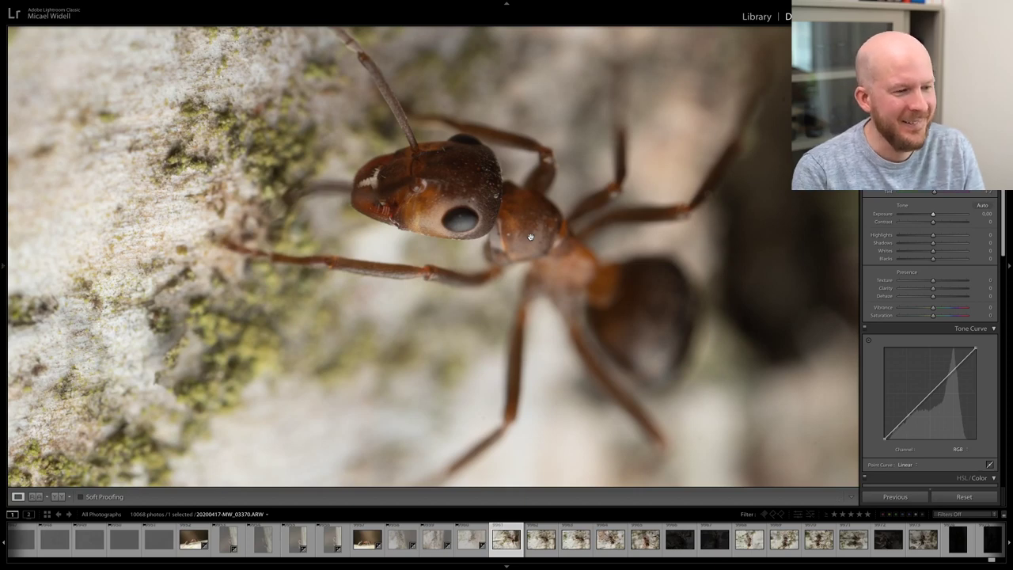
left_click(526, 239)
key("x")
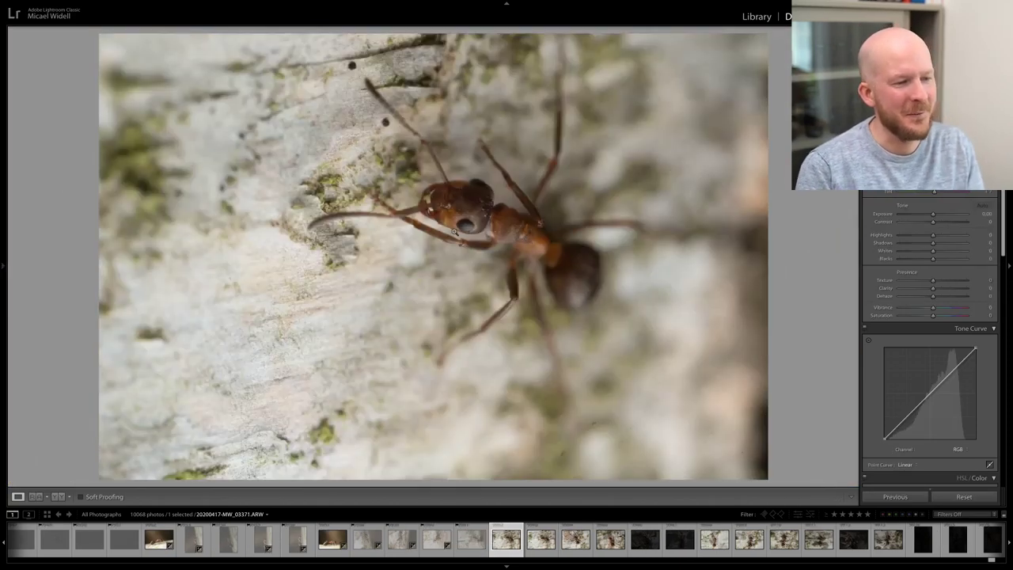
- Brighten photo 03371 to +0.85 exposure, then raise photo 03373 to +1.12
left_click(527, 239)
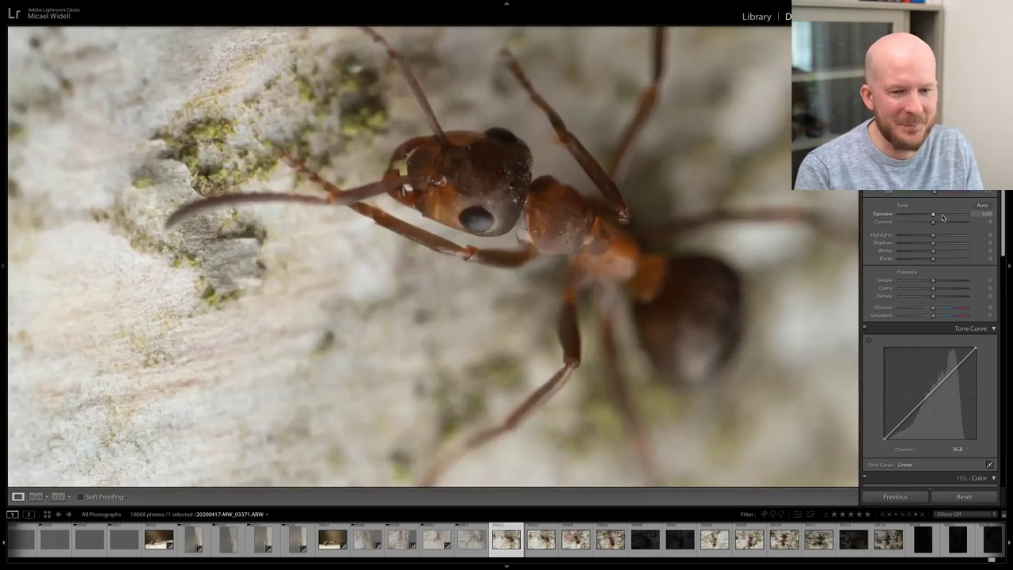
left_click_drag(943, 217, 947, 217)
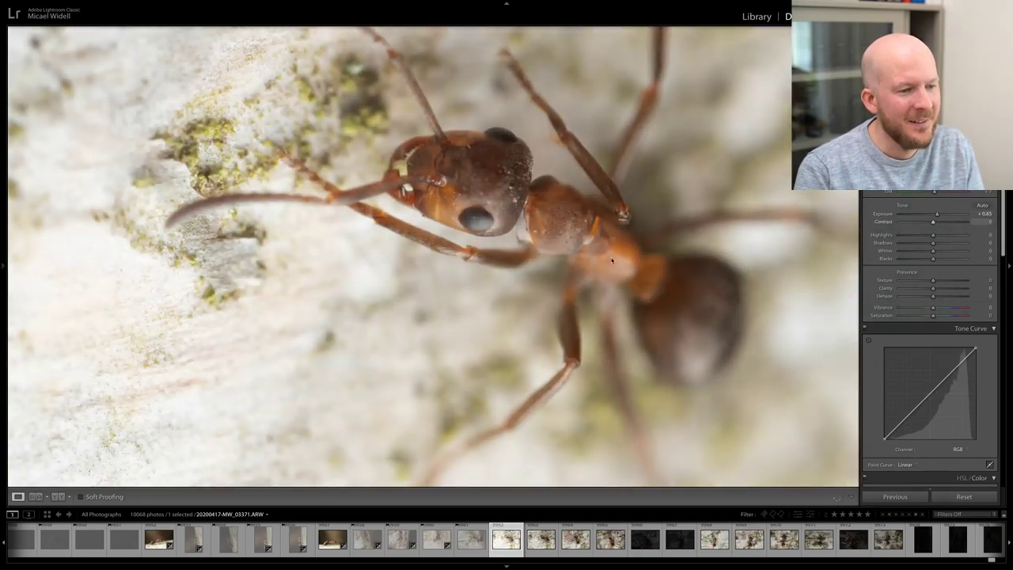
left_click(574, 267)
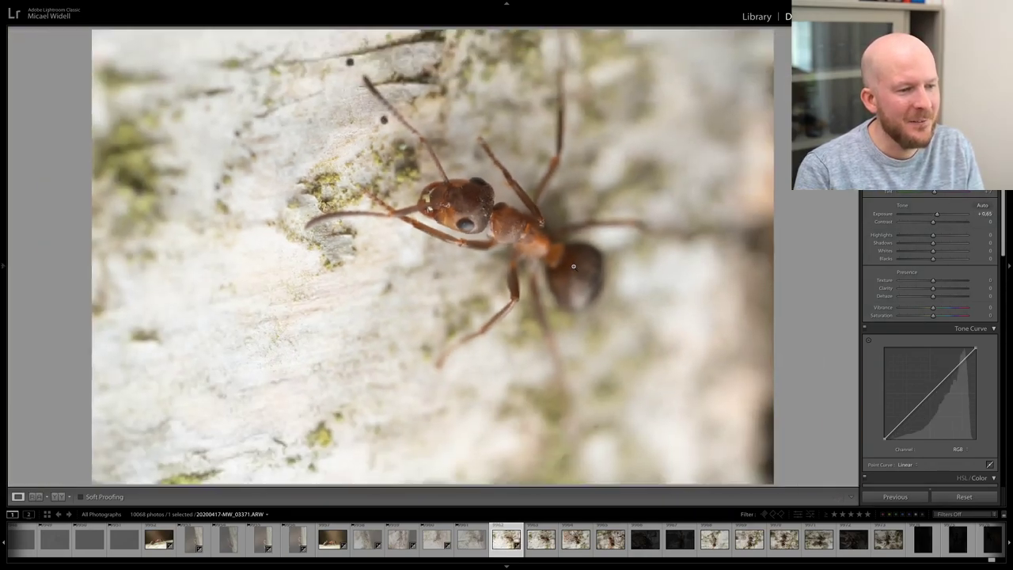
key("Right")
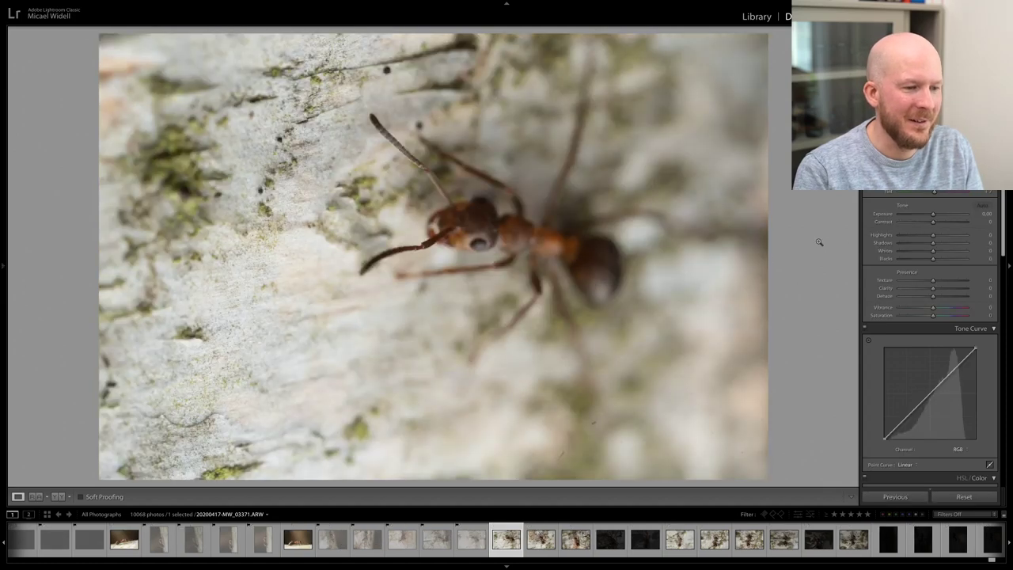
key("Right")
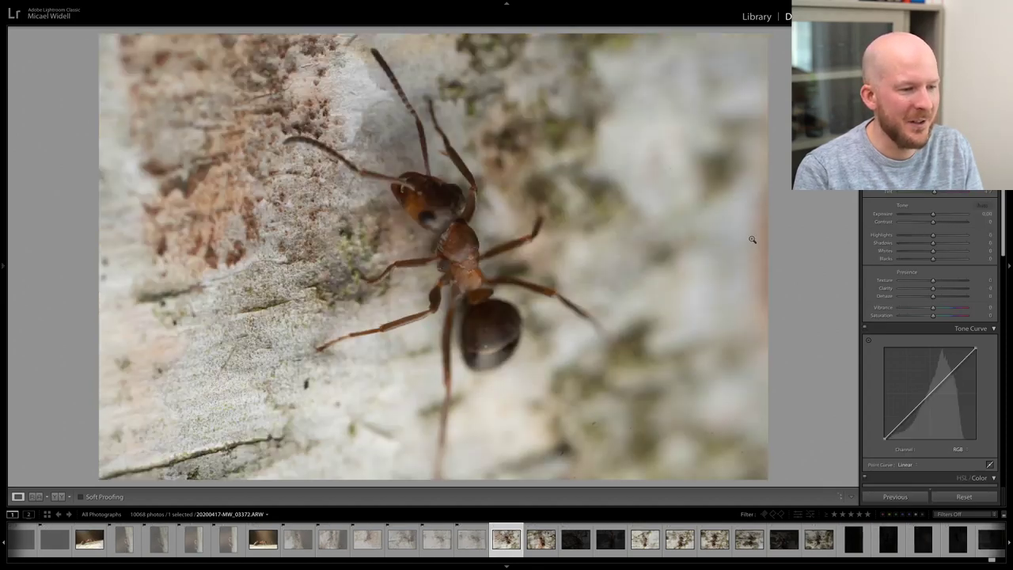
left_click(941, 214)
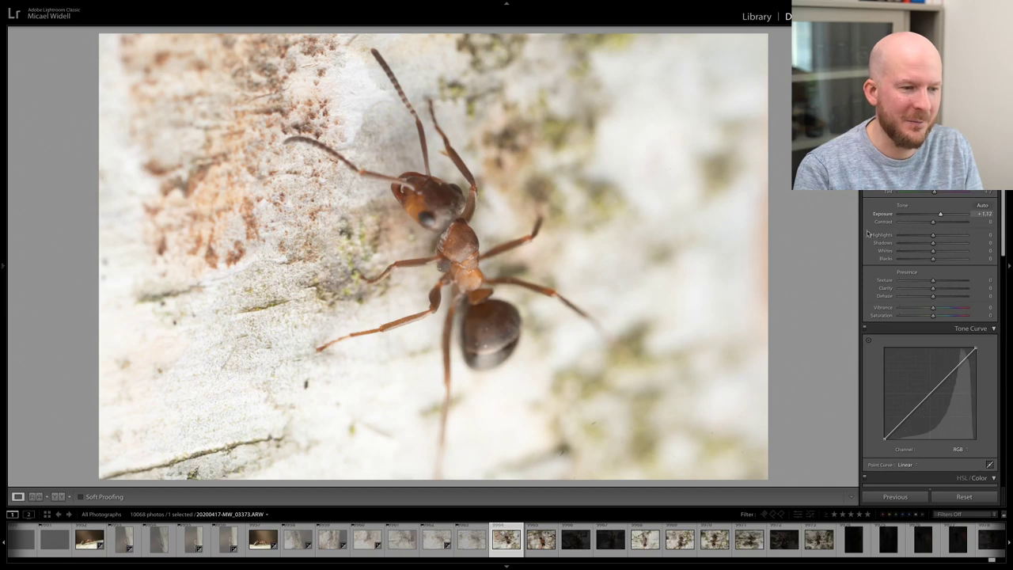
- Reject photo 03373 and the following blurry and dark frames, briefly brightening two of them
key("x")
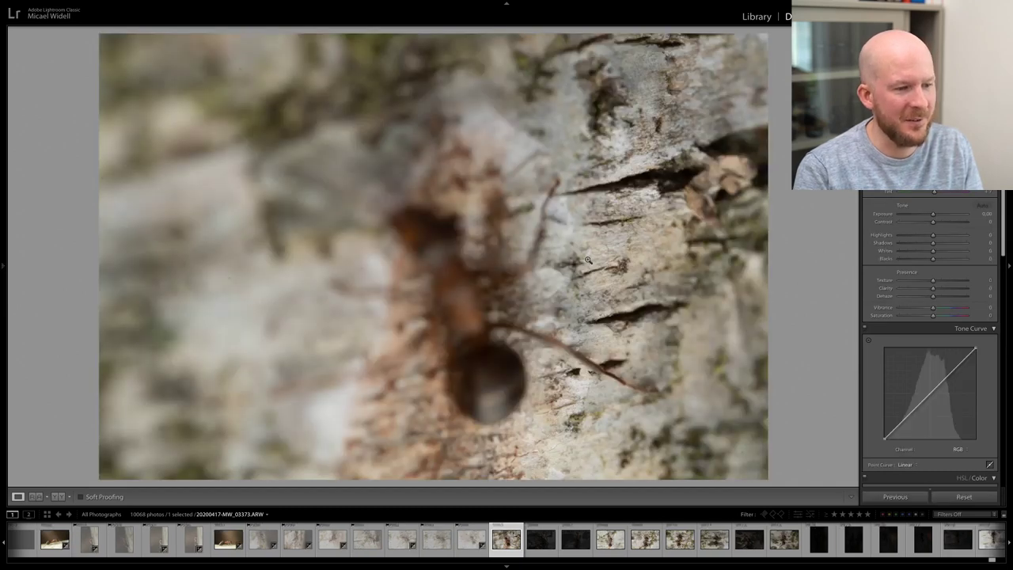
key("x")
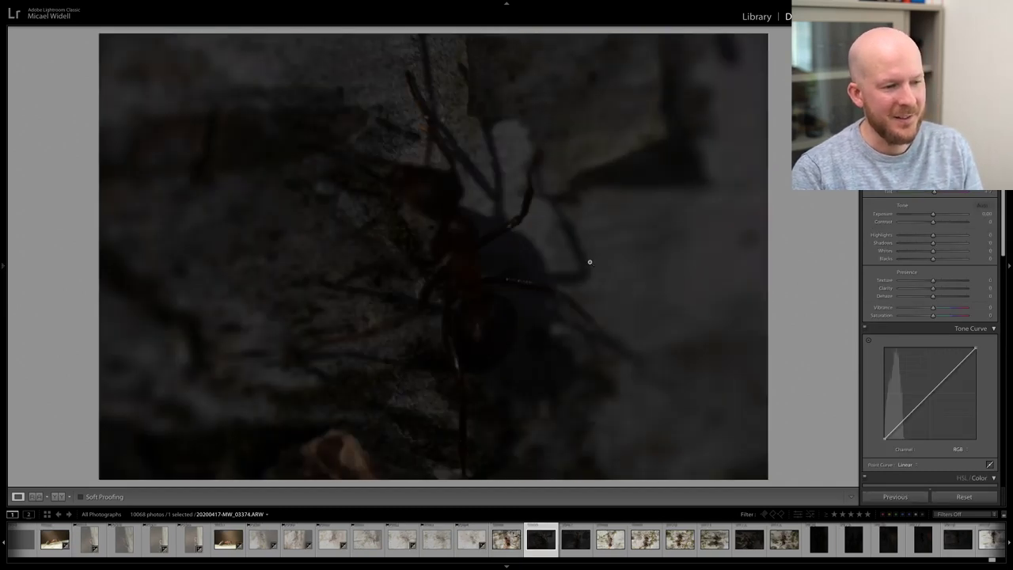
key("x")
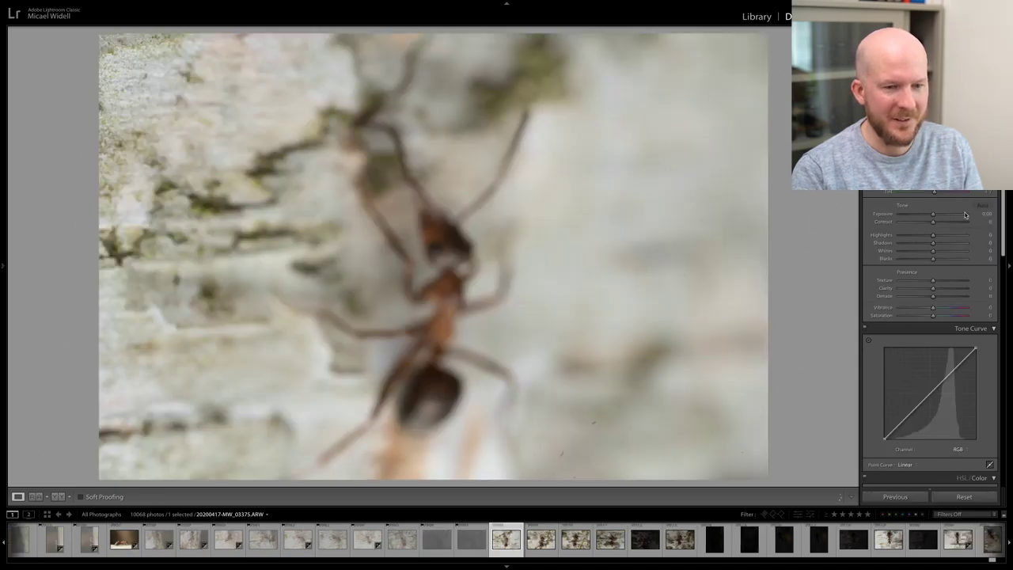
left_click(941, 215)
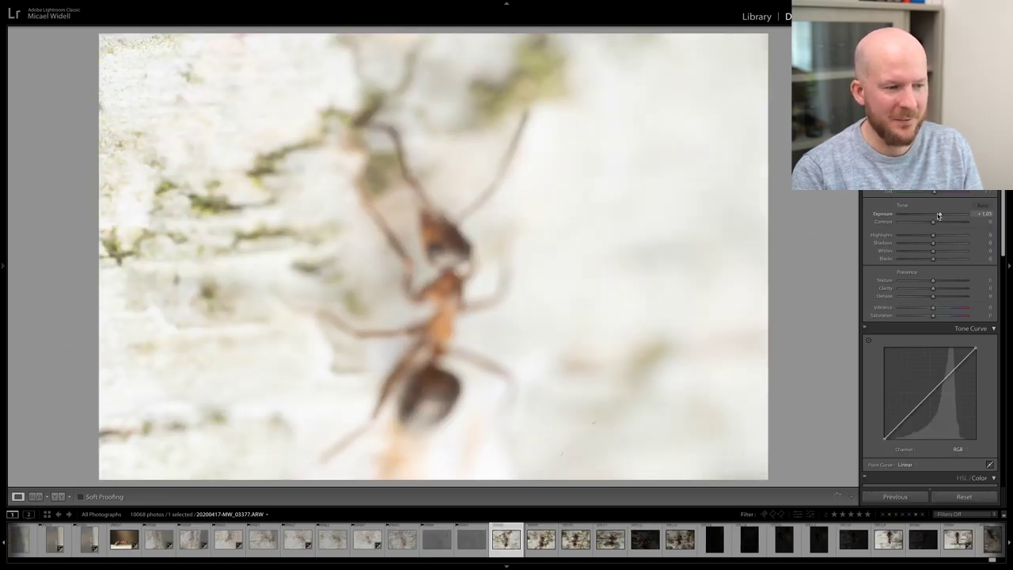
key("x")
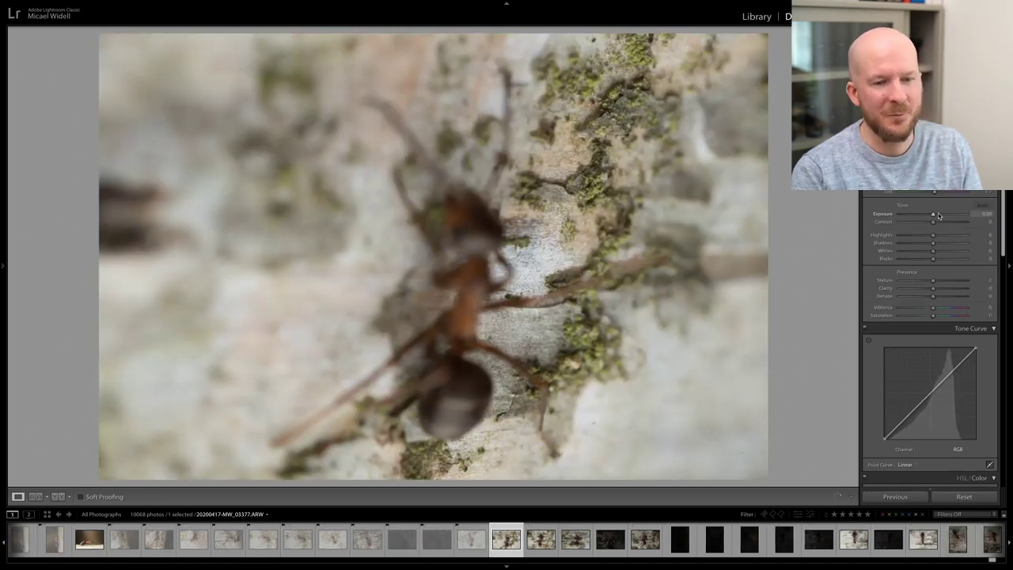
left_click(940, 214)
key("x")
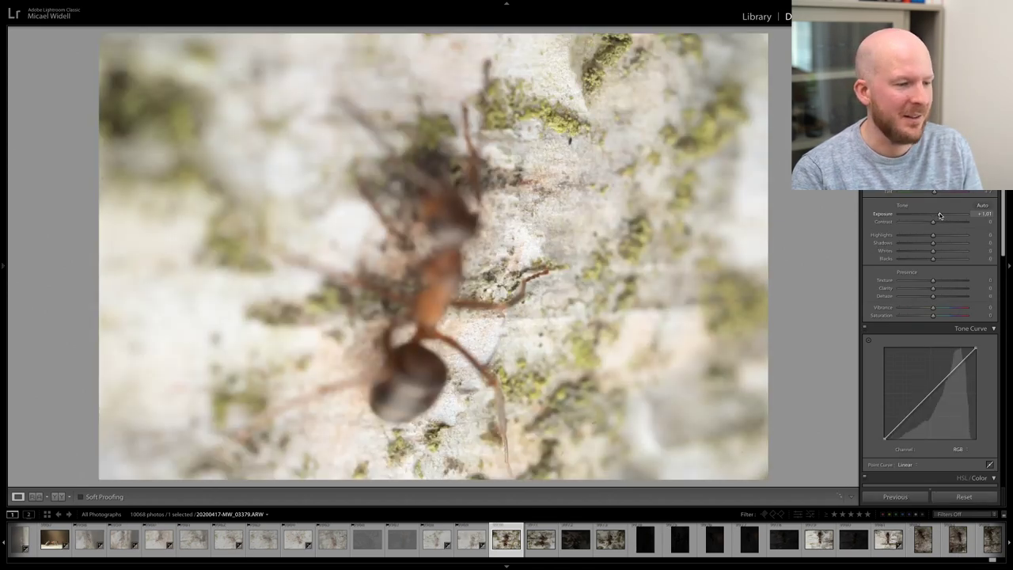
key("x")
- Brighten and reject 03380, lift 03381 to about +1.80, then reject the frame after 03382
left_click_drag(939, 217, 941, 216)
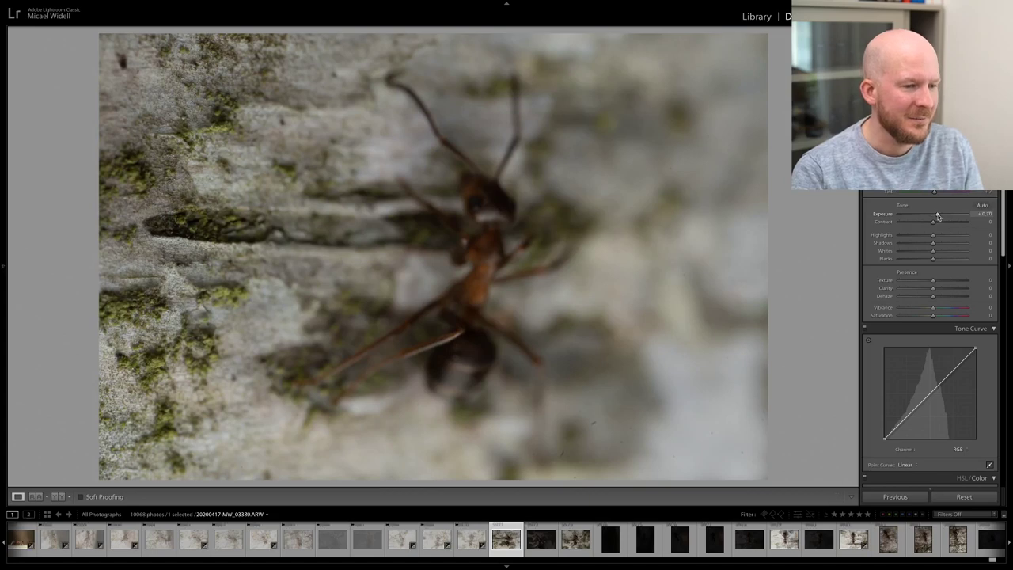
key("x")
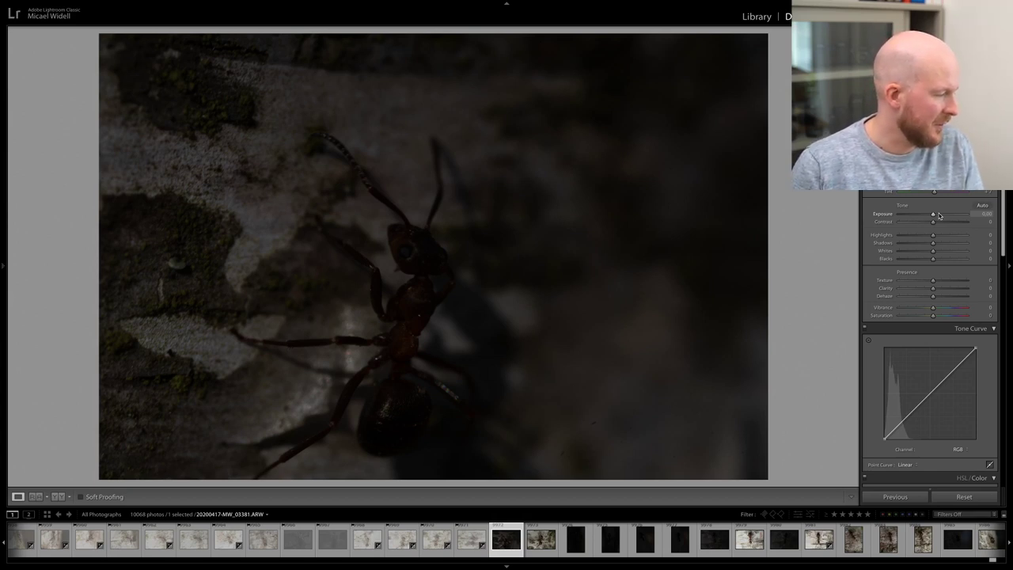
mouse_move(939, 215)
left_mouse_down()
mouse_move(954, 215)
mouse_move(944, 217)
left_mouse_up()
key("Right")
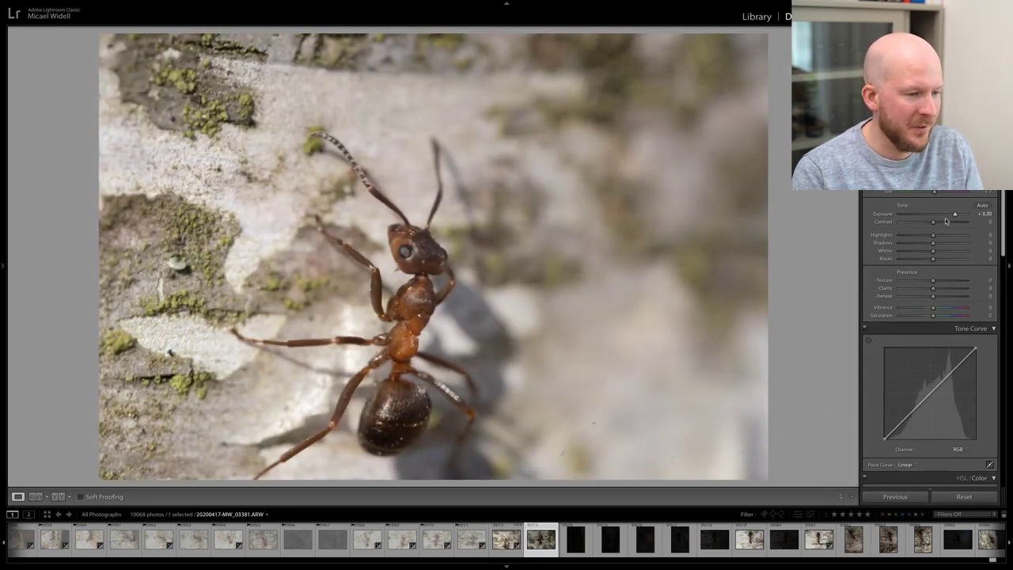
key("Right")
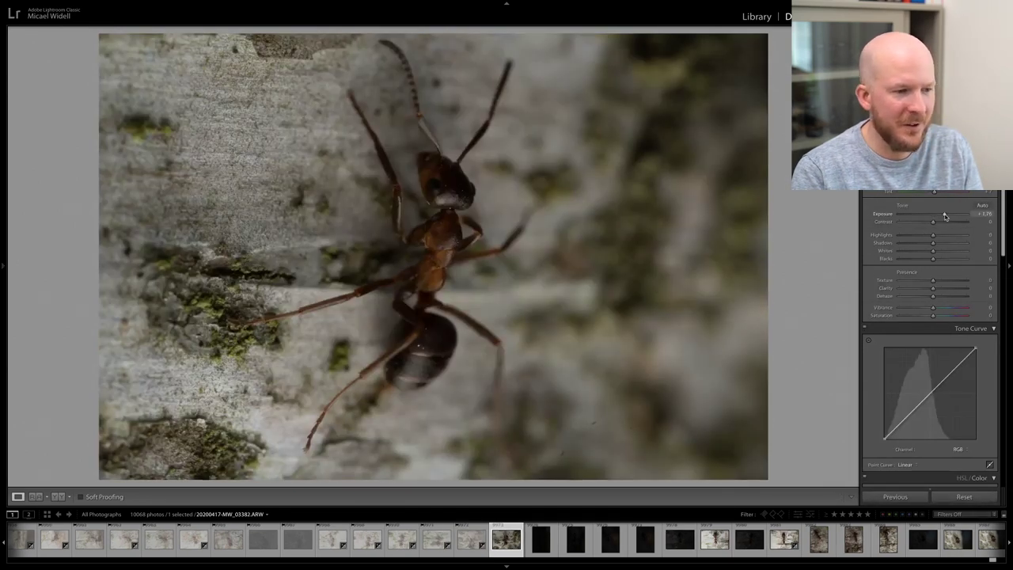
key("x")
key("Right")
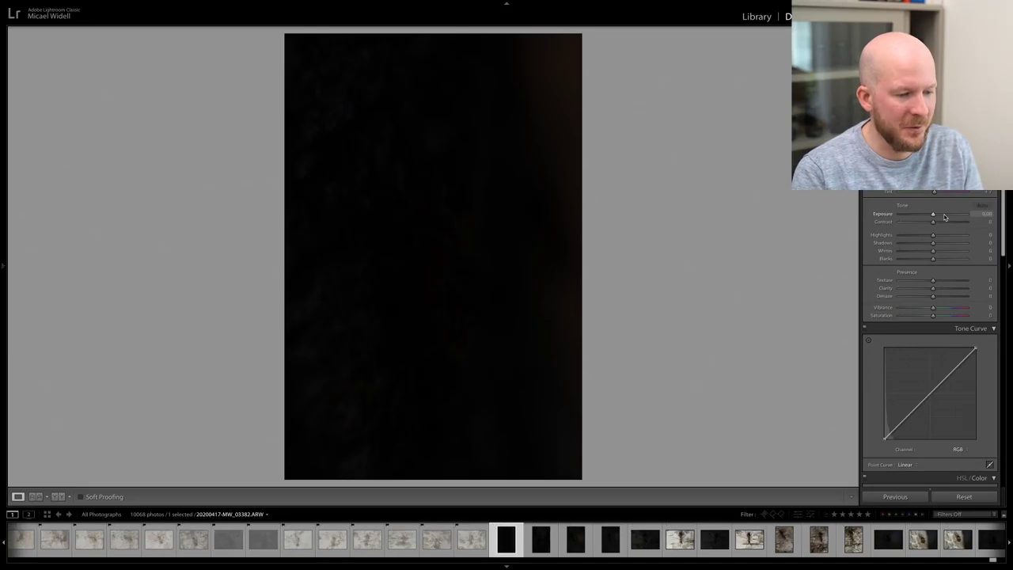
- Reject the run of dark frames from 03383 through 03389
key("x")
key("Right")
key("x")
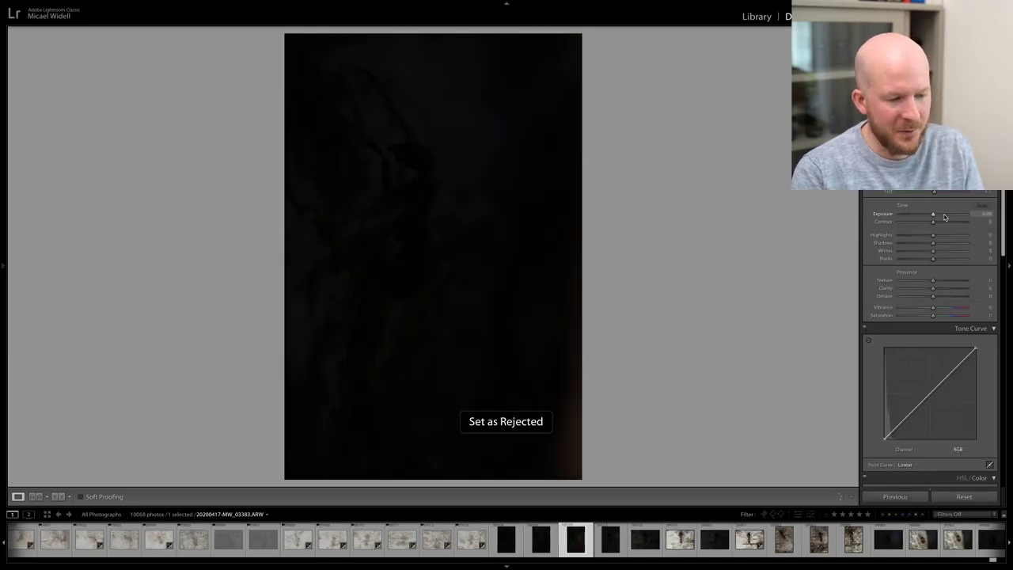
key("Right")
key("x")
key("Right")
key("x")
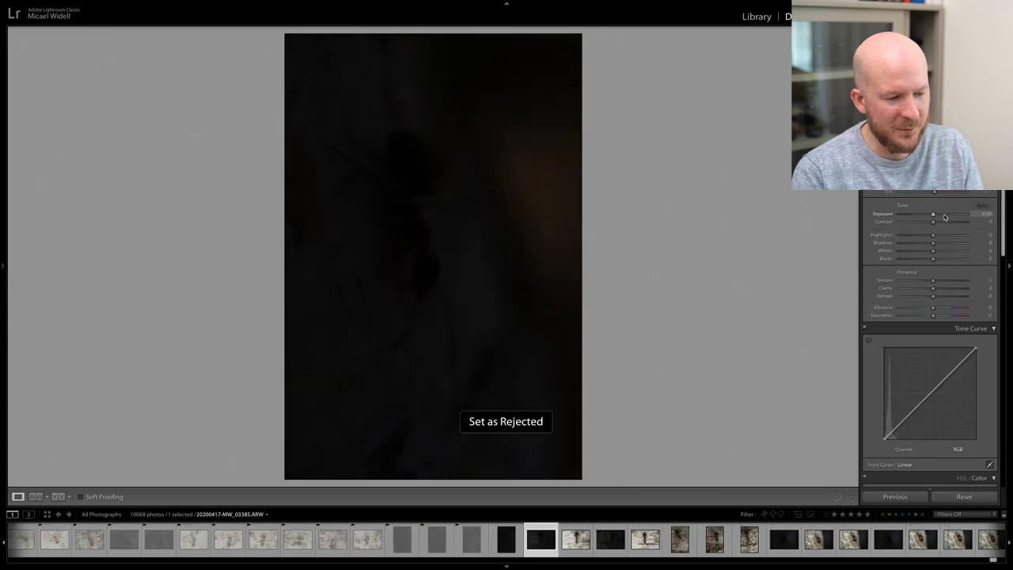
key("Right")
key("x")
key("Right")
key("x")
key("Right")
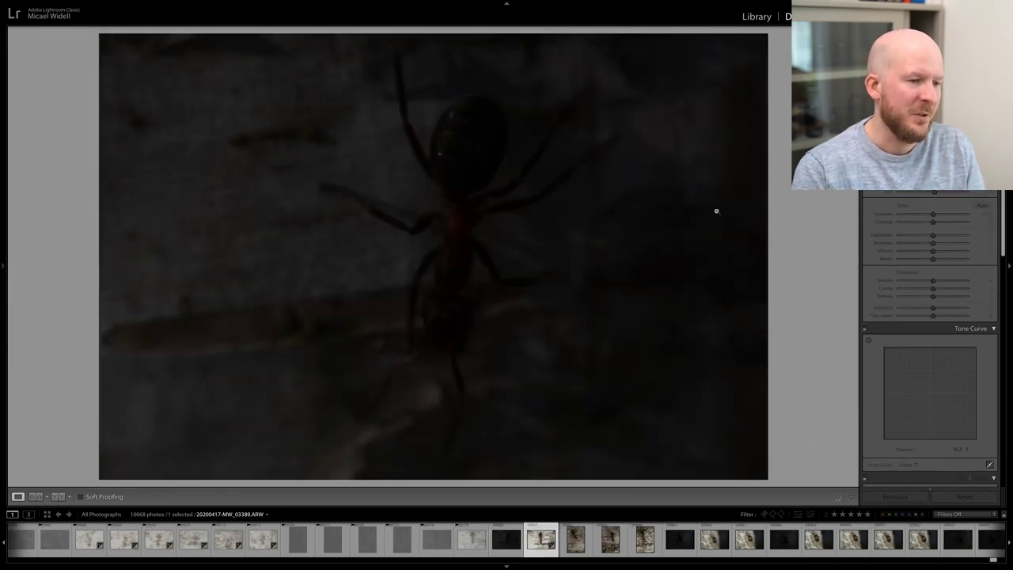
key("x")
key("Right")
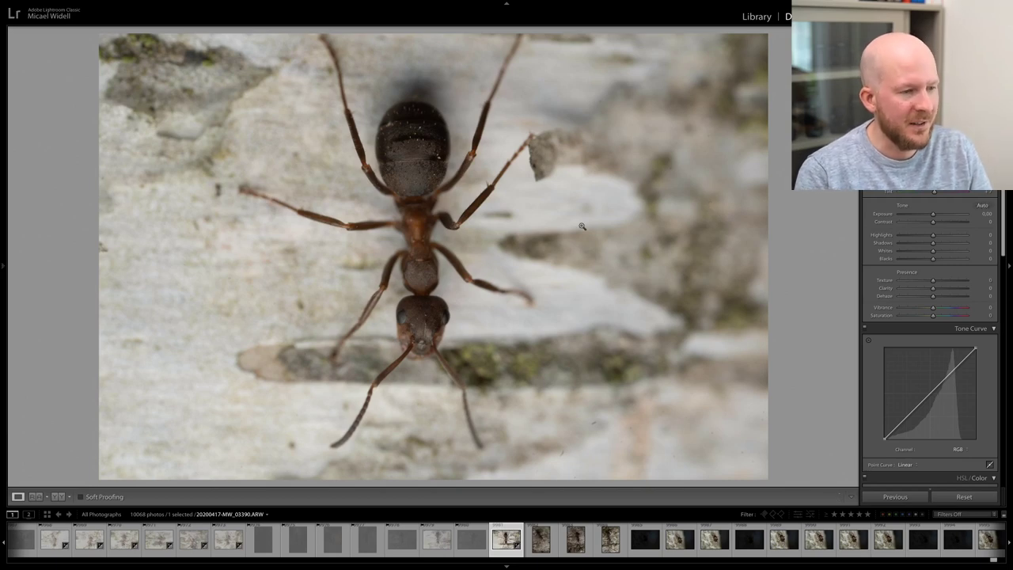
- Zoom-check a frame's sharpness and flag it as a pick, then reject the blurry vertical shot
left_click(431, 336)
left_click(456, 333)
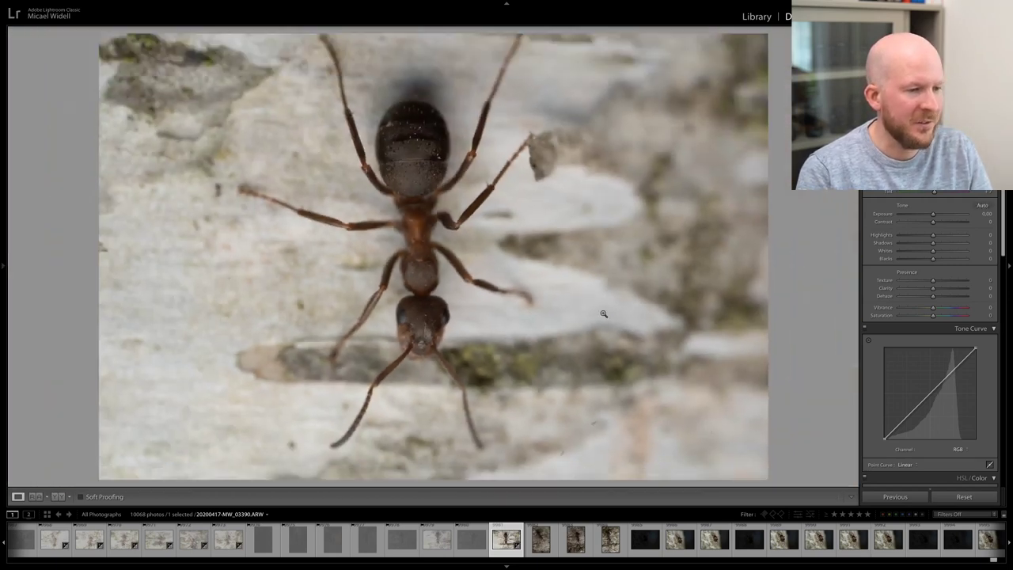
key("p")
key("Right")
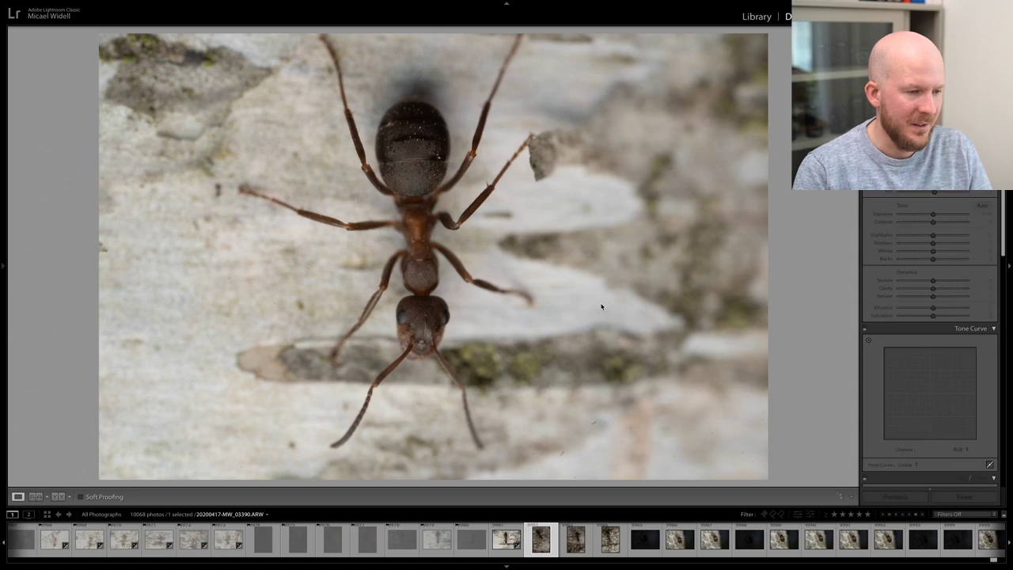
key("x")
key("Right")
- Brighten photo 03392 to +1.45 exposure and inspect the ant's head close up
left_click_drag(944, 217, 942, 215)
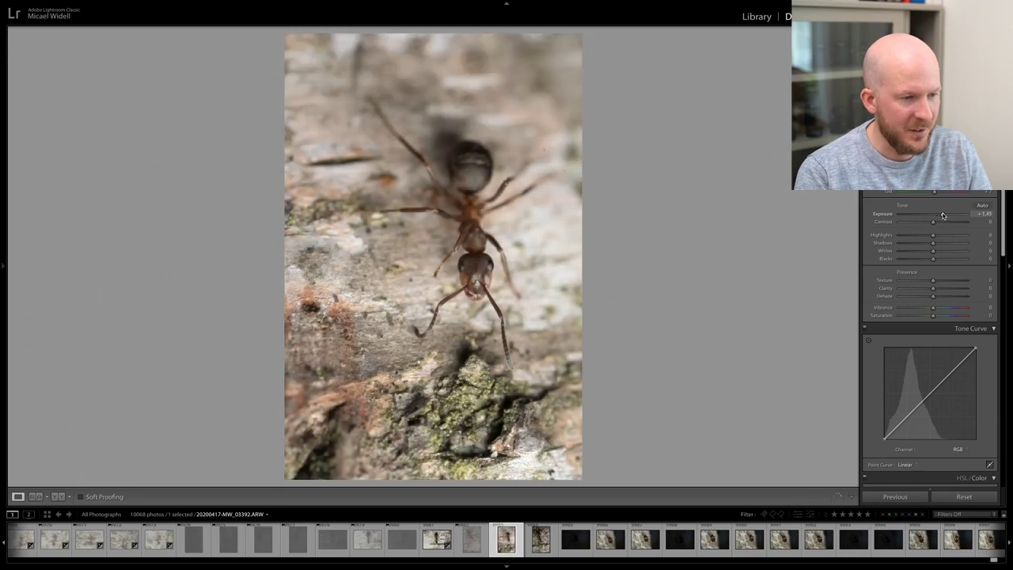
left_click(360, 253)
left_click_drag(639, 289, 385, 286)
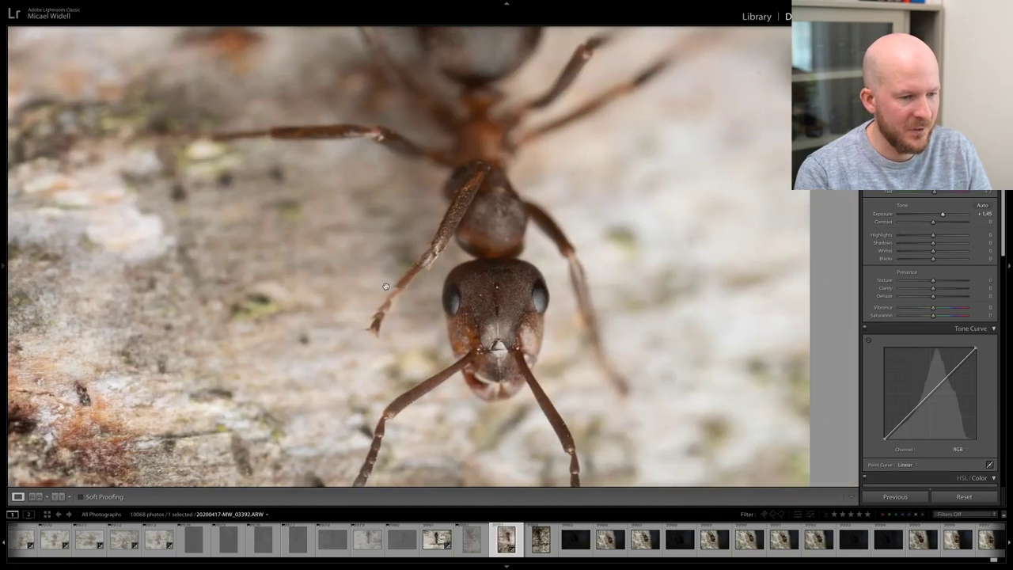
left_click(425, 289)
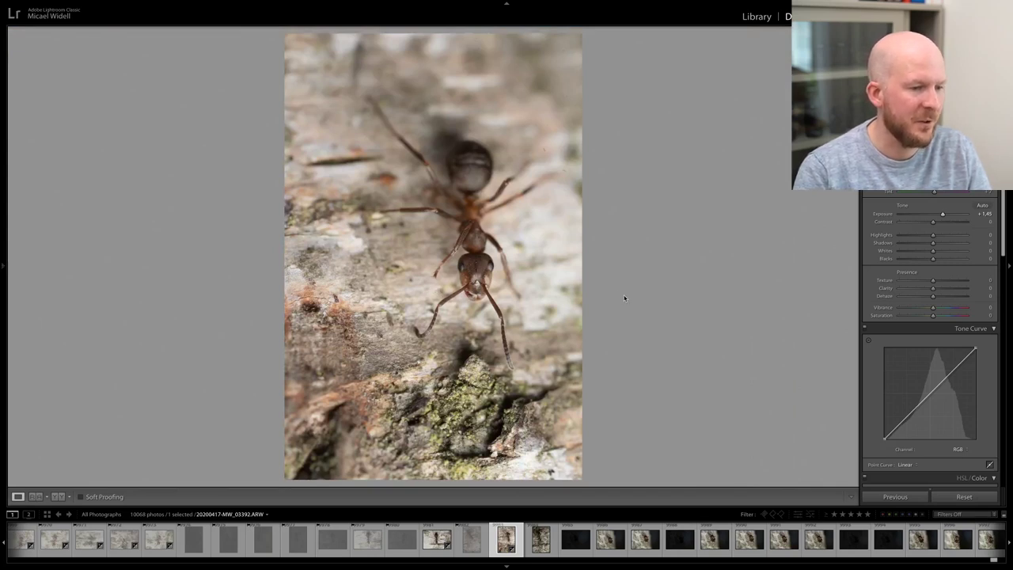
- Raise photo 03393 to +1.00 exposure, zoom-check the ant's head, and reject it
key("Right")
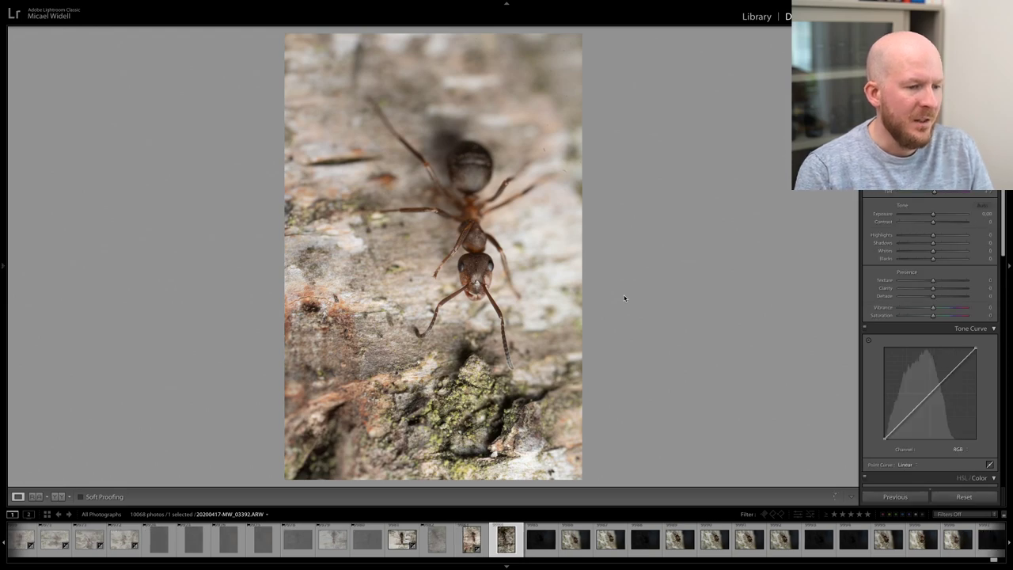
left_click(941, 214)
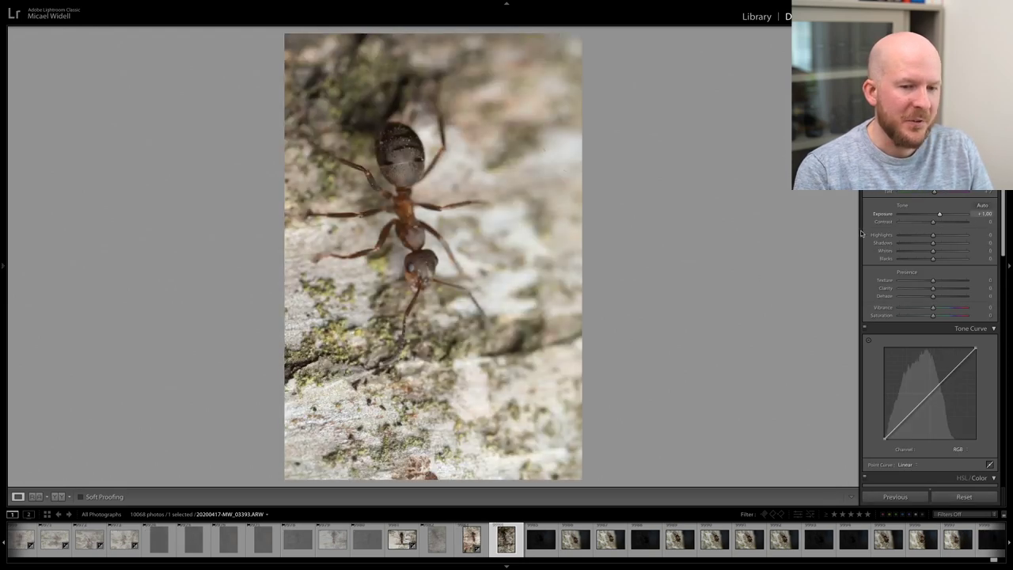
left_click(428, 273)
left_click(434, 283)
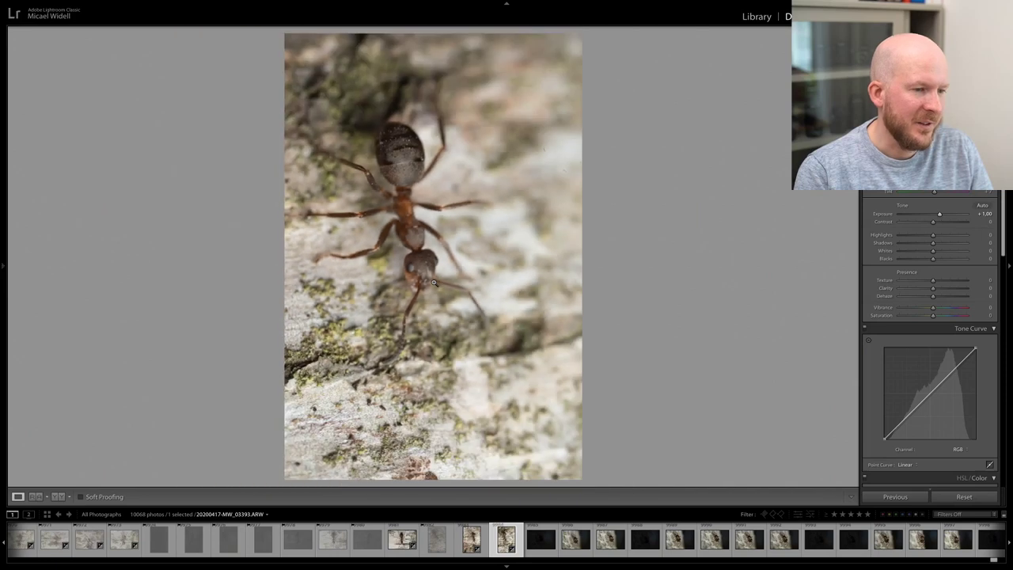
key("x")
key("x")
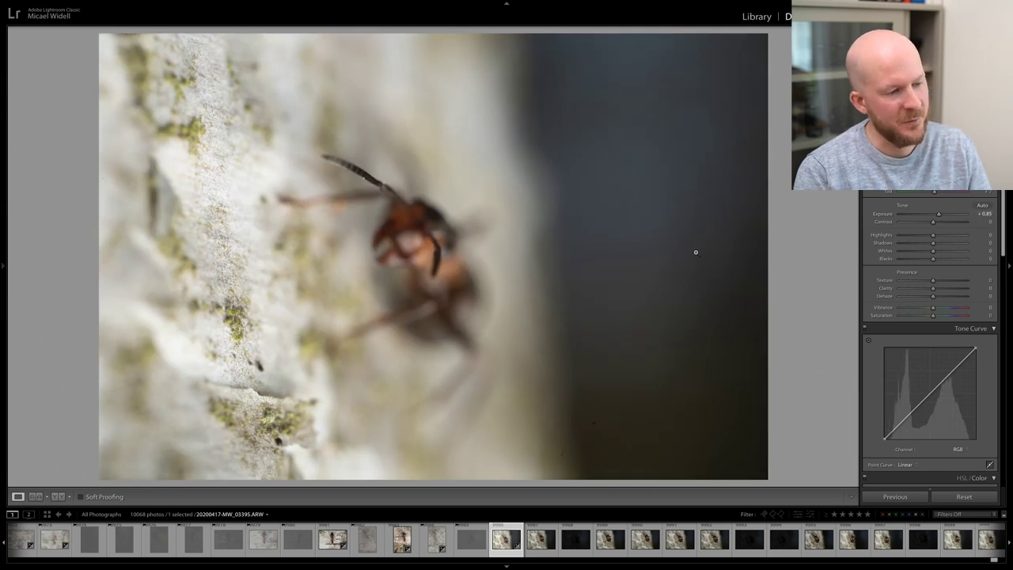
- Reject the blurry and dark frames before photo 03399
key("x")
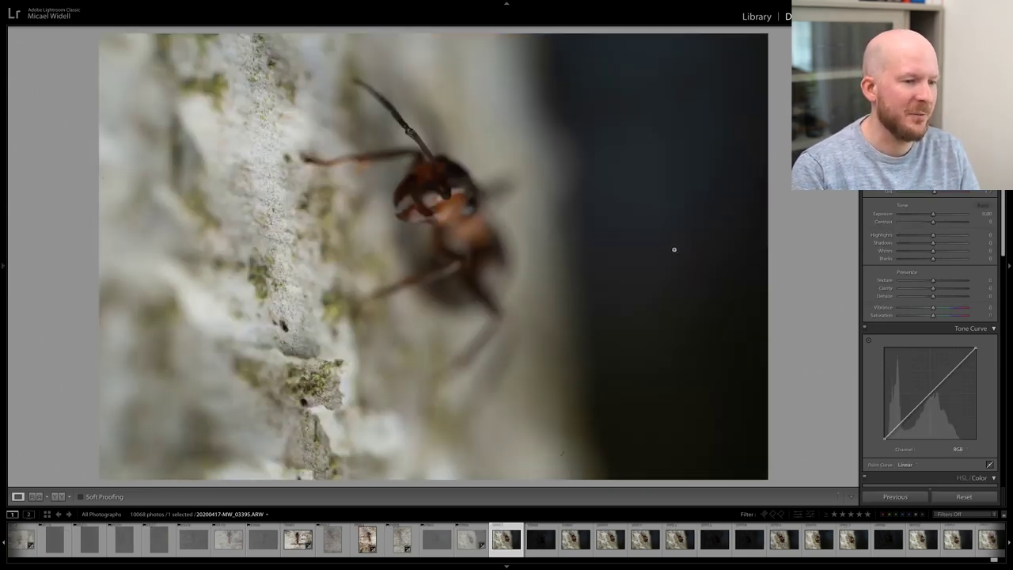
left_click_drag(946, 212, 938, 213)
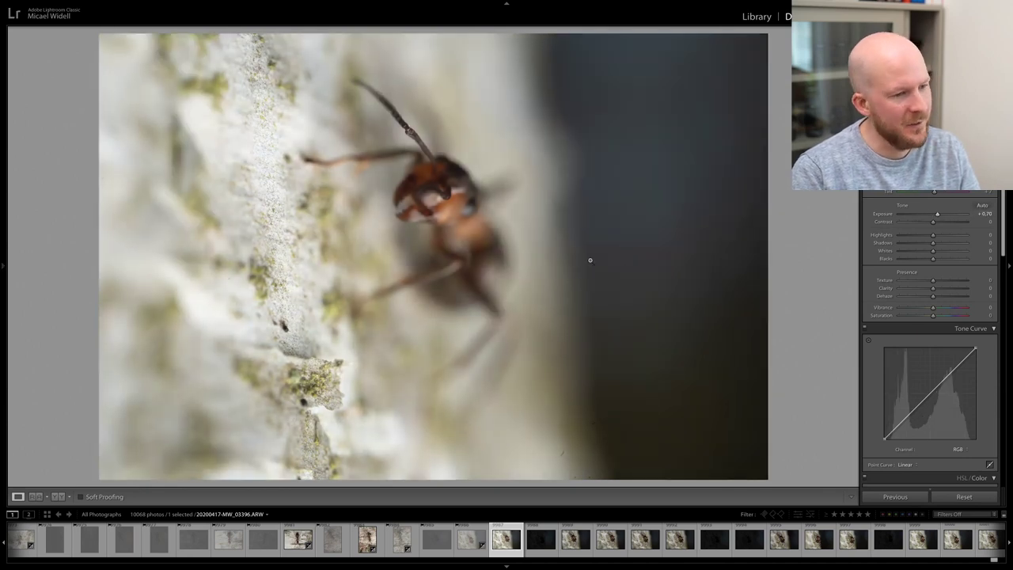
key("x")
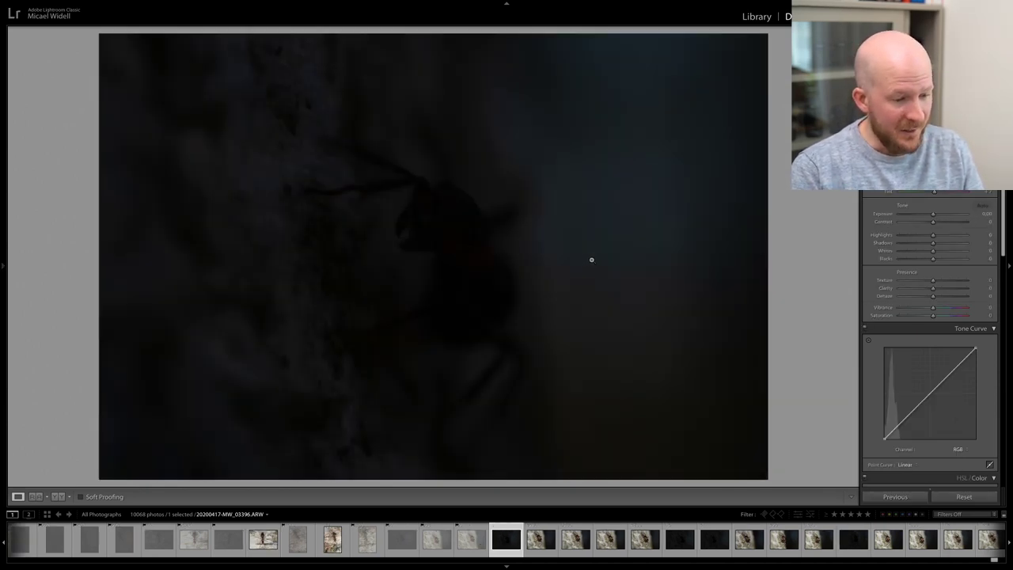
key("x")
key("x")
key("Right")
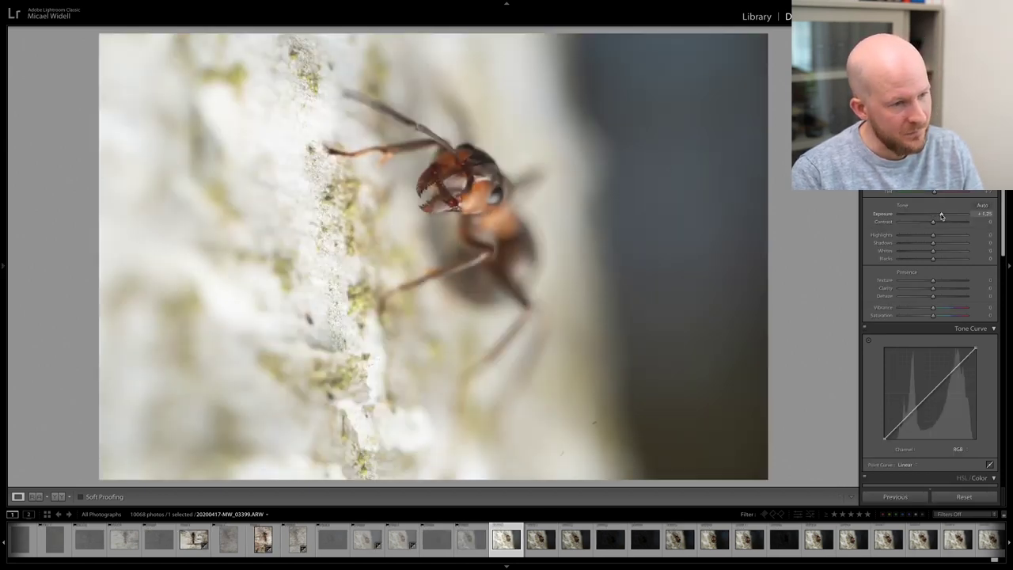
- Inspect 03399 close up, then raise photo 03400 to +1.25 exposure
left_click(496, 220)
left_click_drag(435, 198, 464, 277)
left_click(441, 267)
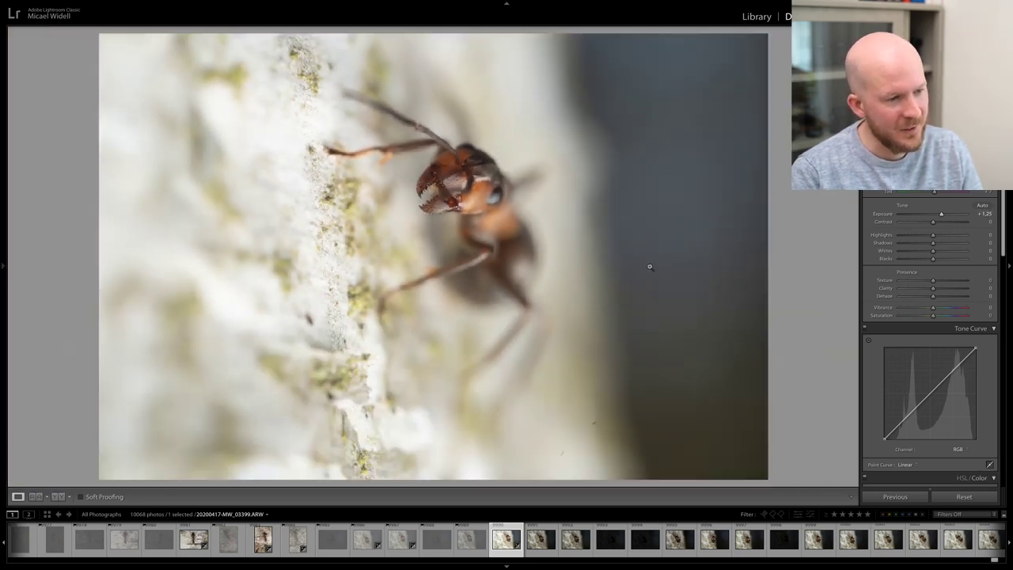
key("Right")
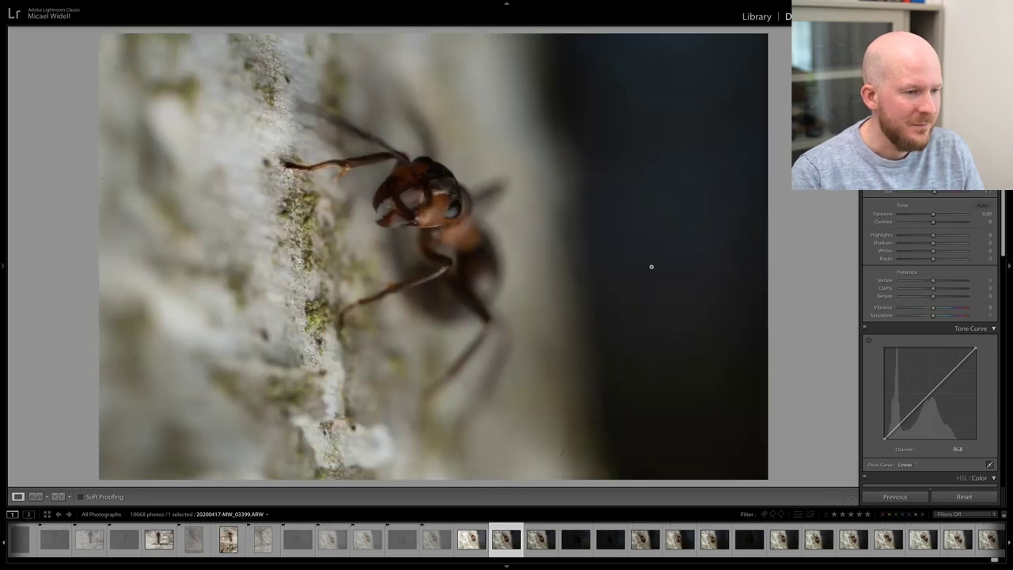
left_click(443, 205)
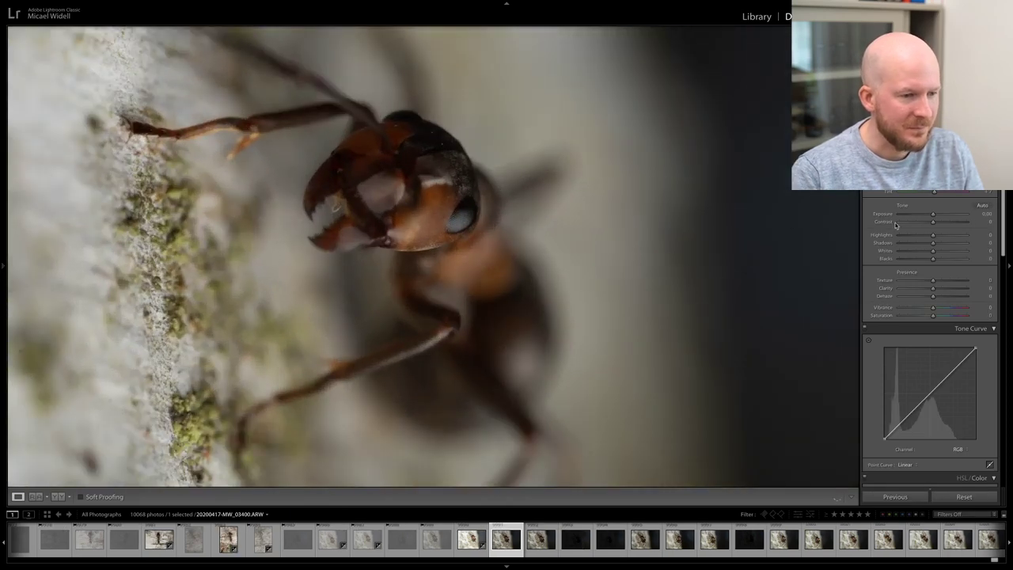
left_click(941, 214)
left_click(644, 260)
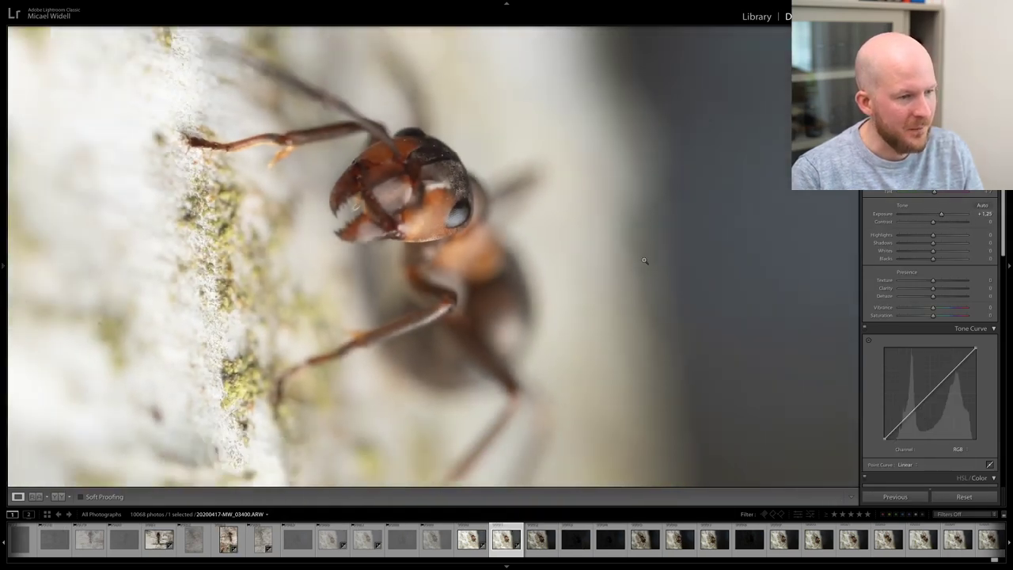
- Flip back and forth between sharp photos 03399 and 03400 to compare them
key("Left")
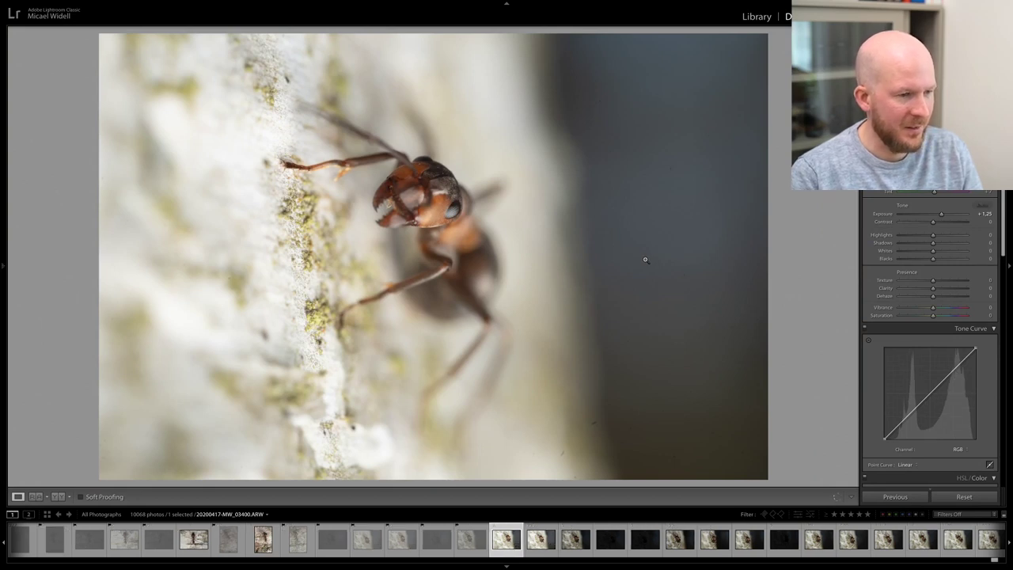
key("Right")
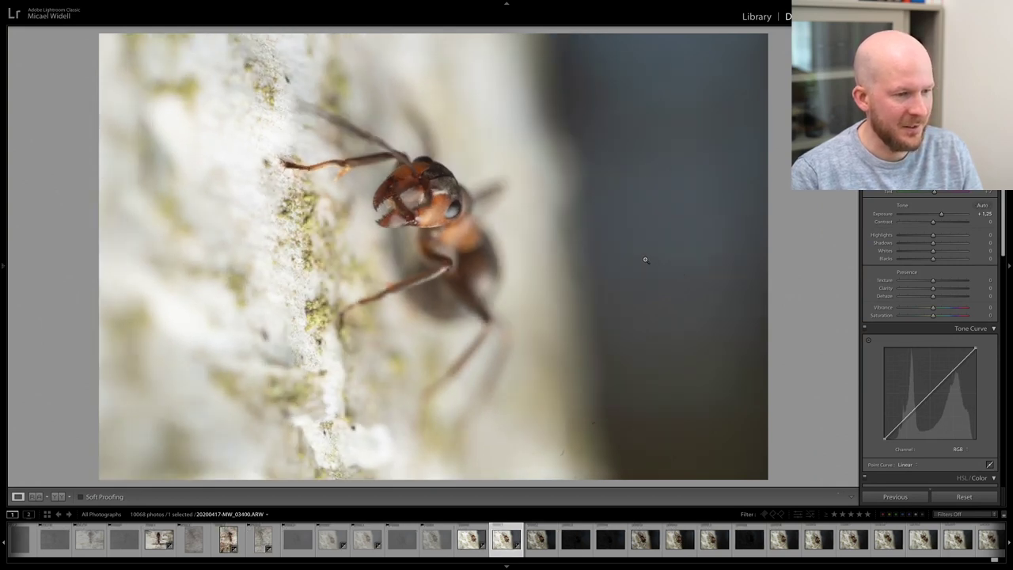
key("Right")
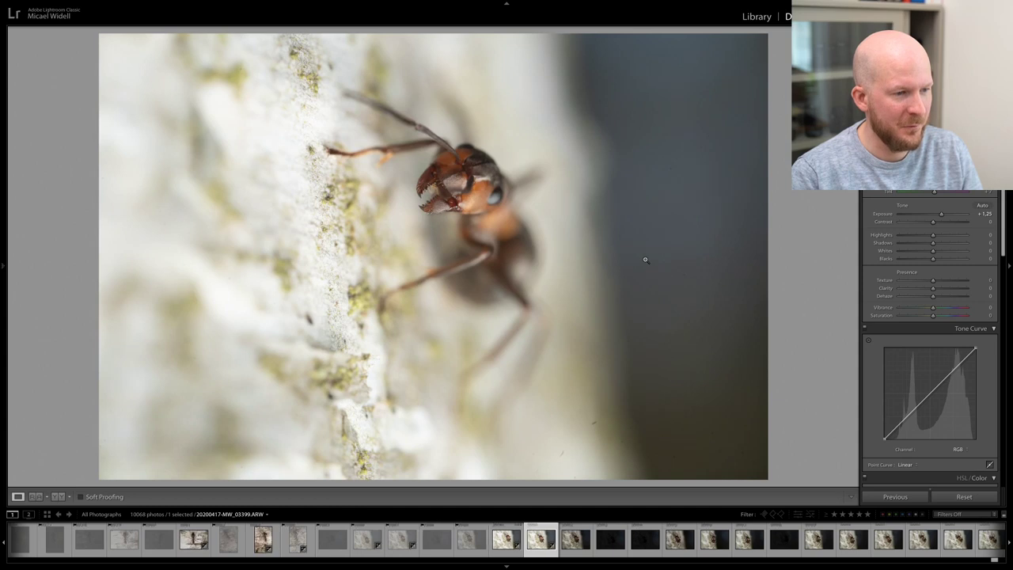
key("Right")
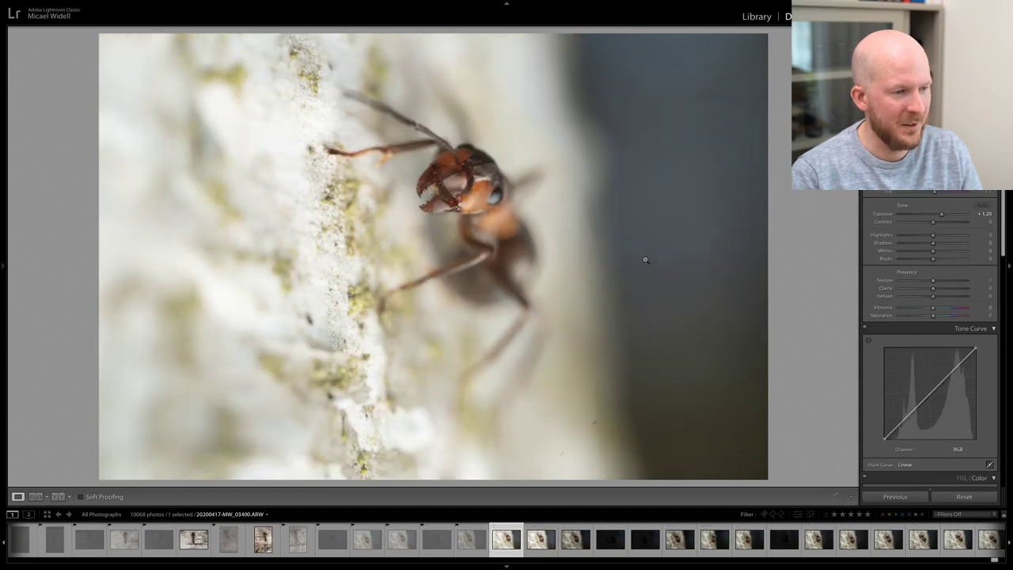
key("Right")
key("Right")
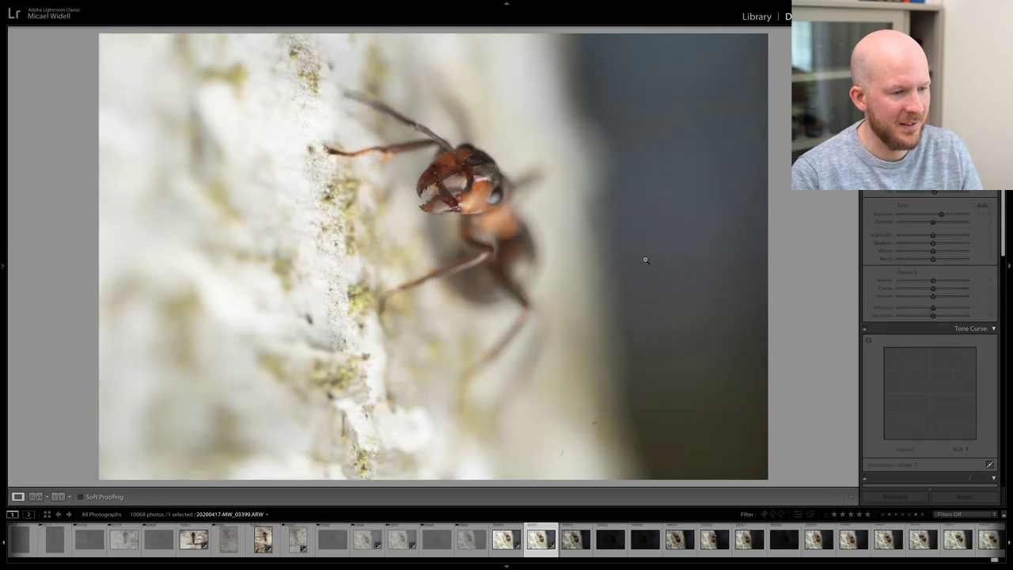
key("Right")
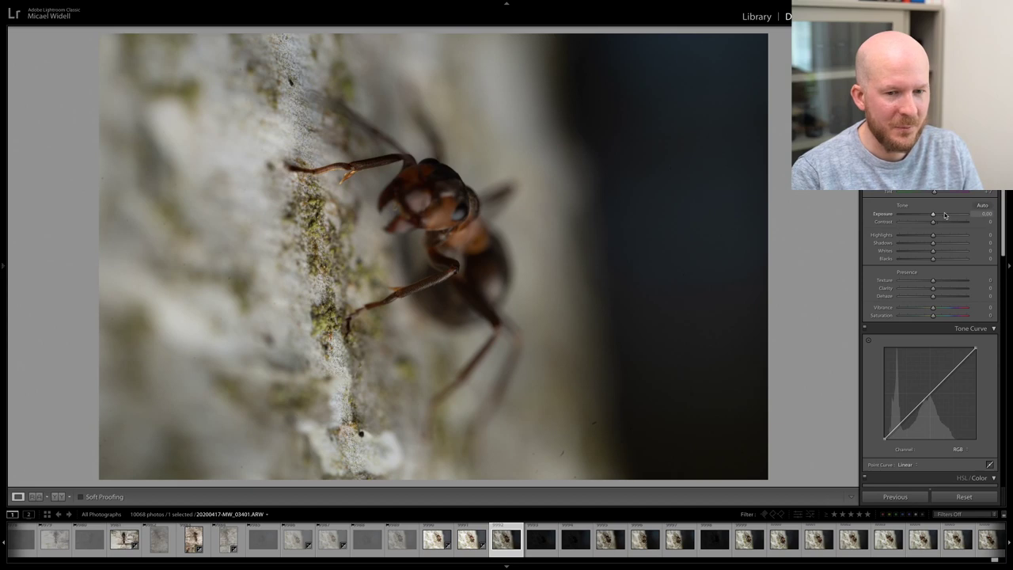
- Brighten an ant photo to +1.20, compare it with the previous one, and reject dark, blurry 03402
left_click_drag(933, 215, 942, 215)
key("Left")
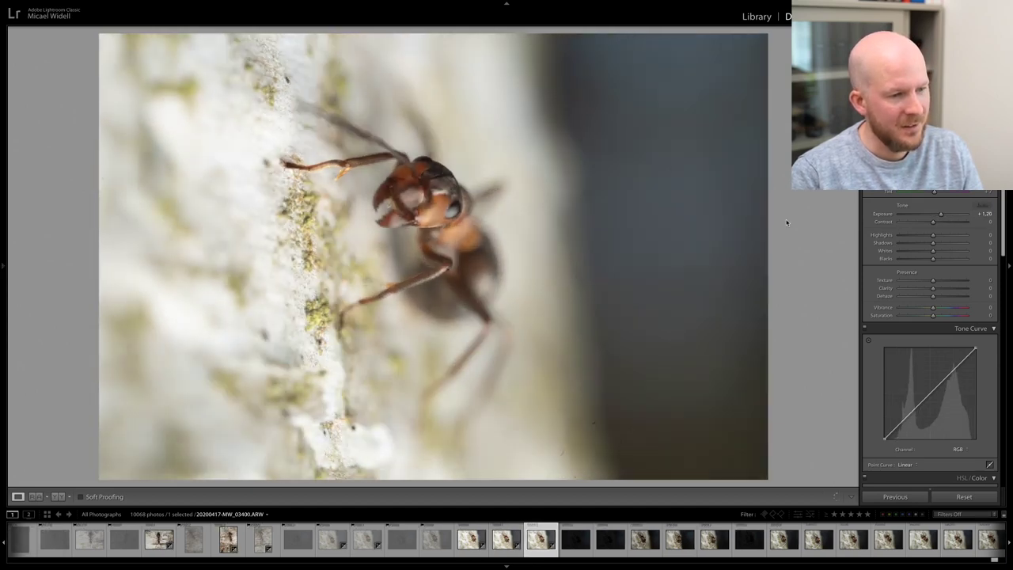
key("Right")
key("Right")
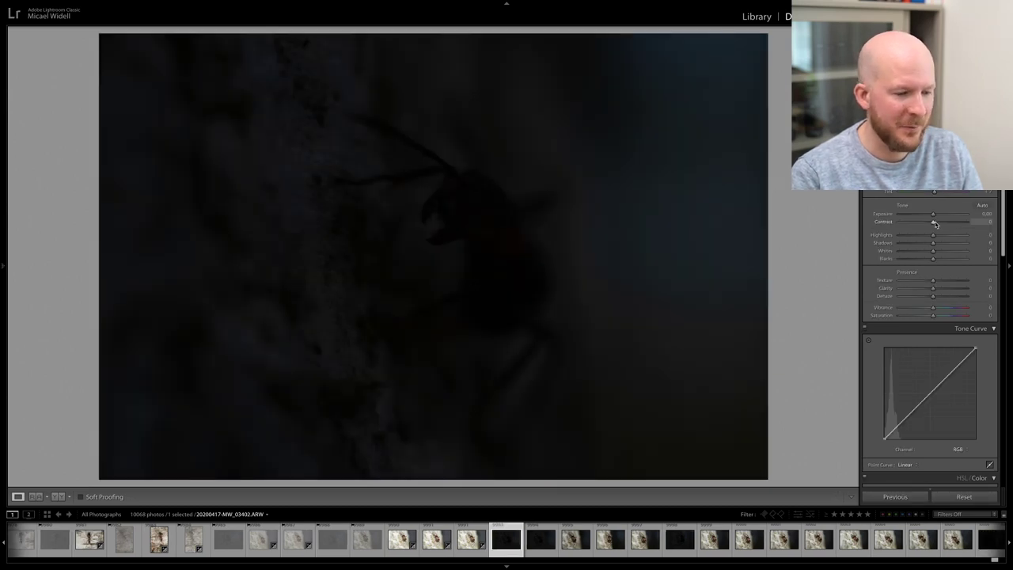
key("x")
key("Right")
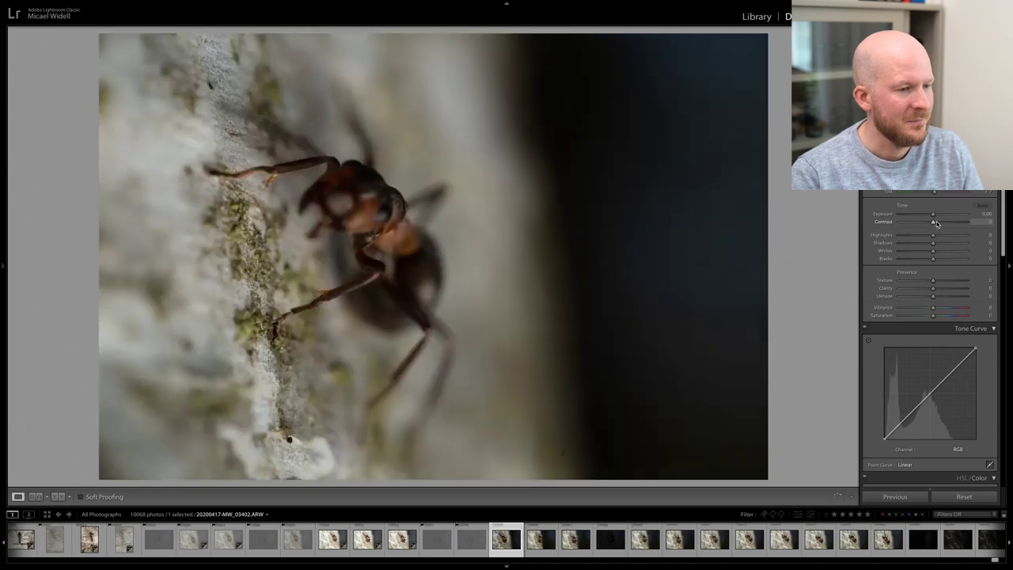
- Brighten the next frame to +1.10, compare 03401, 03404 and 03405, and reject blurry 03405
left_click_drag(937, 218, 938, 216)
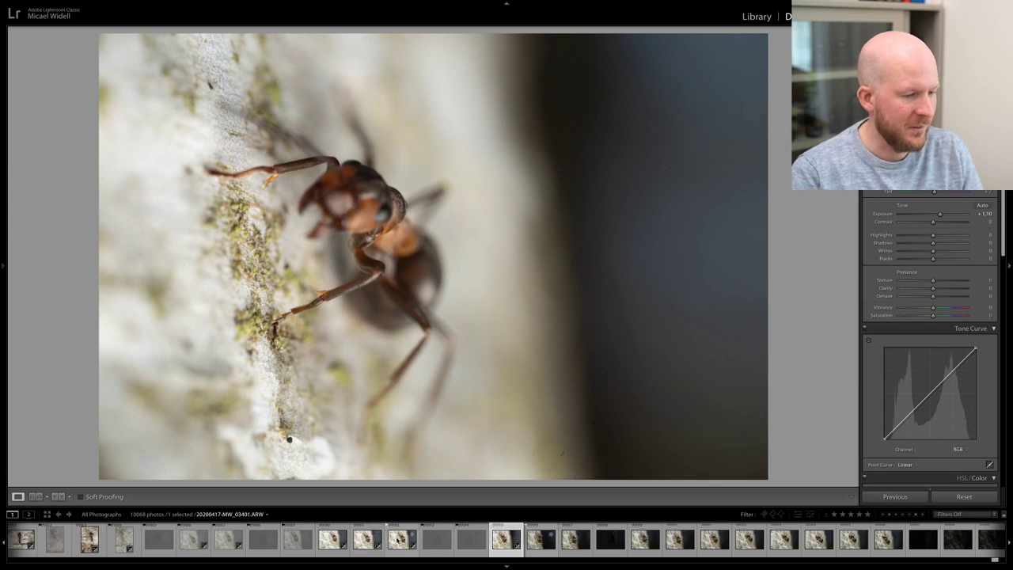
left_click(399, 540)
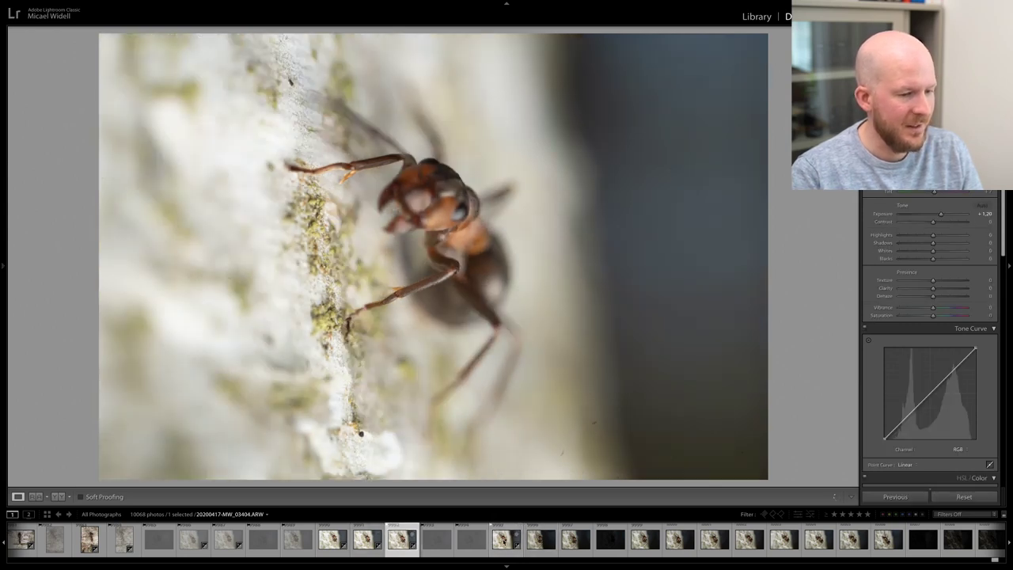
left_click(505, 540)
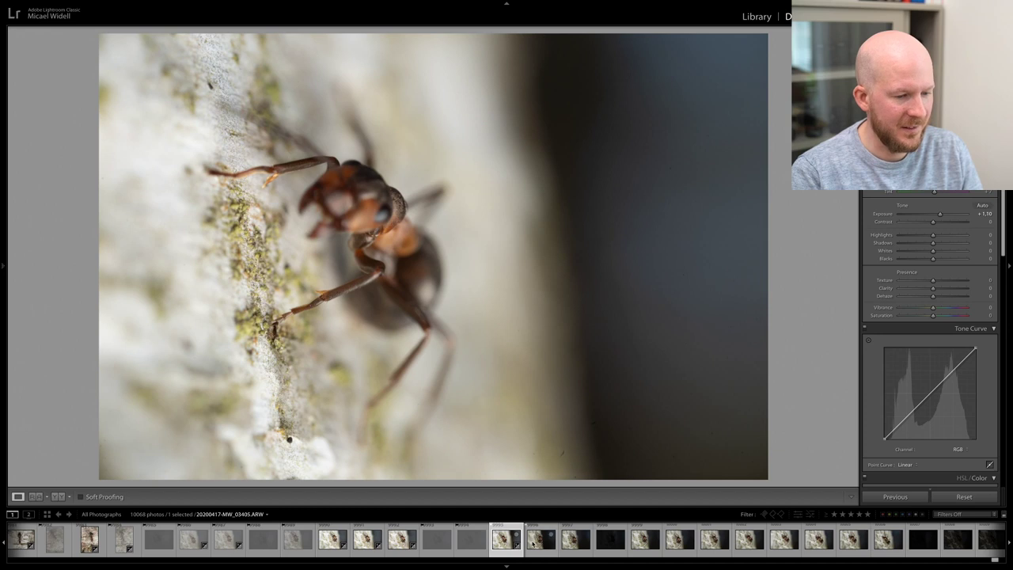
left_click(538, 541)
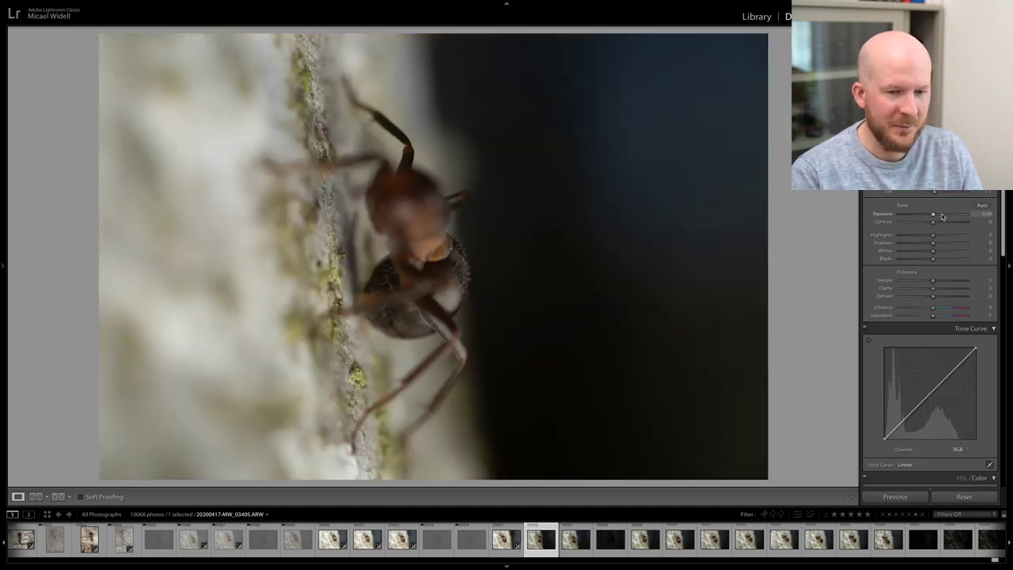
left_click(507, 540)
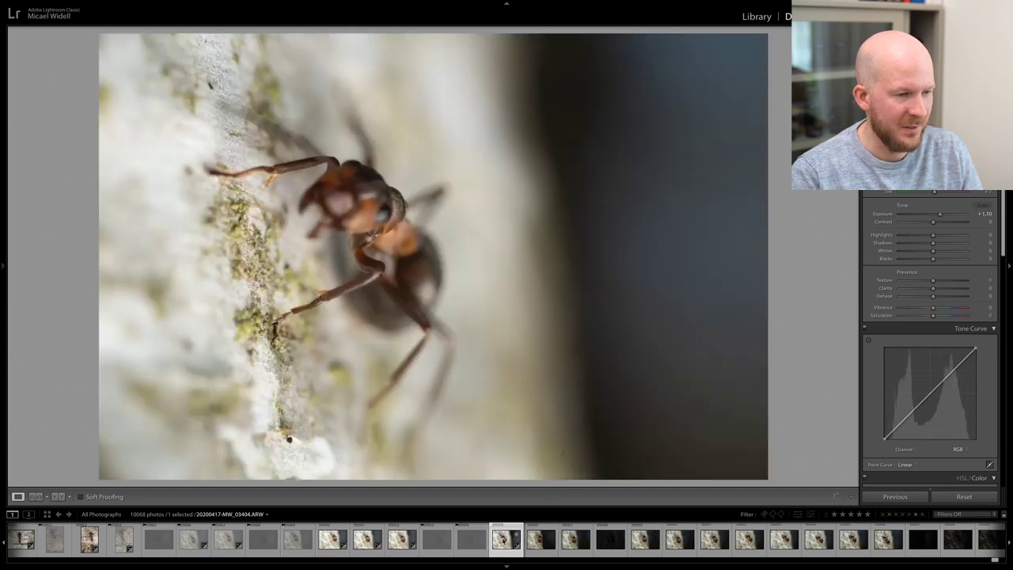
key("Right")
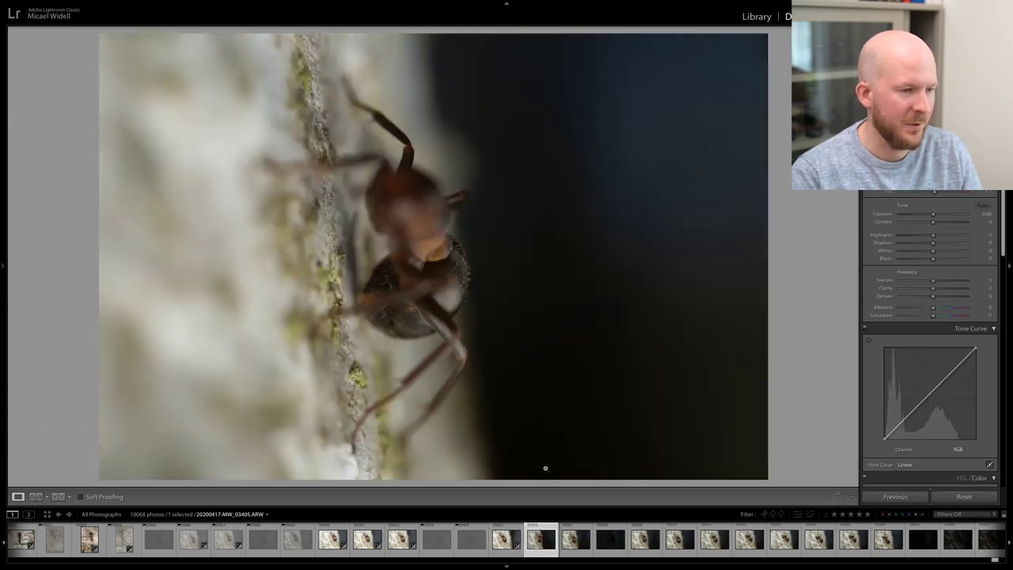
key("x")
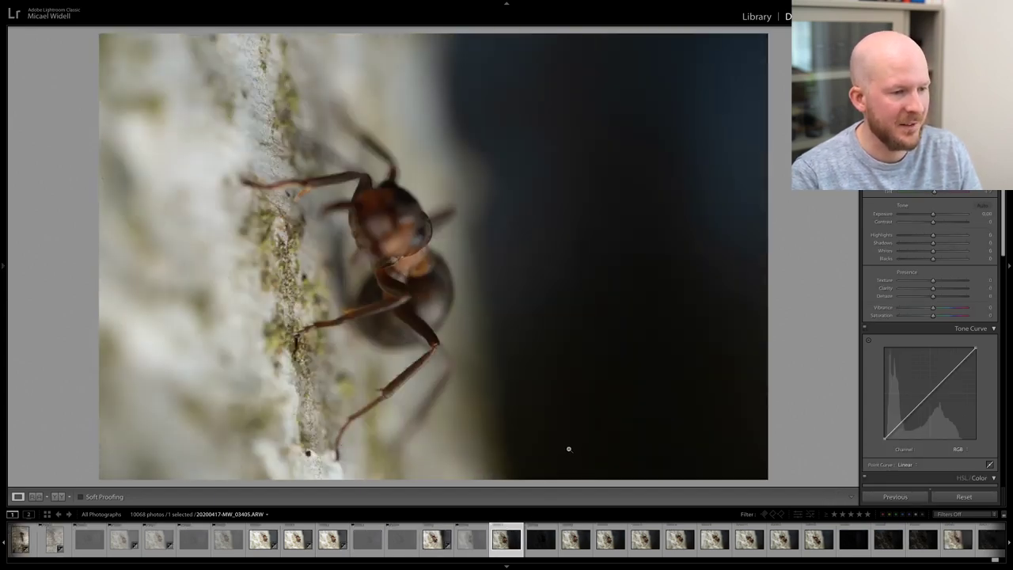
- Reject three more blurry ant frames, ending with 03409
key("x")
key("x")
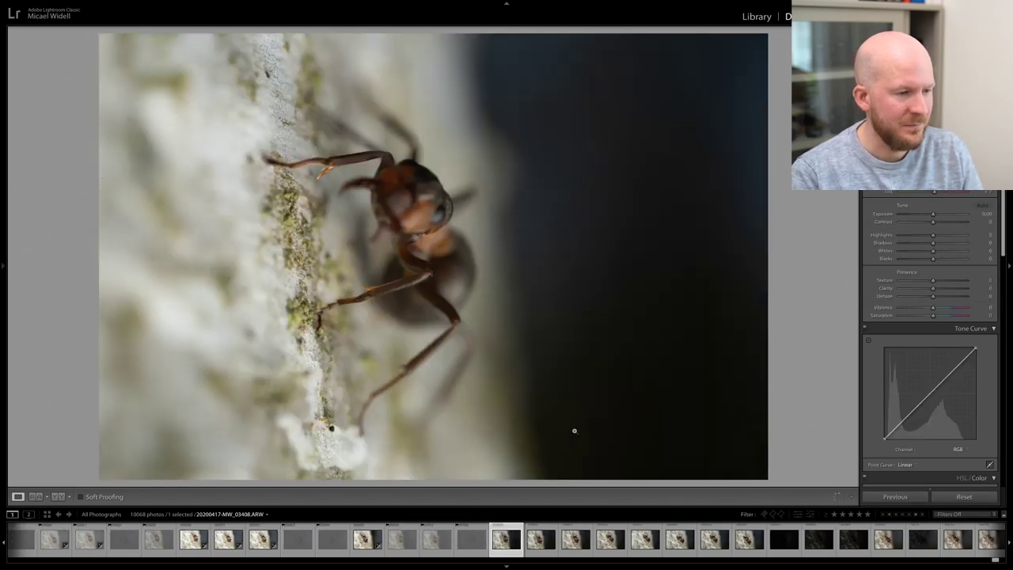
key("x")
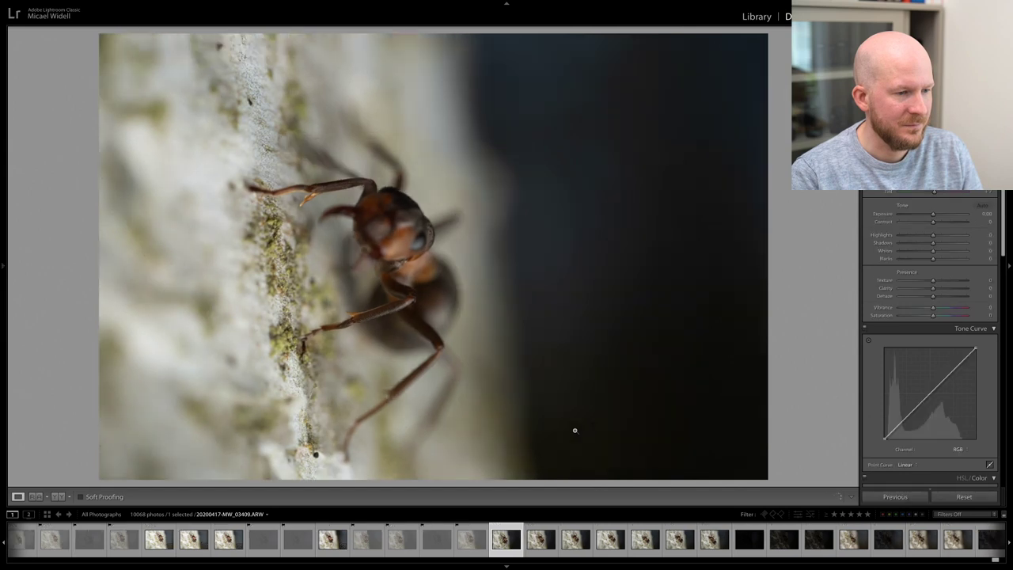
key("x")
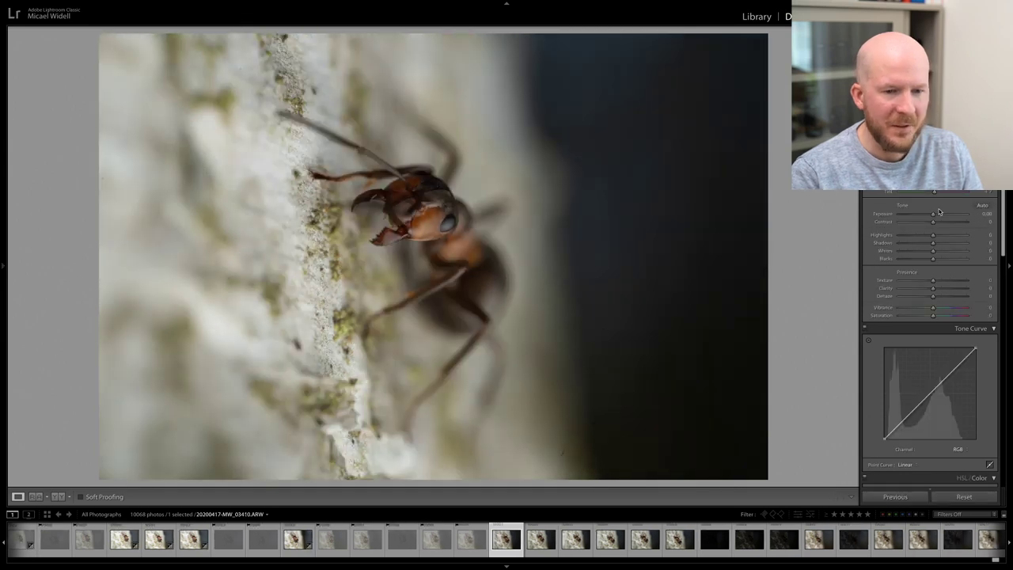
- Raise 03410's exposure to +0.70, then flip between 03410 and 03411 to compare sharpness
key("shift+equal")
key("shift+equal")
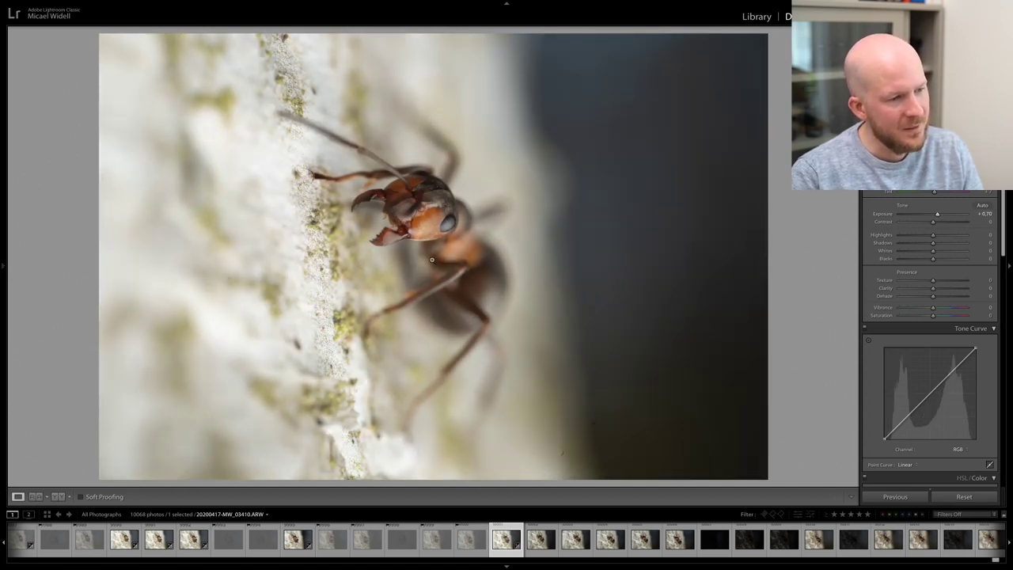
key("Right")
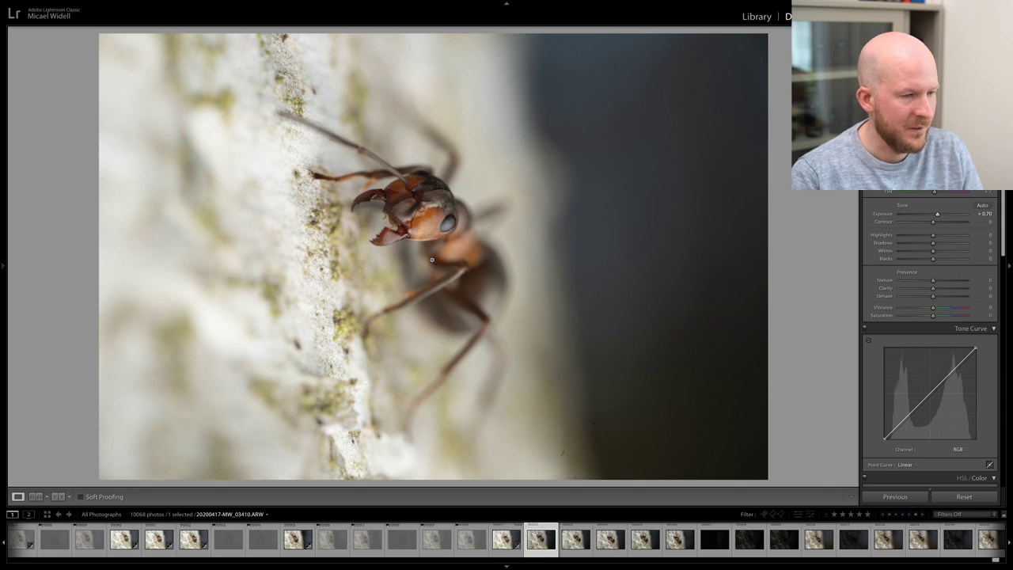
key("Left")
key("Right")
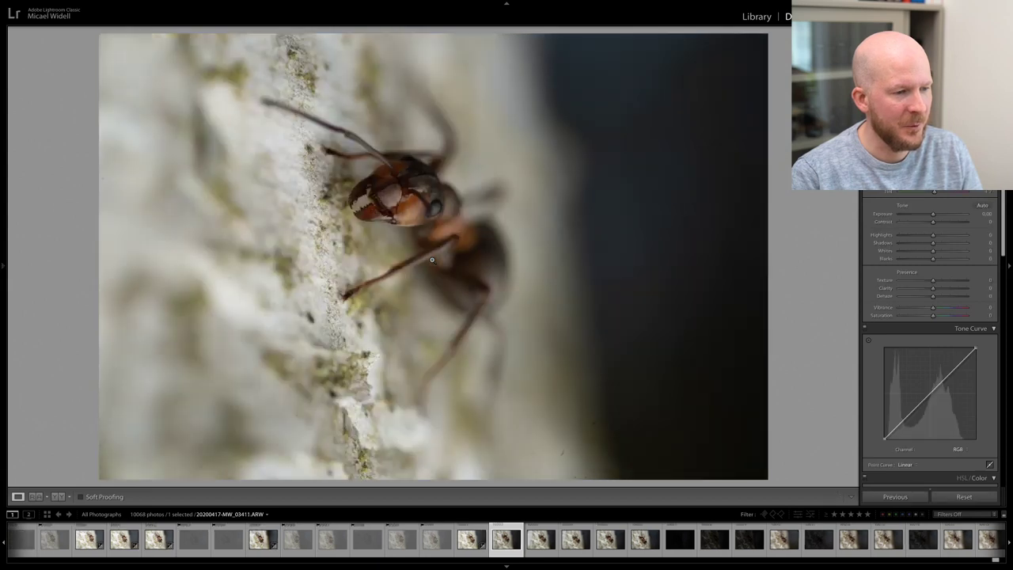
key("Left")
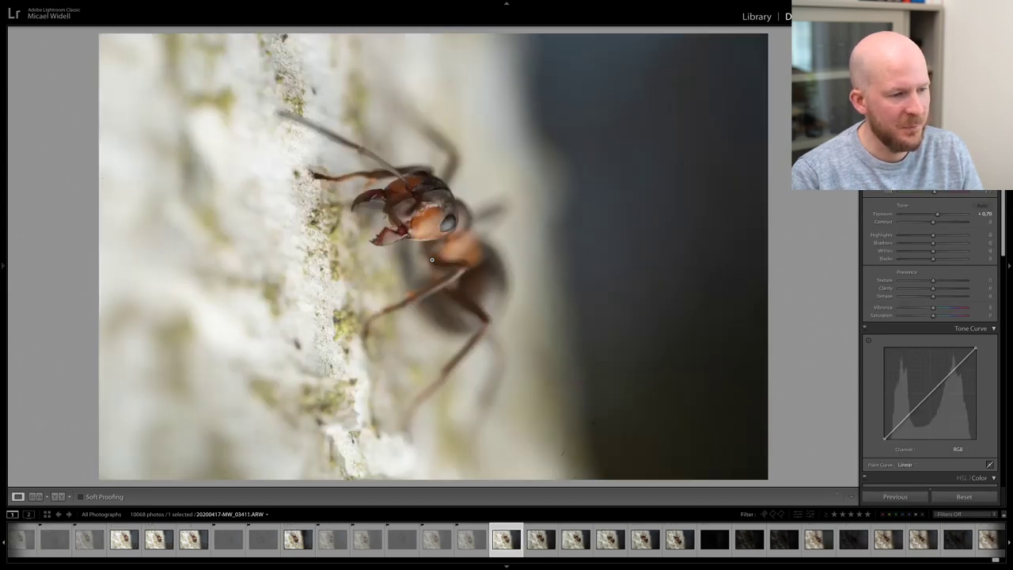
key("Right")
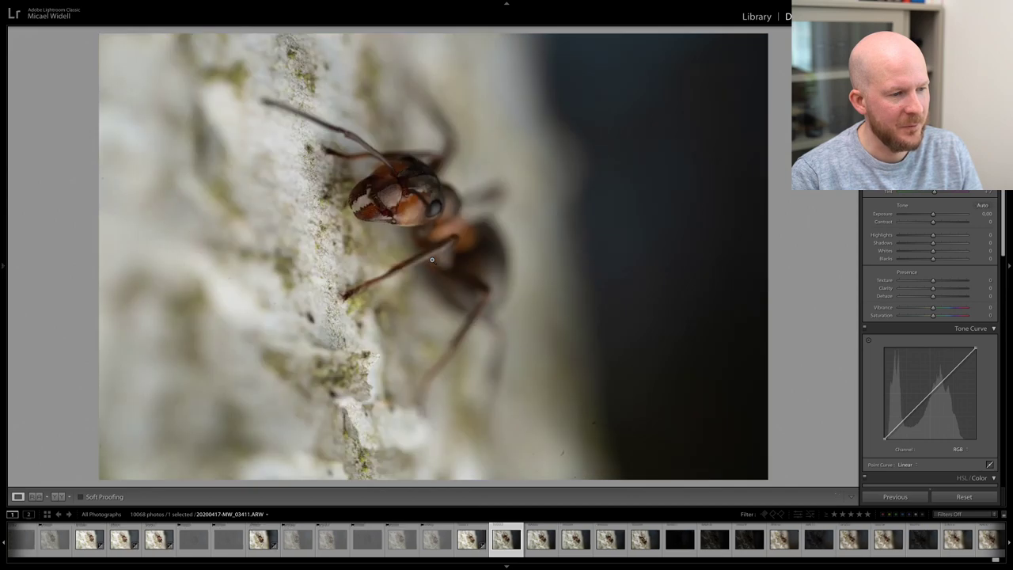
key("Left")
key("Right")
key("Right")
key("Left")
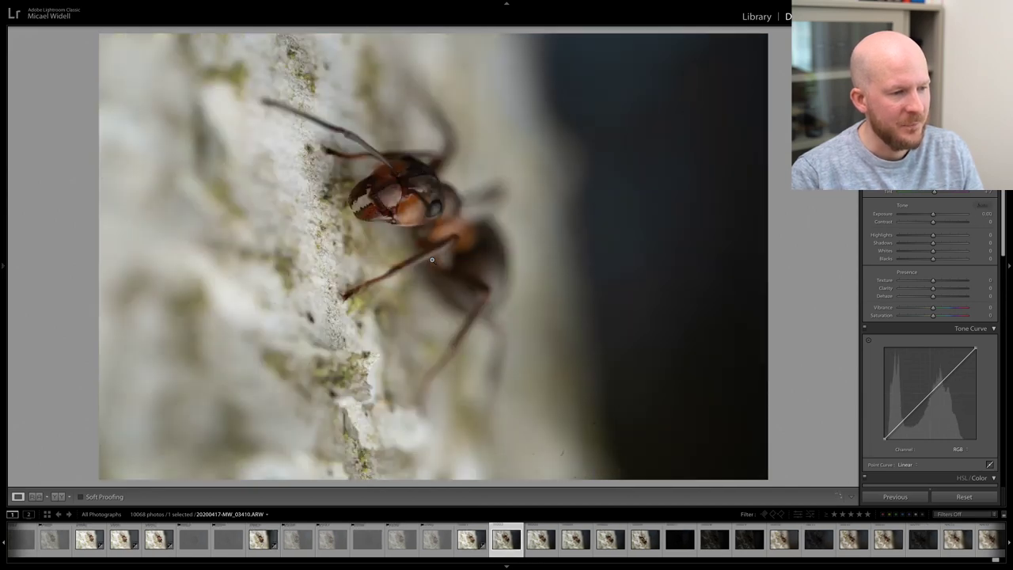
key("Right")
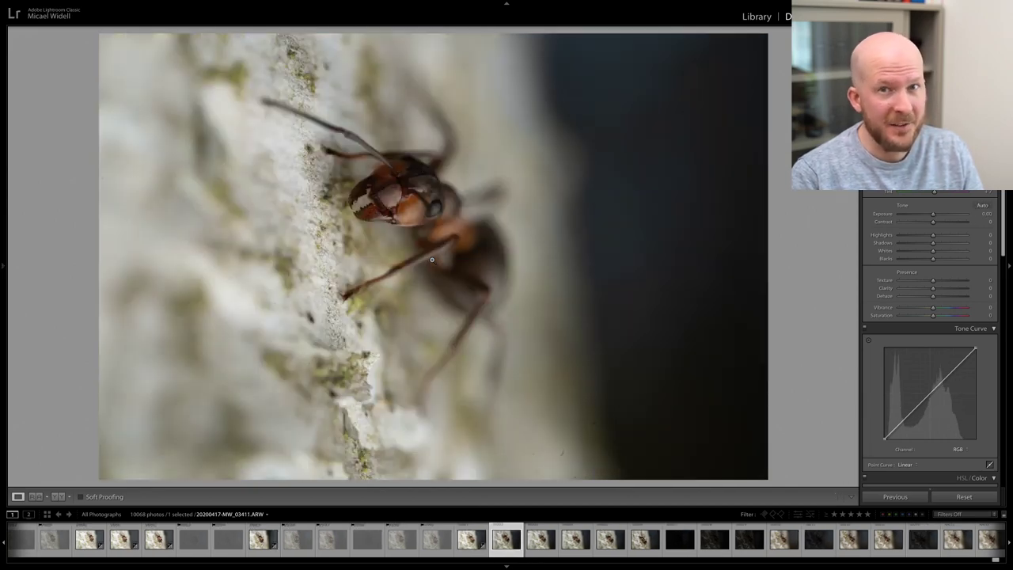
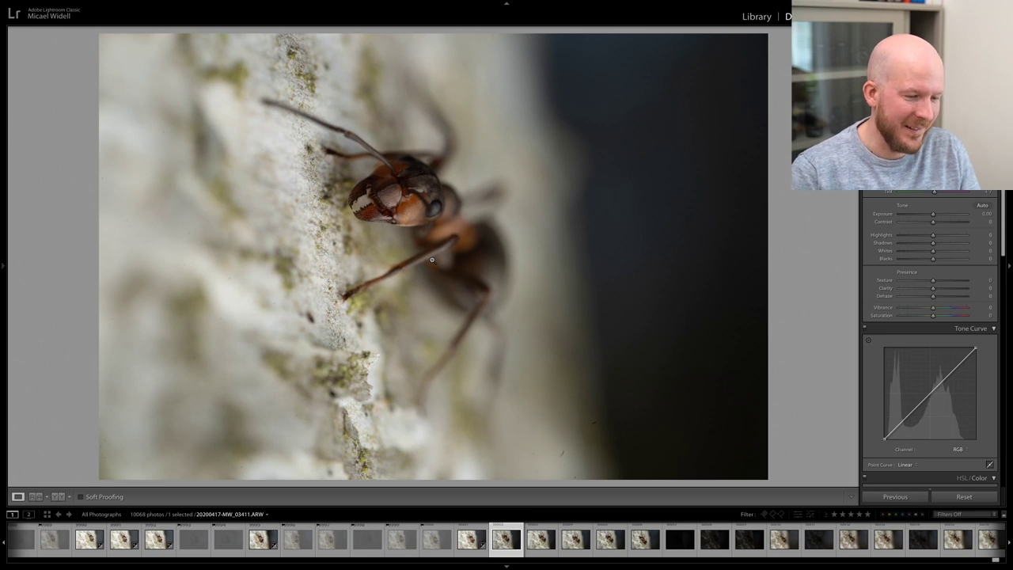
- Step forward four photos through the ant series
key("Right")
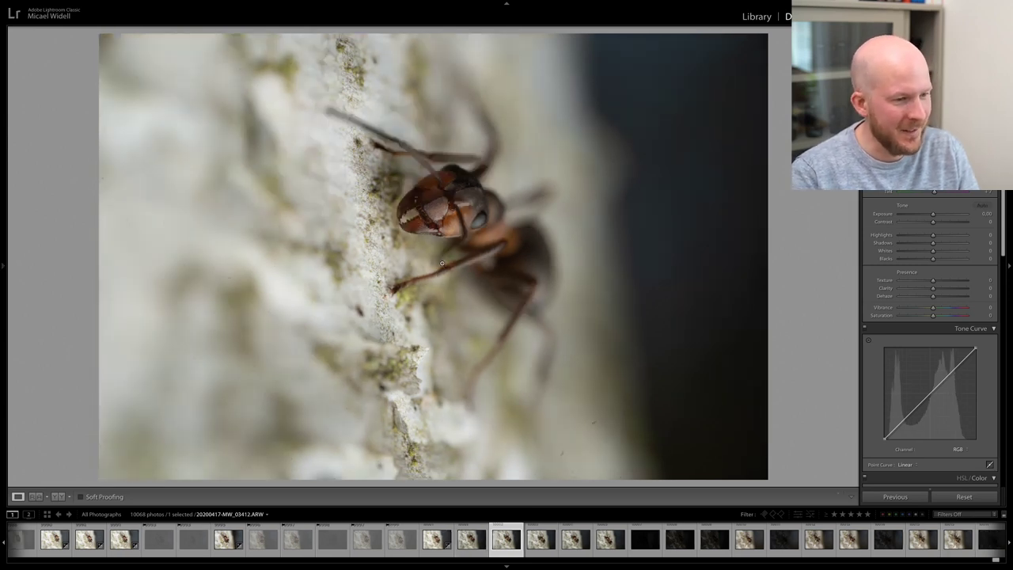
key("Right")
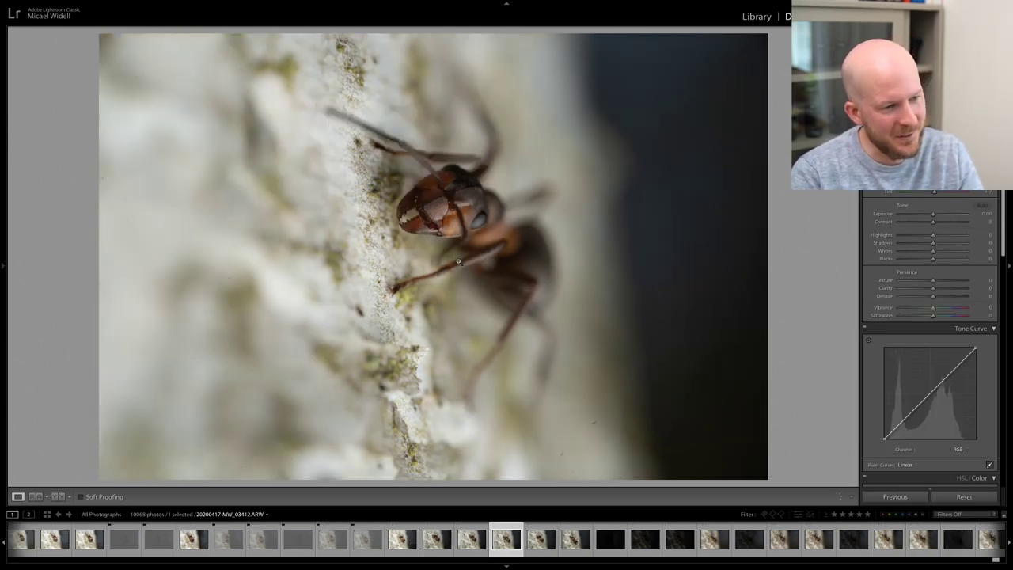
key("Right")
key("Right")
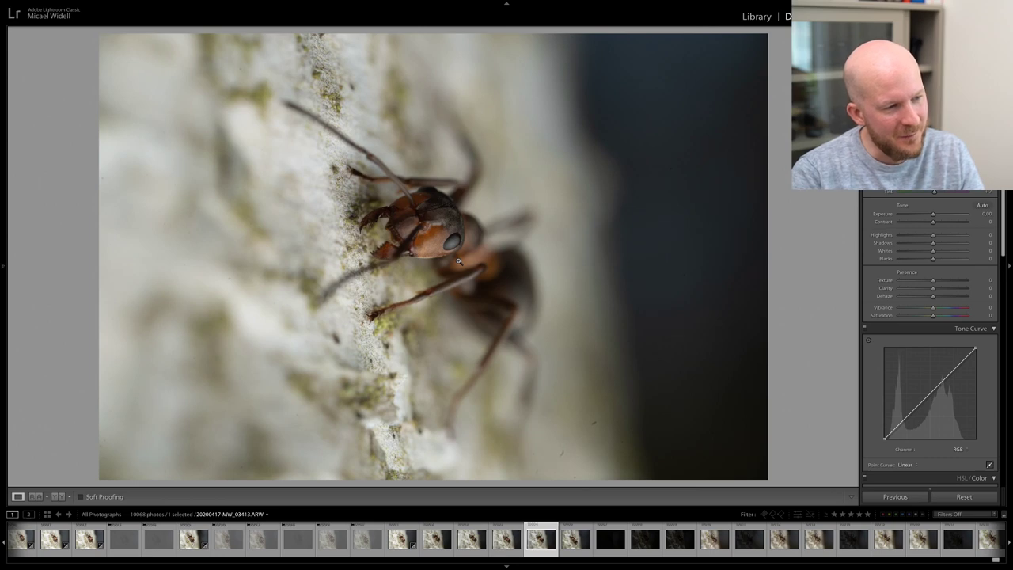
key("Right")
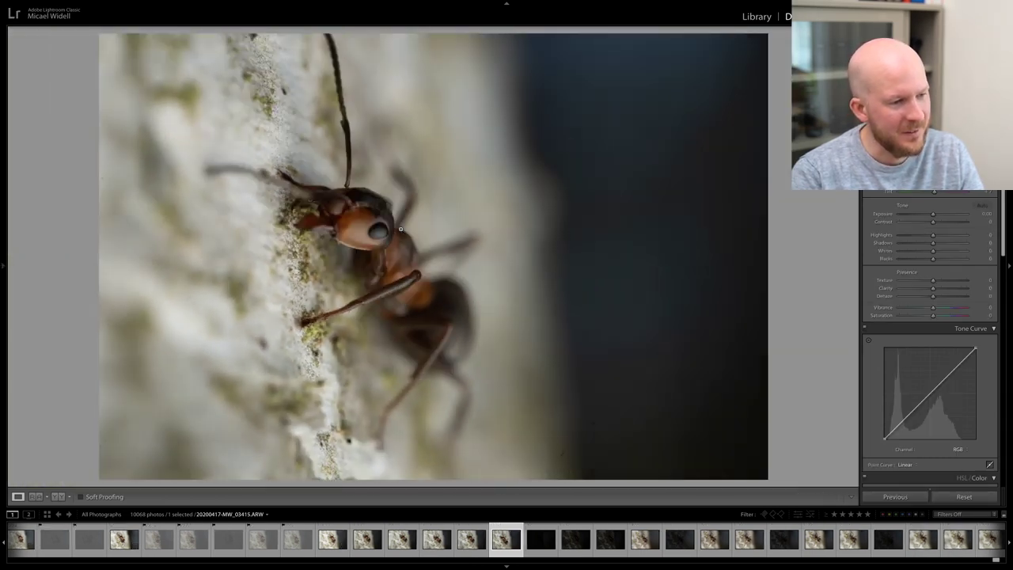
- Reject the three dark and nearly black frames, landing on 20200417-MW_03419.ARW to check focus
key("x")
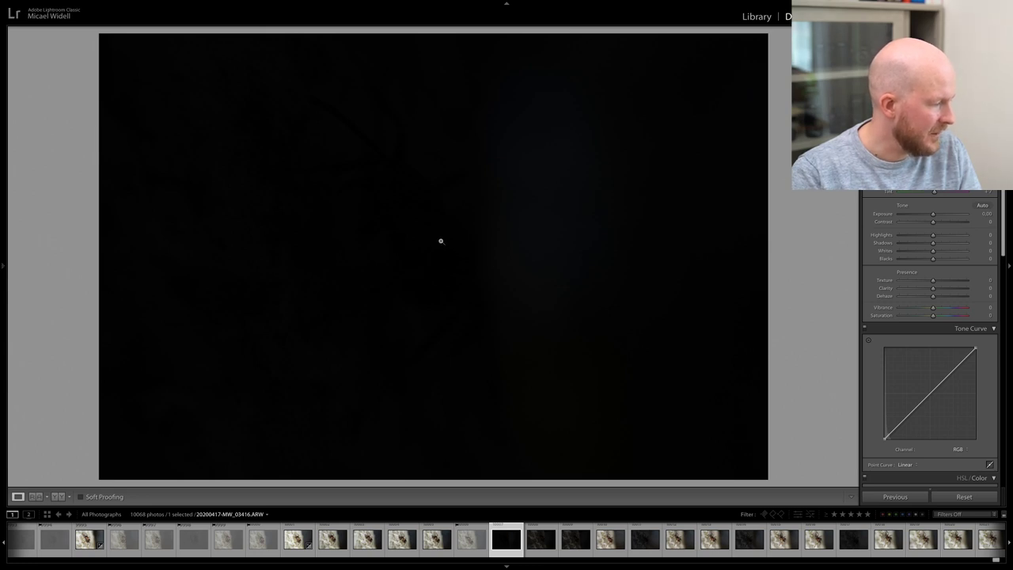
key("x")
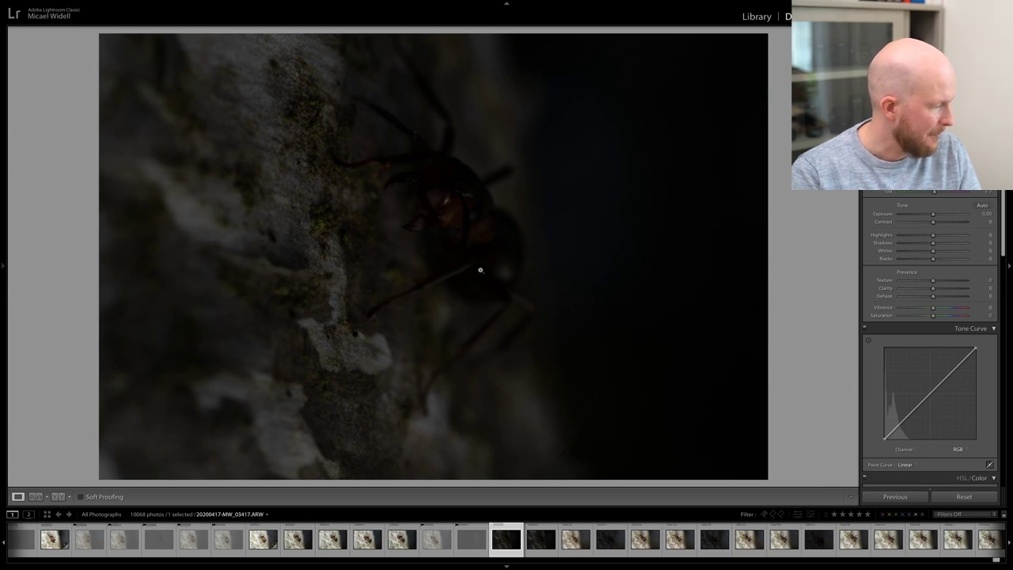
key("x")
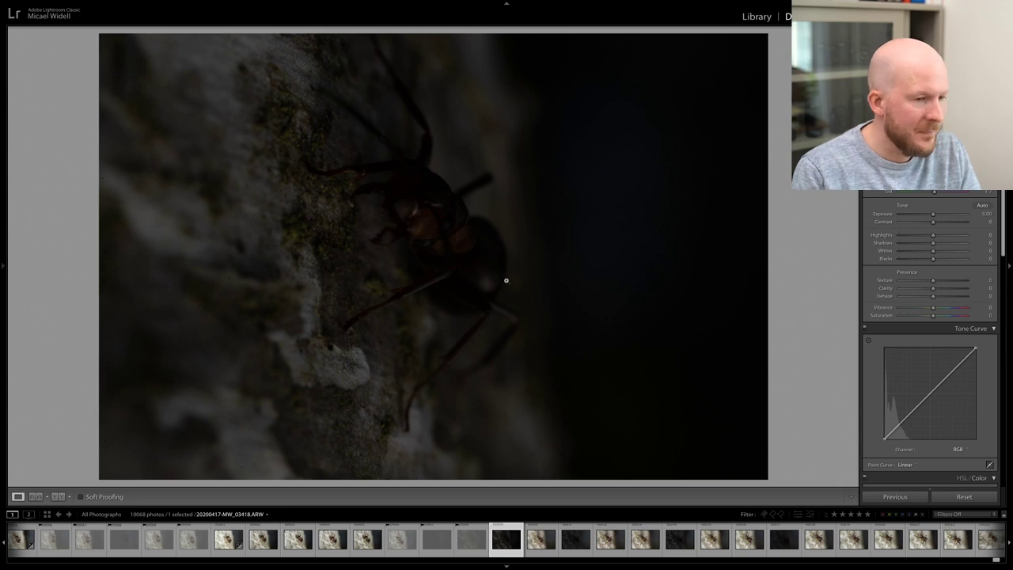
key("Right")
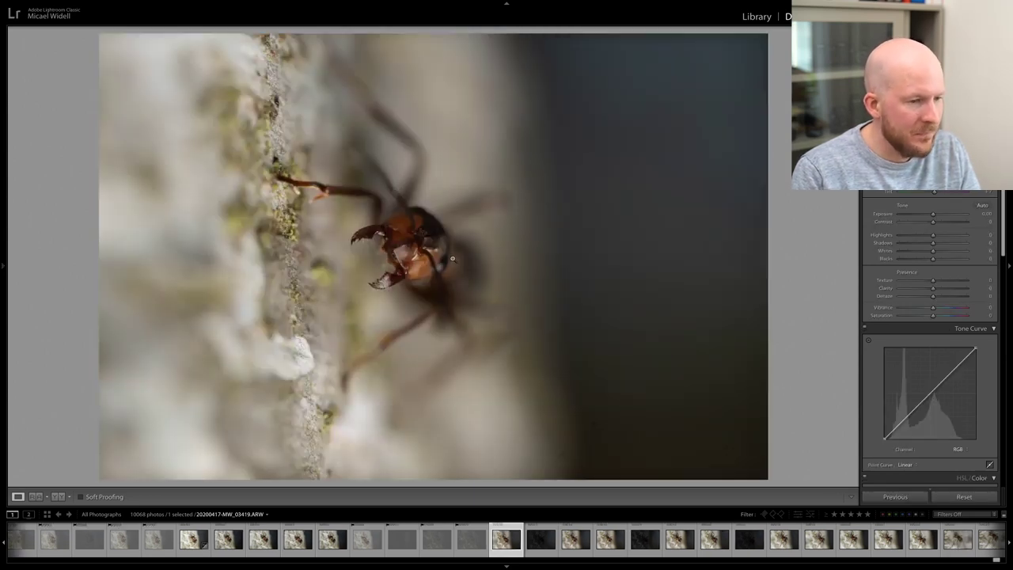
left_click(412, 257)
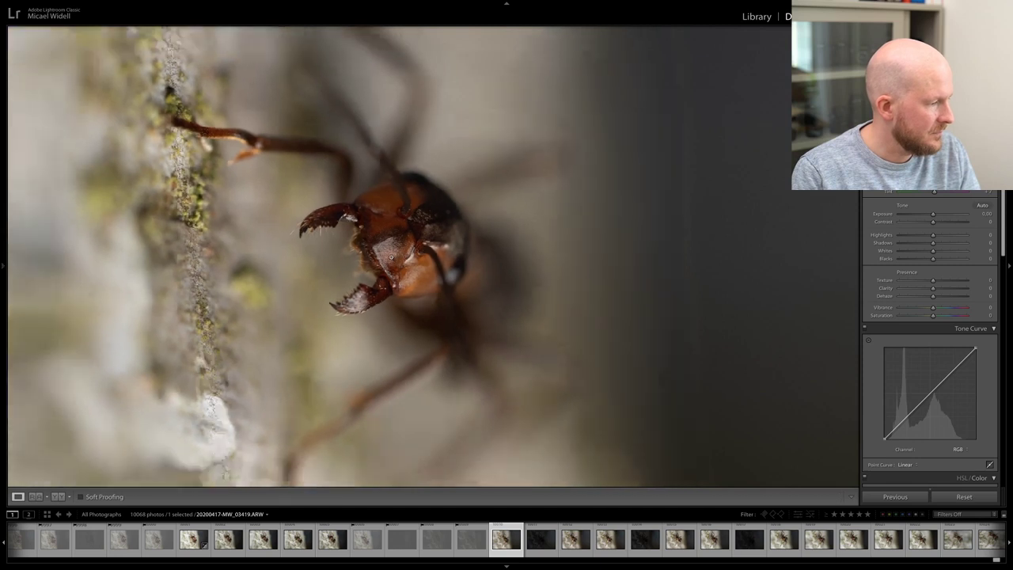
- Reject the next dark frame and move to the following photo
left_click(391, 258)
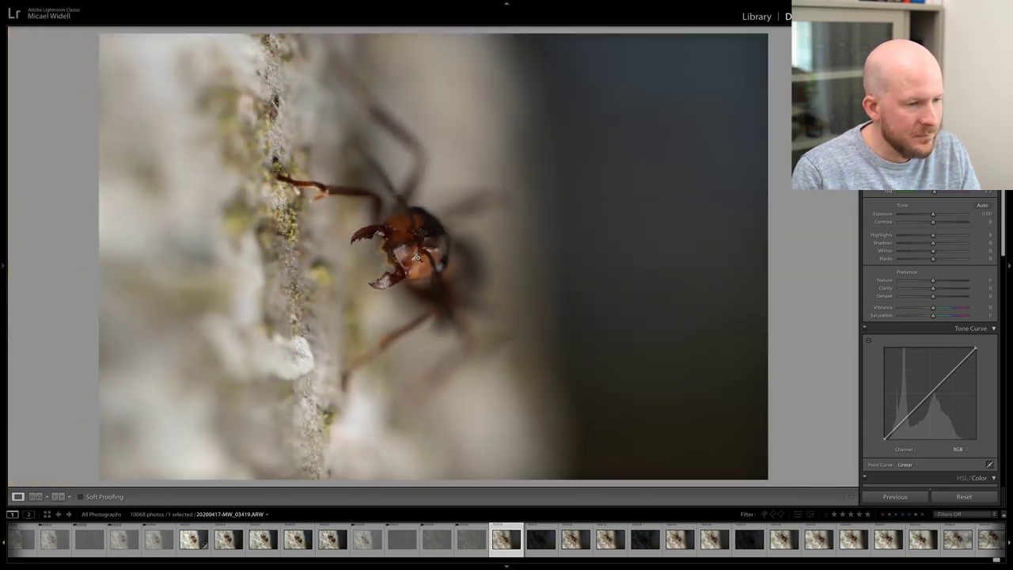
key("Right")
key("x")
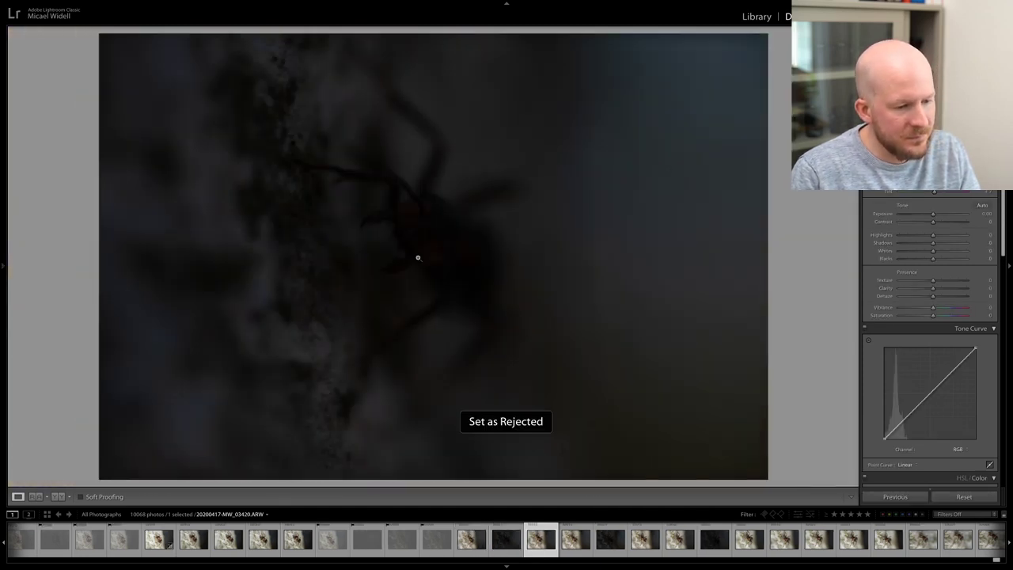
key("Right")
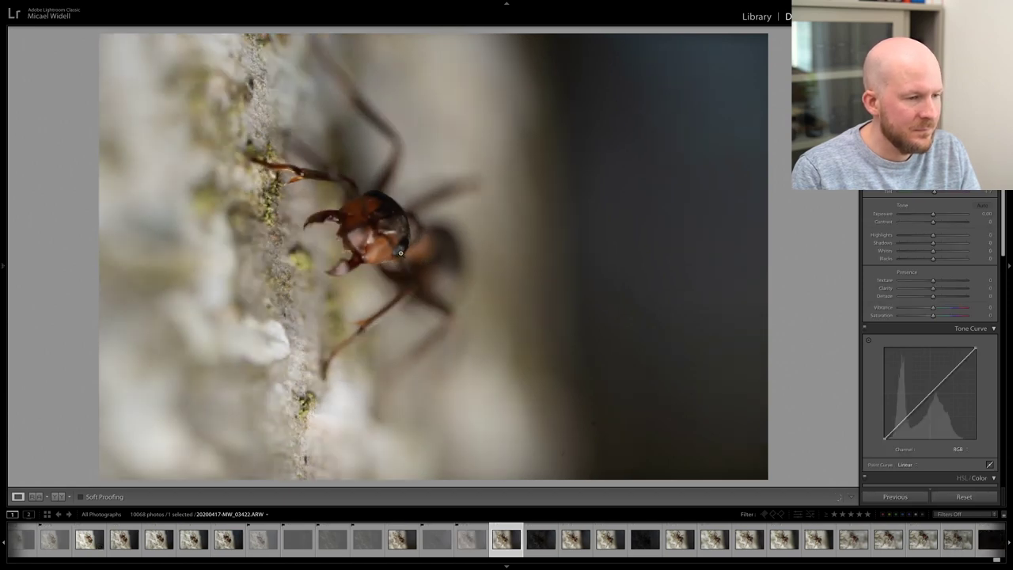
- Check the ant's sharpness at 1:1, then reject this shot and the next dark frame
left_click(376, 248)
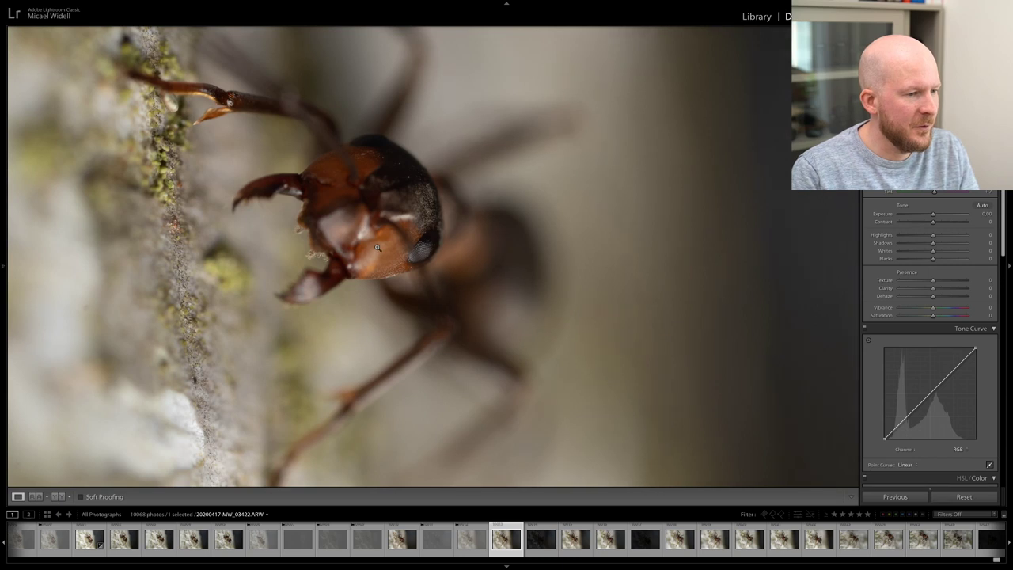
left_click(376, 247)
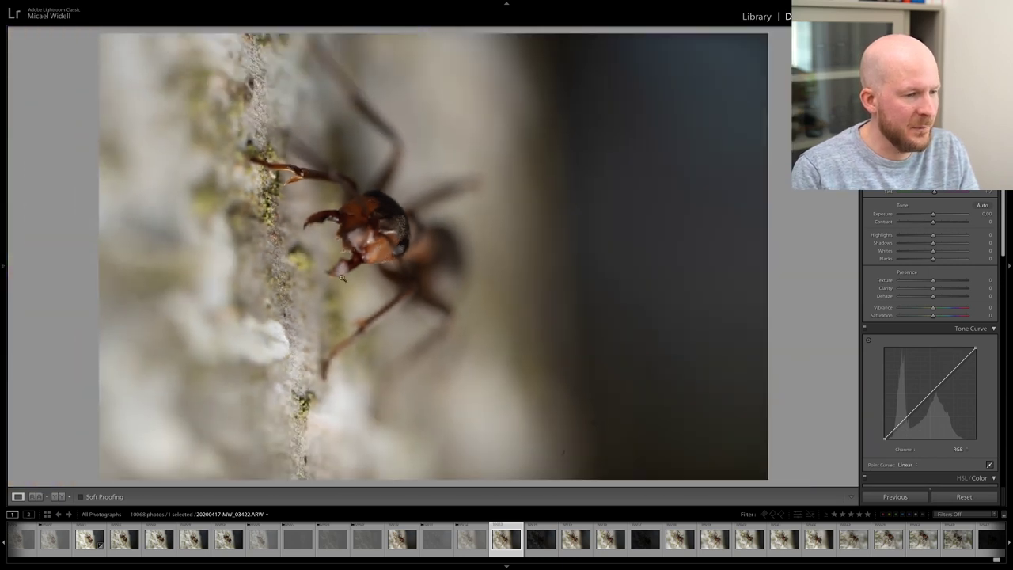
key("x")
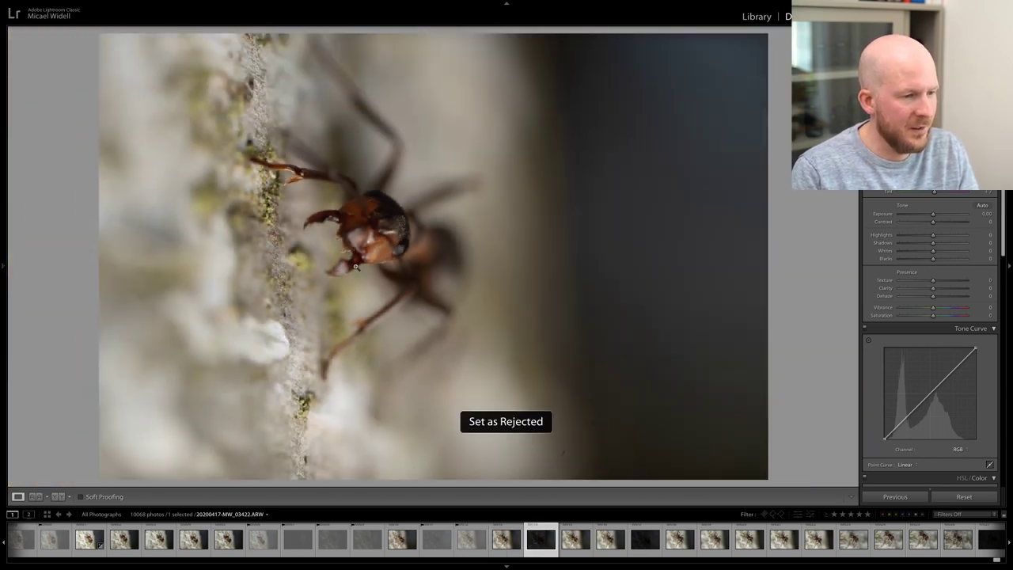
key("Right")
key("x")
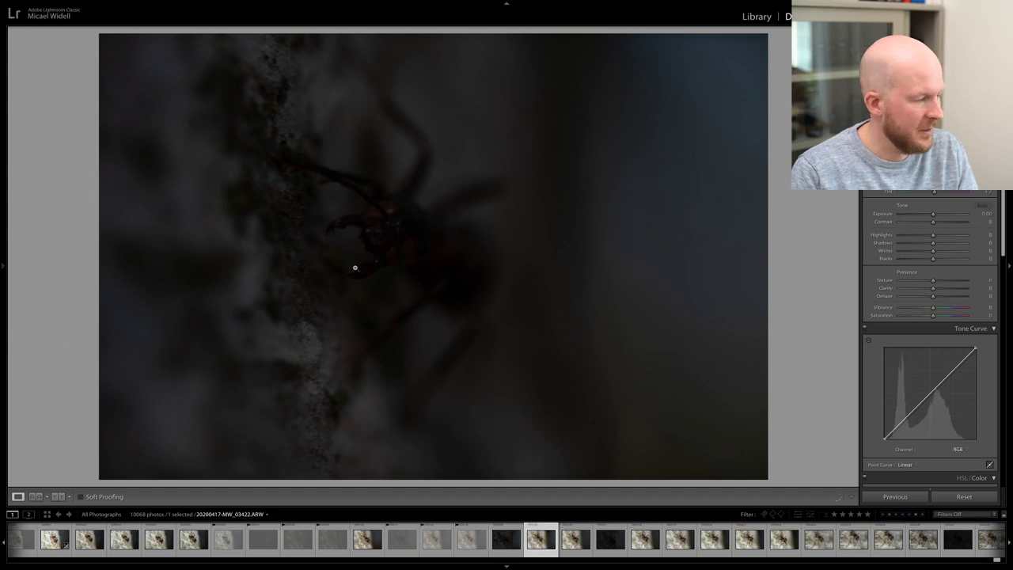
key("Right")
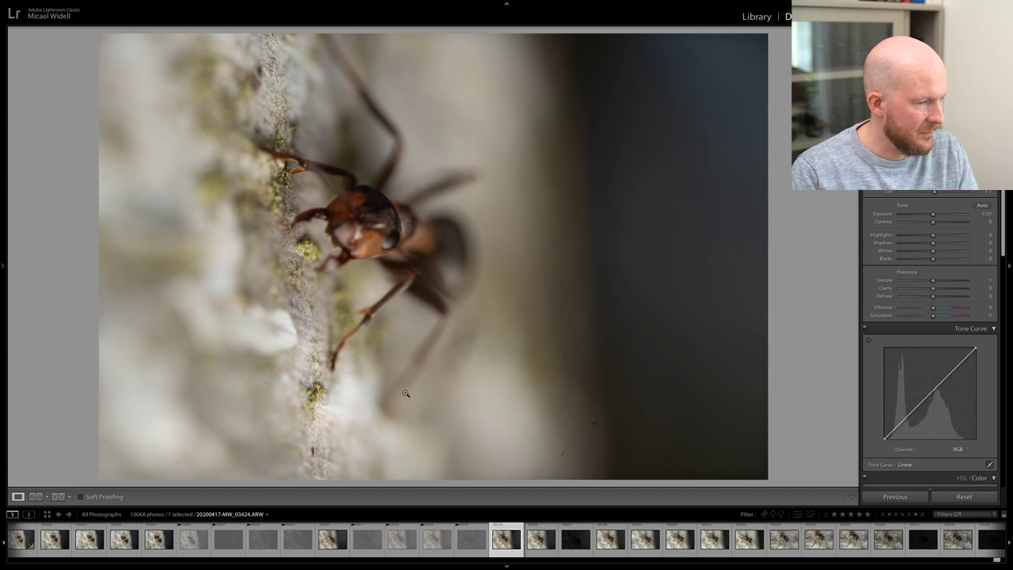
- Inspect focus on the ant's head and reject the two out-of-focus frames
left_click(366, 236)
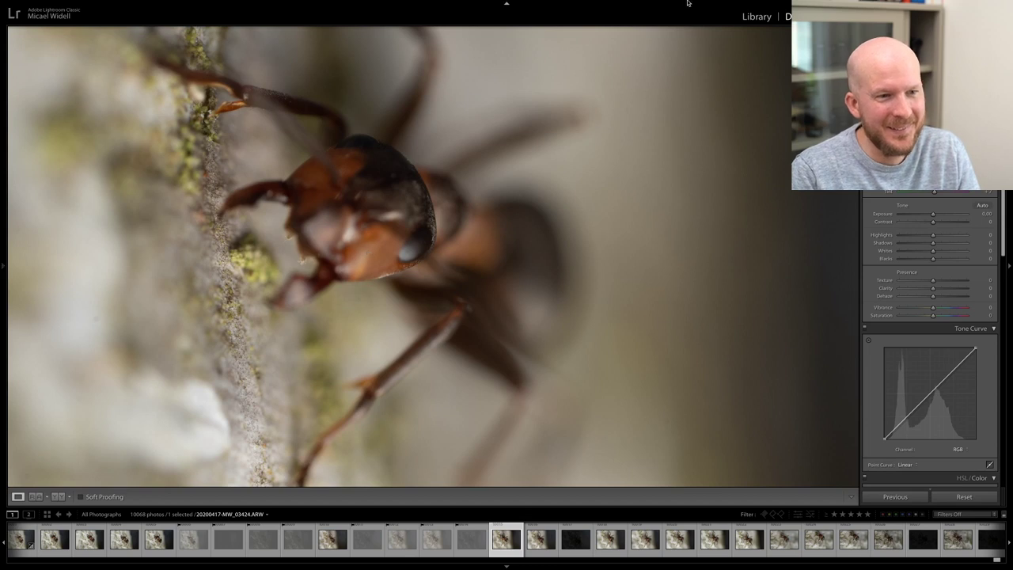
mouse_move(688, 3)
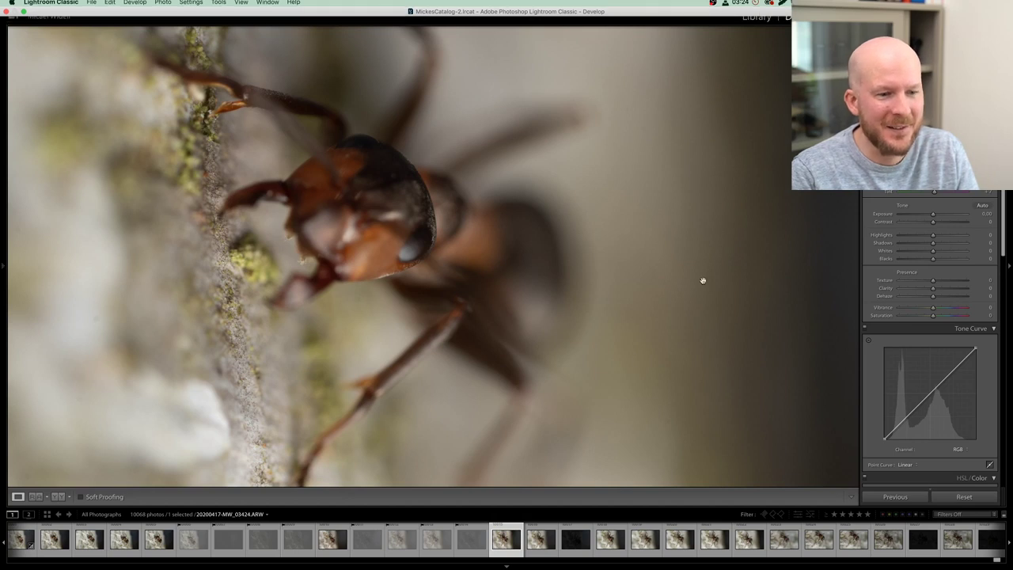
left_click(580, 357)
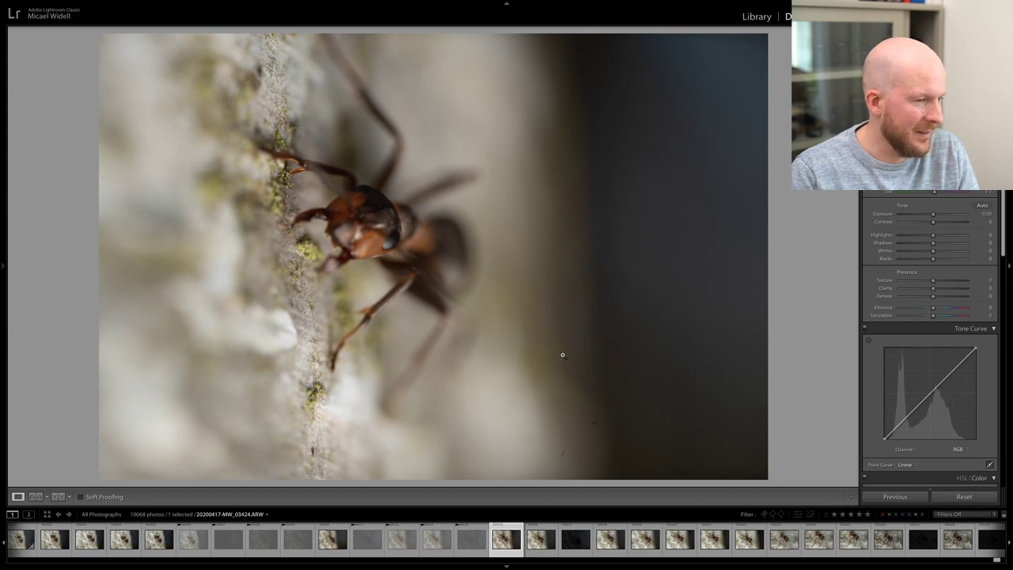
left_click(393, 252)
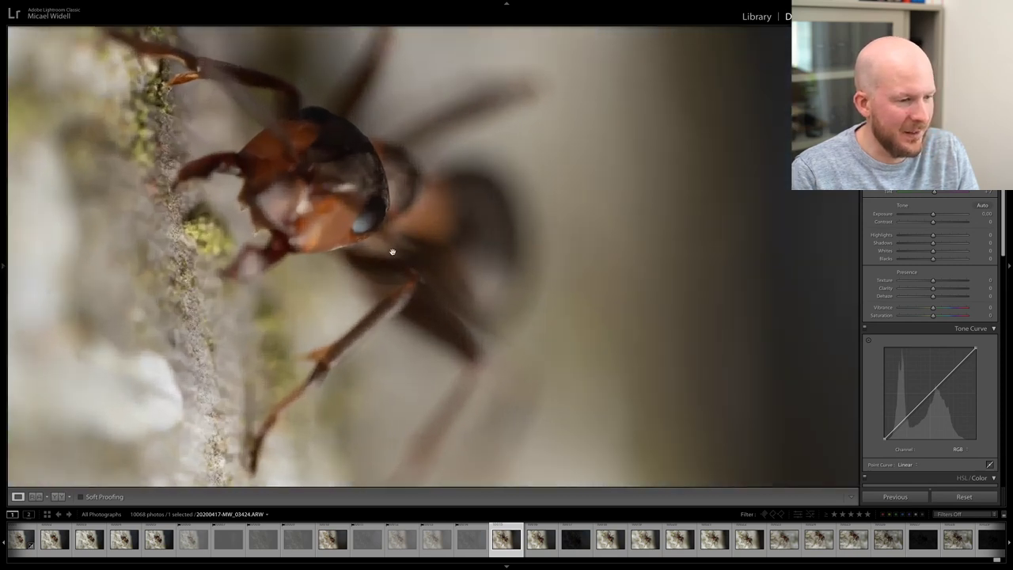
key("x")
key("Right")
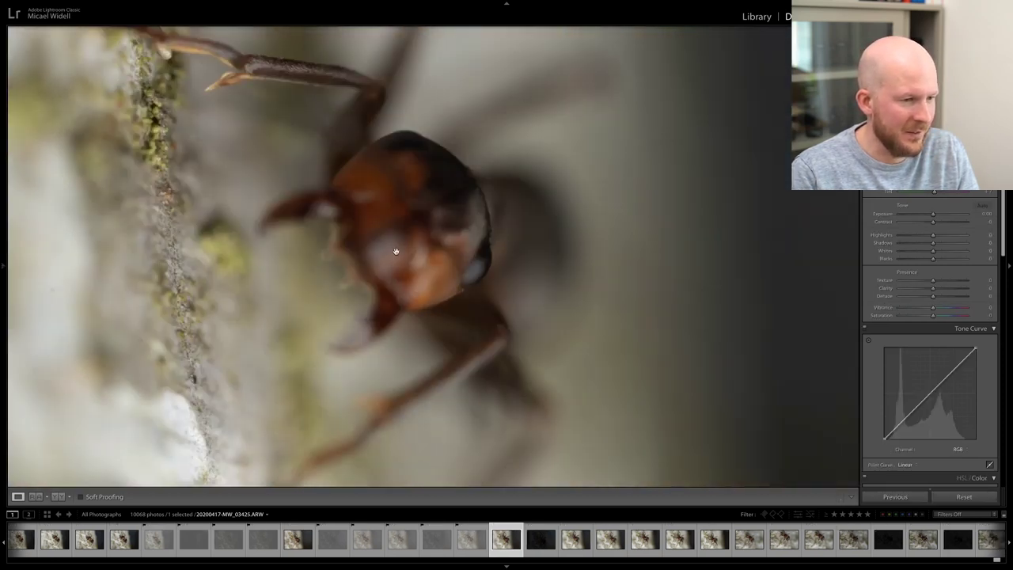
key("x")
key("Right")
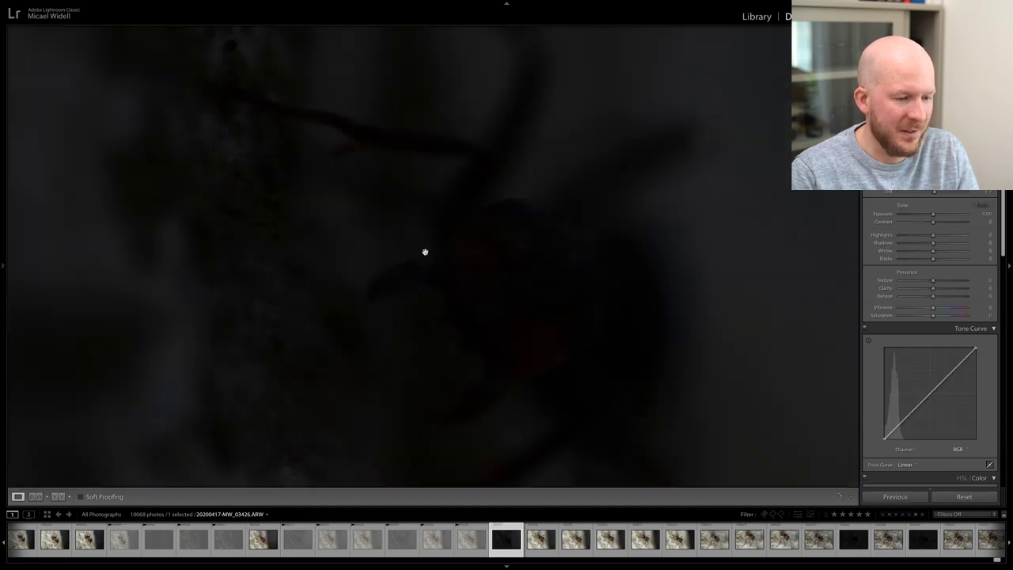
- Step forward through seven more photos in the series
key("Right")
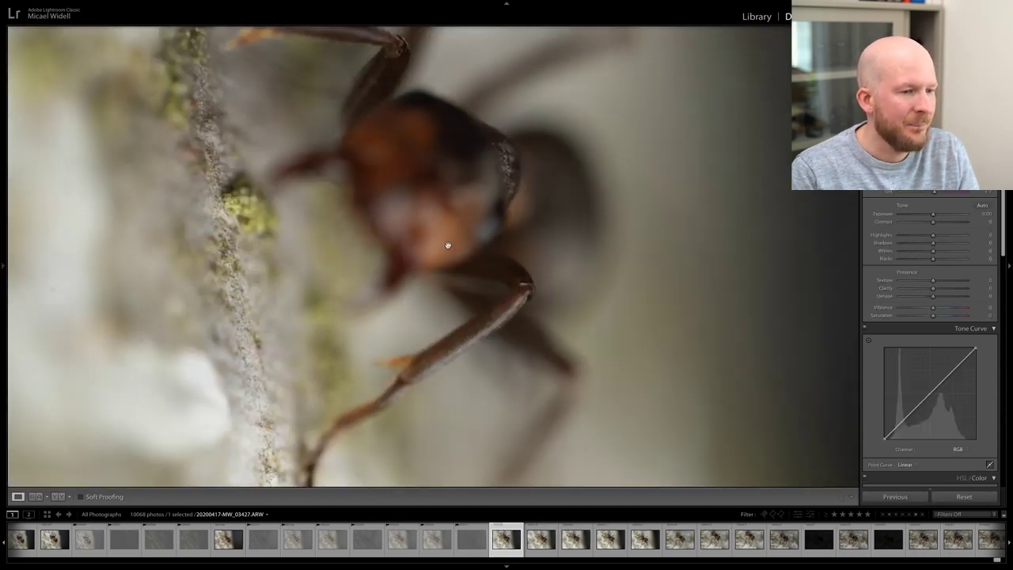
key("Right")
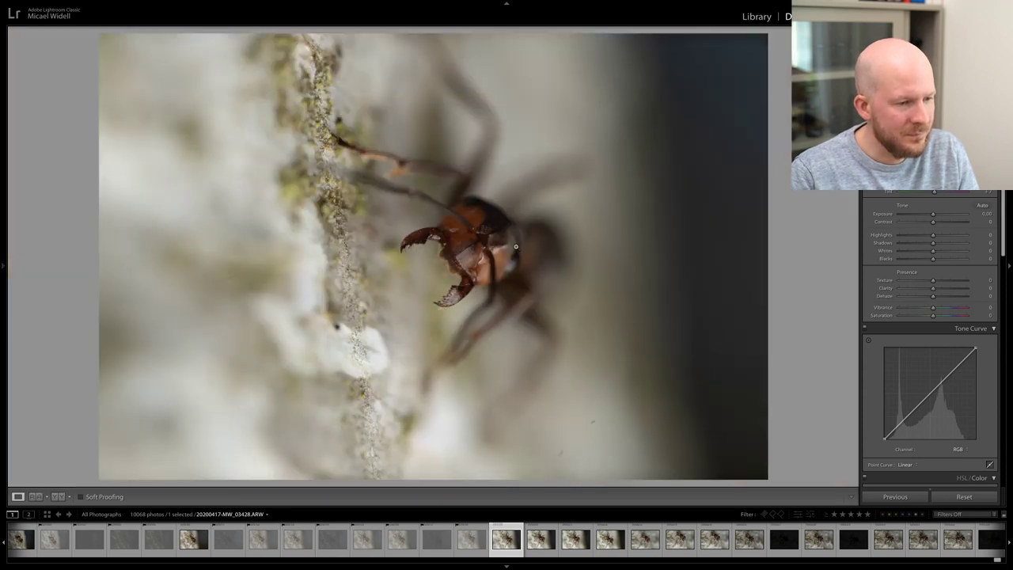
key("Right")
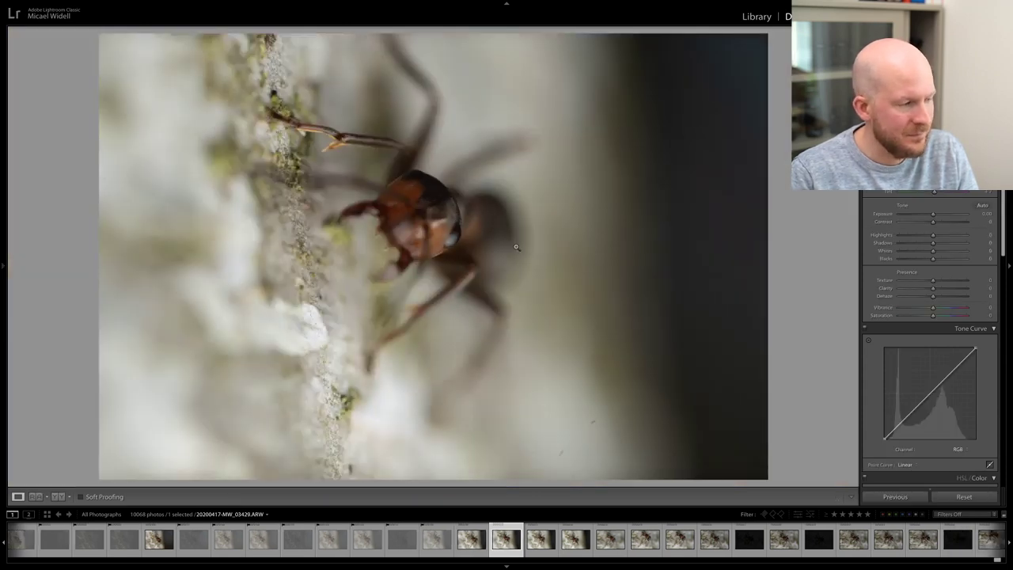
key("Right")
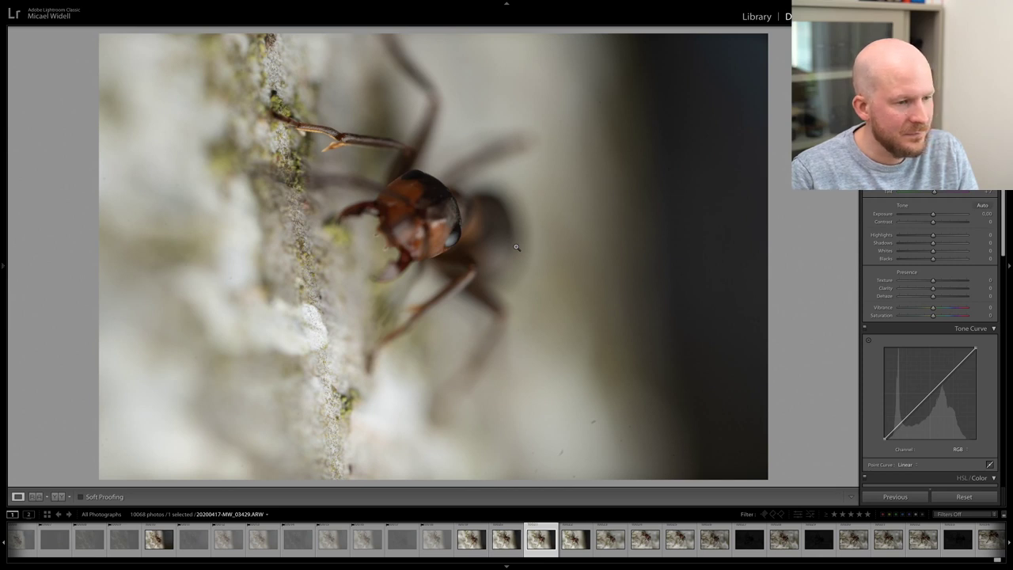
key("Right")
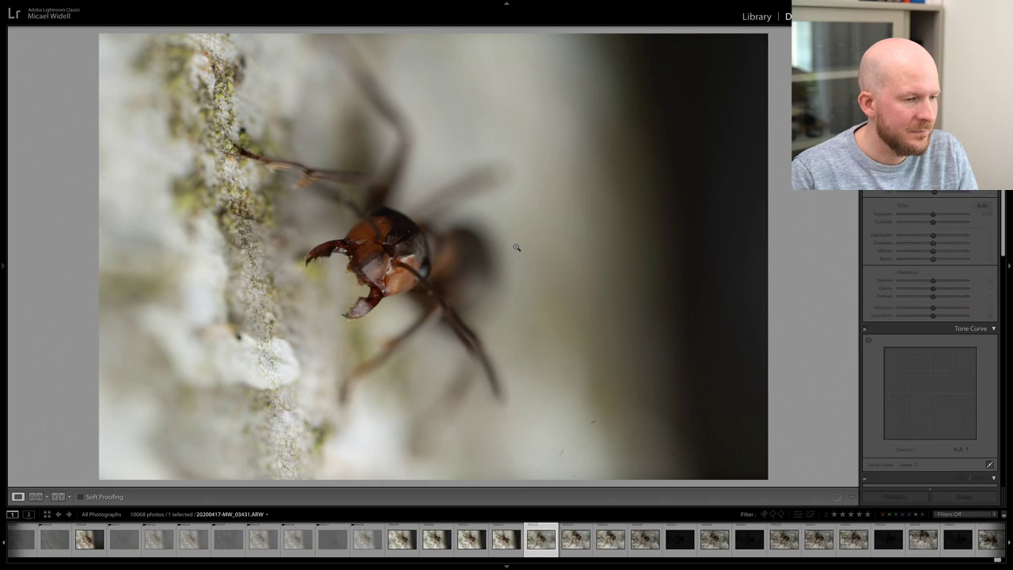
key("Right")
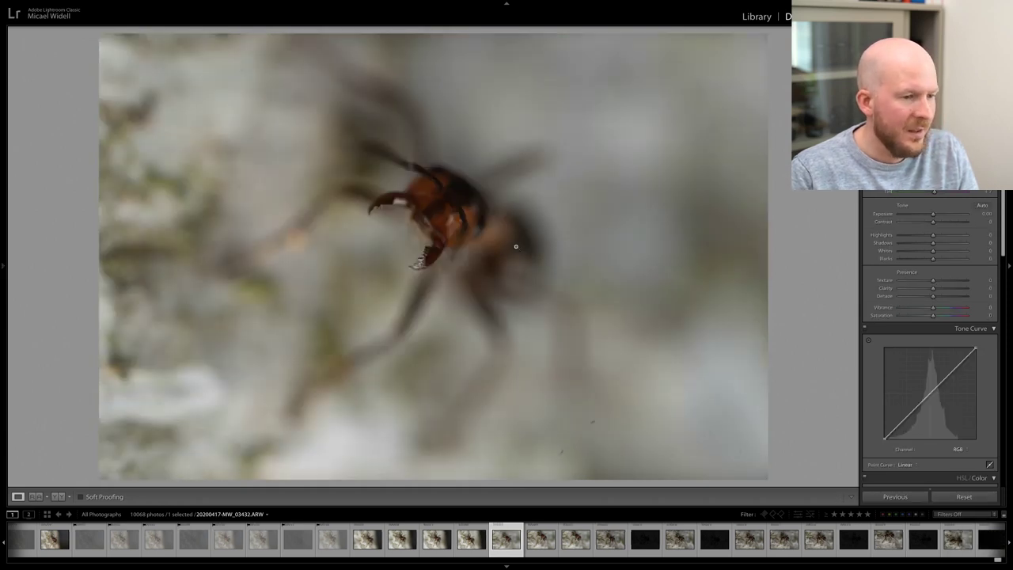
key("Right")
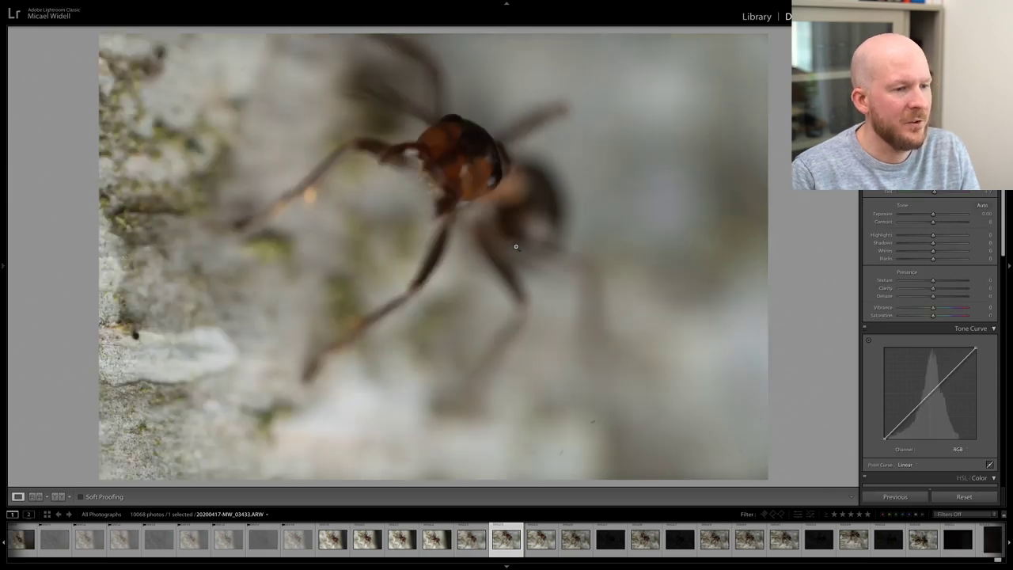
- Go back and reject two blurry photos including 03432, ending on 20200417-MW_03434.ARW
key("Left")
key("x")
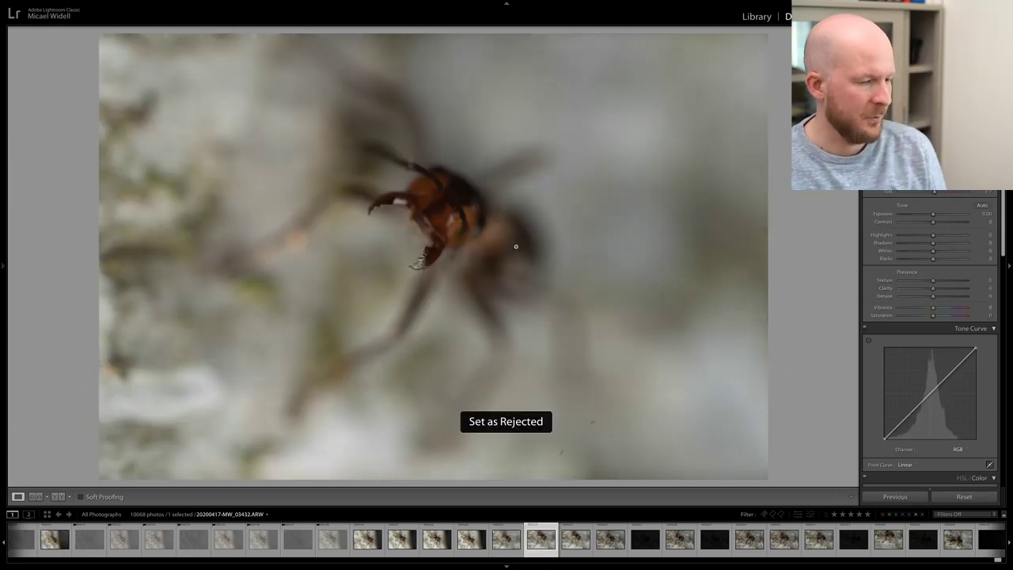
key("Right")
key("x")
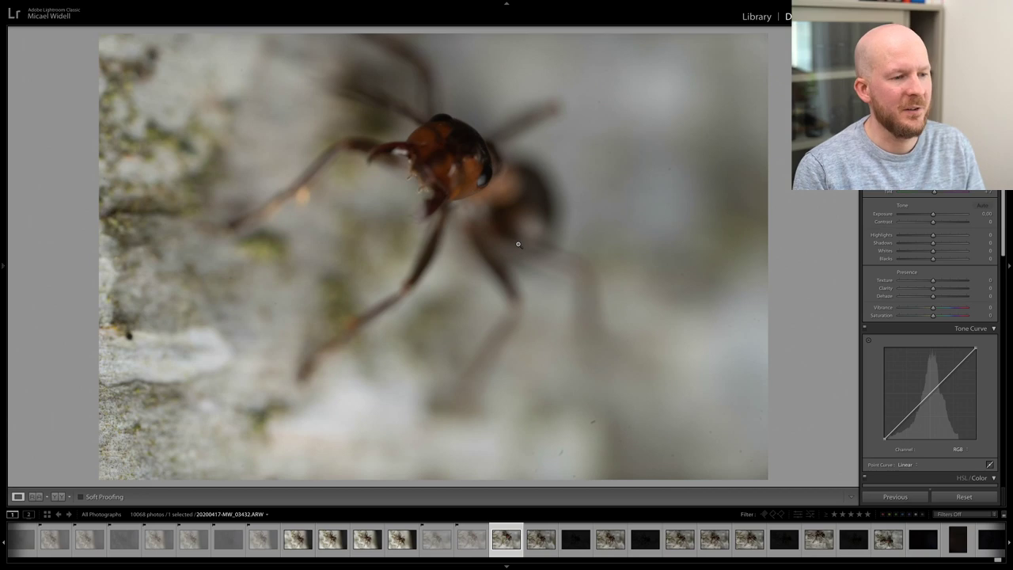
key("Right")
- Raise exposure to +1.20, then reject the frame and move on
left_click_drag(933, 214, 941, 216)
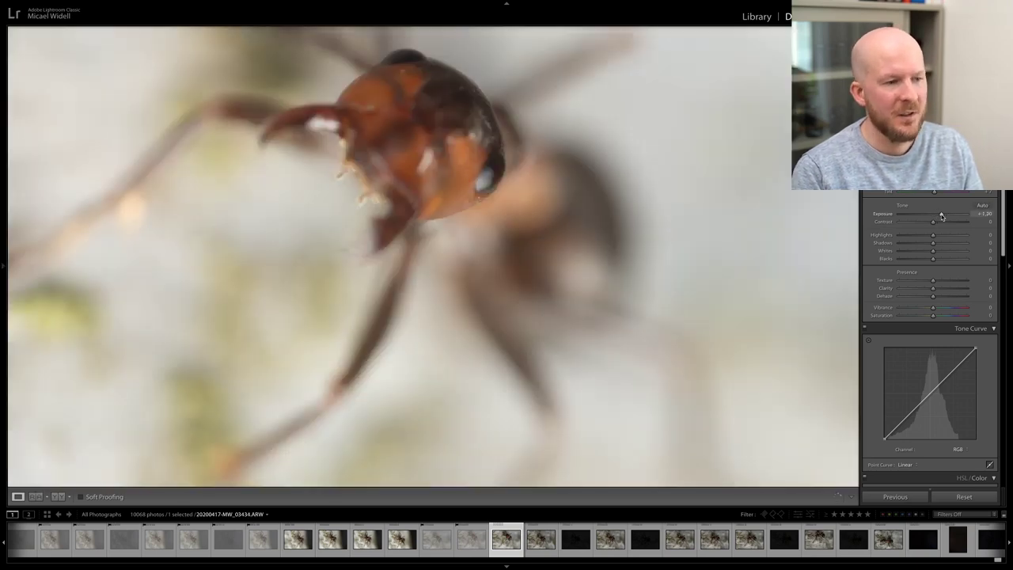
left_click(566, 254)
key("x")
key("Right")
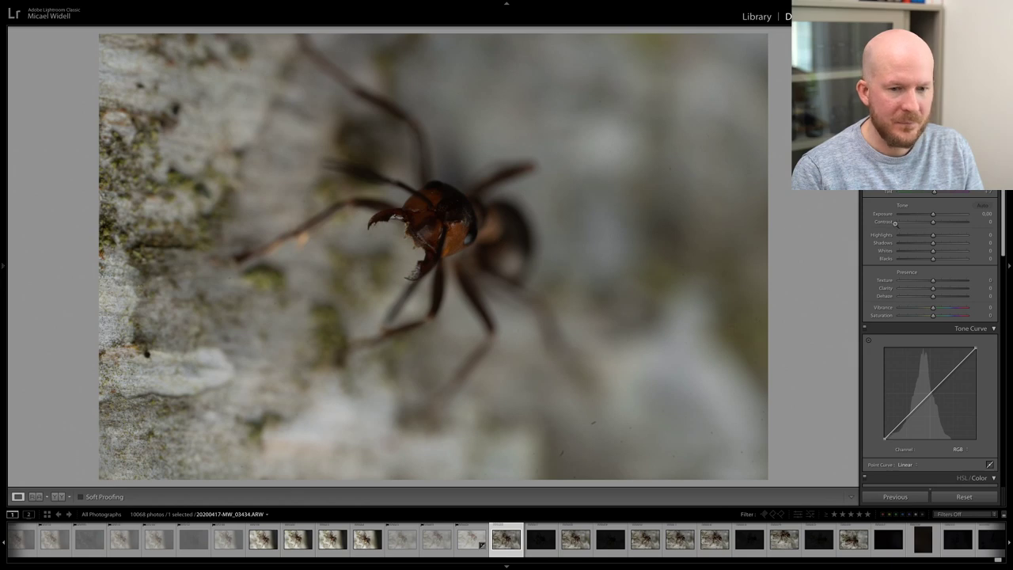
- Brighten the next shot to +0.95 exposure, check focus, and reject the following dark frame
left_click_drag(932, 213, 939, 214)
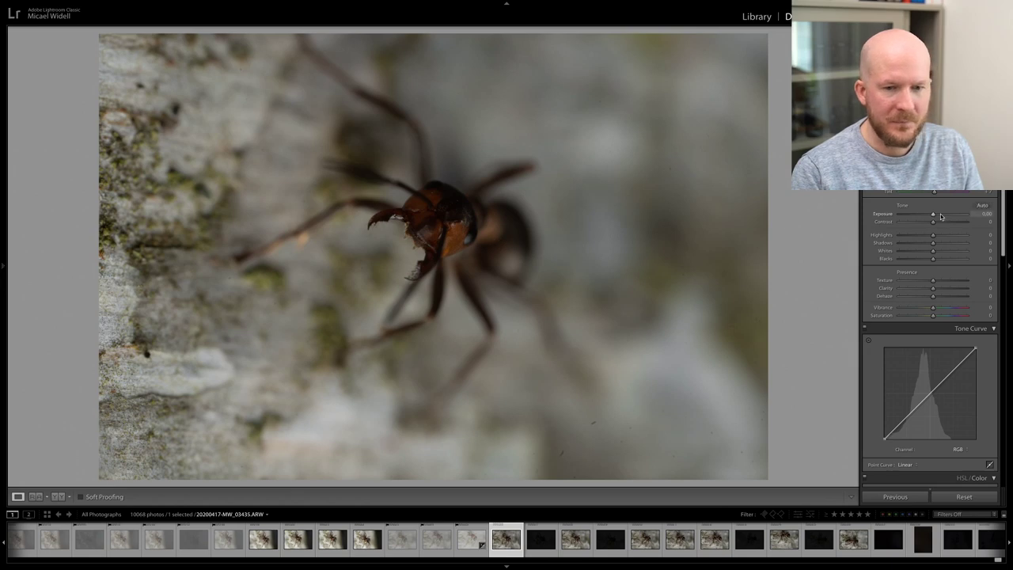
left_click(519, 240)
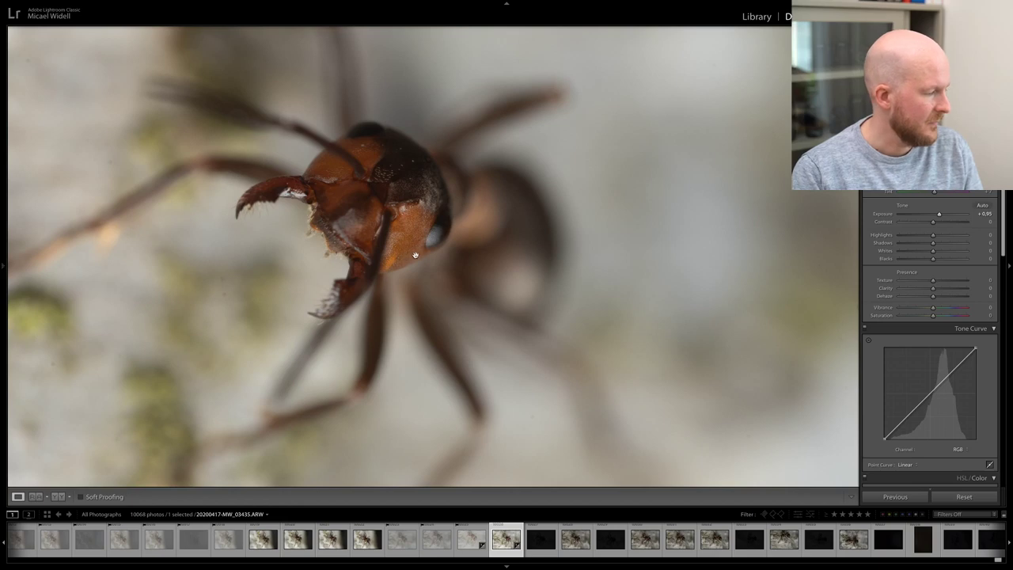
left_click(414, 255)
left_click(421, 255)
left_click(431, 243)
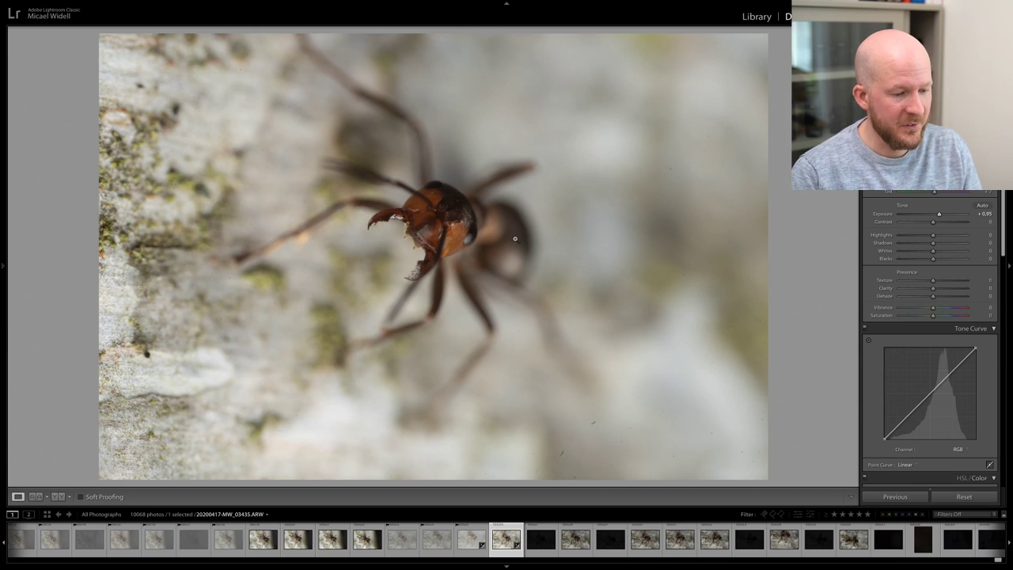
key("Right")
key("x")
key("Right")
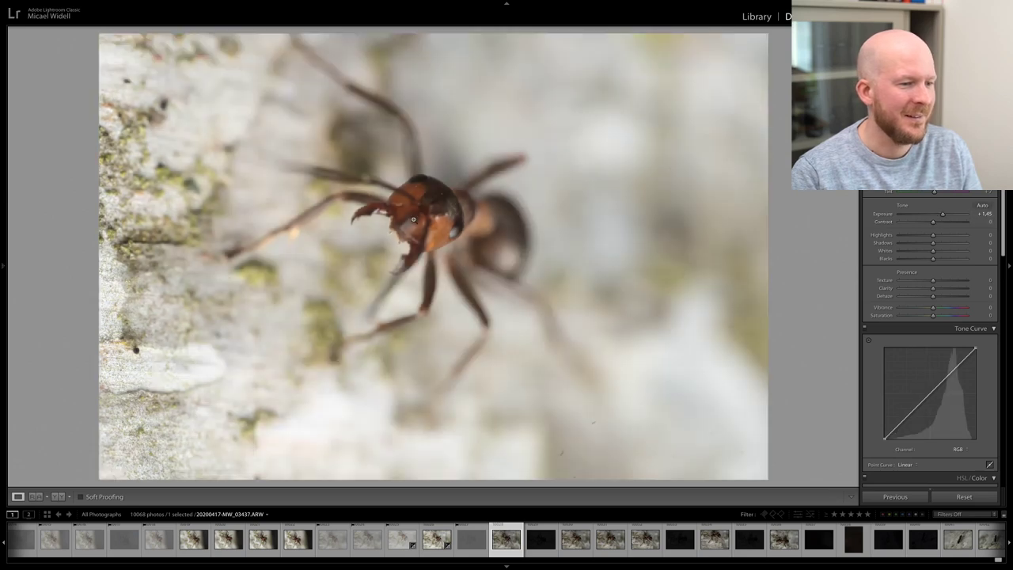
- Reject photo 03437 after a focus check, then brighten the next to +1.50 and reject it as soft
left_click(412, 219)
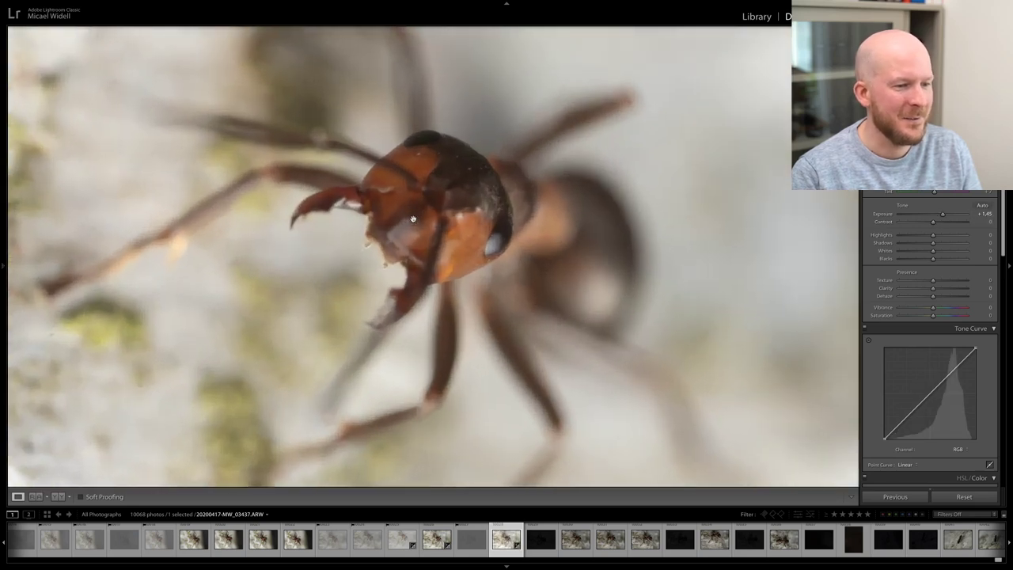
left_click(452, 243)
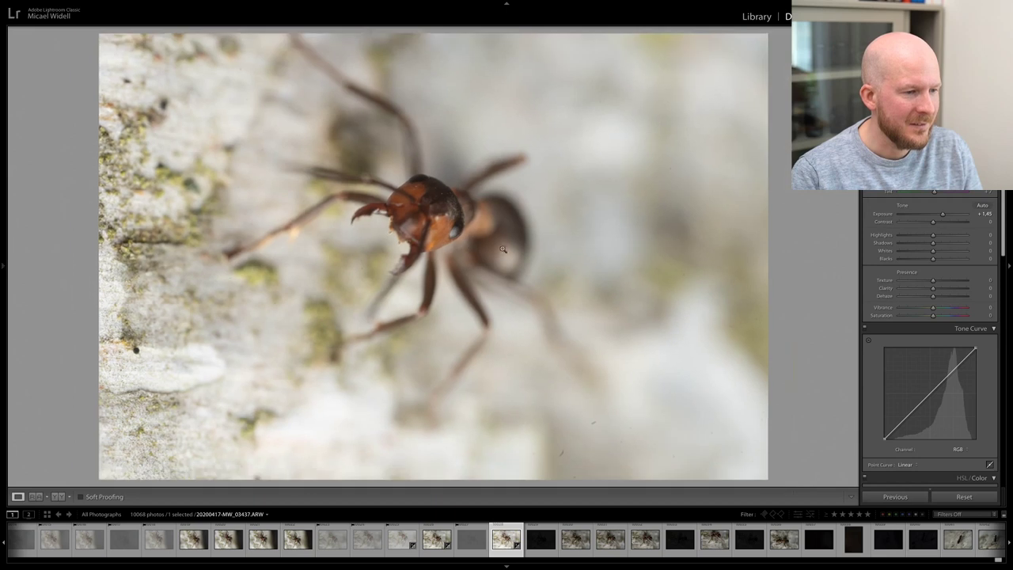
key("x")
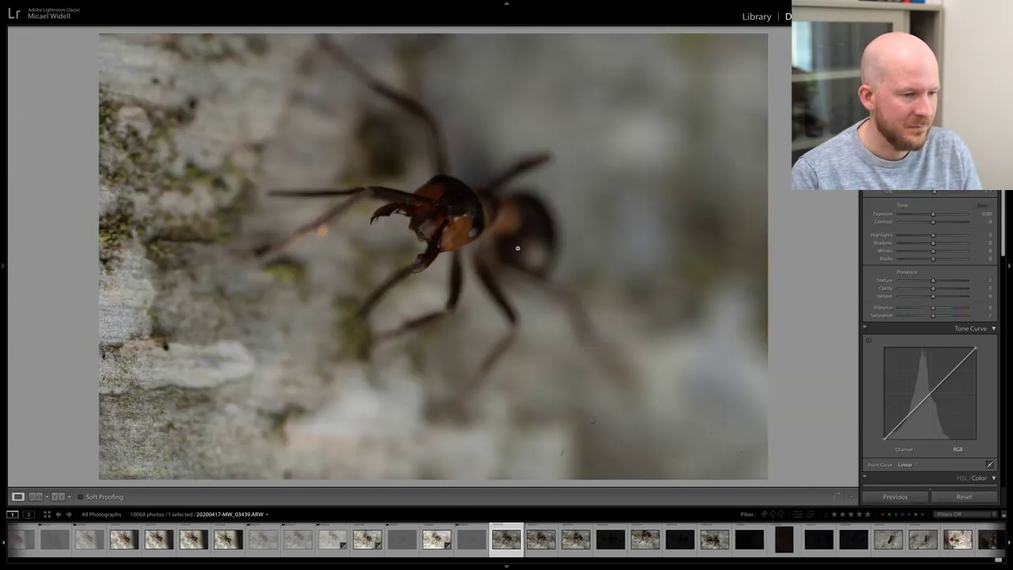
left_click_drag(929, 214, 942, 214)
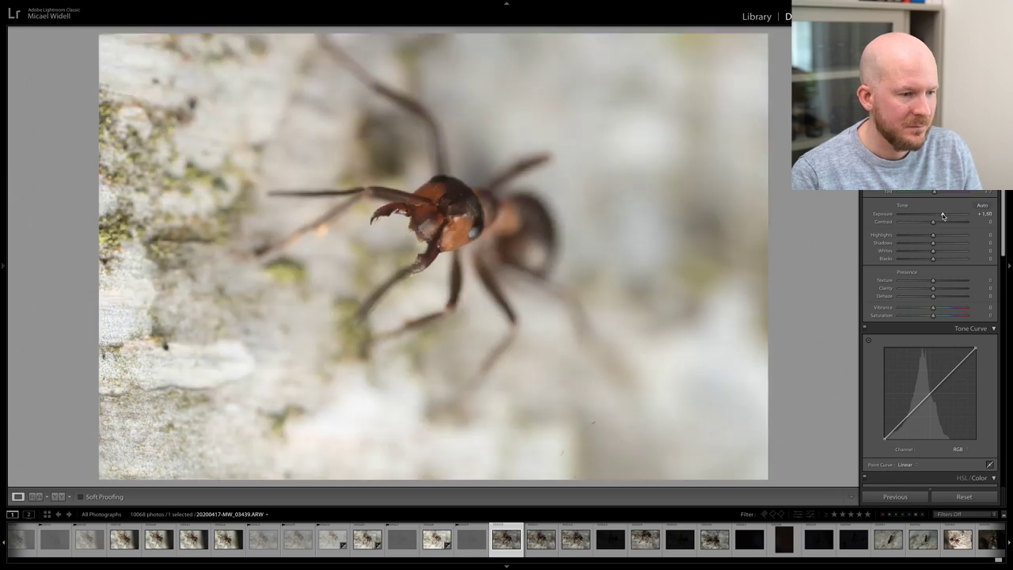
left_click(450, 258)
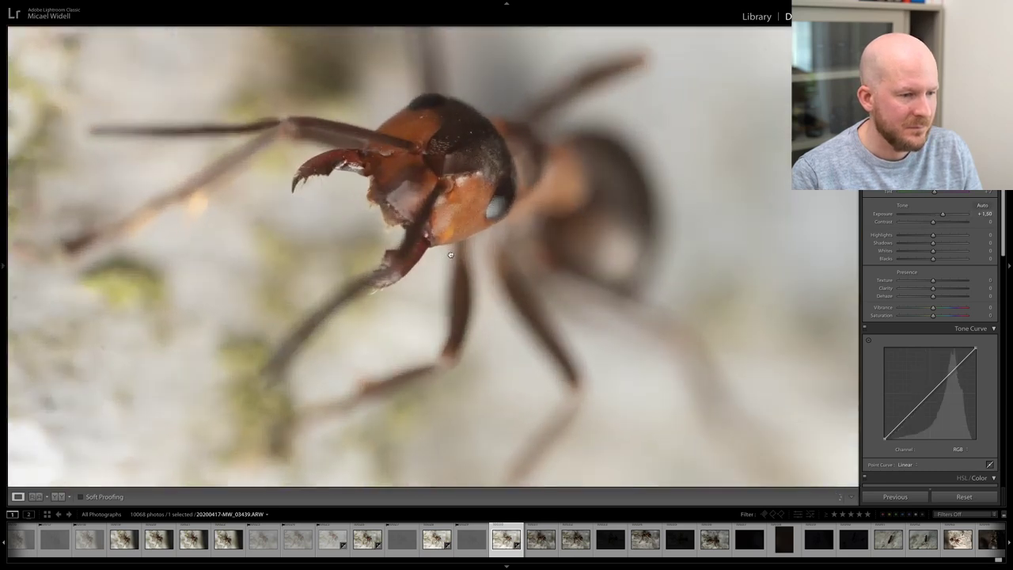
left_click(450, 255)
key("x")
key("Right")
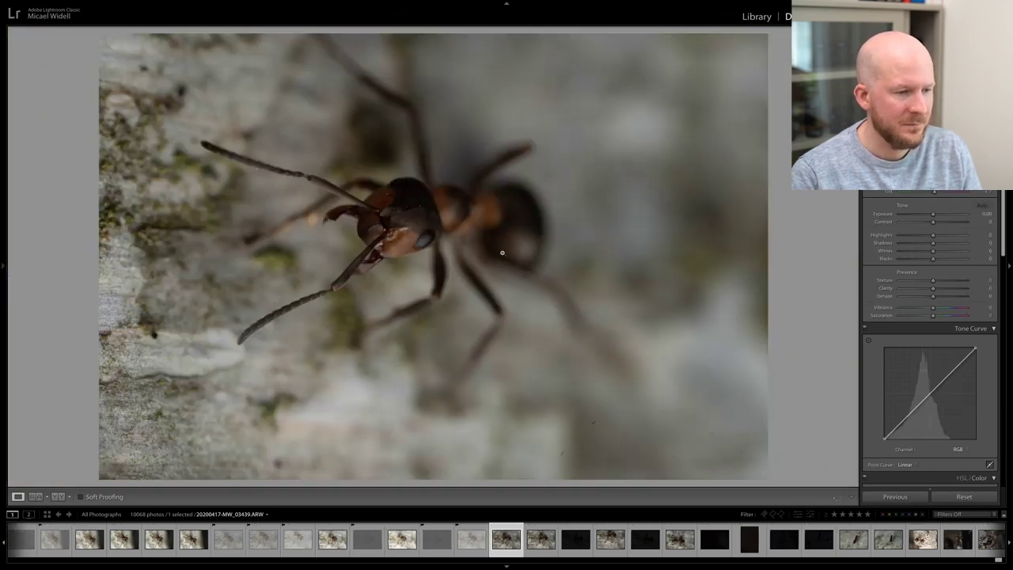
- Brighten photo 03440 to +1.48 exposure and check the ant's head detail
left_click_drag(933, 213, 942, 215)
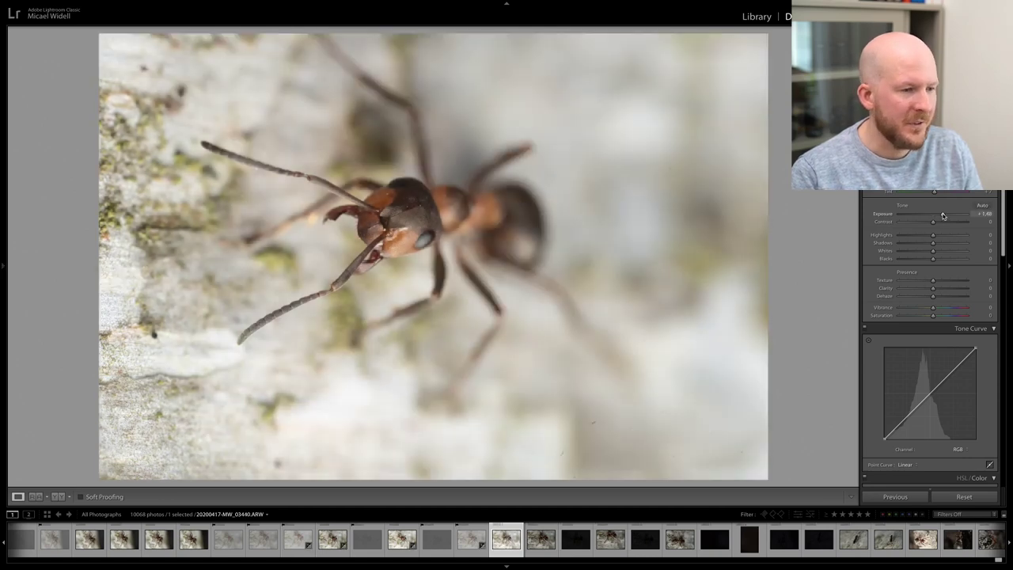
left_click(444, 239)
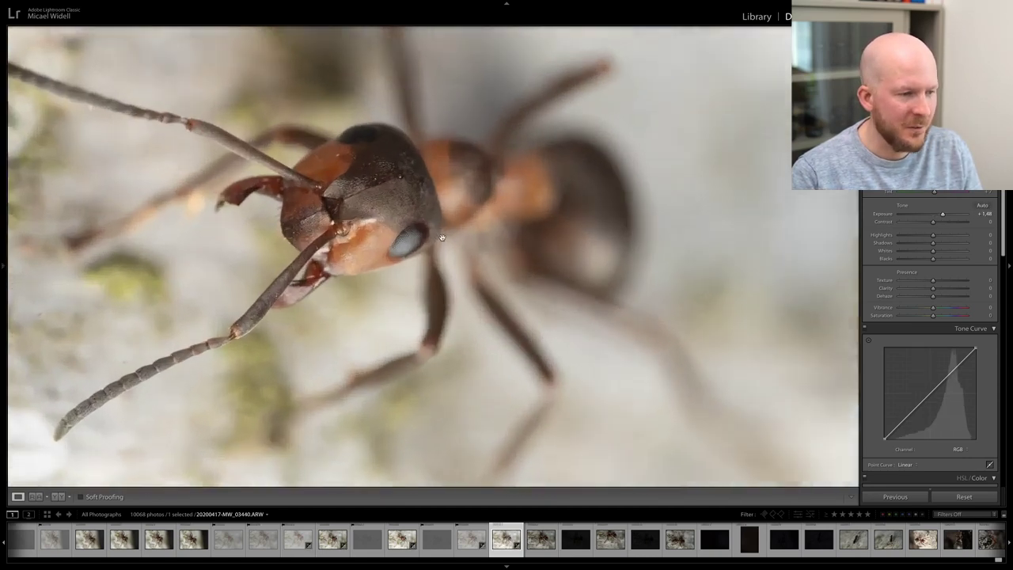
left_click(432, 239)
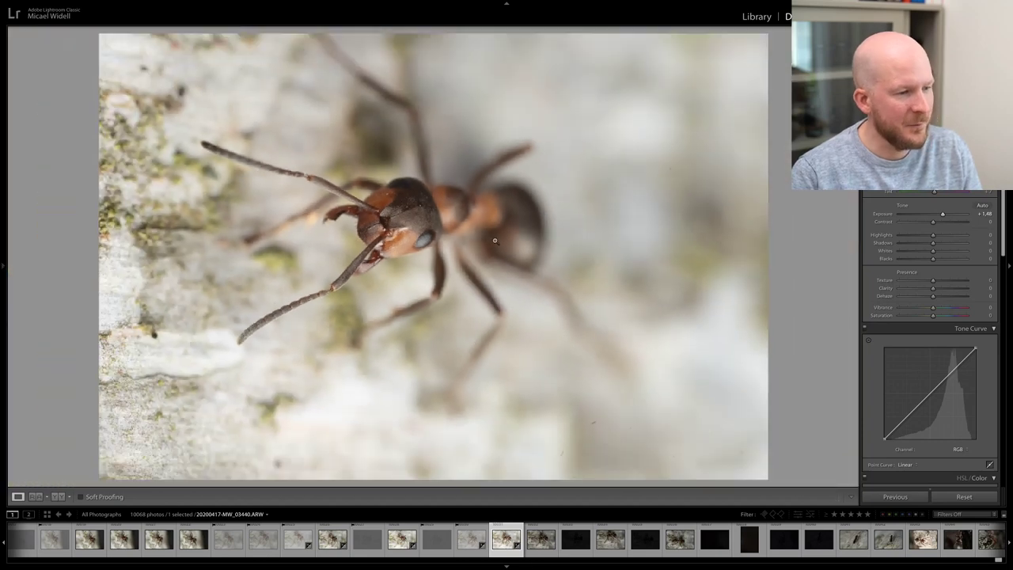
key("Right")
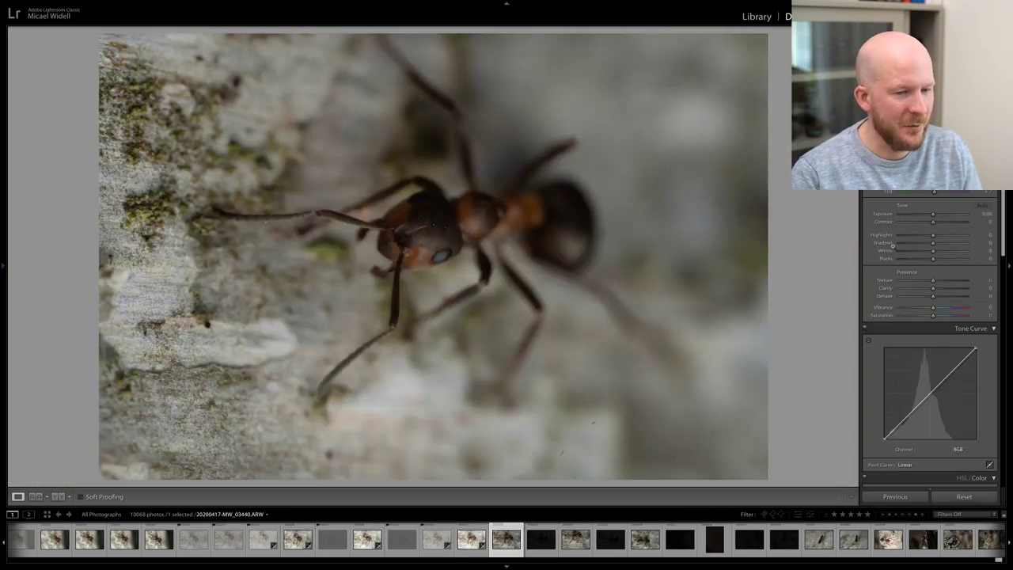
- Brighten the next photo to +1.14, check focus, then reject it and the following frame
left_click(944, 218)
left_click(411, 233)
left_click(411, 233)
key("x")
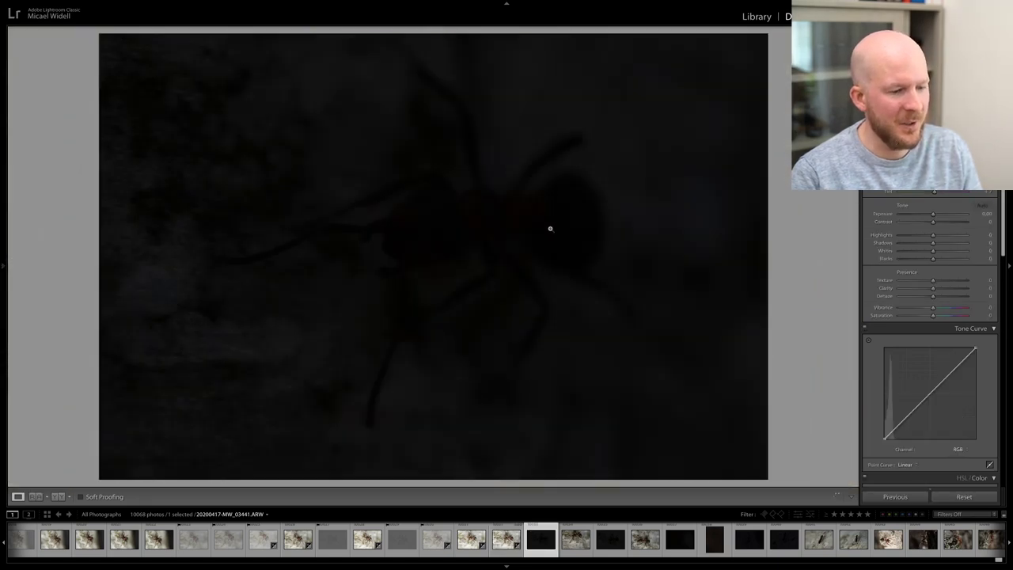
key("x")
- Raise the dark ant photo 03443 to +1.21 exposure, check its head, and reject two frames
left_click_drag(938, 215, 941, 216)
left_click(502, 163)
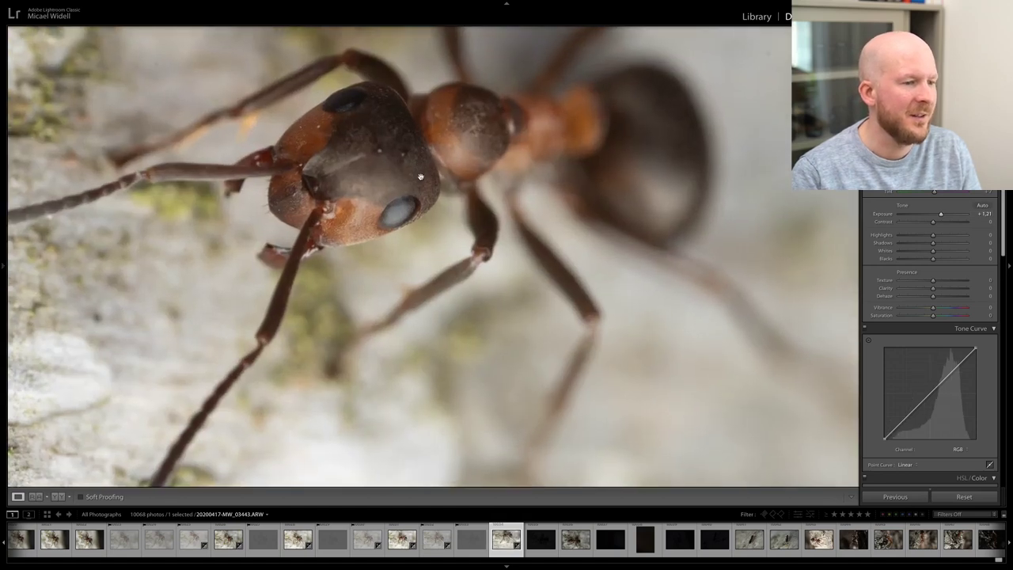
left_click(527, 176)
key("x")
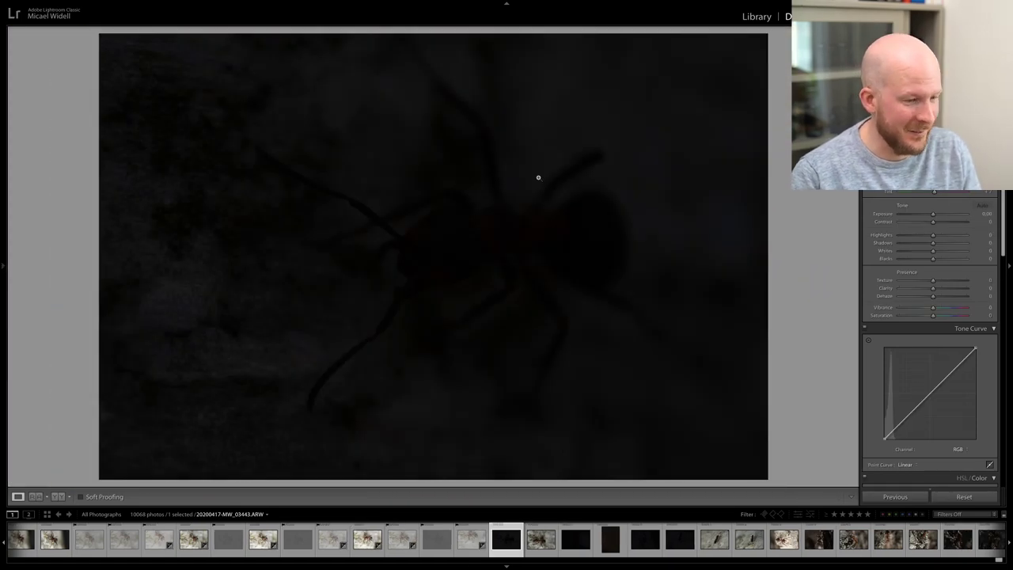
key("x")
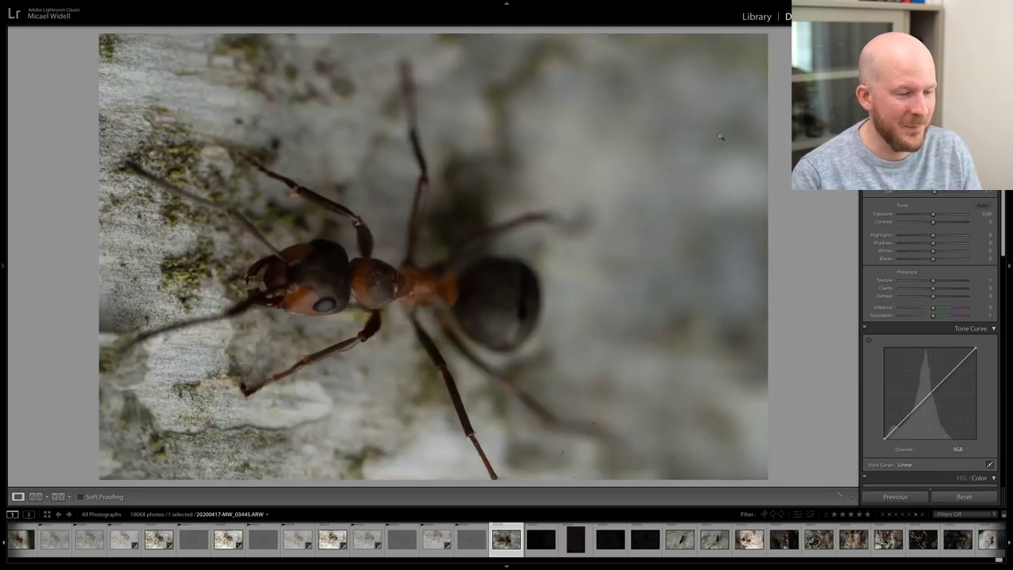
- Brighten photo 03445 to +1.40 exposure after checking focus around the ant's waist
left_click(942, 214)
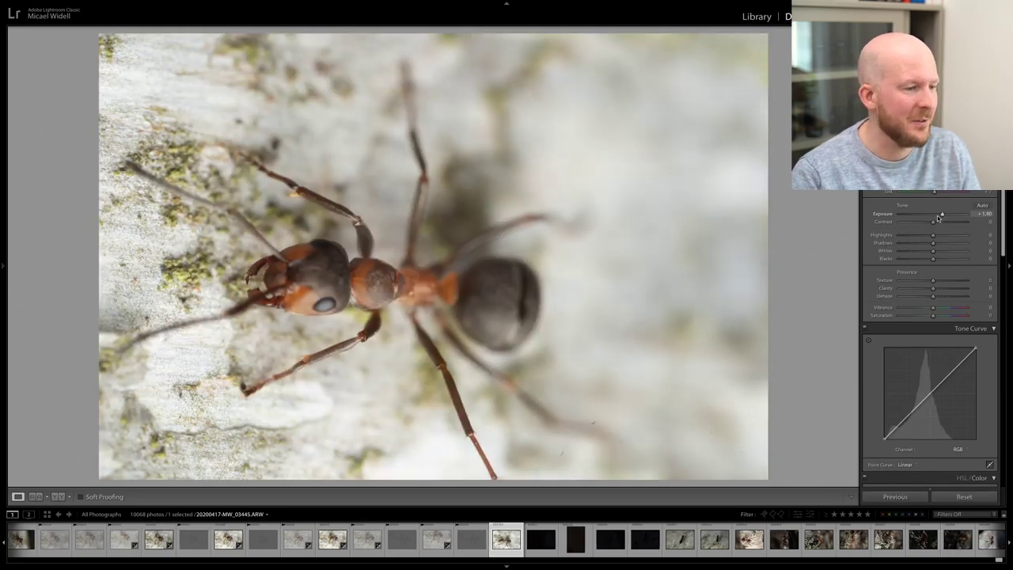
left_click(432, 300)
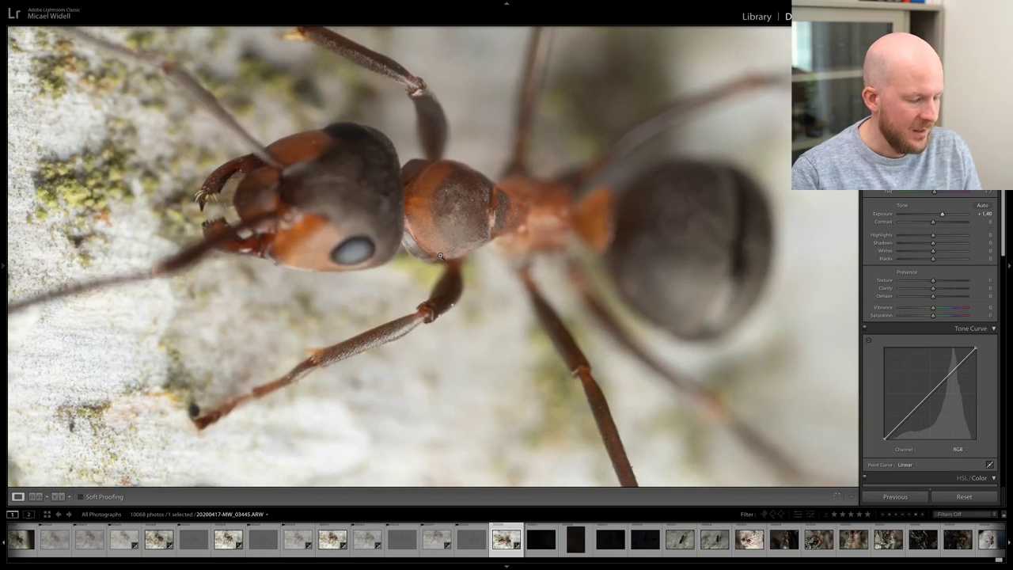
left_click(440, 255)
key("Right")
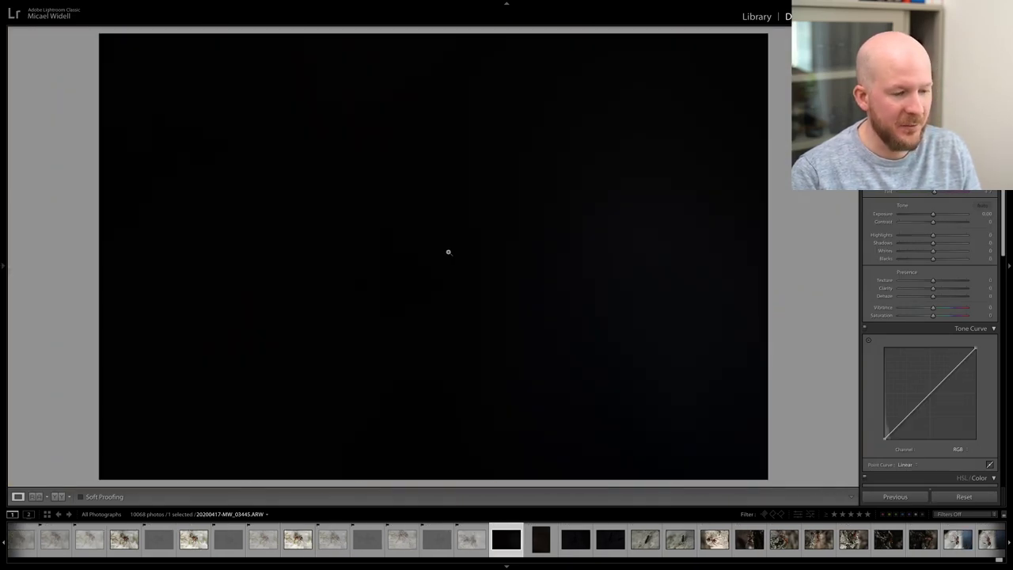
- Reject two dark frames and arrive at photo 03450
key("x")
key("Right")
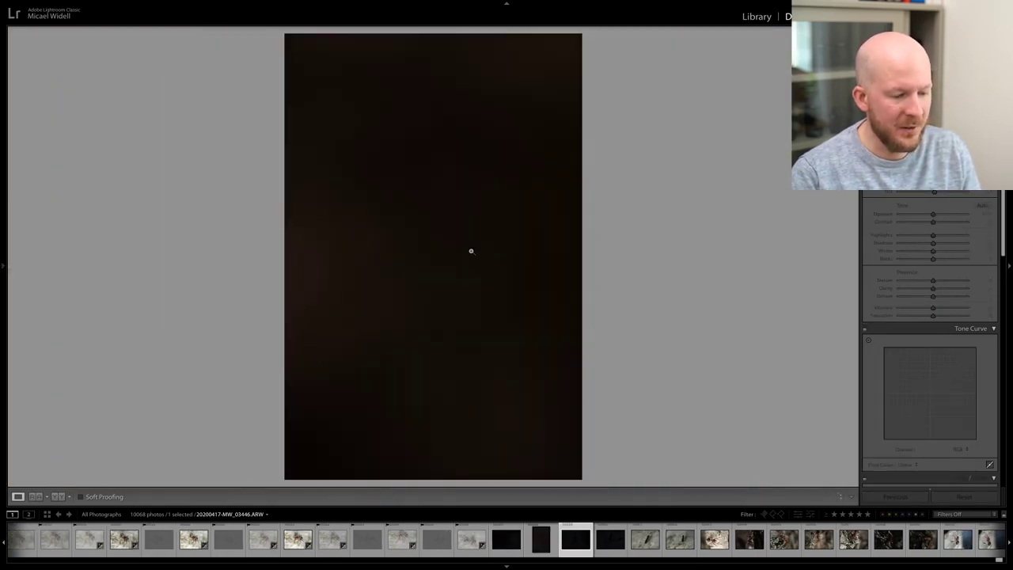
key("Left")
key("x")
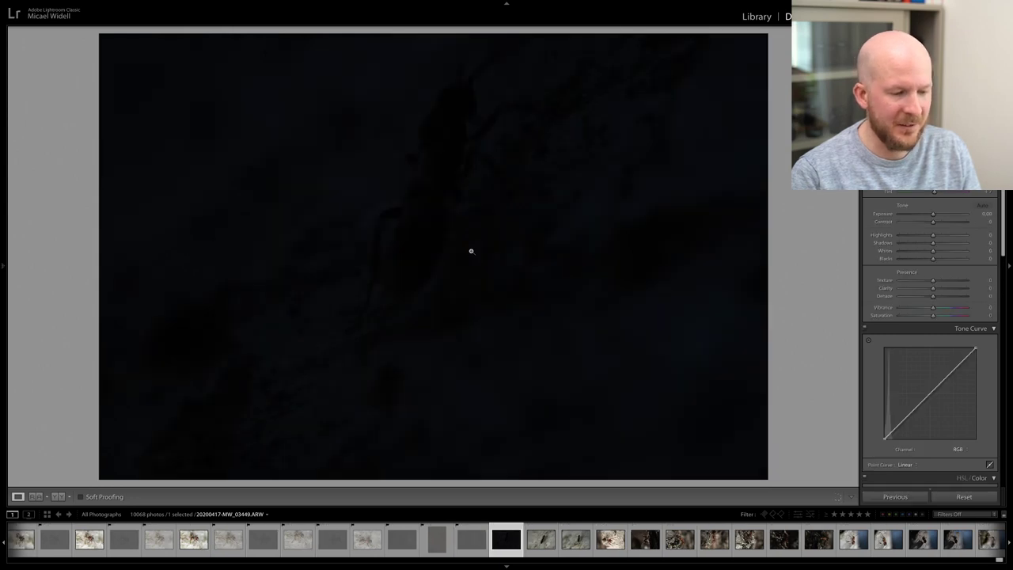
key("Right")
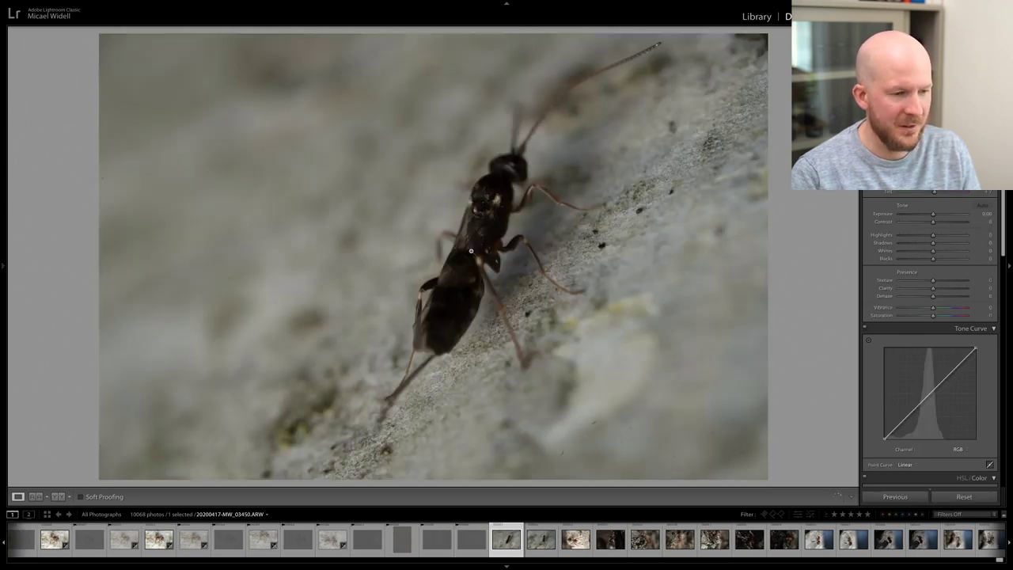
- Brighten photo 03450 to +1.45 exposure while inspecting the ant close up
left_click(1000, 560)
left_click(1000, 560)
left_click(1000, 560)
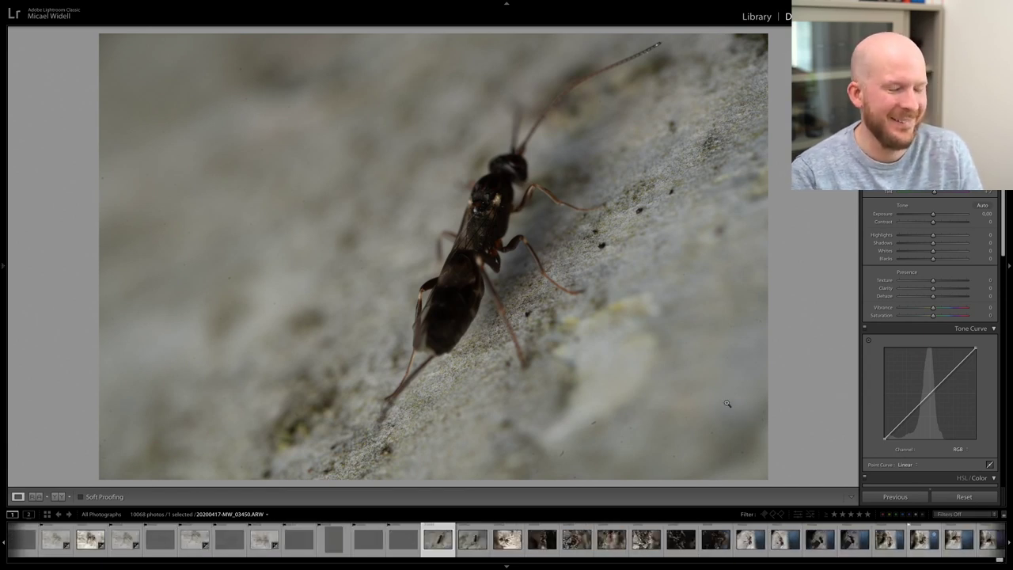
left_click(632, 298)
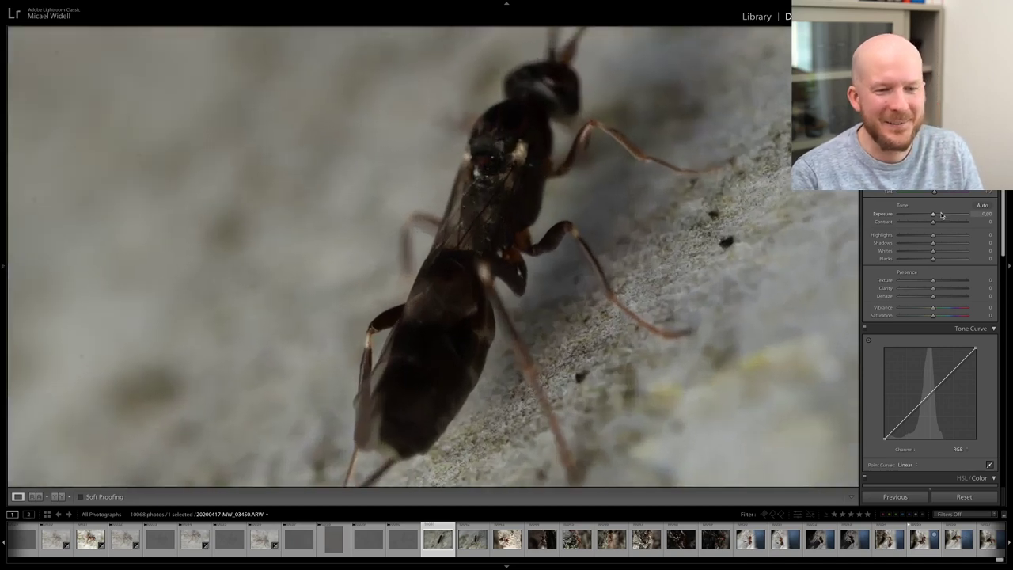
left_click_drag(932, 214, 942, 214)
left_click_drag(640, 222, 561, 256)
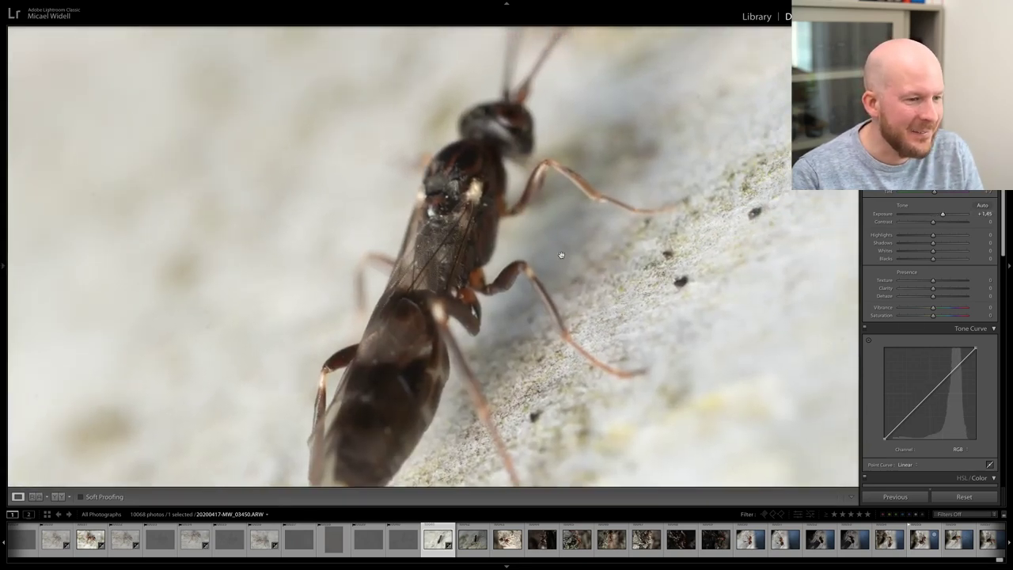
left_click(463, 255)
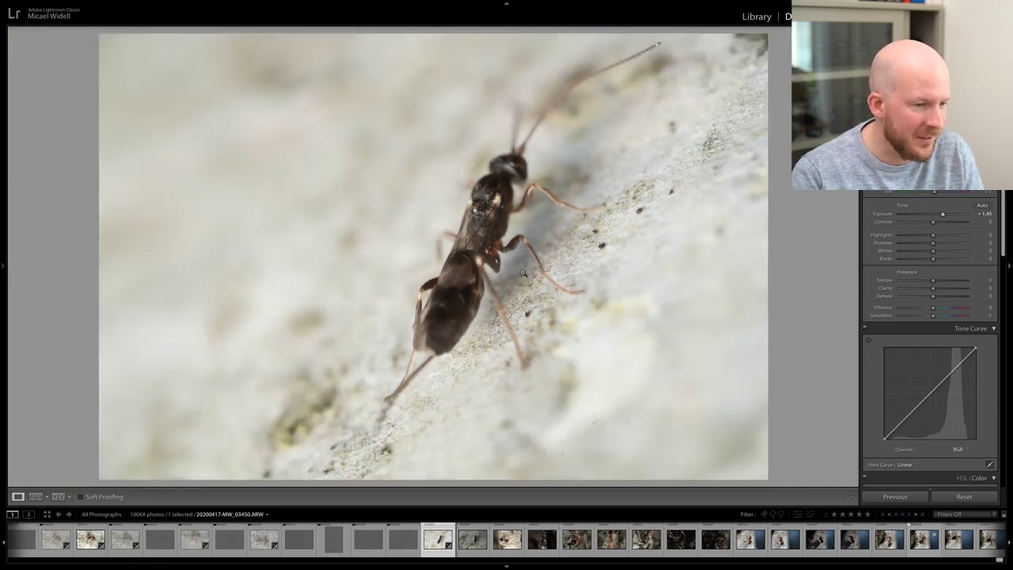
- Reject blurry photos 03451, 03452 and the following dark ant shot
key("Right")
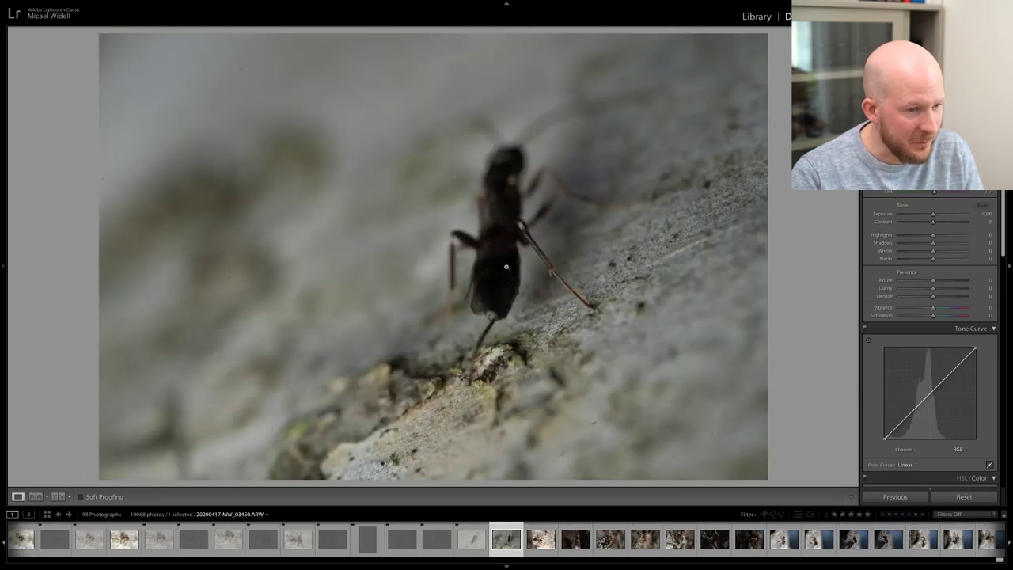
left_click(502, 212)
left_click(502, 214)
key("x")
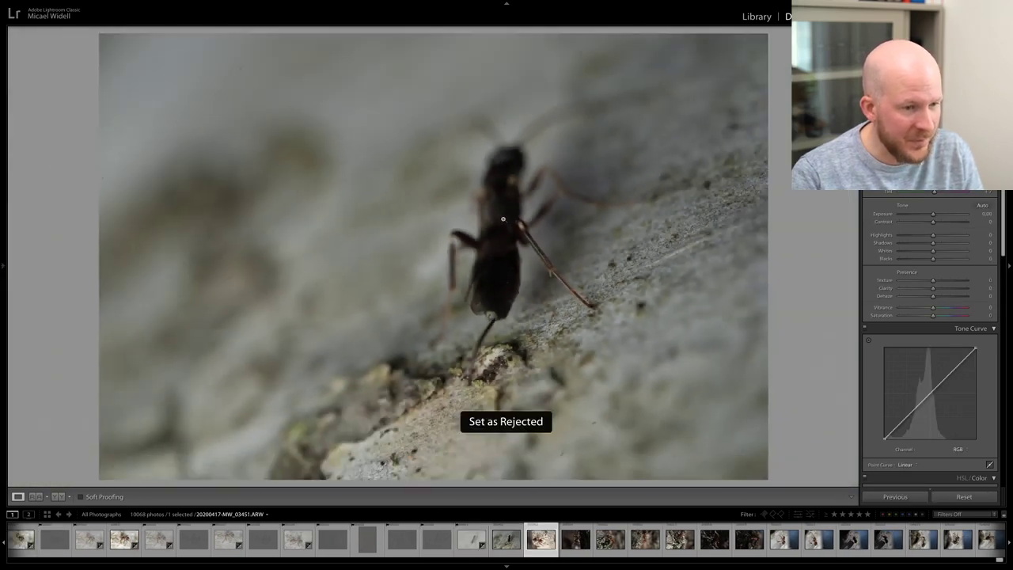
key("x")
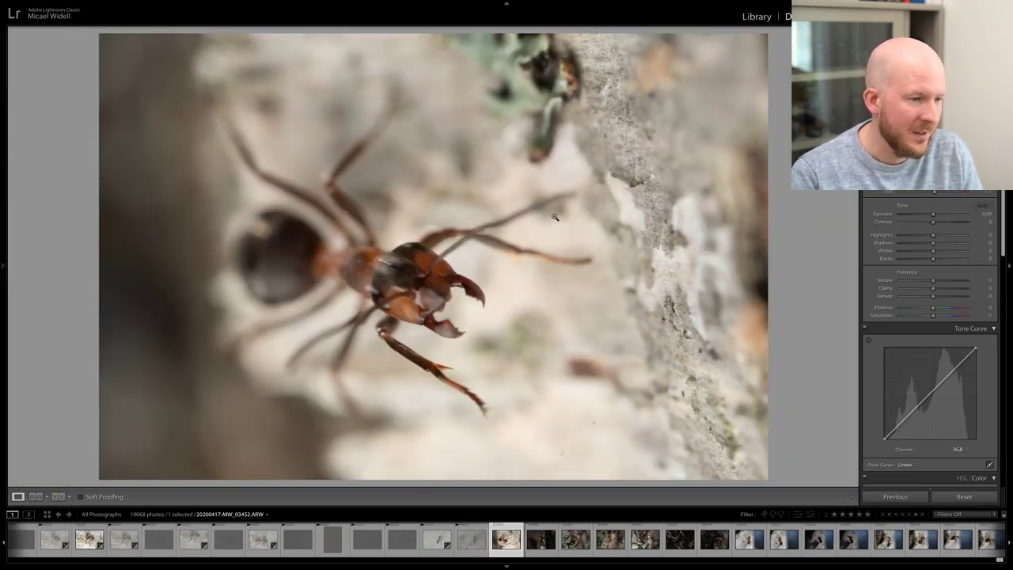
key("x")
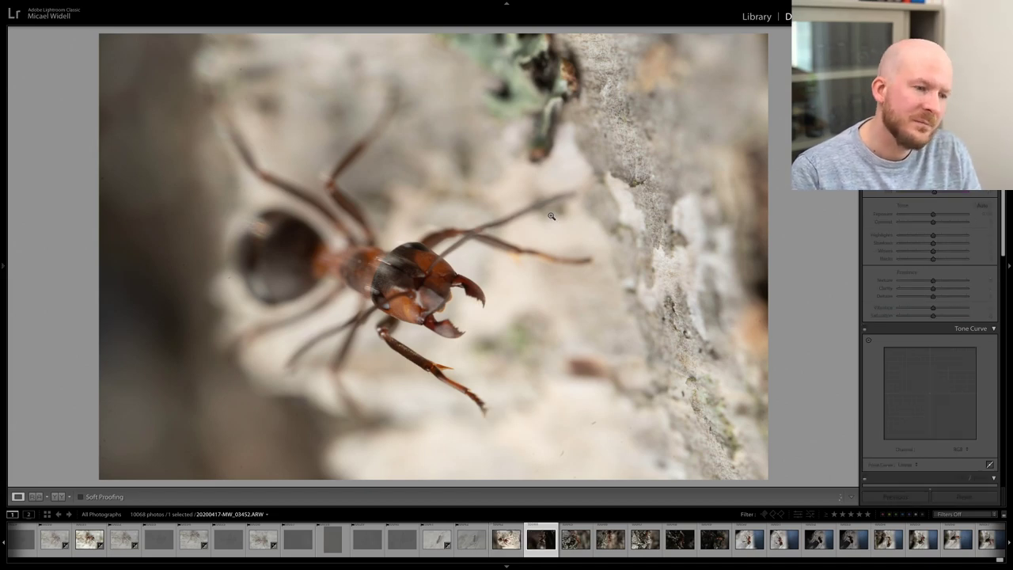
key("x")
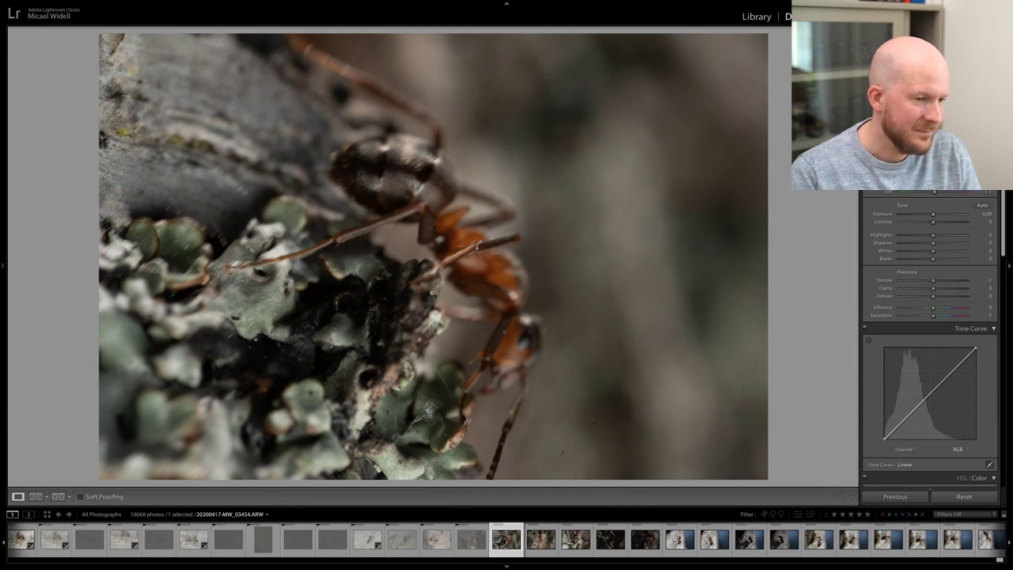
- Reject the blurry shots from 03454 through 03456 and advance to 03457
key("x")
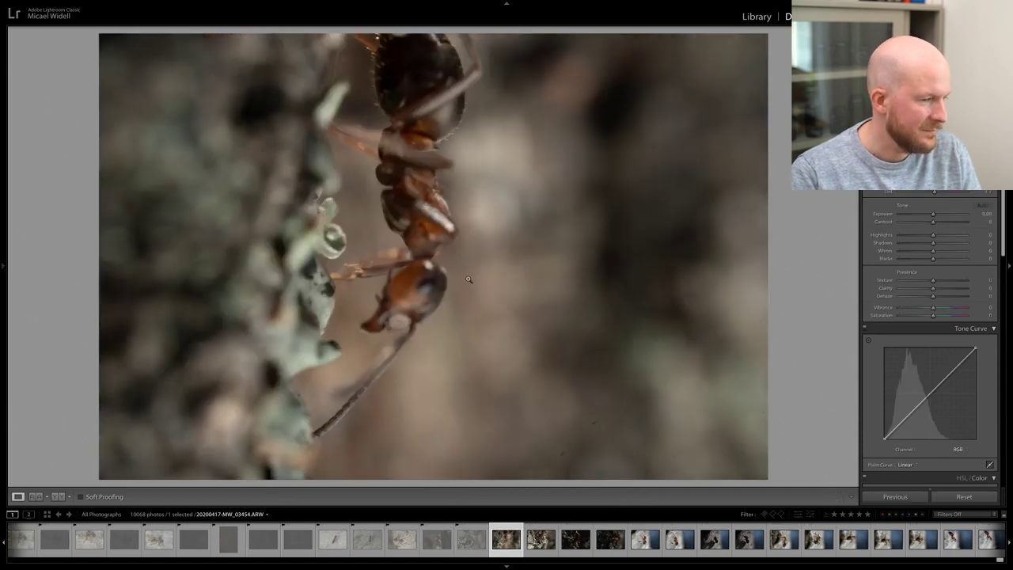
key("x")
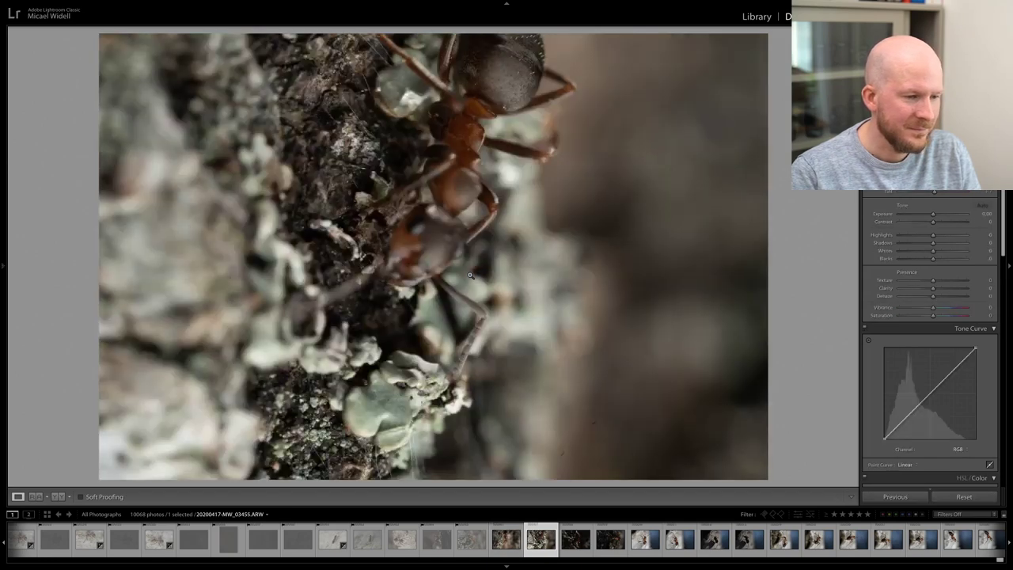
key("x")
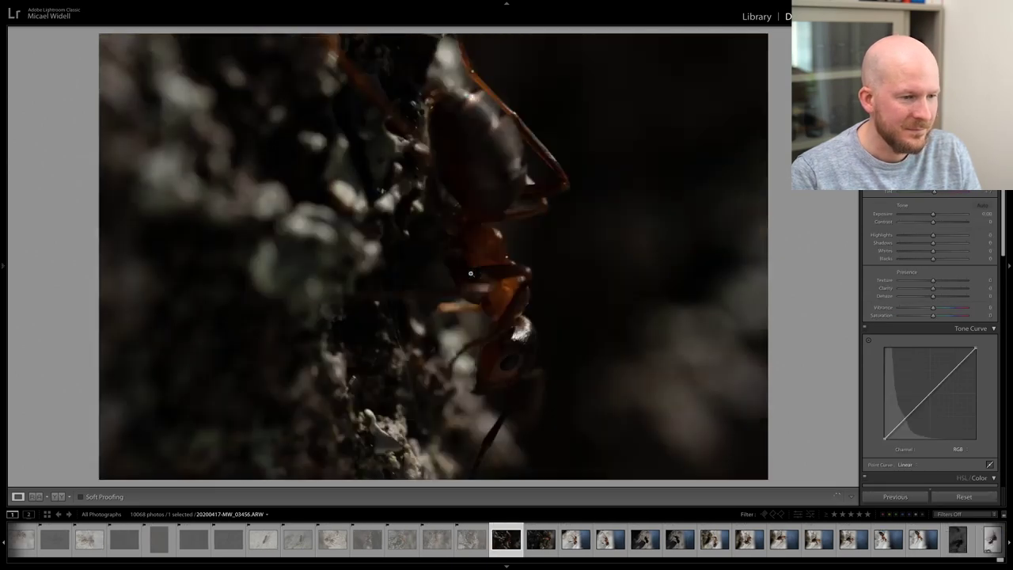
key("Right")
- Brighten 03457 to +1.59 exposure, check focus on the ant's head, then reject it
left_click_drag(933, 214, 944, 216)
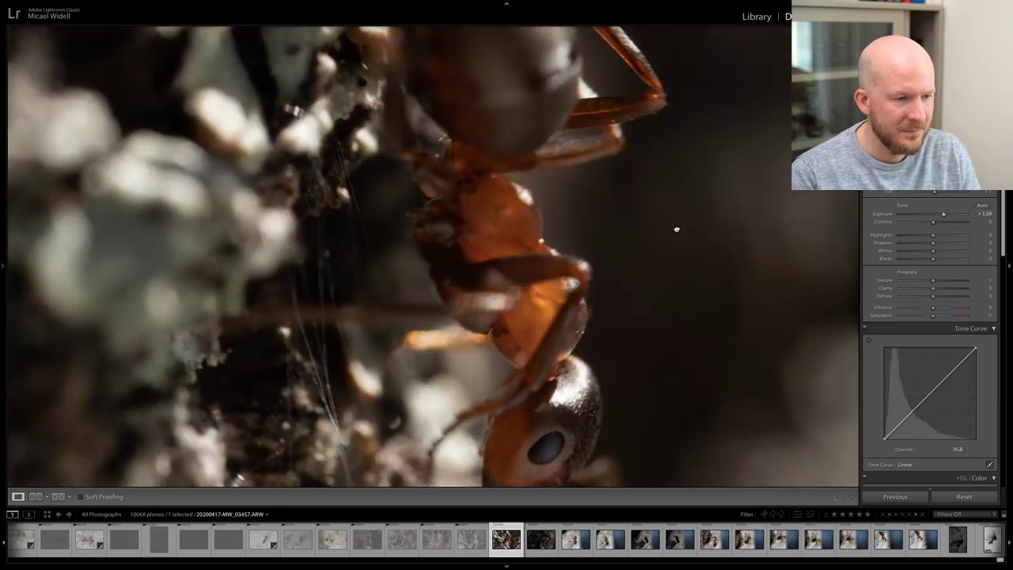
left_click(673, 228)
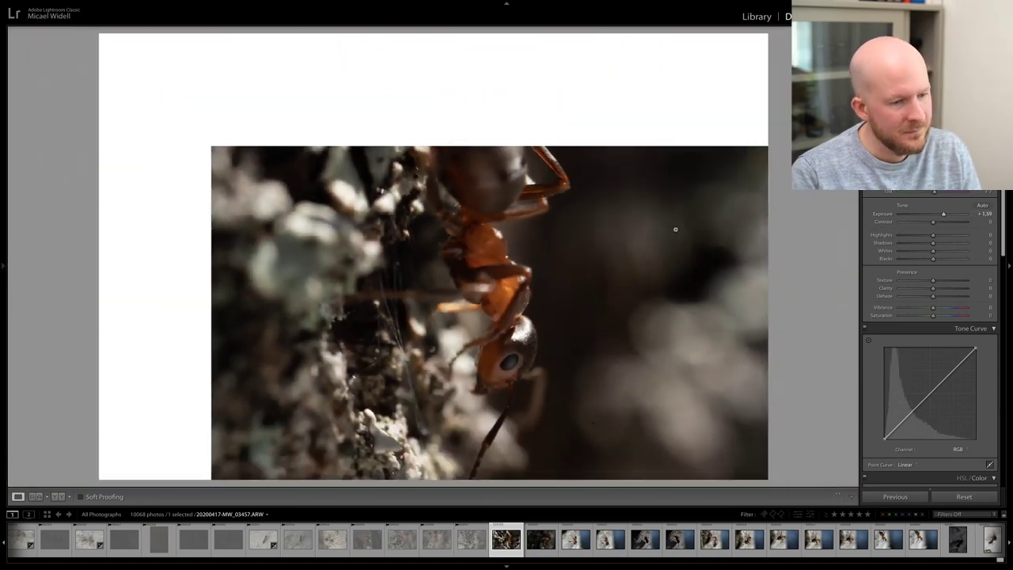
left_click(553, 341)
left_click(542, 356)
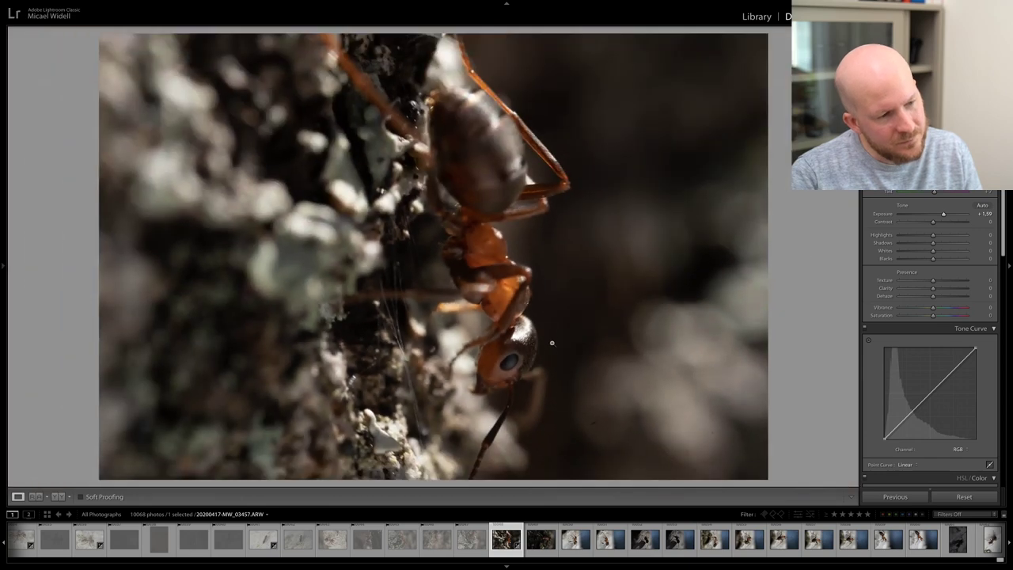
key("x")
key("Right")
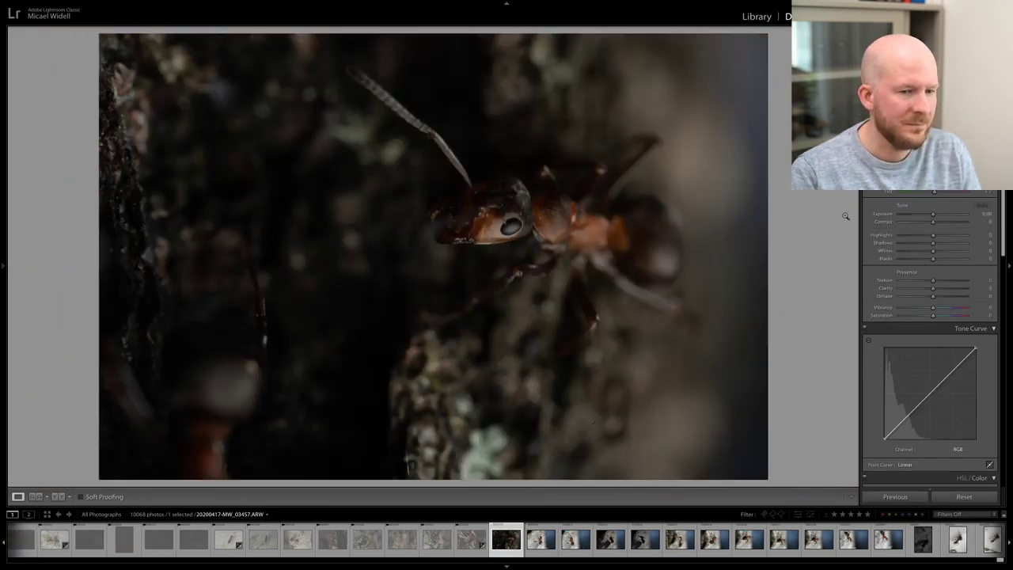
- Auto-tone photo 03458 to +1.90 exposure and rotate it left into portrait
left_click(982, 205)
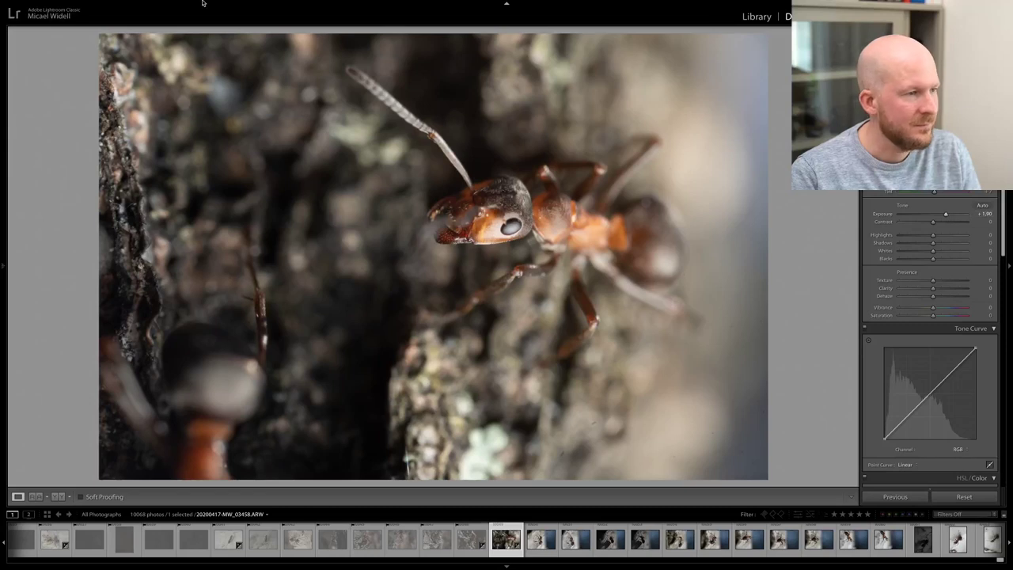
mouse_move(201, 4)
left_click(162, 5)
left_click(212, 96)
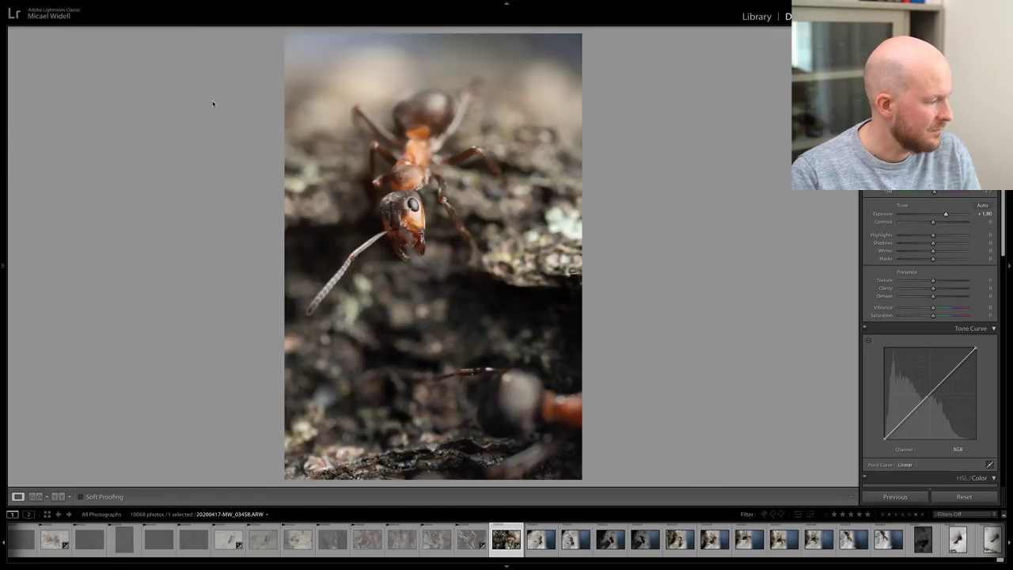
- Lower Highlights on 03458 to -42 while inspecting the ant's head at 1:1 zoom
left_click_drag(463, 195, 466, 222)
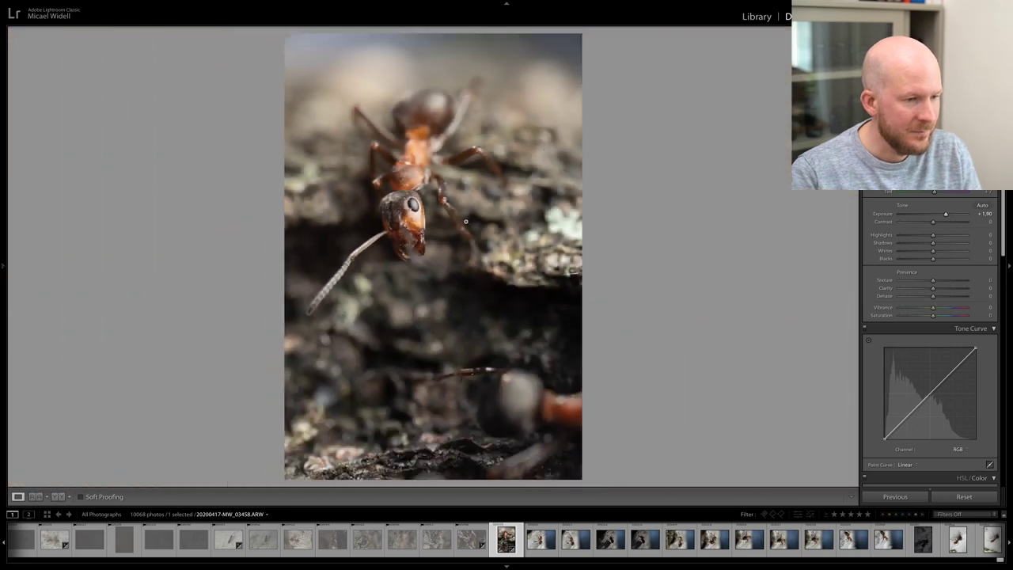
left_click(410, 186)
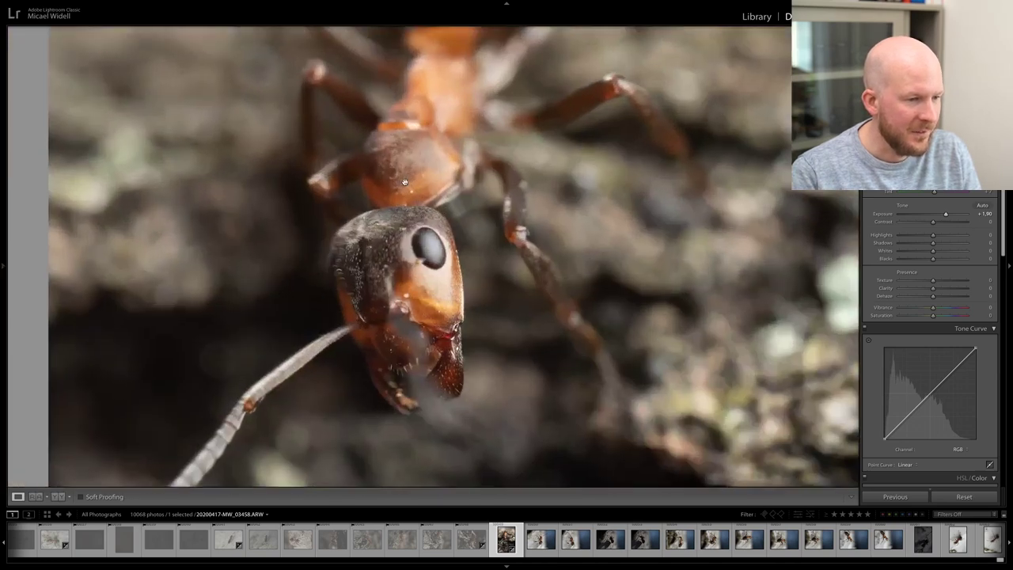
left_click_drag(932, 235, 918, 235)
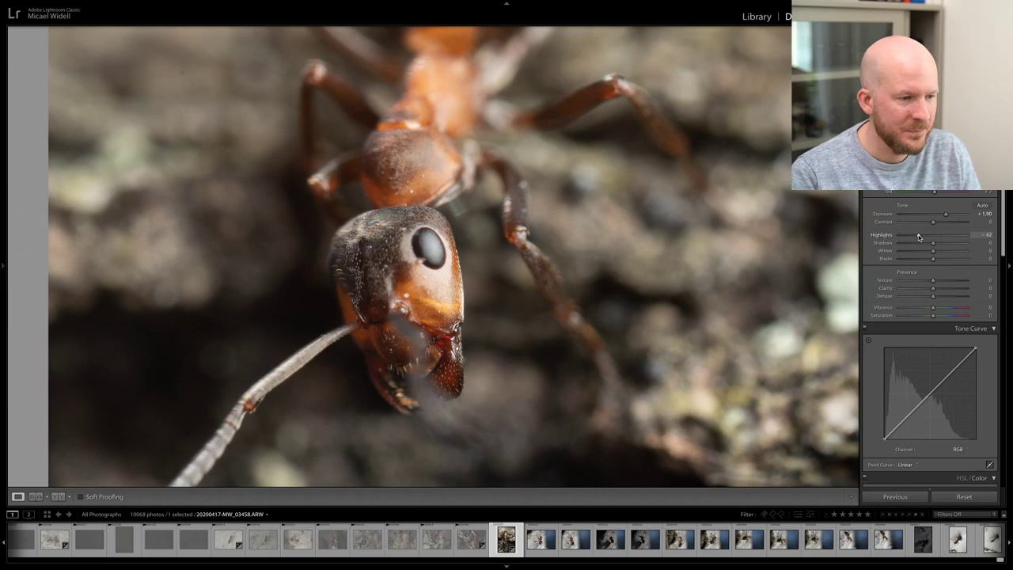
left_click(702, 249)
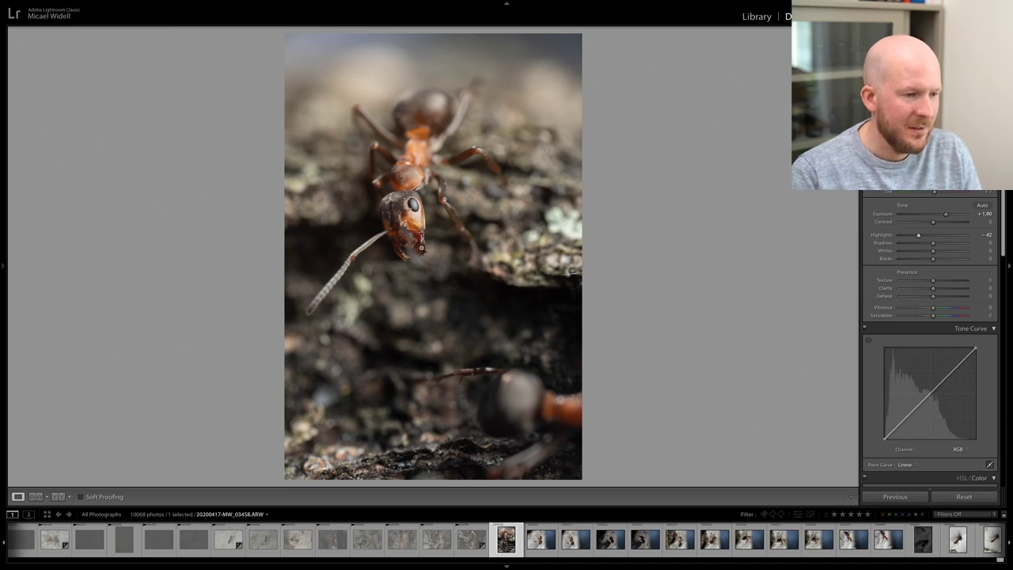
left_click(417, 220)
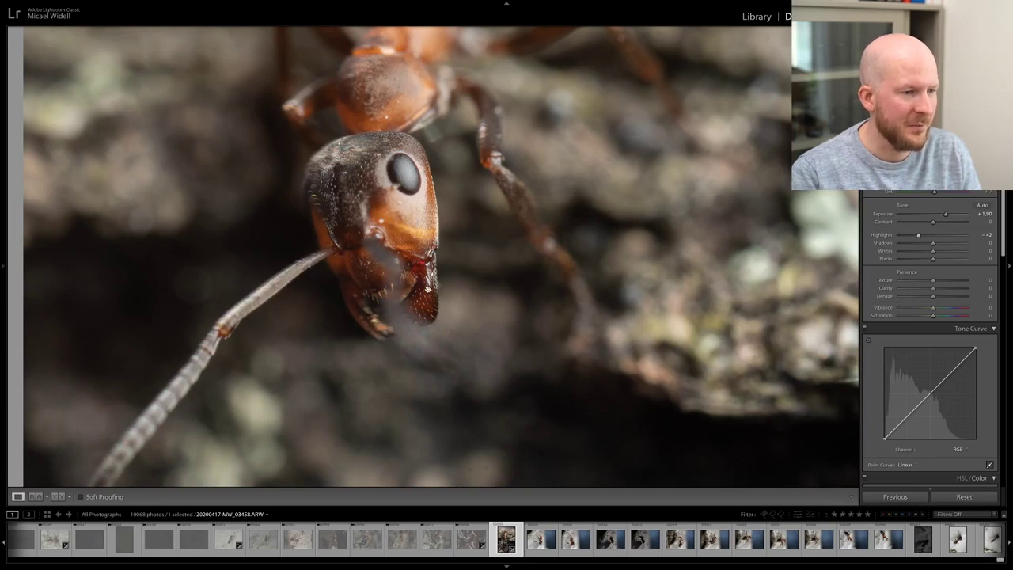
left_click(428, 294)
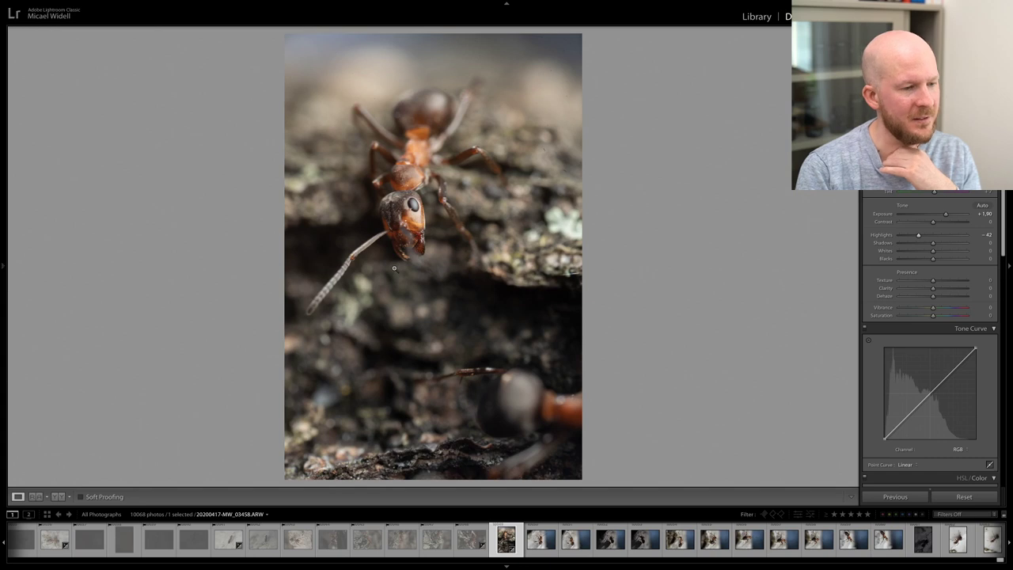
- Reject the next three out-of-focus frames, up to and including photo 03462
key("Right")
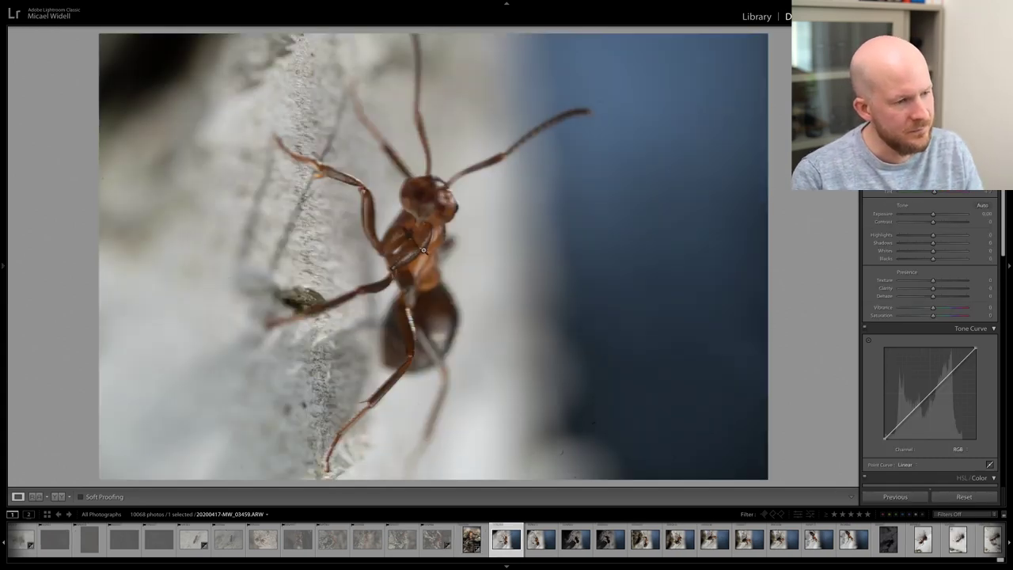
key("x")
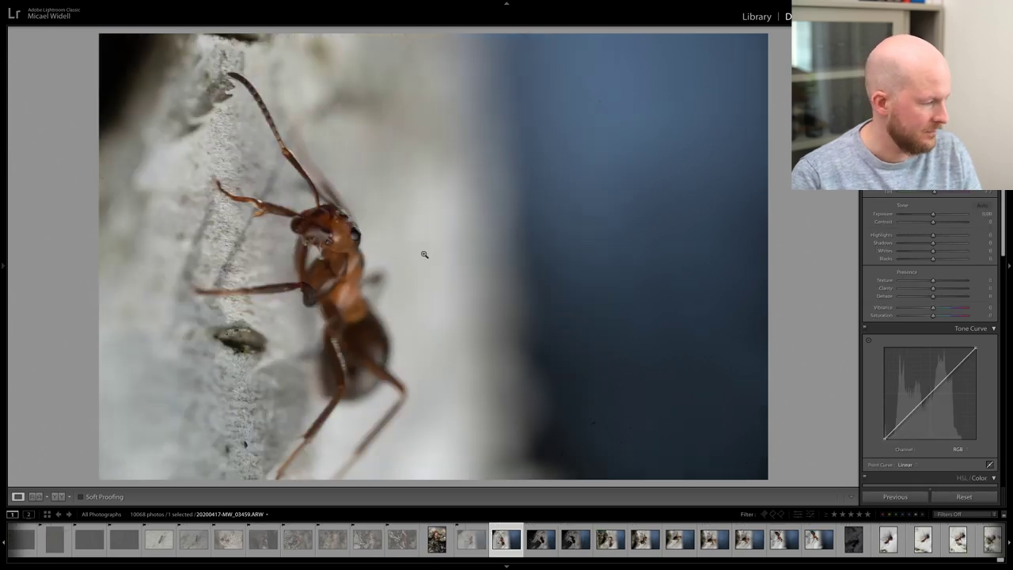
left_click(334, 258)
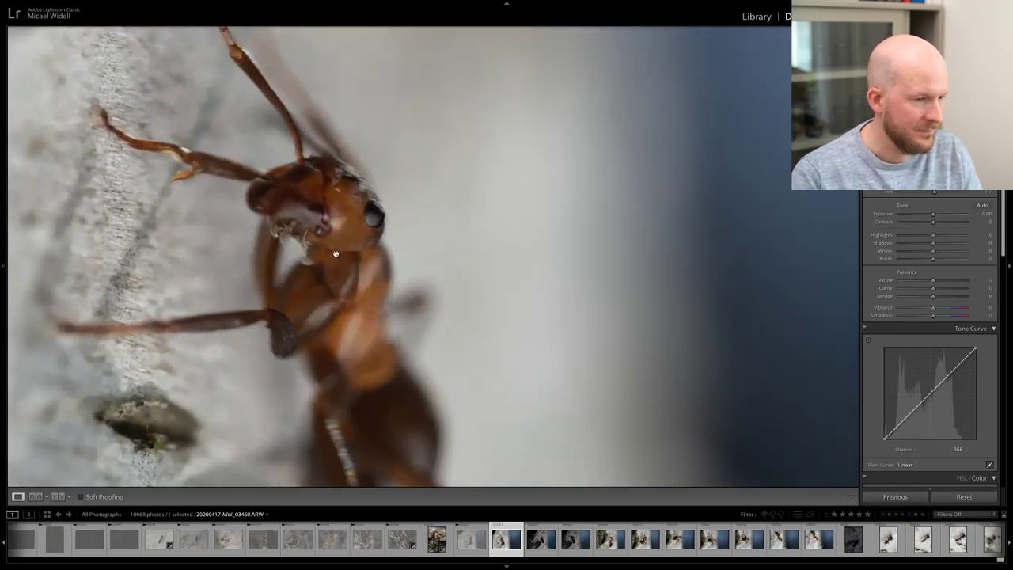
left_click(335, 253)
key("Right")
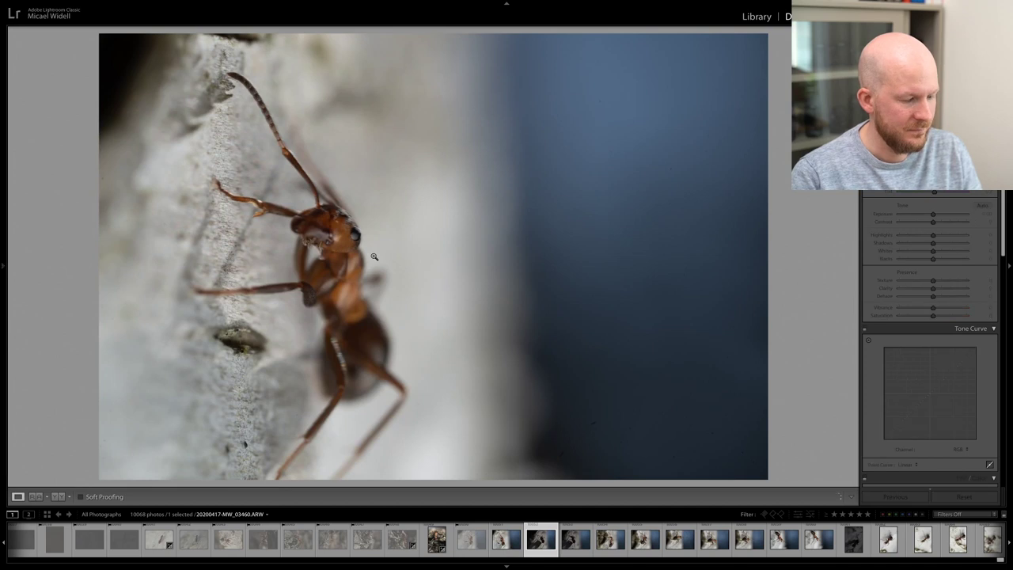
key("x")
key("Right")
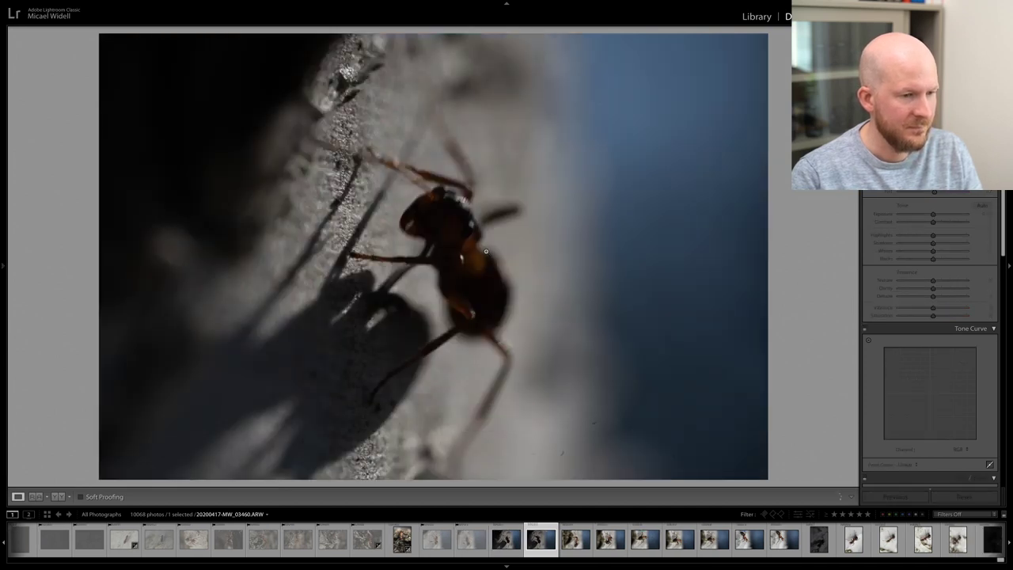
key("x")
- Reject 03464, 03465 and the blurry 03466–03467 shots, ending on photo 03468
key("Right")
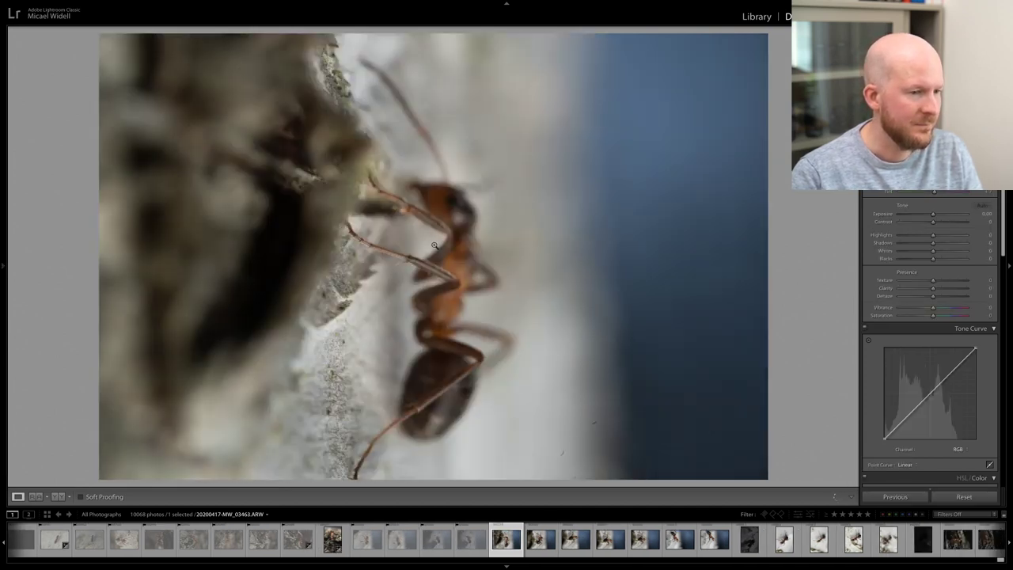
key("Right")
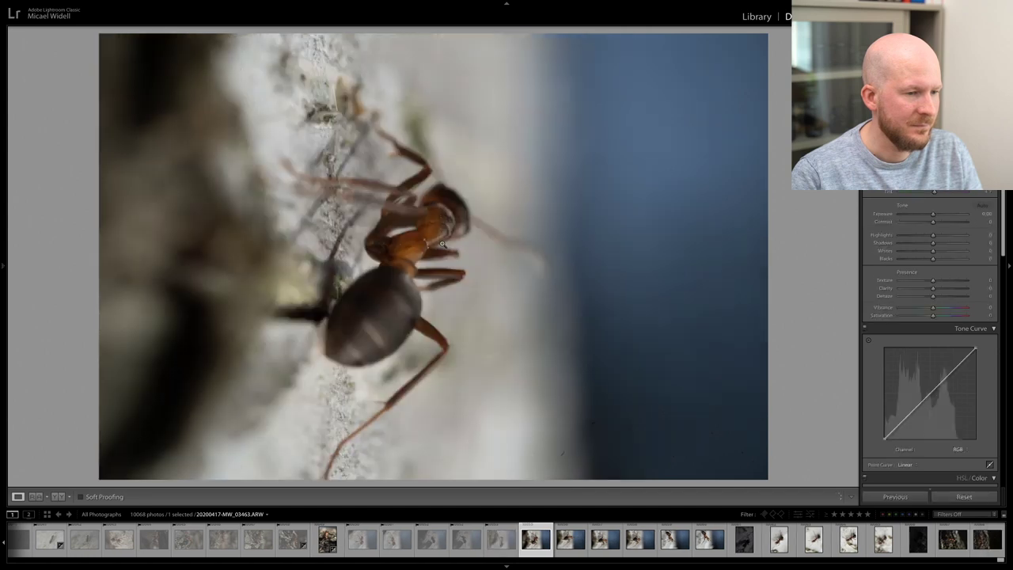
key("x")
key("Right")
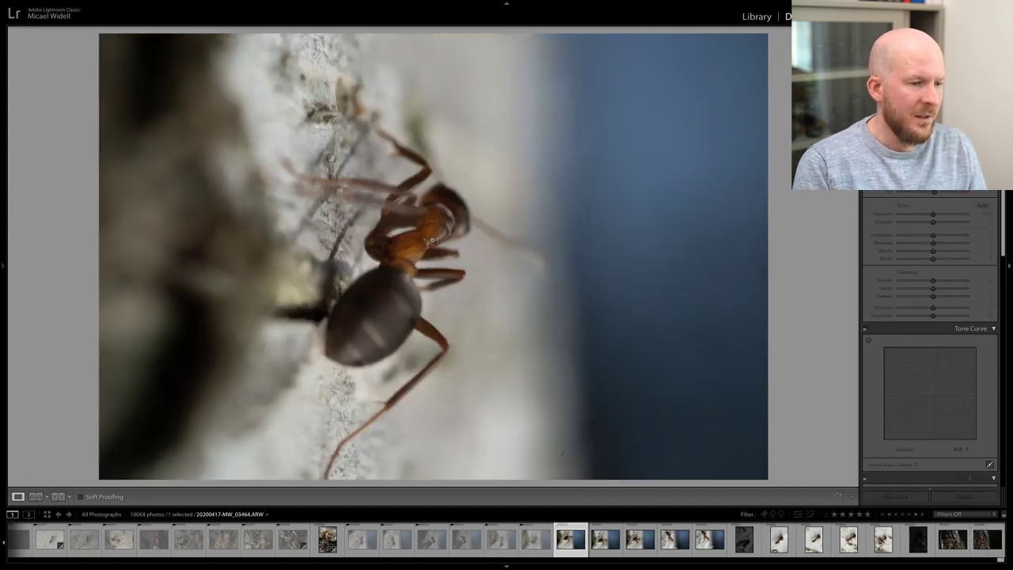
key("x")
key("Right")
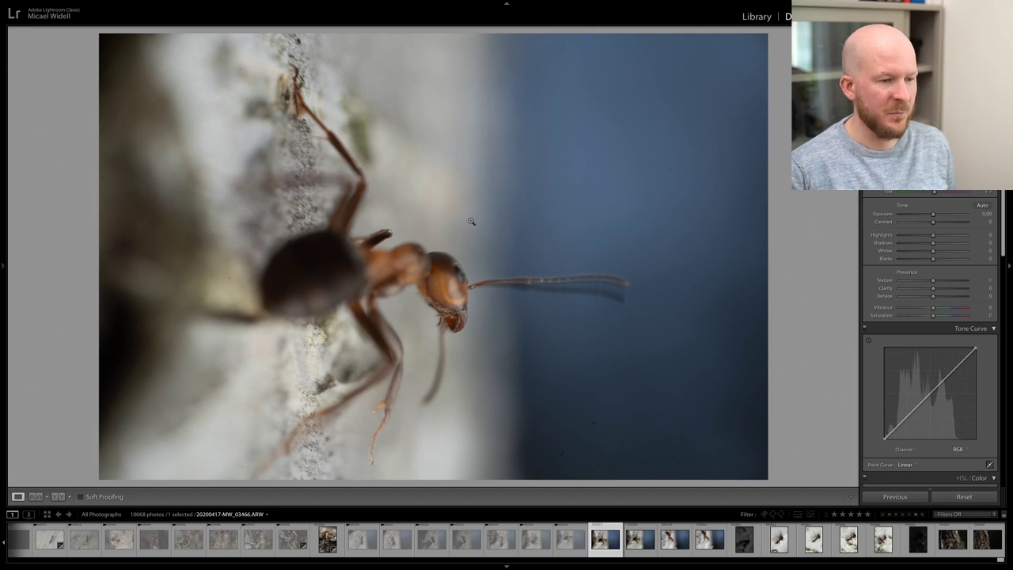
key("Right")
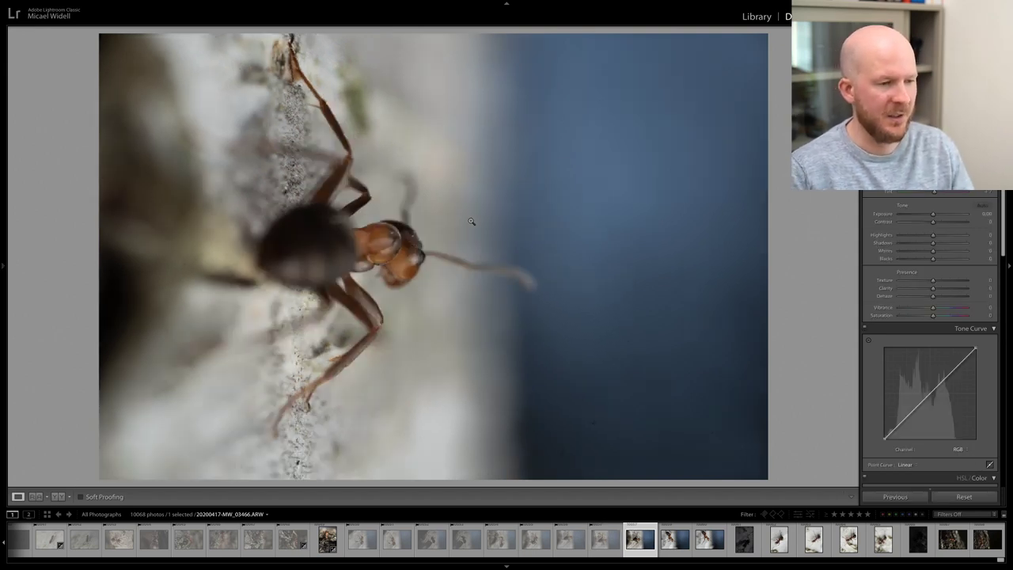
key("x")
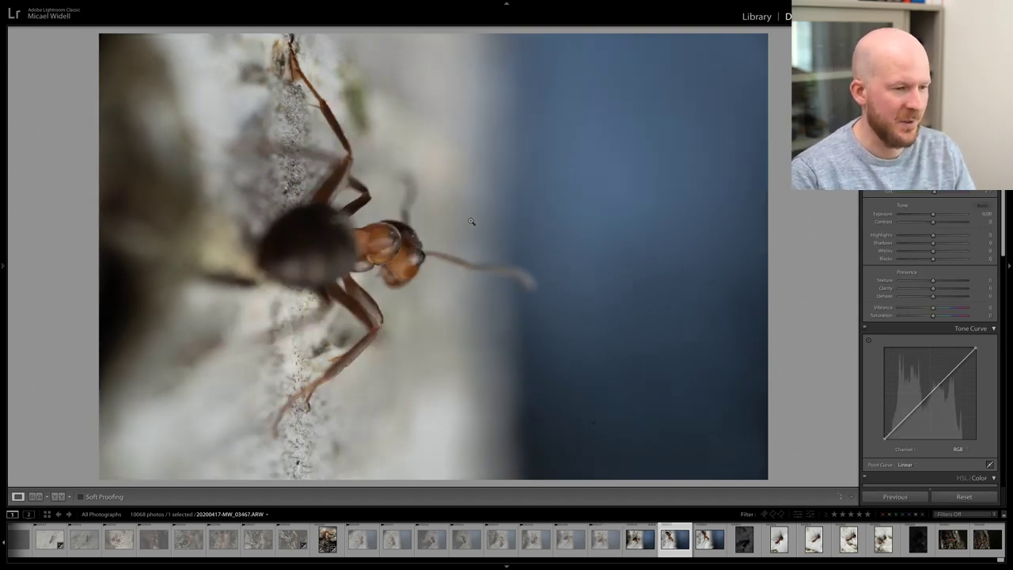
key("Right")
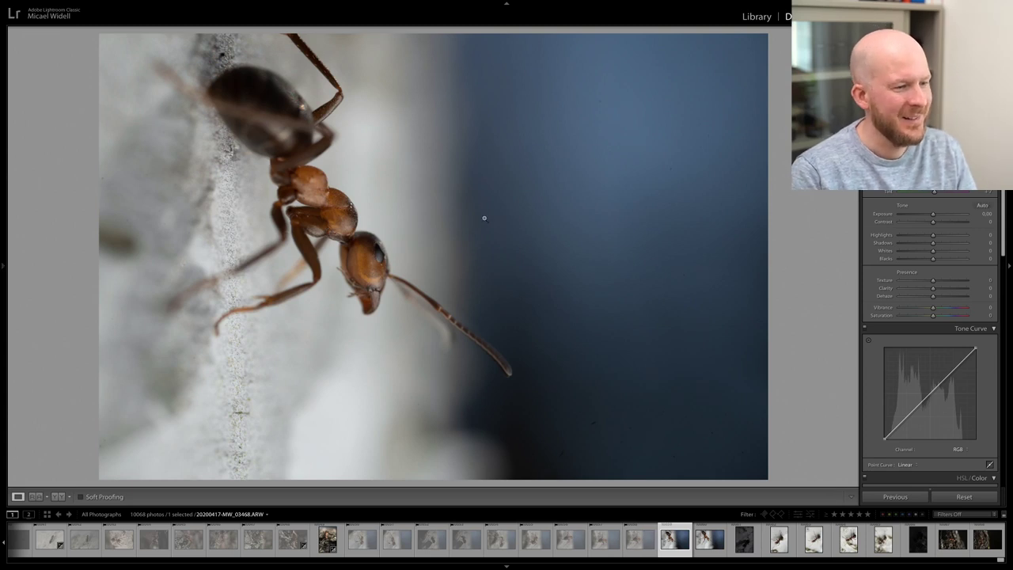
- Rotate photo 03468 counter-clockwise to portrait and zoom in to check the ant's head
mouse_move(214, 4)
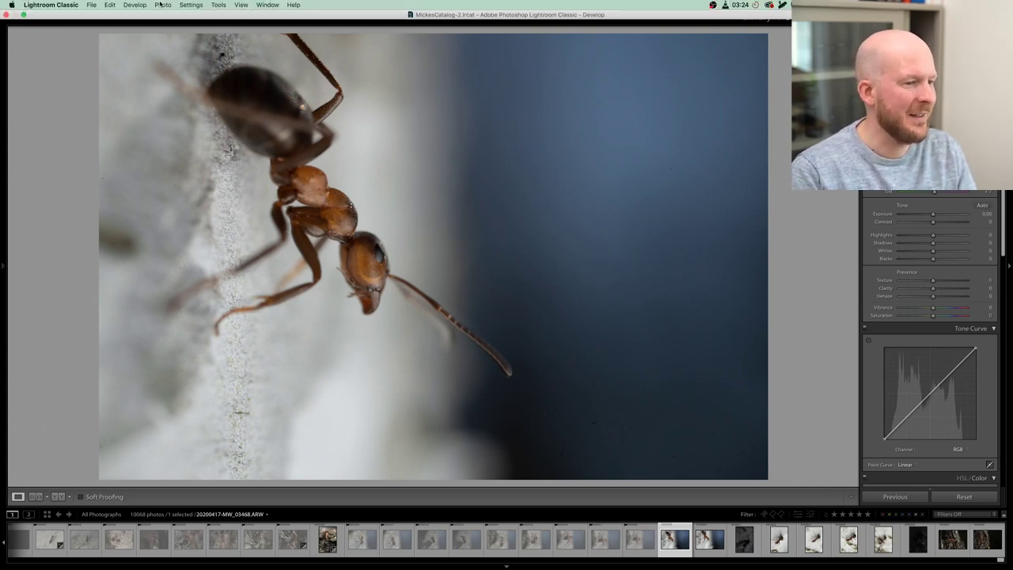
left_click(161, 5)
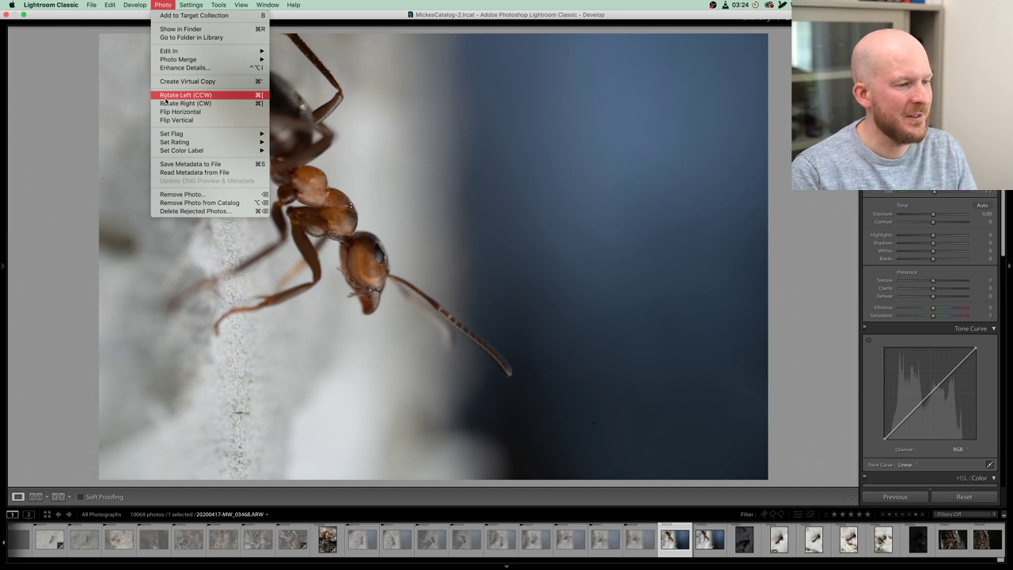
left_click(165, 96)
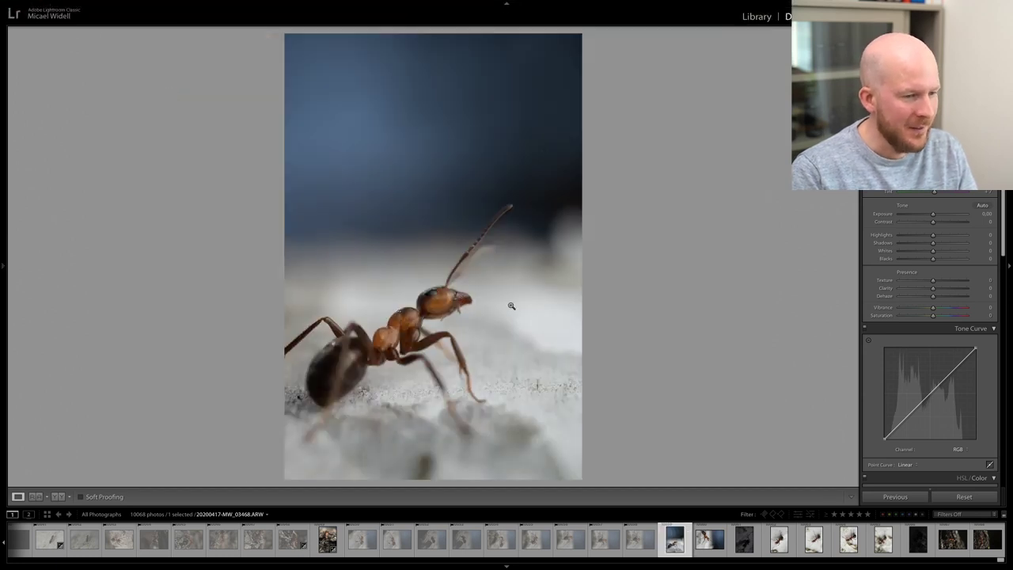
left_click(440, 302)
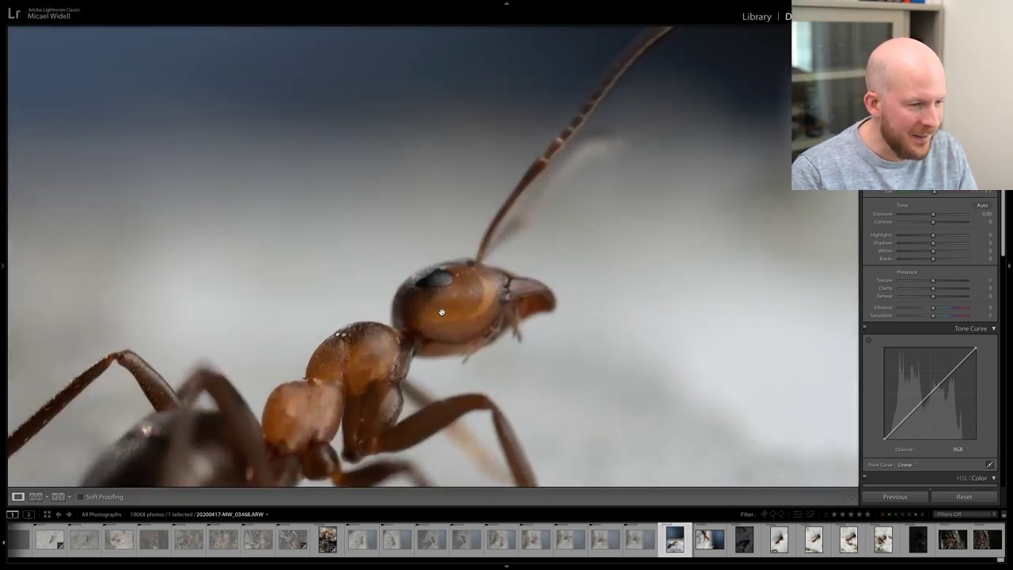
left_click(443, 311)
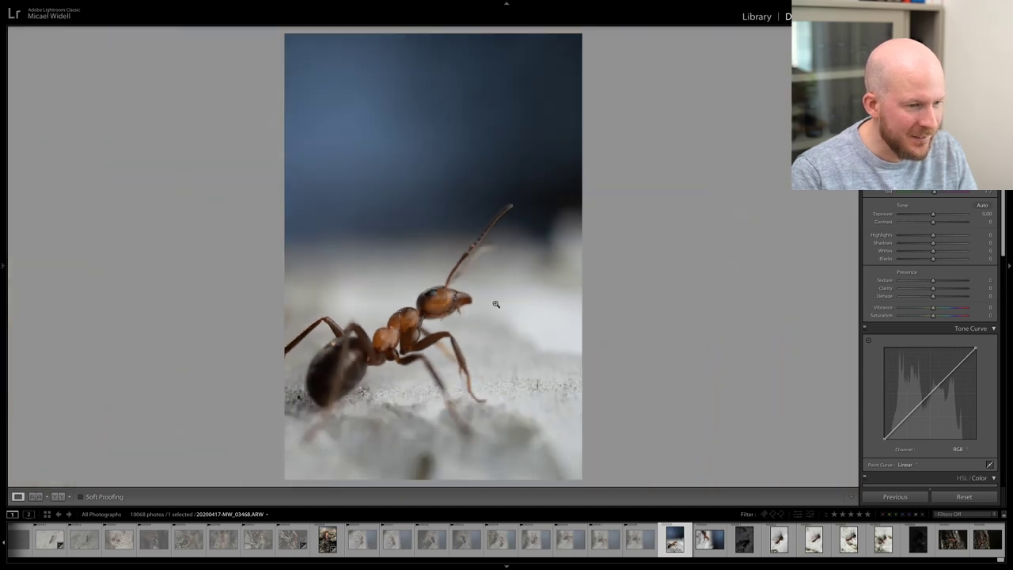
- Lift Shadows to +52, add Saturation +4, reset the trial Exposure change, then go to the next photo
left_click_drag(933, 242, 950, 244)
left_click_drag(949, 315, 935, 320)
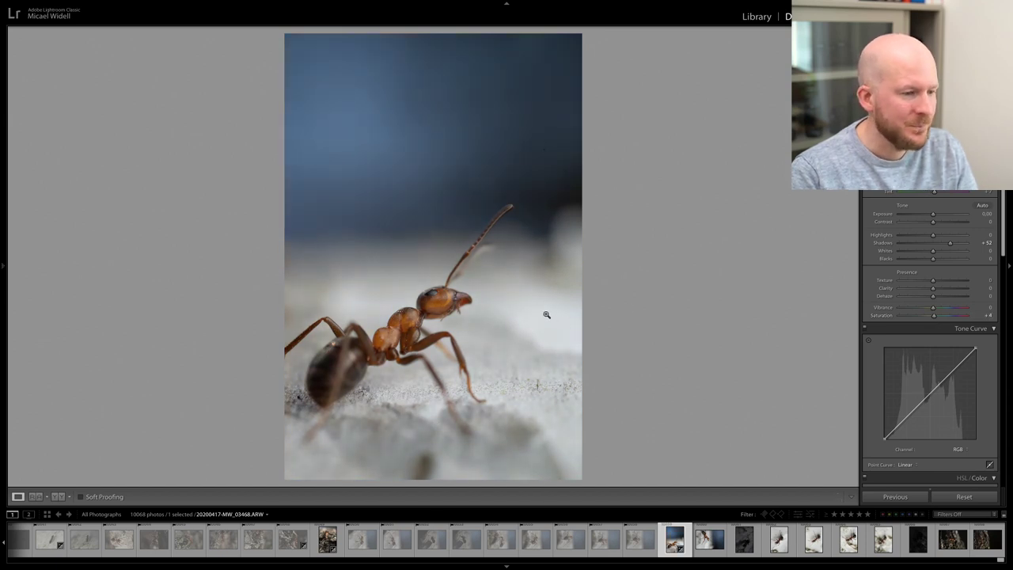
left_click_drag(933, 214, 940, 215)
double_click(940, 215)
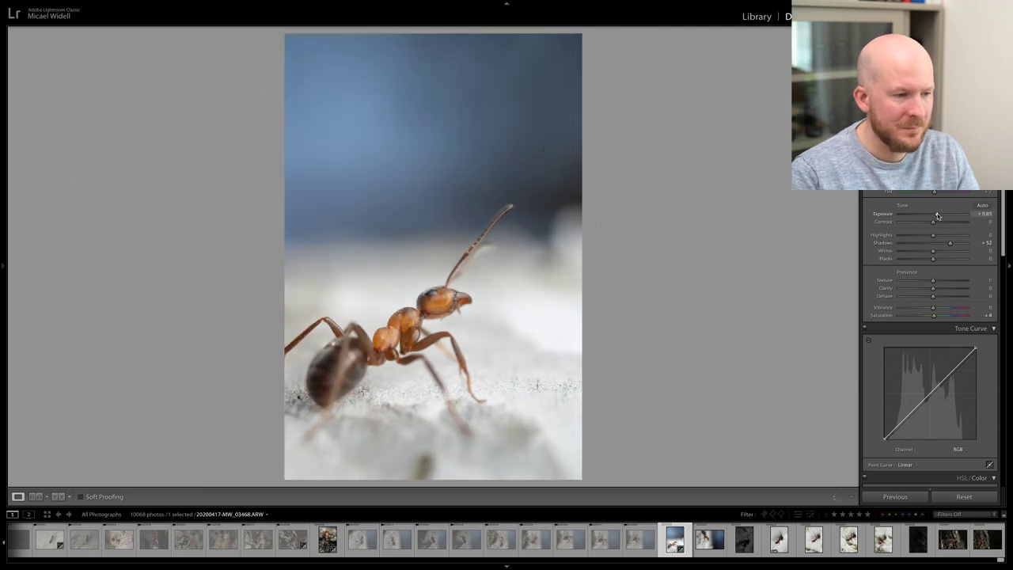
key("Right")
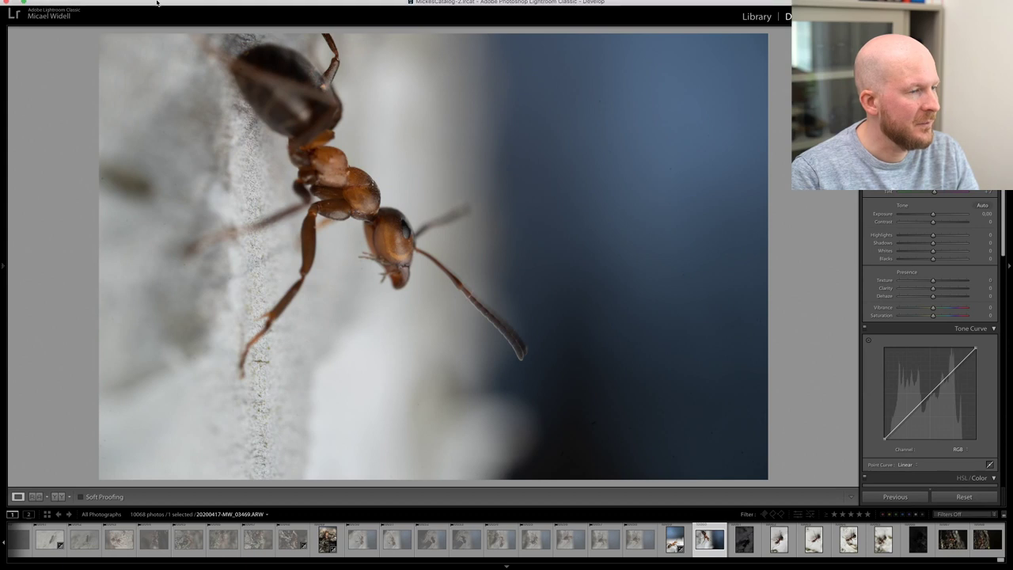
- Rotate 03469 counter-clockwise to portrait, raise Exposure to +0.60, and zoom-check the antenna's sharpness
left_click(162, 5)
left_click(174, 95)
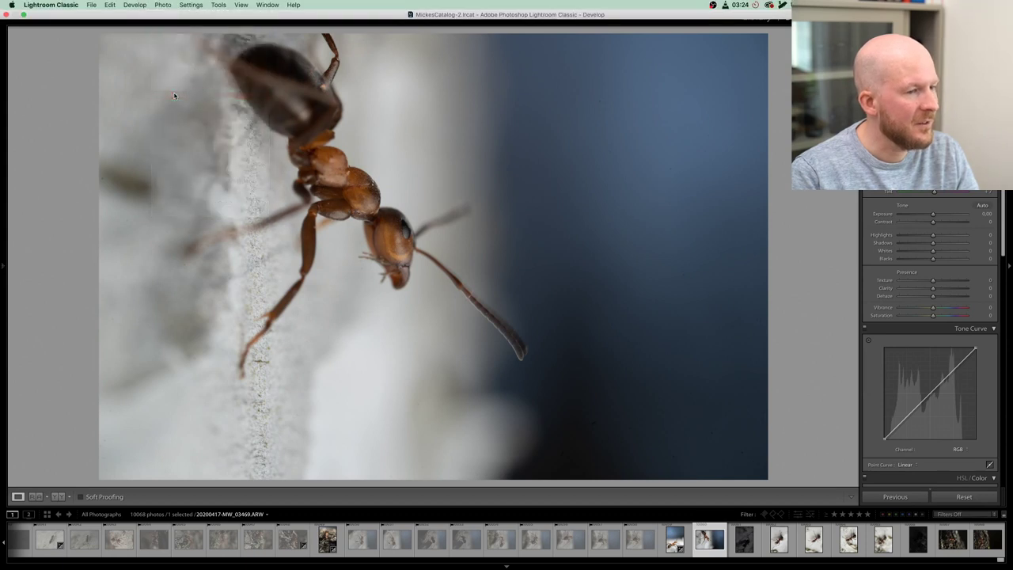
left_click_drag(940, 219, 943, 220)
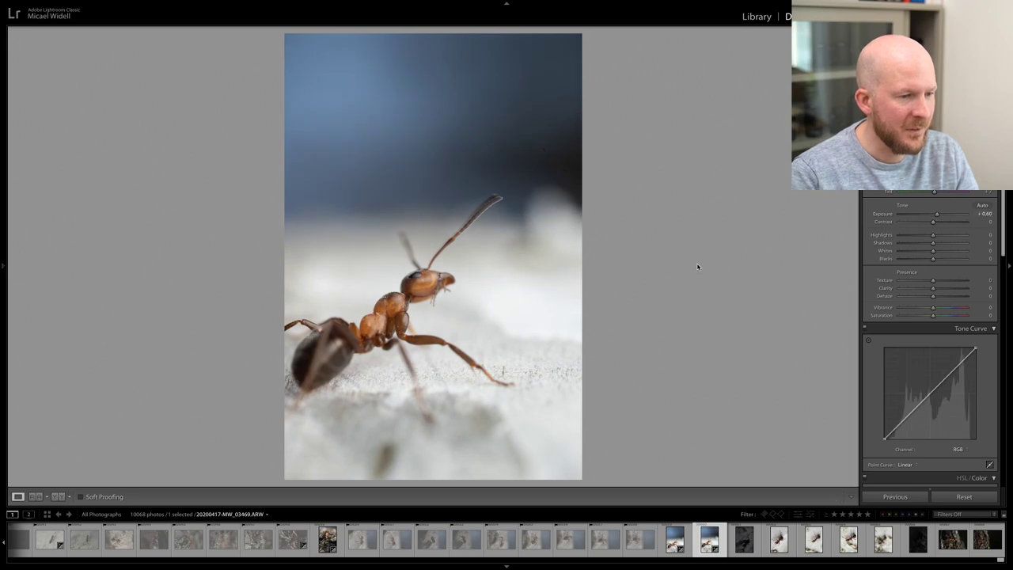
left_click(487, 222)
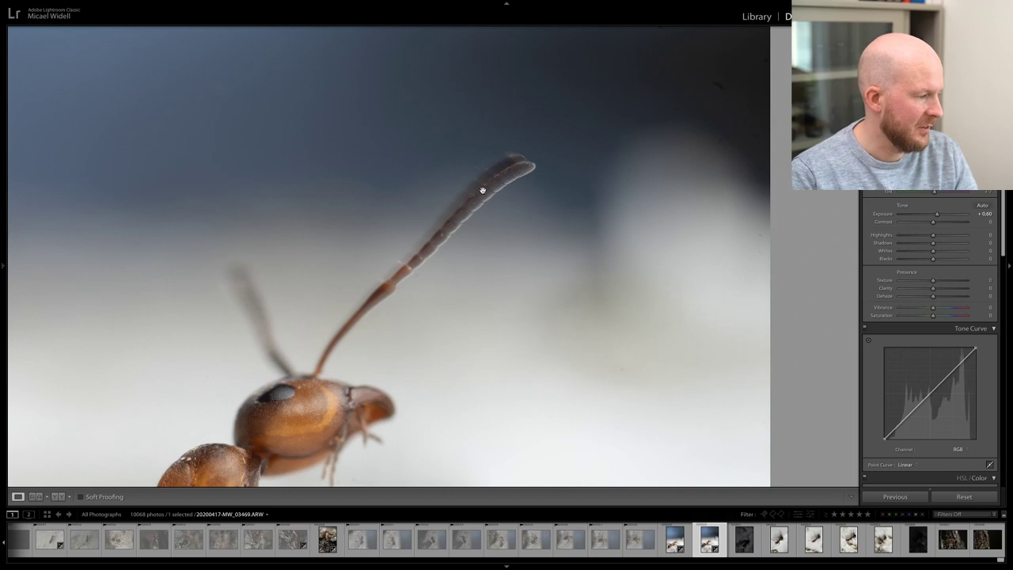
key("Right")
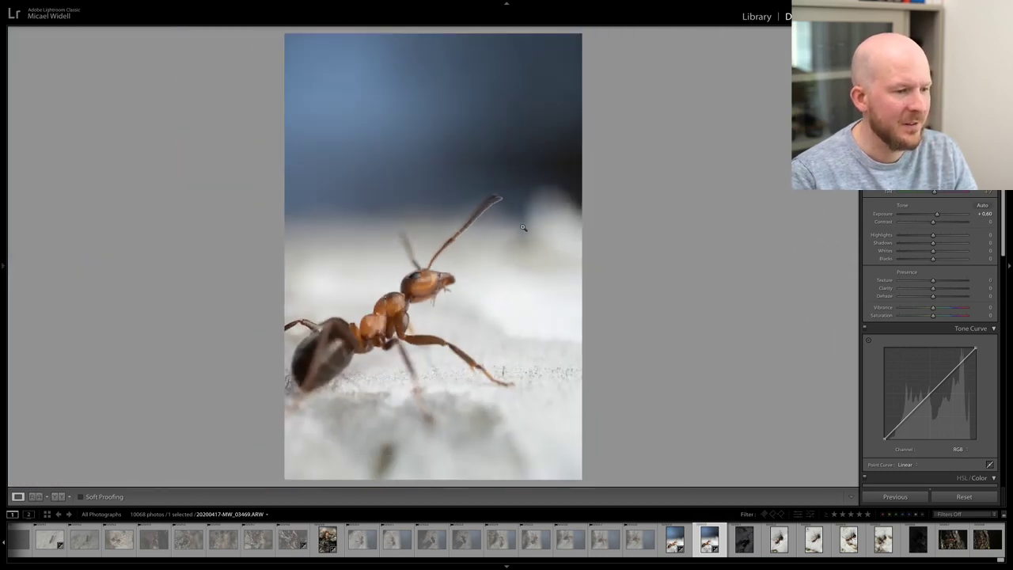
- Reject the three blurry photos after 03469 and advance to sharp photo 03473
key("Right")
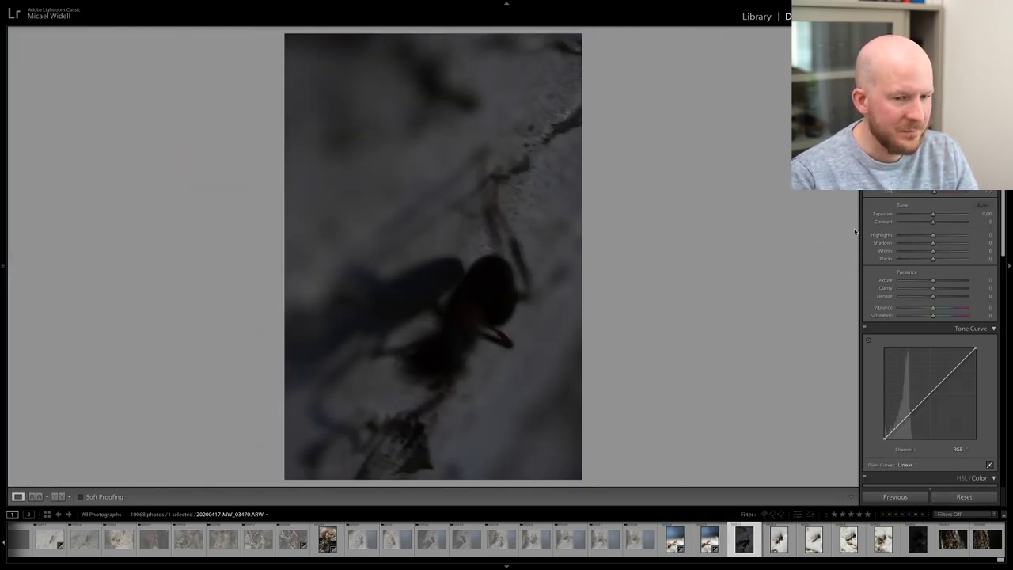
key("x")
key("Right")
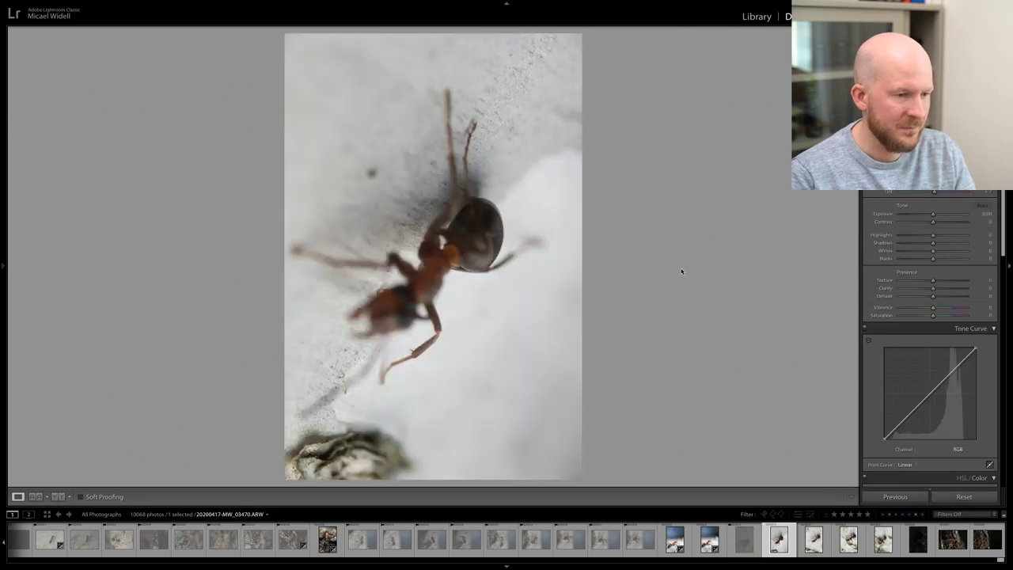
key("x")
key("Right")
key("x")
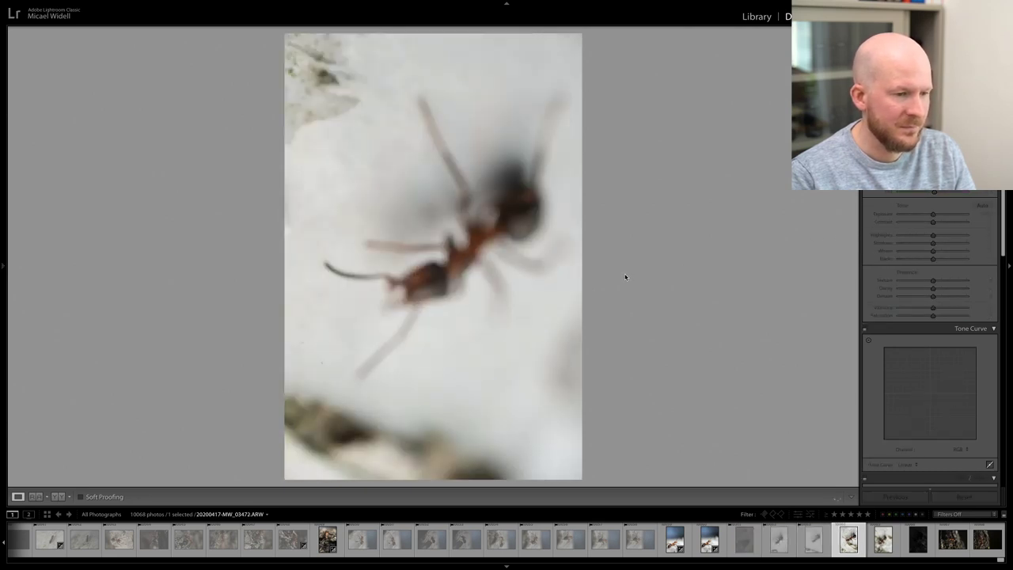
key("Right")
- Raise 03473's Exposure to +0.60 and rotate it counter-clockwise to landscape, then move on
left_click(399, 267)
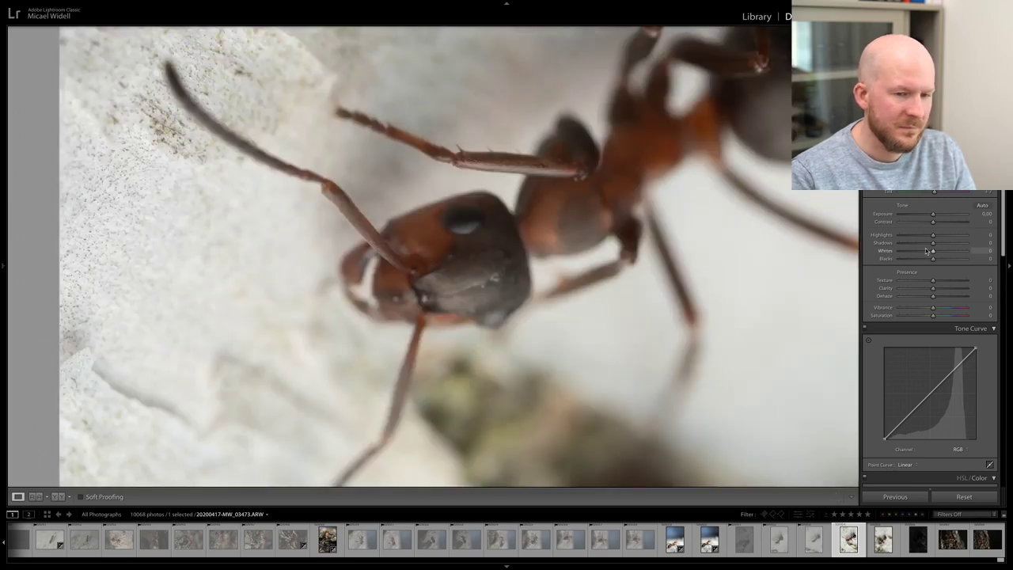
left_click_drag(934, 215, 936, 216)
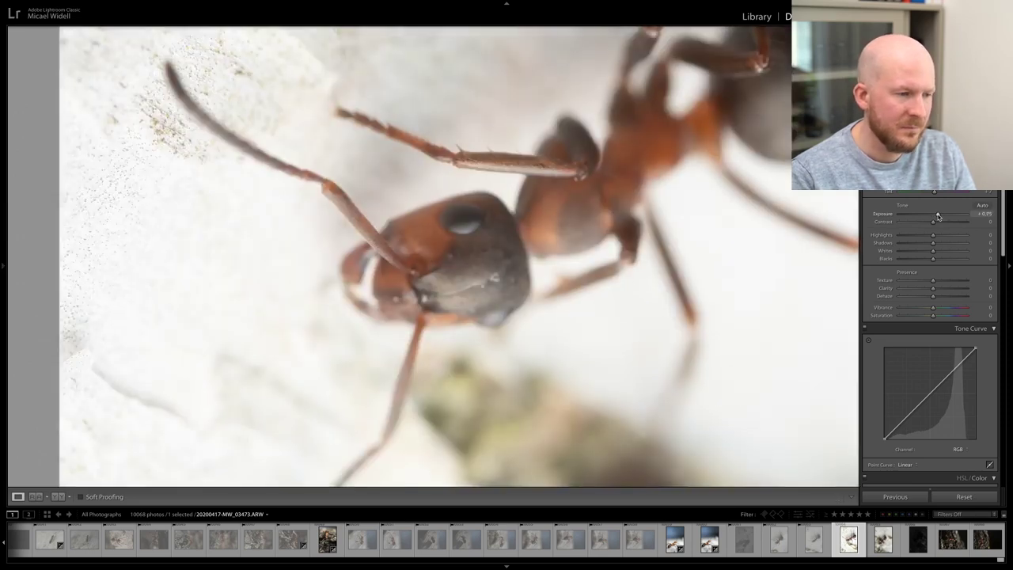
left_click(585, 272)
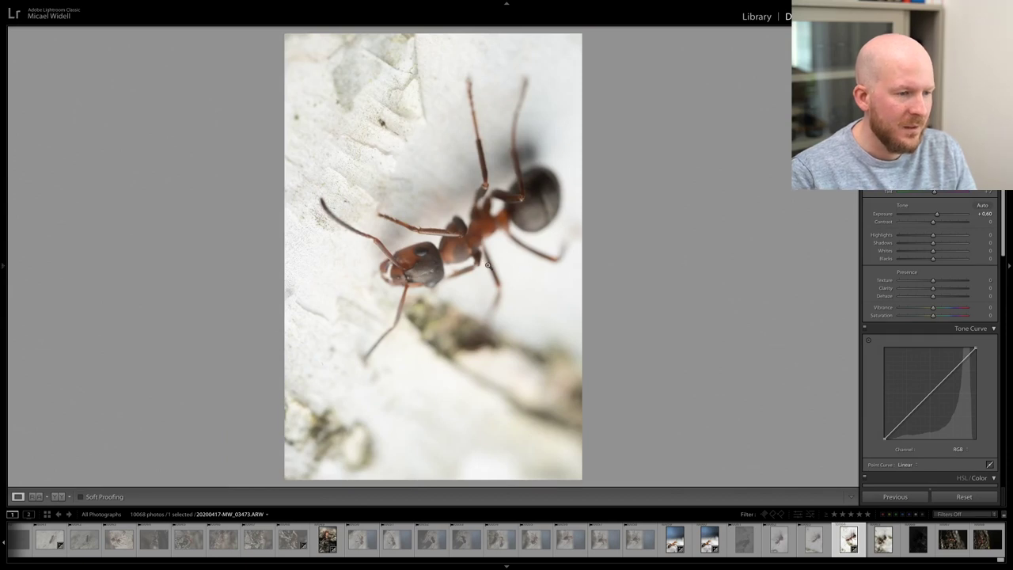
left_click(162, 5)
left_click(171, 95)
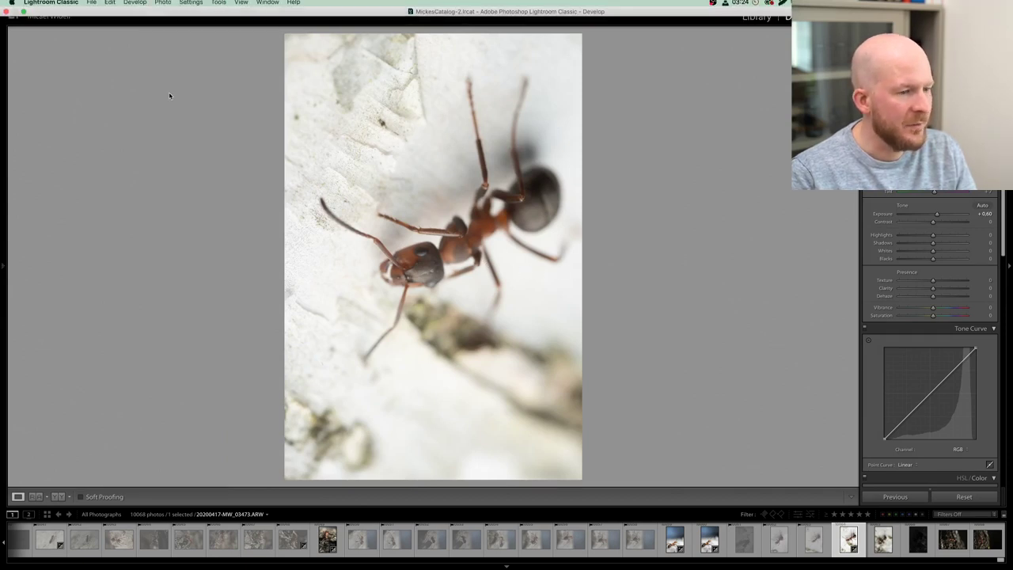
left_click(463, 215)
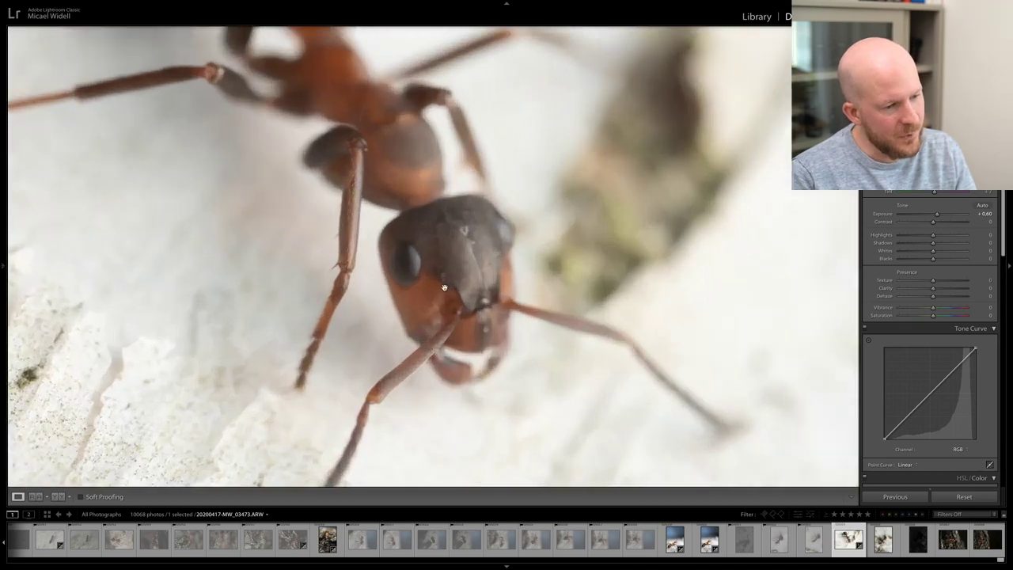
left_click(512, 284)
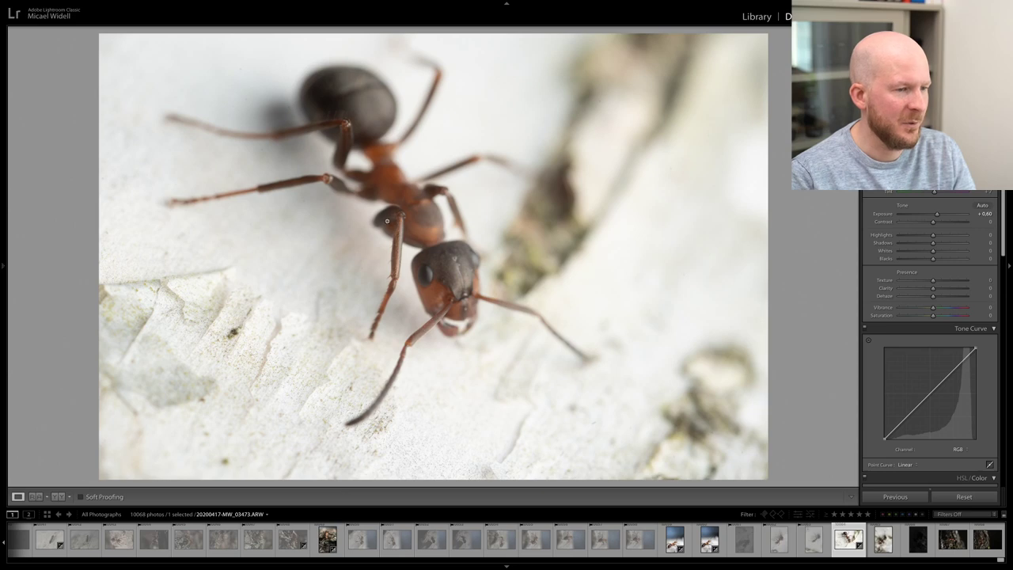
key("Right")
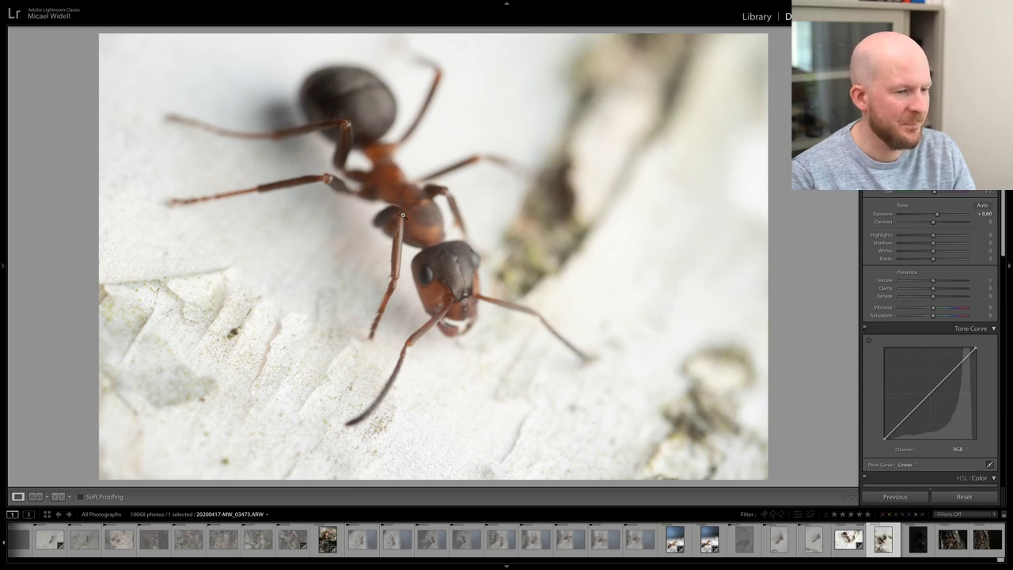
- Reject four more blurry or dark ant shots, then delete all 349 rejected photos from the catalog
key("x")
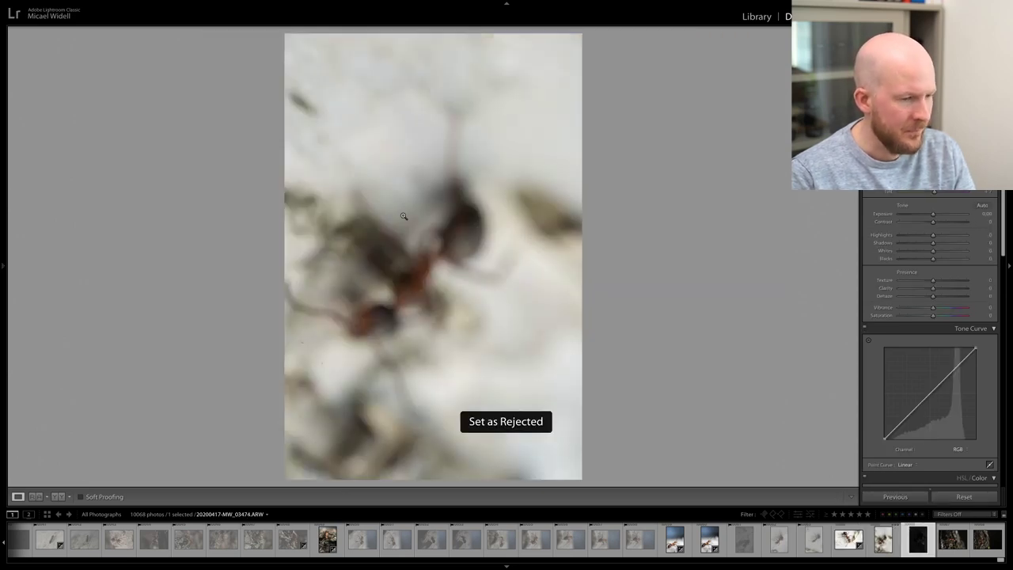
key("x")
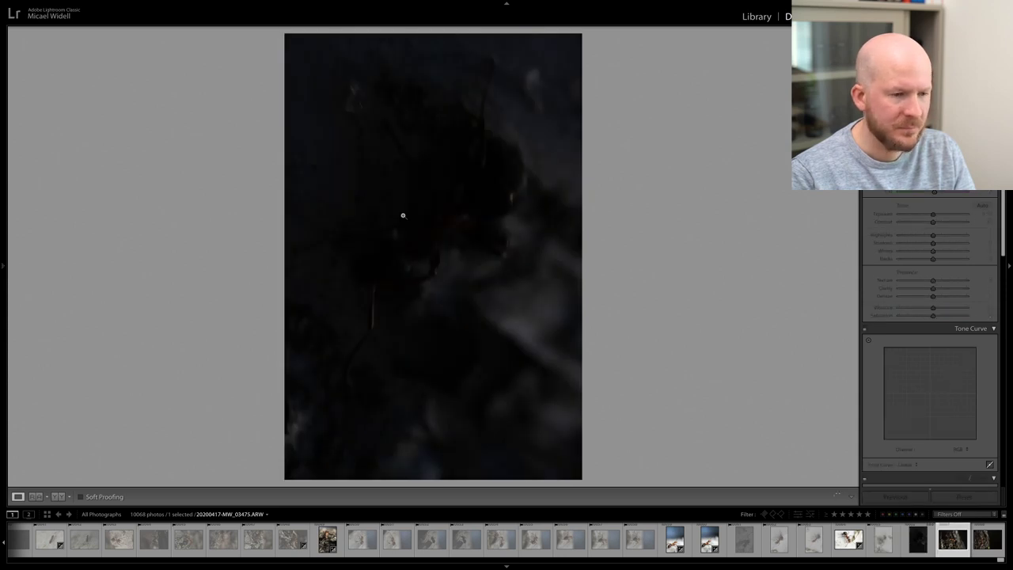
key("Right")
key("x")
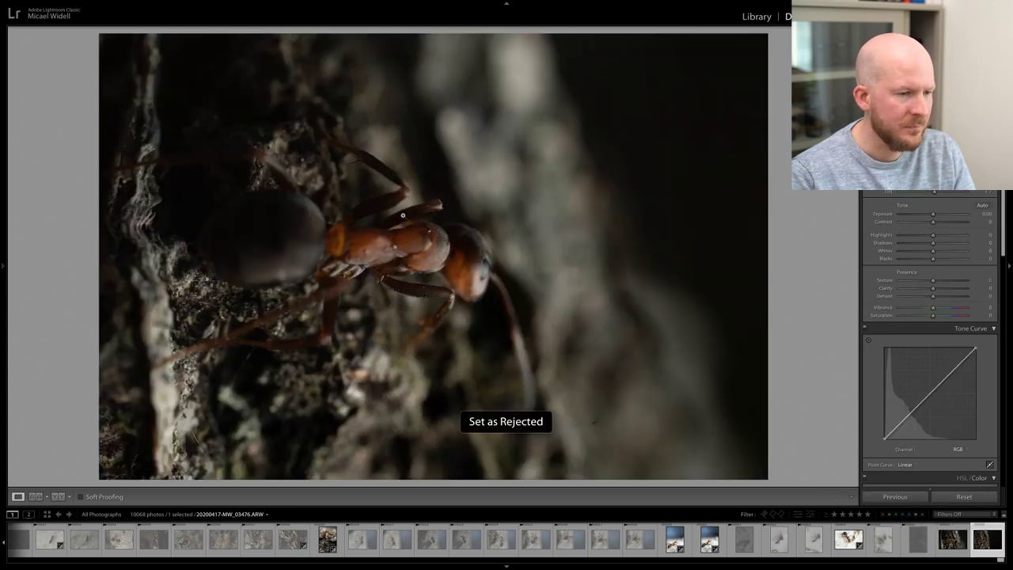
key("x")
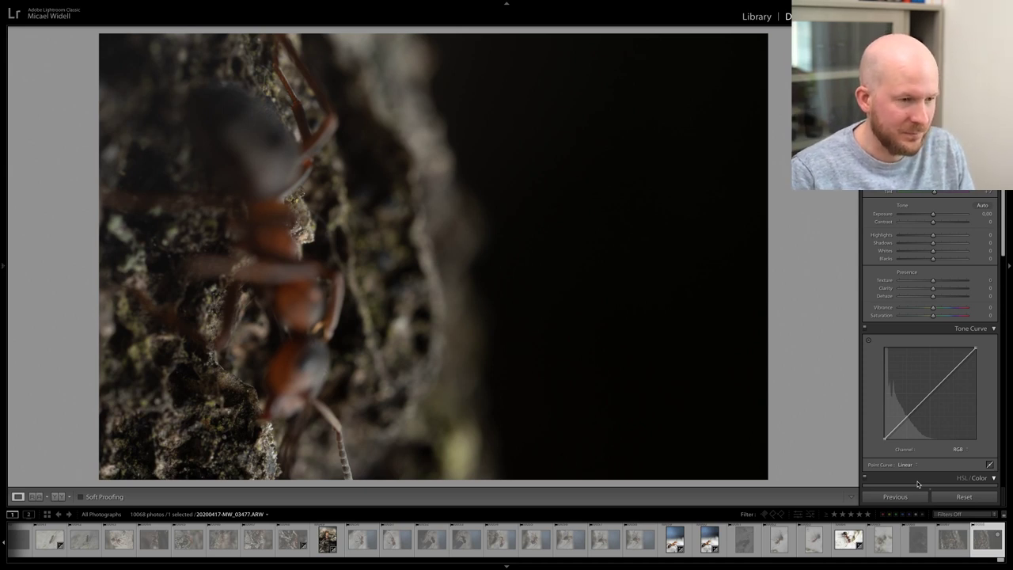
key("super+BackSpace")
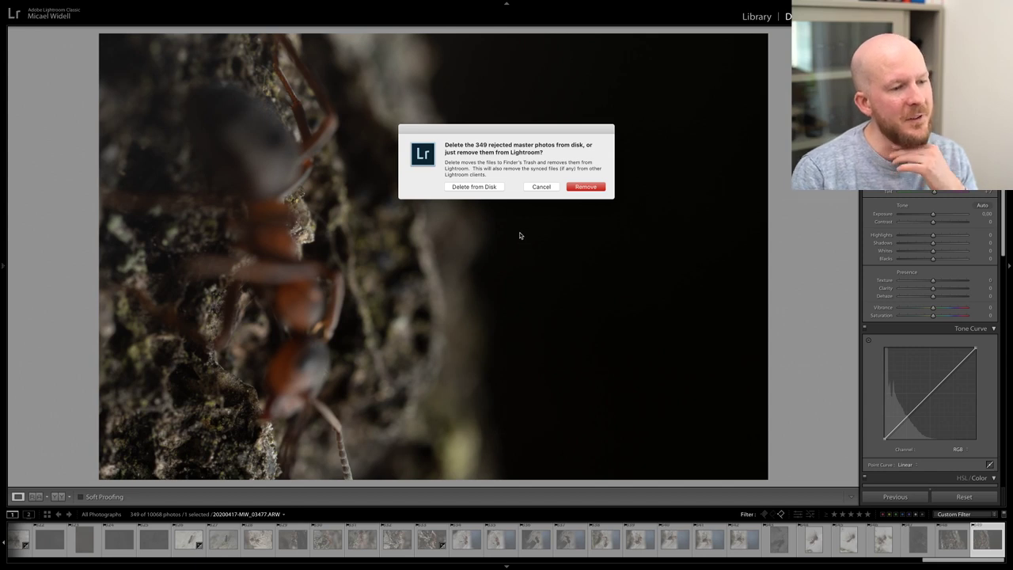
left_click(481, 188)
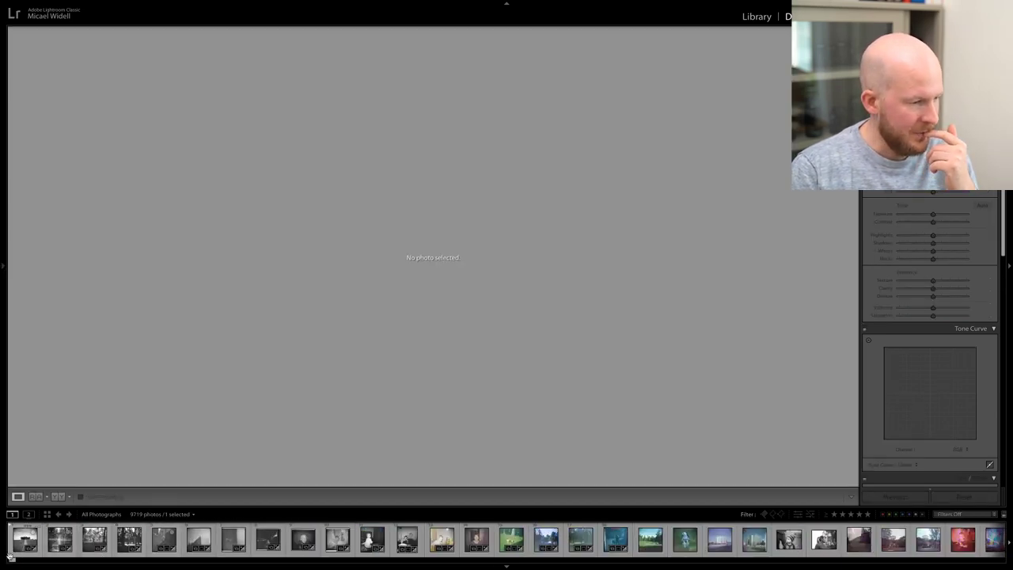
- Scroll the filmstrip to the end and select only thumbnail 20200417-MW_03098
left_click_drag(24, 561, 970, 560)
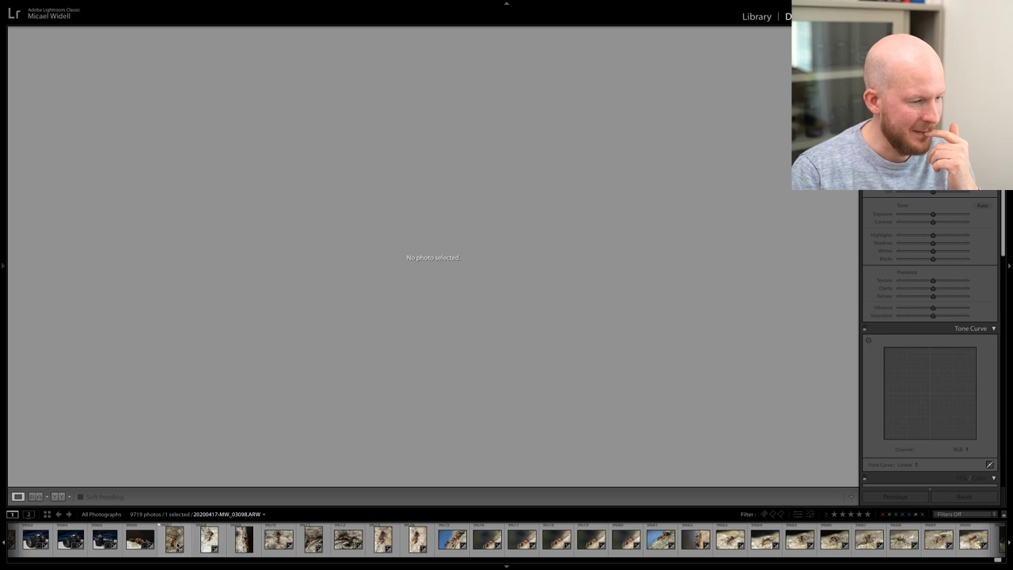
left_click(175, 541)
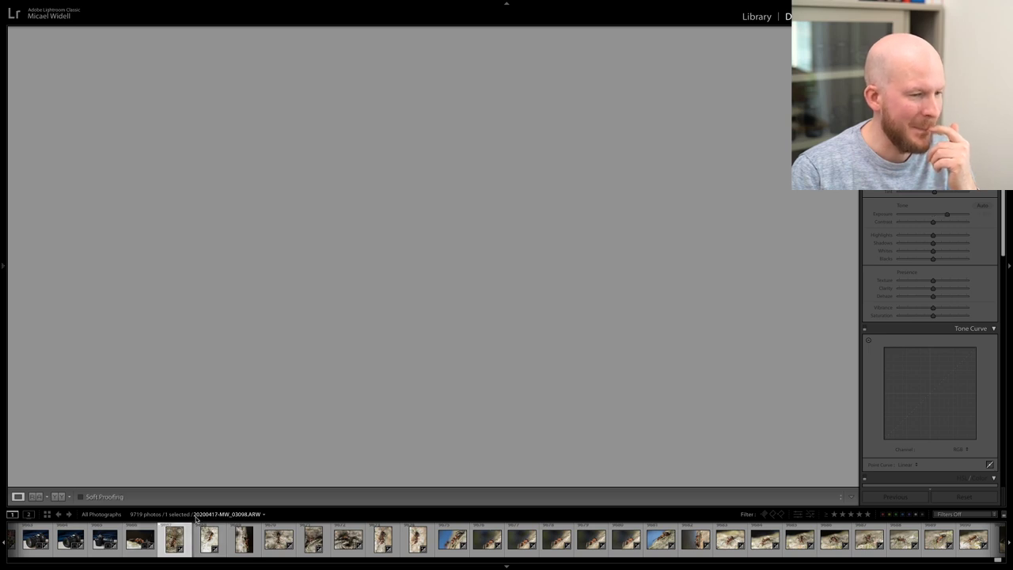
left_click(1001, 561)
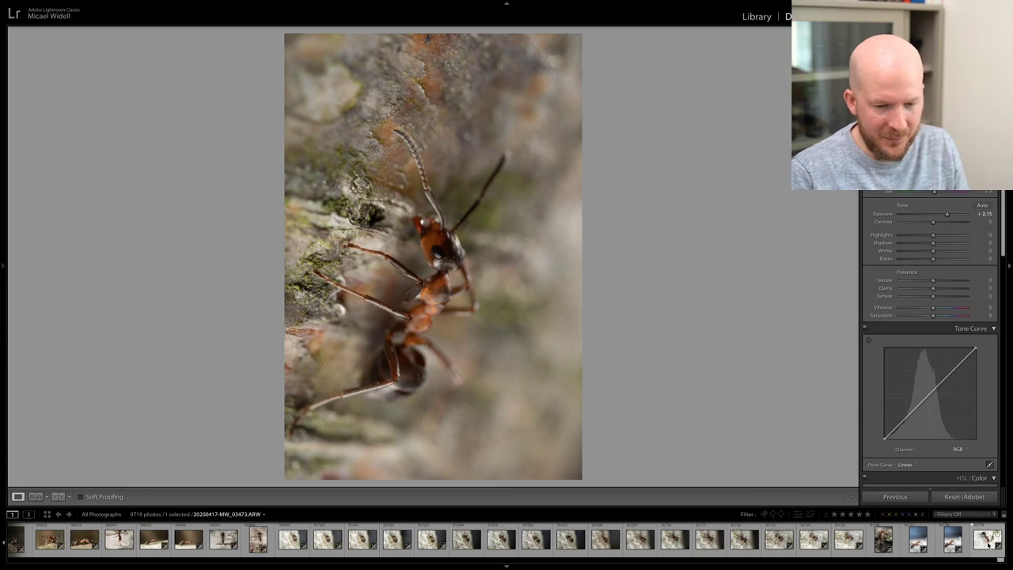
left_click(987, 543, "shift")
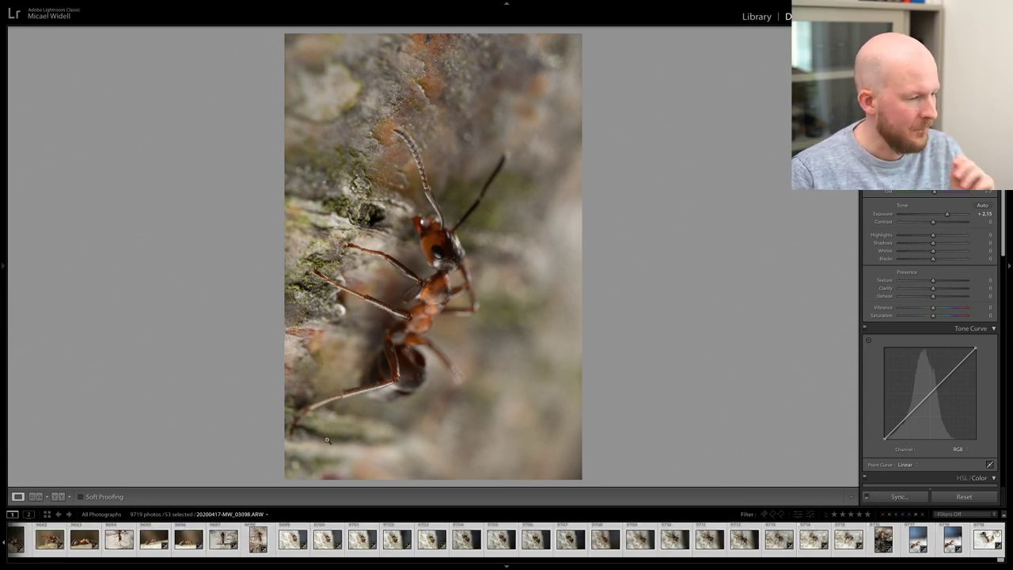
left_click(939, 562)
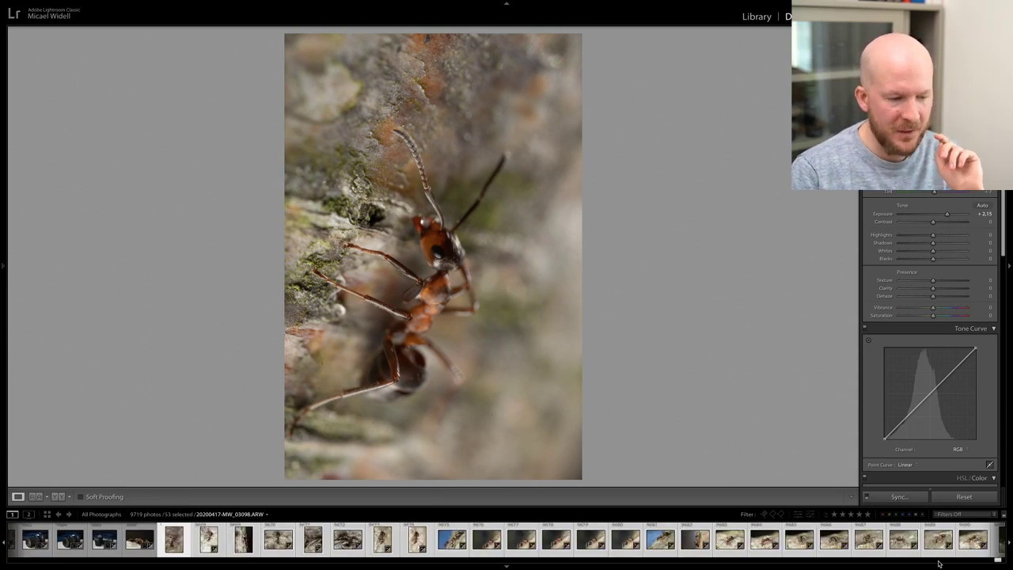
left_click(939, 562)
left_click(1003, 563)
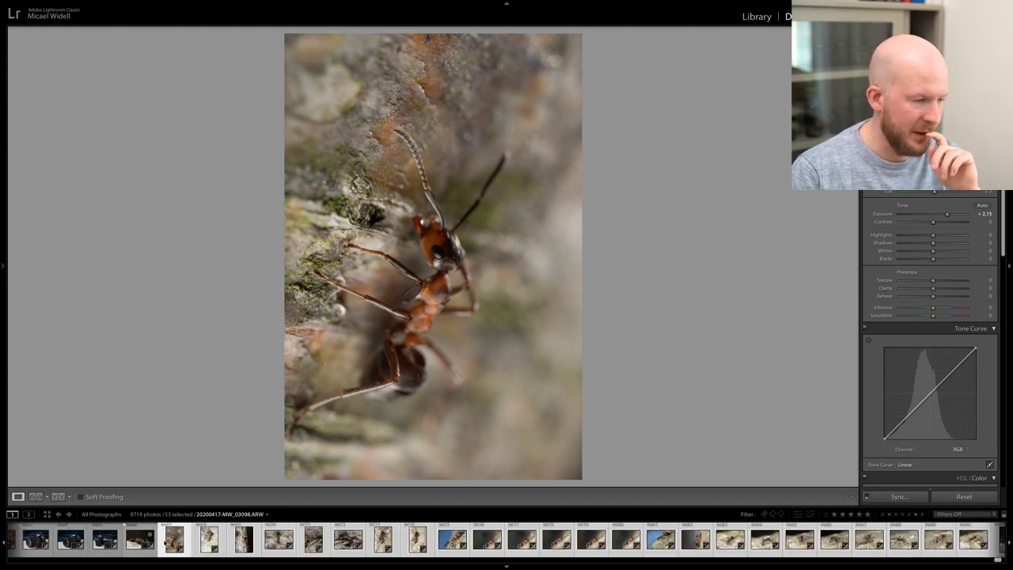
left_click(139, 539)
left_click(174, 539)
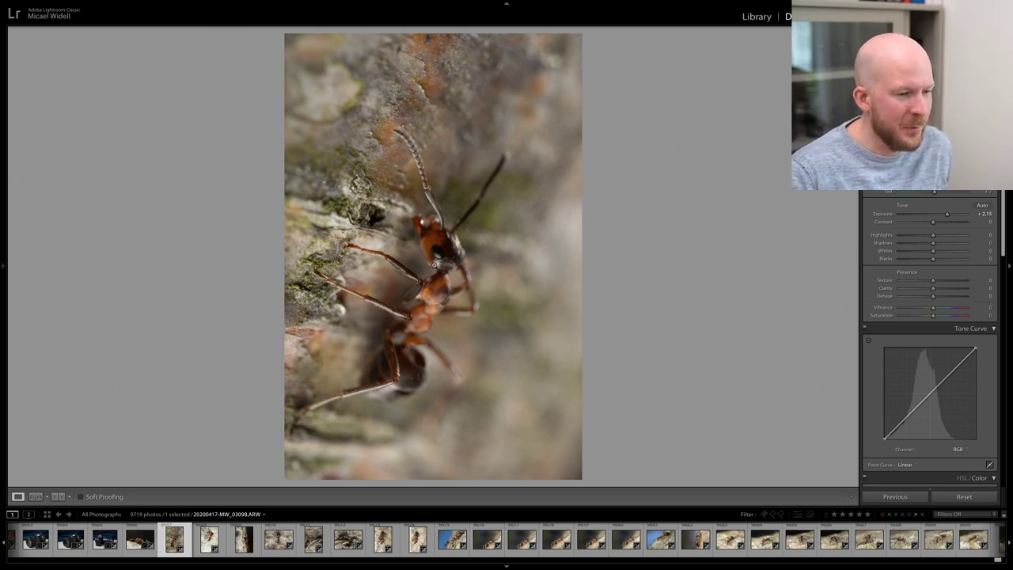
- Check 03098's focus, then rotate it counter-clockwise into landscape
left_click(435, 265)
left_click(427, 296)
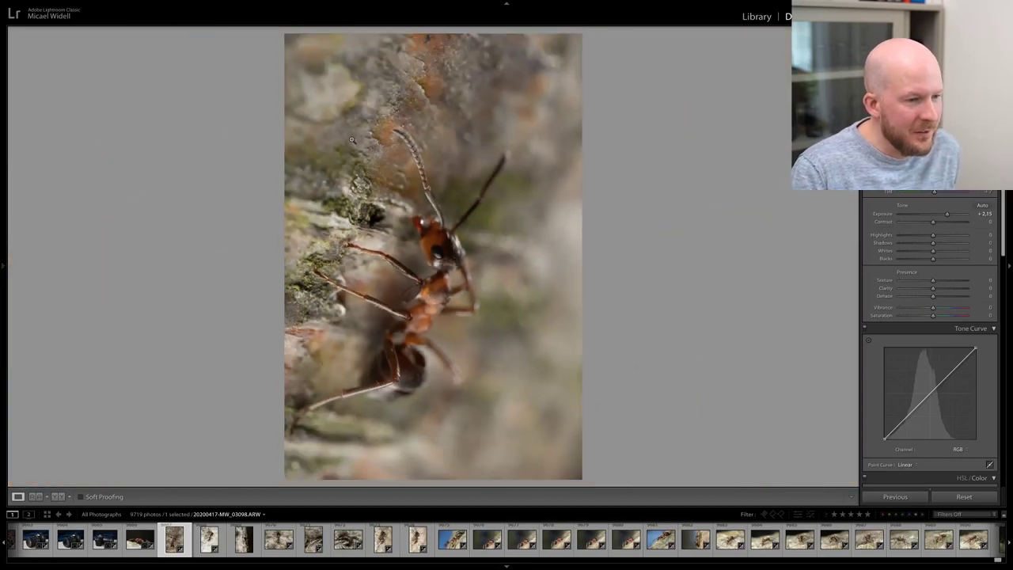
left_click(157, 5)
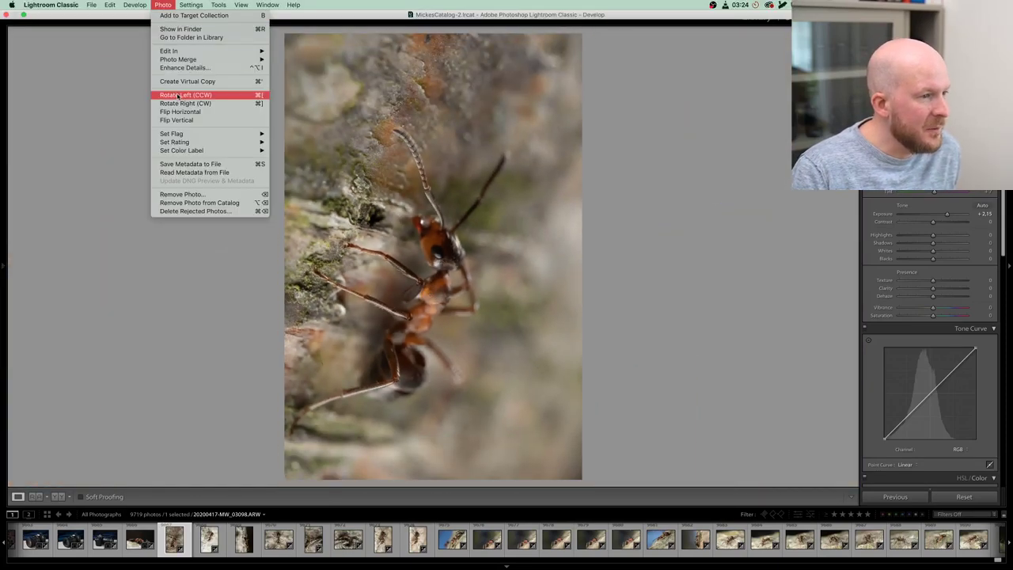
left_click(180, 93)
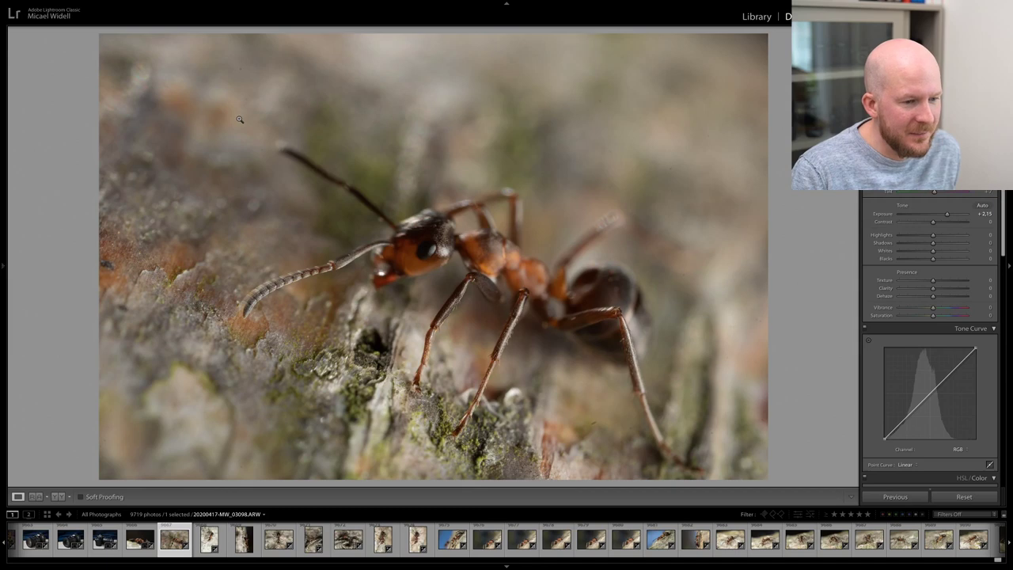
- Lift Shadows to +43, zoom-check the ant, and advance to photo 03107
left_click_drag(933, 243, 947, 247)
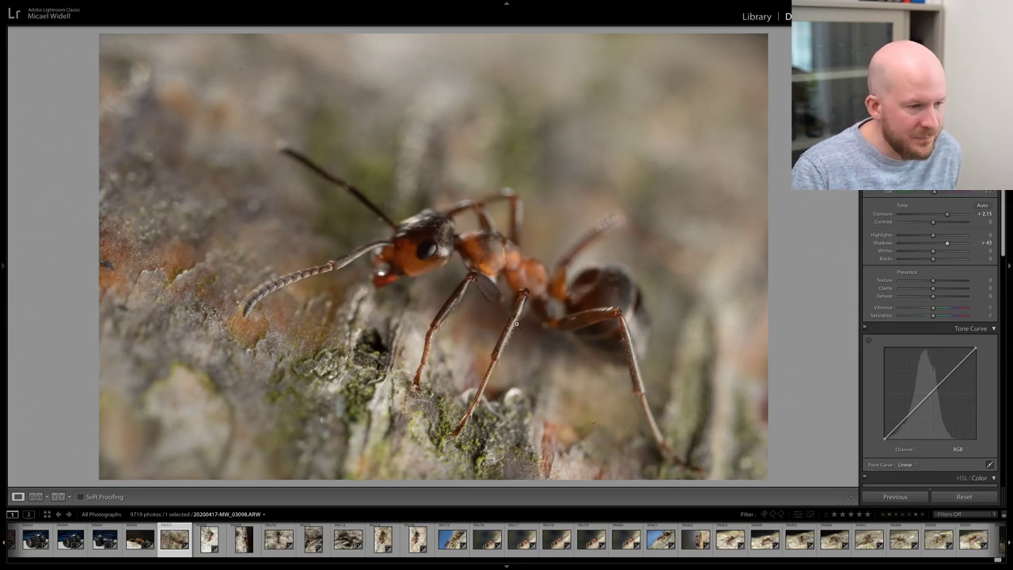
left_click(450, 276)
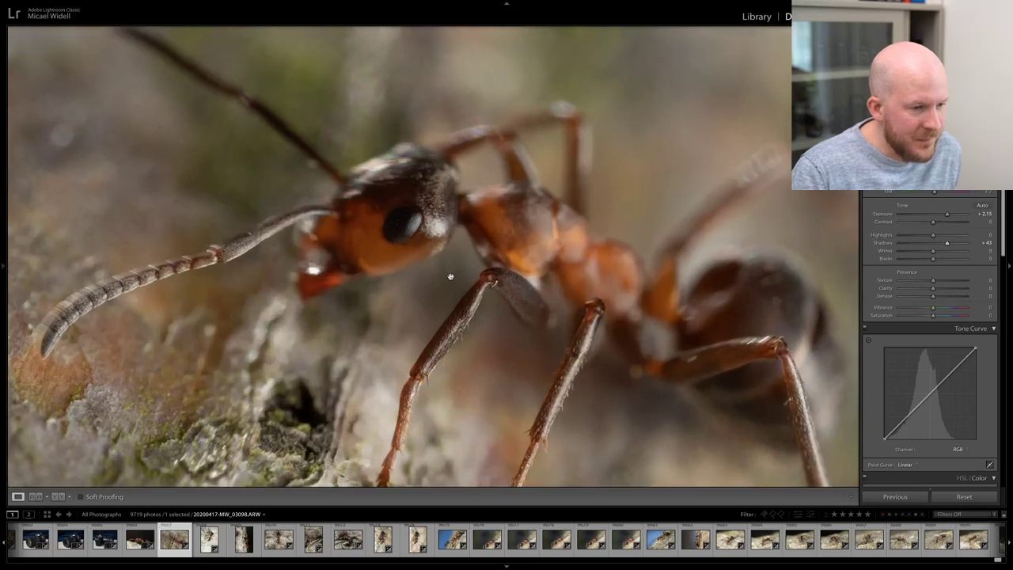
left_click(450, 276)
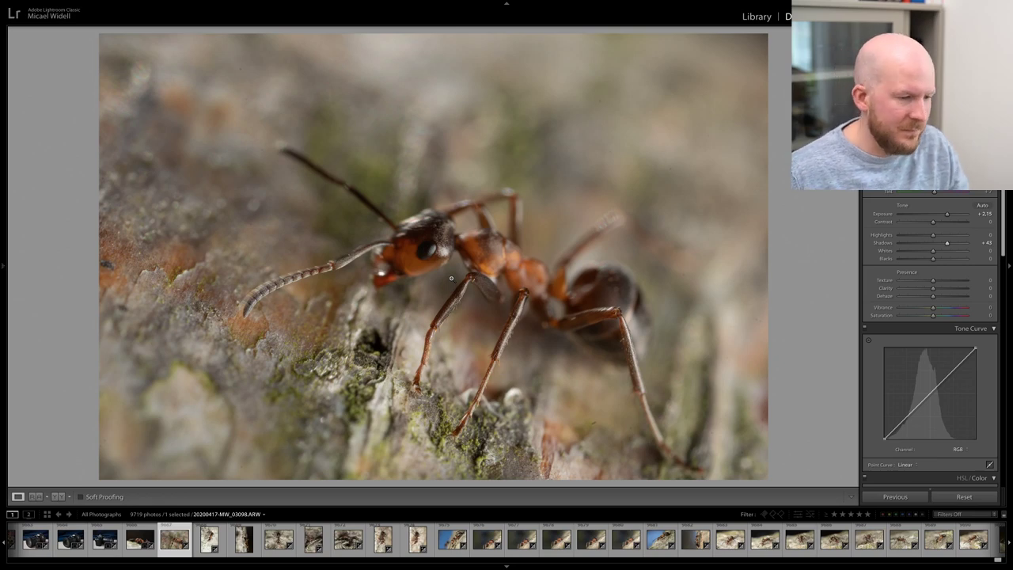
key("Right")
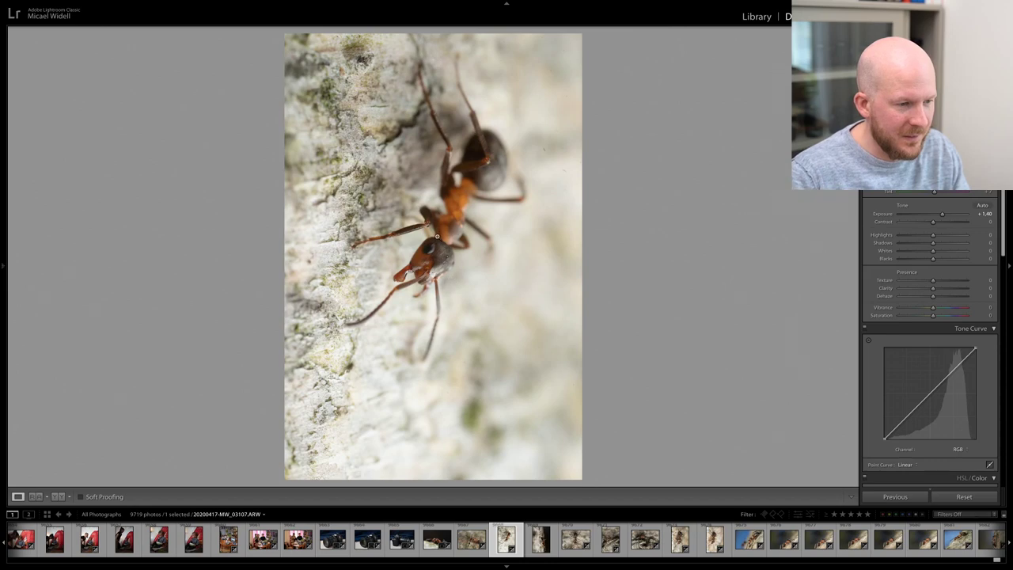
- Rotate 03107 clockwise into landscape, zoom-check its sharpness, and advance to 03108
left_click(437, 239)
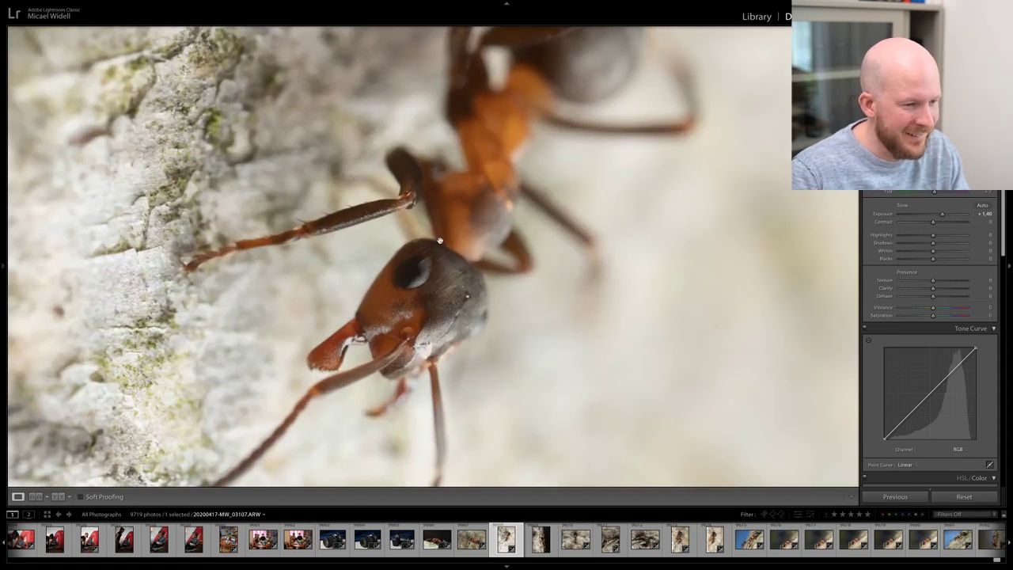
left_click(441, 240)
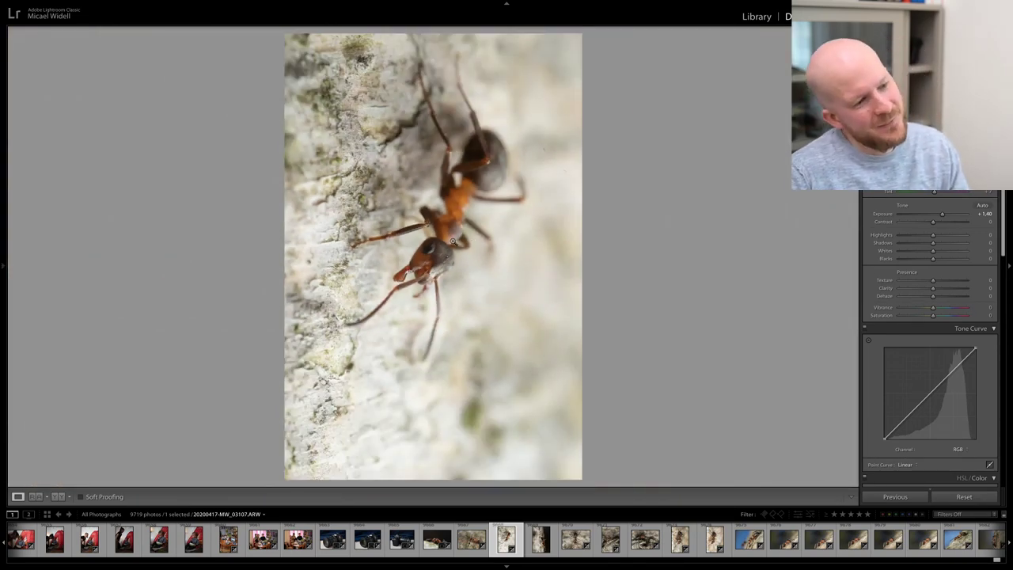
left_click(163, 5)
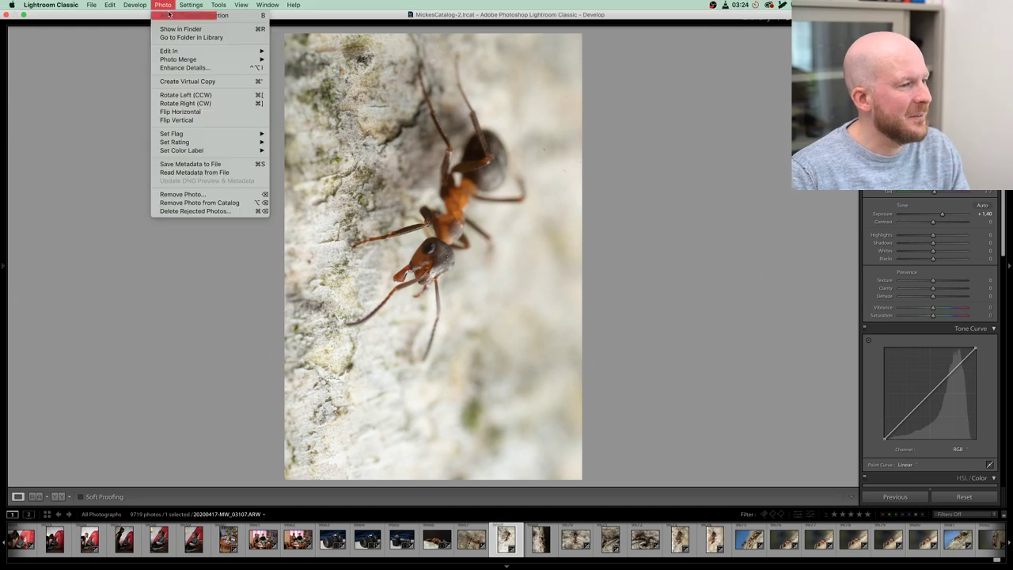
left_click(177, 93)
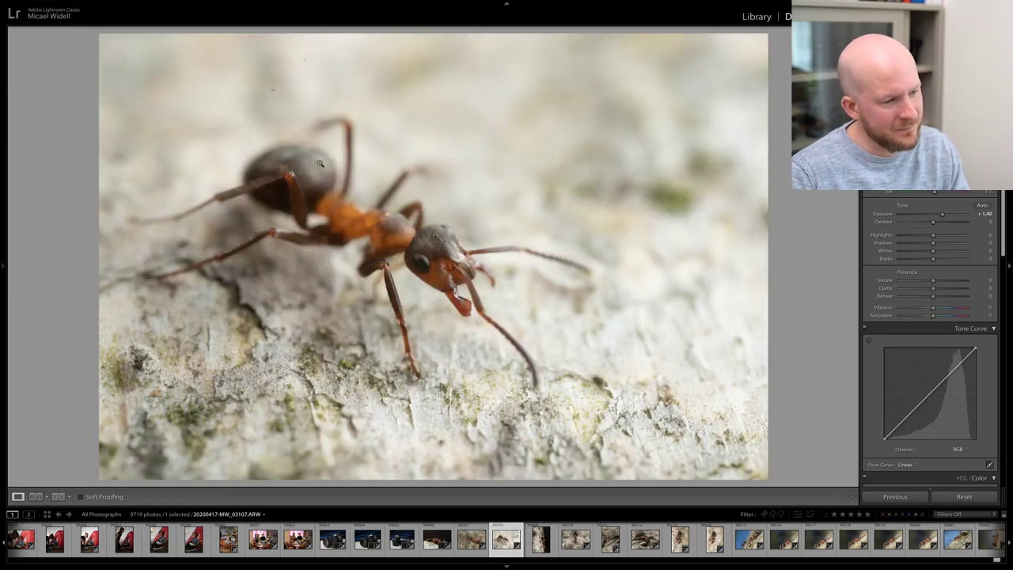
left_click(320, 163)
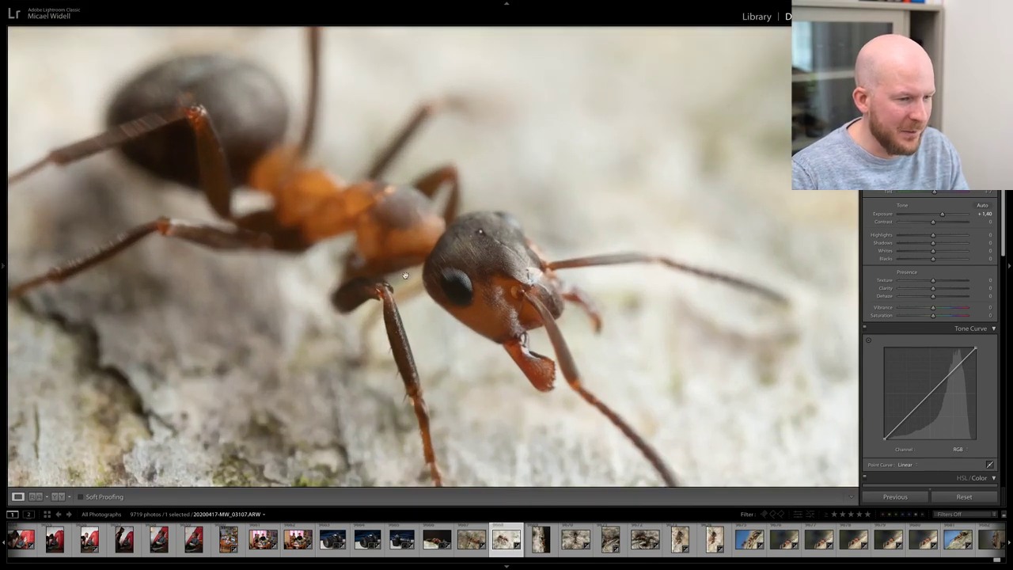
left_click(462, 292)
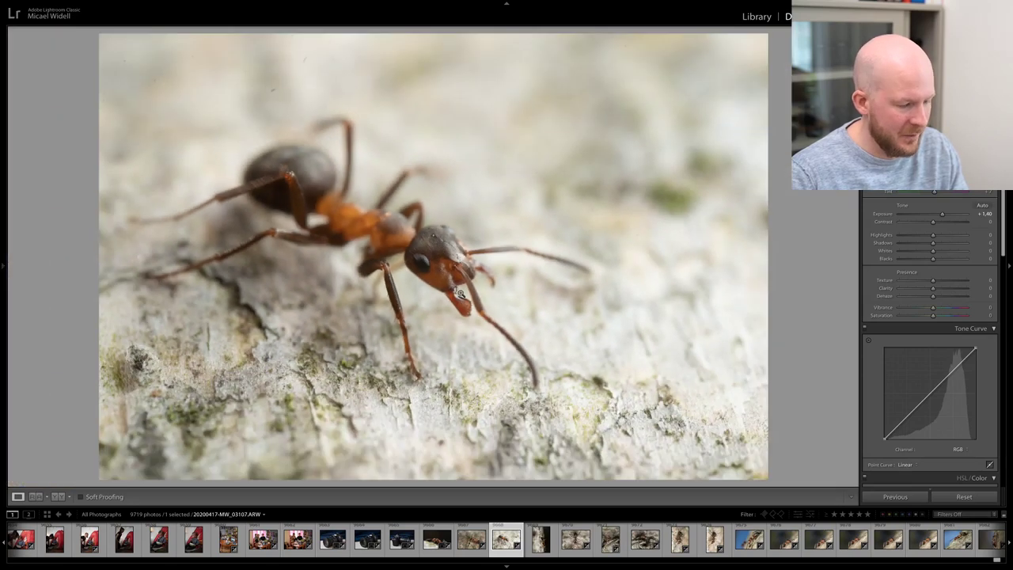
key("Right")
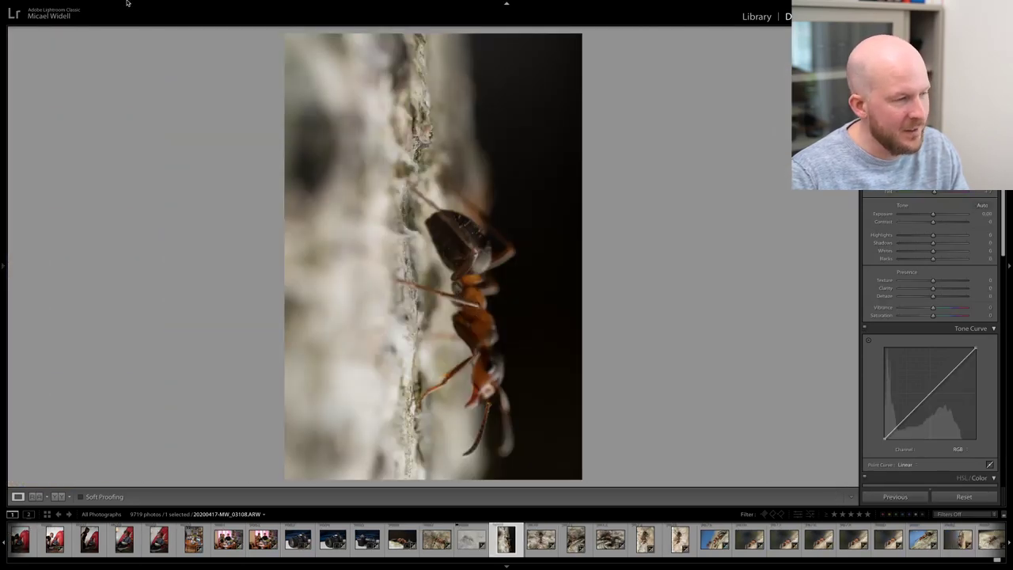
- Rotate 03108 to landscape, crop tighter around the ant, then flag it as rejected
left_click(164, 5)
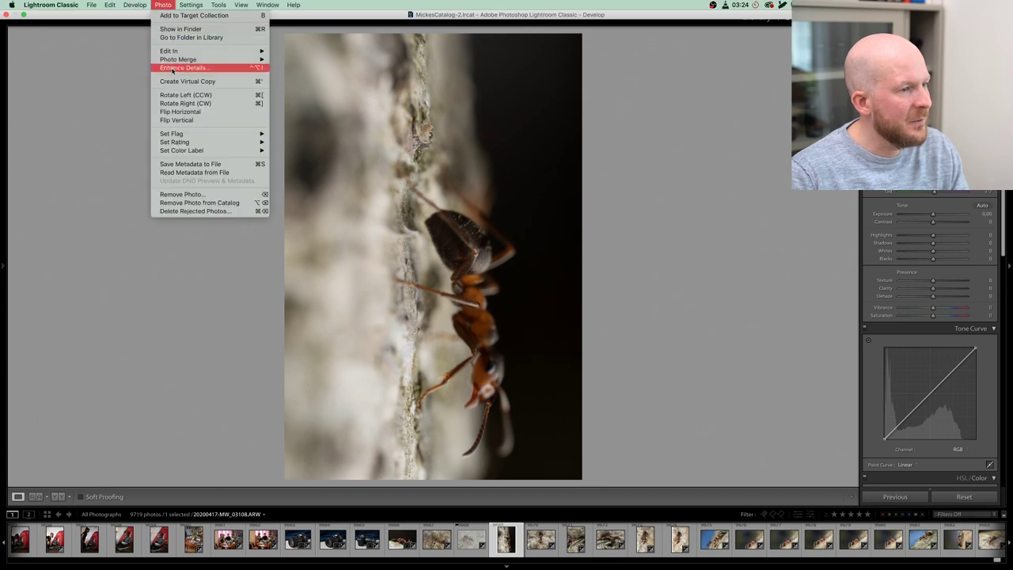
left_click(193, 114)
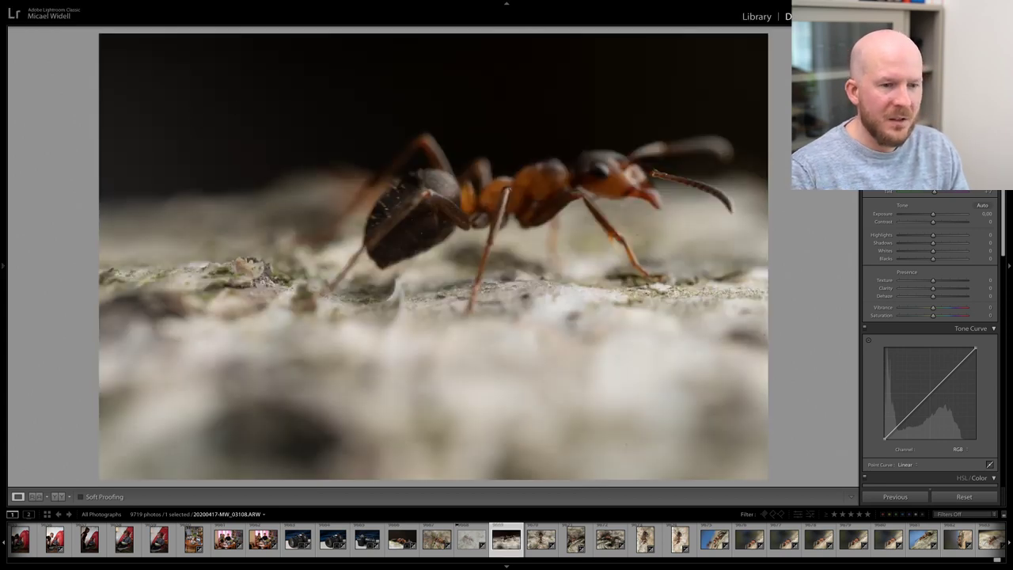
key("r")
left_click_drag(98, 480, 194, 412)
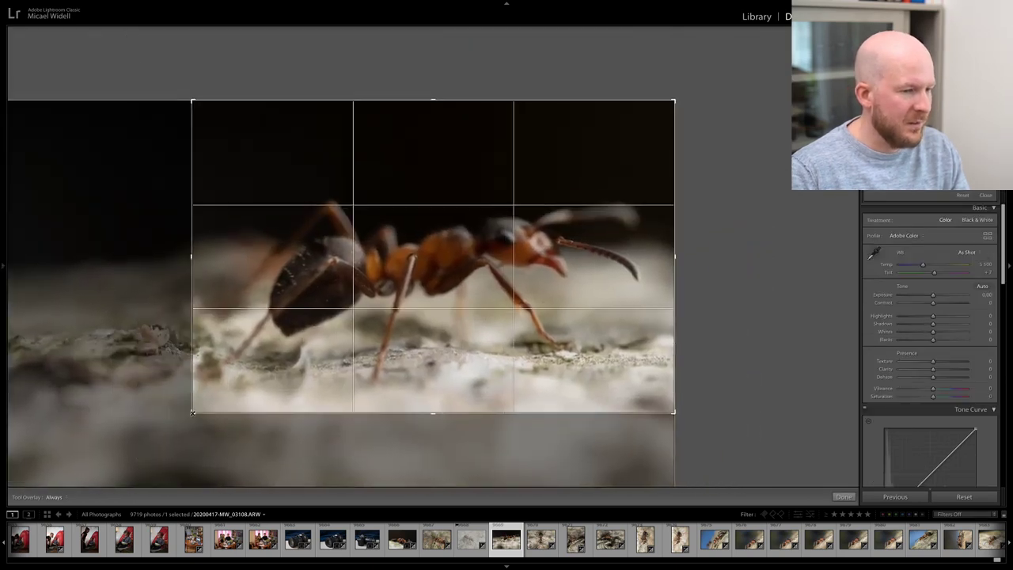
left_click(843, 496)
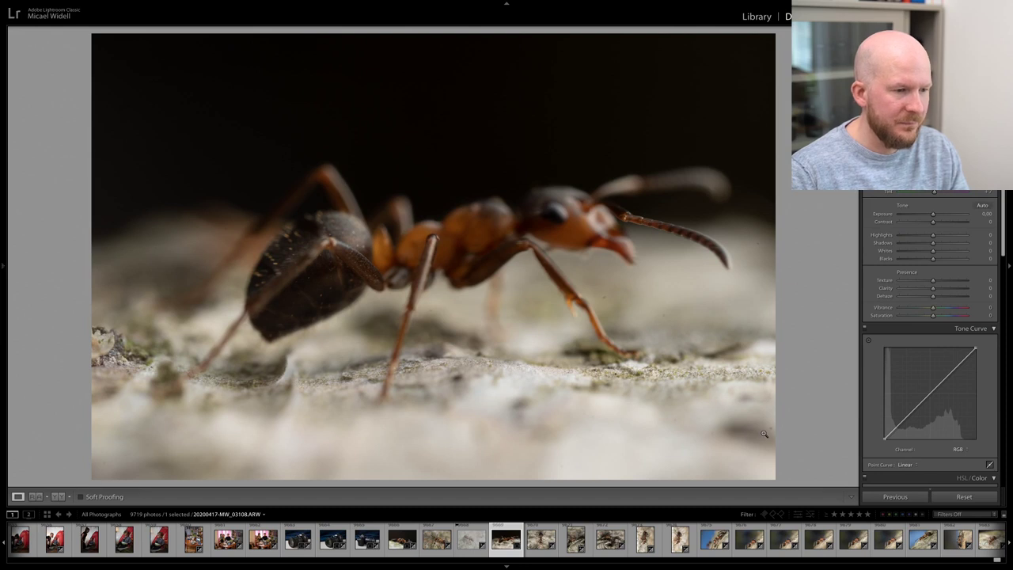
left_click(667, 224)
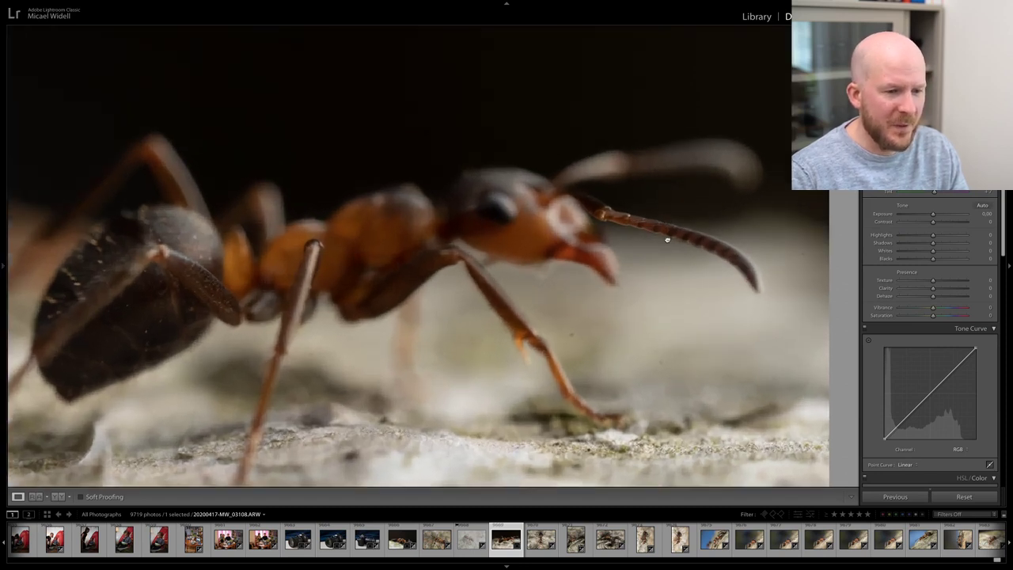
left_click(668, 240)
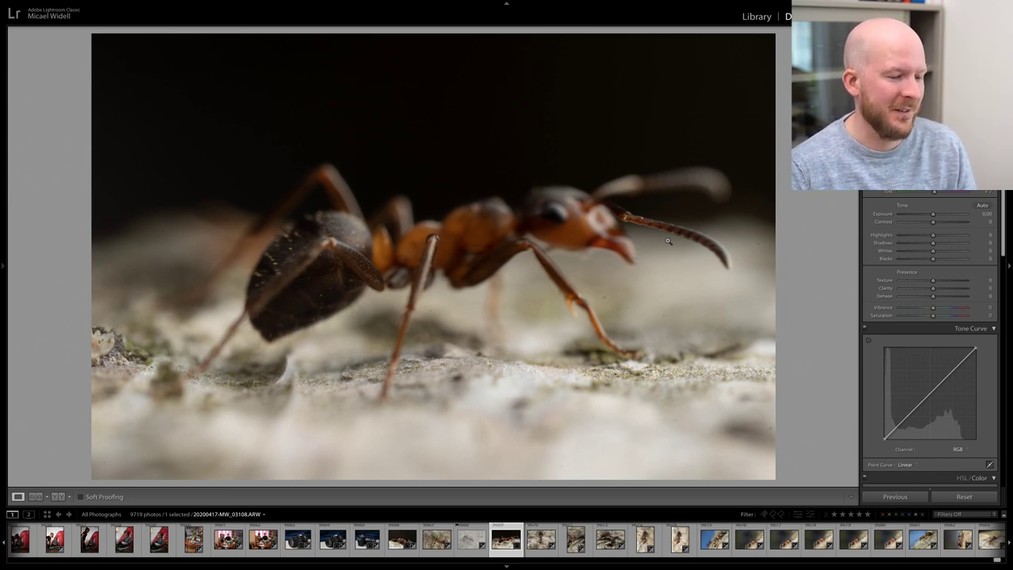
key("x")
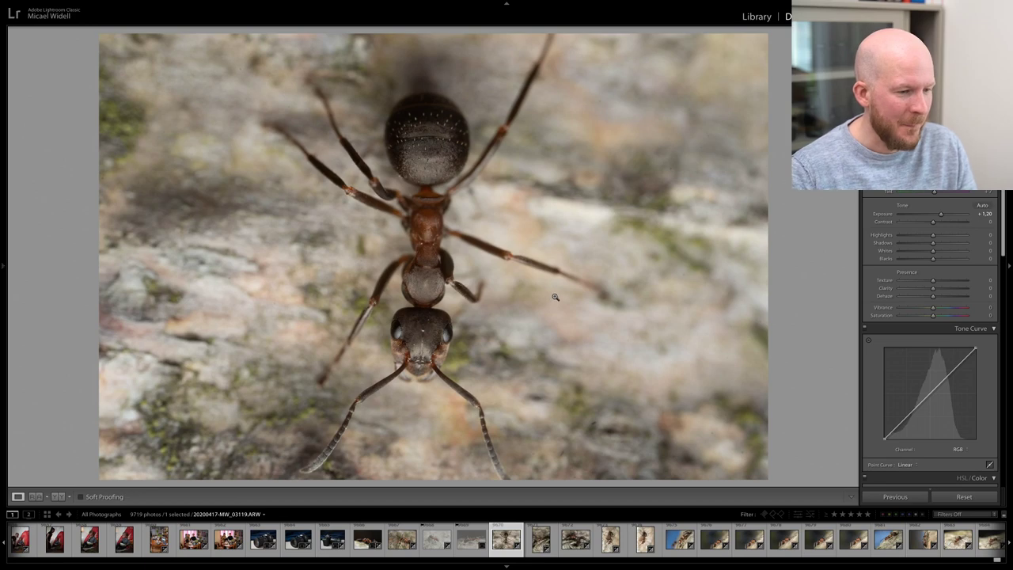
- Crop the top-down ant photo to a narrow portrait frame from both sides
left_click(423, 327)
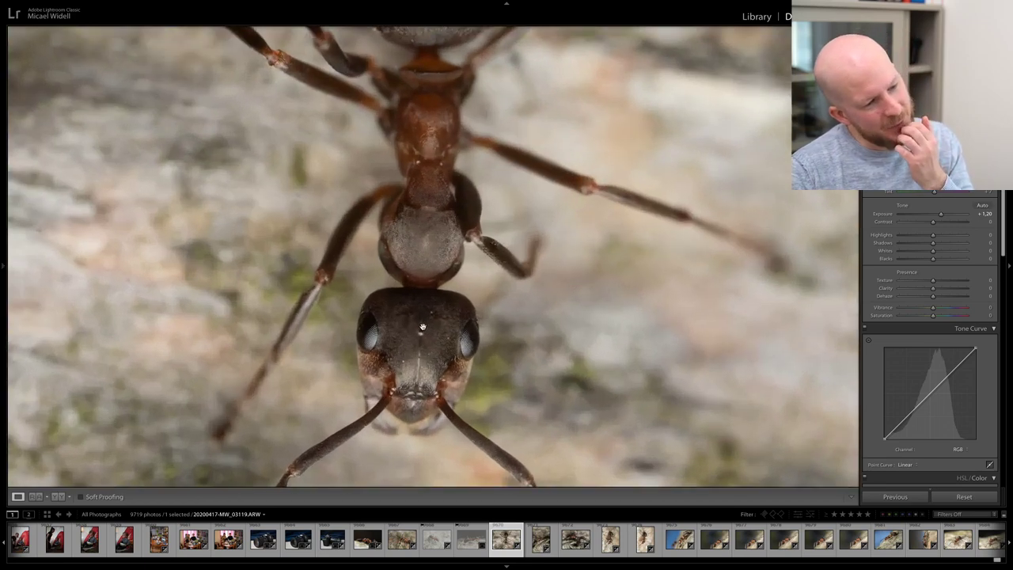
left_click(423, 327)
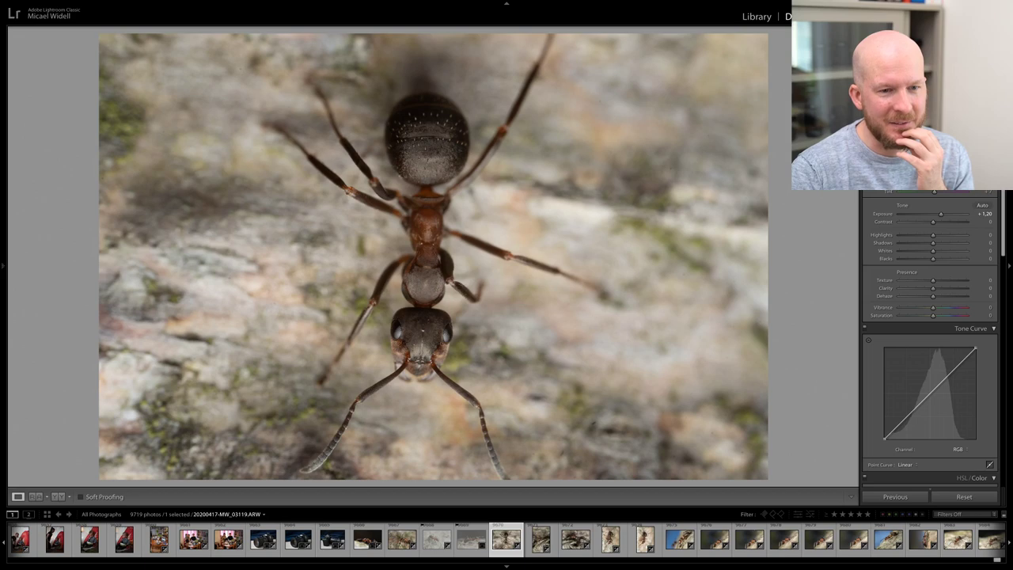
key("r")
left_click_drag(766, 278, 737, 259)
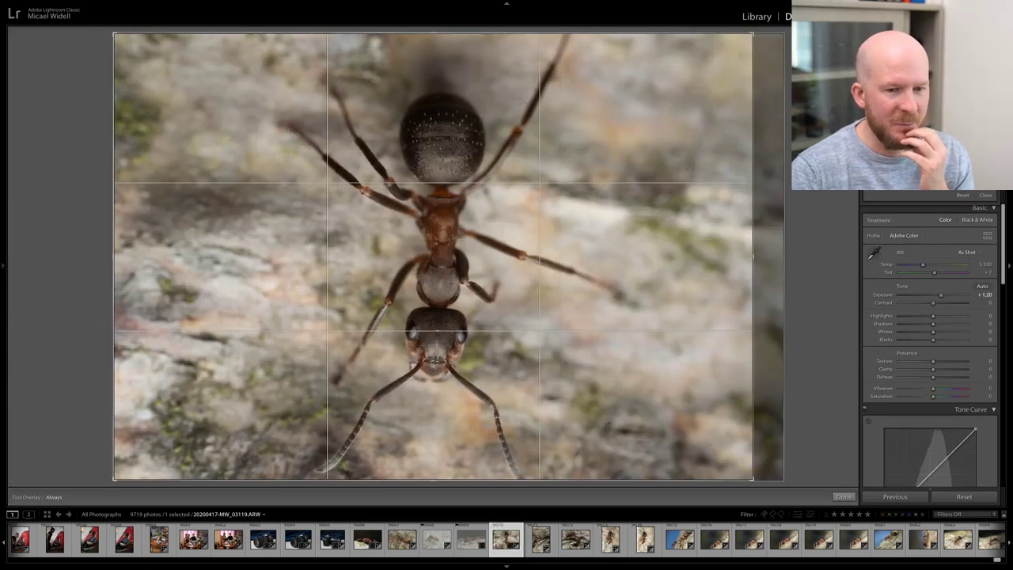
key("Return")
key("r")
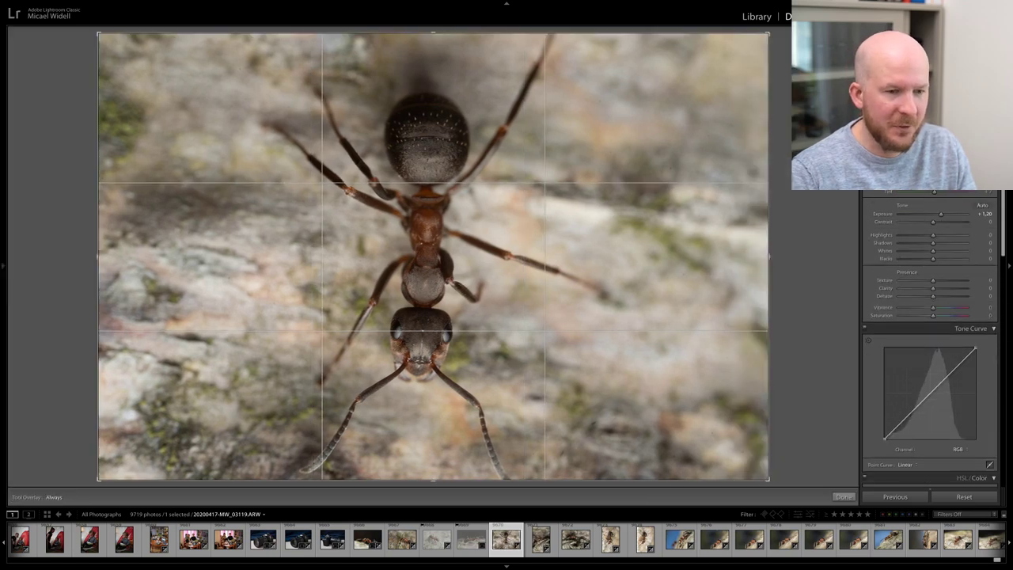
left_click_drag(767, 256, 641, 267)
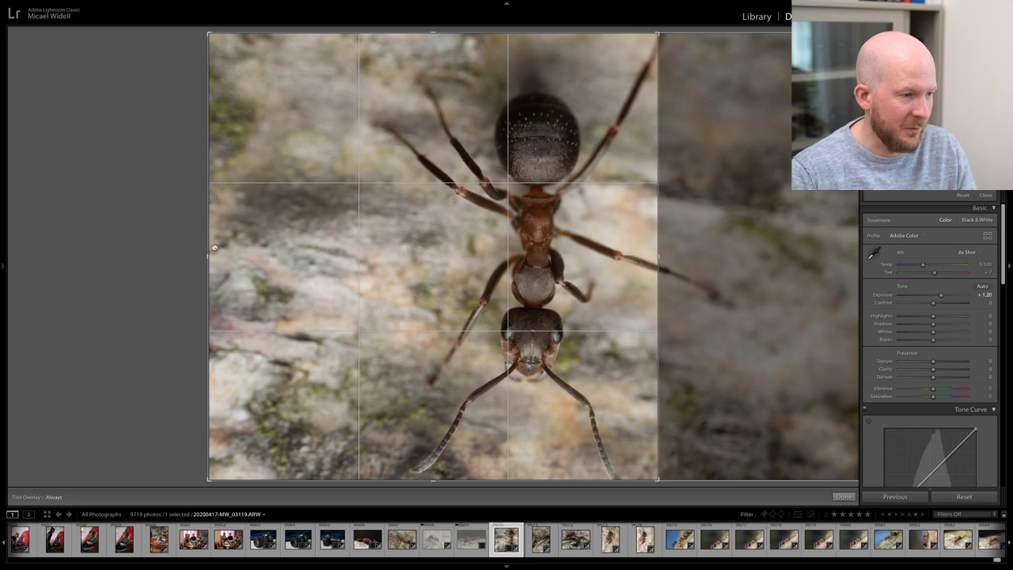
left_click_drag(210, 255, 302, 256)
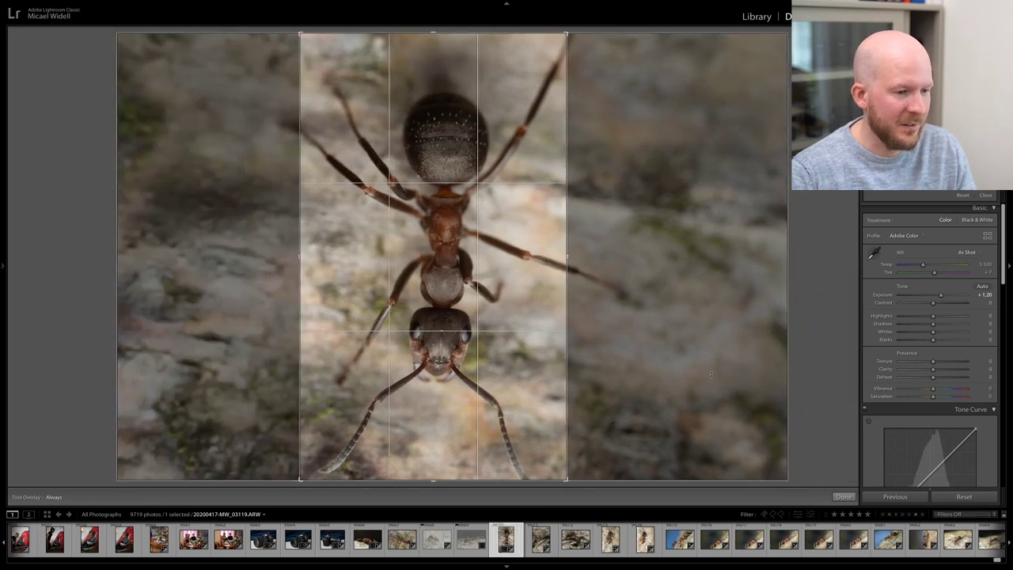
left_click(844, 496)
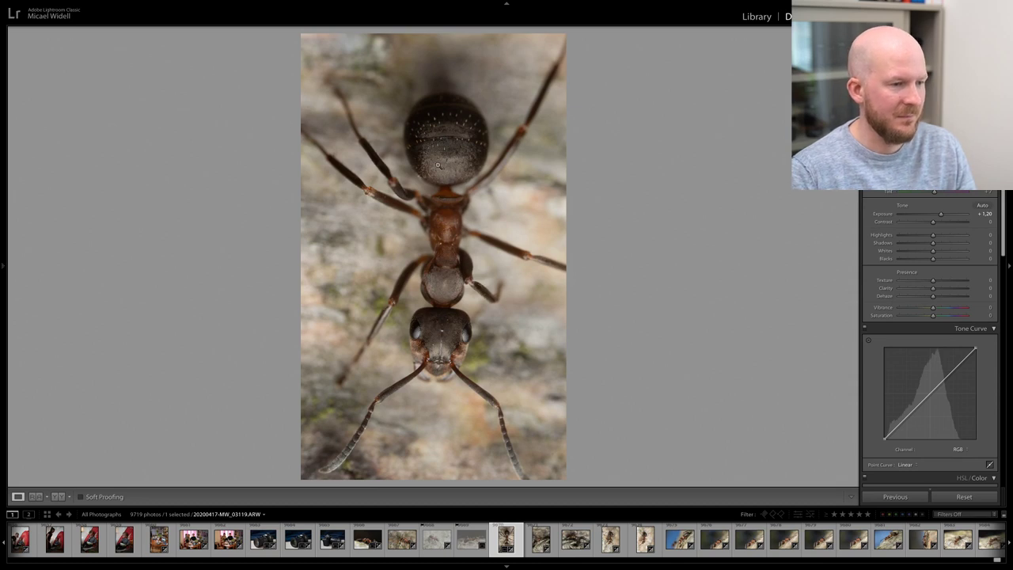
left_click(451, 165)
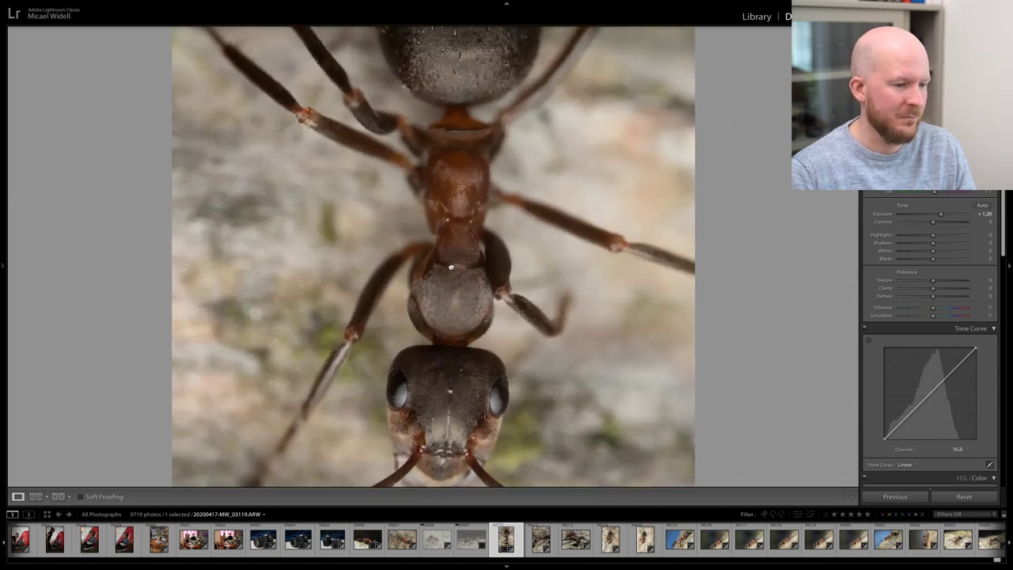
left_click(494, 244)
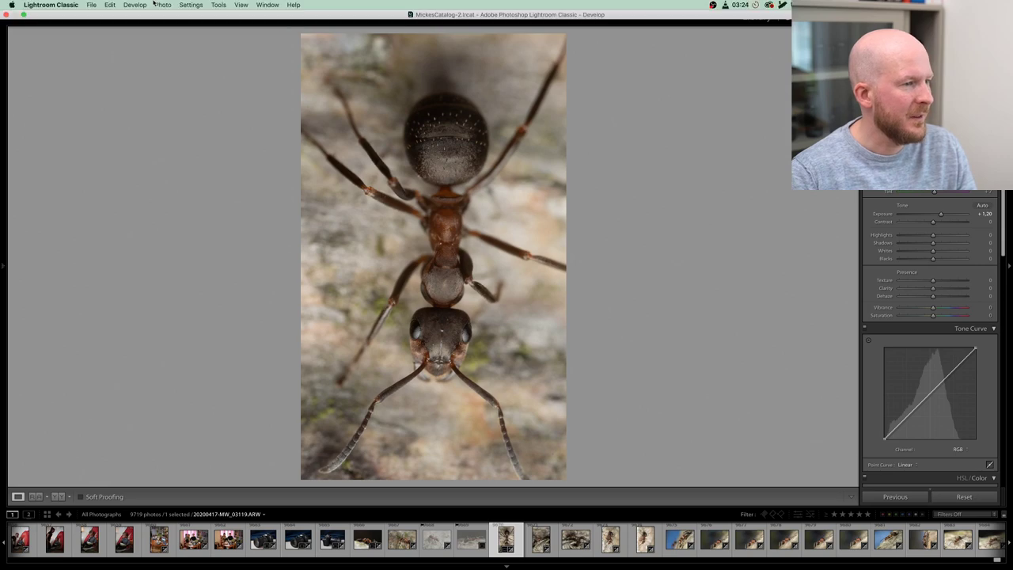
- Rotate the photo counter-clockwise twice so the ant's head points up
left_click(160, 4)
left_click(185, 94)
left_click(161, 4)
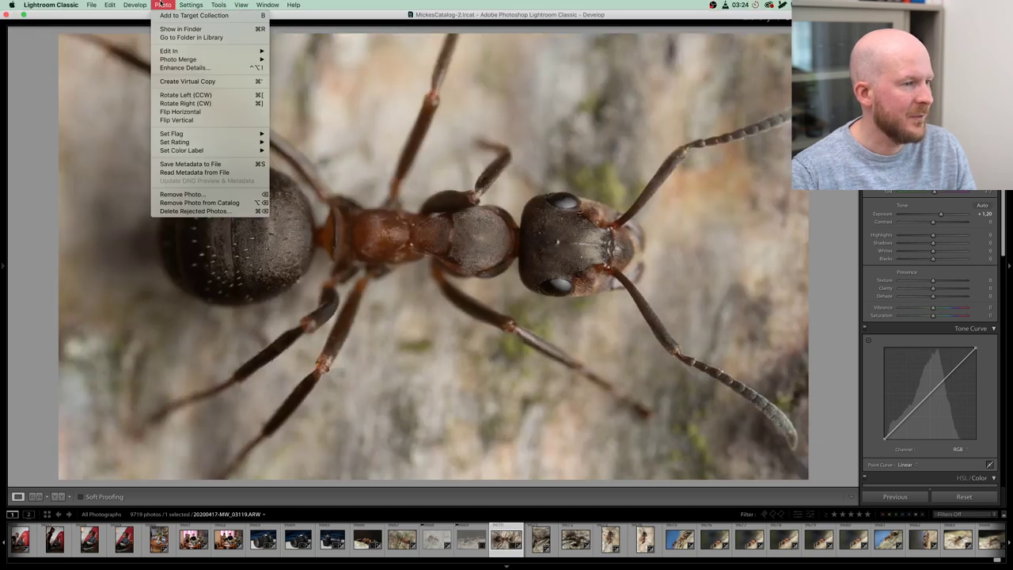
left_click(184, 95)
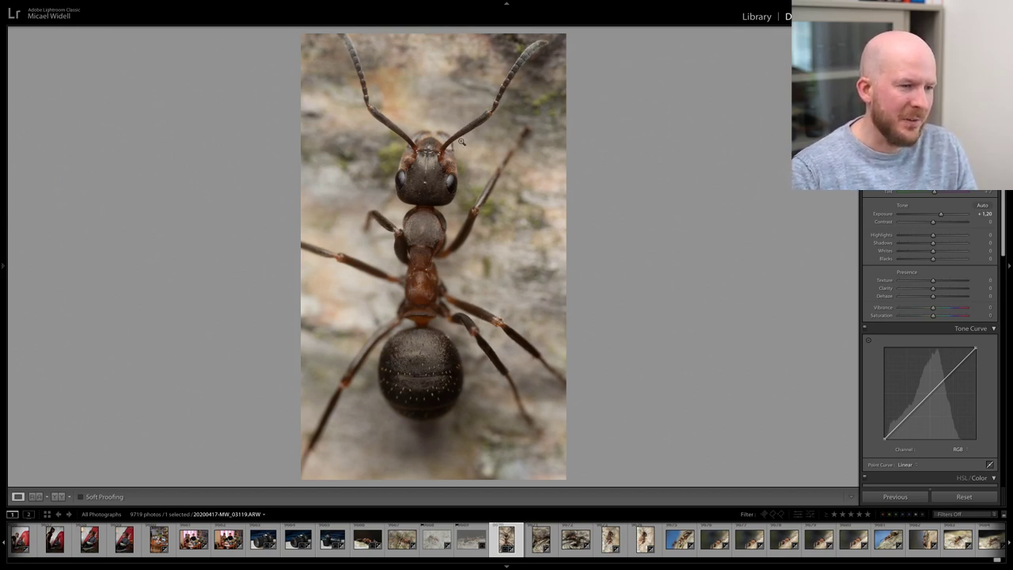
- Re-crop top and bottom and reposition the ant within the frame
key("r")
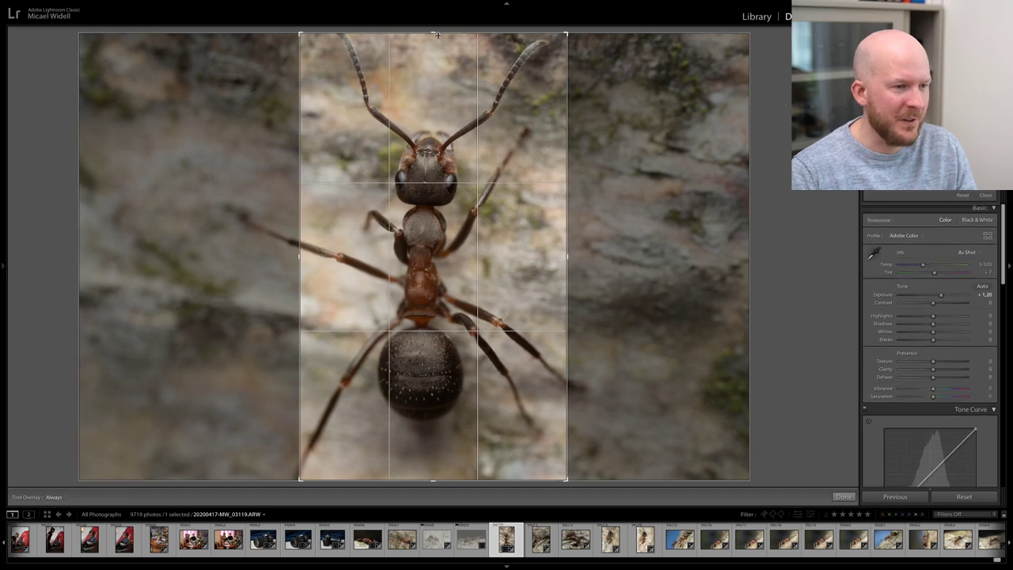
left_click_drag(437, 35, 436, 50)
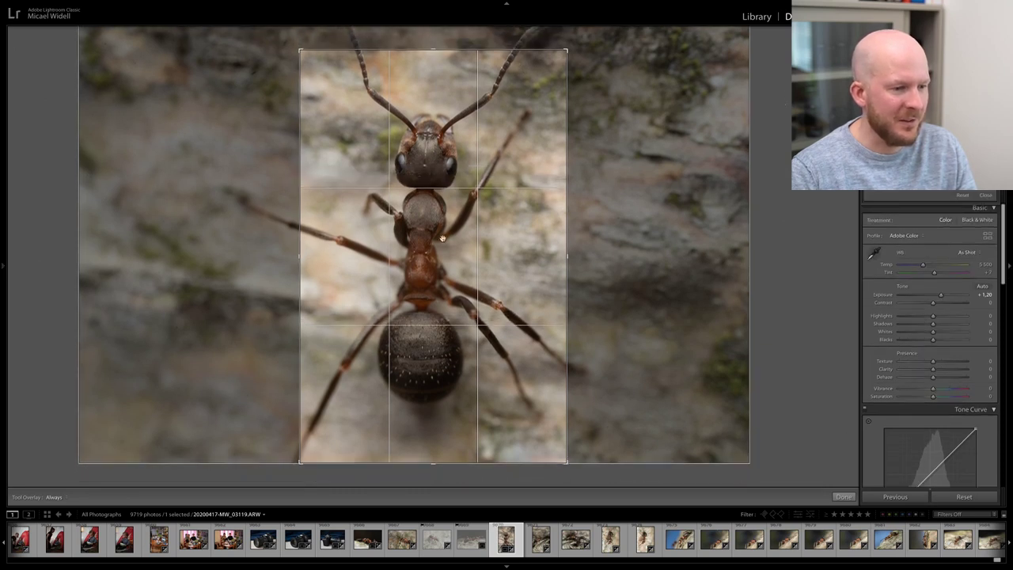
left_click_drag(437, 463, 445, 450)
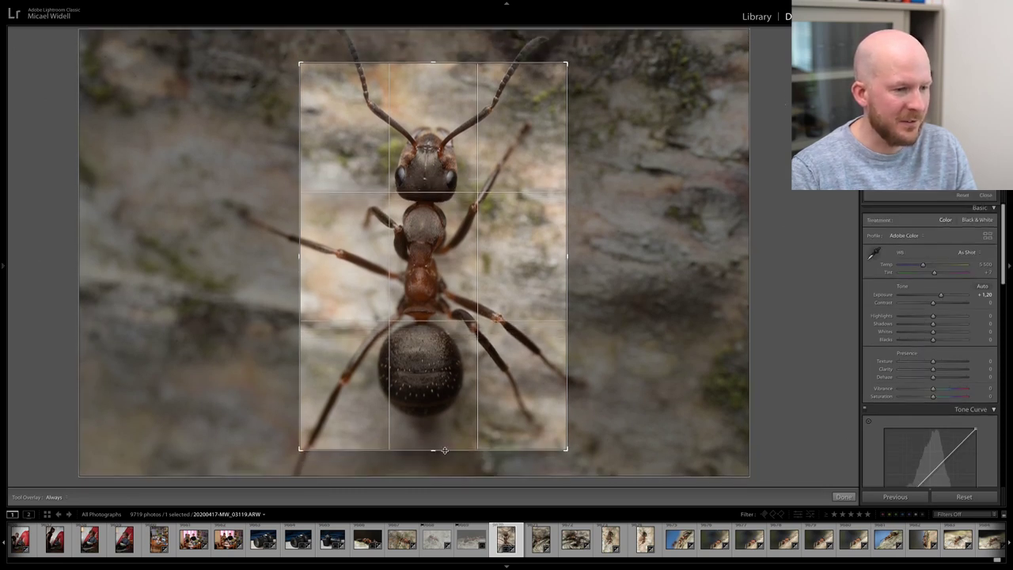
left_click(844, 496)
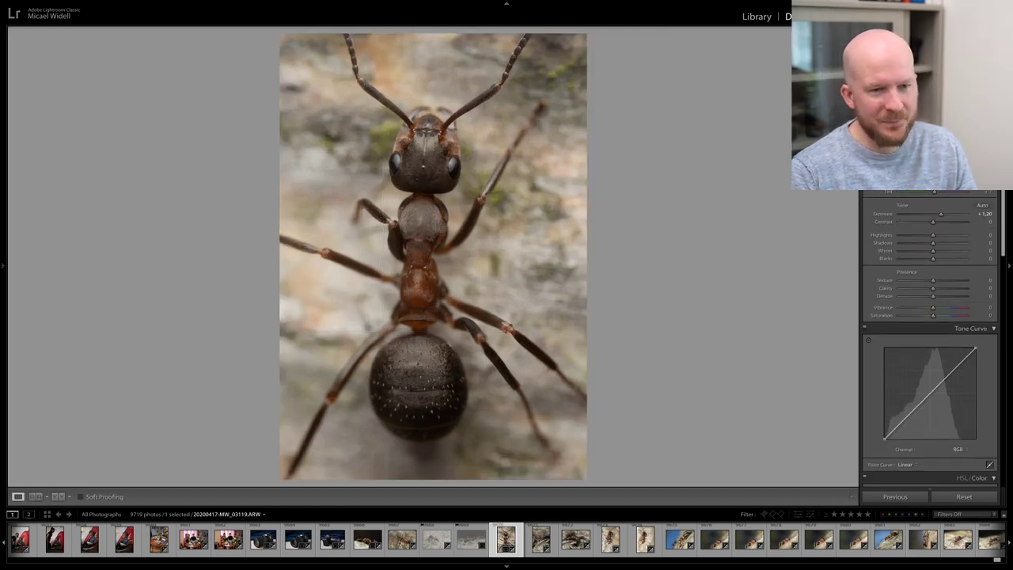
key("r")
left_click_drag(464, 232, 475, 237)
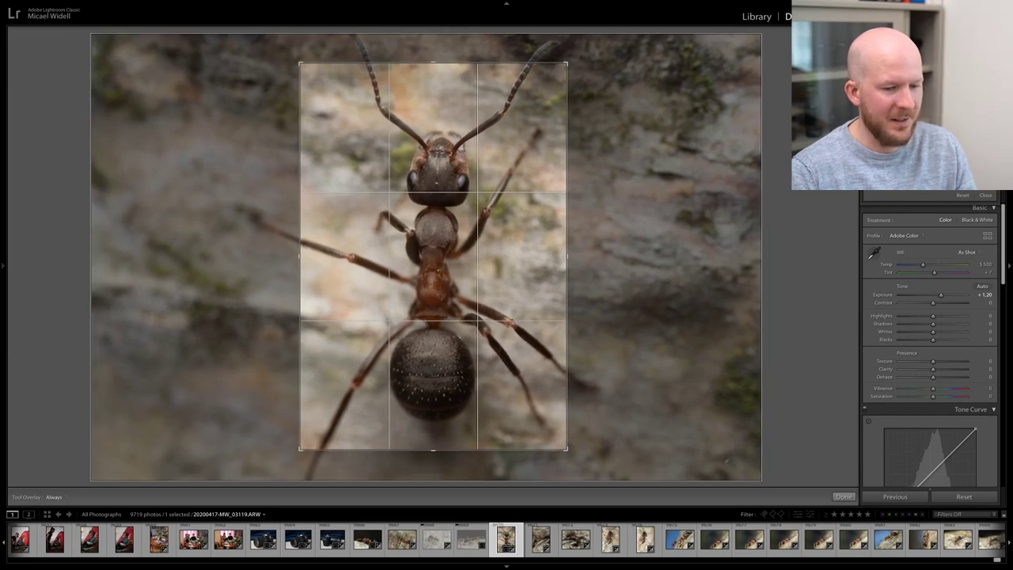
left_click_drag(431, 281, 432, 292)
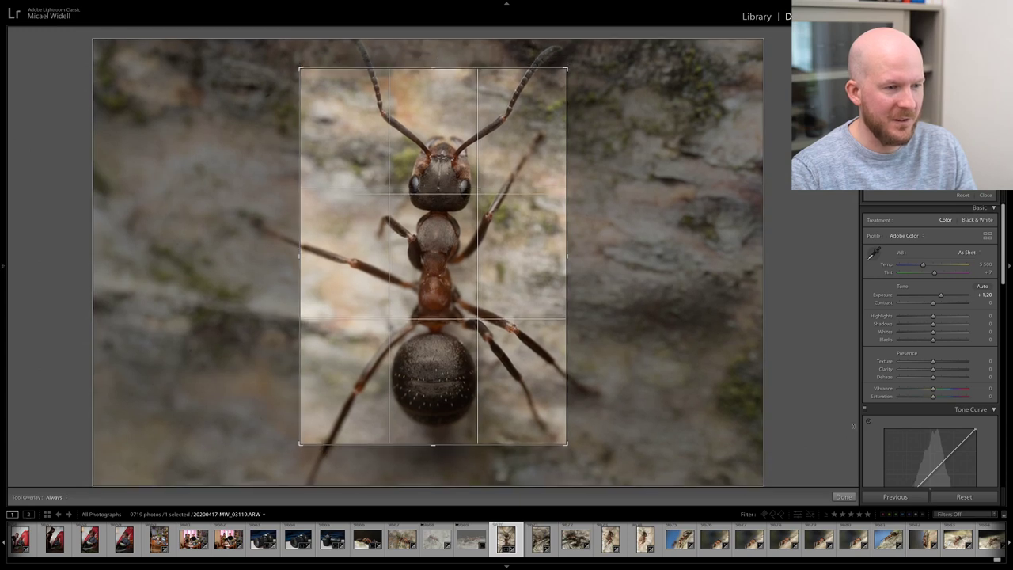
left_click(844, 496)
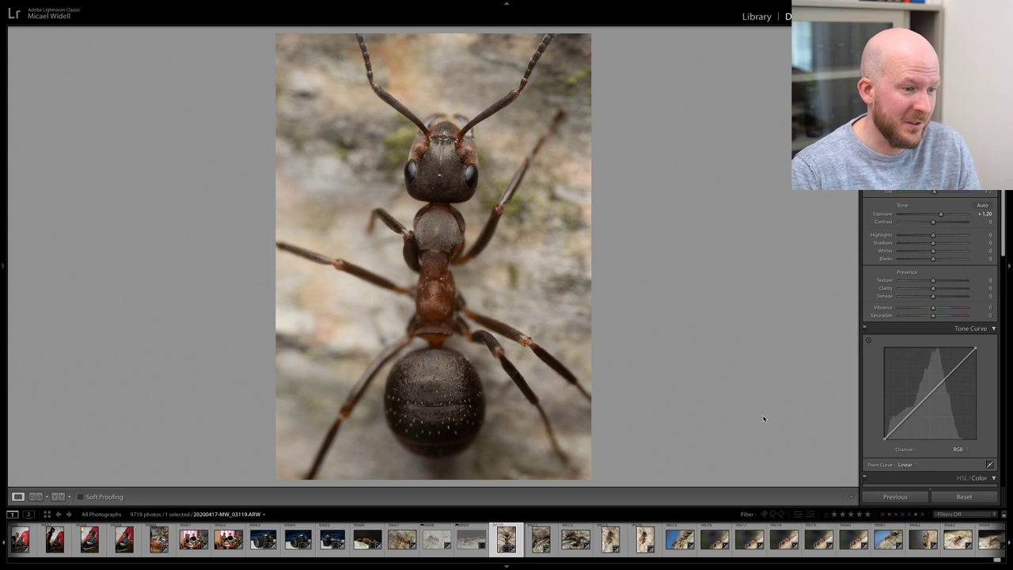
- Set Shadows +48 and Blacks -24, try white-balance samples but undo them, then advance
left_click_drag(933, 242, 948, 243)
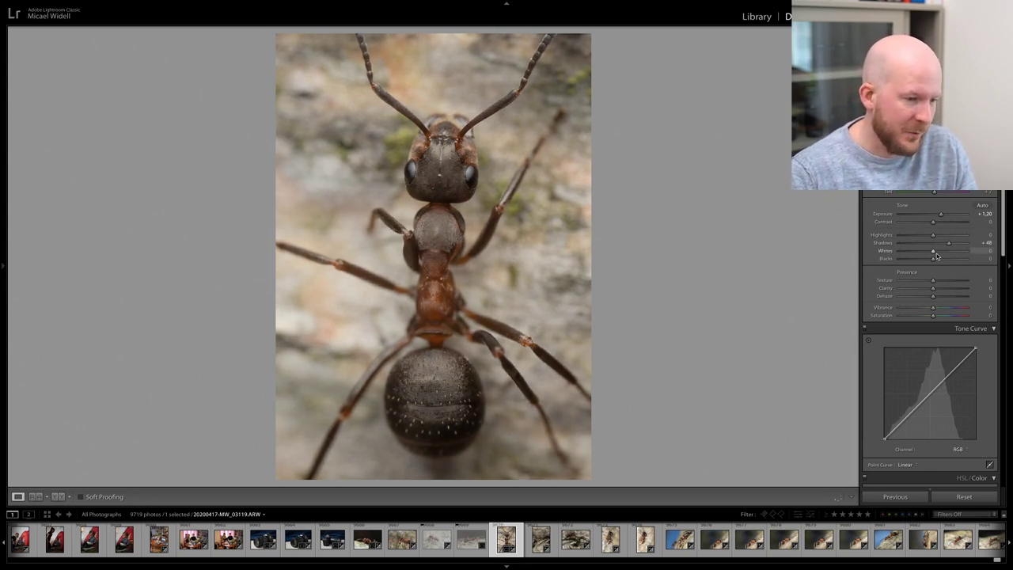
left_click_drag(940, 261, 925, 262)
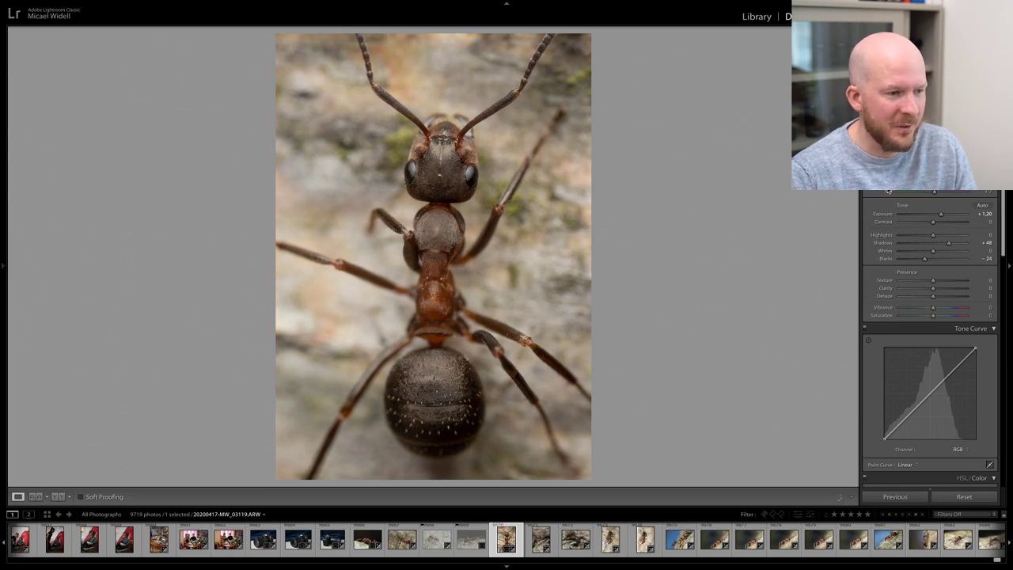
key("w")
left_click(463, 121)
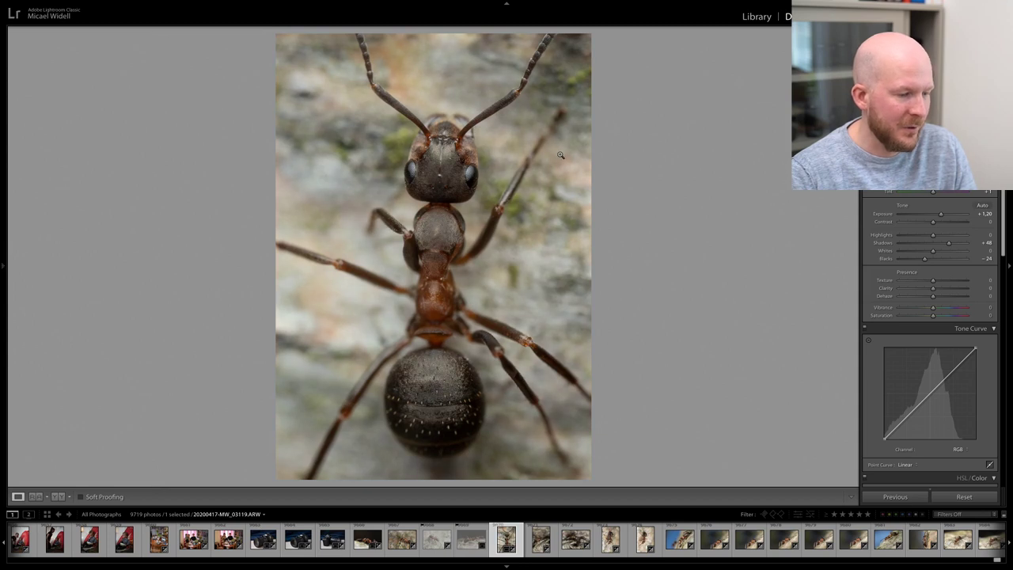
key("ctrl+z")
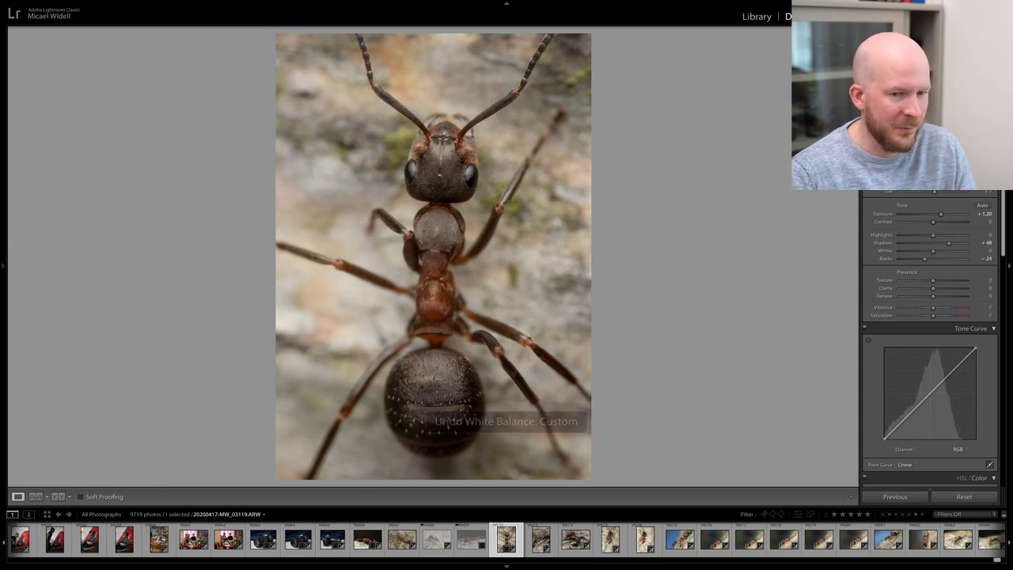
key("w")
left_click(463, 121)
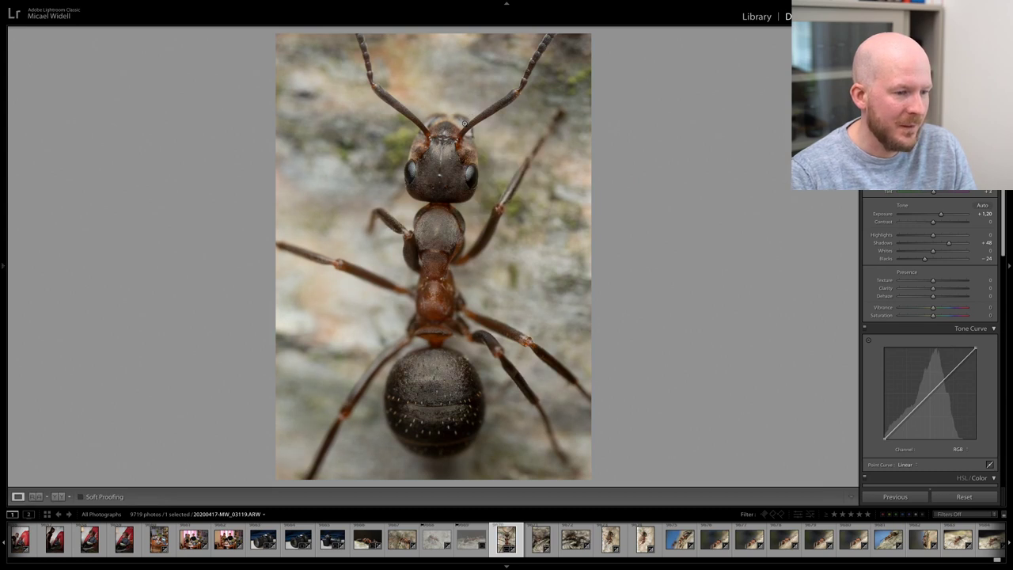
key("ctrl+z")
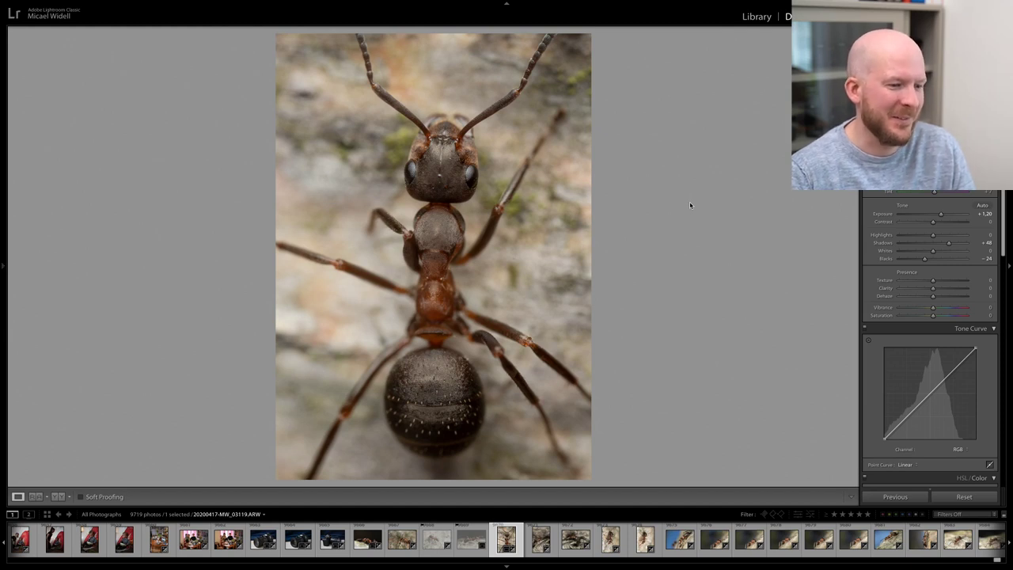
key("Right")
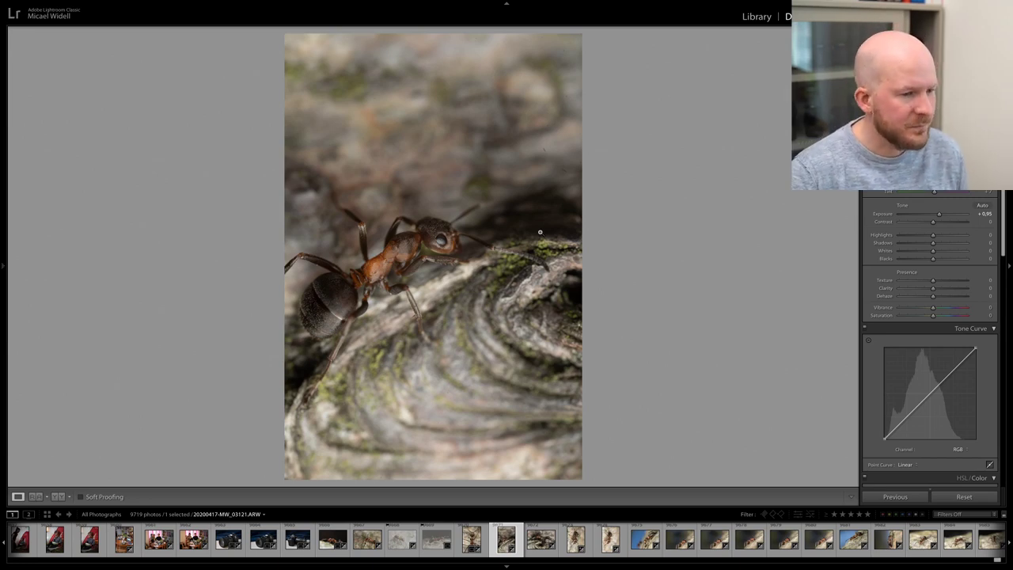
- Inspect the ant close up, try Shadows +48, then reset Shadows to 0
left_click(422, 255)
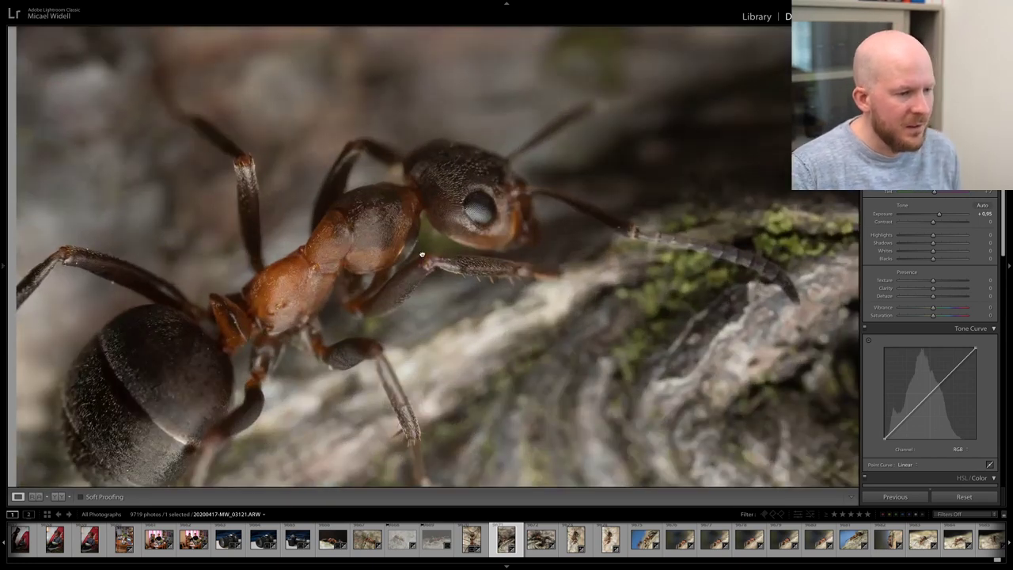
left_click(541, 241)
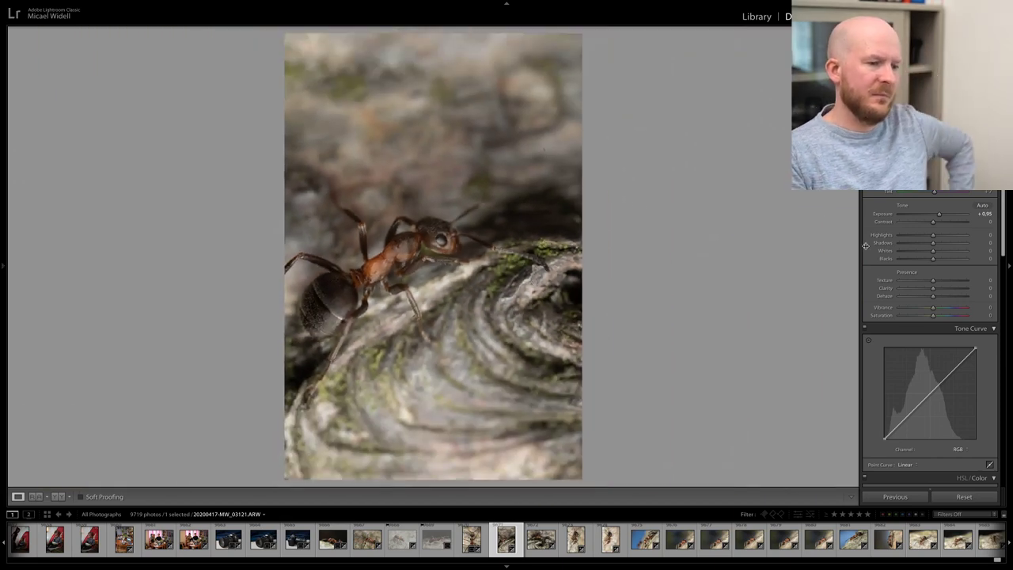
left_click_drag(933, 242, 950, 246)
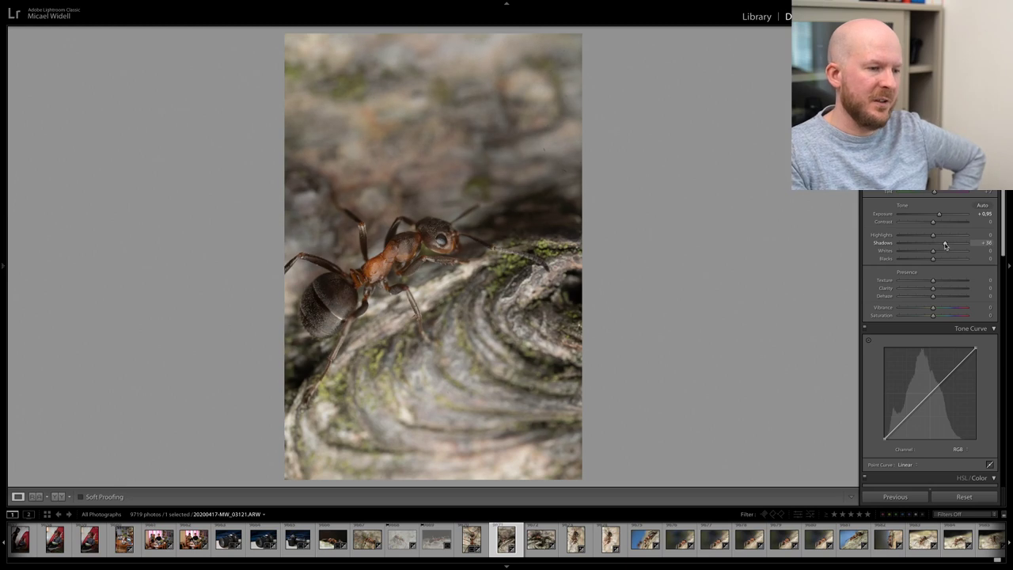
double_click(883, 242)
- Shorten the ant-on-bark photo's crop from the bottom and commit it
key("r")
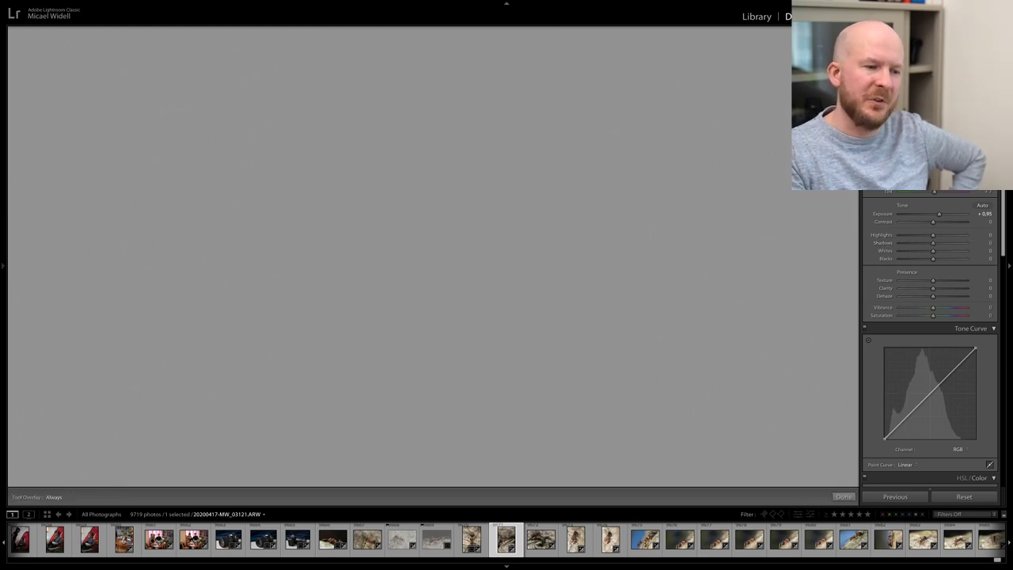
left_click_drag(583, 479, 607, 453)
key("Return")
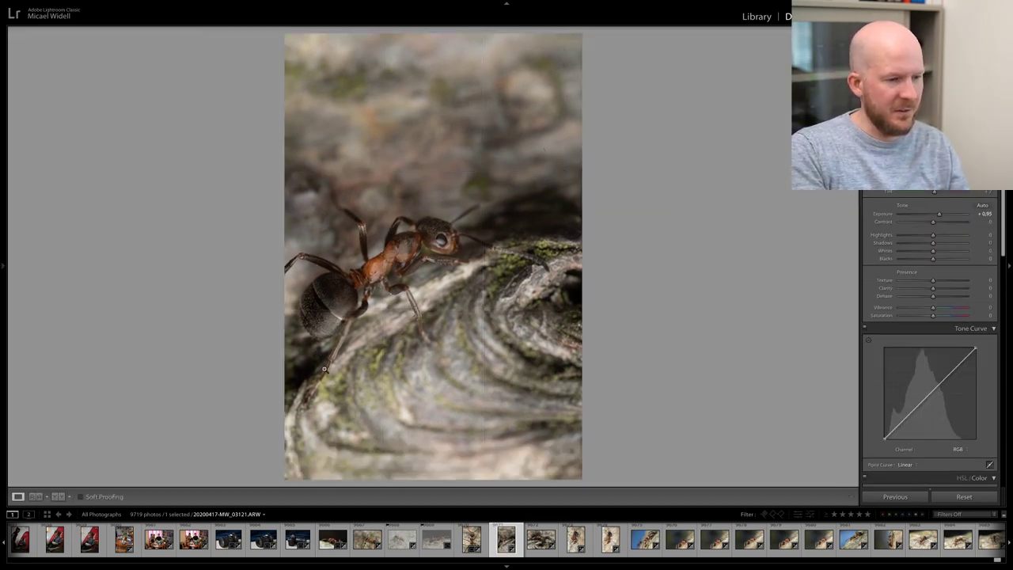
- Reject the previous photo, advance to the next, and check the ant's head up close
key("x")
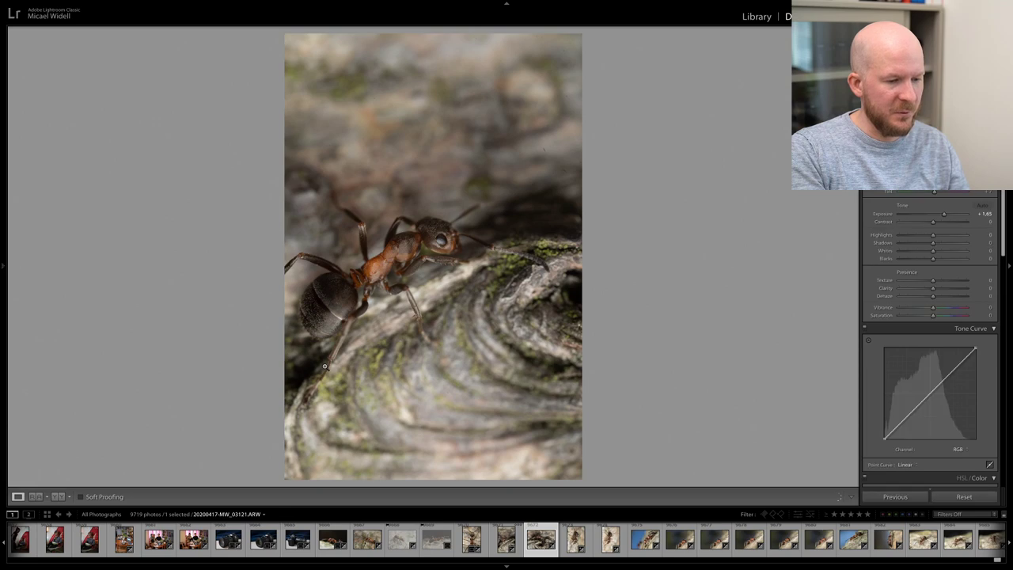
key("Right")
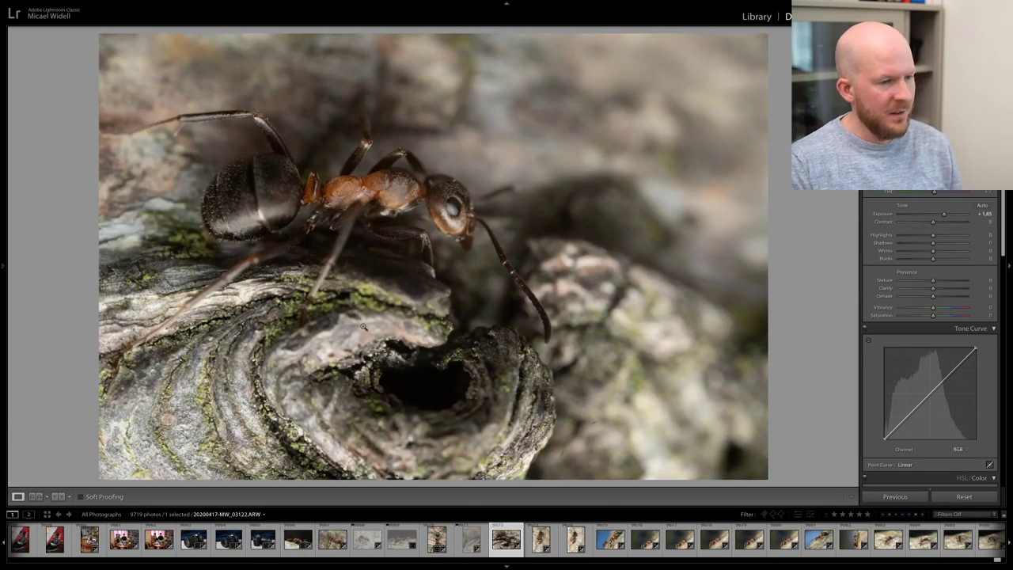
left_click_drag(439, 206, 438, 208)
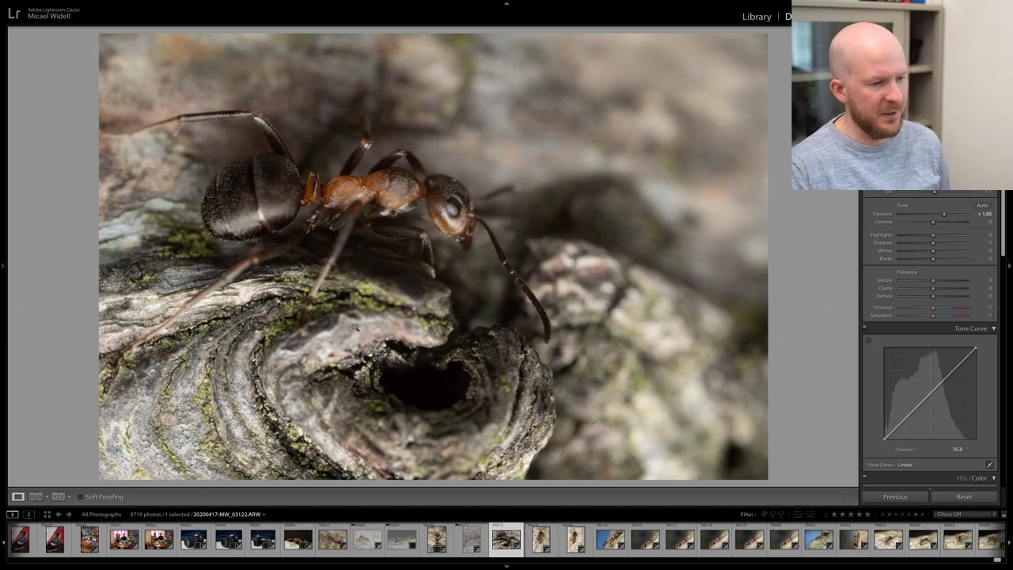
- Rotate and tighten the crop around the ant, apply it, and reject the photo
key("r")
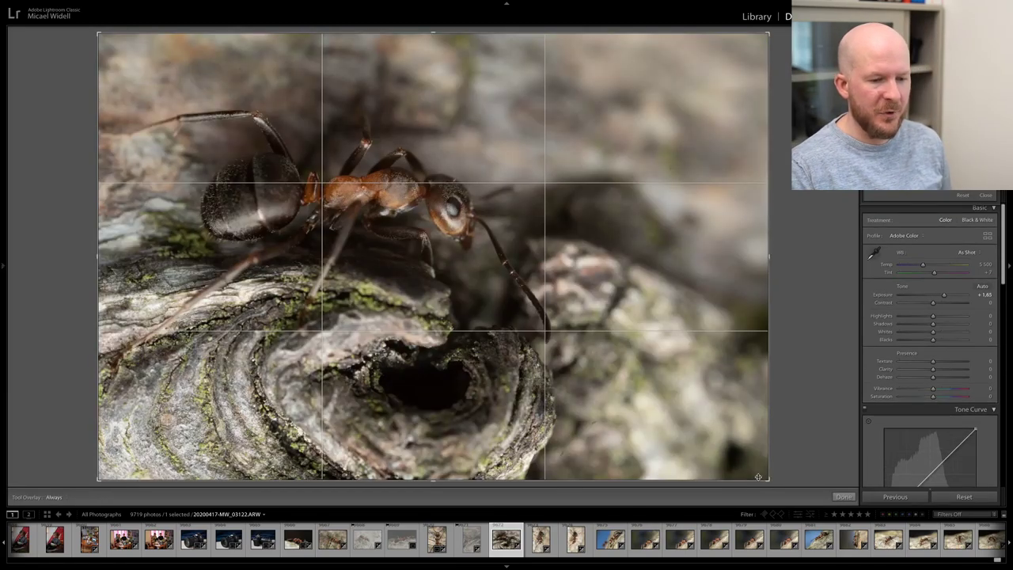
left_click_drag(767, 478, 647, 409)
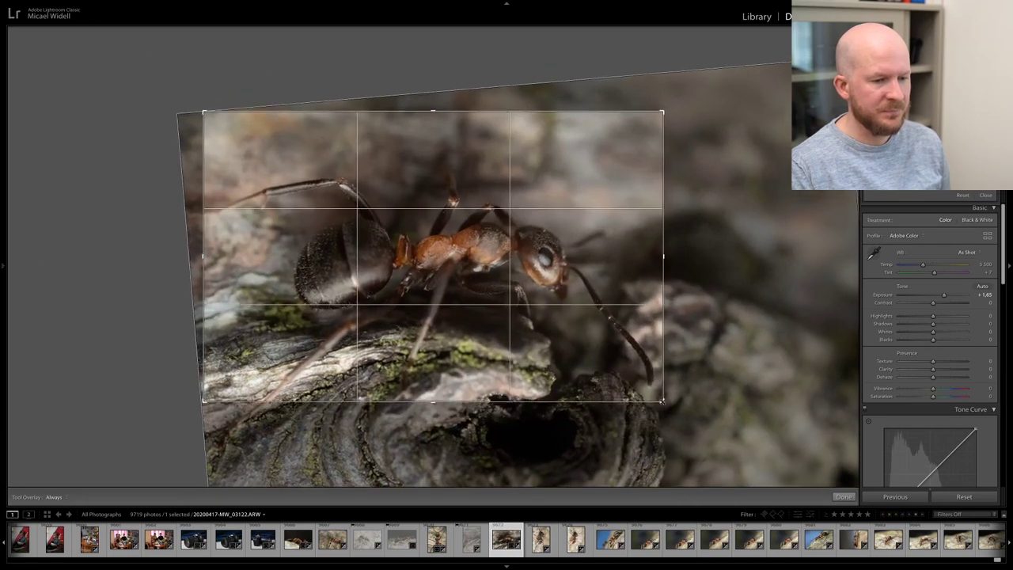
left_click_drag(202, 114, 206, 124)
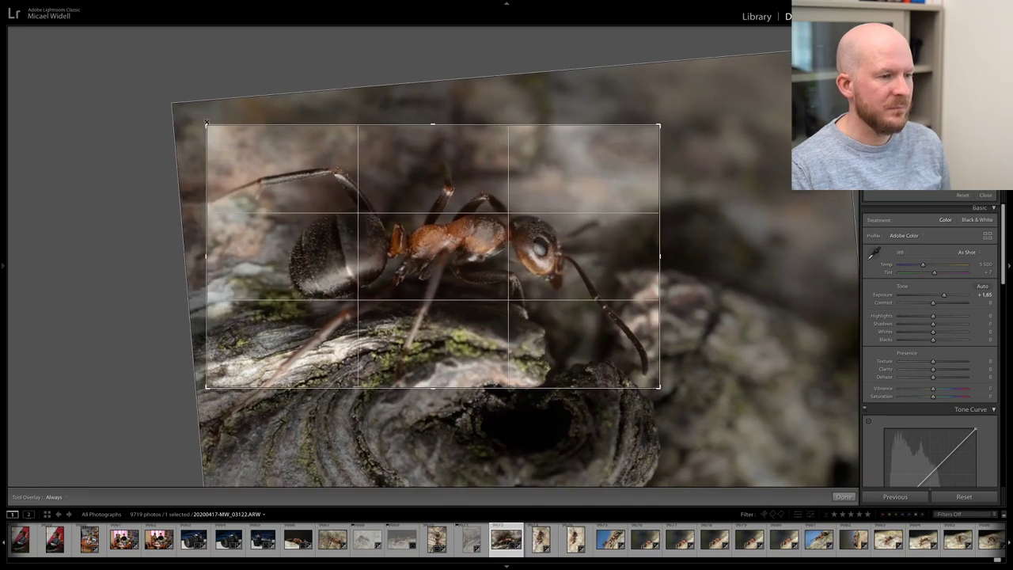
left_click(845, 498)
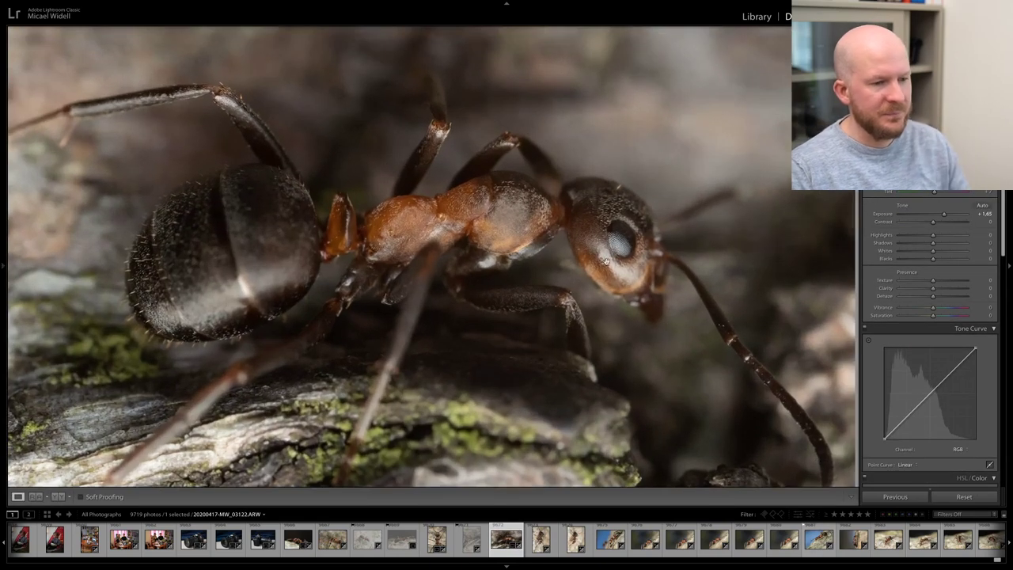
key("x")
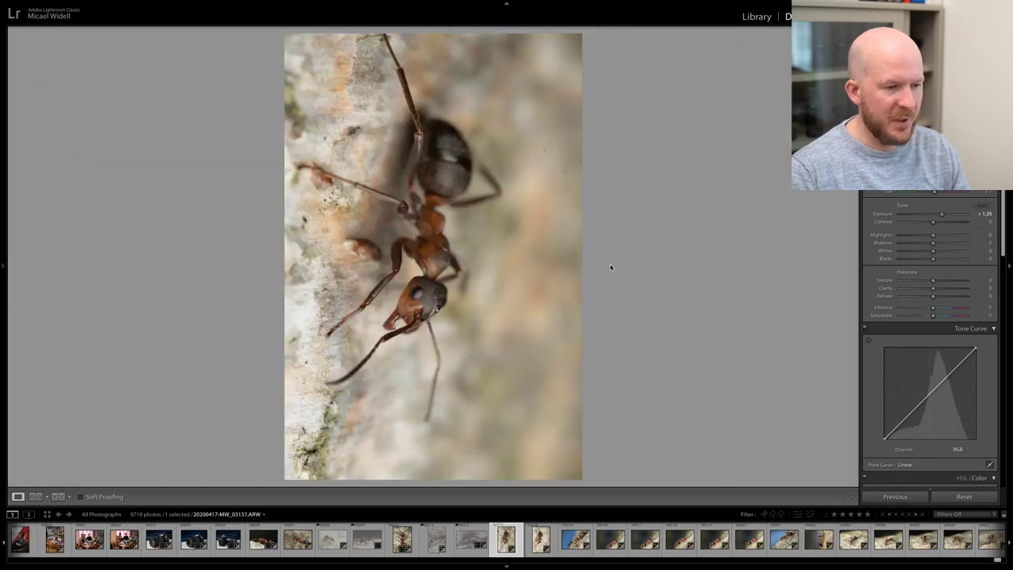
- Rotate 20200417-MW_03137.ARW left to landscape and check the ant's head at 1:1
left_click(164, 4)
left_click(176, 95)
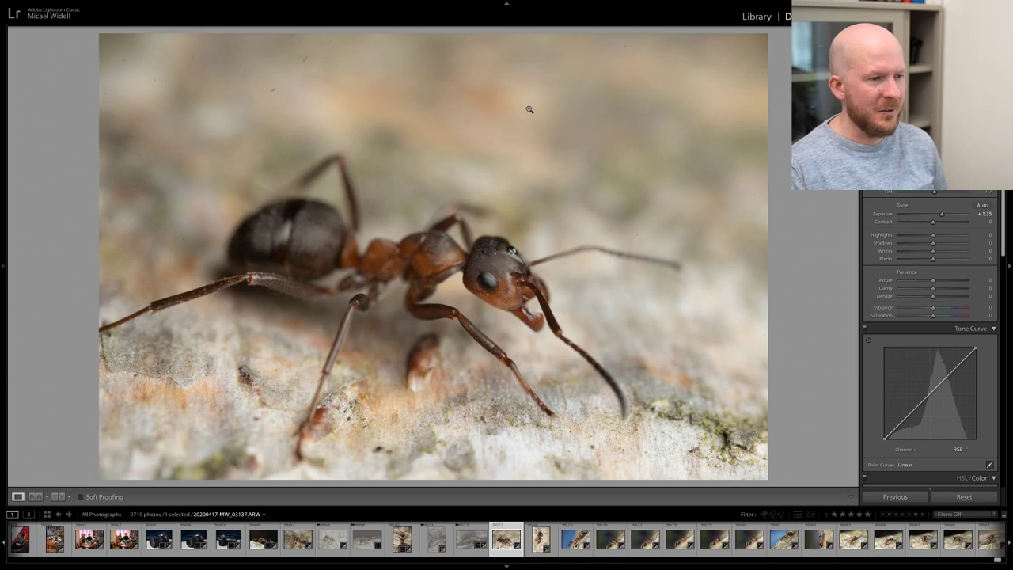
left_click(493, 270)
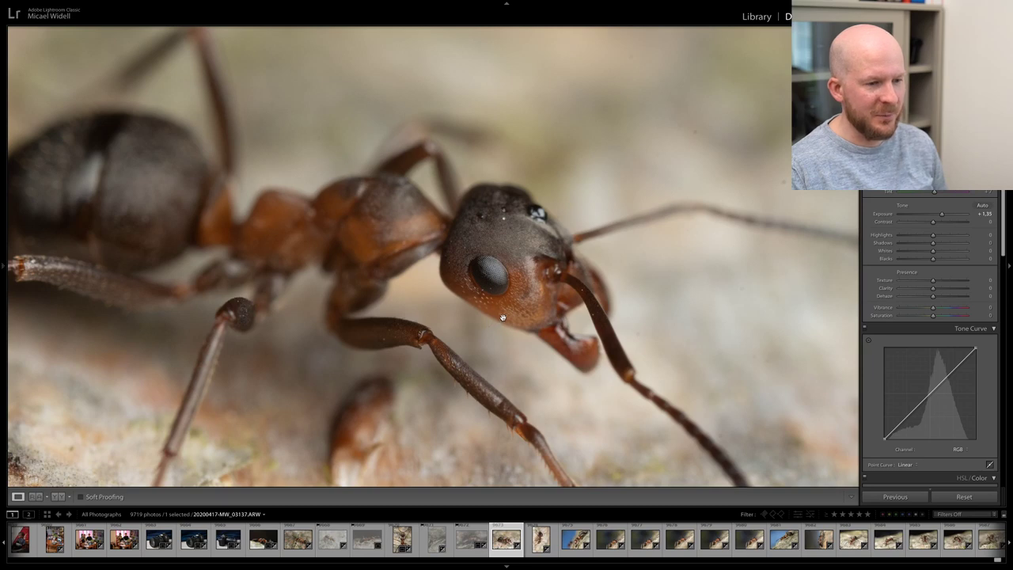
left_click(502, 317)
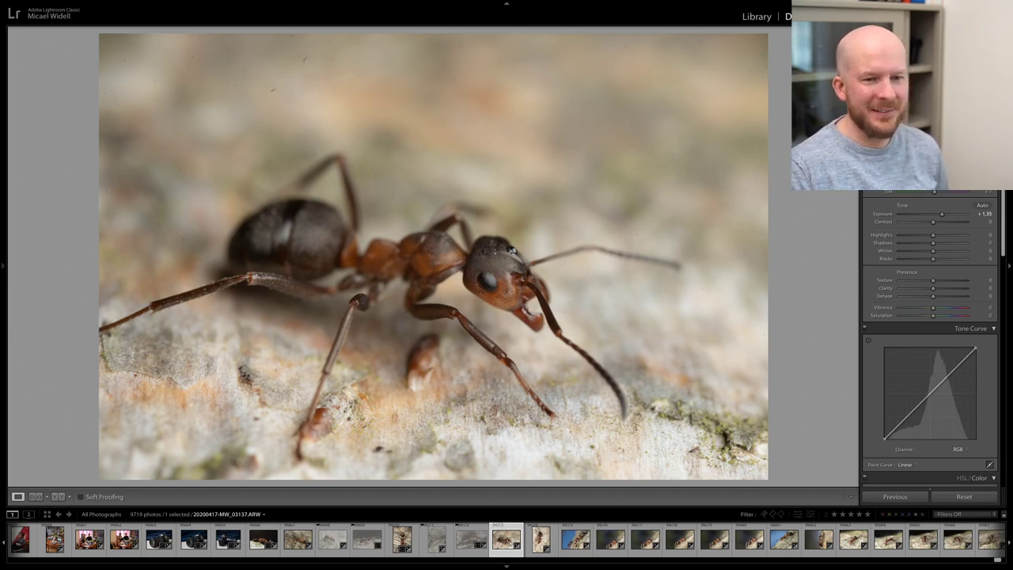
key("q")
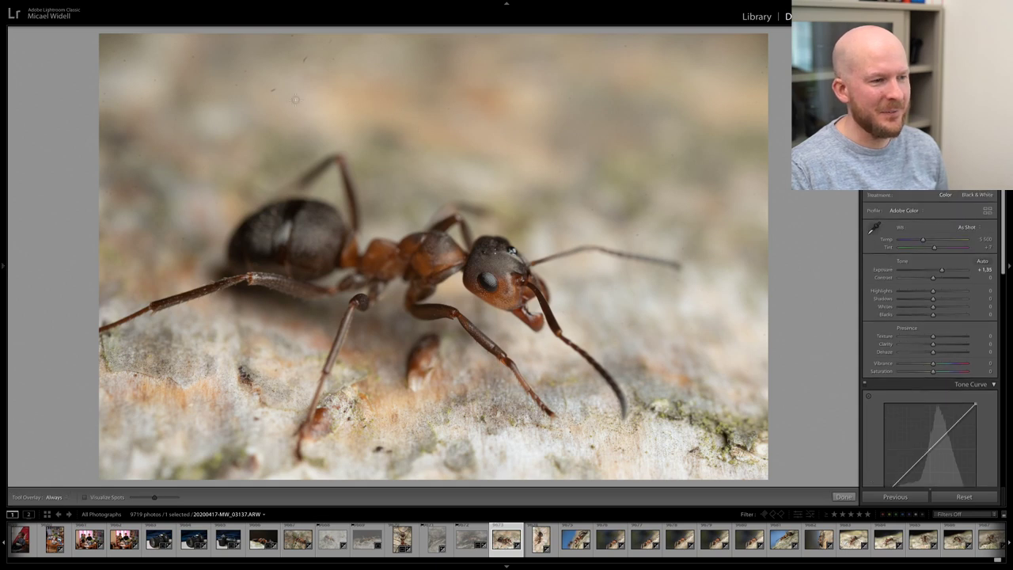
- Heal the dust spots along the top edge and upper-left of the blurred background
left_click(273, 89)
left_click(306, 58)
left_click(292, 37)
left_click(327, 55)
left_click(334, 58)
left_click(196, 55)
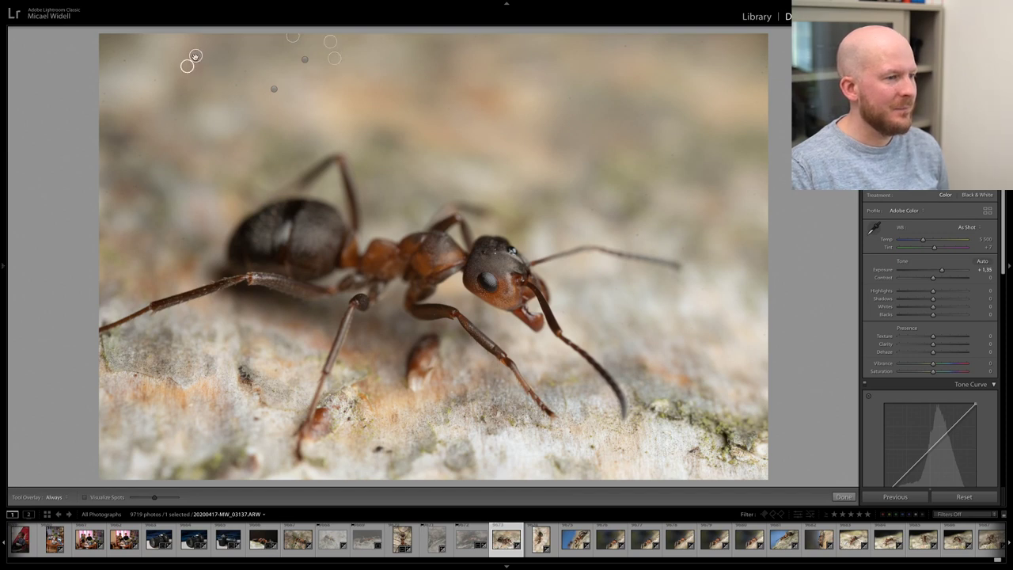
left_click(120, 48)
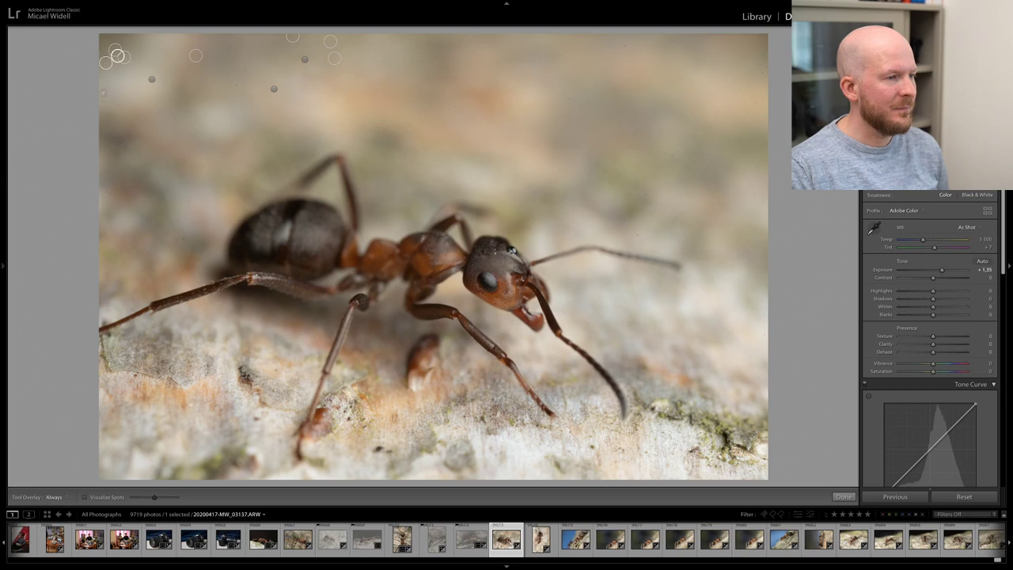
left_click(116, 102)
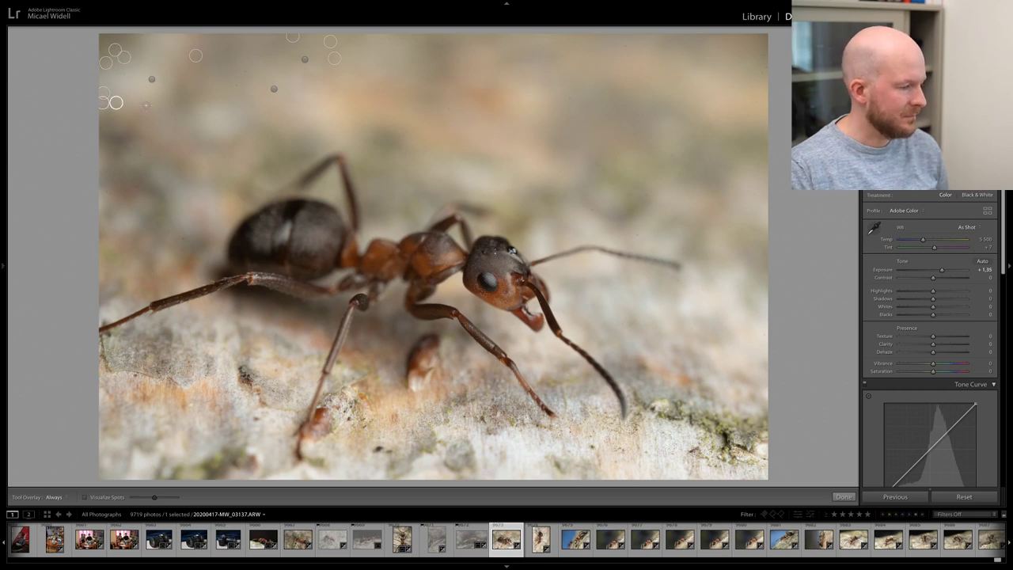
left_click(239, 57)
left_click(234, 84)
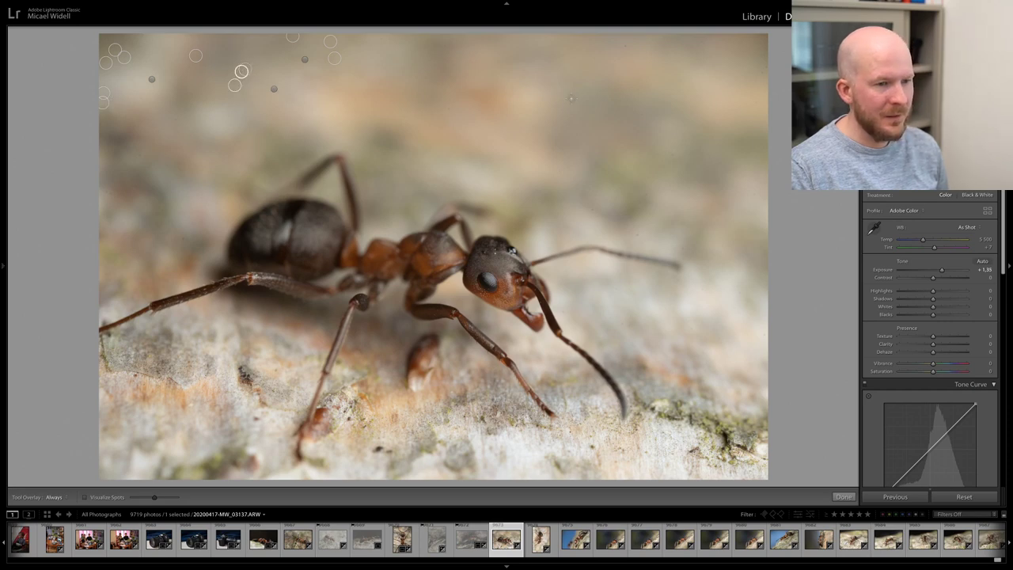
- Heal the upper-right spots and the one left of the abdomen, then close Spot Removal
left_click(568, 97)
left_click(626, 45)
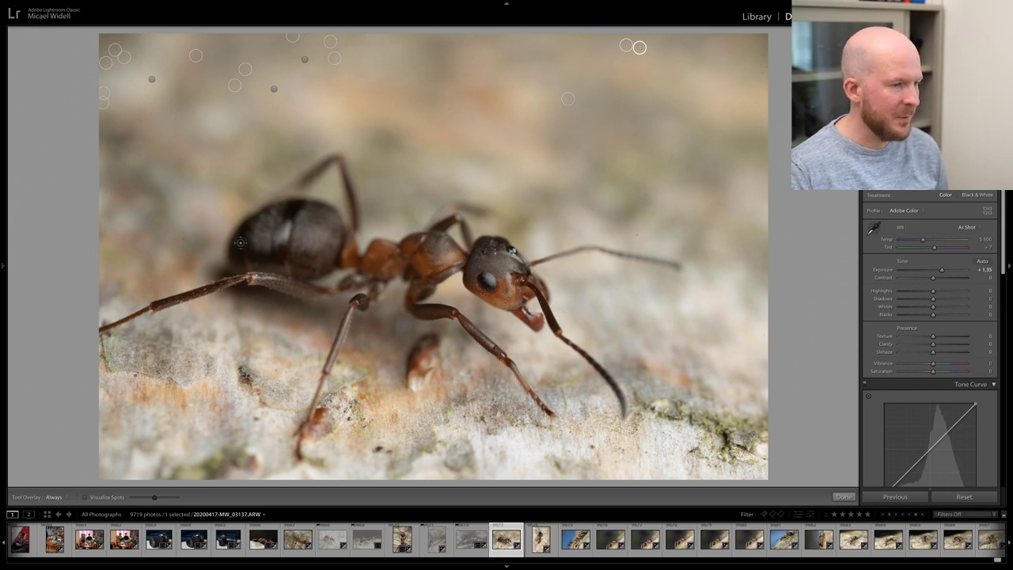
left_click(184, 236)
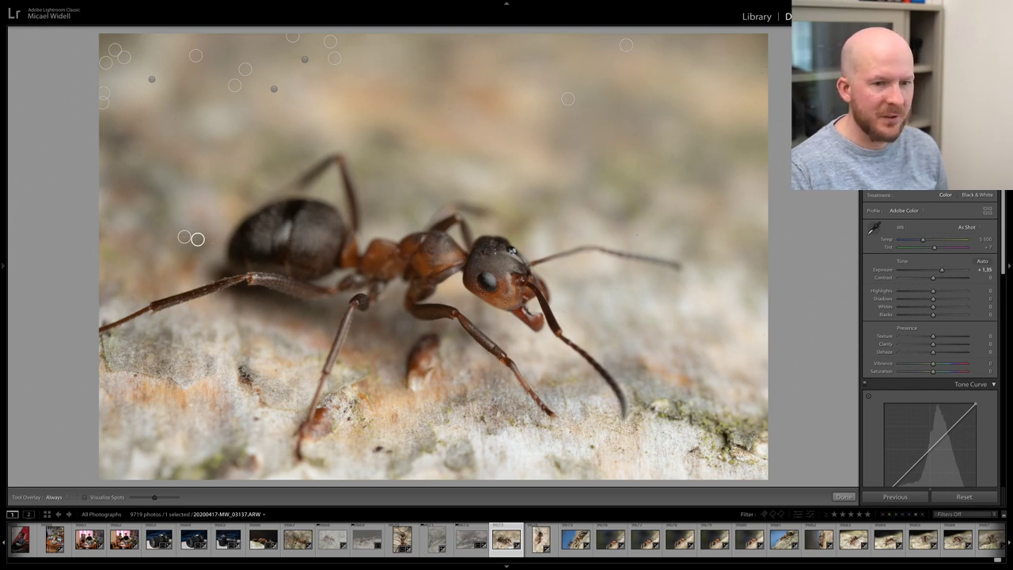
scroll(930, 356, "down", 2)
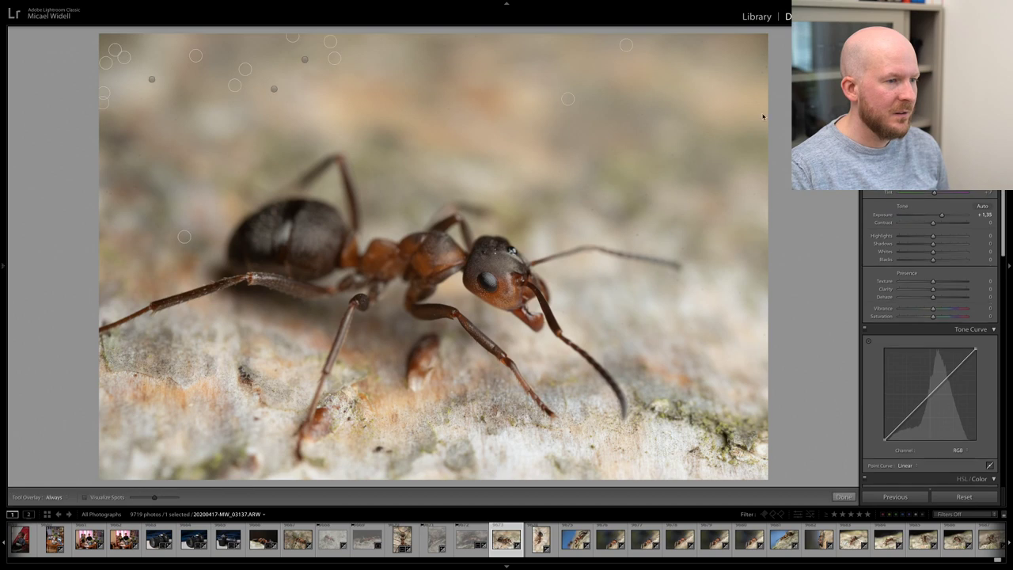
scroll(929, 356, "up", 2)
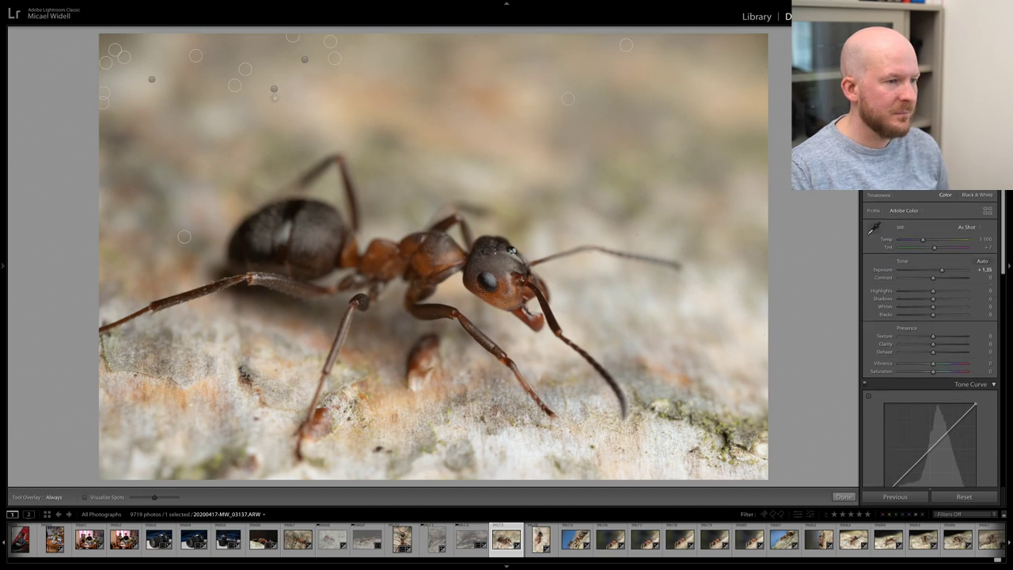
left_click(274, 92)
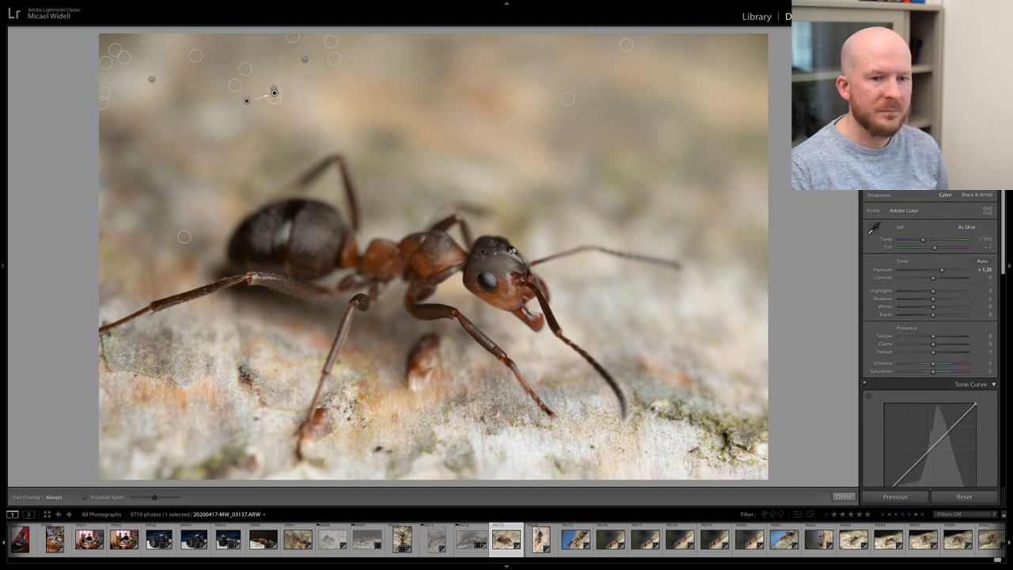
key("q")
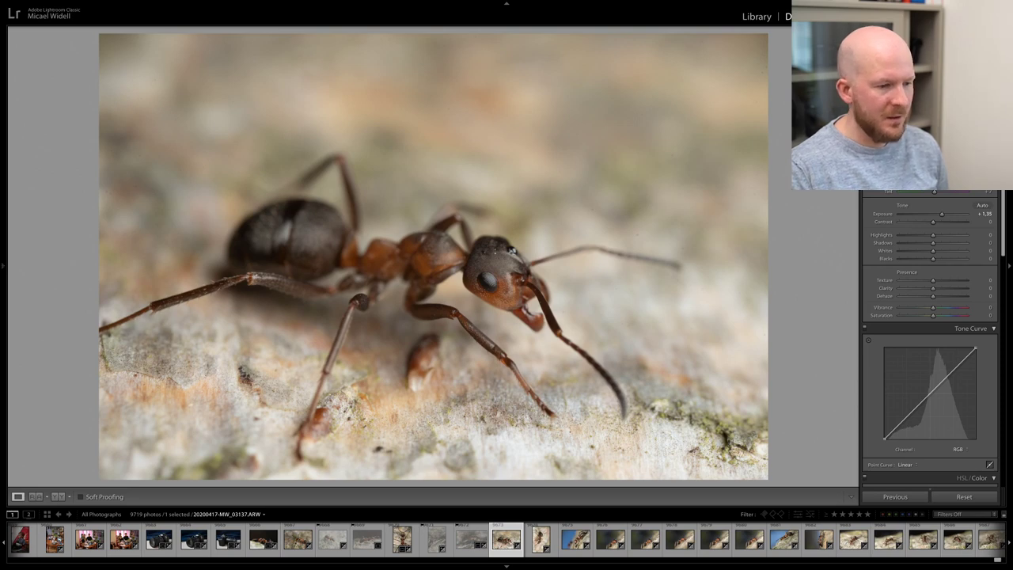
key("r")
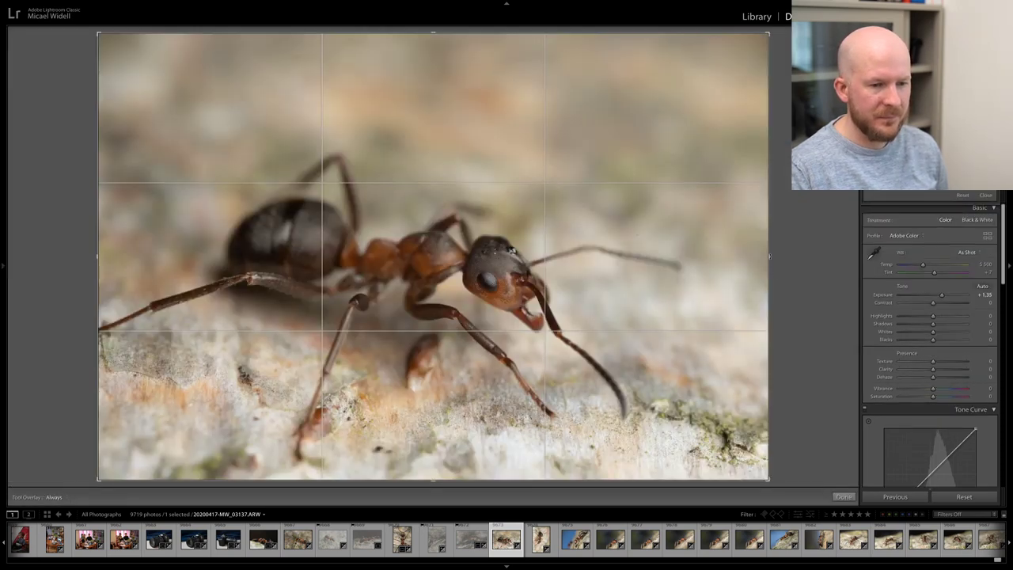
- Trim the crop's right edge, raise Contrast to +22 with Exposure +1.60, then advance
left_click_drag(768, 257, 752, 257)
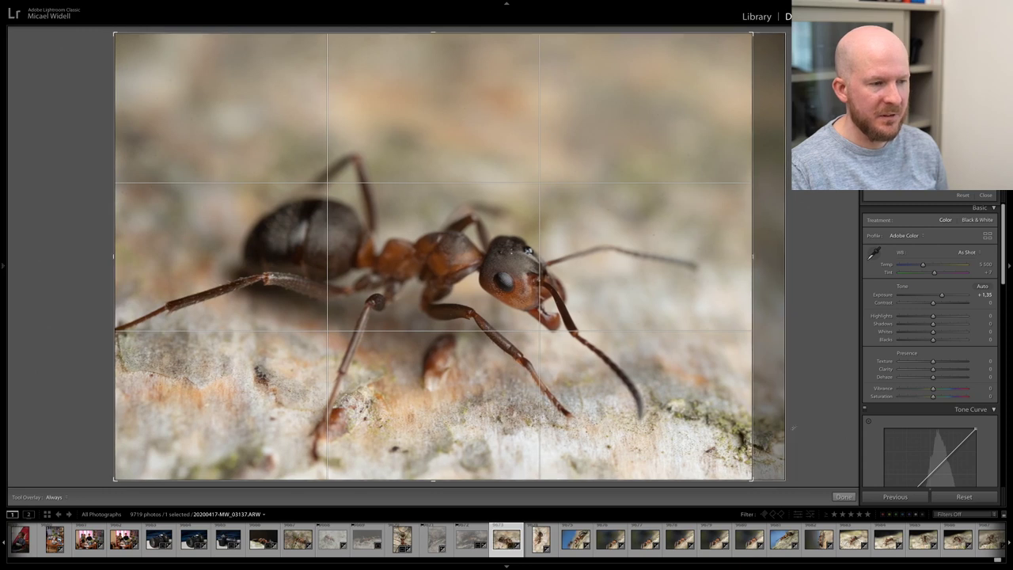
left_click(841, 496)
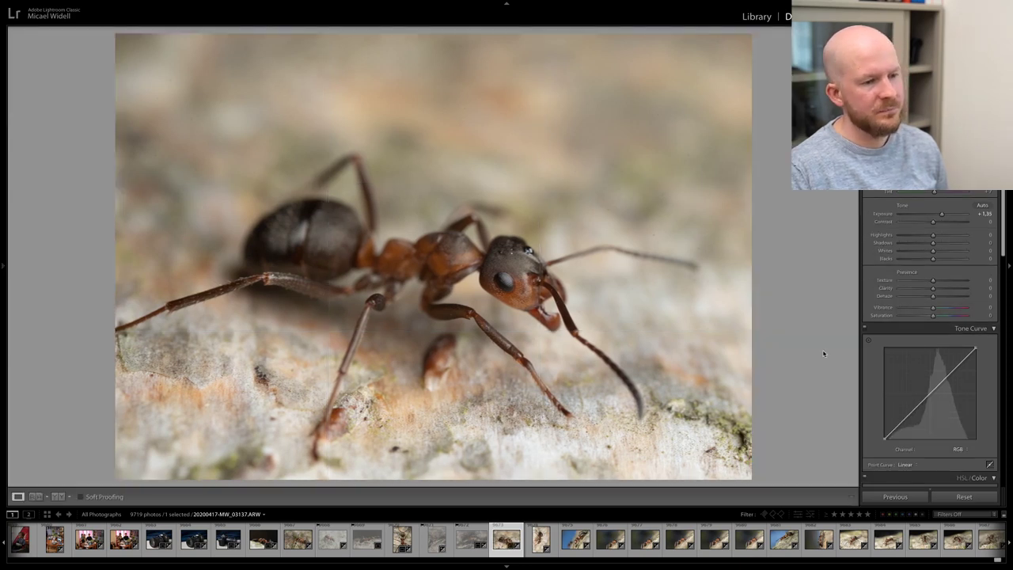
left_click_drag(933, 223, 945, 216)
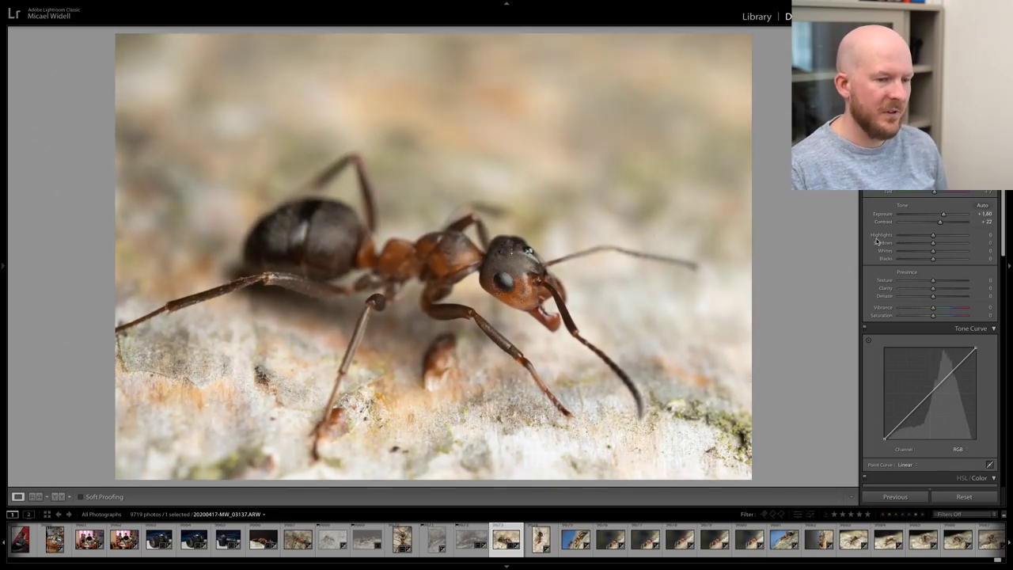
key("Right")
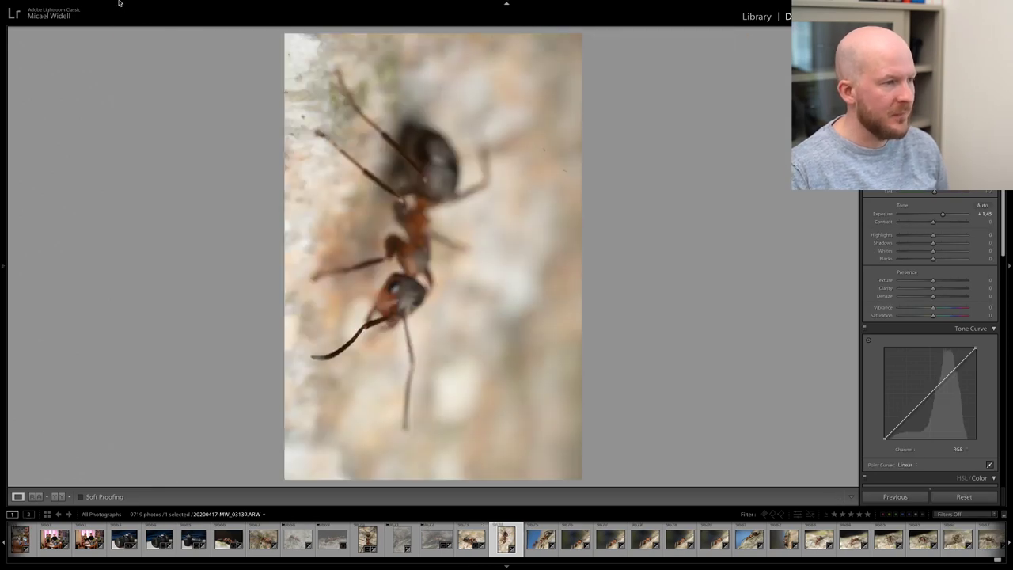
- Rotate 20200417-MW_03139.ARW left to landscape and tighten its crop at the top and right
left_click(160, 4)
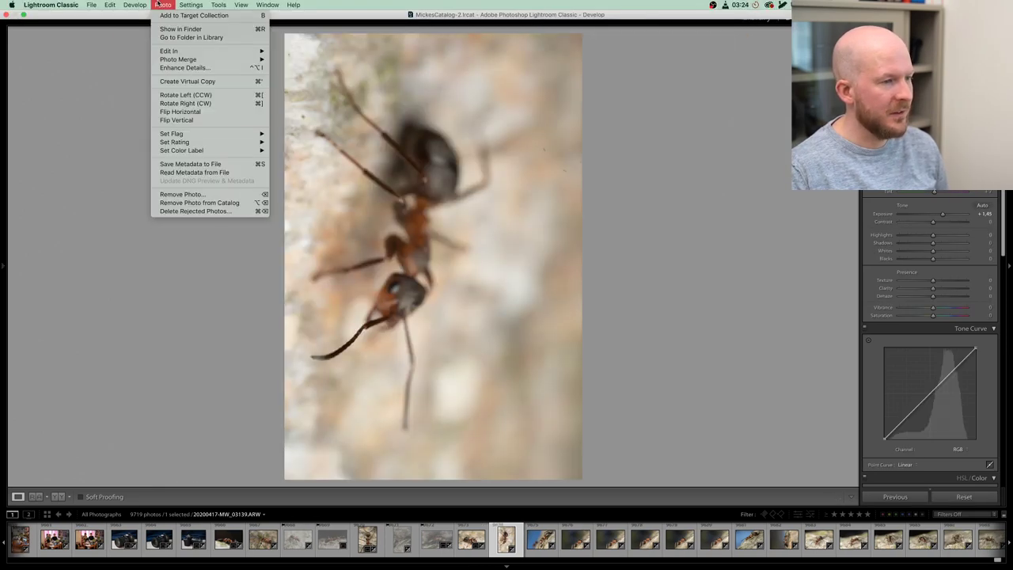
left_click(175, 94)
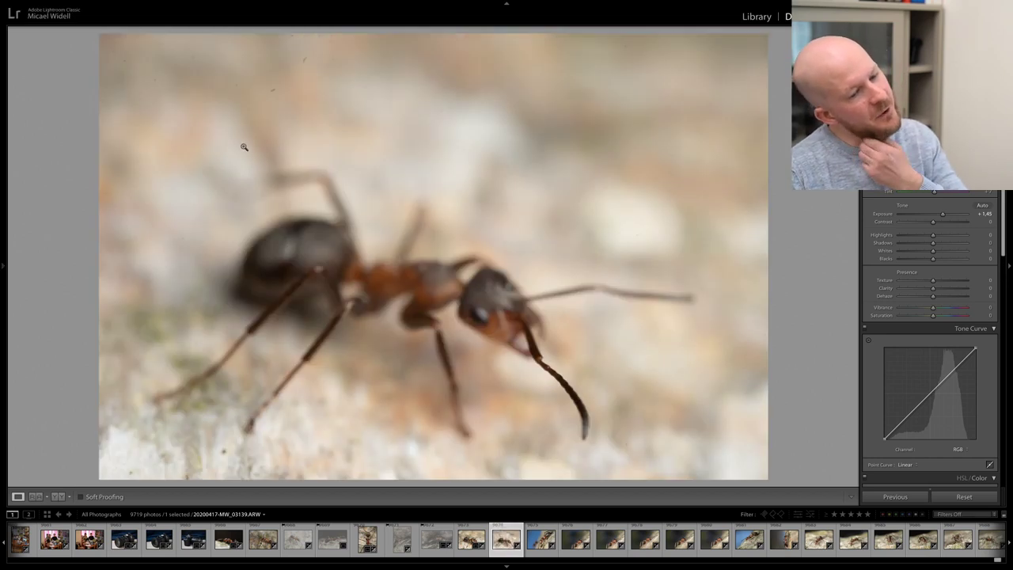
key("r")
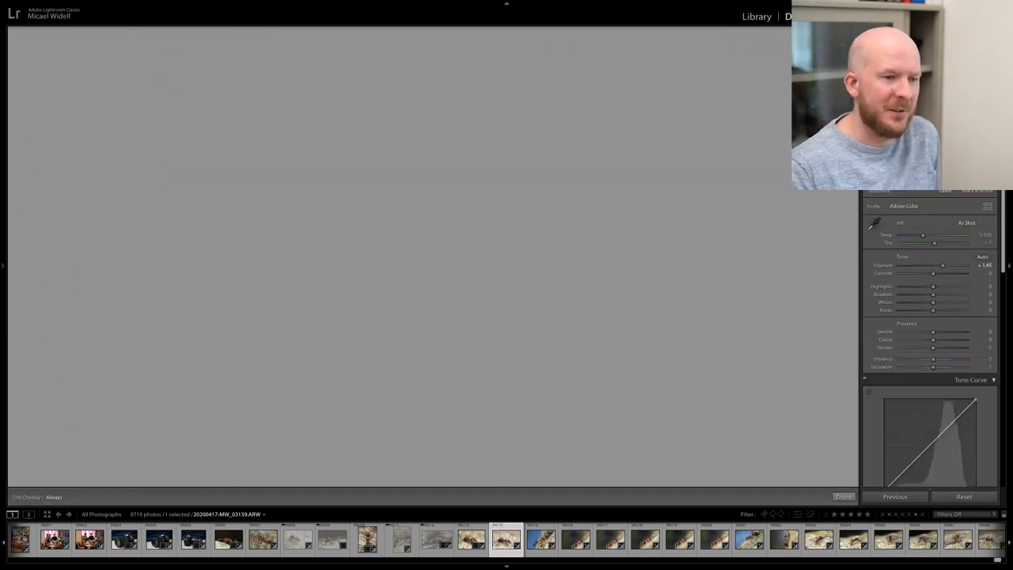
left_click_drag(765, 41, 736, 46)
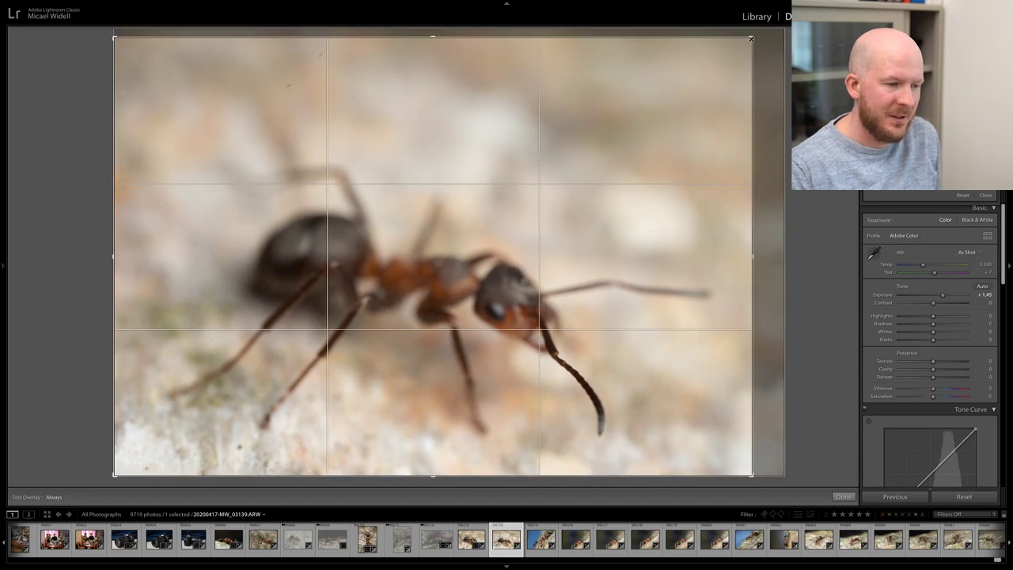
left_click_drag(412, 38, 412, 29)
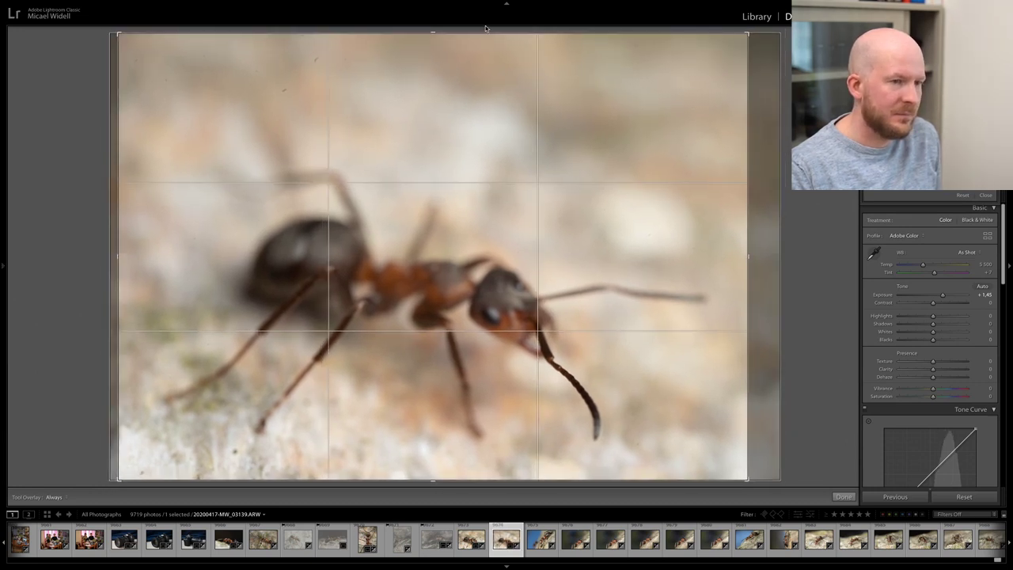
left_click_drag(432, 34, 432, 72)
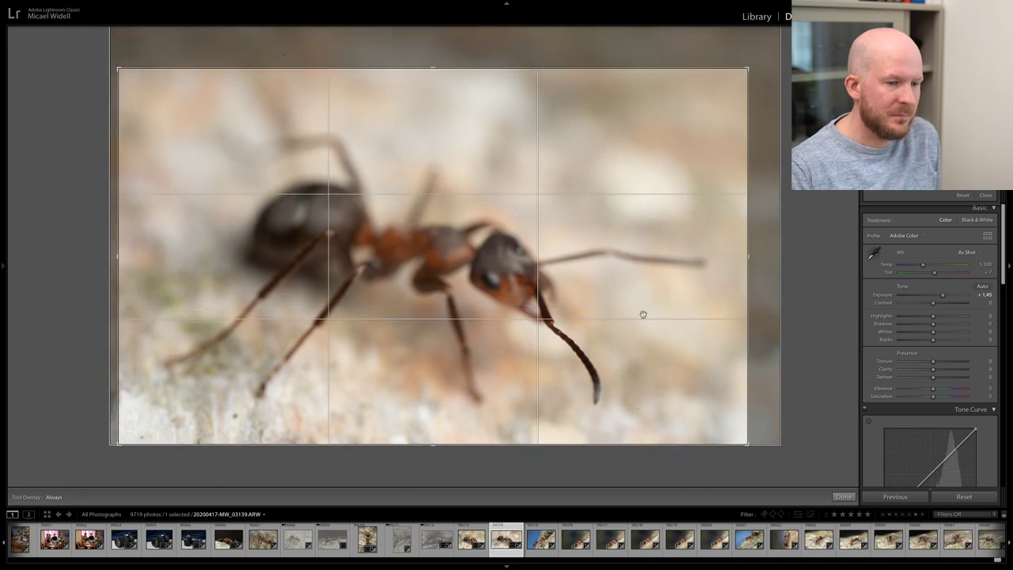
- Apply the crop, then heal background dust spots, deleting one unwanted spot fix
left_click(844, 497)
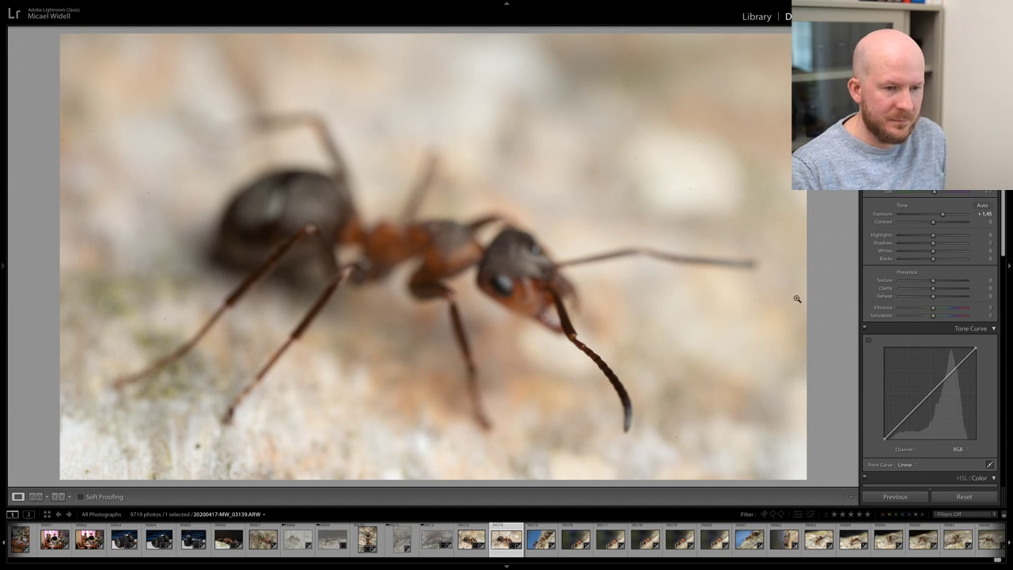
left_click(675, 190)
left_click(676, 190)
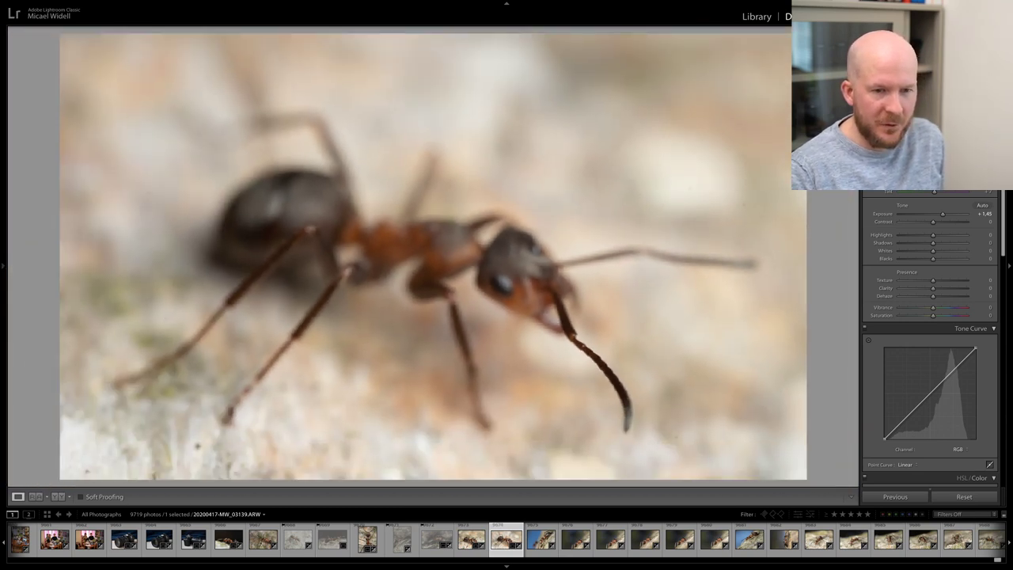
key("q")
left_click(637, 193)
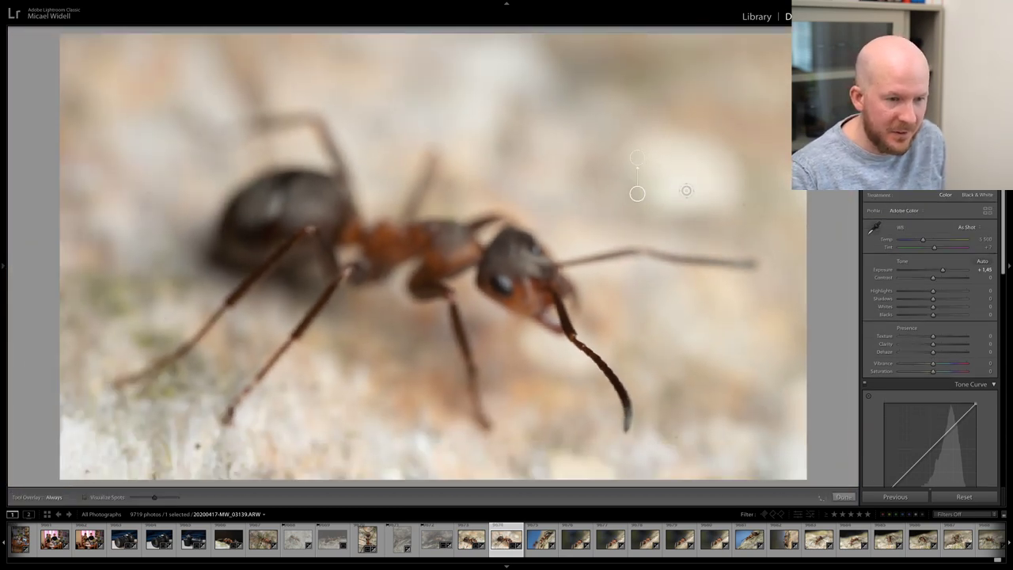
key("Delete")
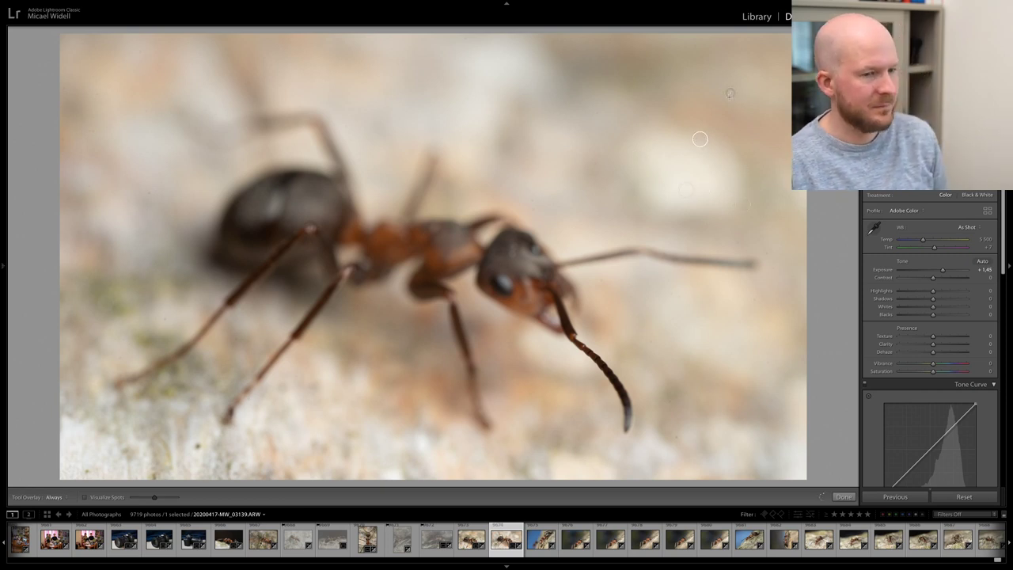
left_click(730, 92)
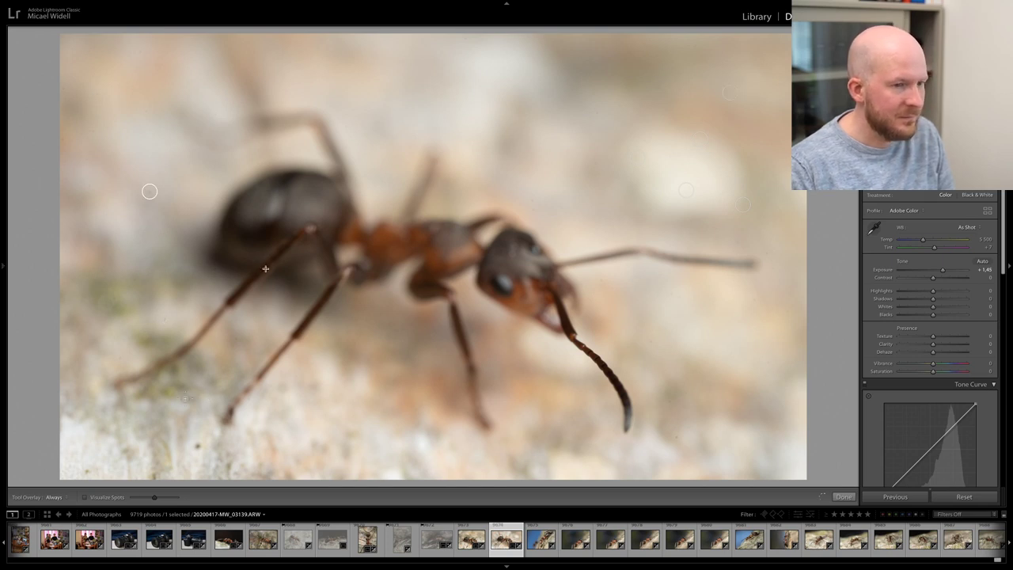
left_click(150, 191)
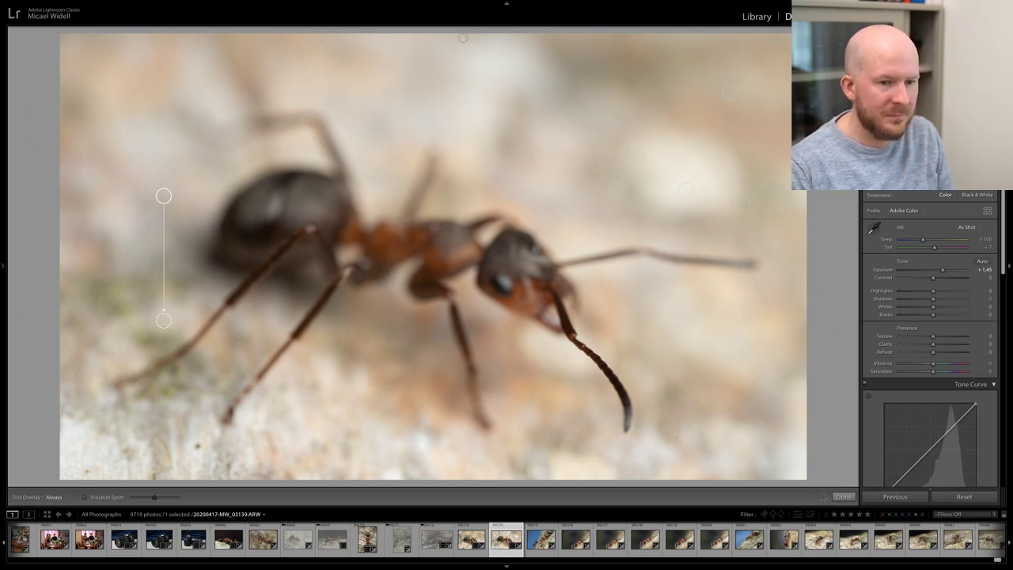
key("q")
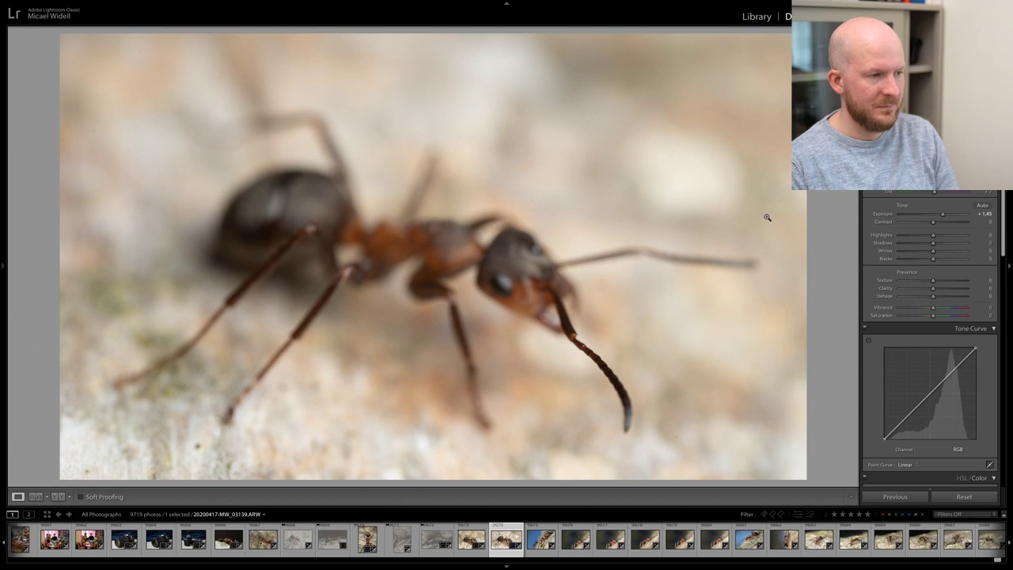
- Reject a weak ant-on-bark shot, then compare the next near-identical frames for focus
key("Right")
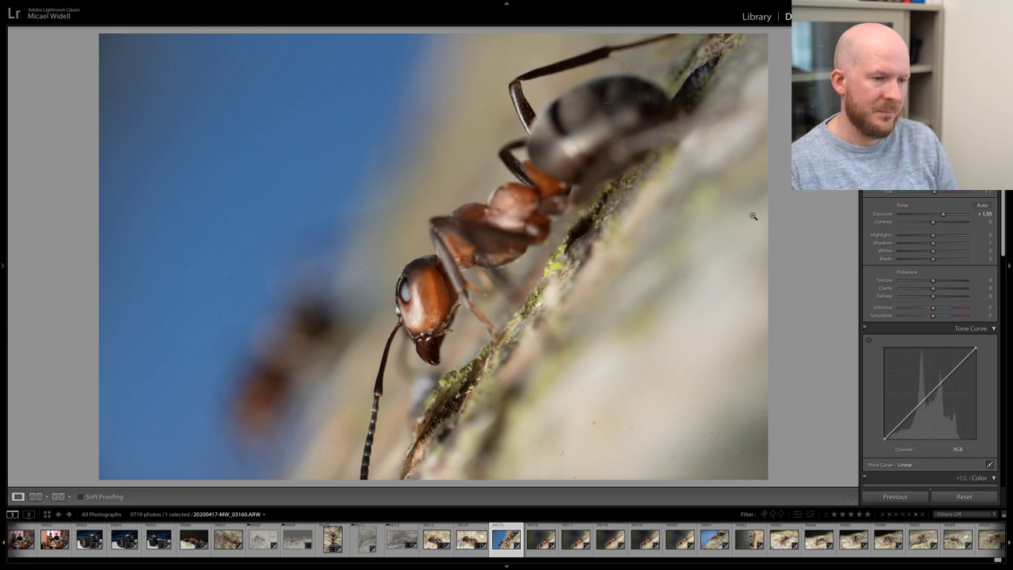
key("x")
key("Right")
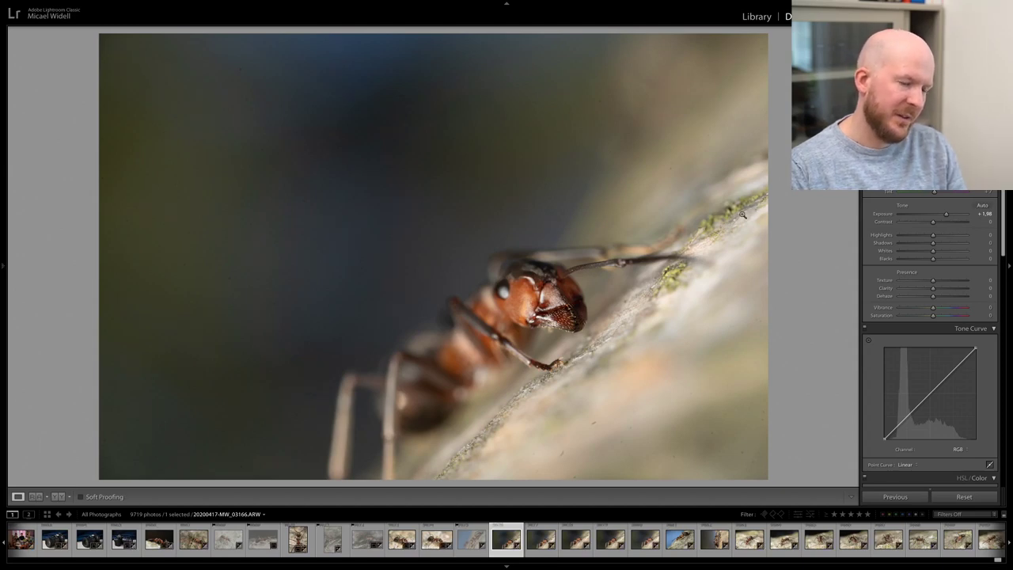
left_click(605, 308)
left_click(565, 342)
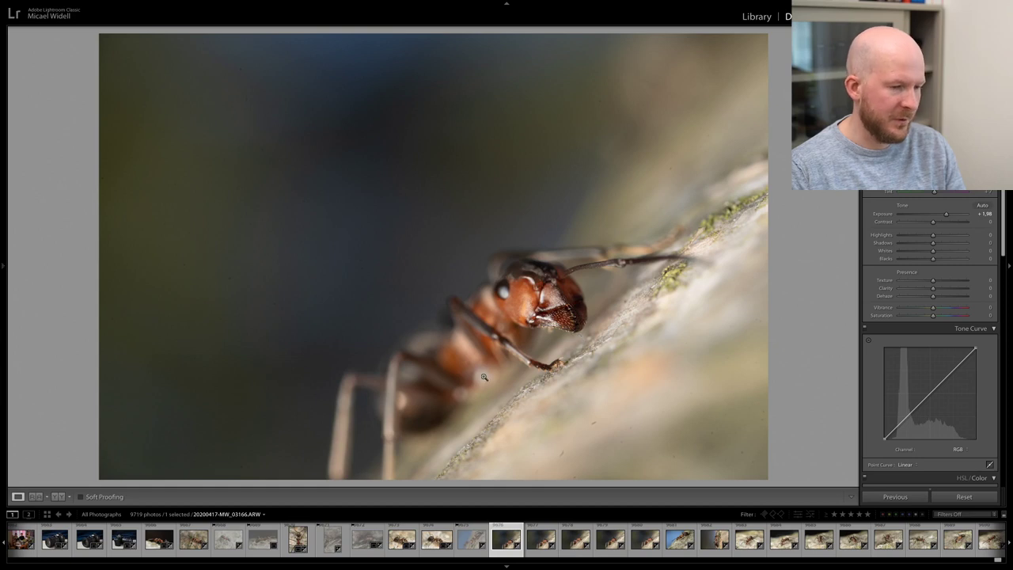
key("Right")
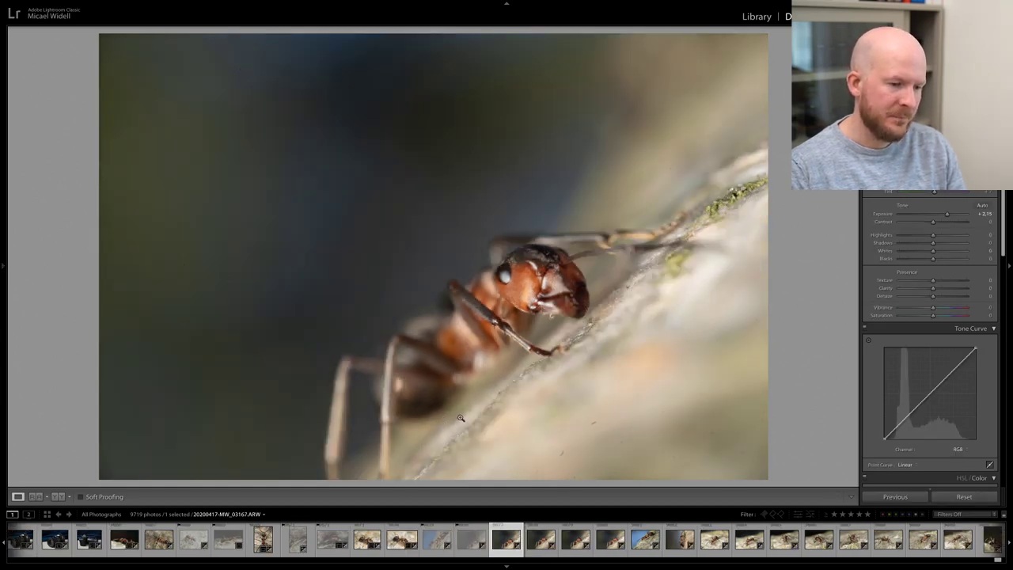
key("Left")
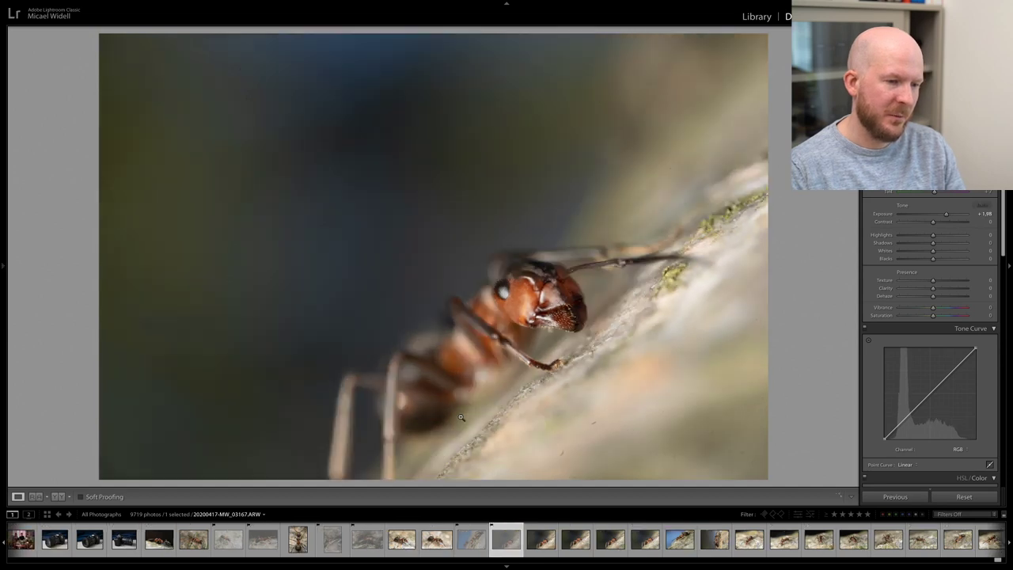
key("Right")
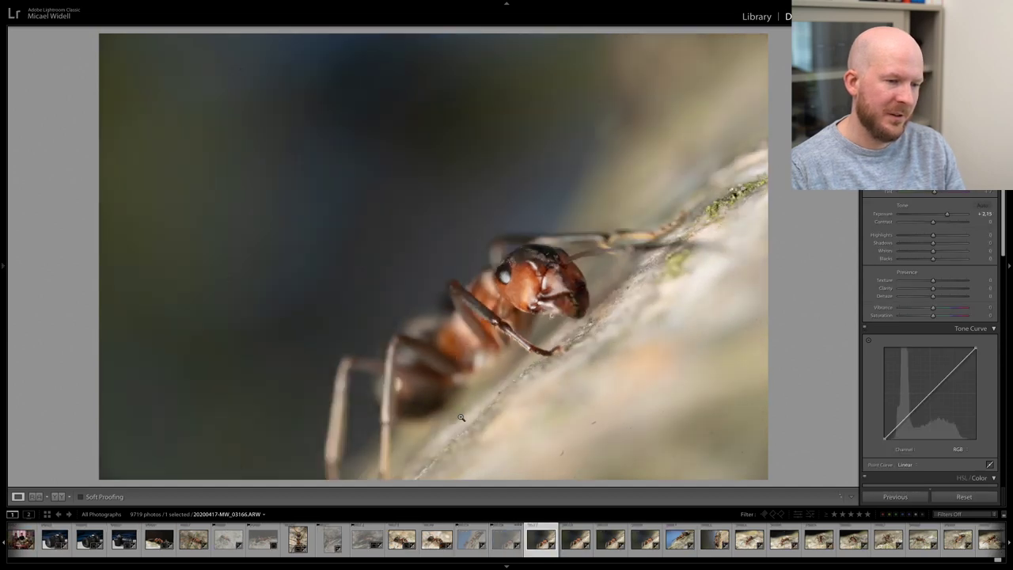
- Reject the next four weak ant-on-bark frames in the filmstrip
key("Right")
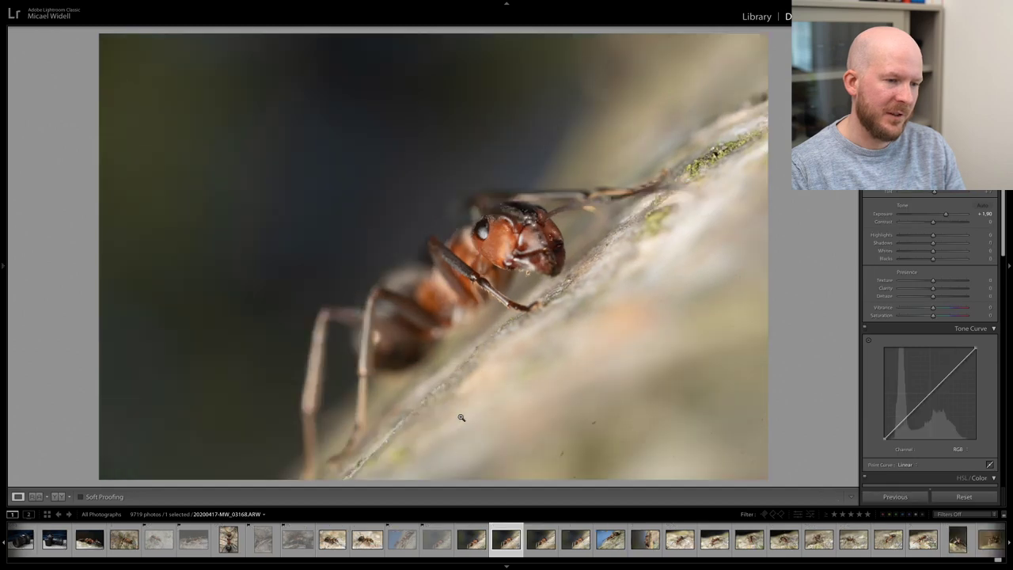
key("Right")
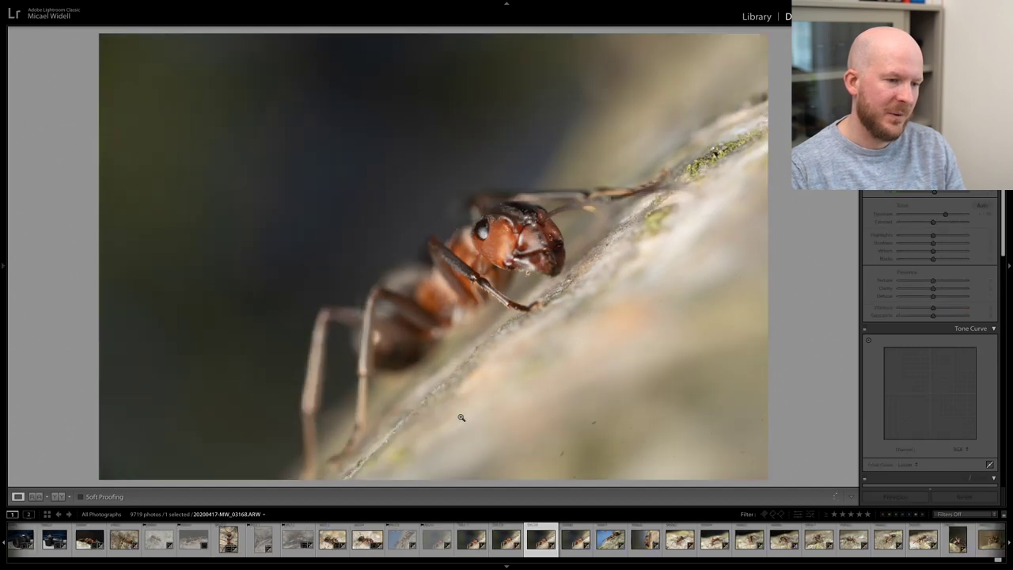
key("Left")
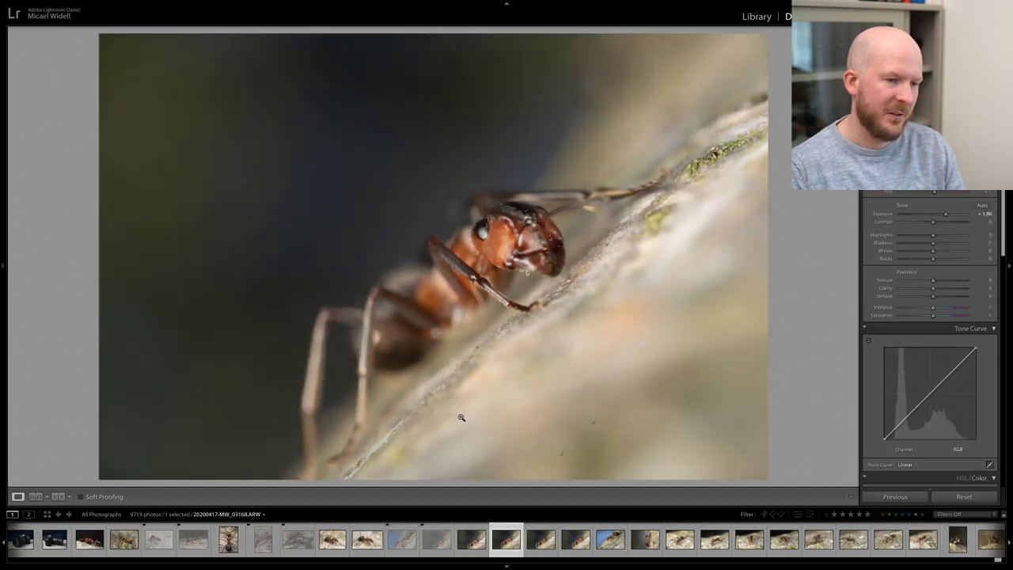
key("x")
key("Right")
key("x")
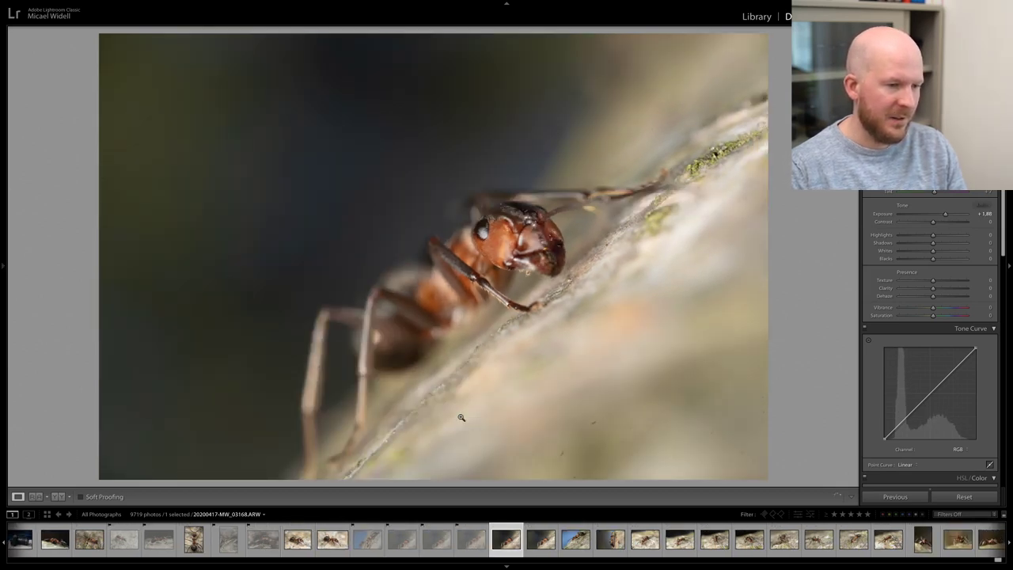
key("Right")
key("x")
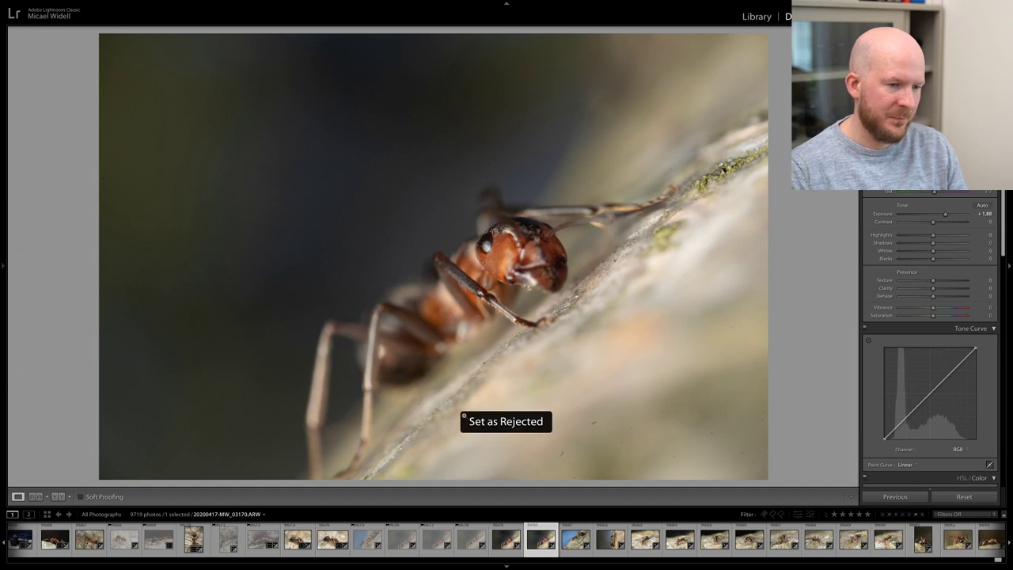
key("Right")
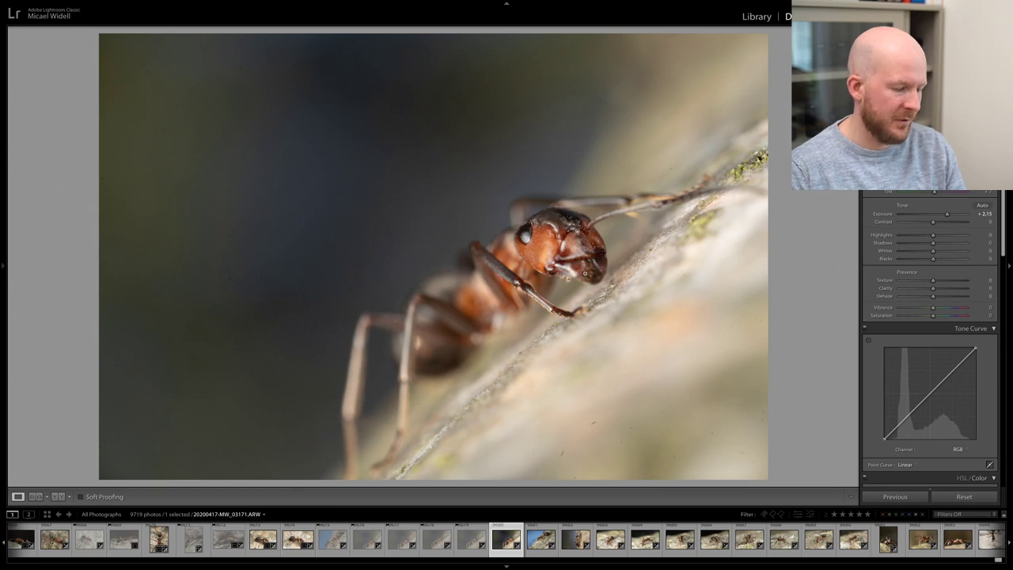
key("x")
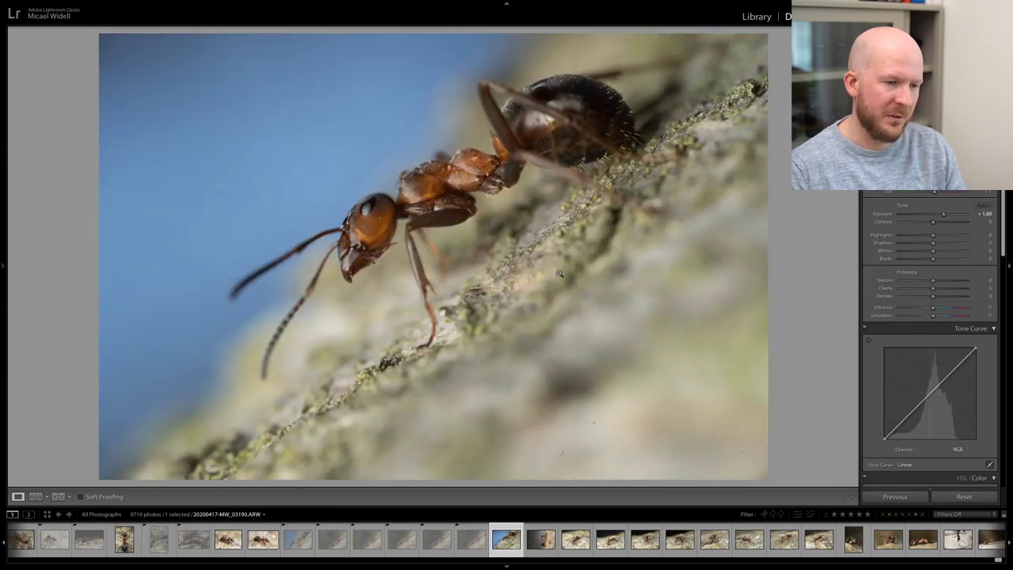
- Check the ant's thorax sharpness and rotate 20200417-MW_03190.ARW left to portrait
left_click(421, 200)
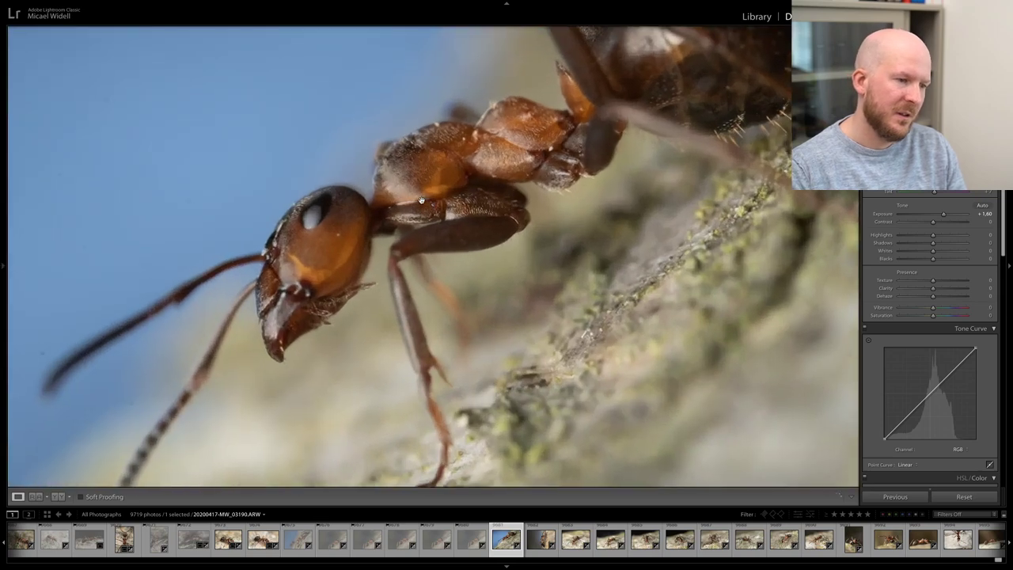
left_click(425, 200)
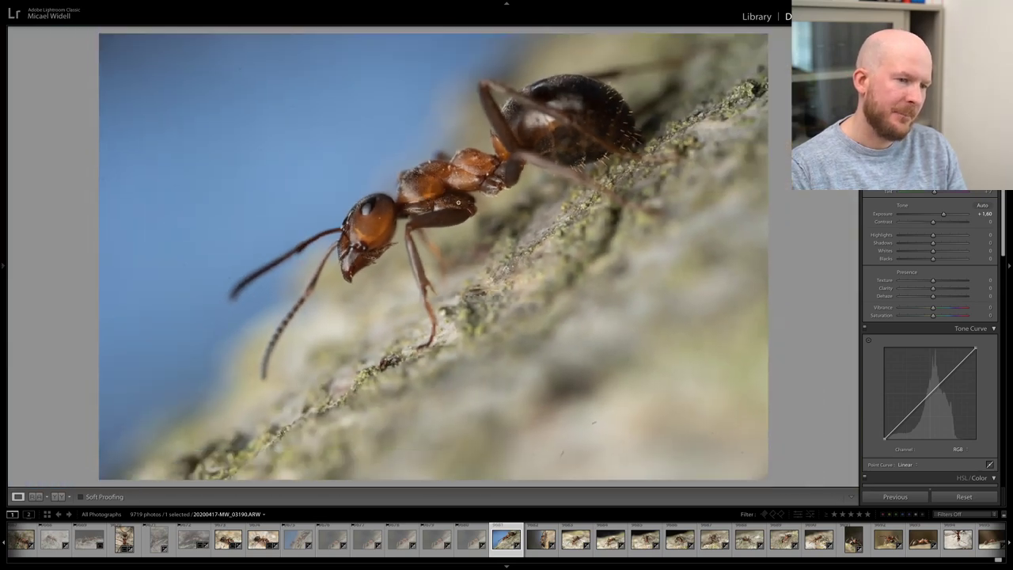
left_click(163, 4)
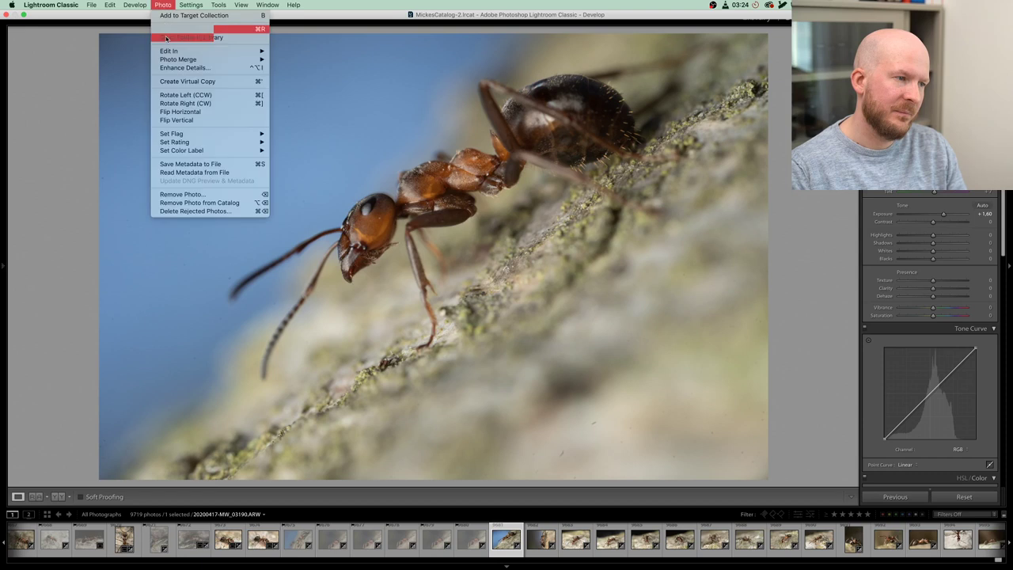
left_click(182, 96)
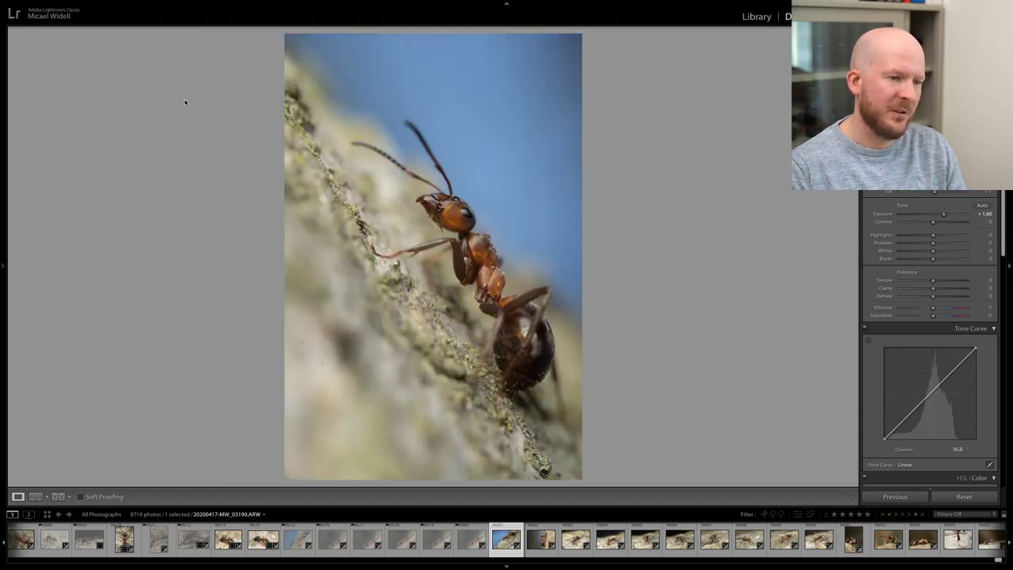
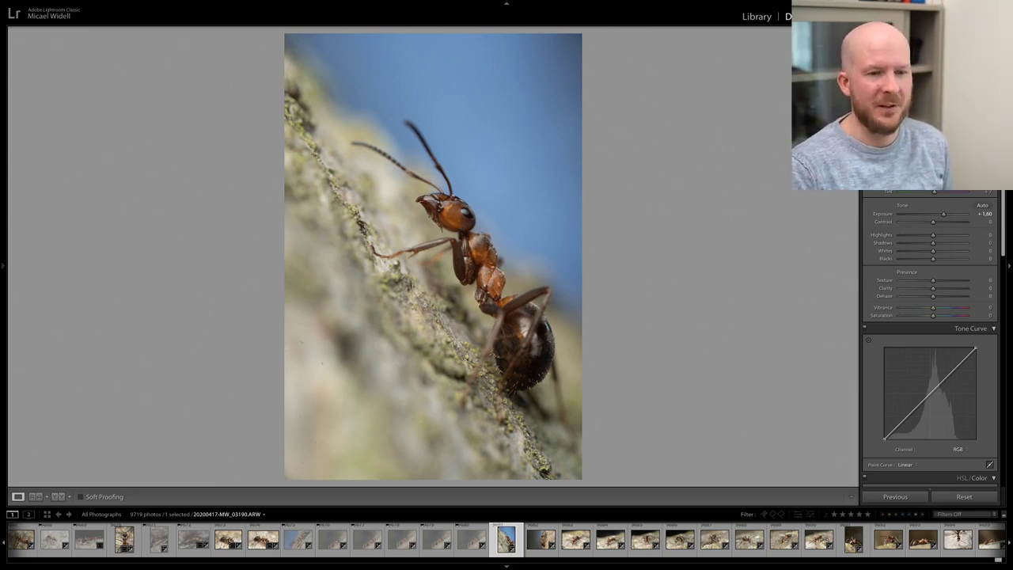
- Crop a little off the bottom of the vertical ant-on-bark photo
key("r")
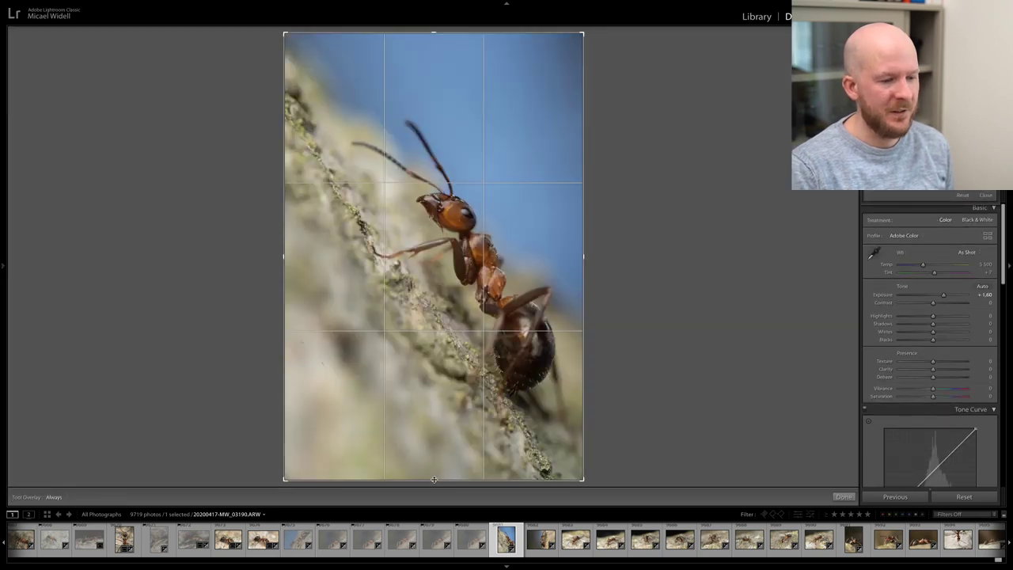
left_click_drag(435, 479, 435, 465)
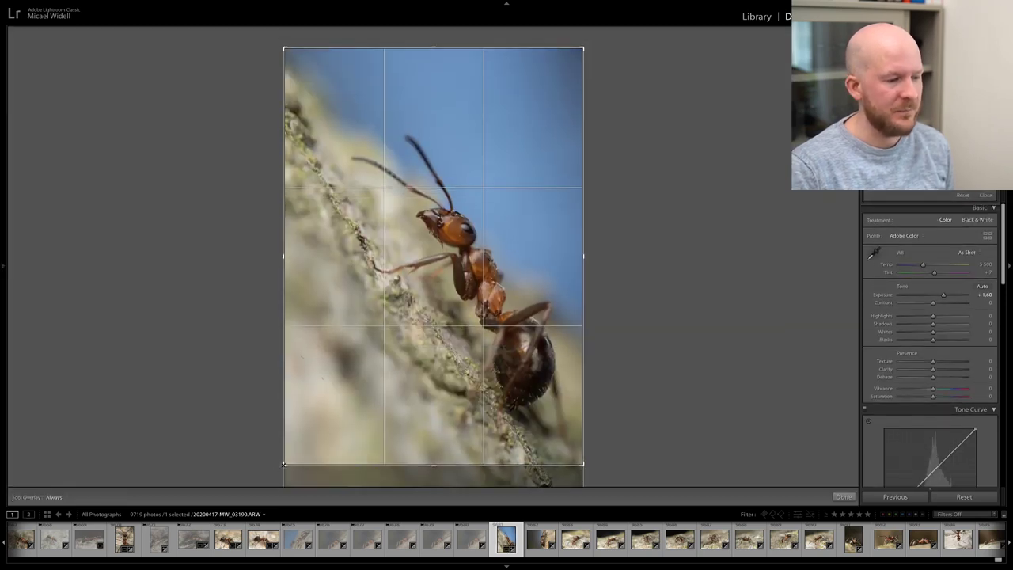
left_click_drag(284, 464, 284, 455)
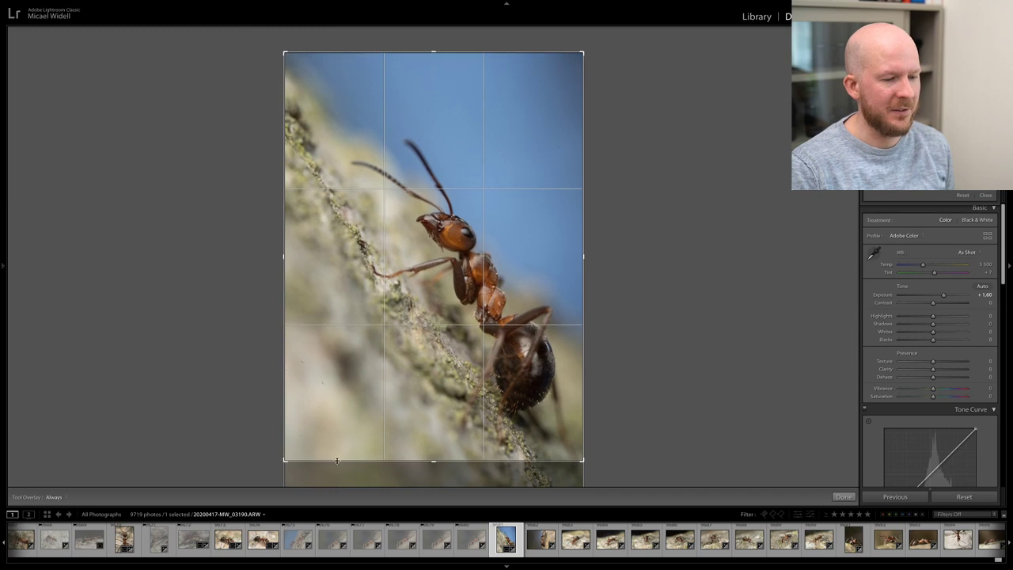
left_click(843, 496)
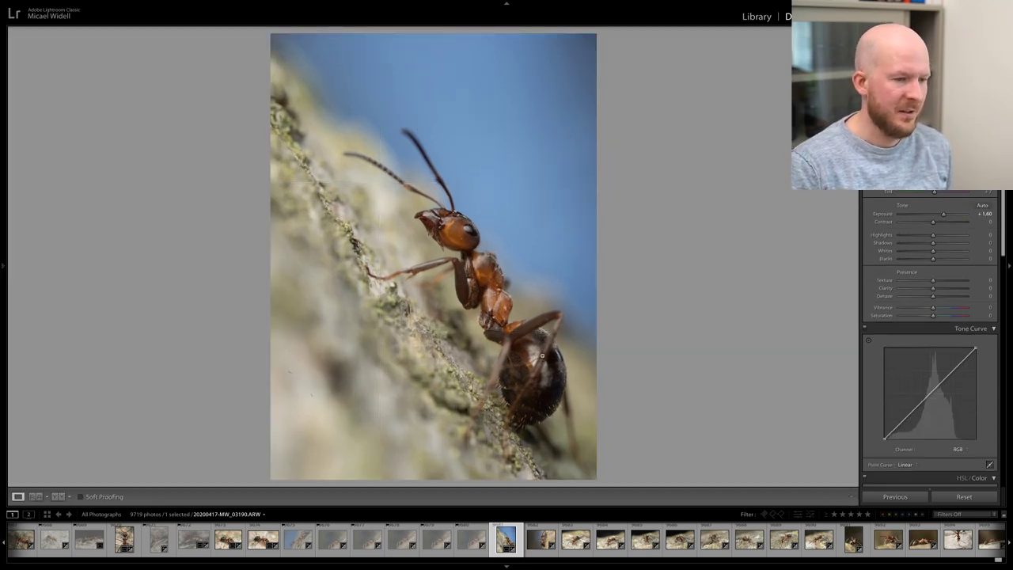
- Check the ant's sharpness at 1:1, then move on to the next ant photo
left_click(507, 279)
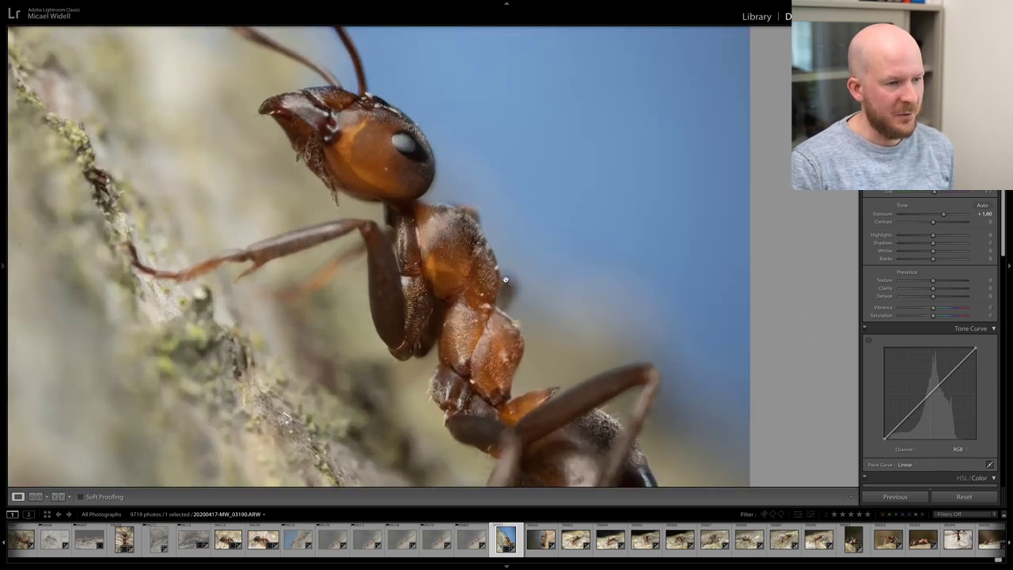
left_click(400, 152)
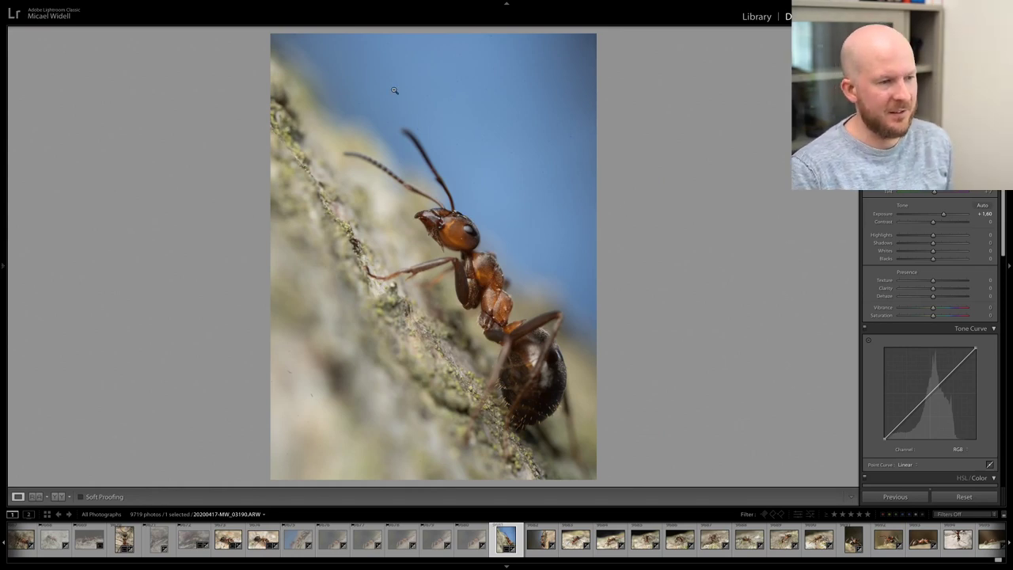
key("Right")
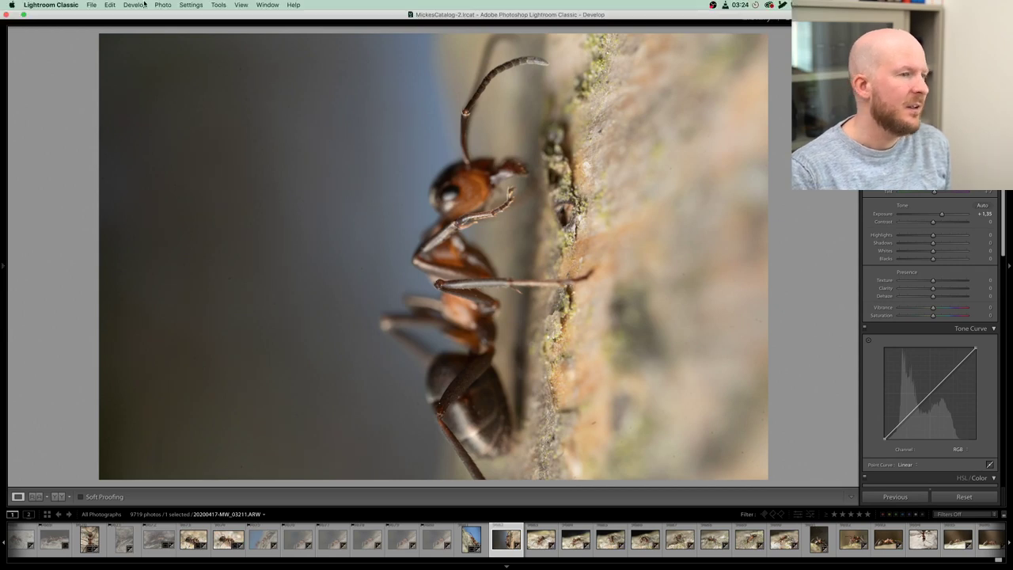
- Rotate the sideways ant photo left to stand upright, nudge its exposure, and reject it
left_click(163, 5)
left_click(174, 96)
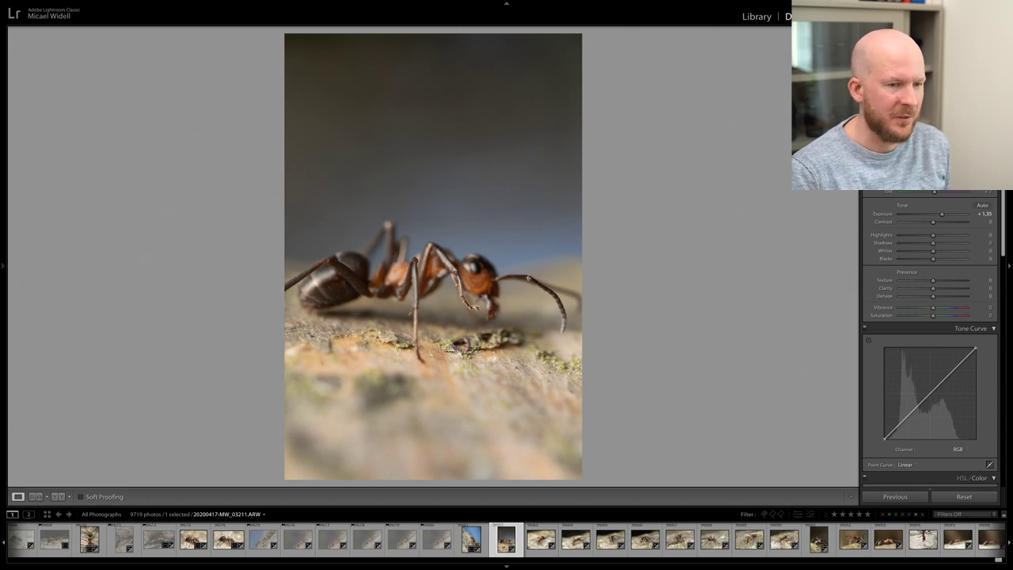
mouse_move(952, 220)
left_mouse_down()
mouse_move(942, 216)
mouse_move(946, 224)
left_mouse_up()
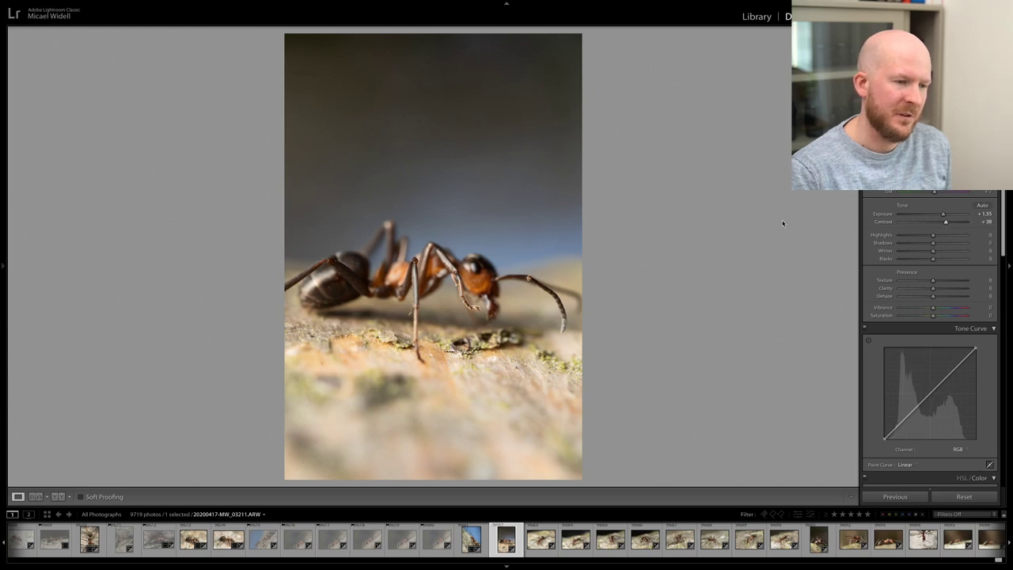
key("x")
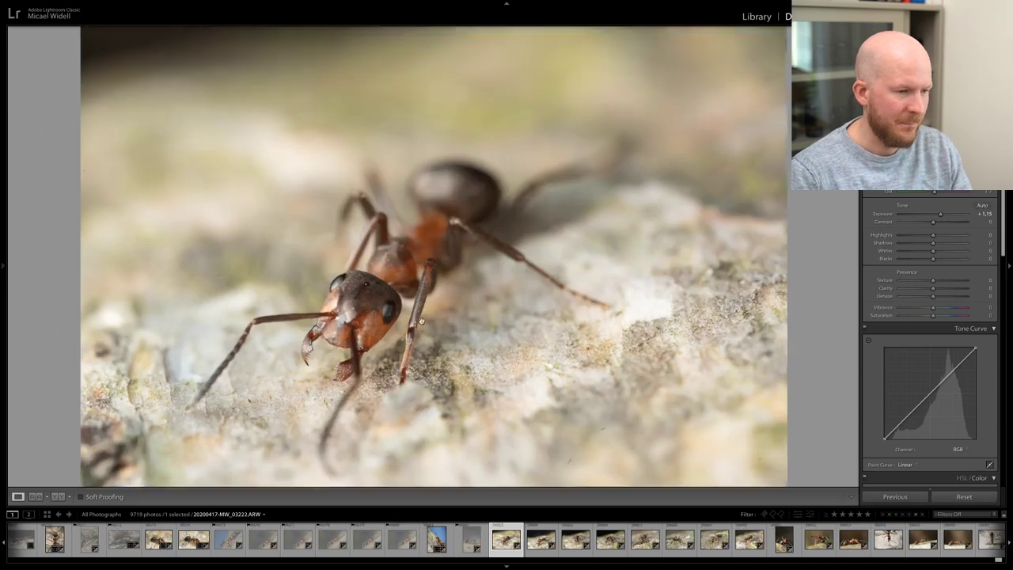
- Zoom-check the ant's head sharpness on the next photo several times, then advance
left_click(421, 320)
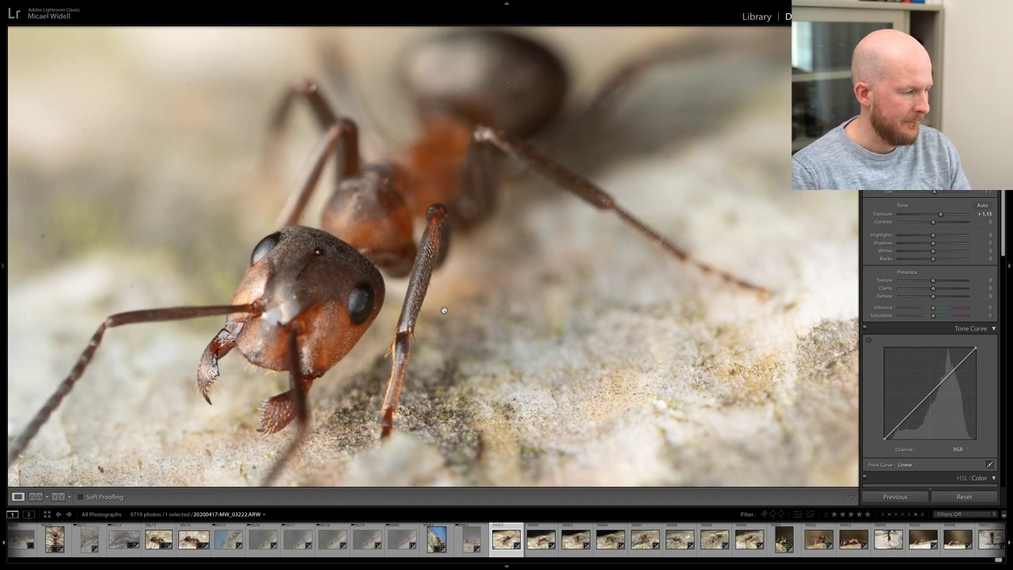
left_click(444, 311)
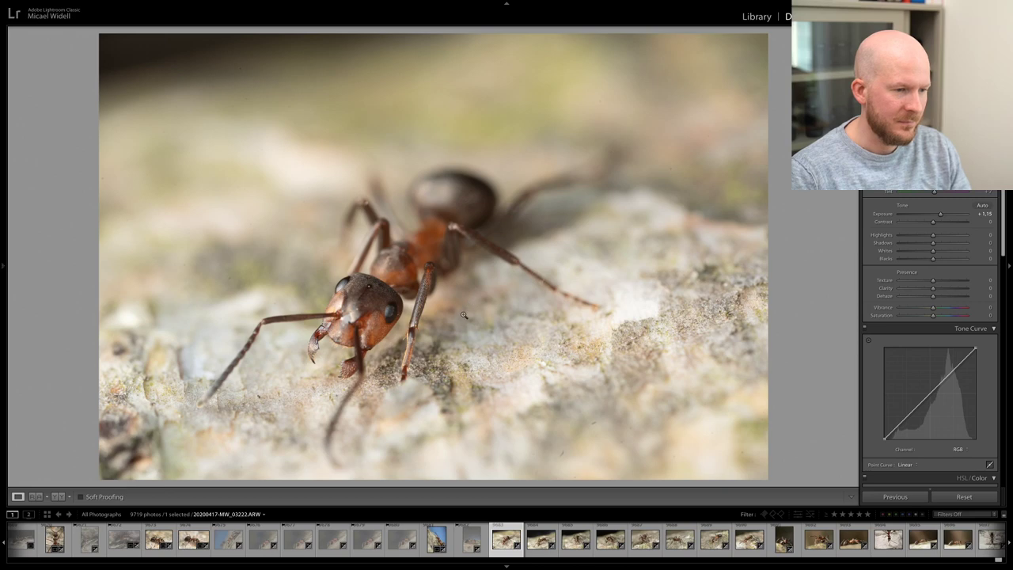
left_click(427, 310)
left_click(427, 310)
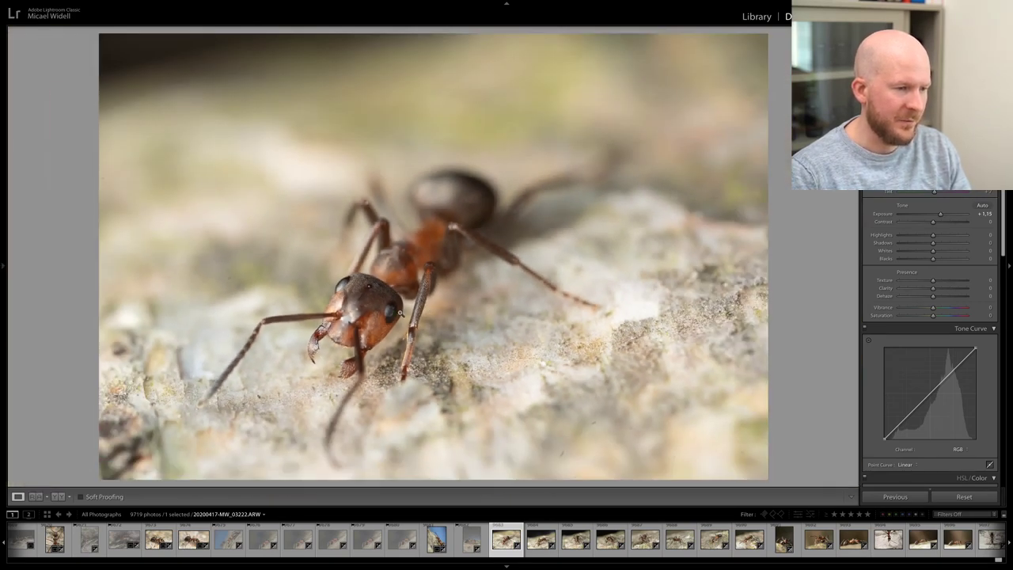
left_click(400, 314)
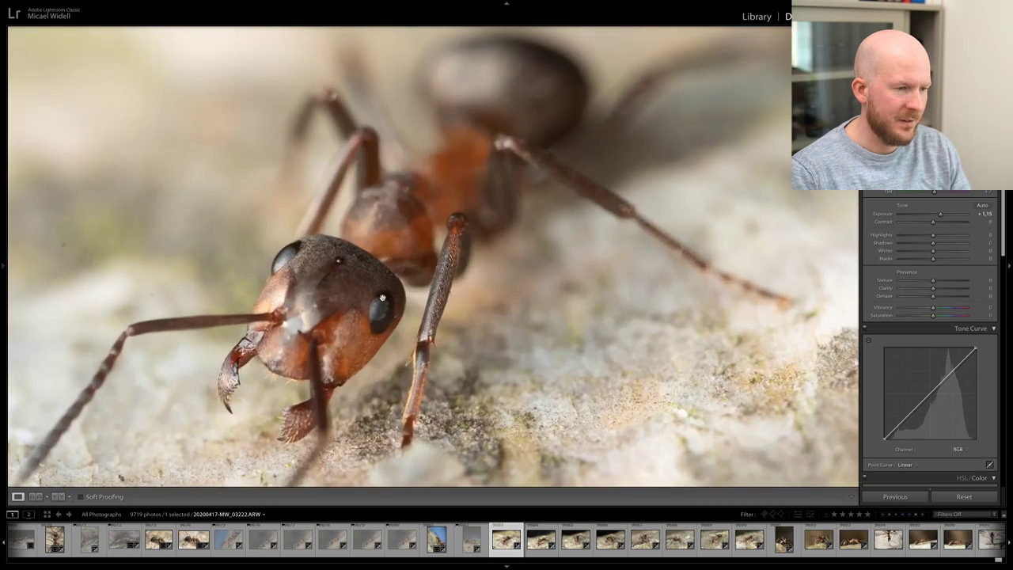
left_click(381, 322)
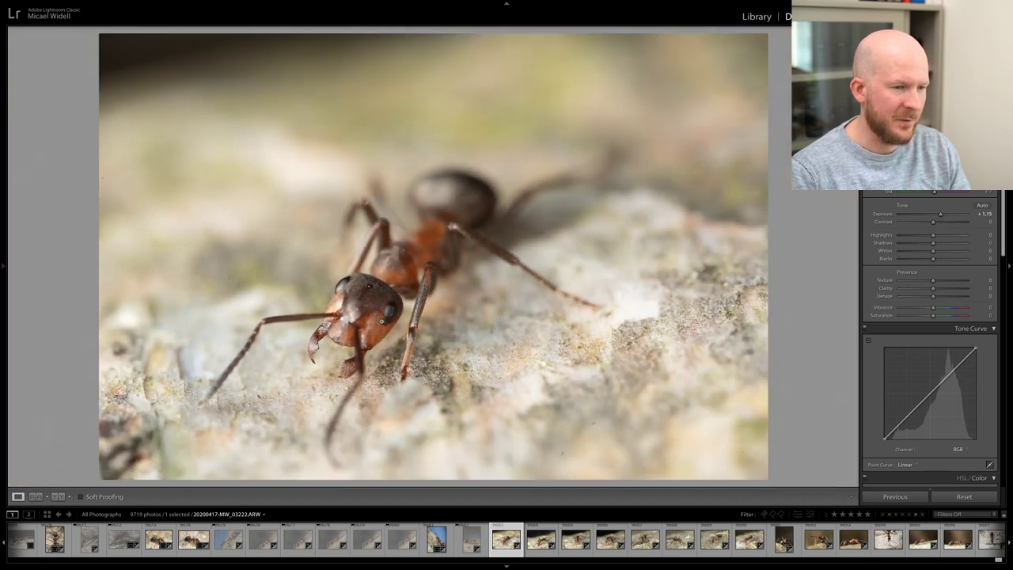
left_click(500, 332)
left_click(497, 333)
key("Right")
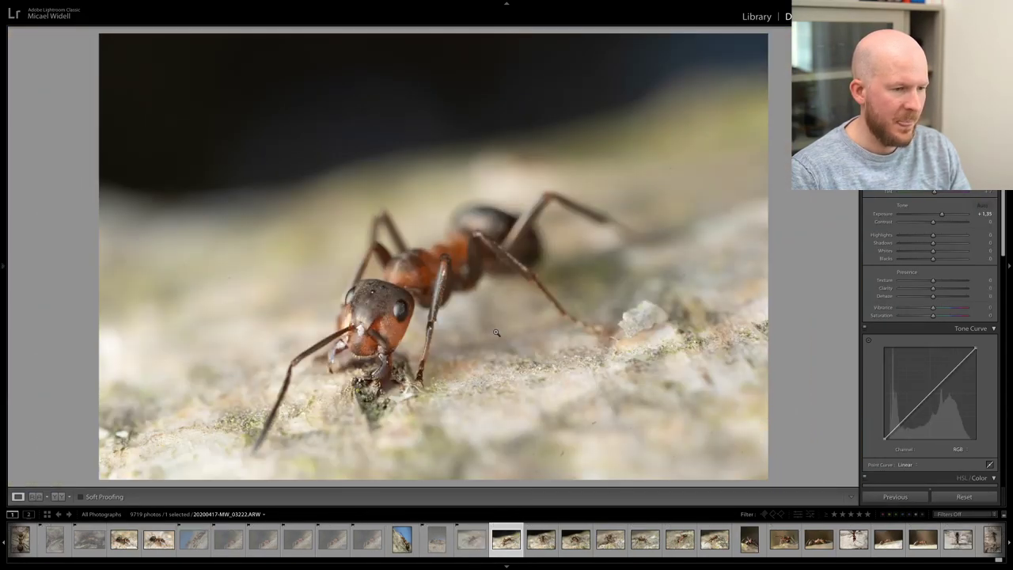
- Check focus on 20200417-MW_03230.ARW and lower its Shadows to +8
left_click(420, 318)
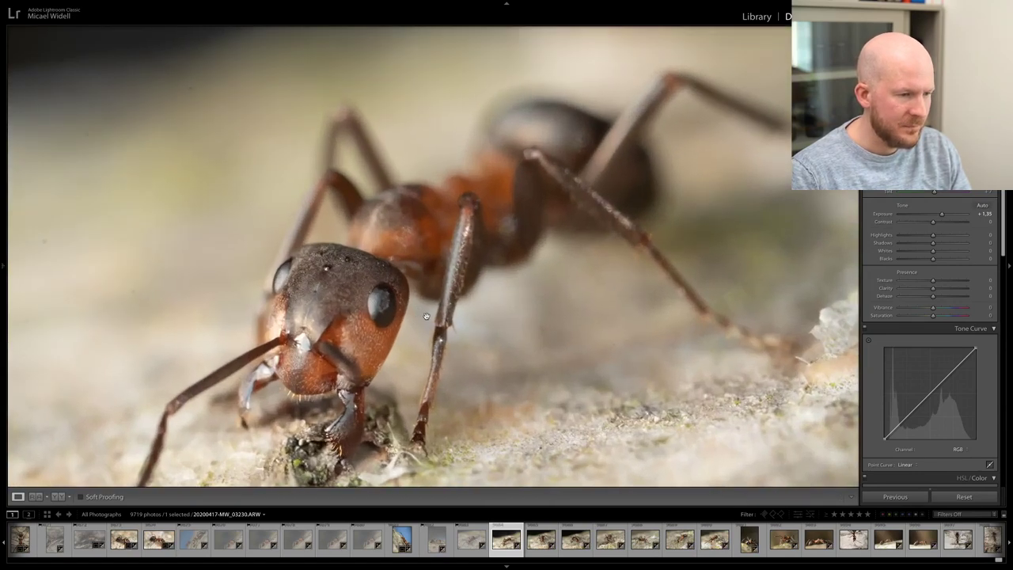
left_click(425, 317)
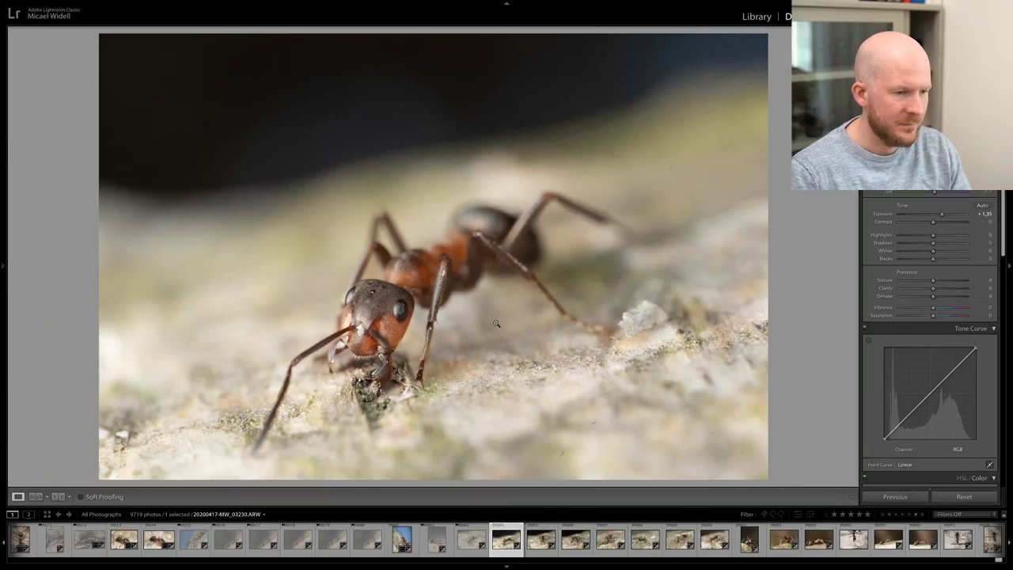
left_click(451, 316)
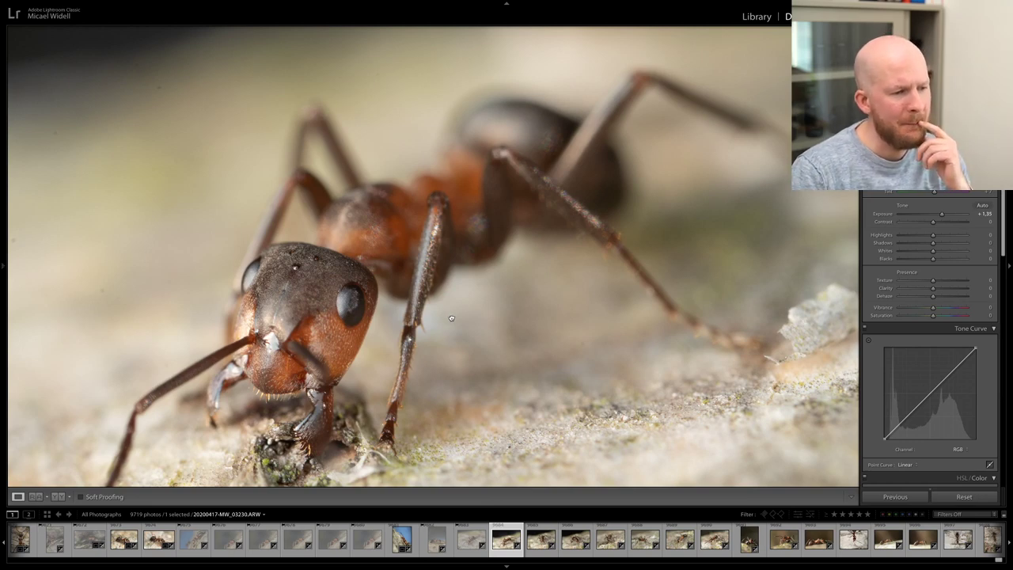
left_click(451, 319)
left_click_drag(965, 246, 935, 247)
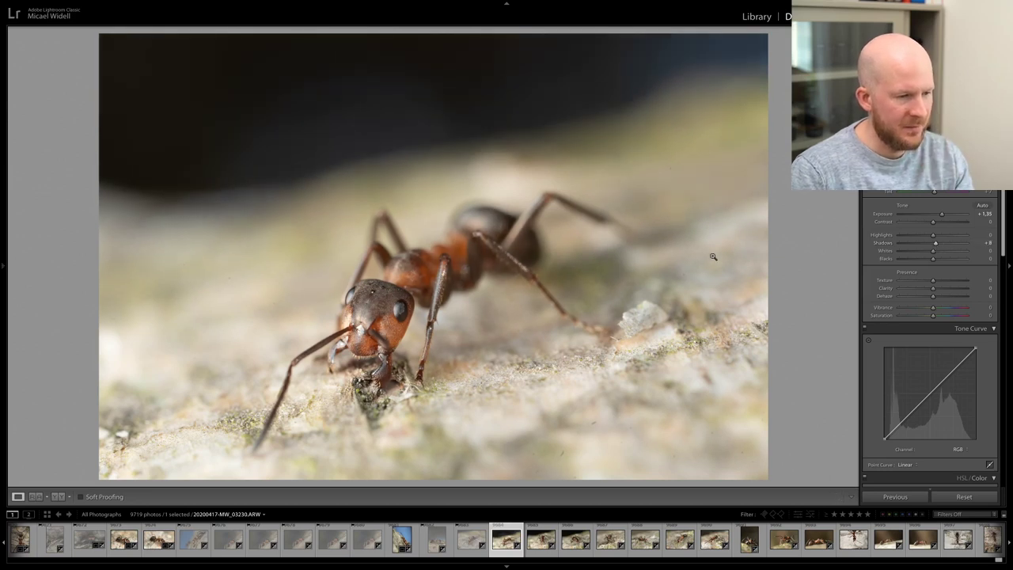
key("Right")
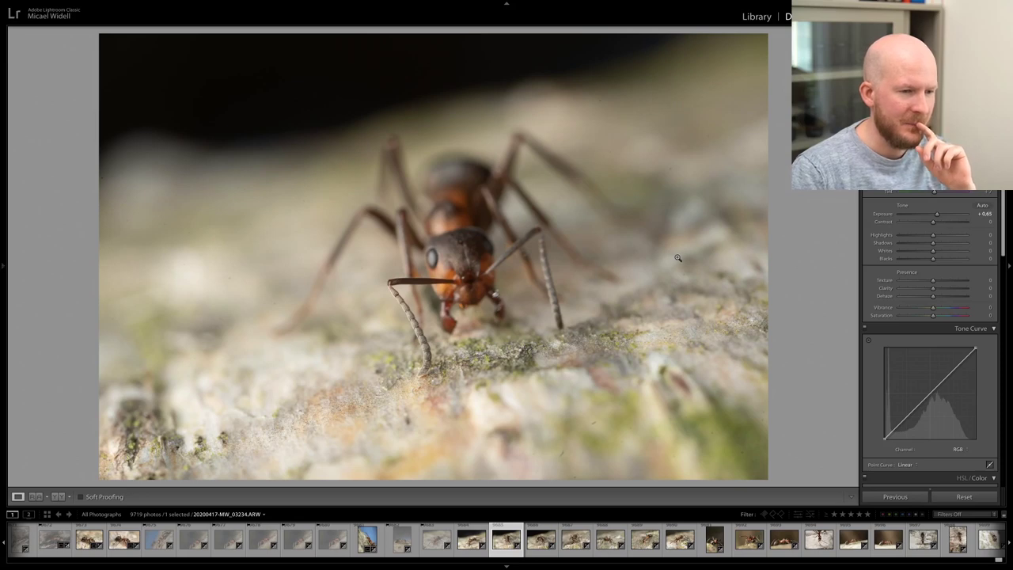
key("r")
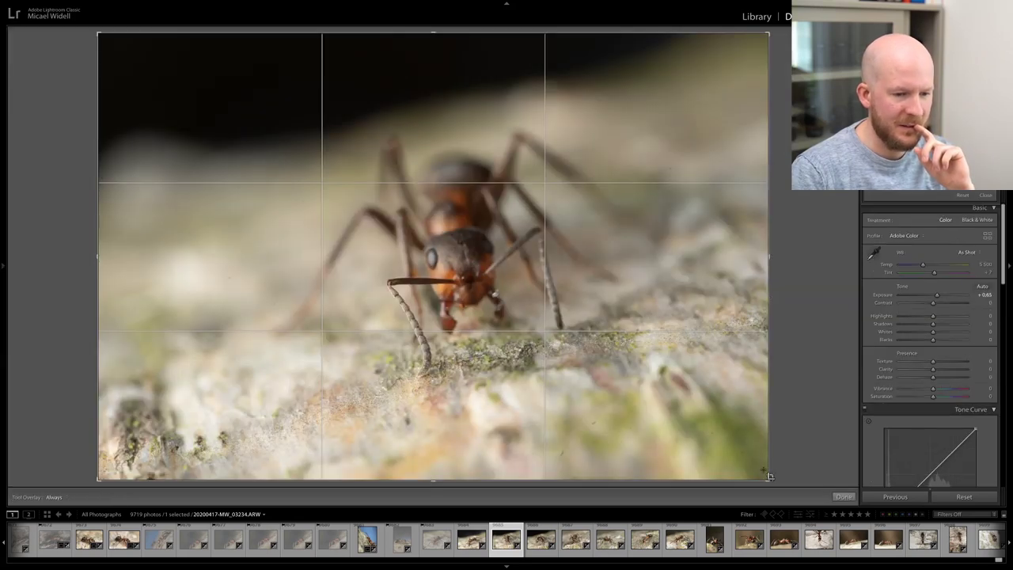
- Tighten the crop on 03234, then set Saturation +9, Shadows −13, Contrast +13 and reset Highlights
left_click_drag(766, 477, 730, 456)
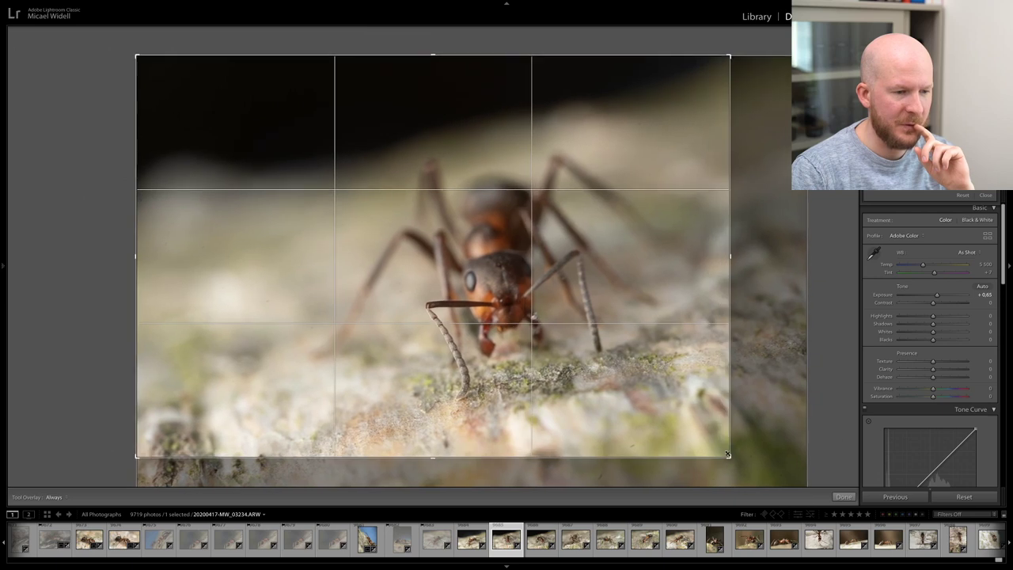
left_click(843, 496)
left_click_drag(933, 316, 940, 317)
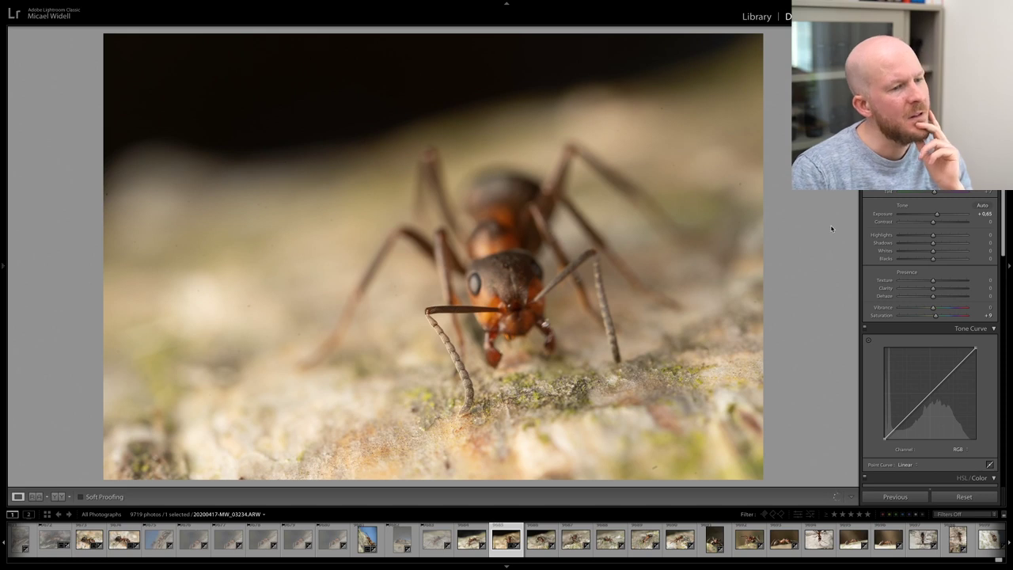
left_click(961, 242)
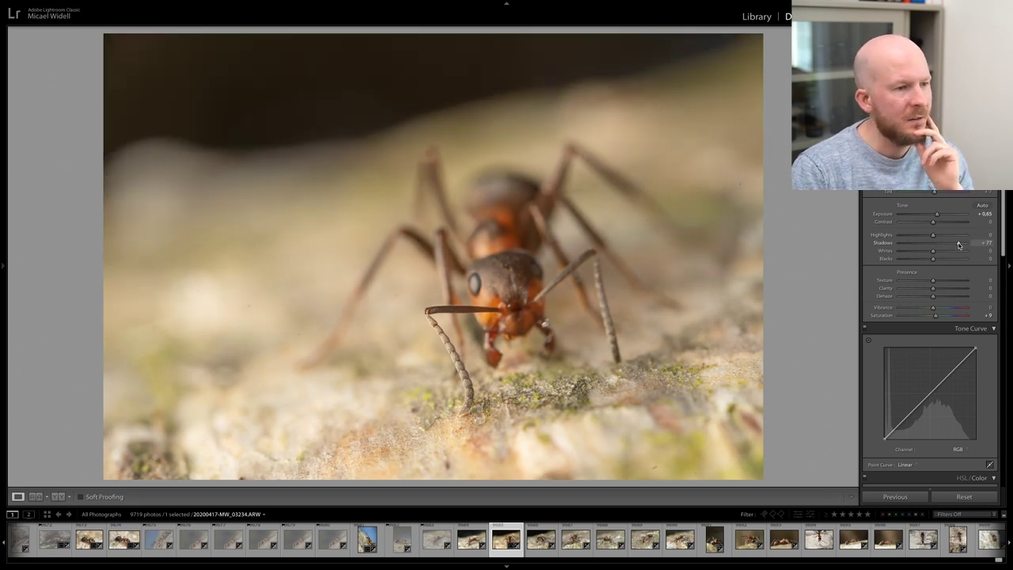
left_click_drag(961, 242, 938, 239)
double_click(937, 239)
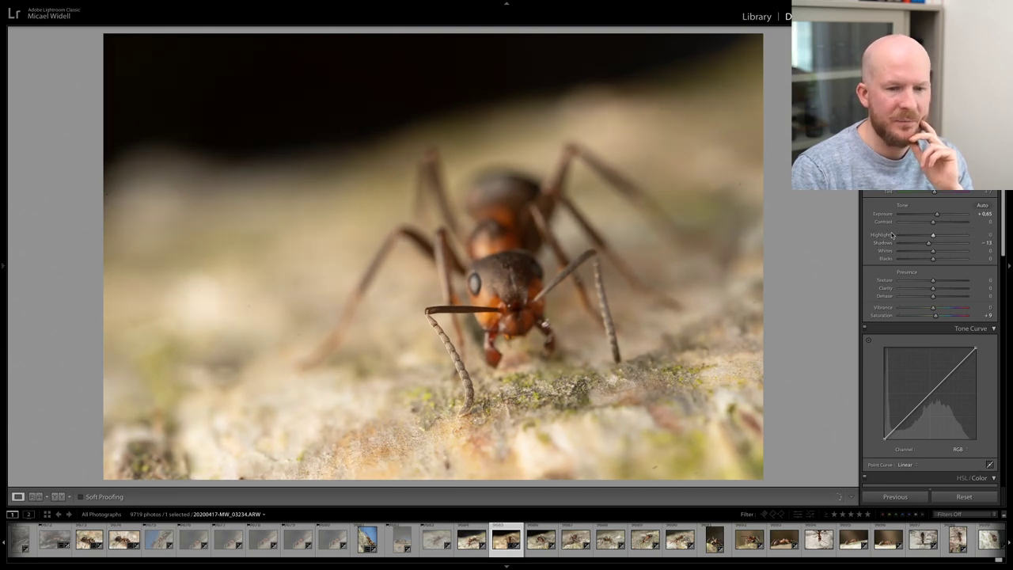
left_click_drag(940, 224, 937, 225)
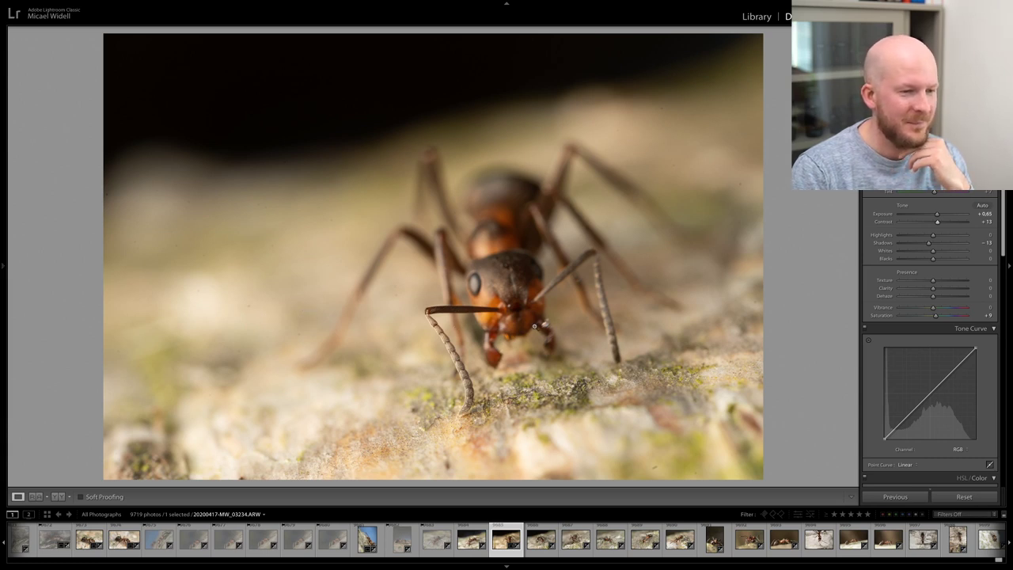
- Heal nine dust specks in the blurred background around the front-facing ant, then move to the next photo
key("q")
scroll(929, 337, "up", 2)
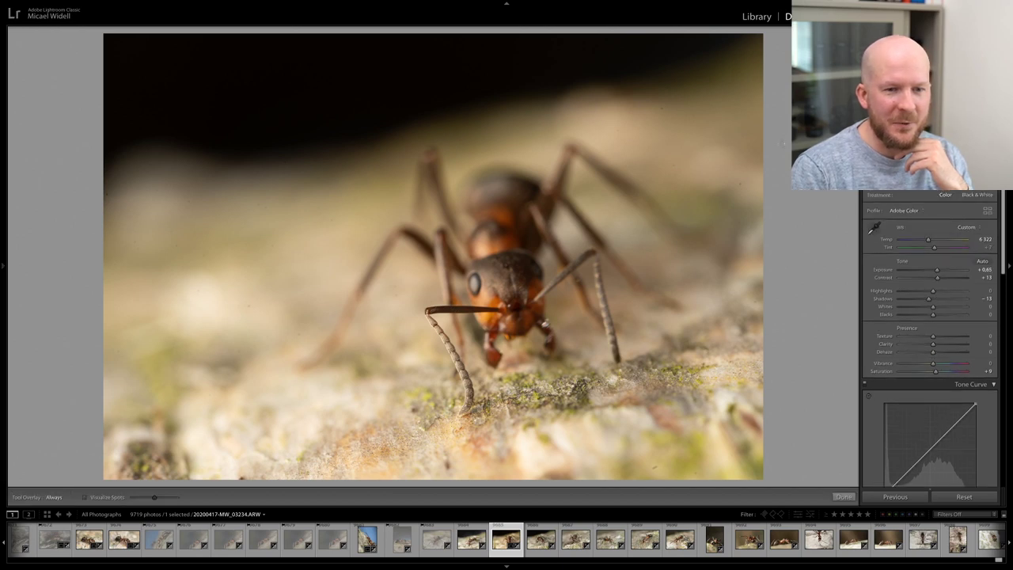
left_click(252, 306)
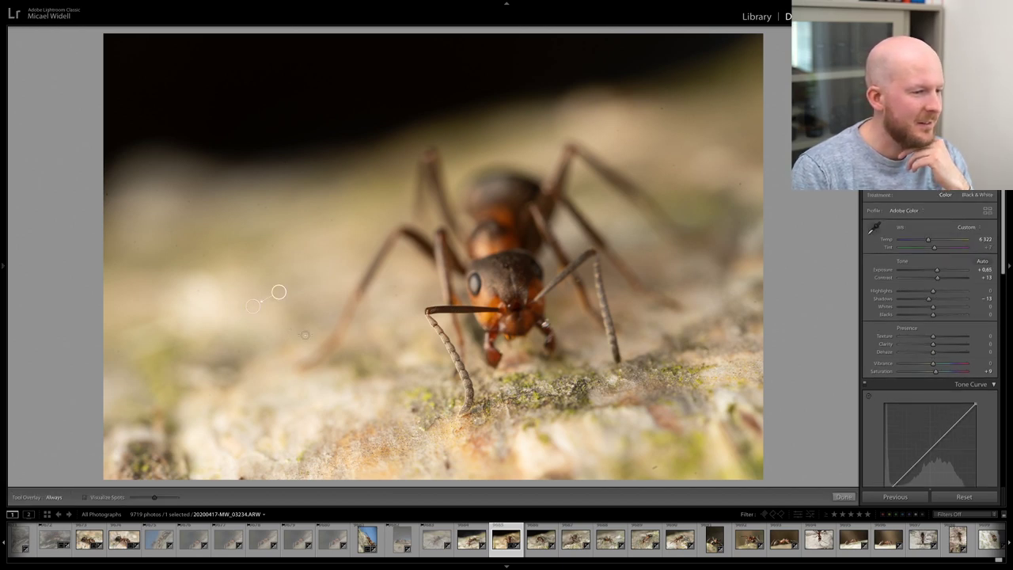
left_click(300, 332)
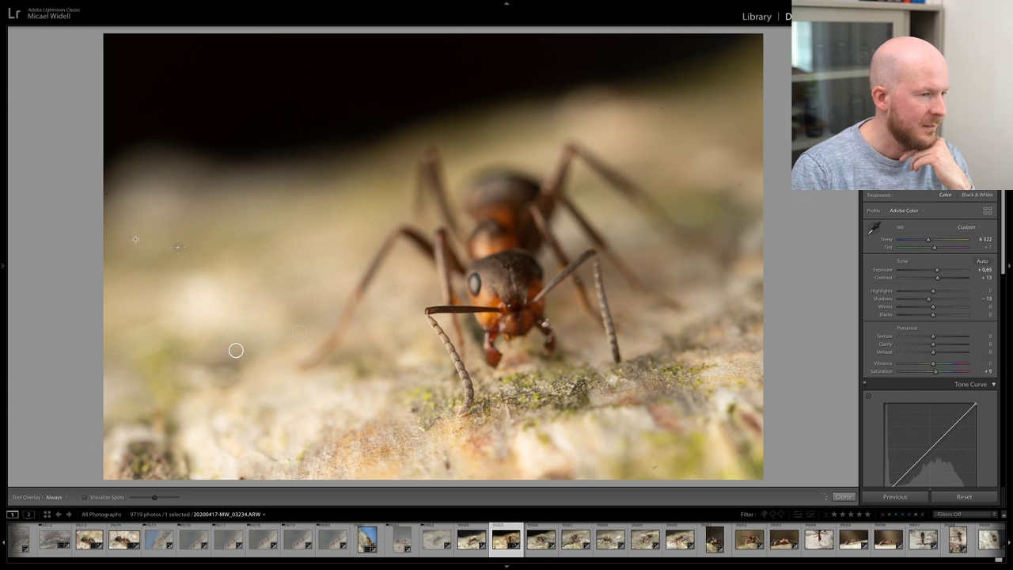
left_click(206, 254)
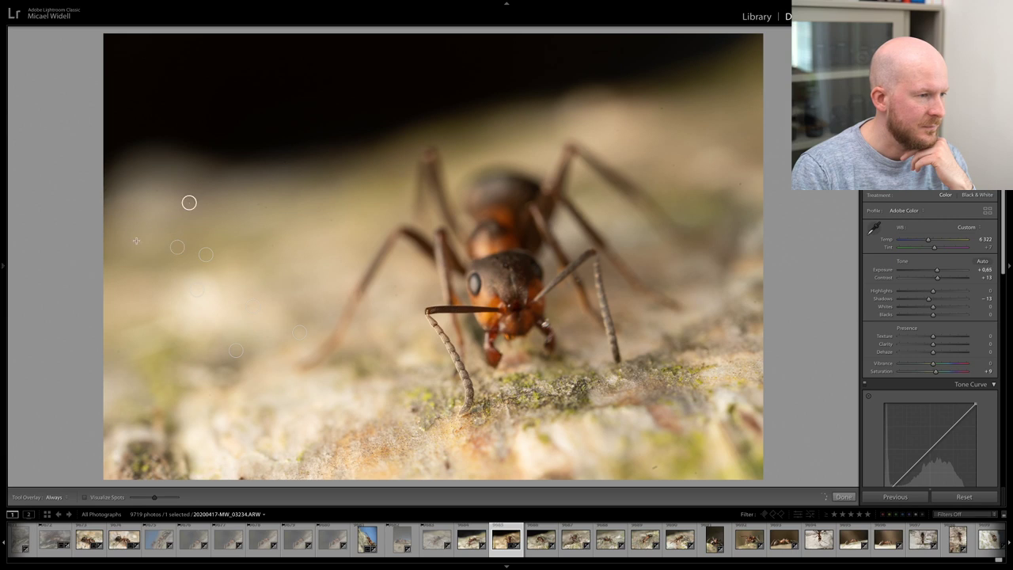
left_click(189, 202)
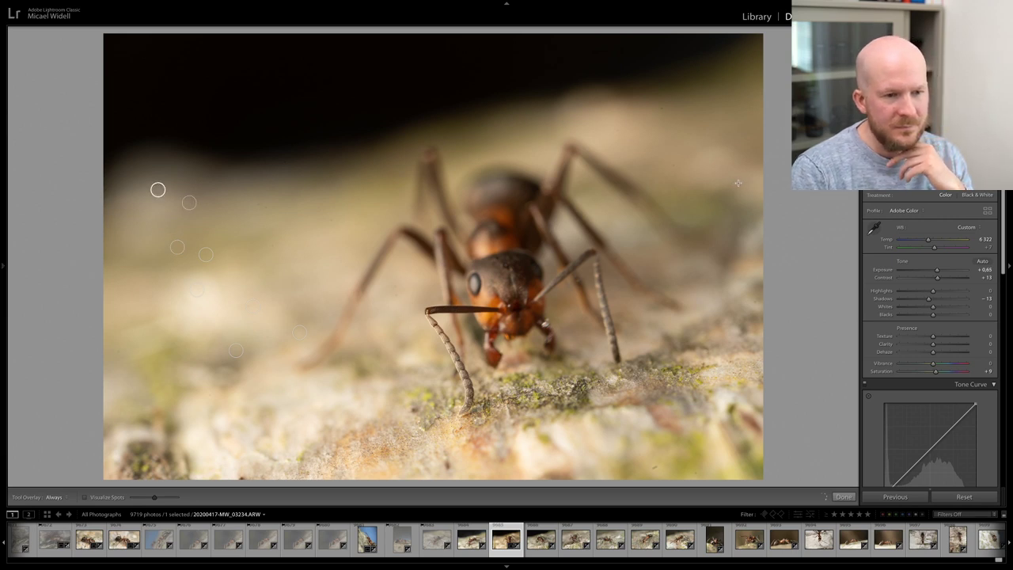
left_click(158, 189)
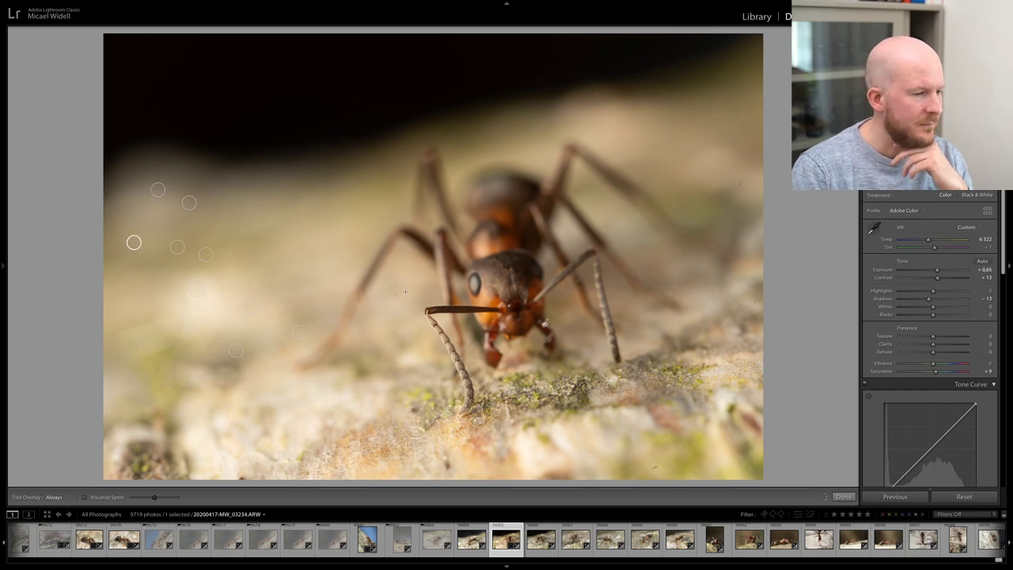
left_click(134, 242)
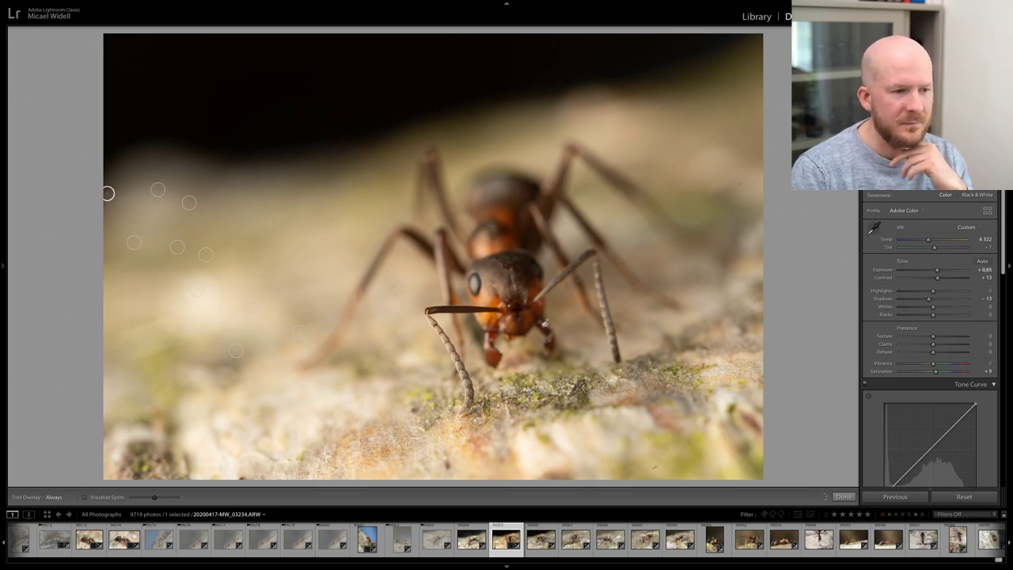
left_click(108, 193)
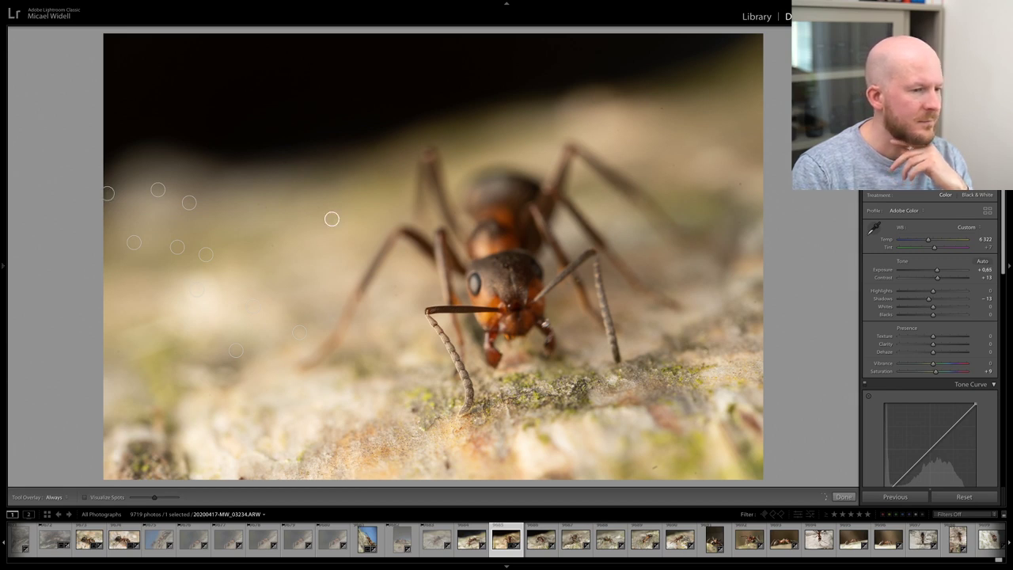
left_click(331, 218)
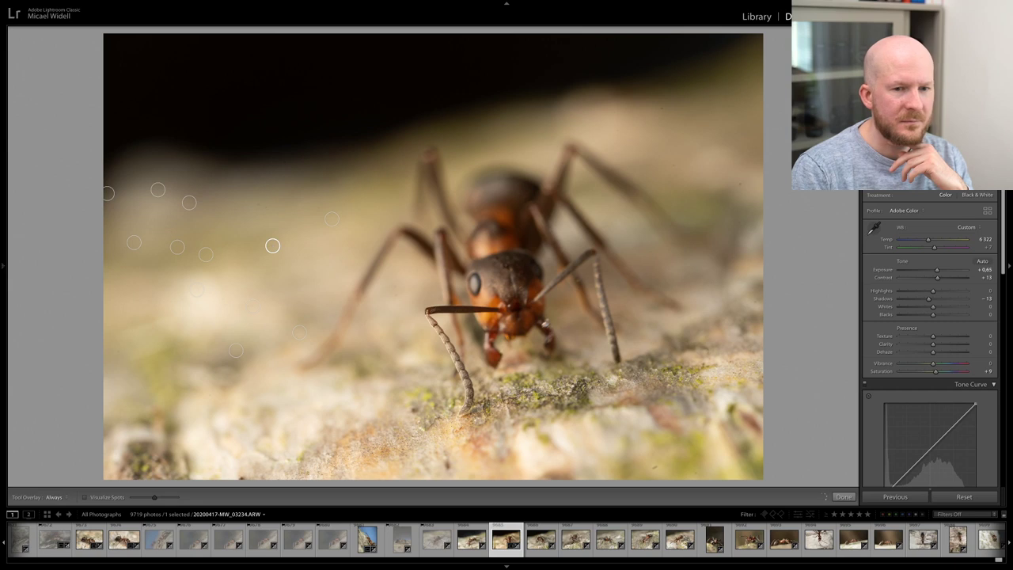
left_click(272, 245)
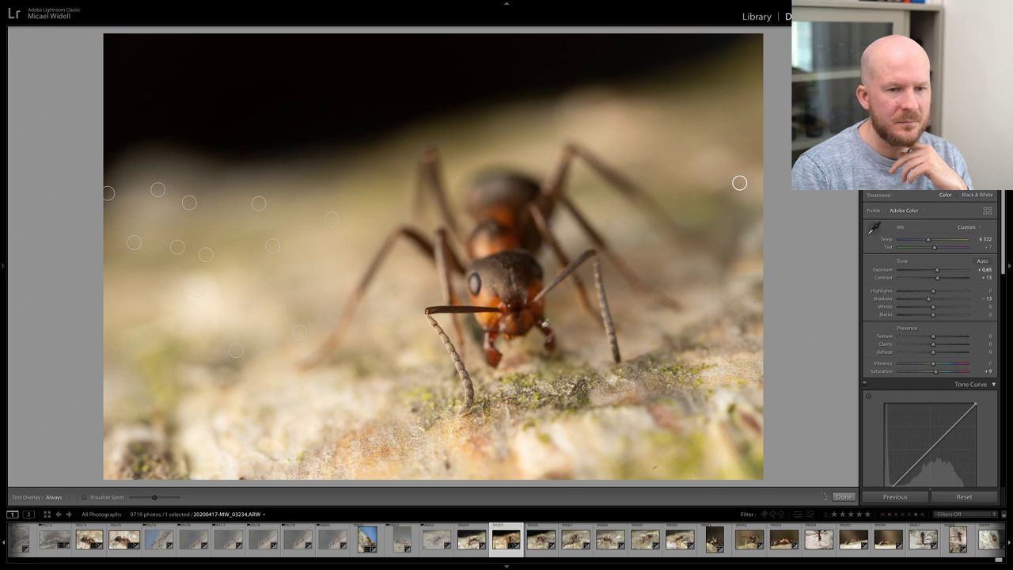
key("q")
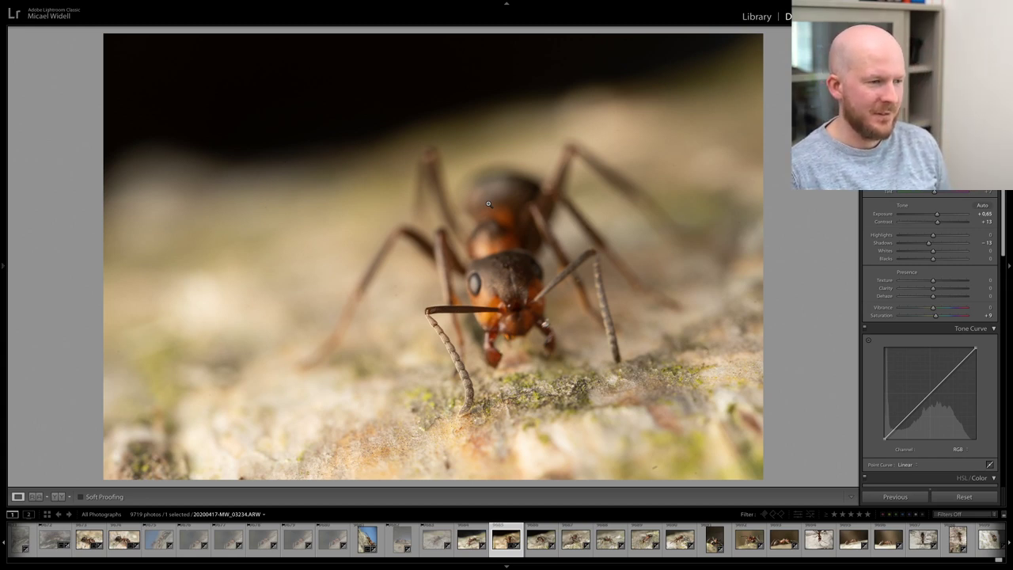
key("Right")
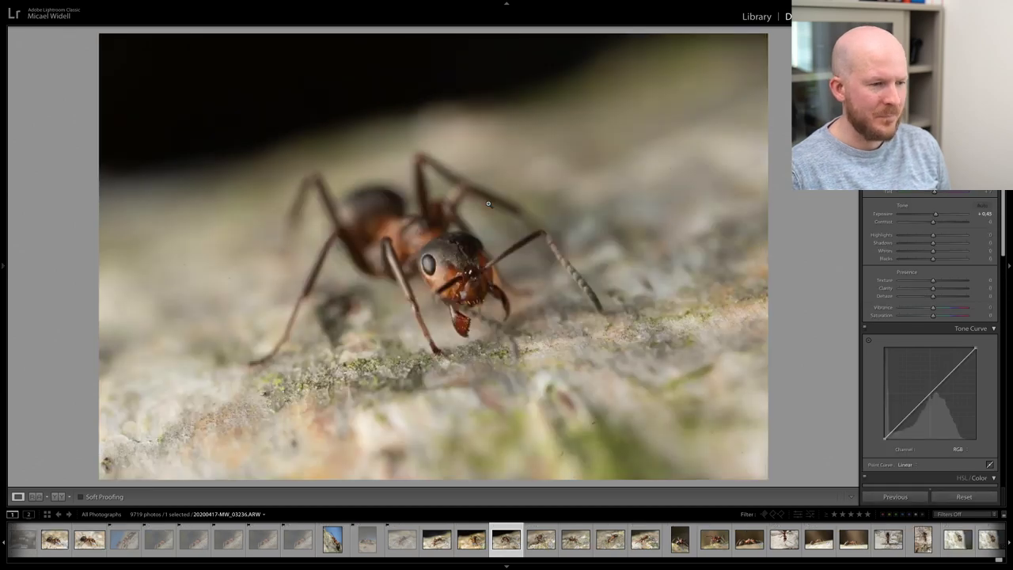
- Reject the out-of-focus shot, then reject the next after lowering its exposure to about -0.10
left_click(487, 205)
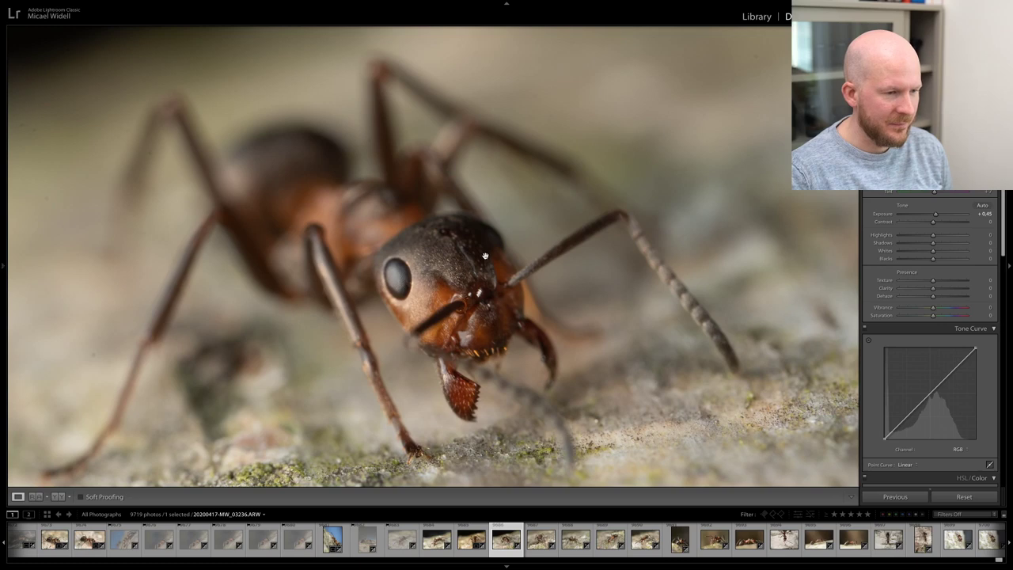
left_click(485, 255)
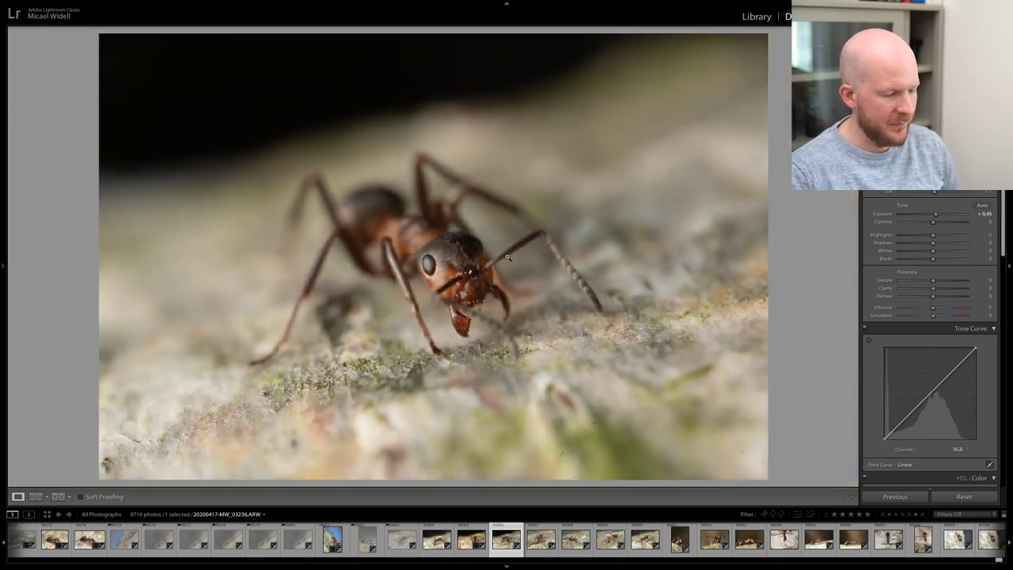
key("x")
key("Right")
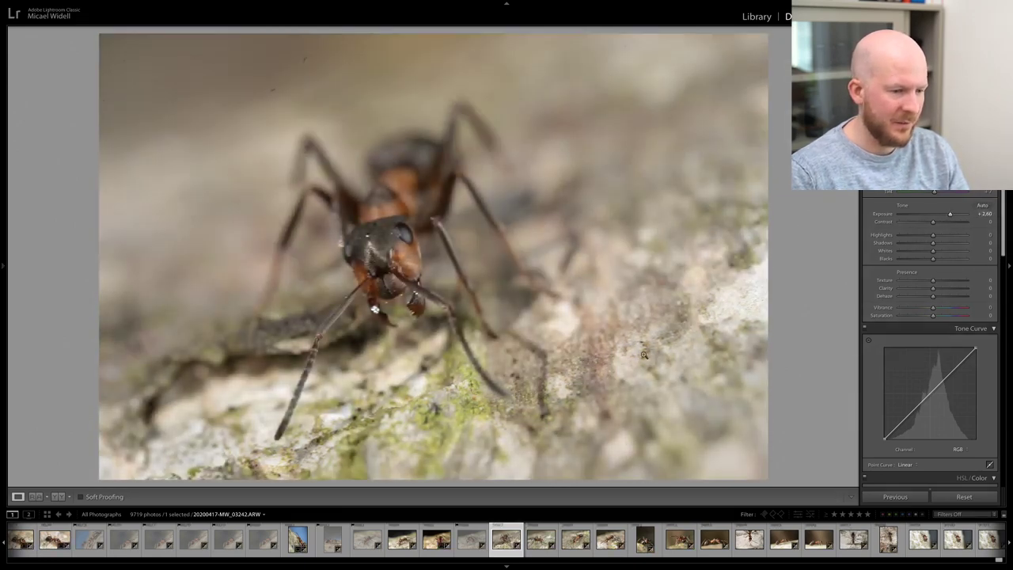
left_click_drag(950, 214, 932, 215)
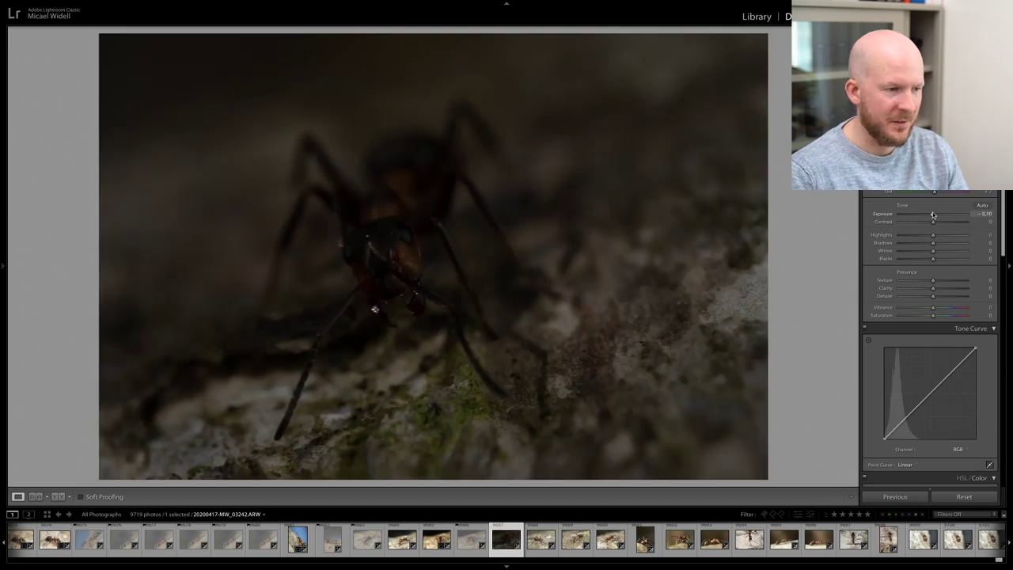
key("x")
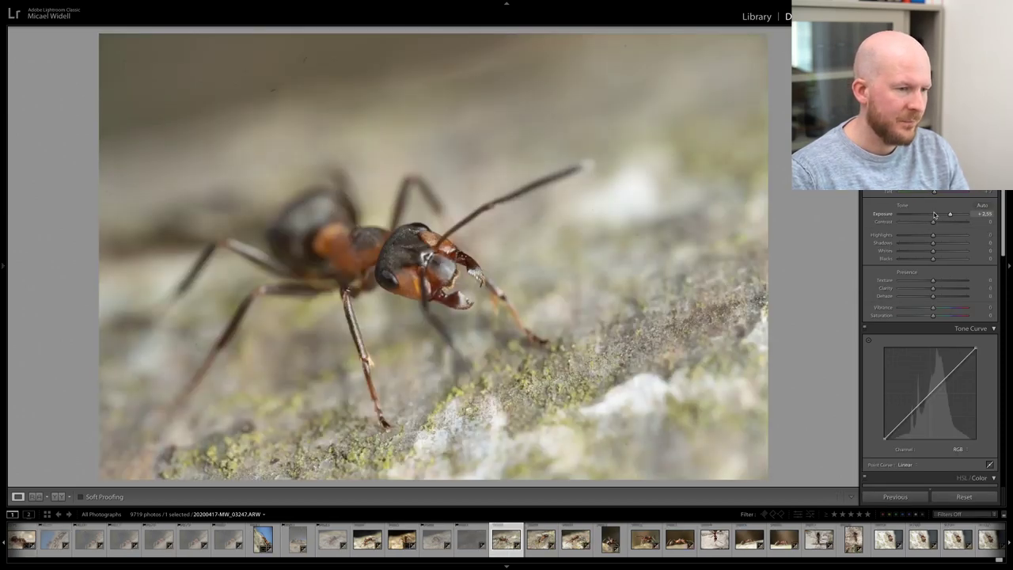
- Reject another soft frame, and one more after setting its exposure to about +0.35
left_click(542, 285)
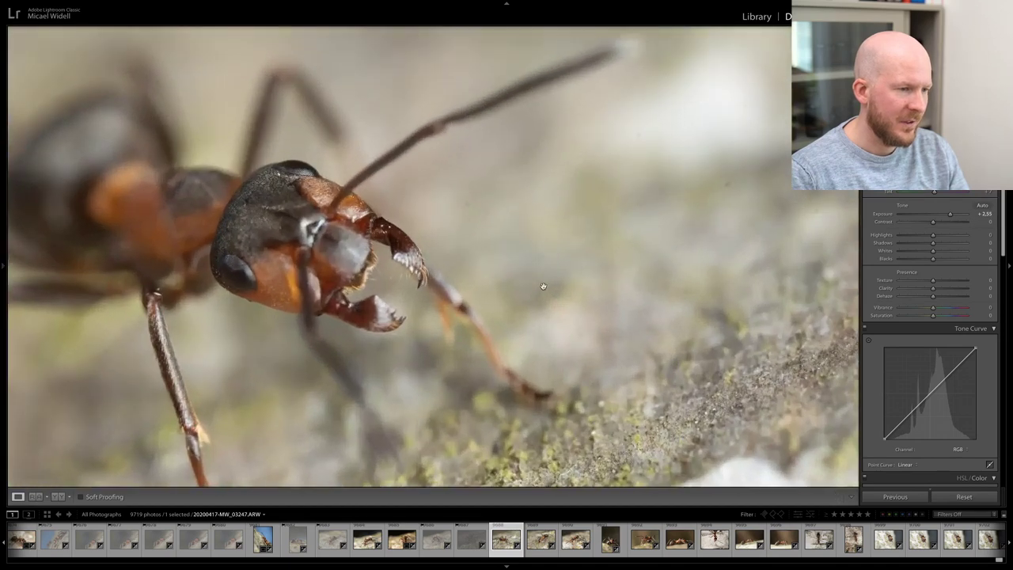
left_click(543, 285)
key("x")
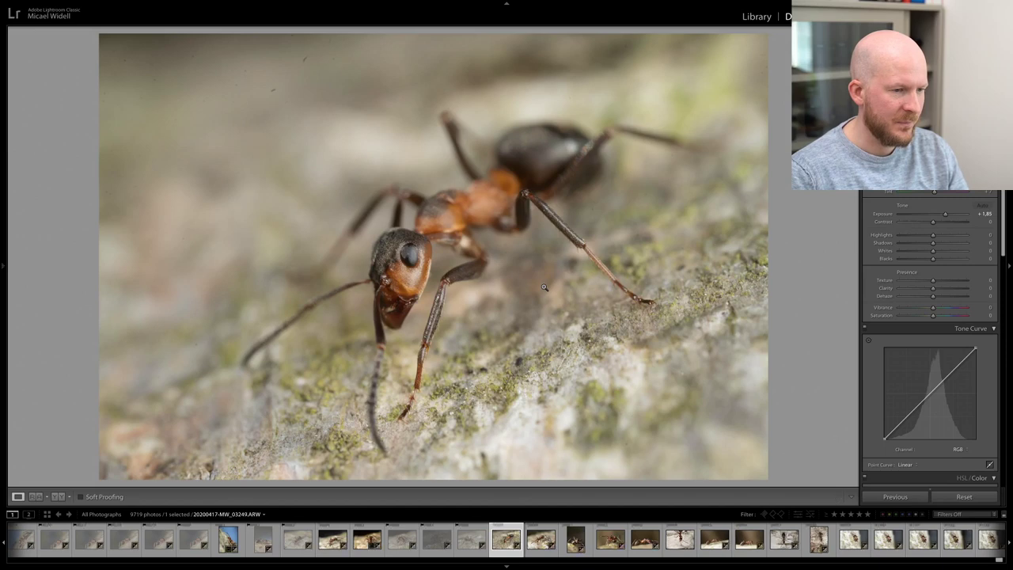
left_click_drag(938, 215, 944, 215)
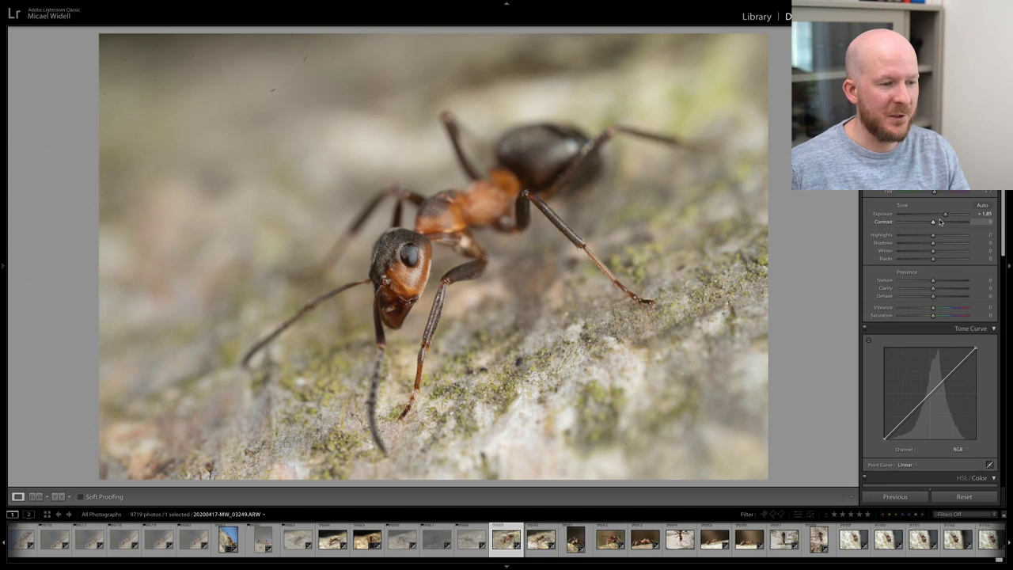
key("x")
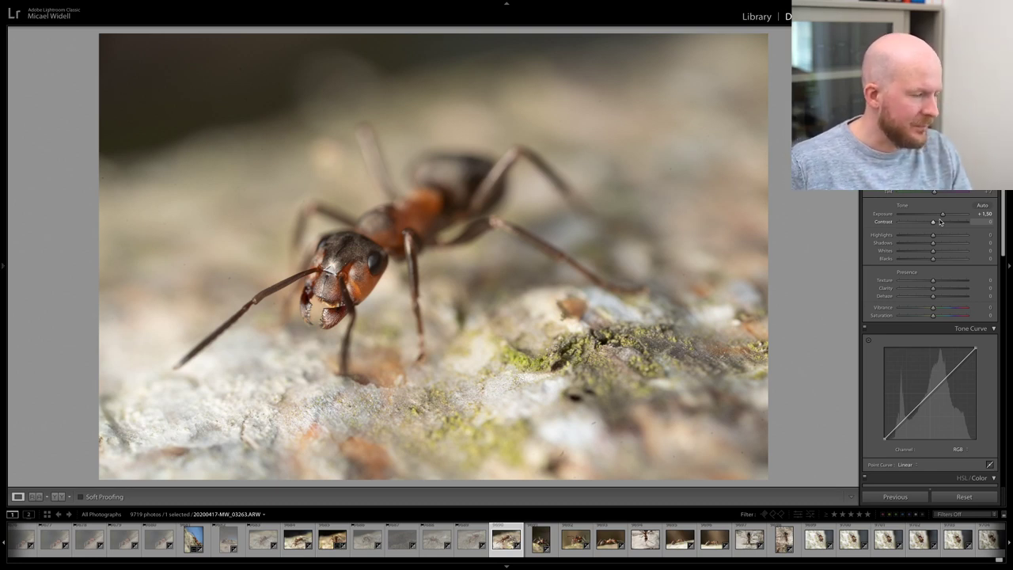
- Compare the next shot against 03234 and reject the remaining soft frames through 03263
left_click(412, 282)
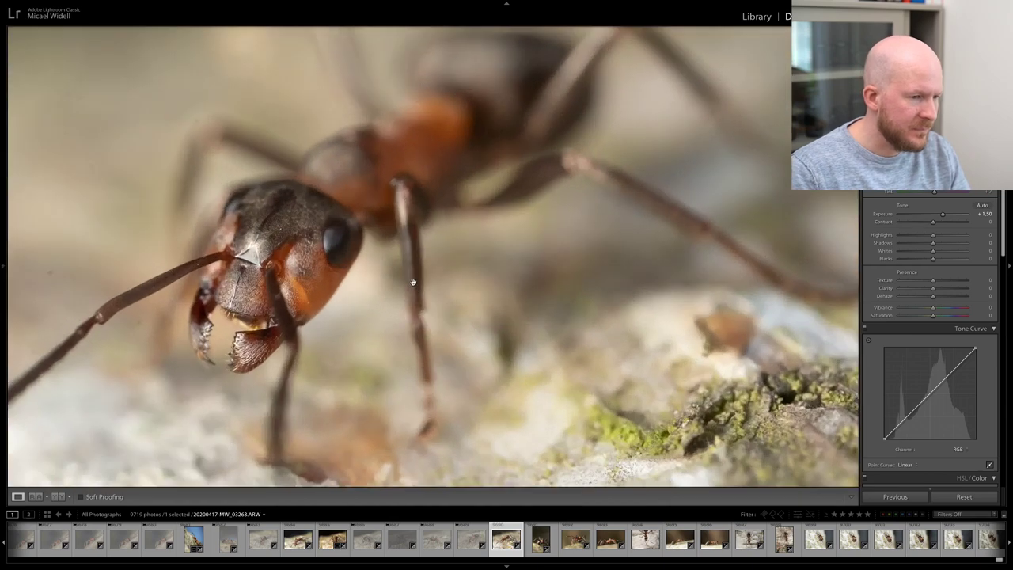
left_click_drag(332, 288, 357, 286)
left_click(358, 287)
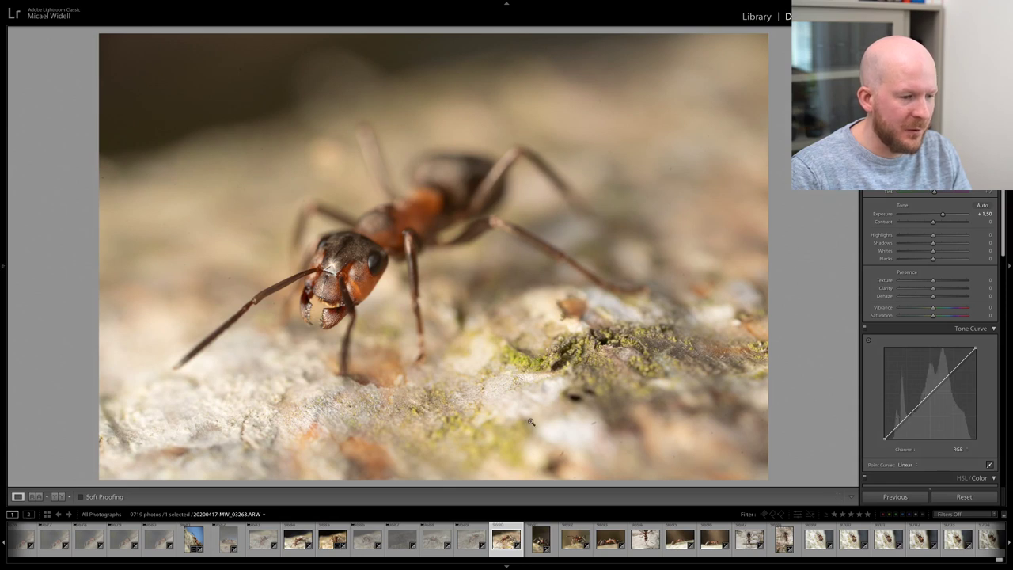
left_click(327, 546)
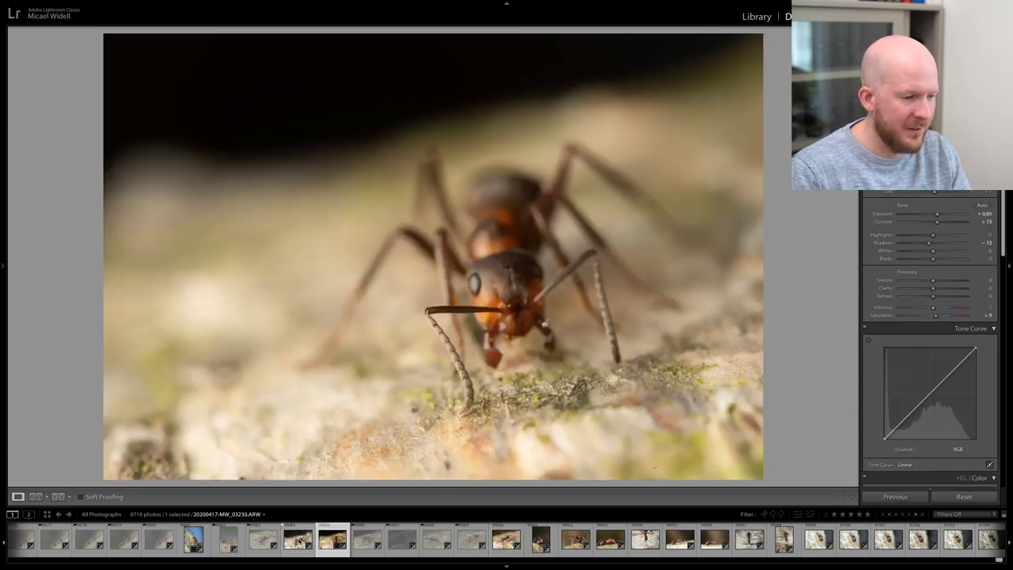
left_click(298, 541)
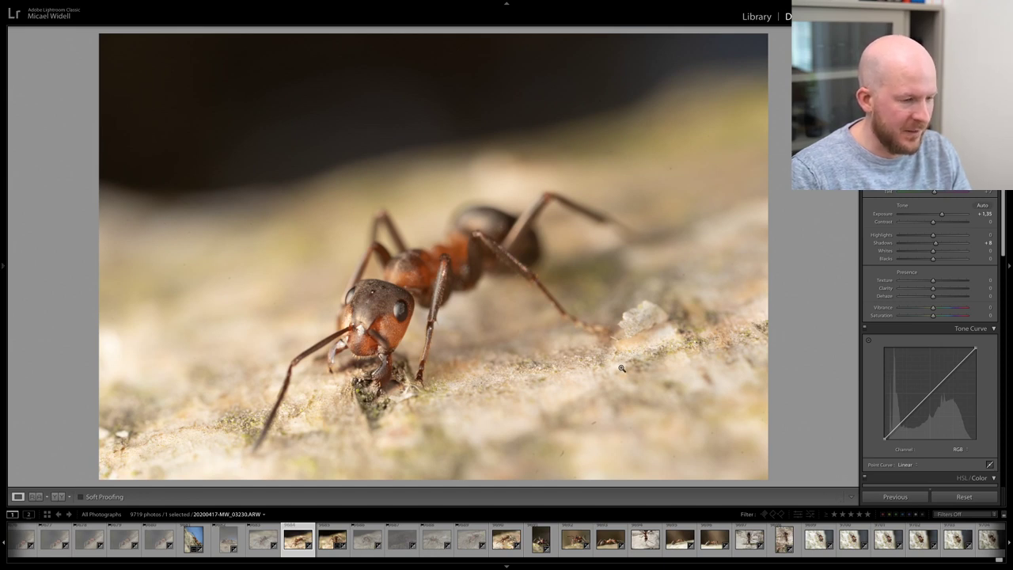
key("x")
key("Right")
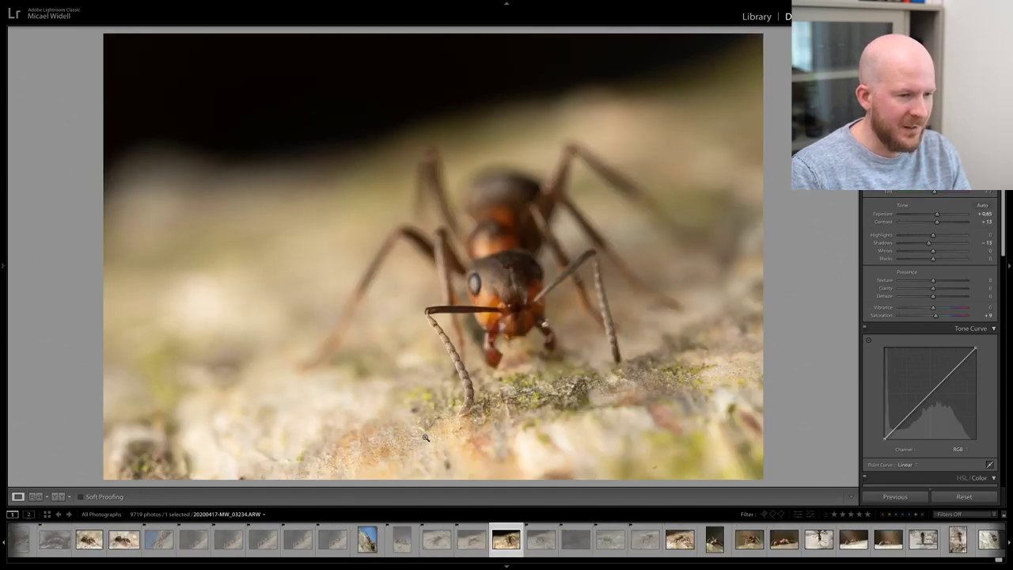
left_click(679, 542)
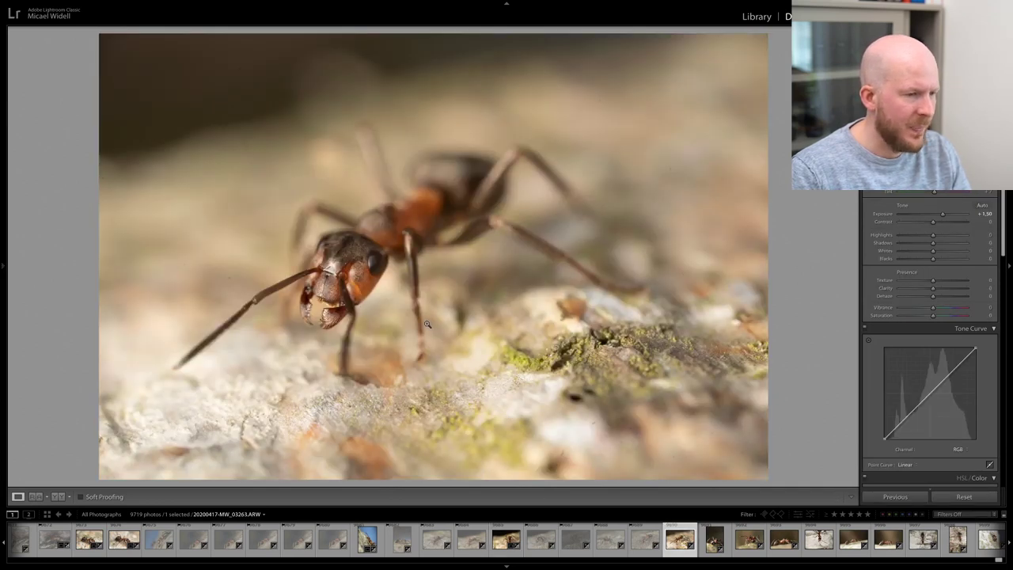
key("x")
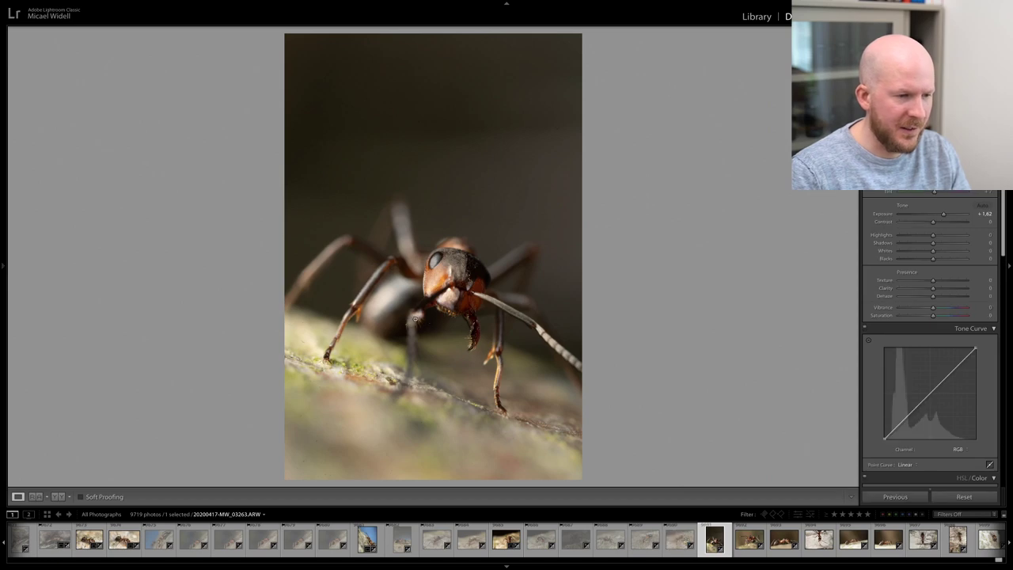
- Raise the vertical ant photo's exposure to +2.00 and check it at 1:1
left_click_drag(944, 215, 945, 214)
left_click(386, 316)
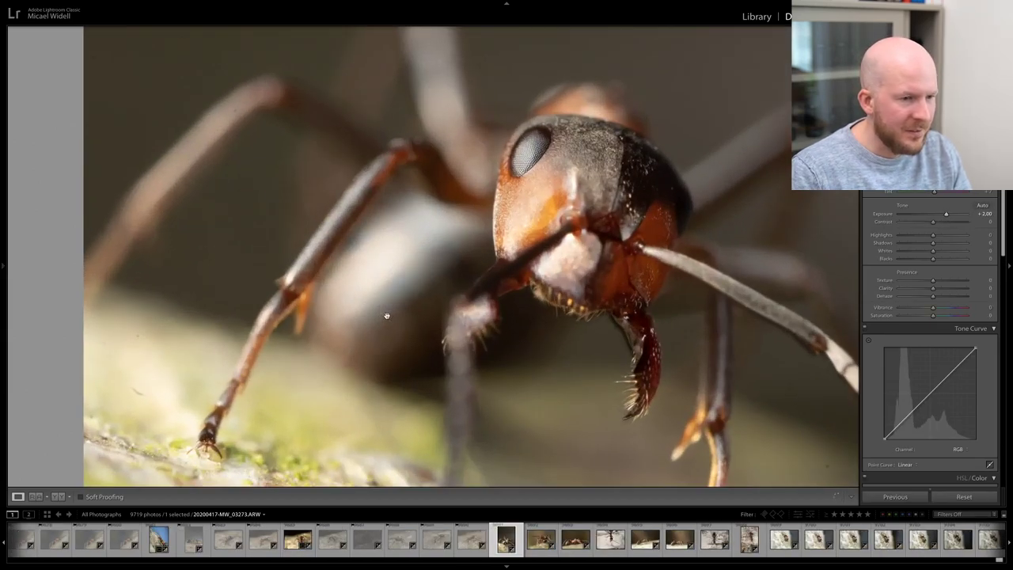
left_click(388, 316)
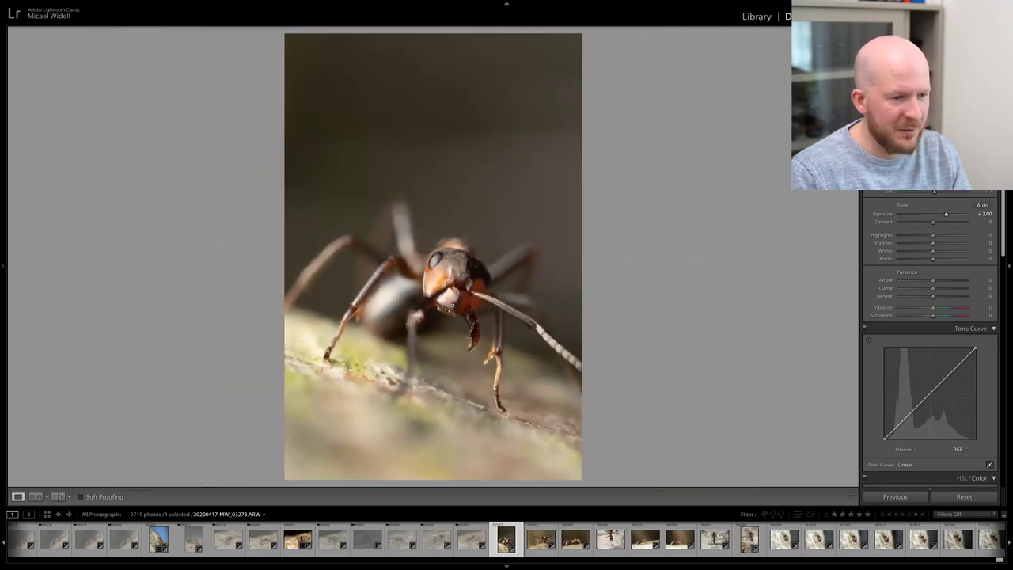
- Crop the top and bottom in tightly around the ant and add Texture +11
key("r")
left_click_drag(434, 478, 454, 445)
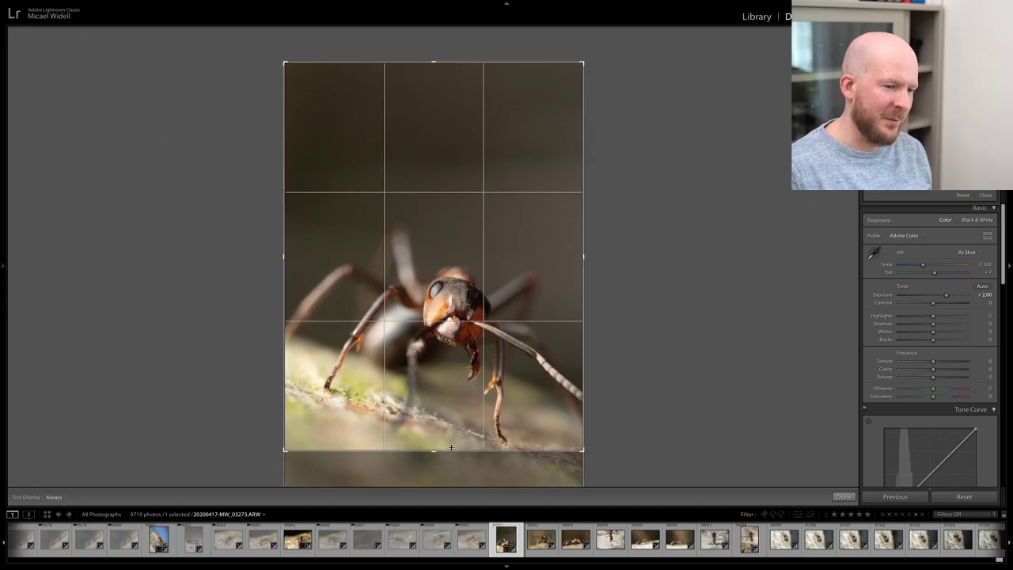
left_click_drag(432, 451, 433, 448)
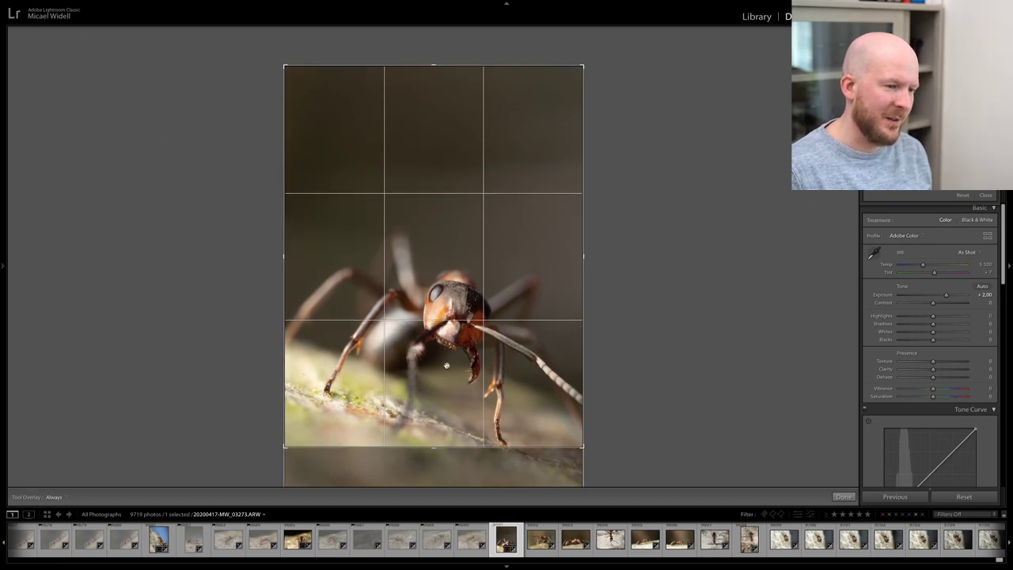
left_click_drag(433, 66, 433, 143)
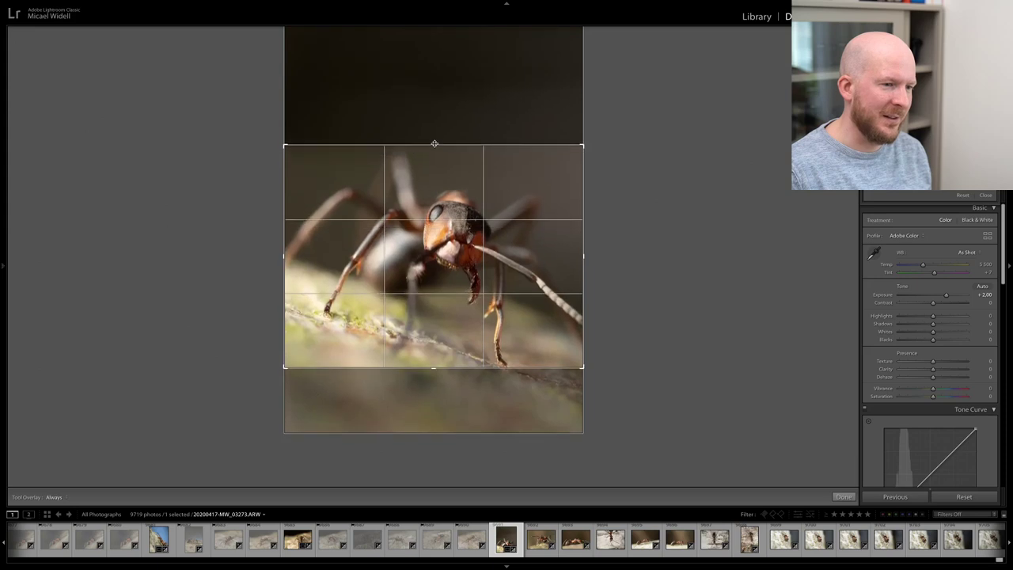
left_click(843, 496)
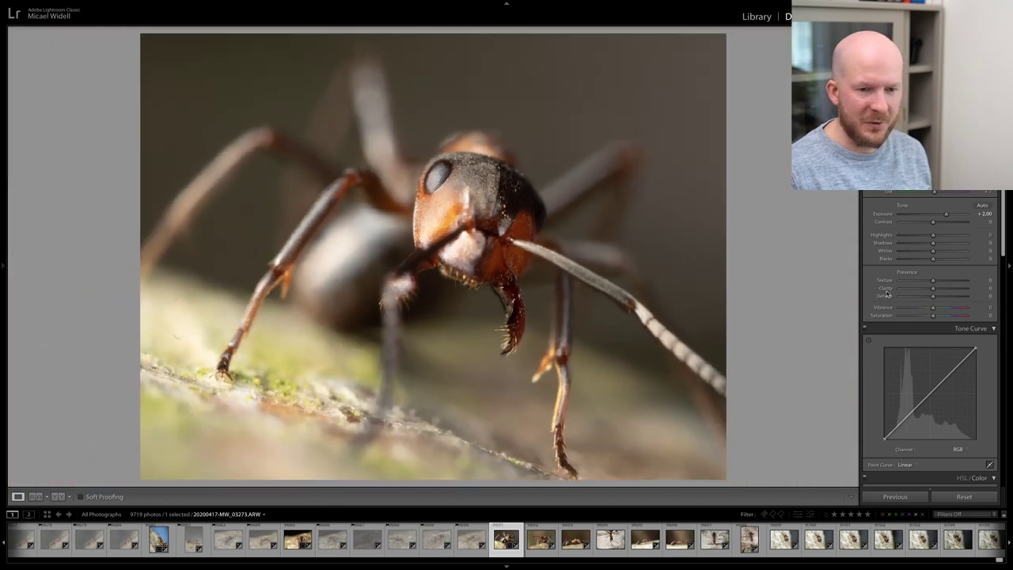
left_click_drag(933, 281, 940, 282)
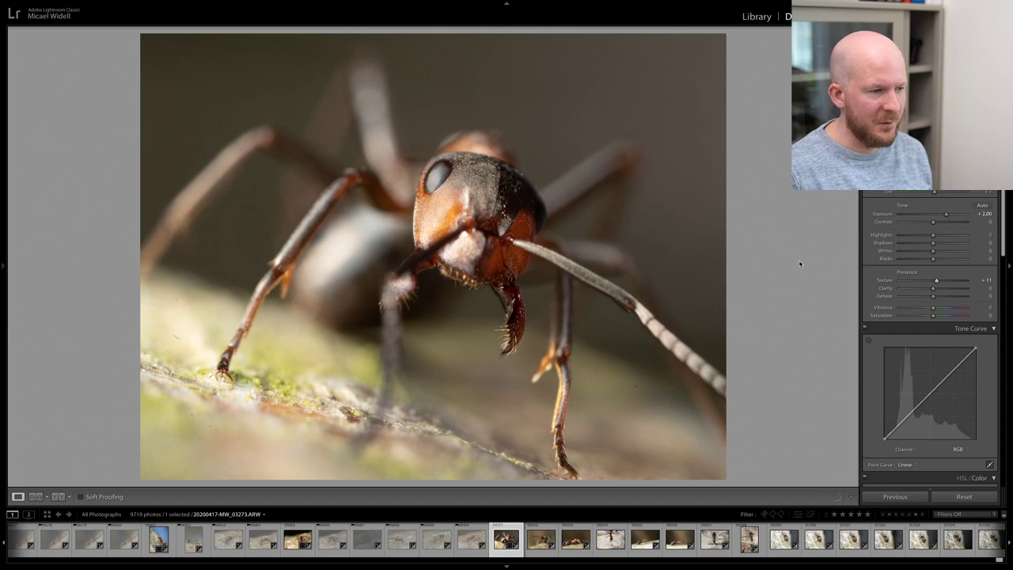
key("q")
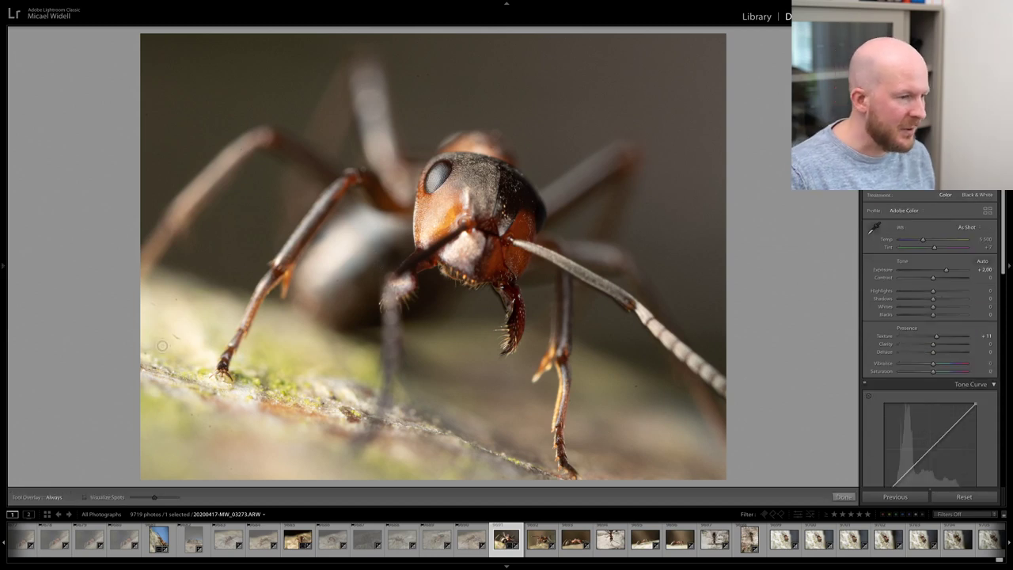
- Heal four dust specks on the moss, lower edge and beside the ant's right leg
left_click(176, 297)
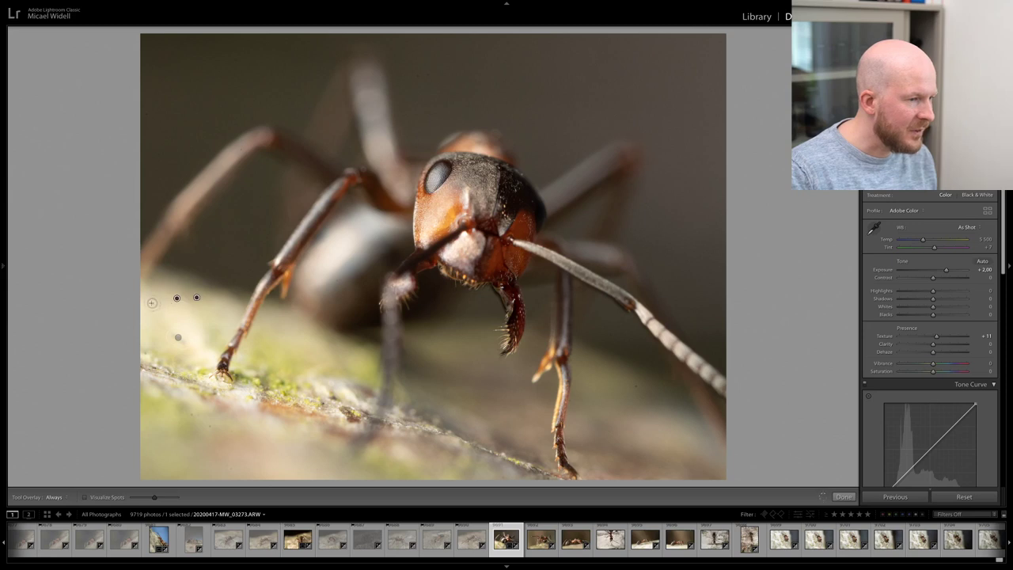
left_click(191, 414)
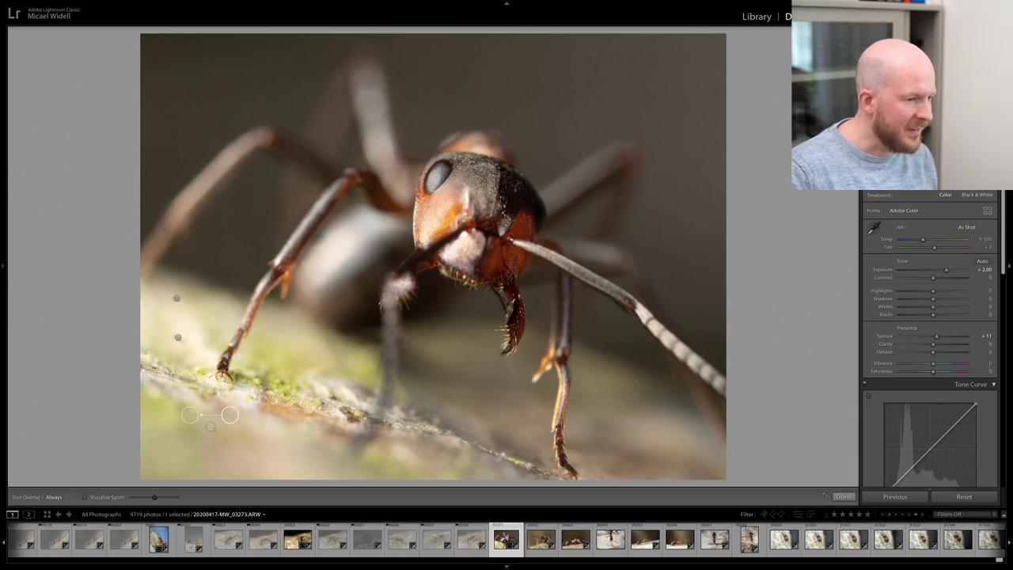
left_click(231, 467)
left_click(635, 386)
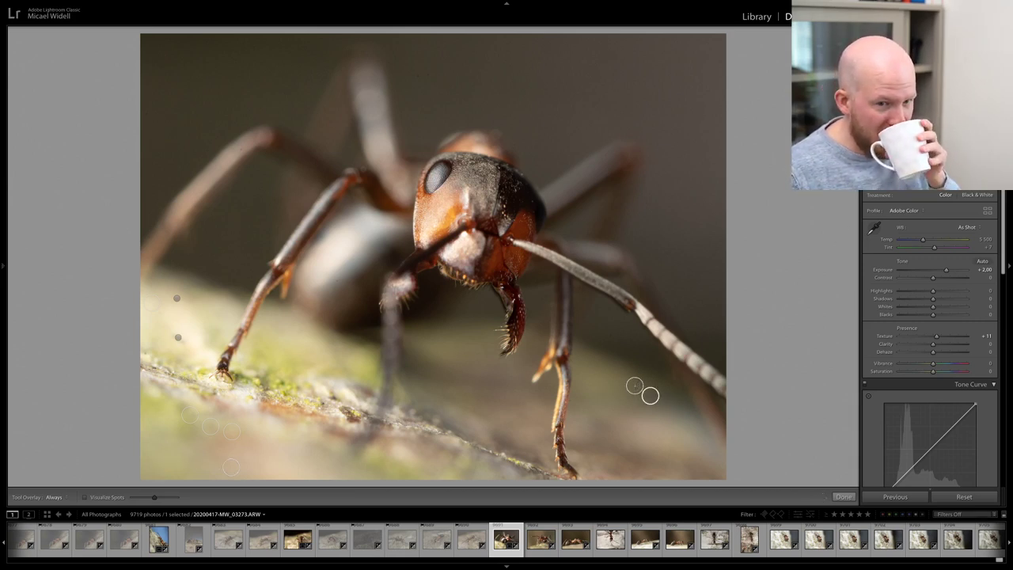
key("q")
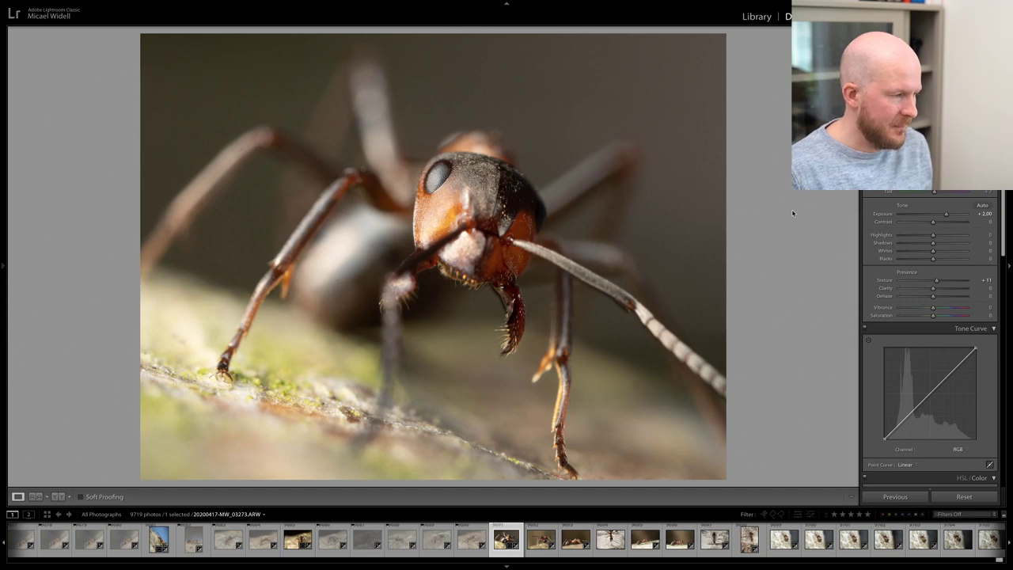
key("Right")
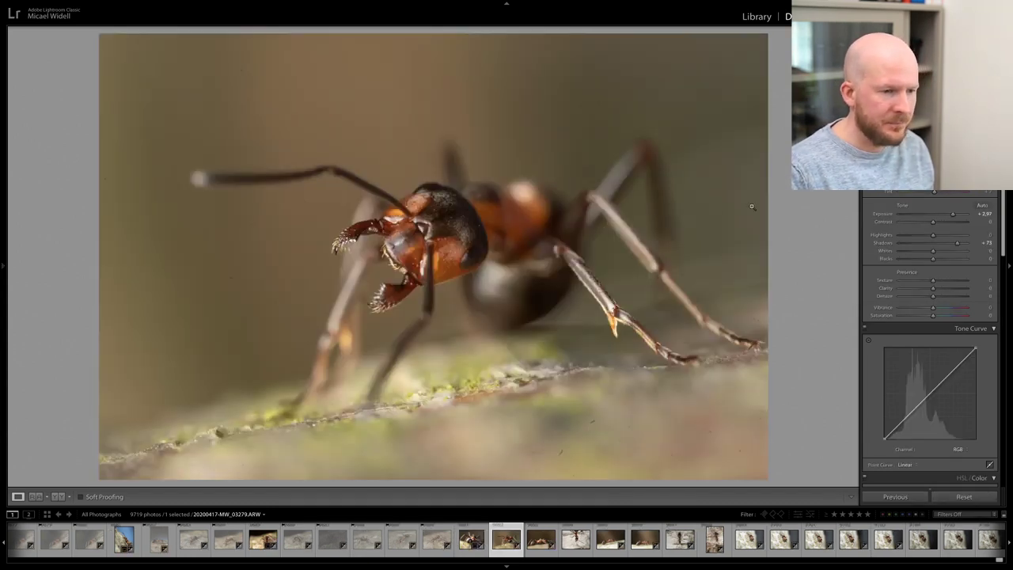
- Set Shadows to +70 and Exposure to +3.35, then zoom in on the ant's head
mouse_move(957, 243)
left_mouse_down()
mouse_move(935, 246)
mouse_move(958, 246)
left_mouse_up()
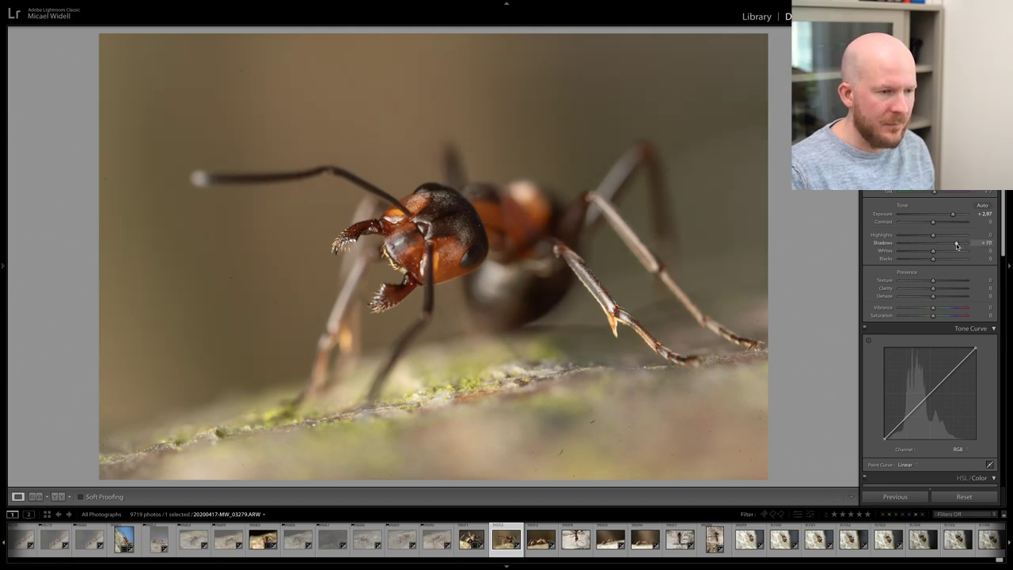
left_click_drag(952, 214, 956, 215)
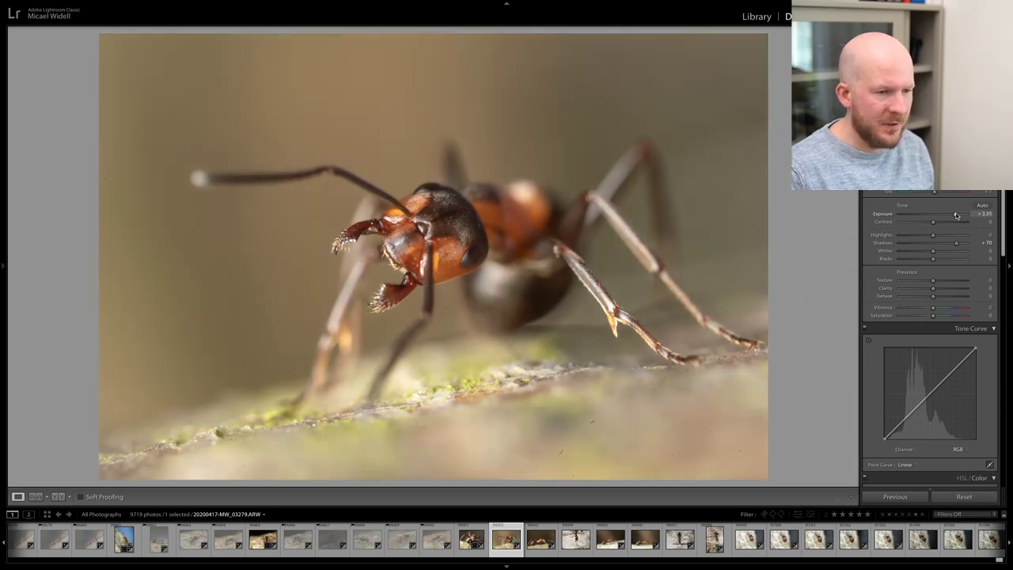
left_click(497, 263)
left_click(462, 262)
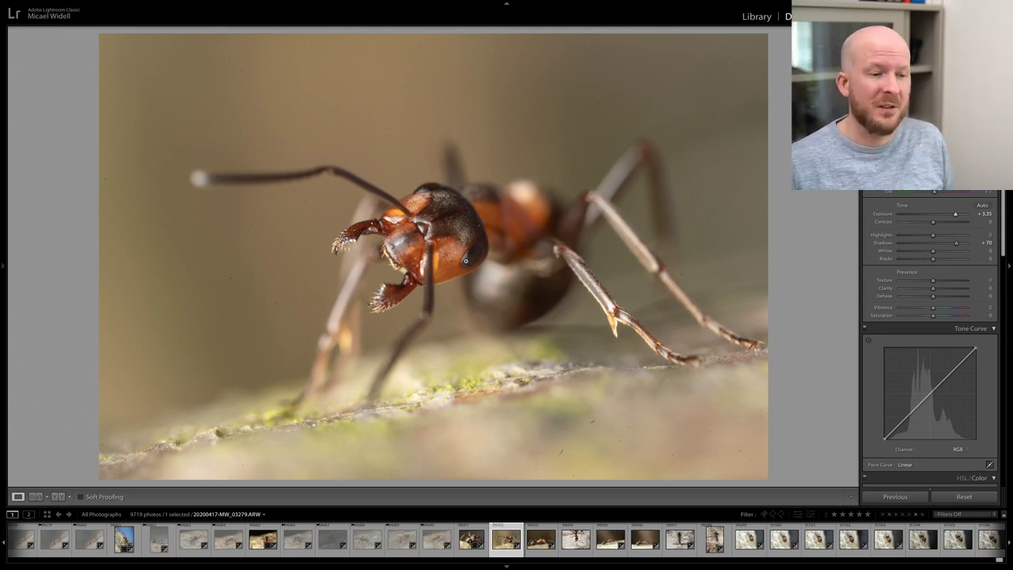
left_click(261, 268)
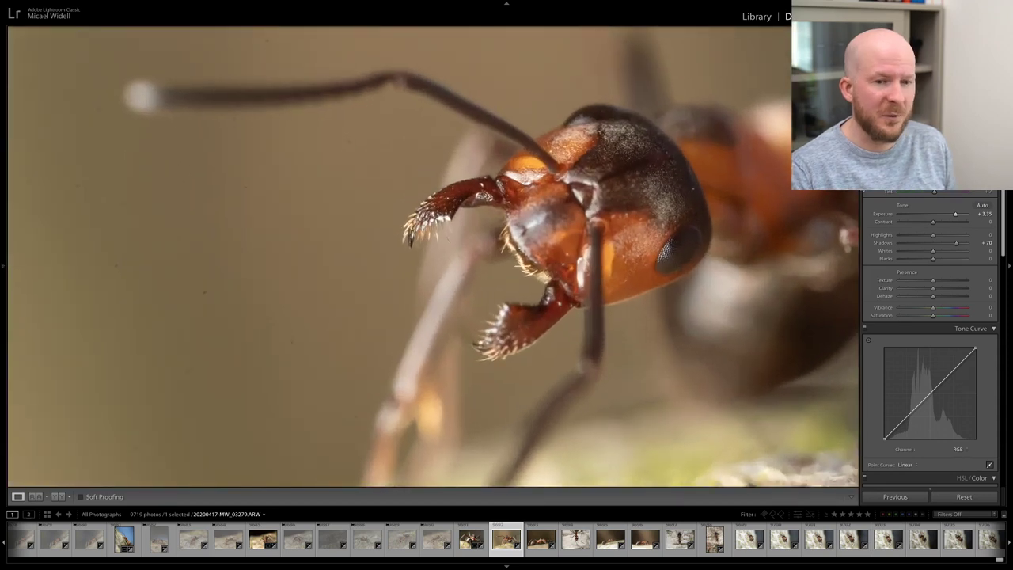
- Heal a background dust speck, resampling its source area several times
key("q")
left_click(202, 293)
key("slash")
key("slash")
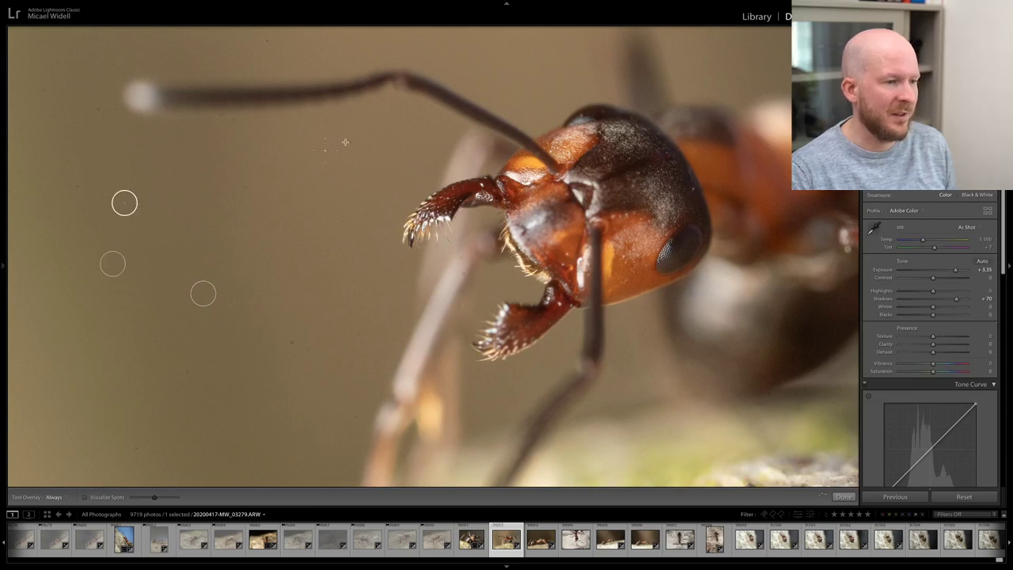
key("slash")
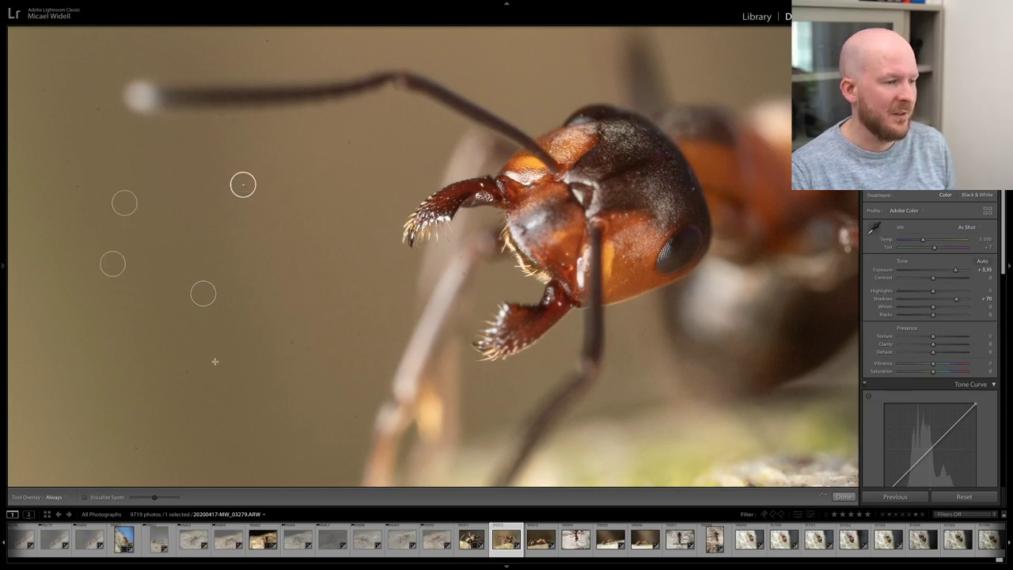
key("slash")
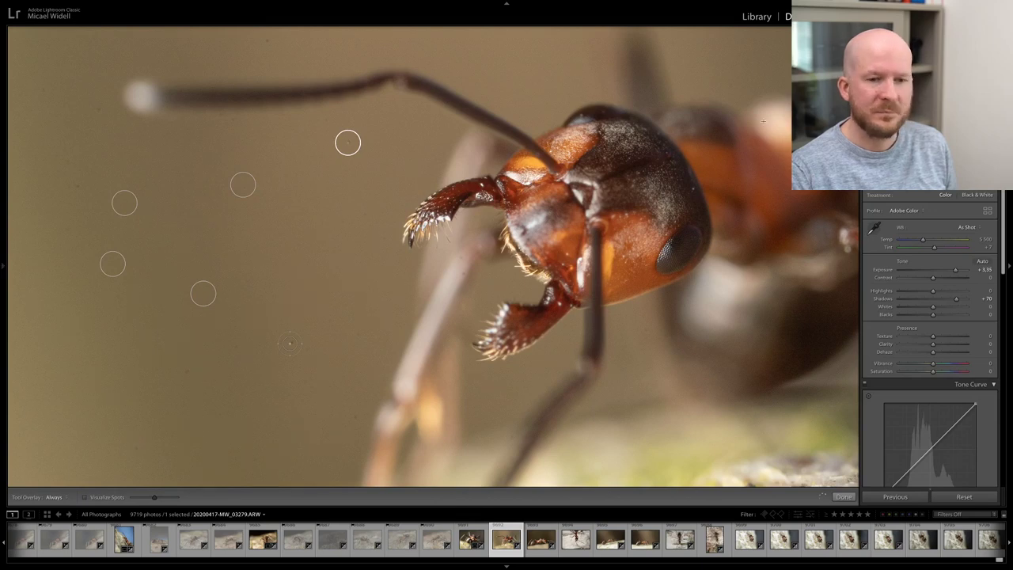
key("slash")
key("slash")
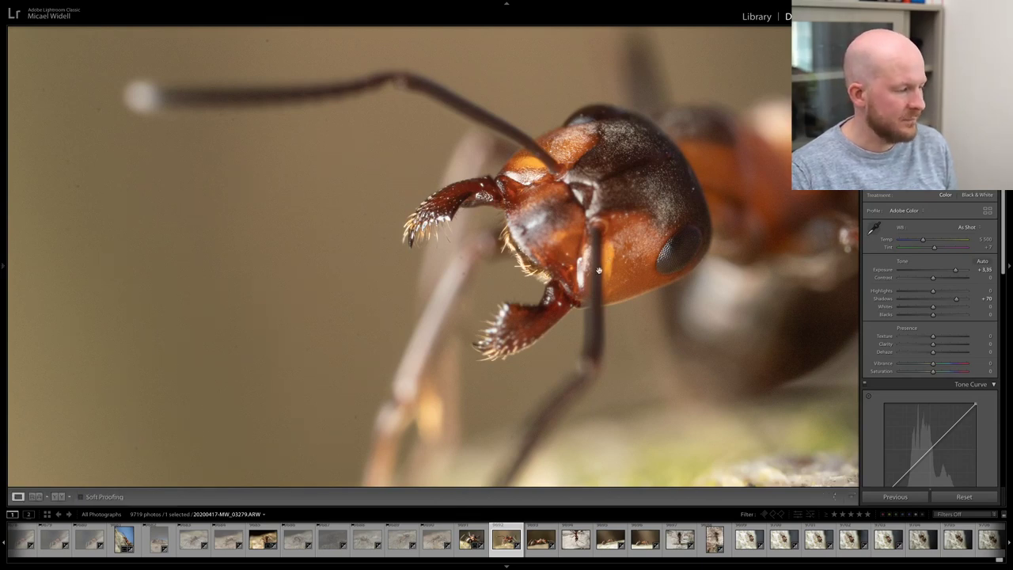
key("q")
key("z")
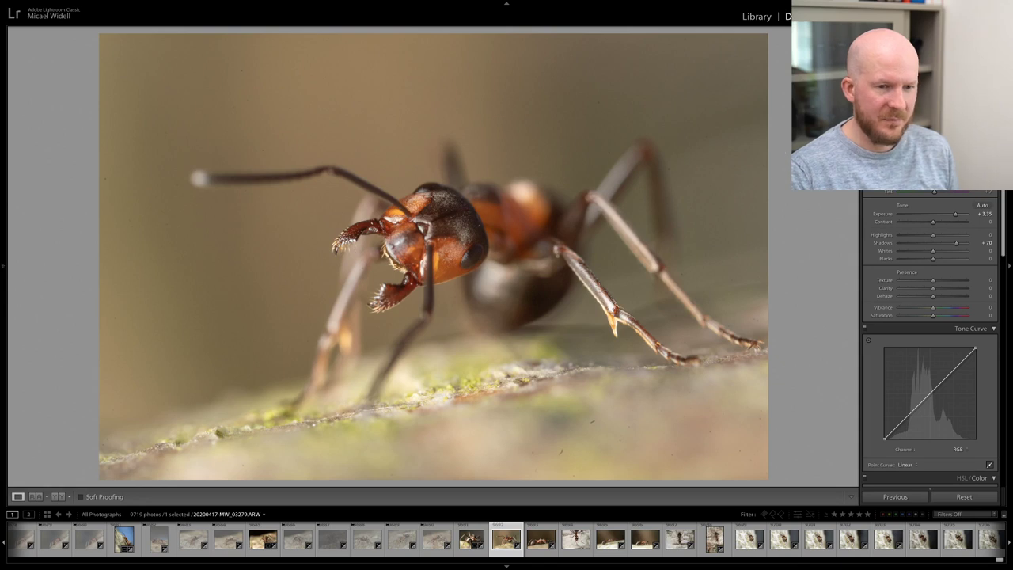
- Trim a sliver off the left edge and advance to 20200417-MW_03286.ARW
key("r")
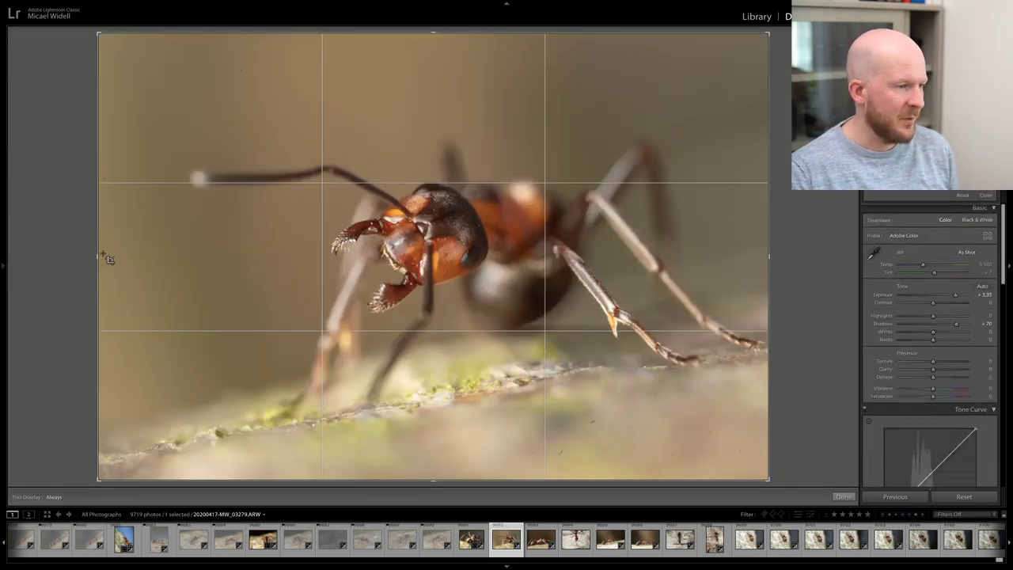
left_click_drag(99, 256, 105, 256)
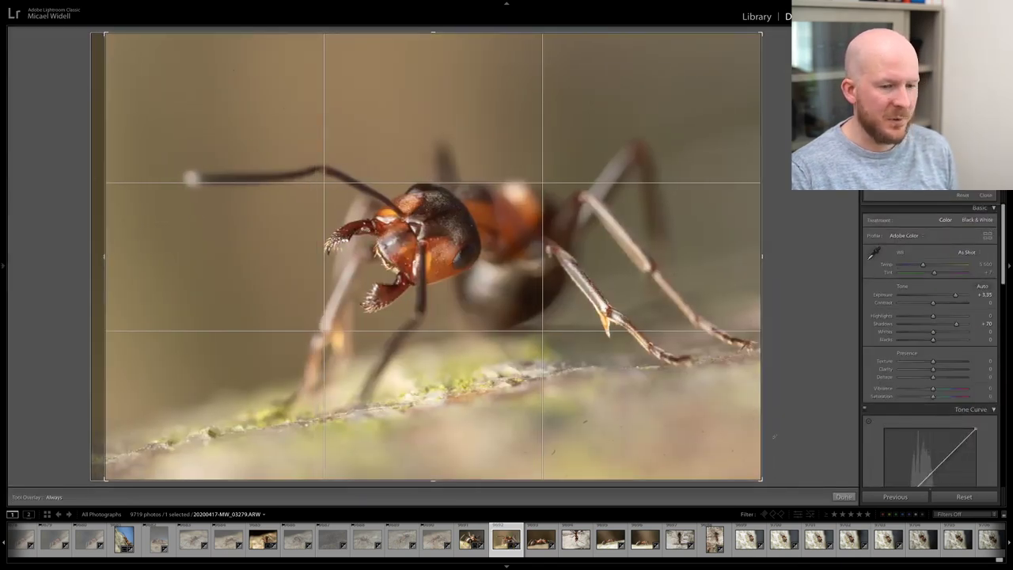
left_click(844, 497)
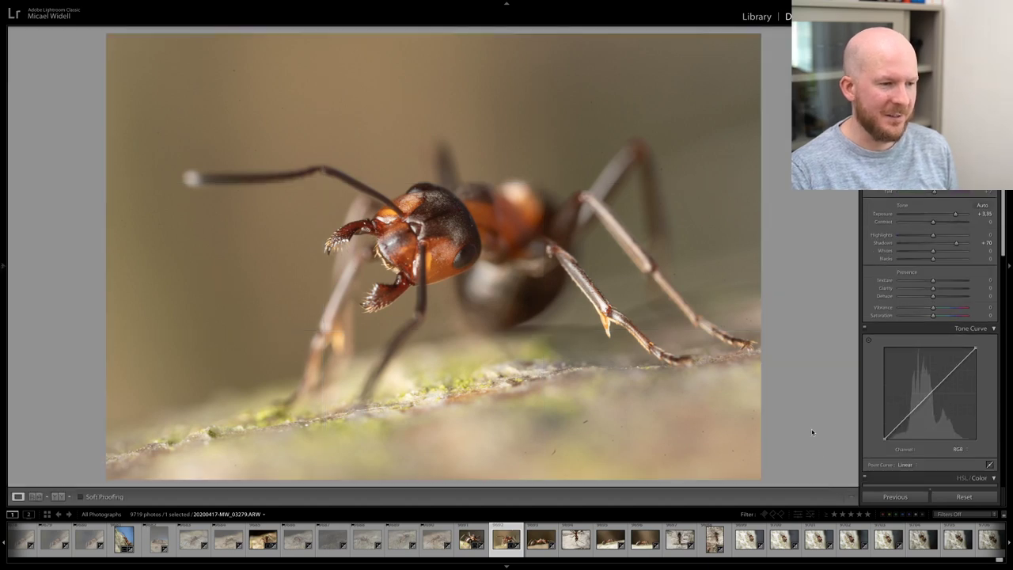
key("Right")
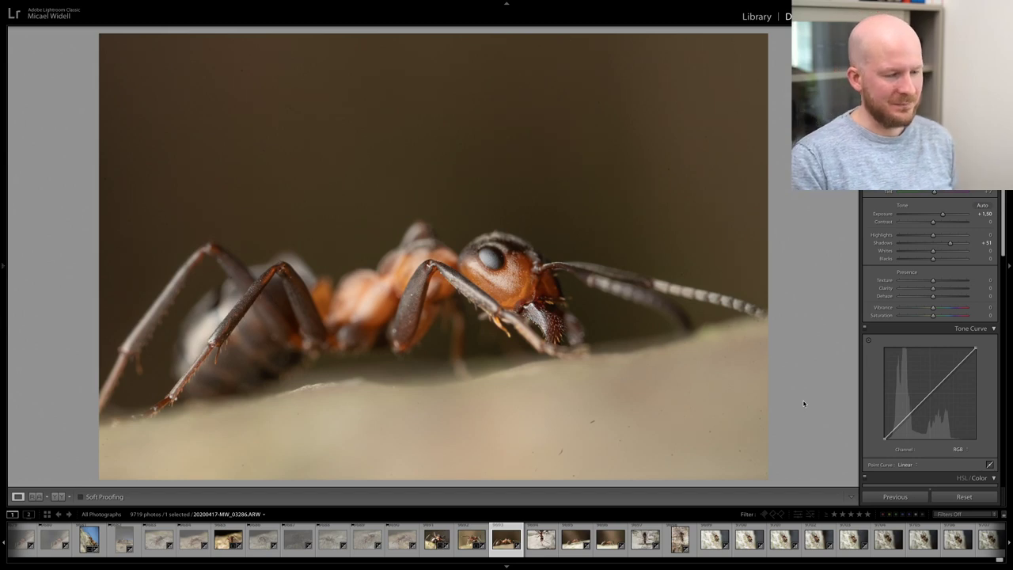
- Check focus at 1:1 on the current photo and on the hanging-ant shot
left_click(534, 279)
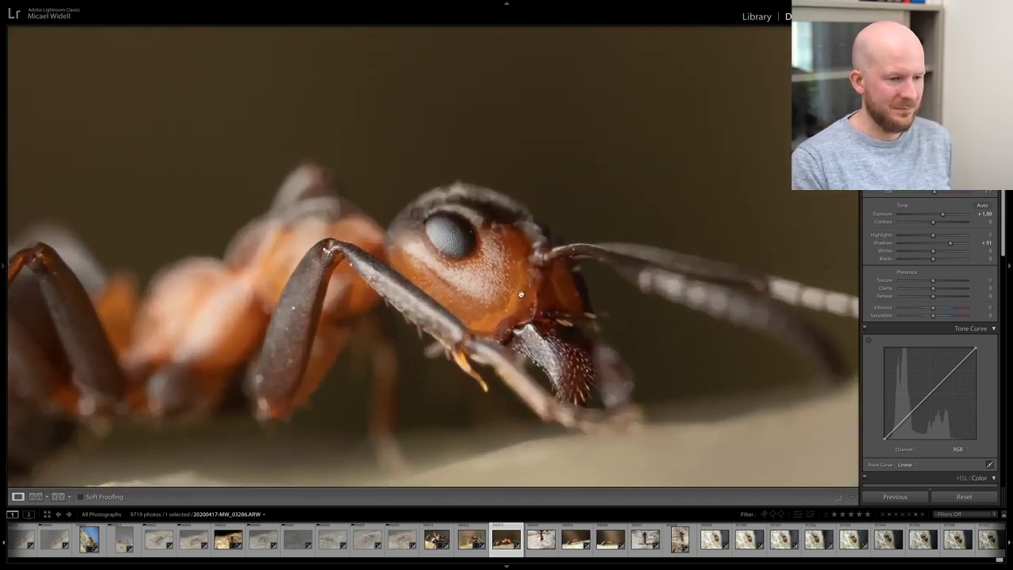
left_click(515, 298)
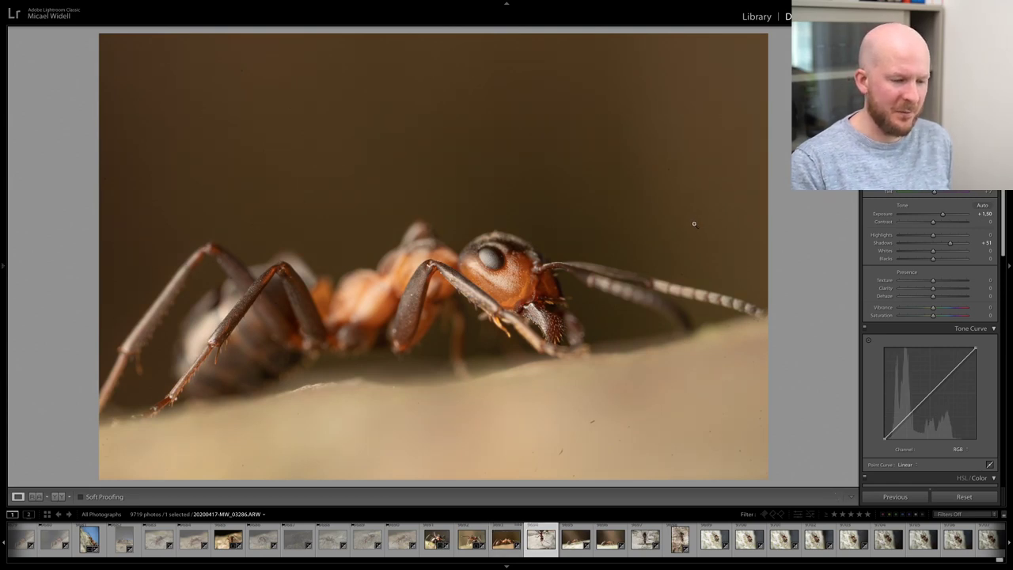
key("Right")
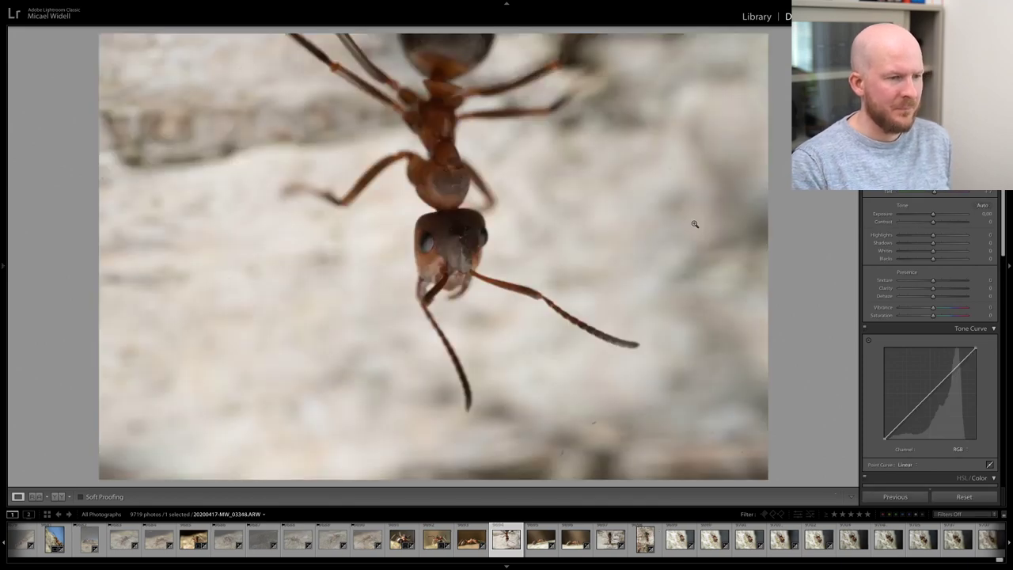
left_click(489, 272)
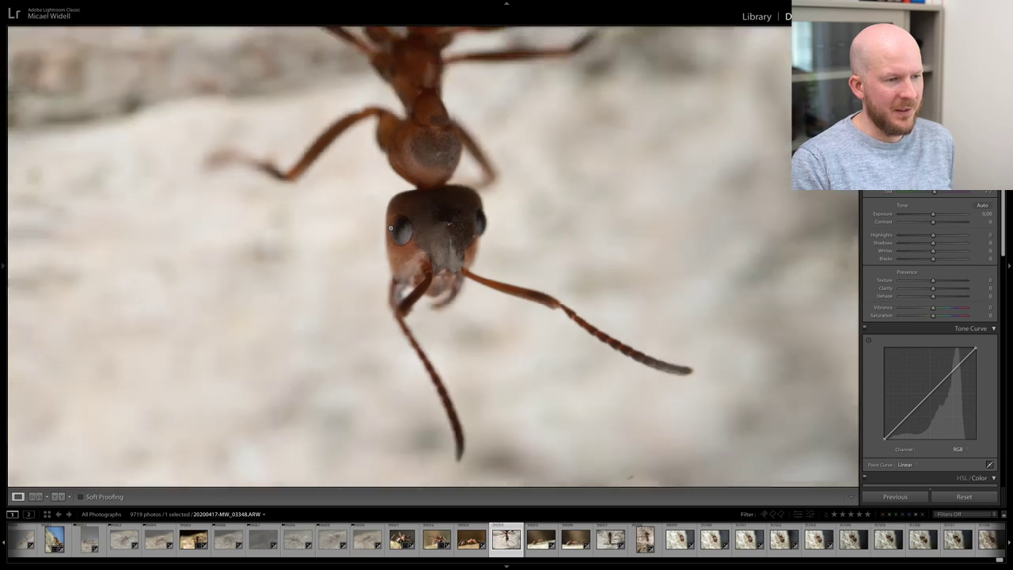
left_click(390, 228)
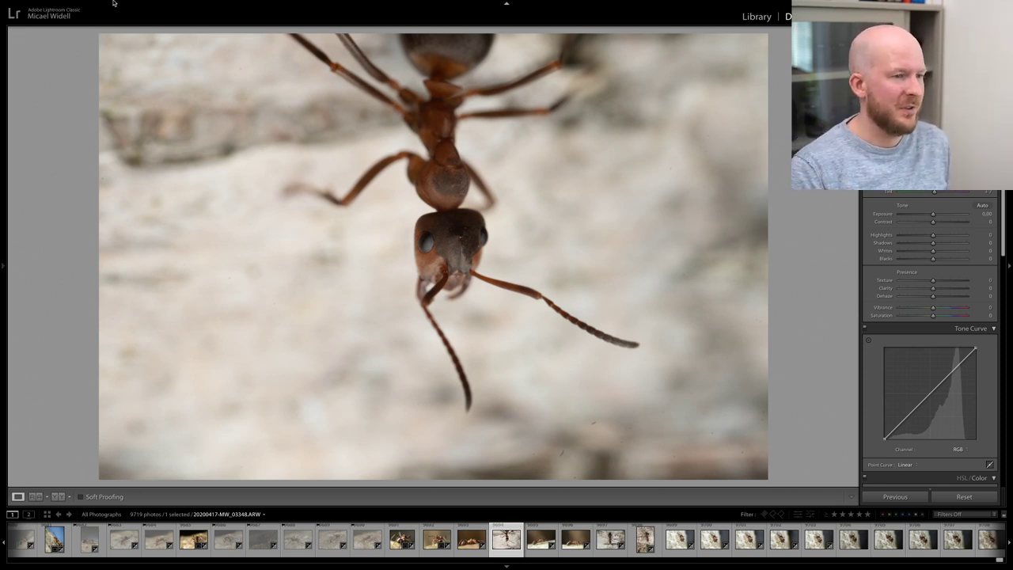
- Rotate the hanging-ant photo clockwise twice to stand upright, reject it, and skip ahead
mouse_move(115, 2)
left_click(155, 5)
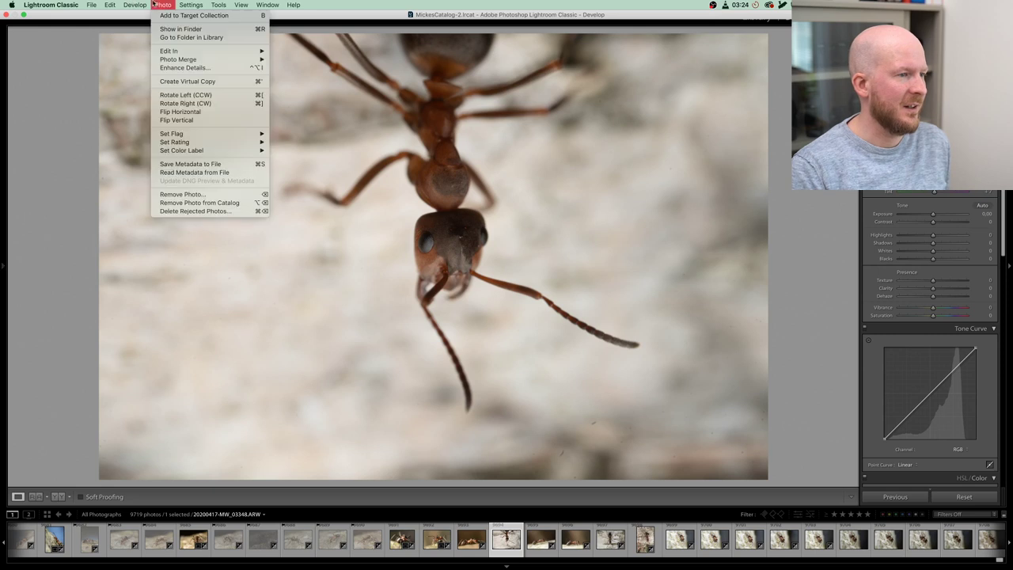
left_click(168, 104)
left_click(163, 5)
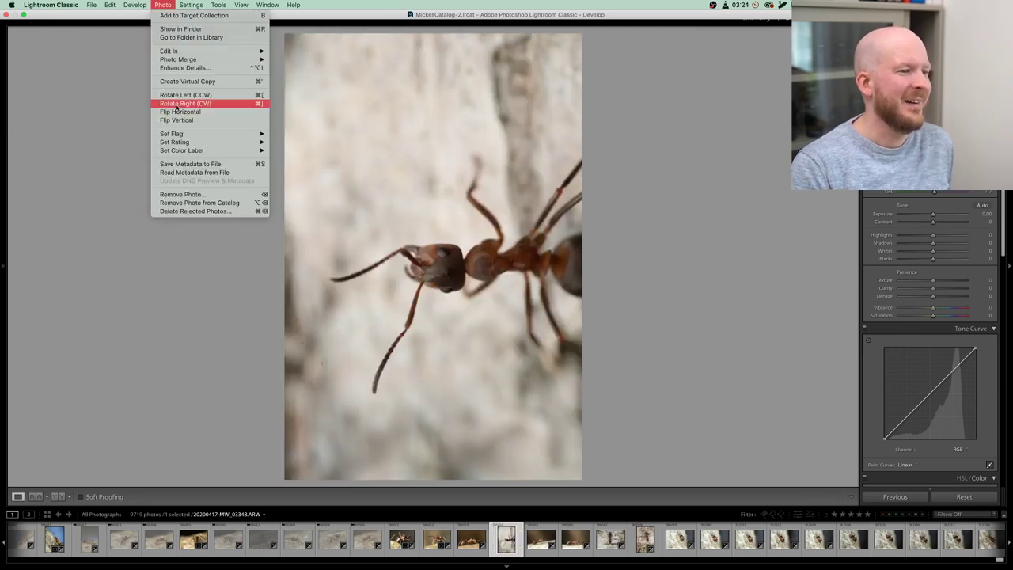
left_click(176, 104)
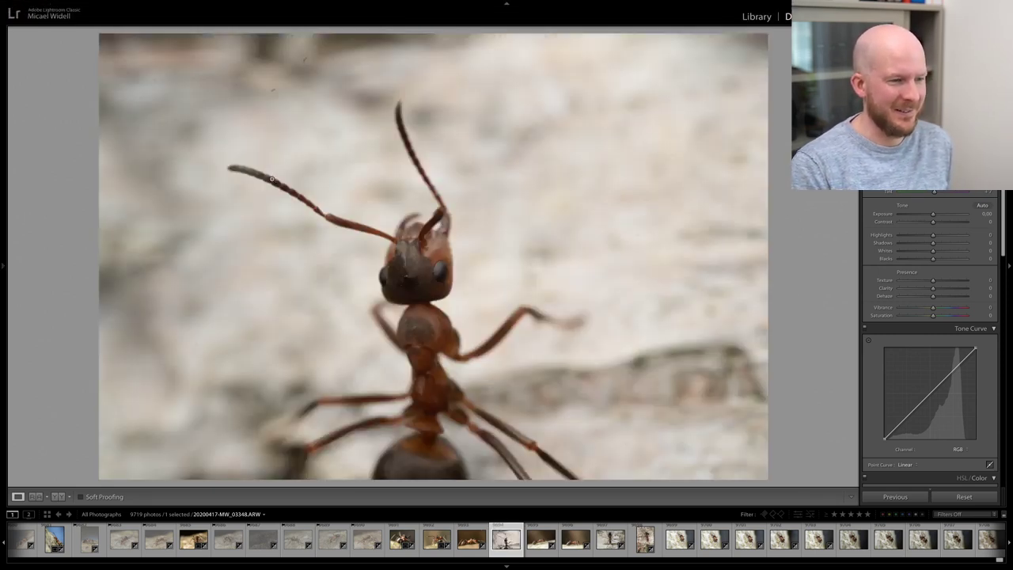
key("x")
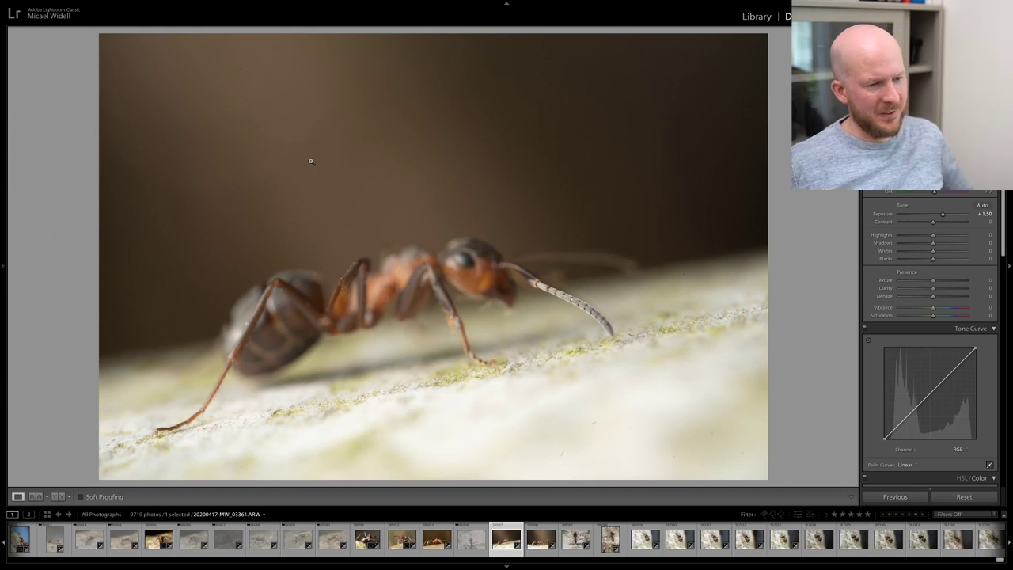
key("x")
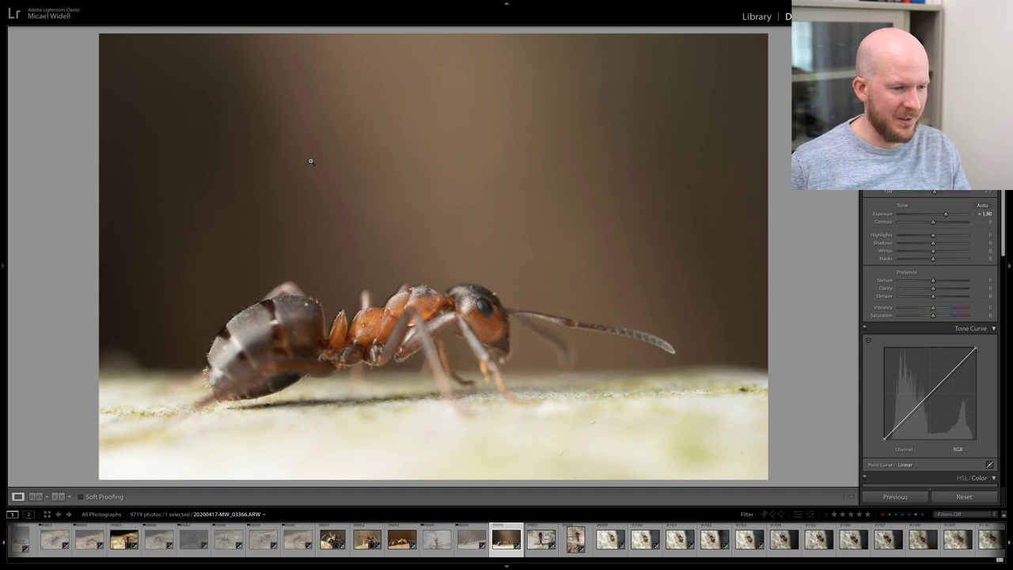
- Set the top-down ant on bark (03390) to Exposure +0.95 and check its sharpness
key("Right")
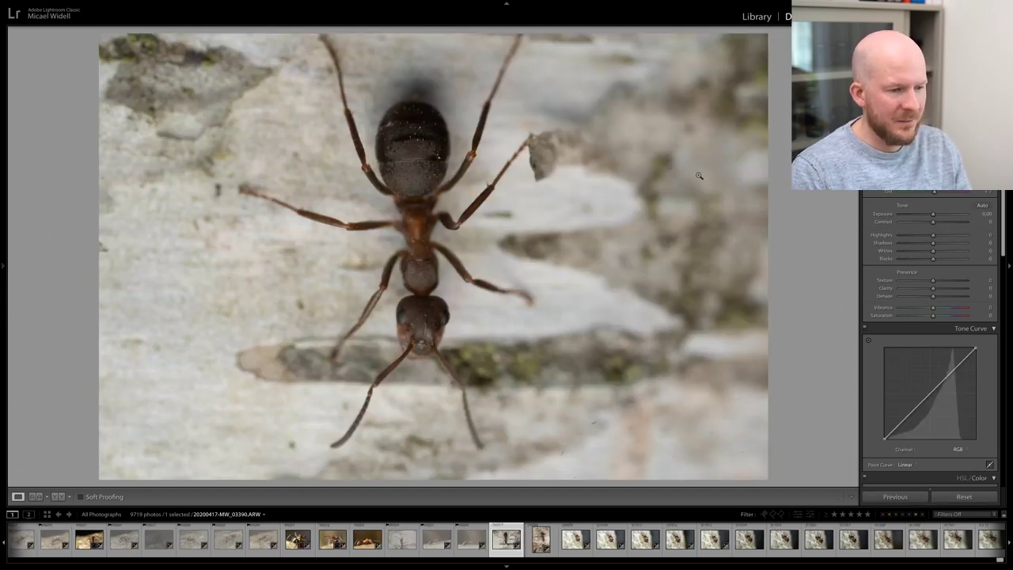
left_click(945, 215)
left_click_drag(944, 215, 939, 215)
mouse_move(653, 560)
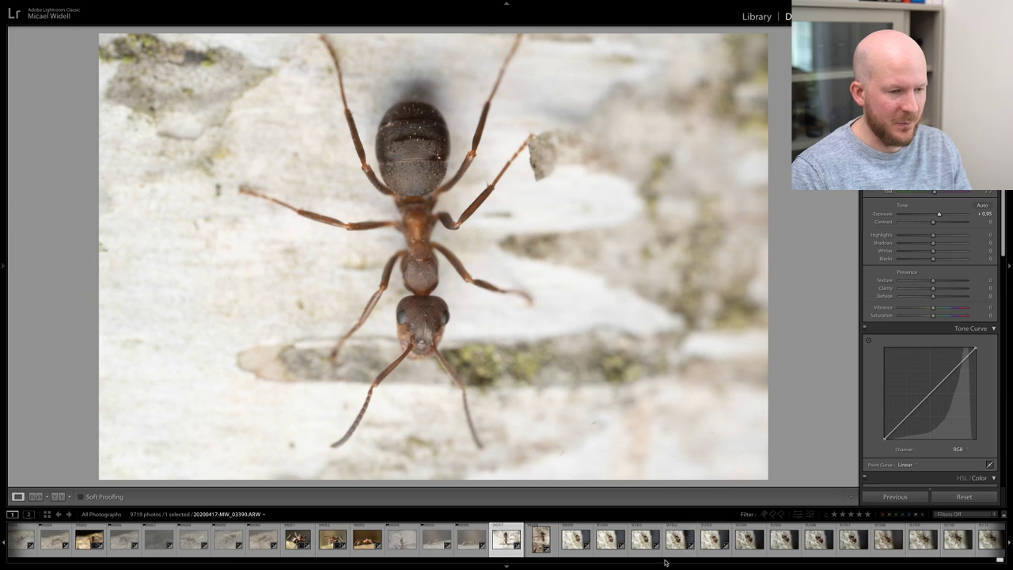
left_click(451, 351)
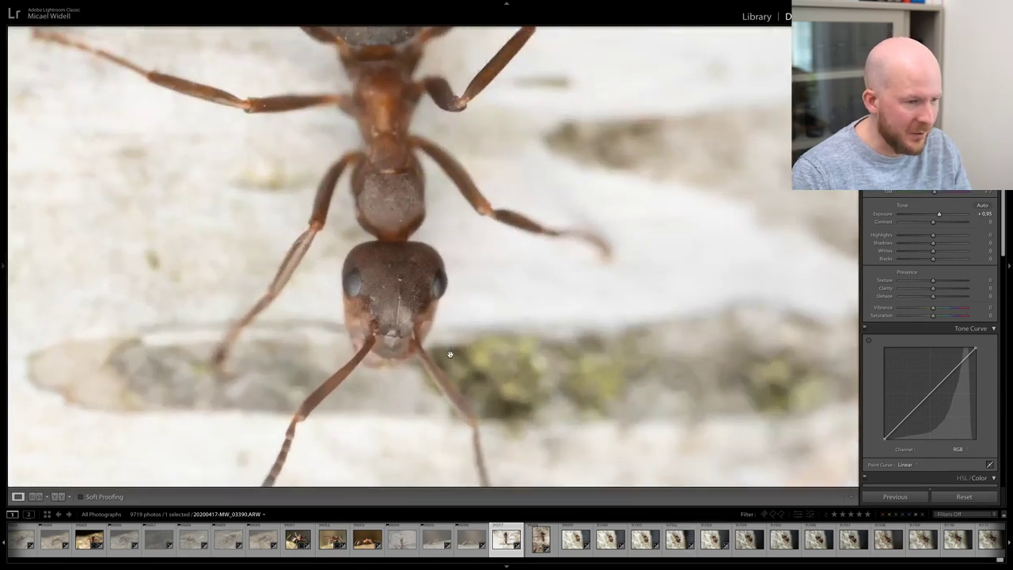
left_click(391, 277)
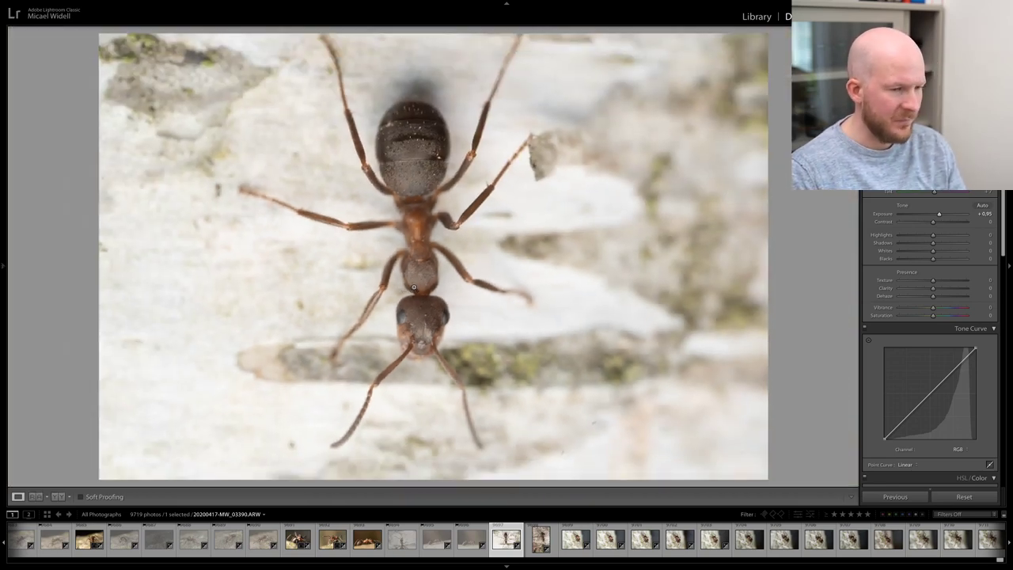
key("Right")
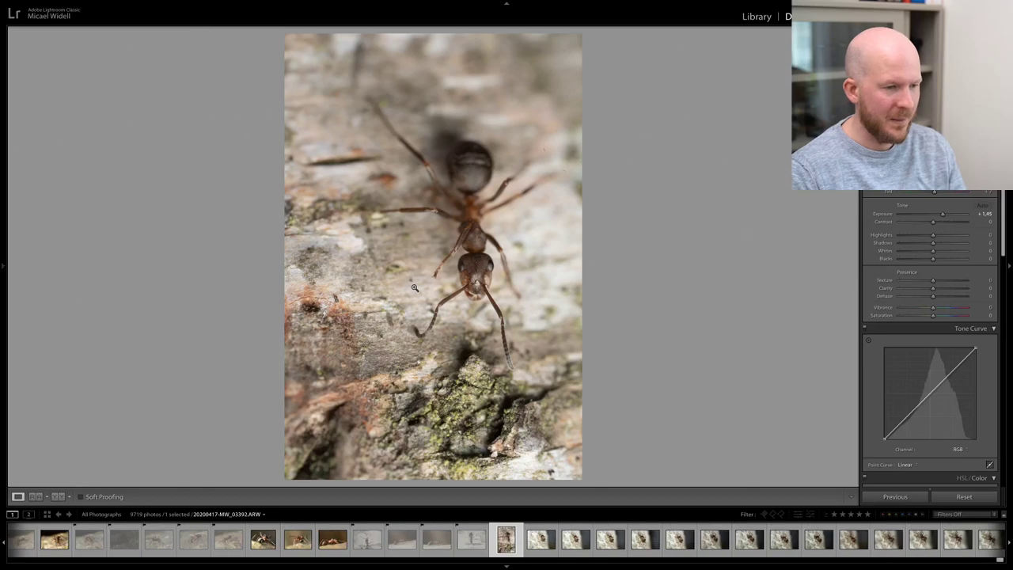
- Check focus, tighten photo 03392's crop from the top-left corner, set Saturation +9, then advance to 03399
left_click(476, 251)
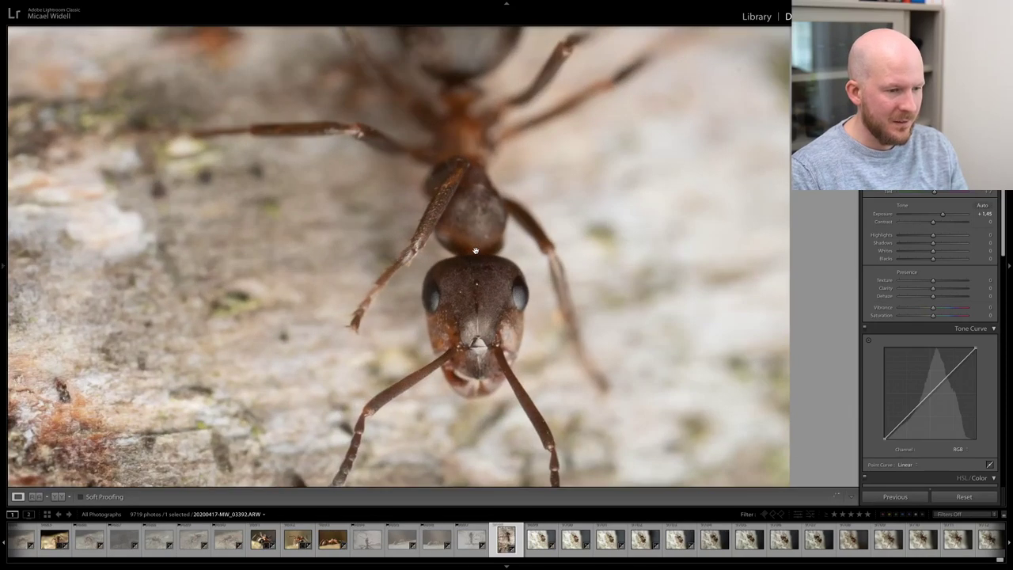
left_click(475, 250)
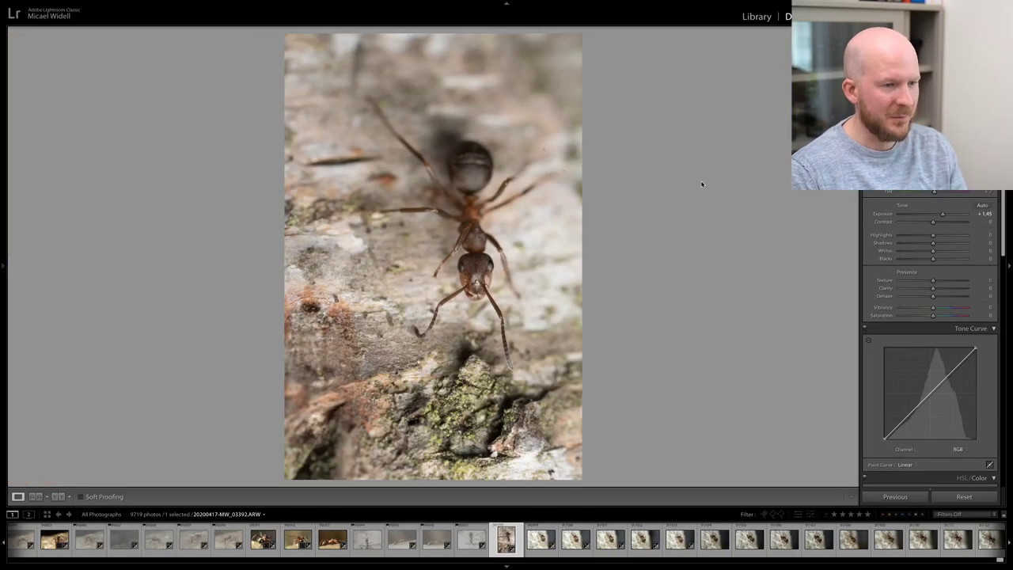
key("r")
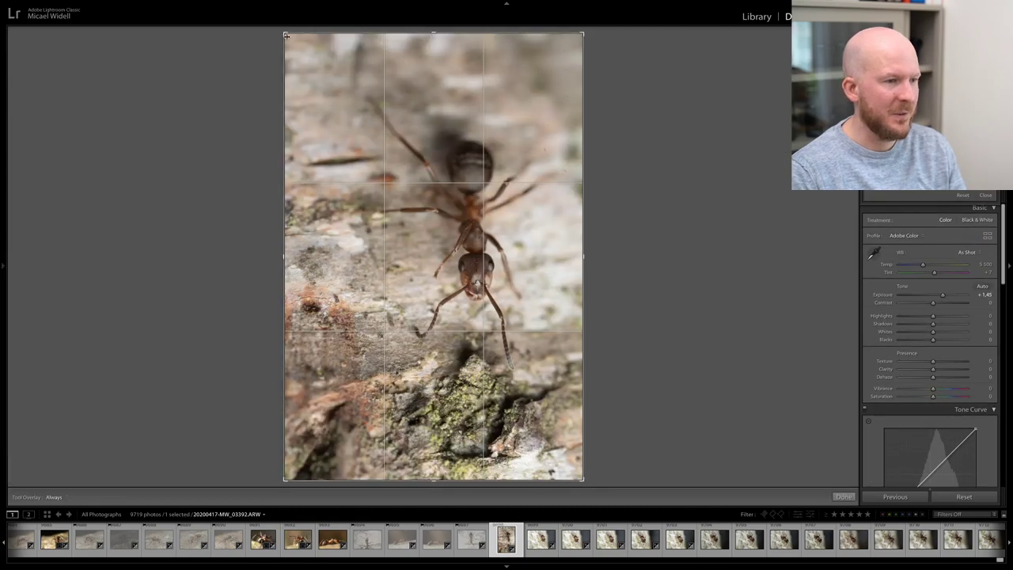
left_click_drag(285, 36, 287, 46)
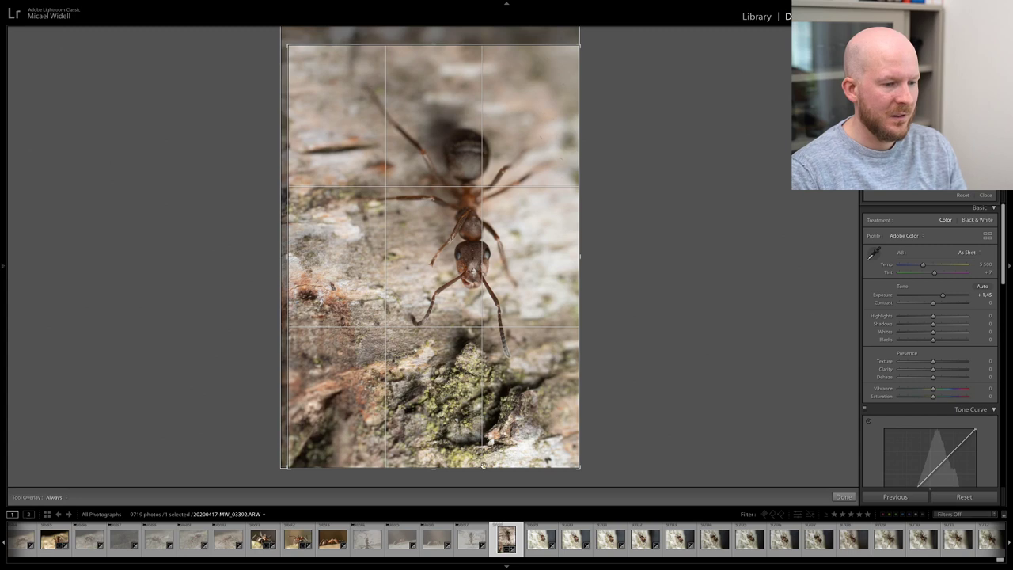
left_click(845, 497)
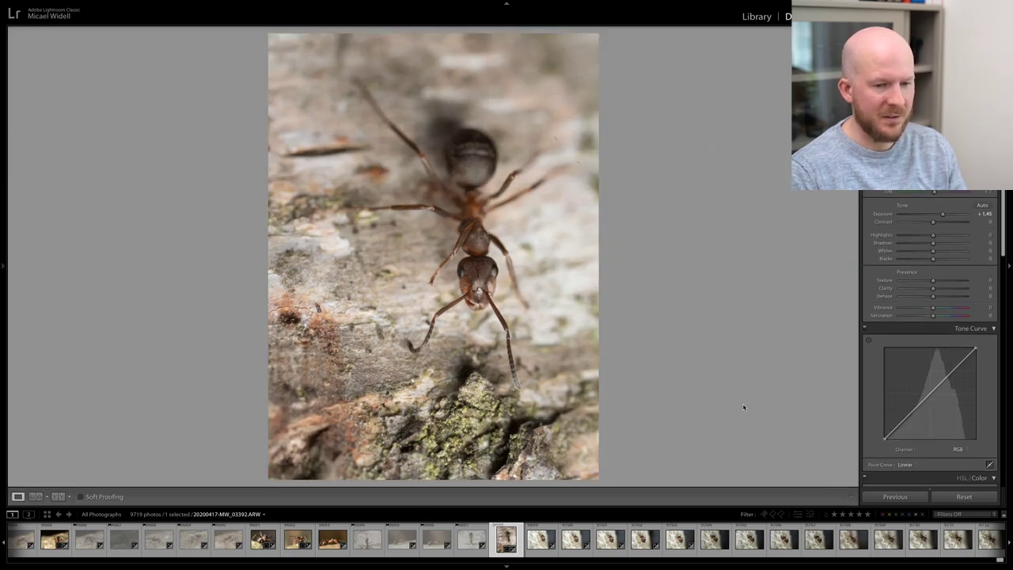
left_click_drag(940, 317, 935, 317)
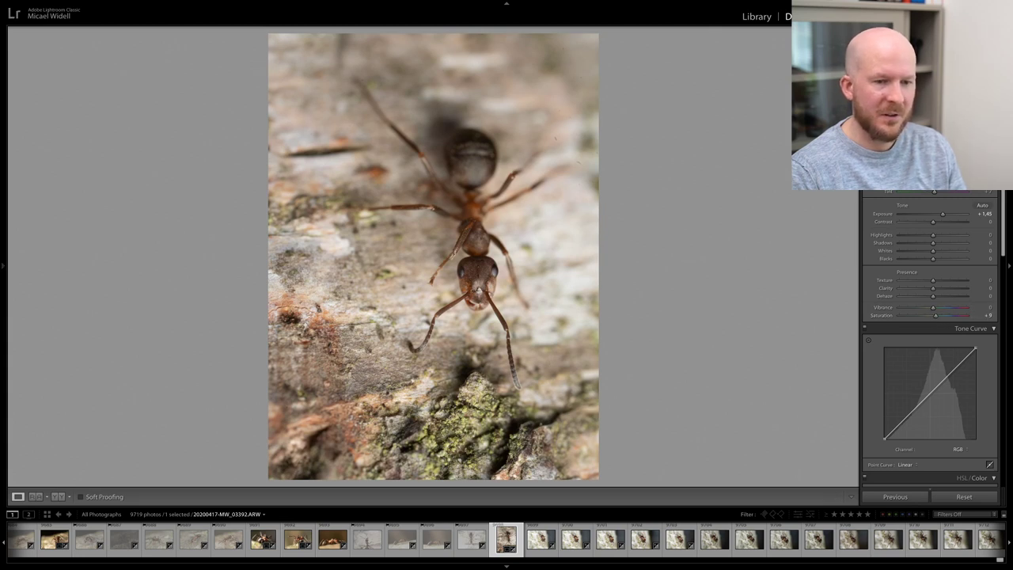
key("Right")
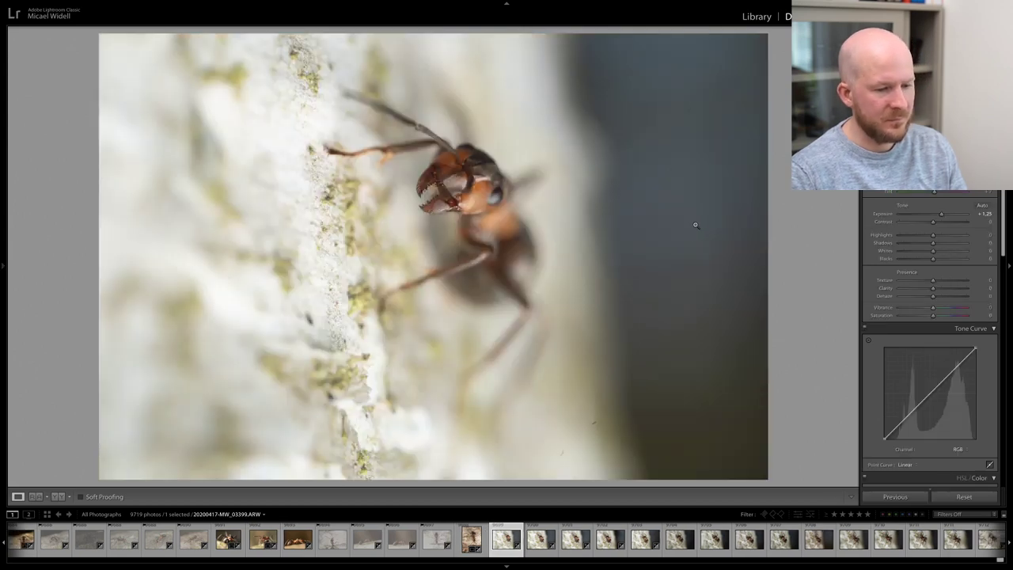
- Step through the ant-on-bark photos from 03399 to 03437, one frame at a time
key("Right")
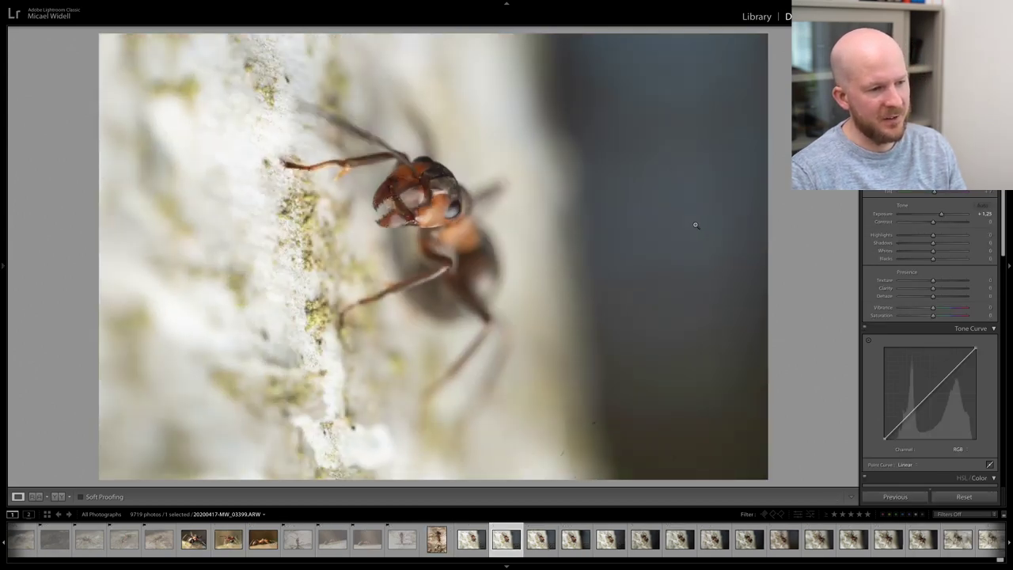
key("Right")
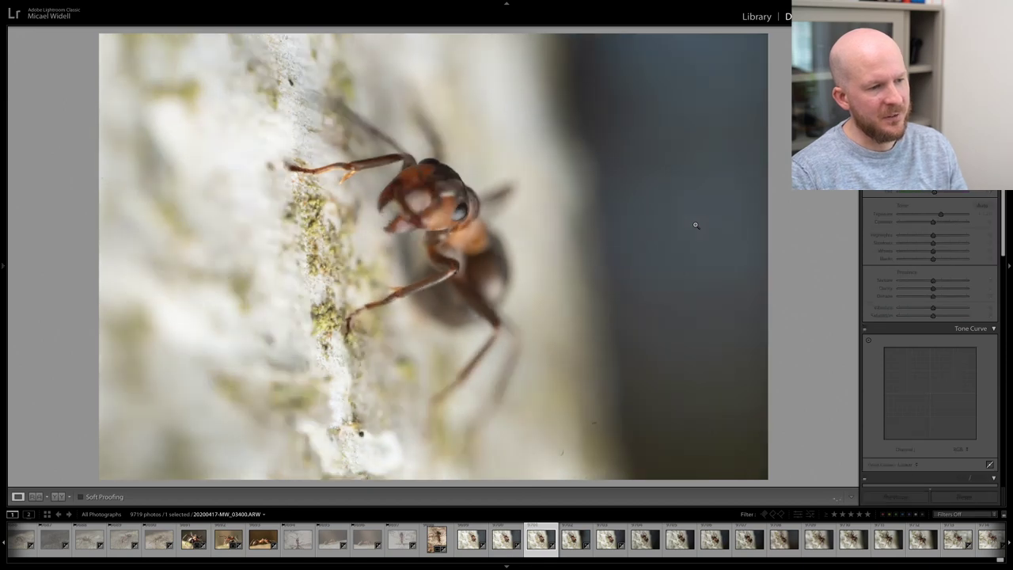
key("Right")
key("Right")
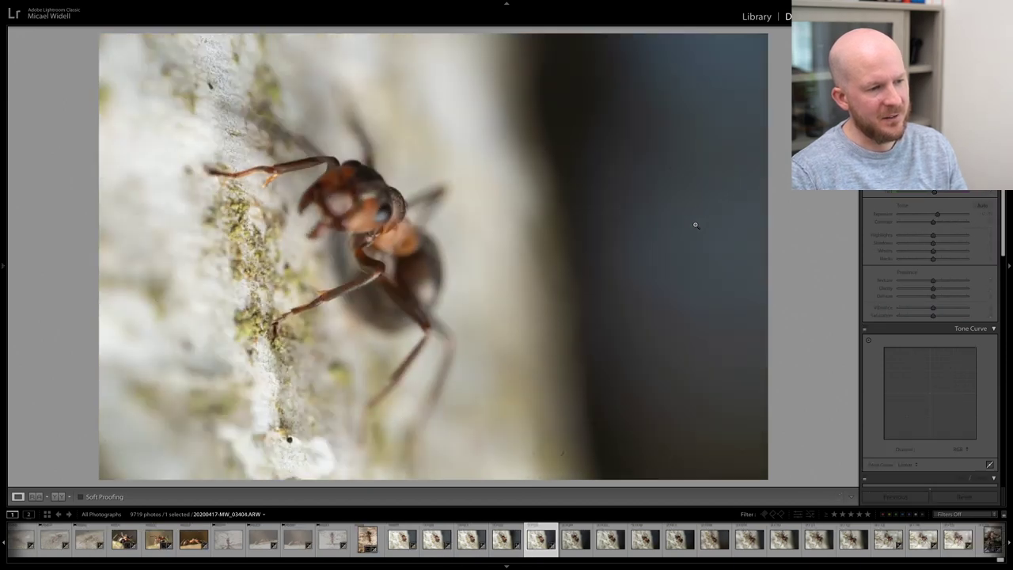
key("Right")
key("Right")
key("Right")
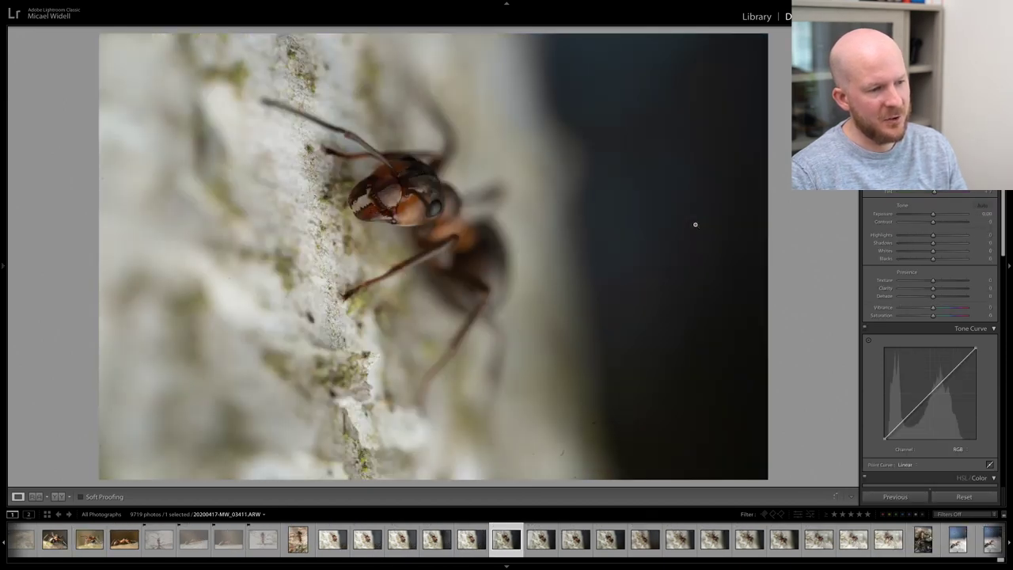
key("Right")
key("Right")
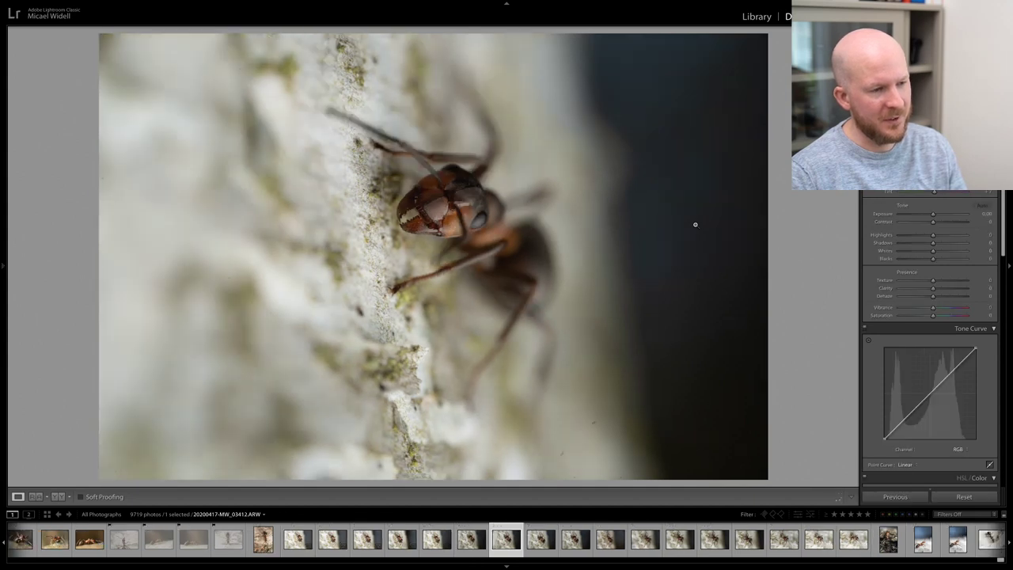
key("Right")
key("Right")
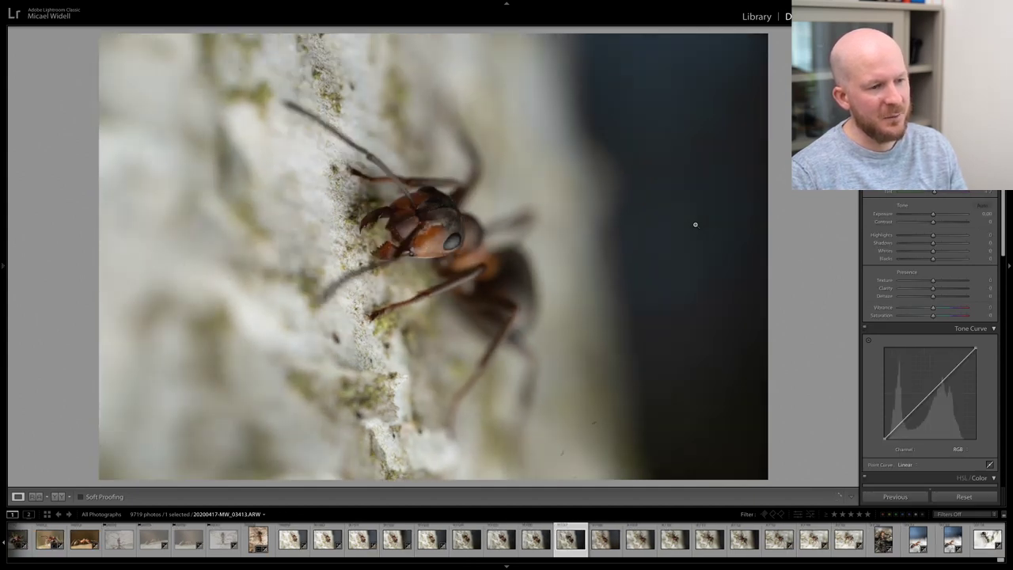
key("Right")
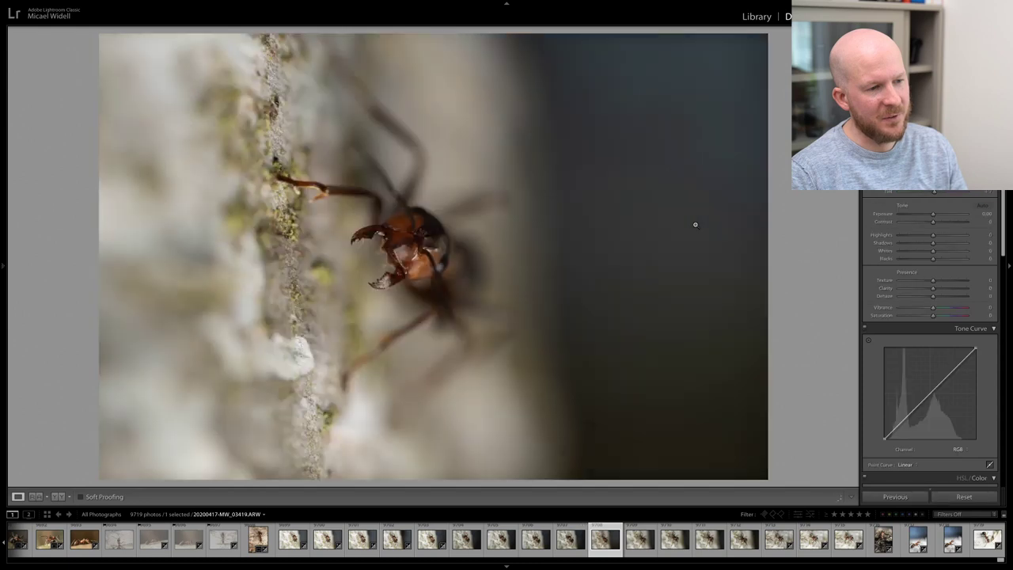
key("Right")
key("Right")
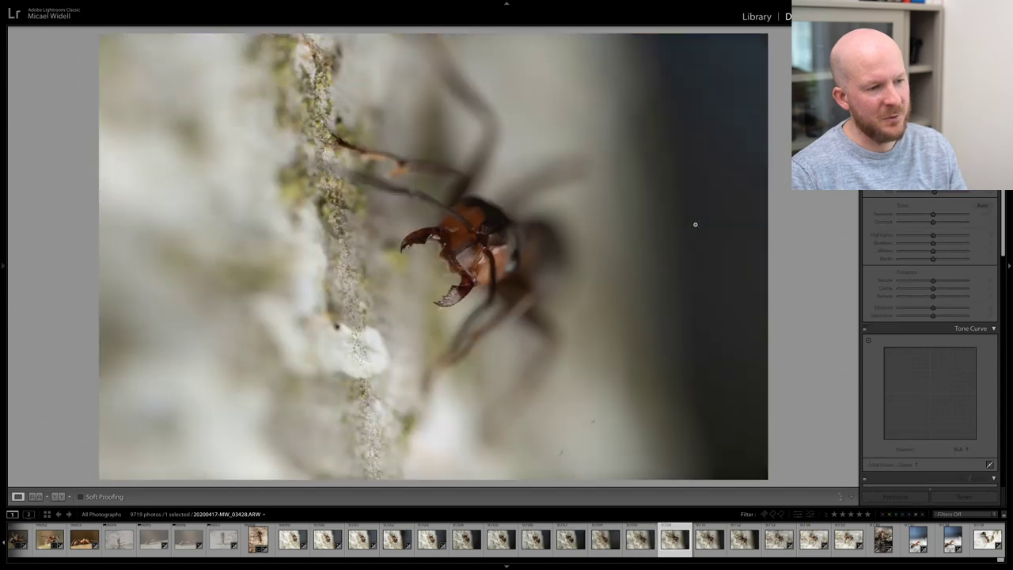
key("Right")
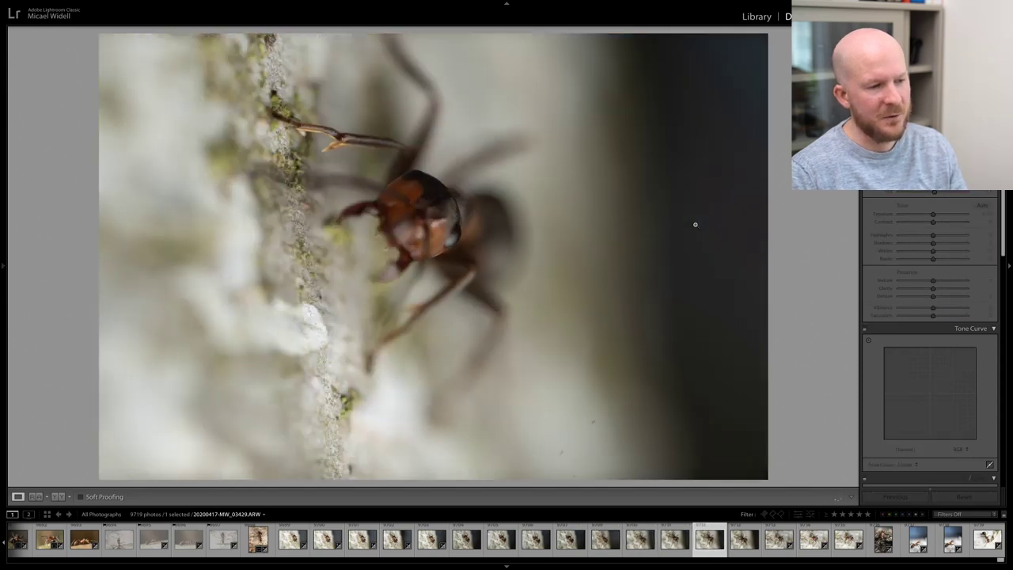
key("Right")
key("Right")
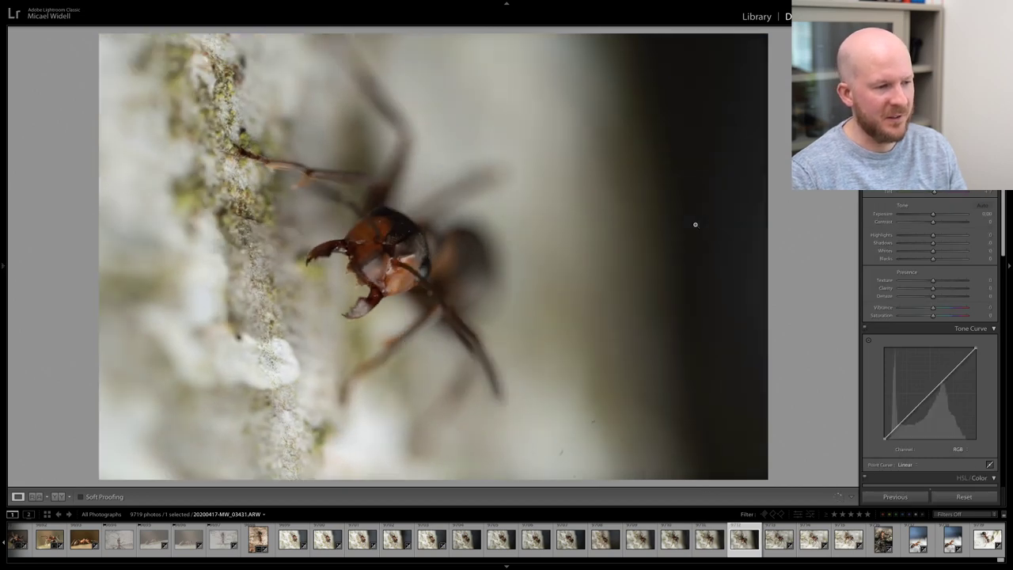
key("Right")
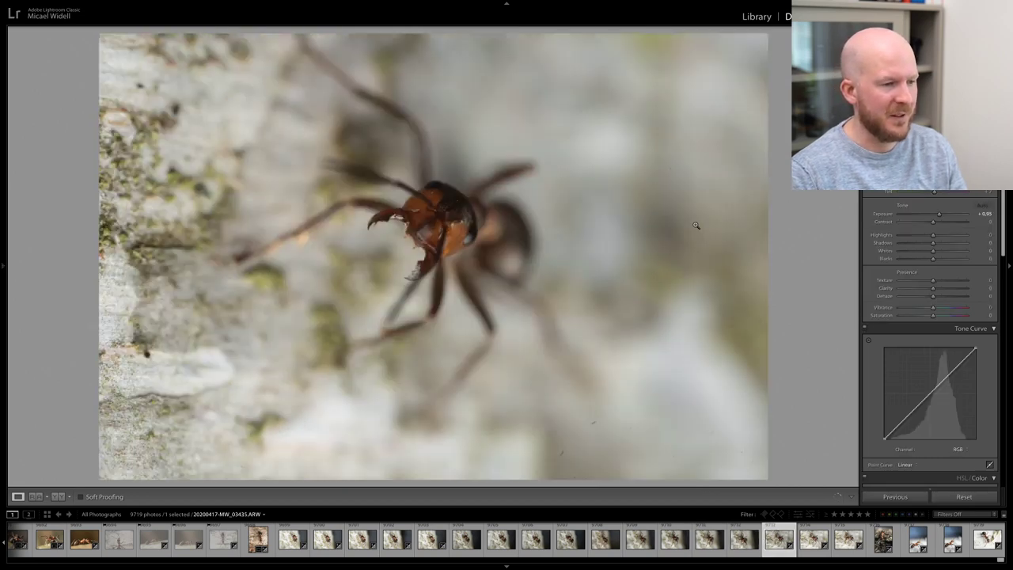
key("Right")
key("Right")
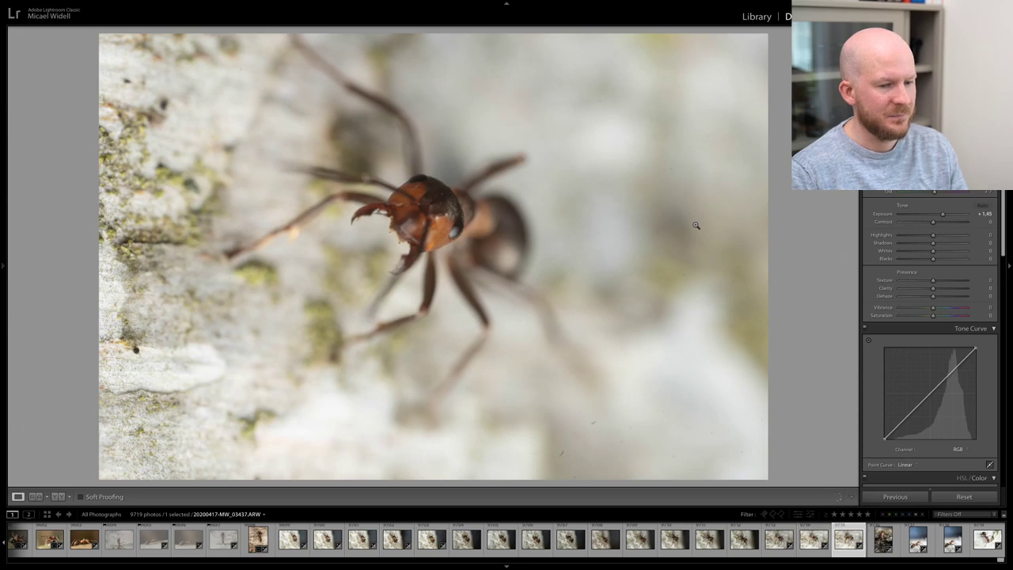
key("Right")
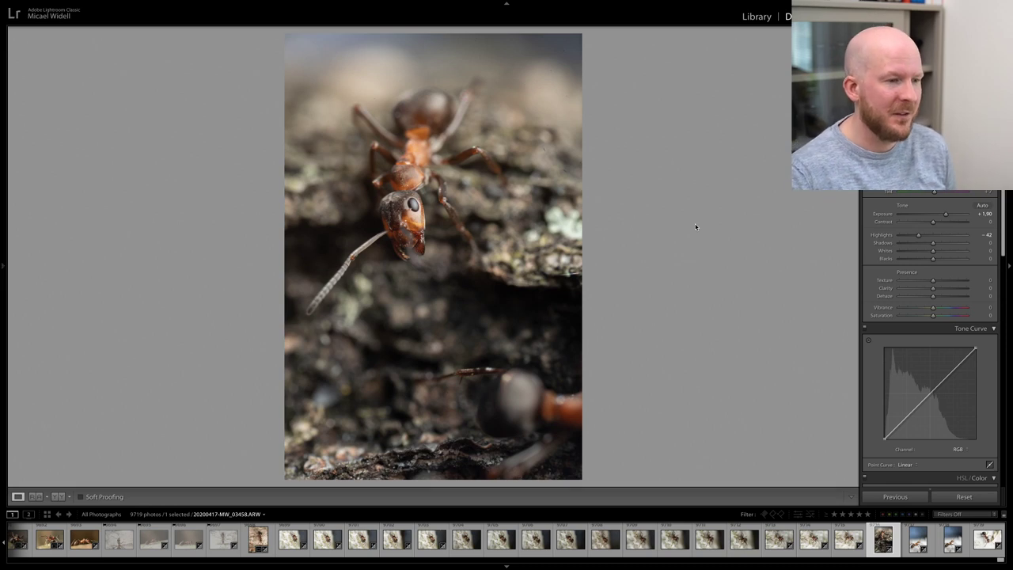
- Raise Saturation to +13, check the ant's head up close, and drag a blue gradient down from the top
left_click_drag(933, 315, 936, 316)
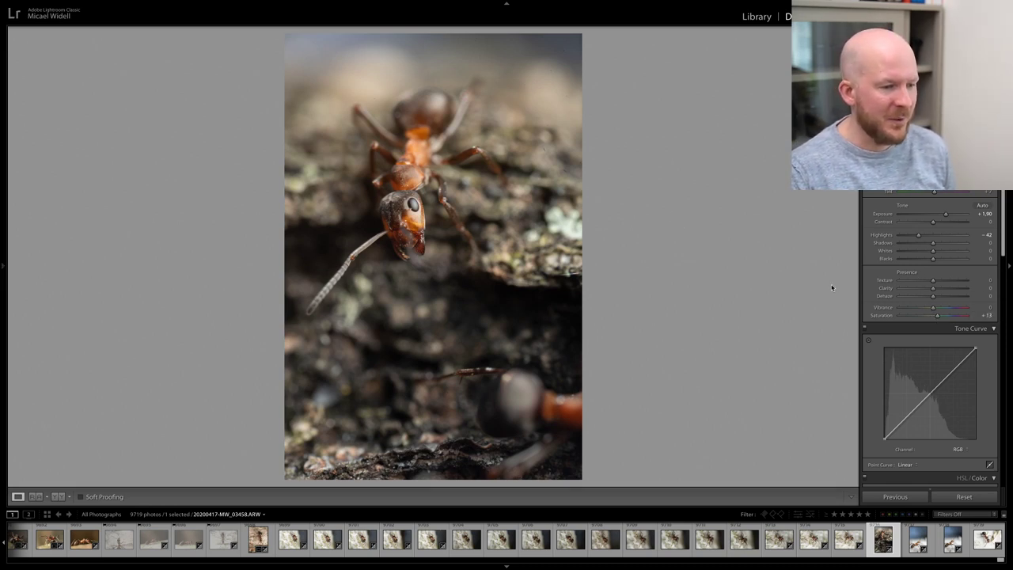
left_click(514, 228)
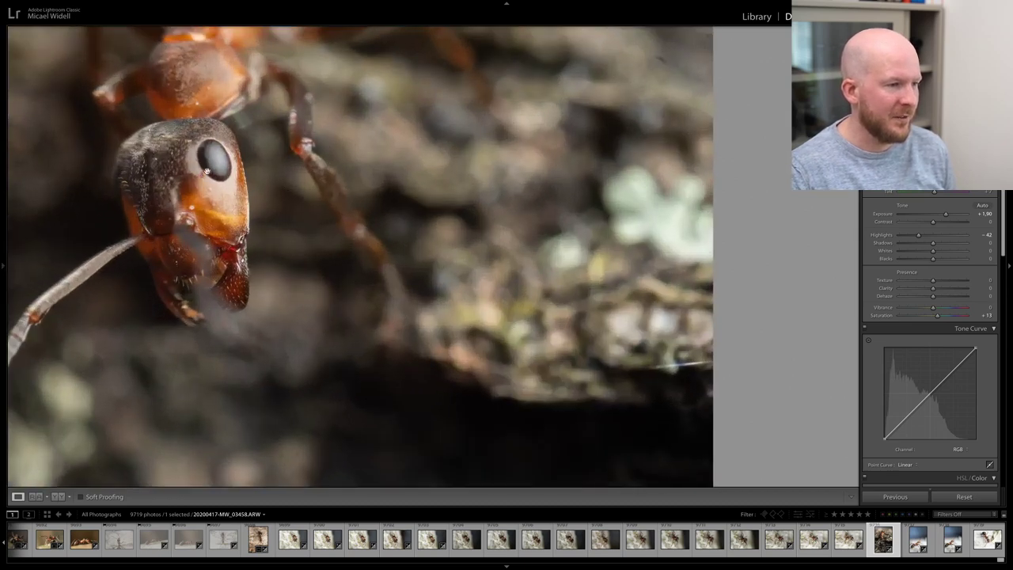
left_click_drag(201, 182, 392, 207)
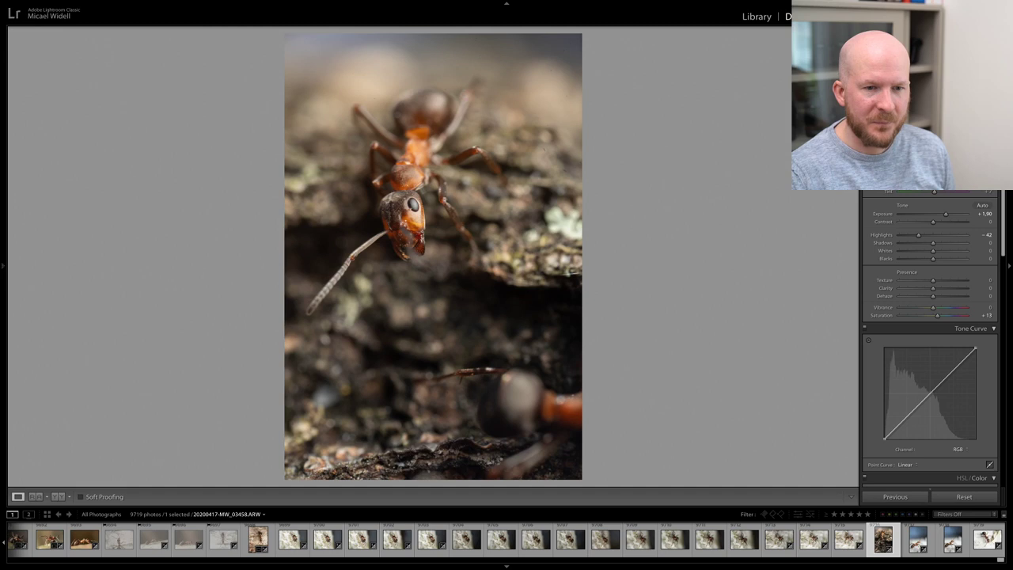
key("m")
left_click_drag(449, 56, 453, 109)
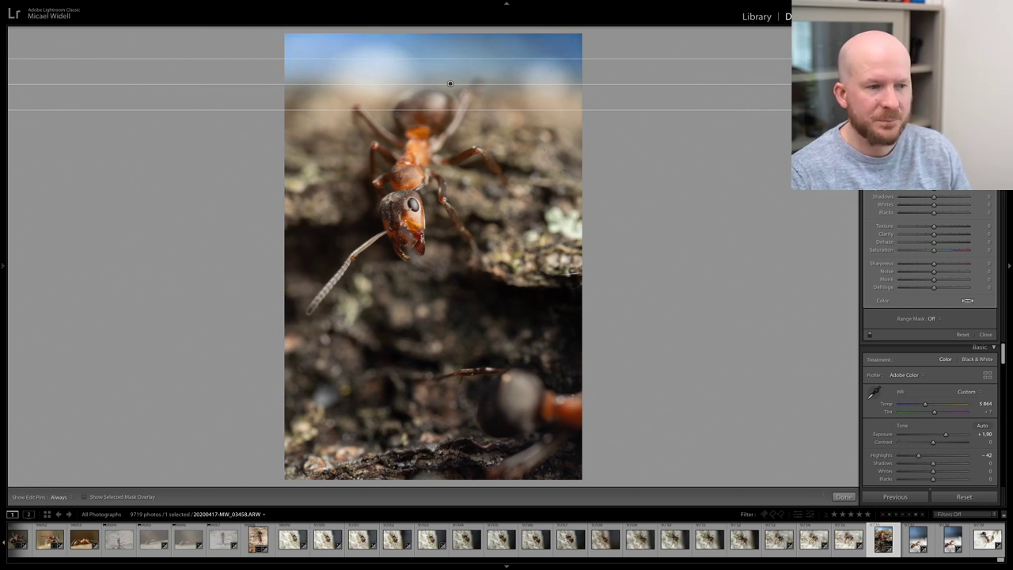
- Trim the bottom of the vertical ant photo's crop, then extend it back down to keep the second ant's head
key("m")
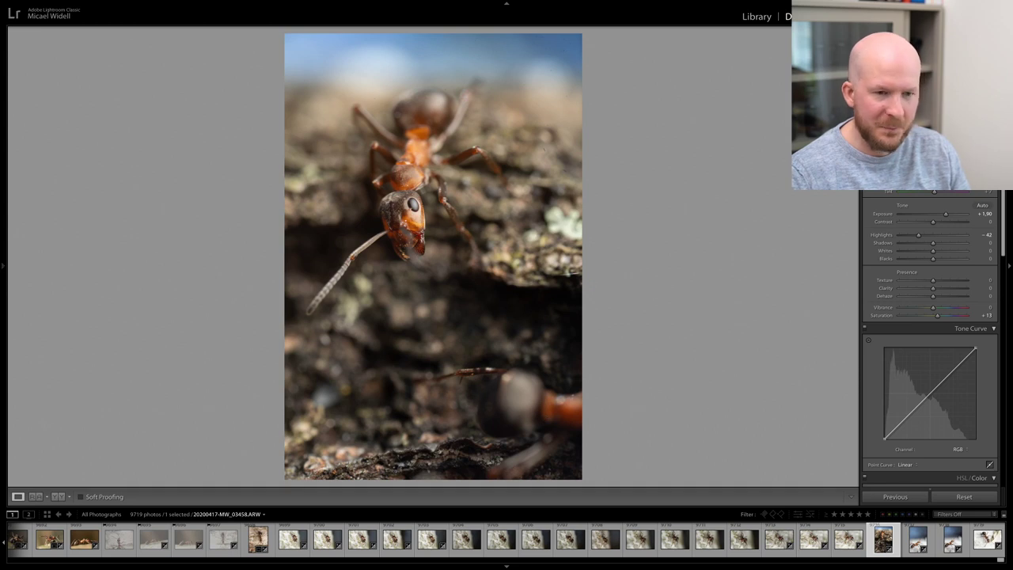
key("r")
left_click_drag(436, 480, 445, 422)
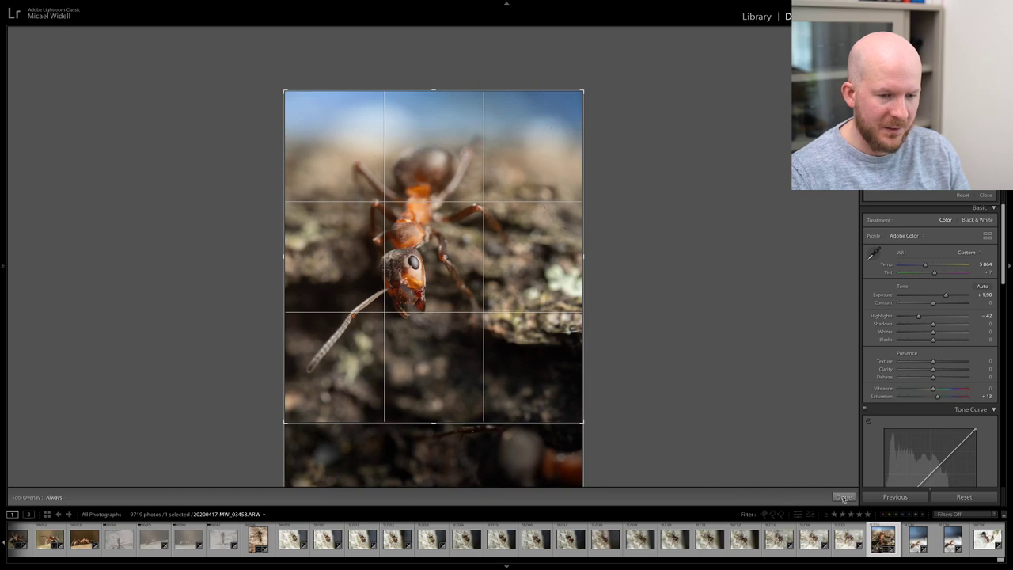
left_click(844, 496)
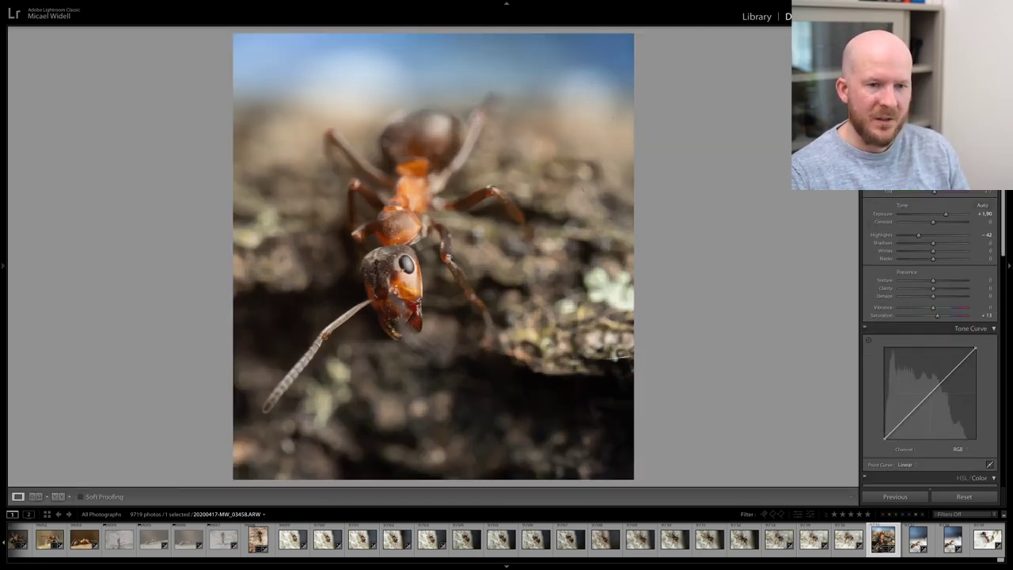
key("r")
left_click_drag(433, 421, 433, 469)
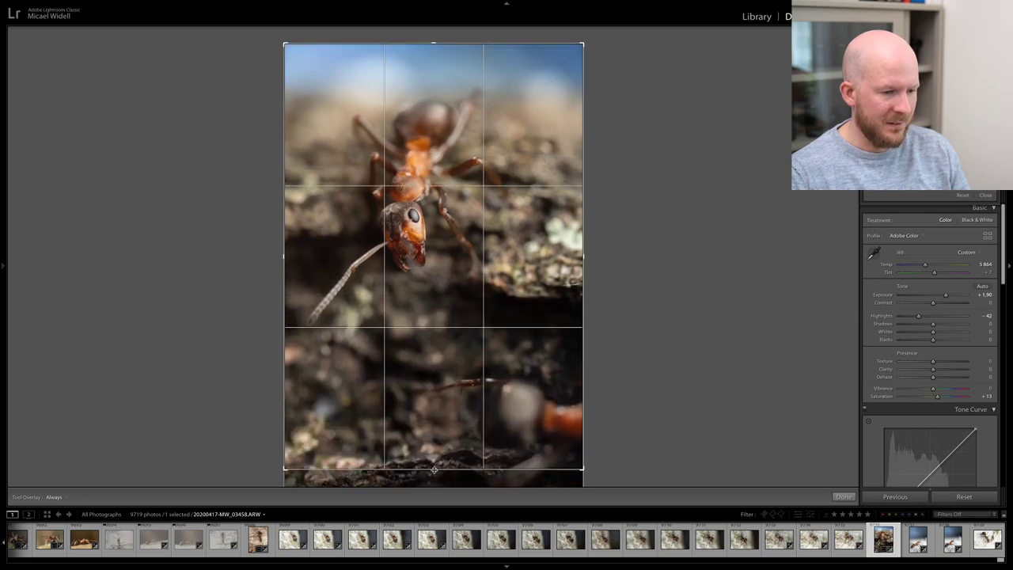
left_click(843, 497)
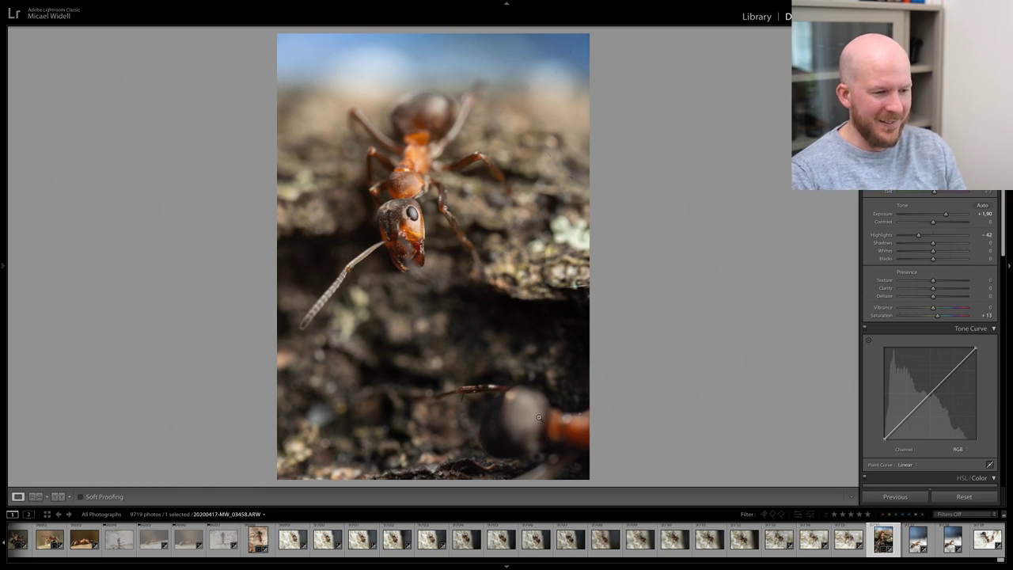
- Add a graduated filter rising from the bottom-right corner, widening its transition toward the top-left
key("m")
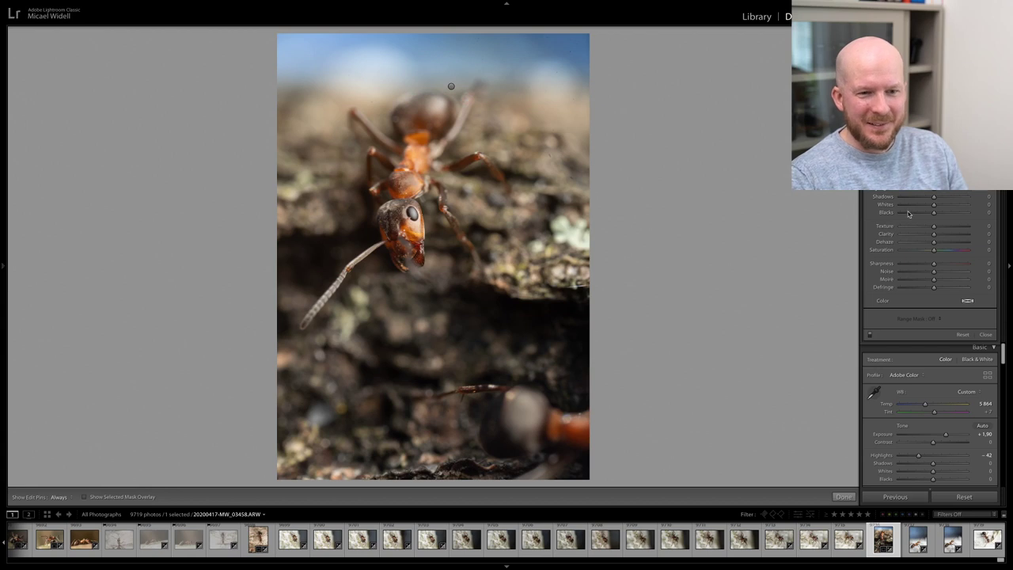
left_click_drag(579, 473, 473, 312)
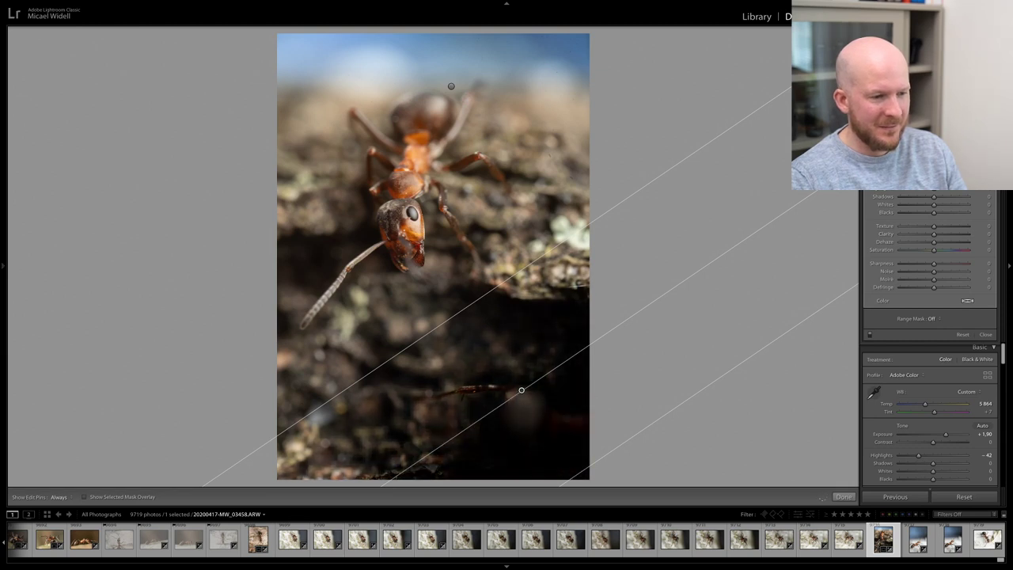
left_click_drag(478, 299, 464, 251)
left_click_drag(465, 252, 463, 253)
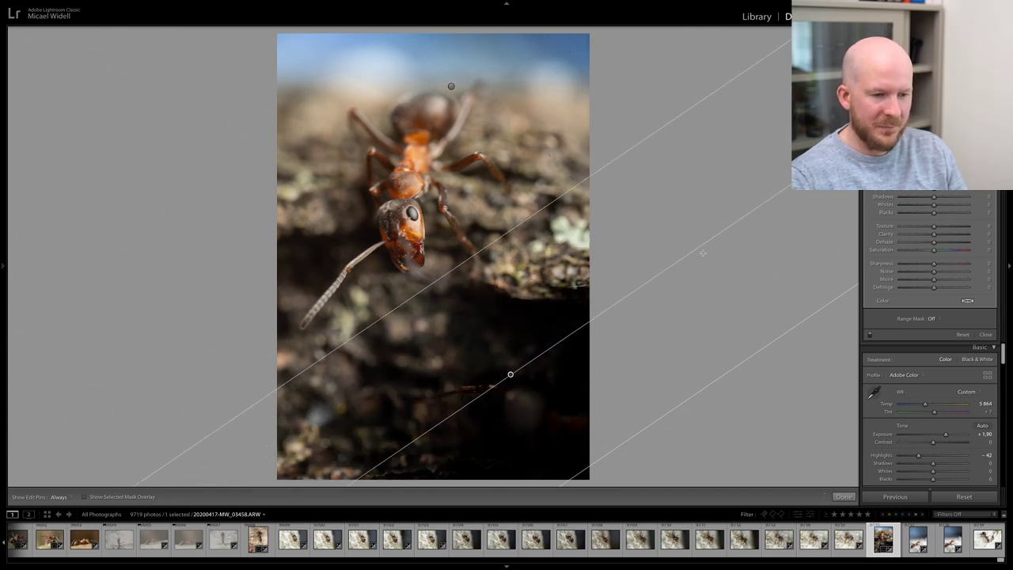
- Undo an accidental extra filter and rotate the existing graduated filter to a shallow, nearly horizontal angle
left_click_drag(718, 241, 653, 260)
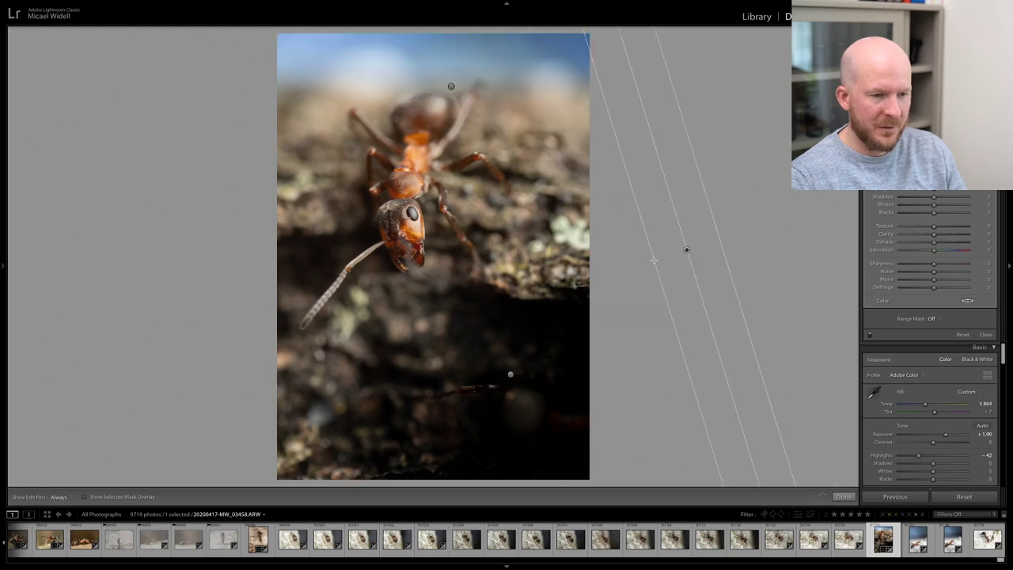
key("ctrl+z")
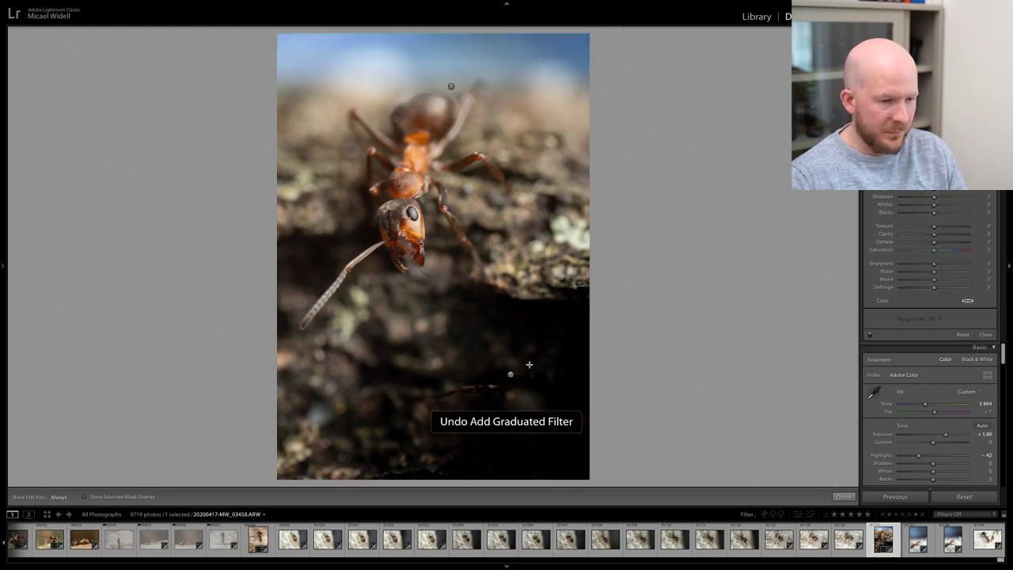
left_click(510, 374)
left_click_drag(556, 342, 566, 370)
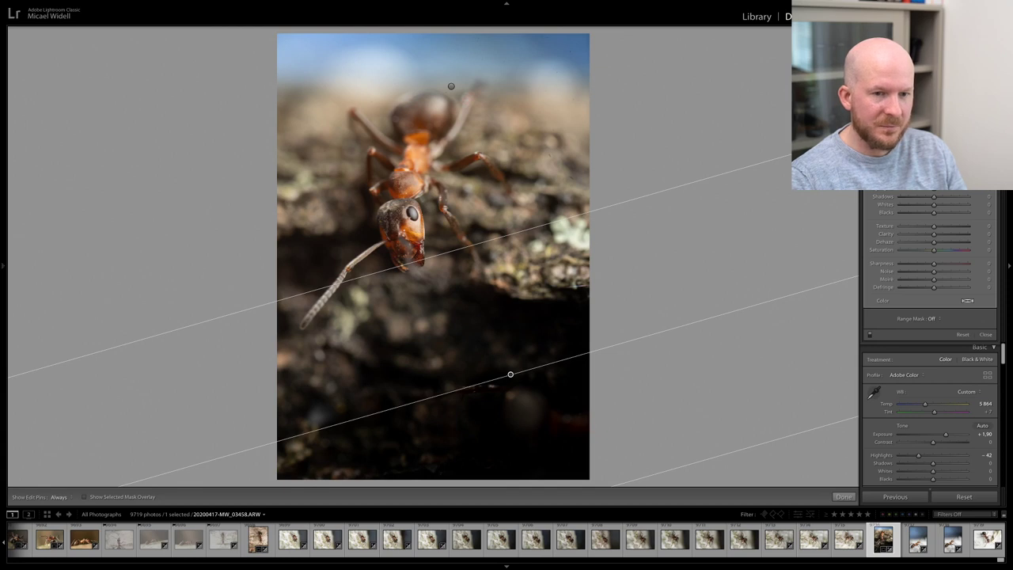
key("m")
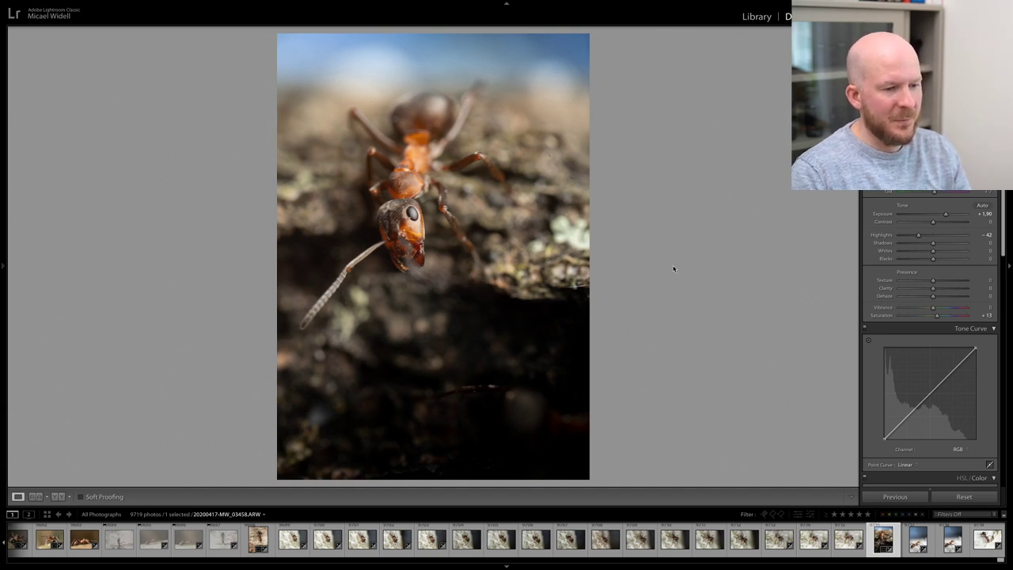
- Crop off the bottom of the ant photo and inspect the dark lower area up close
key("r")
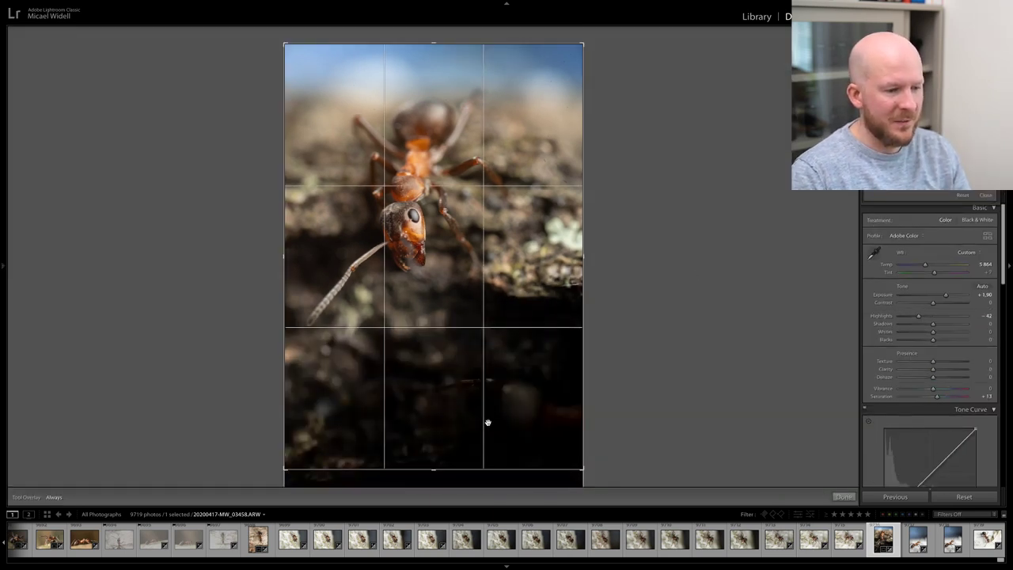
left_click_drag(435, 475, 433, 450)
left_click(844, 496)
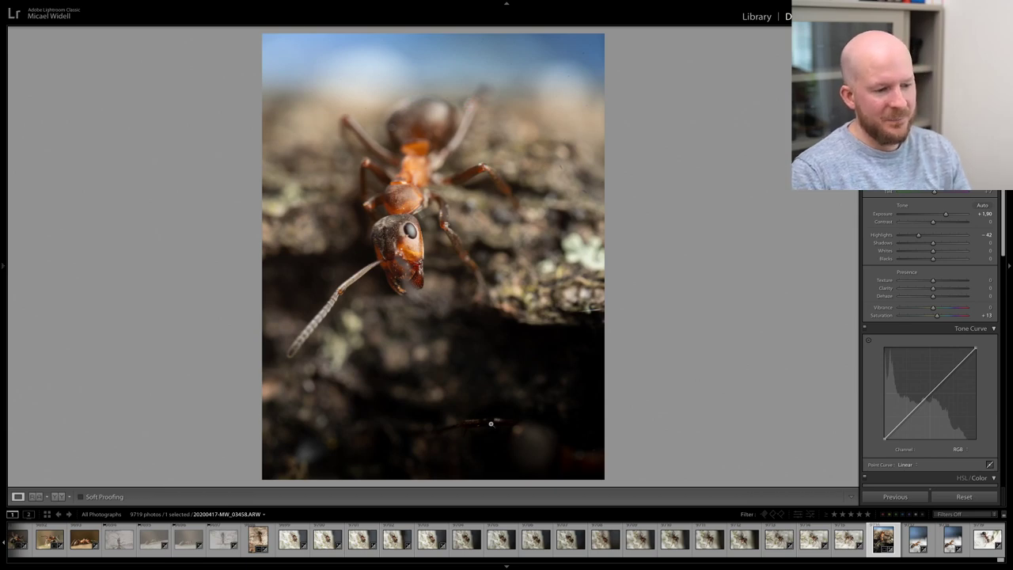
left_click(540, 423)
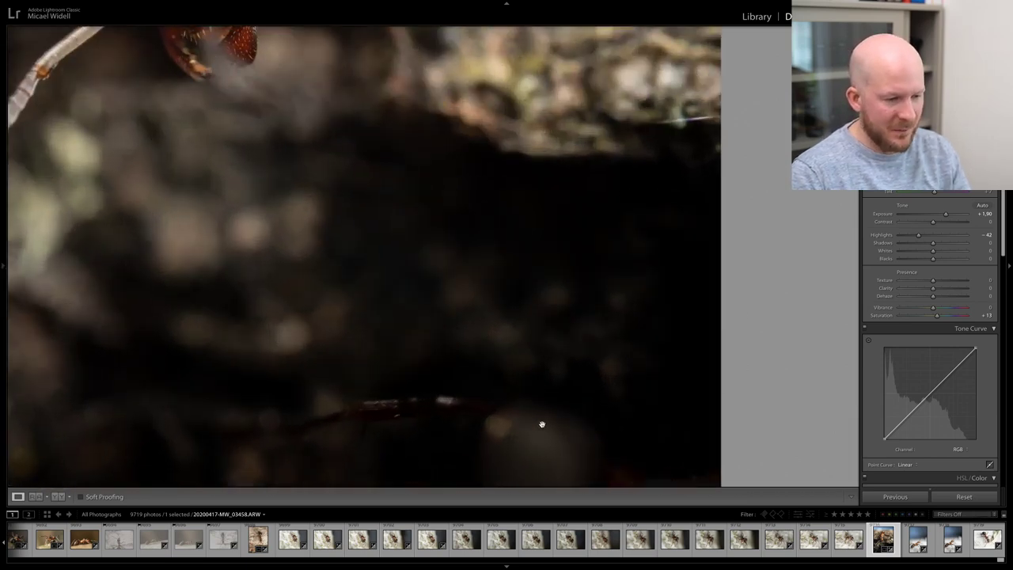
left_click(549, 409)
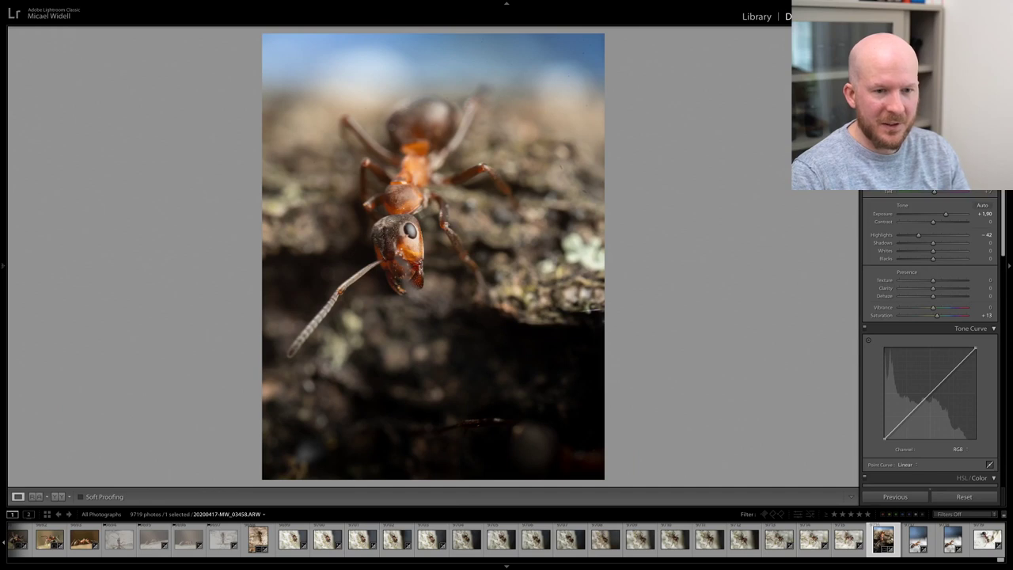
key("shift+m")
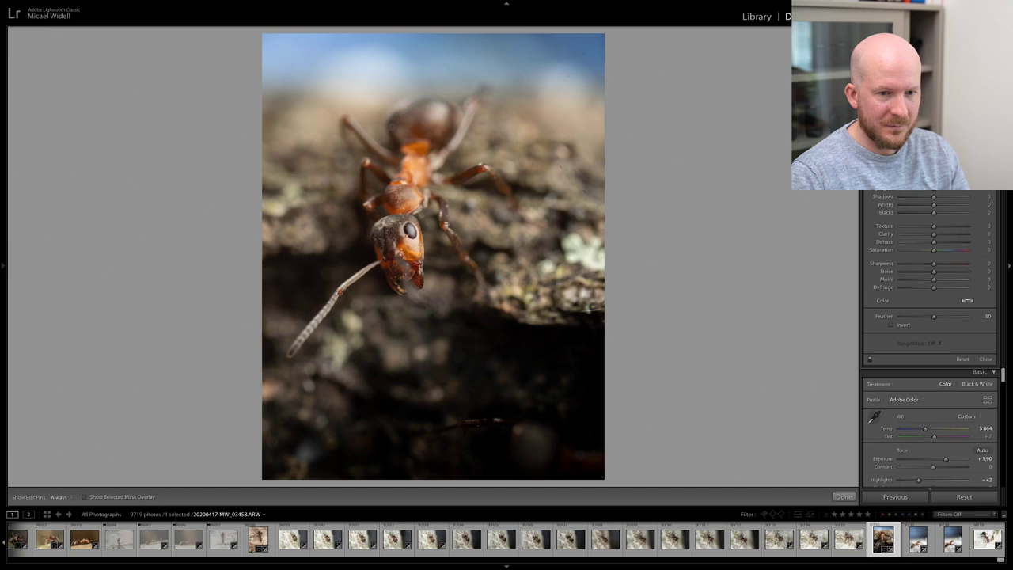
key("m")
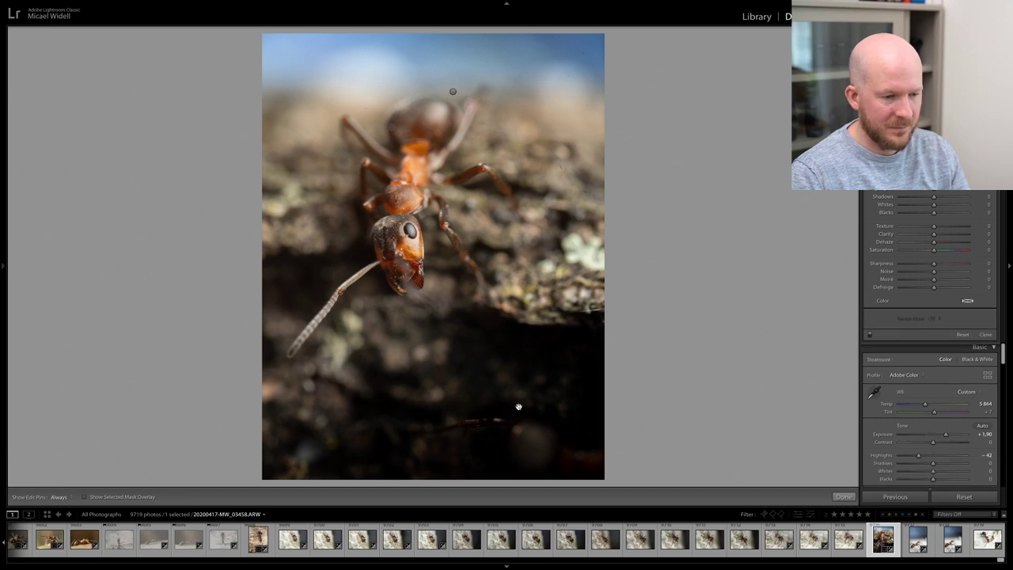
- Draw a graduated filter across the lower photo, pulling its upper and lower edges in at a shallow angle
left_click_drag(516, 406, 509, 403)
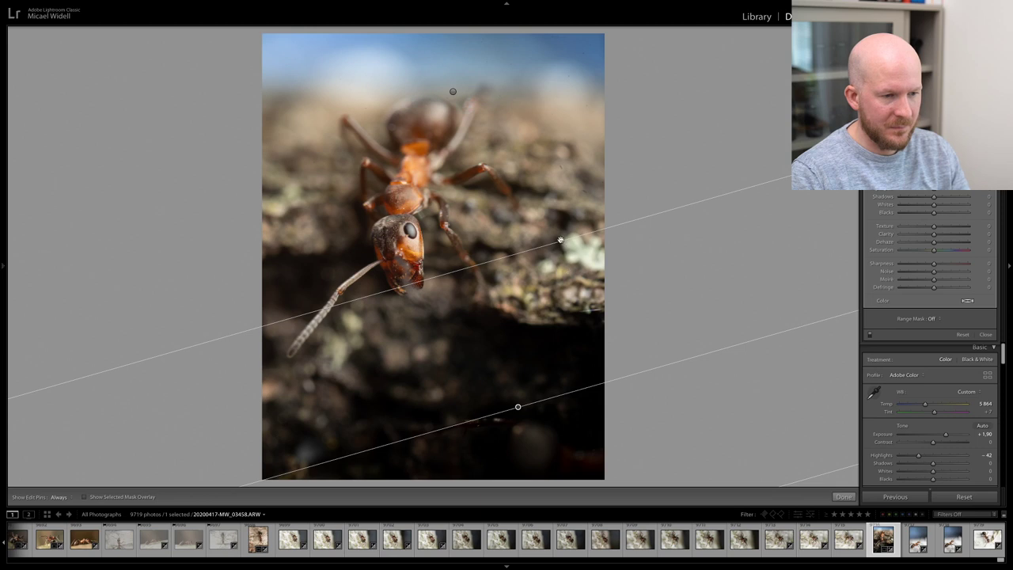
left_click_drag(561, 240, 570, 308)
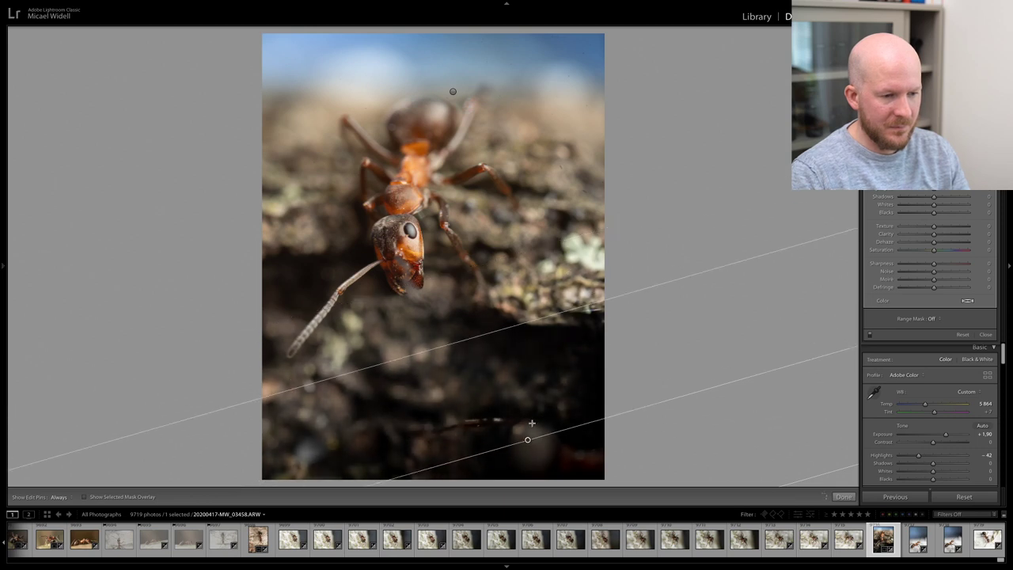
left_click_drag(528, 439, 503, 389)
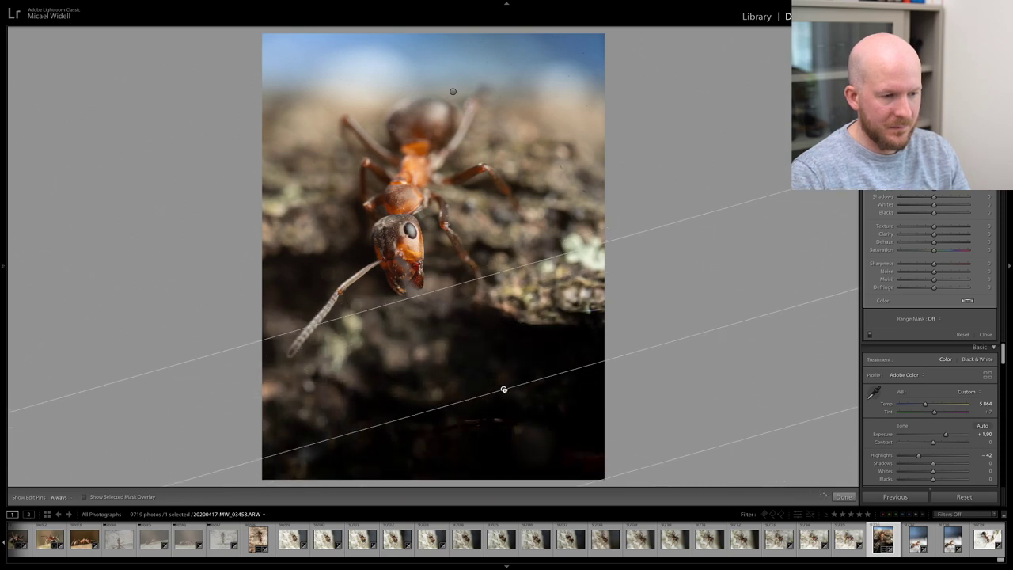
left_click_drag(570, 252, 574, 269)
left_click(844, 496)
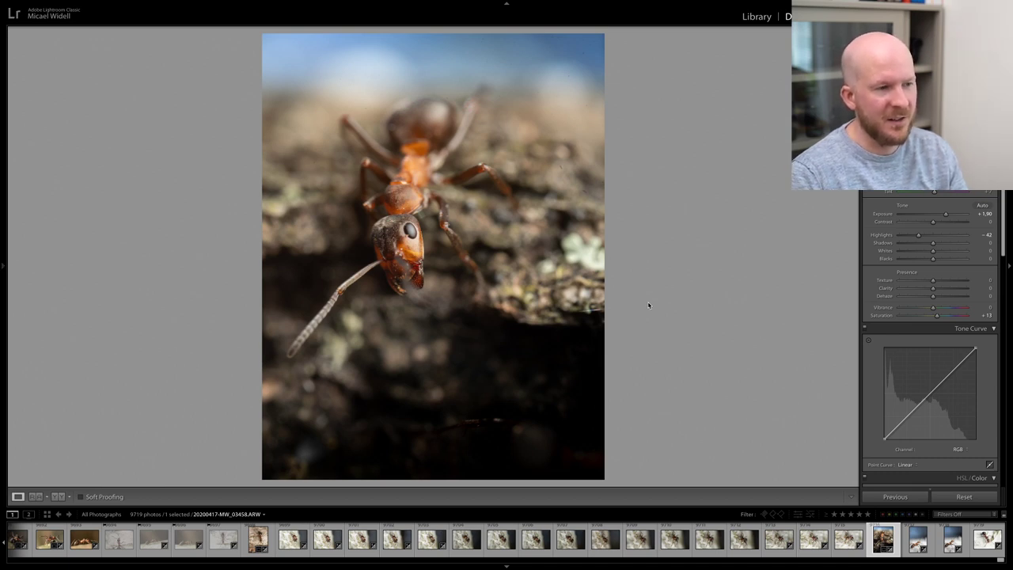
- Heal four dust specks in the blurred background right of the ant, then return to the fitted view
left_click(582, 180)
key("q")
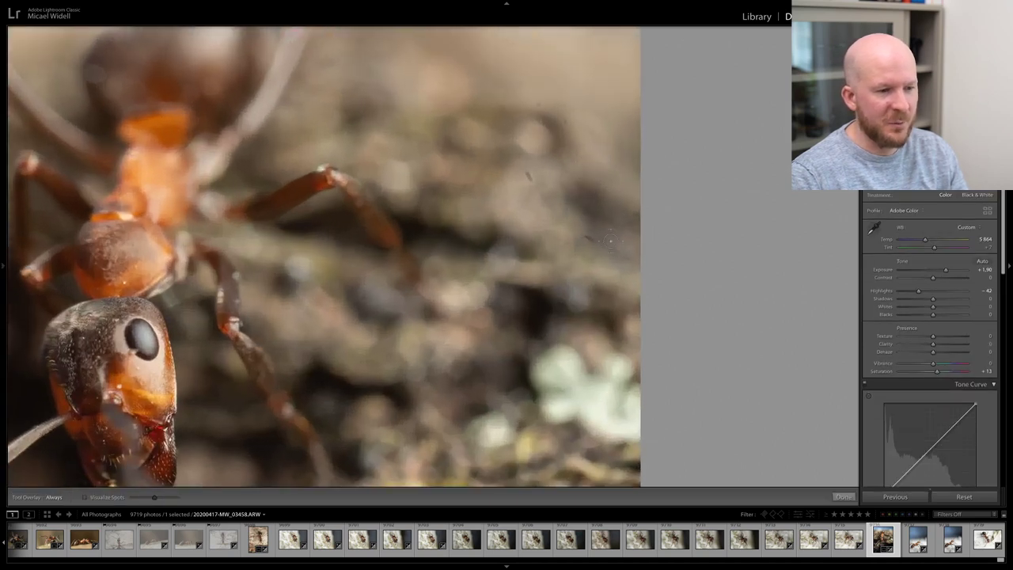
left_click(588, 237)
left_click(527, 173)
left_click(564, 122)
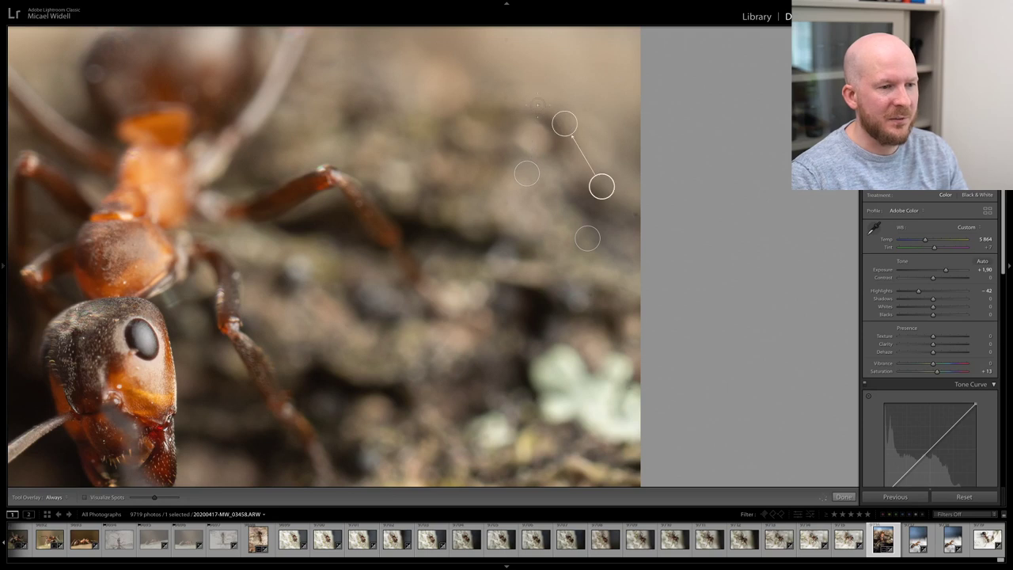
left_click(536, 104)
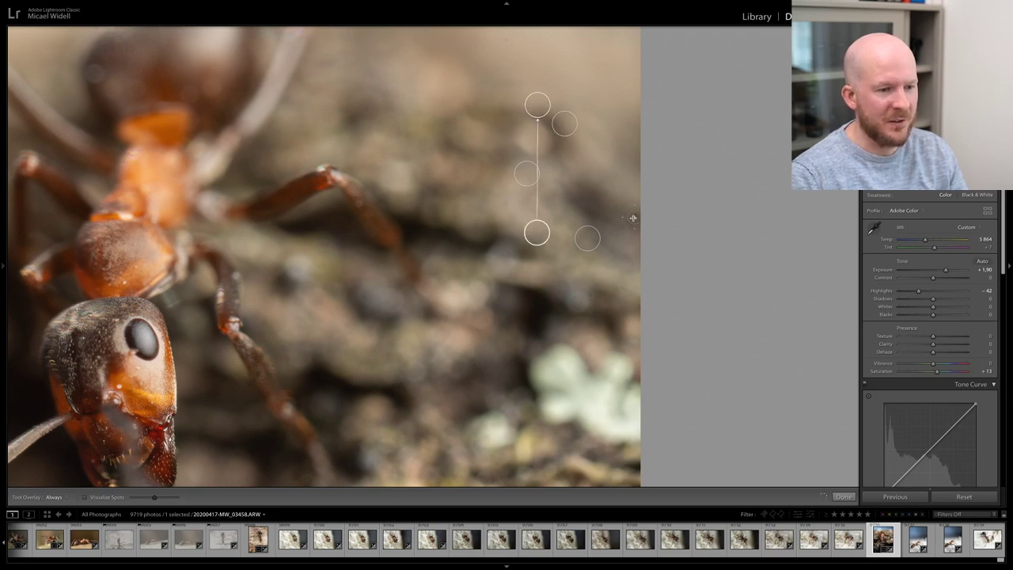
key("slash")
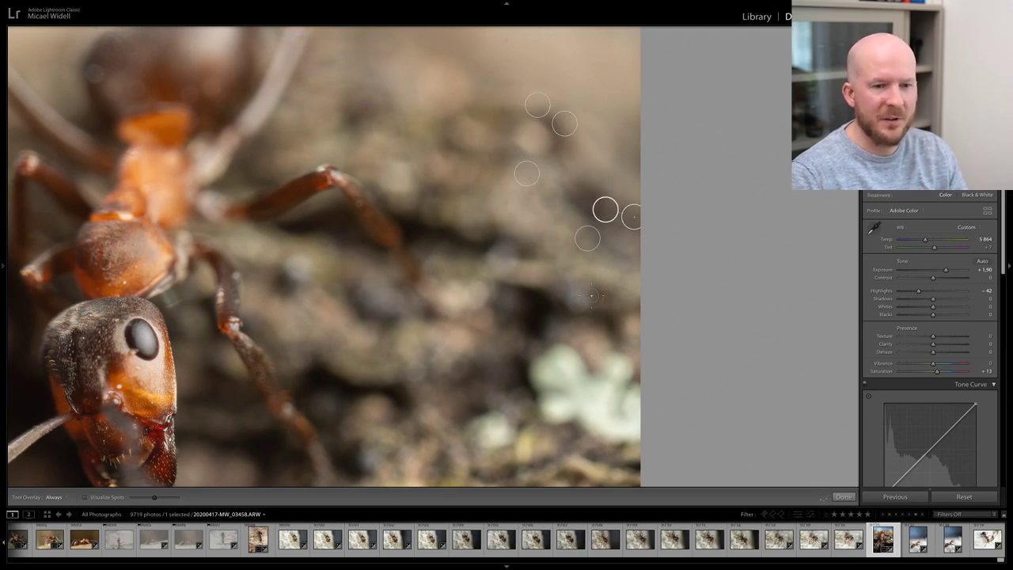
key("q")
left_click(505, 336)
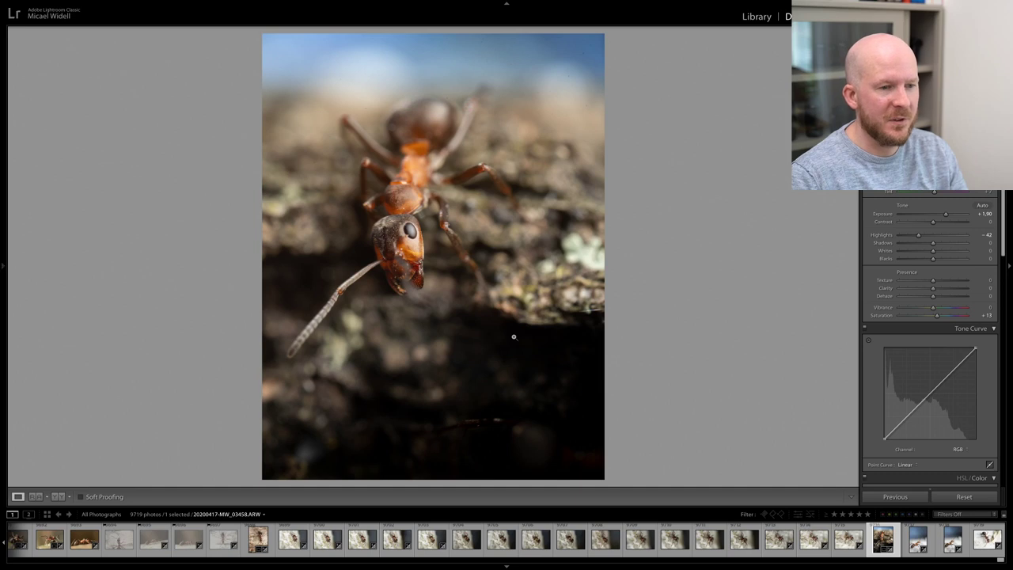
key("Right")
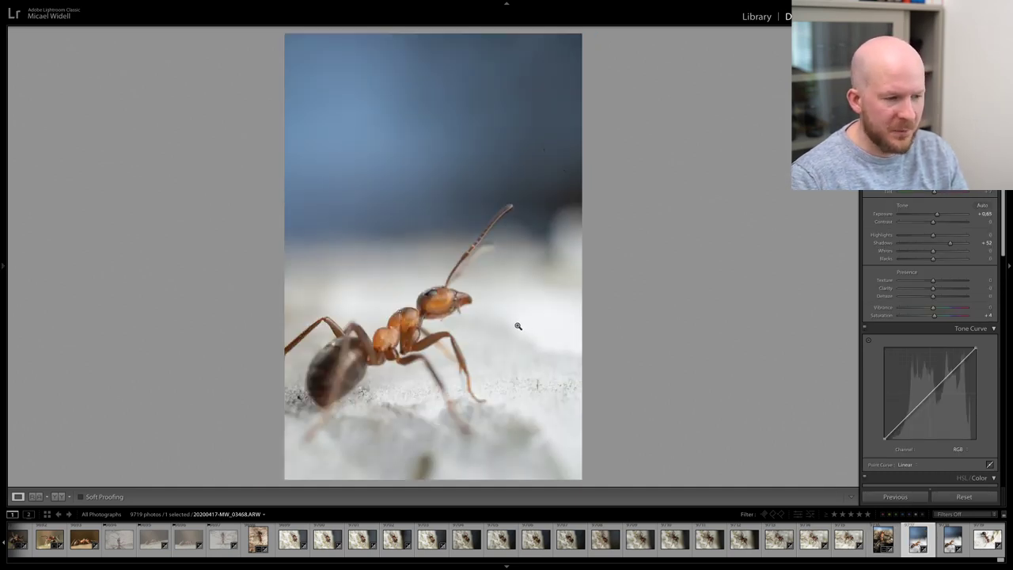
- Flip between shots 03468 and 03469, zooming in to compare the ant's head focus
key("Right")
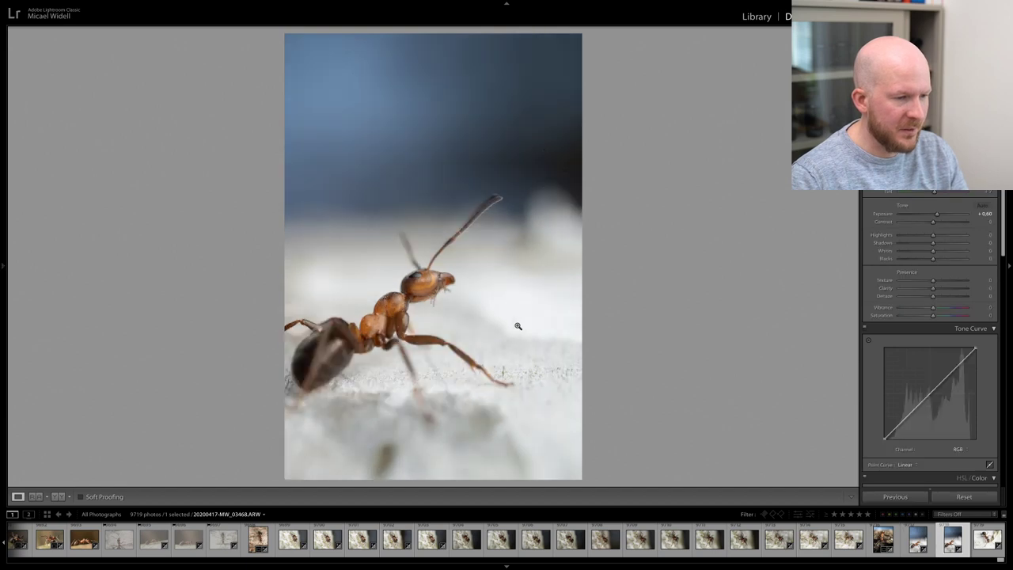
key("Left")
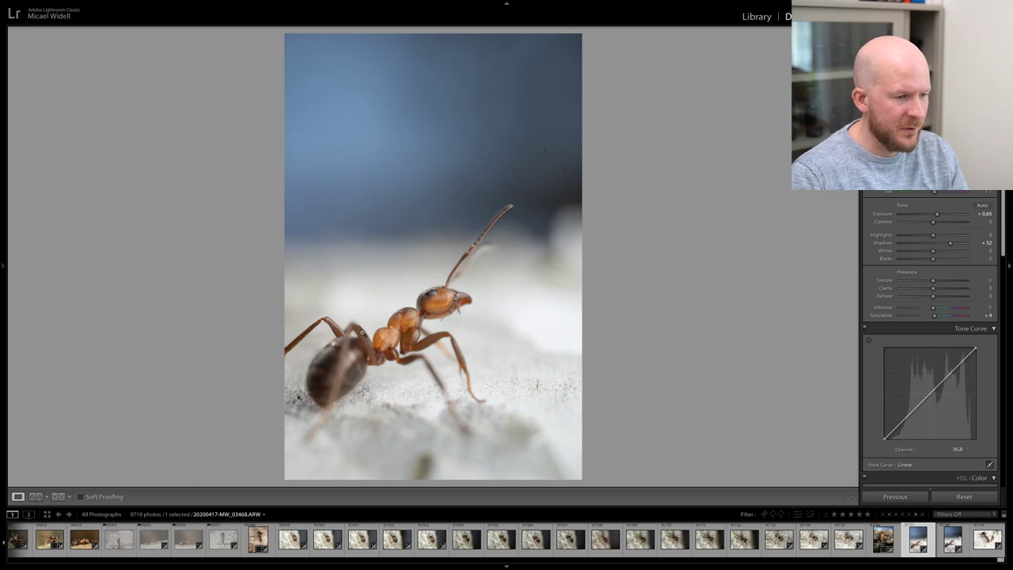
left_click(361, 332)
key("Right")
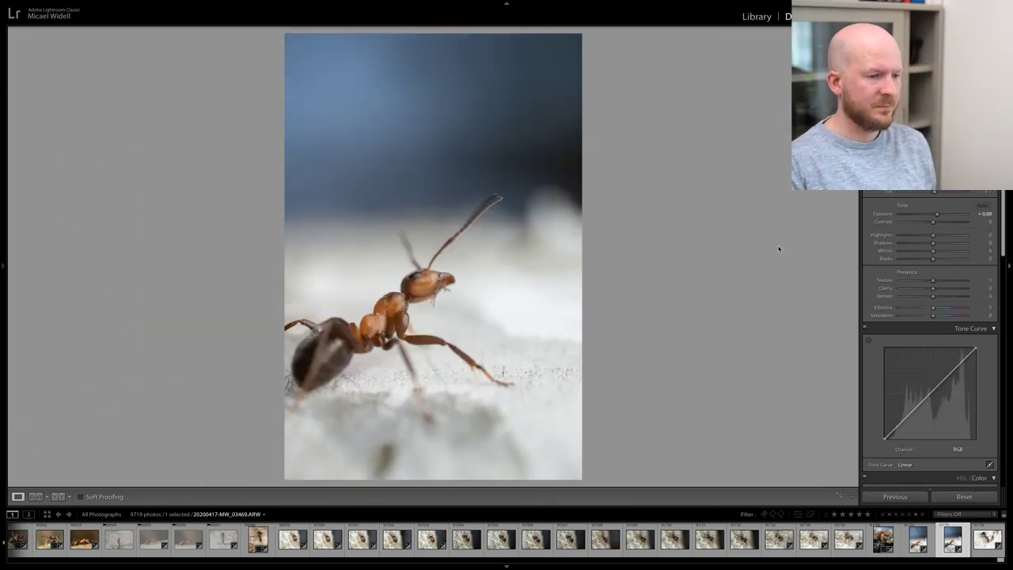
key("Left")
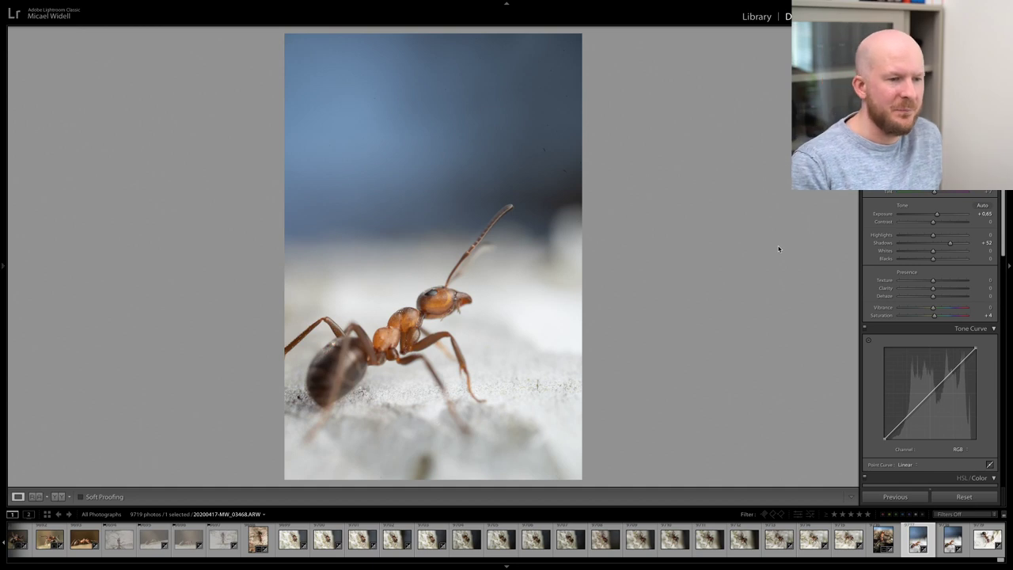
key("Right")
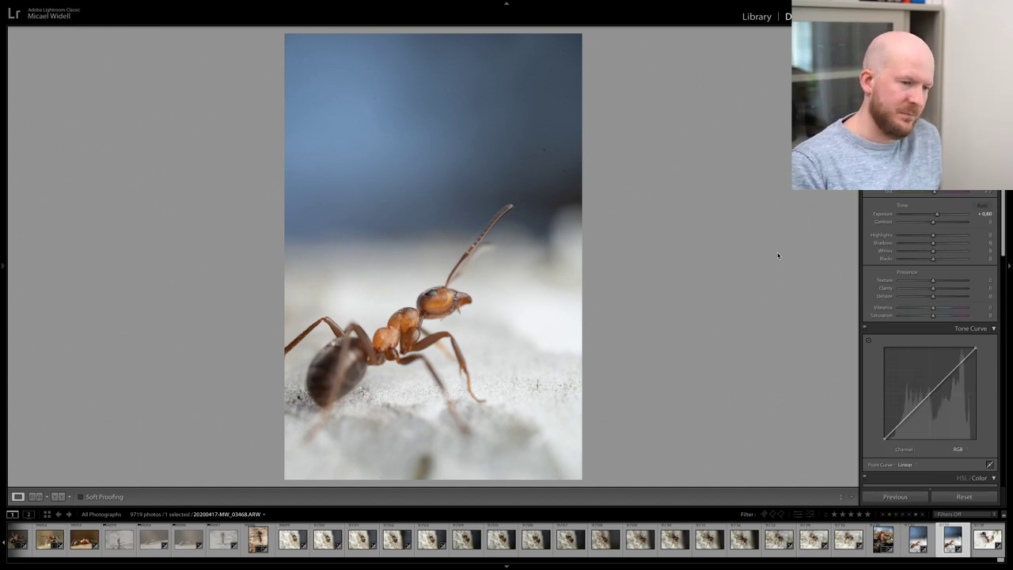
left_click(427, 265)
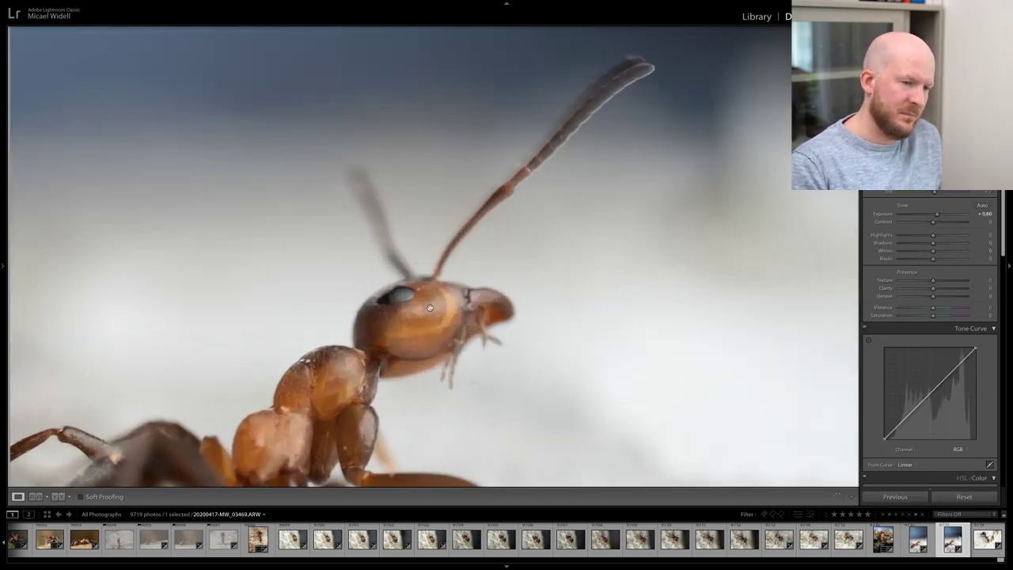
left_click(431, 309)
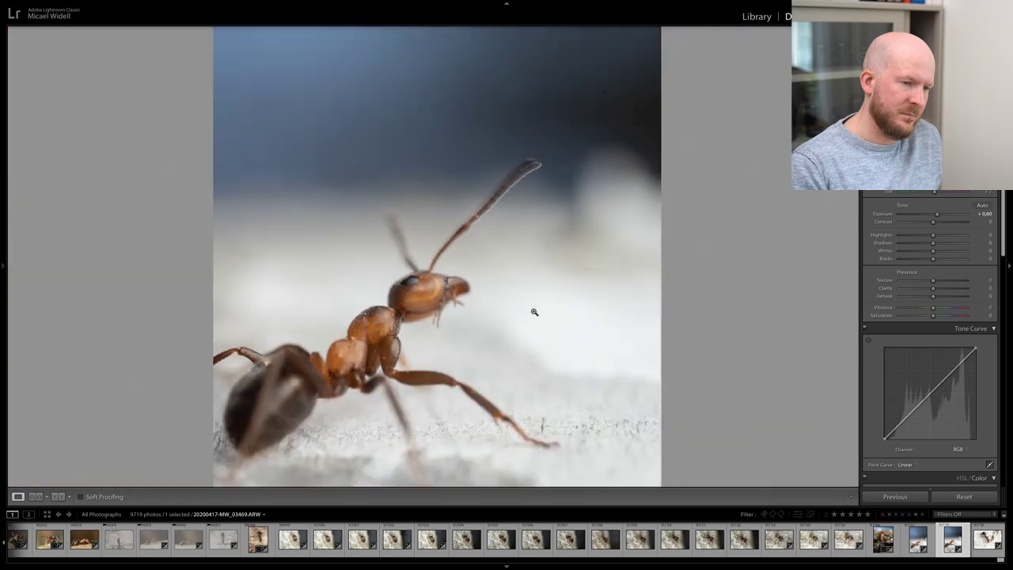
key("Left")
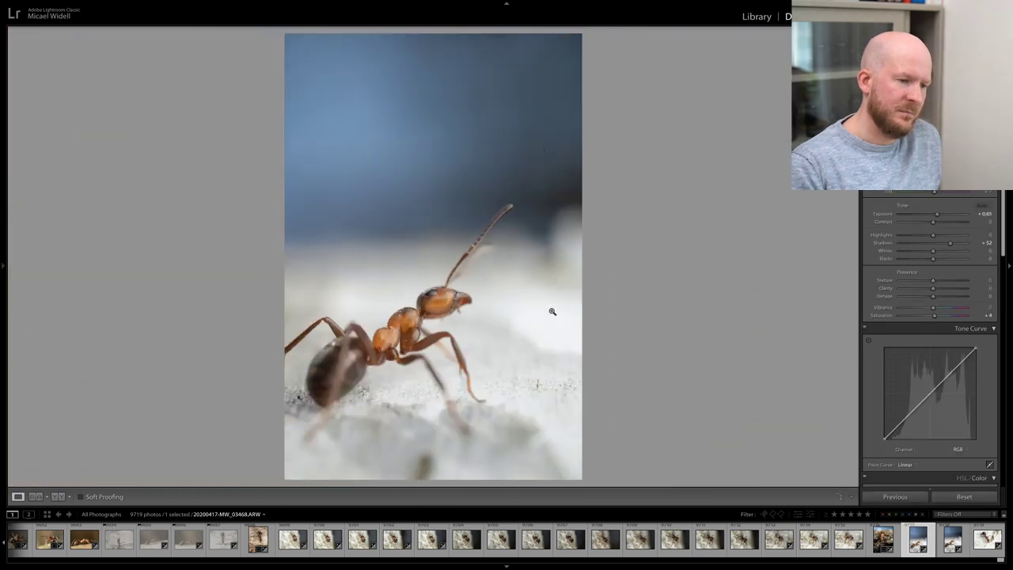
- Reject shot 03469 and return to the kept shot 03468
key("Right")
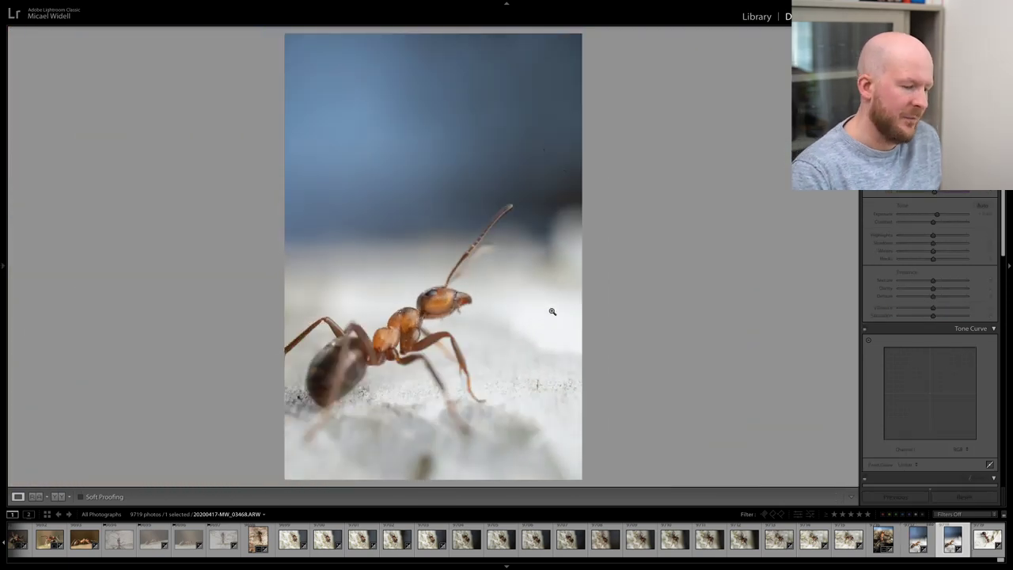
key("x")
key("Right")
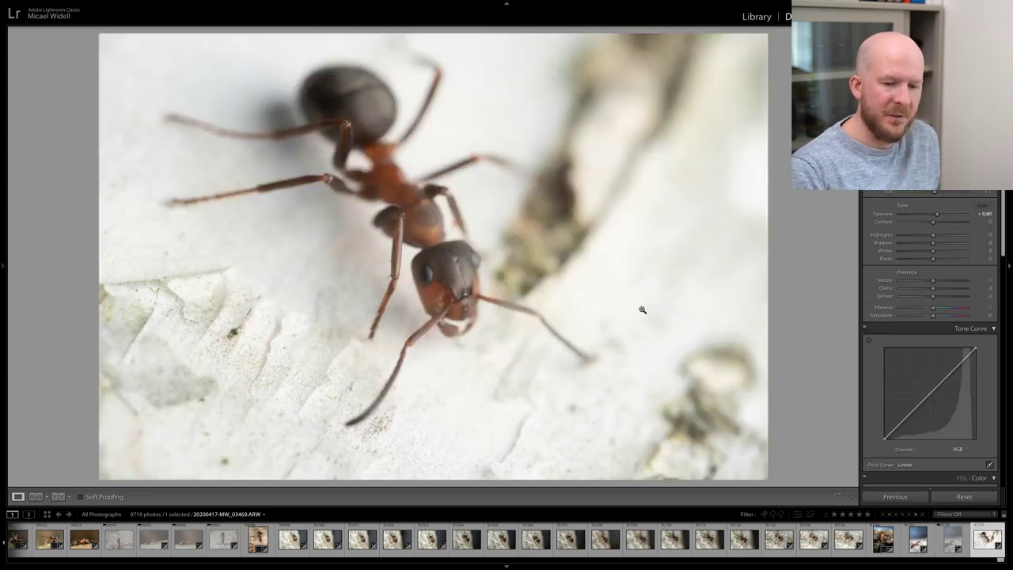
key("Left")
key("Left")
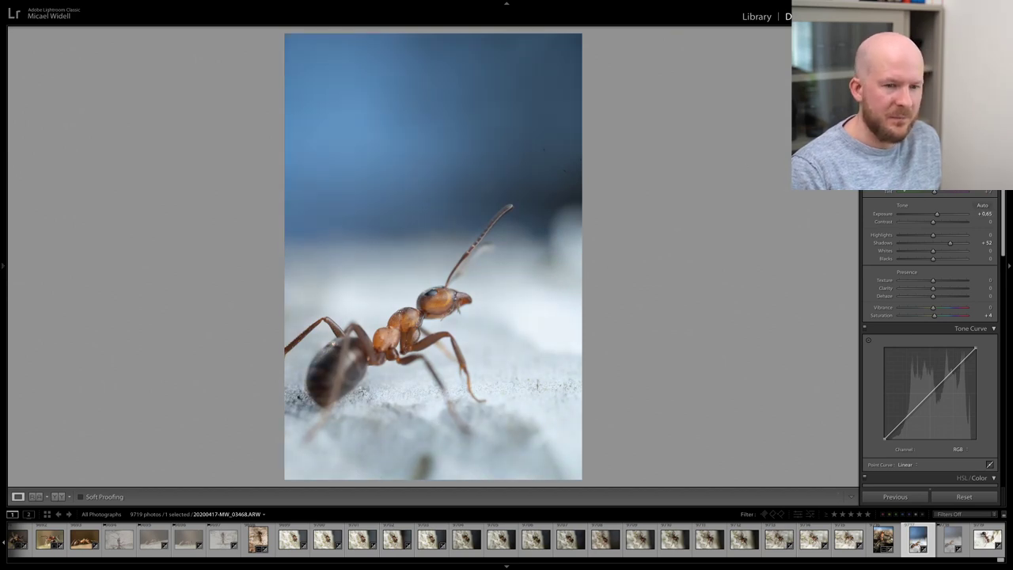
- Drag a graduated filter down over the sky above ant photo 03468 and nudge it slightly higher
key("m")
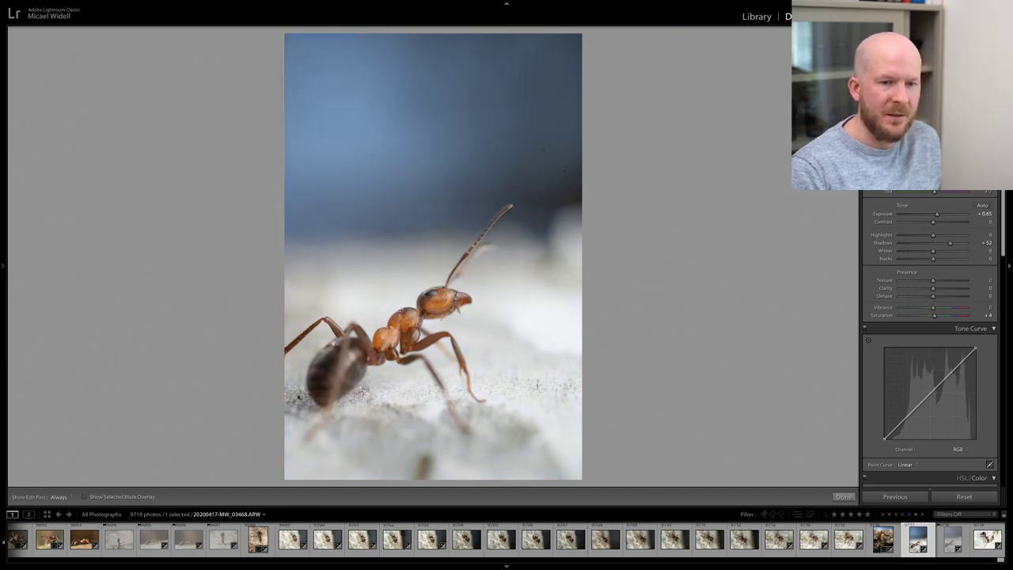
left_click_drag(470, 198, 468, 277)
left_click_drag(470, 237, 461, 230)
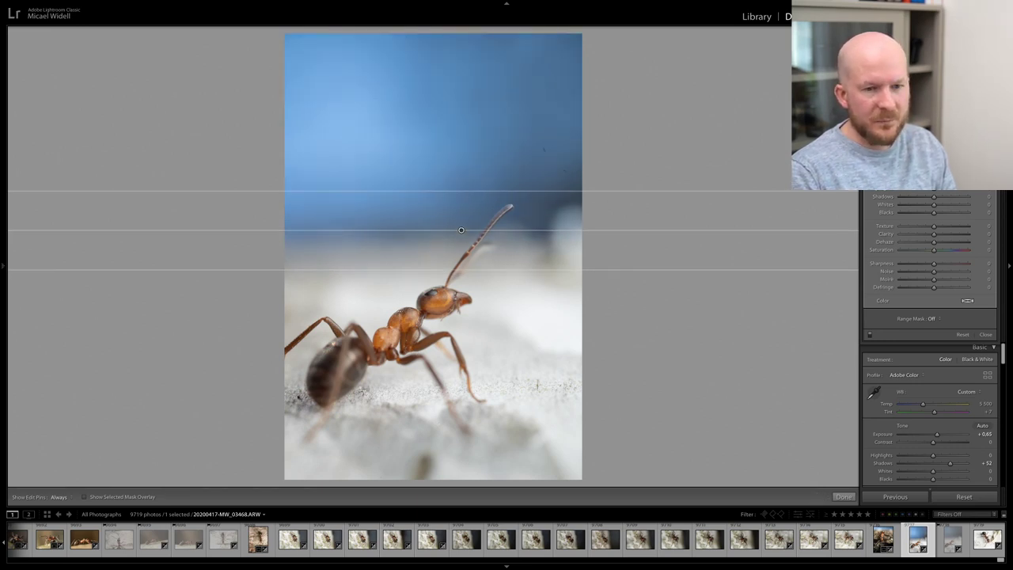
key("m")
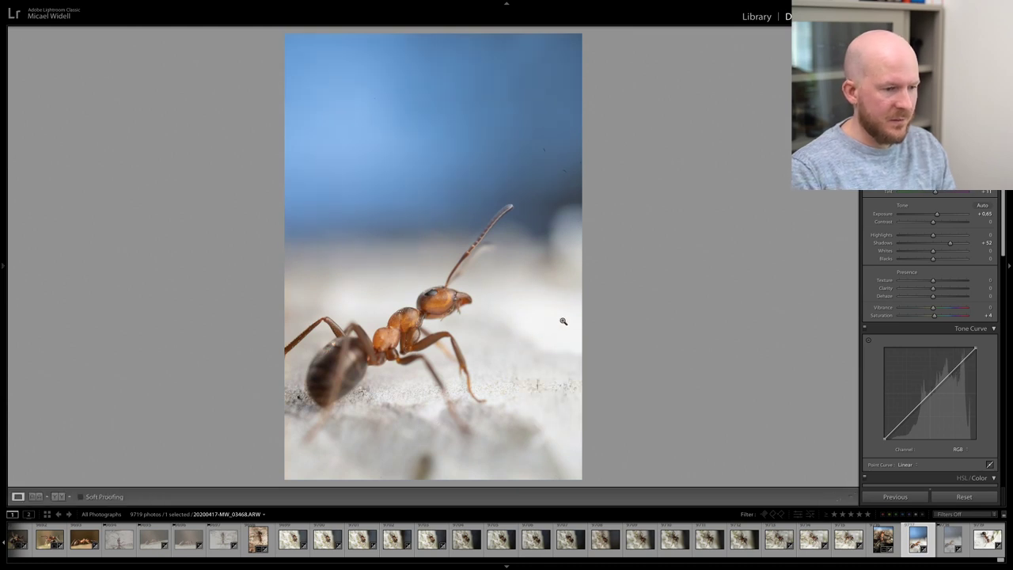
- Set saturation to +5 and vibrance to +11, and deepen blacks to -16
left_click_drag(934, 316, 940, 317)
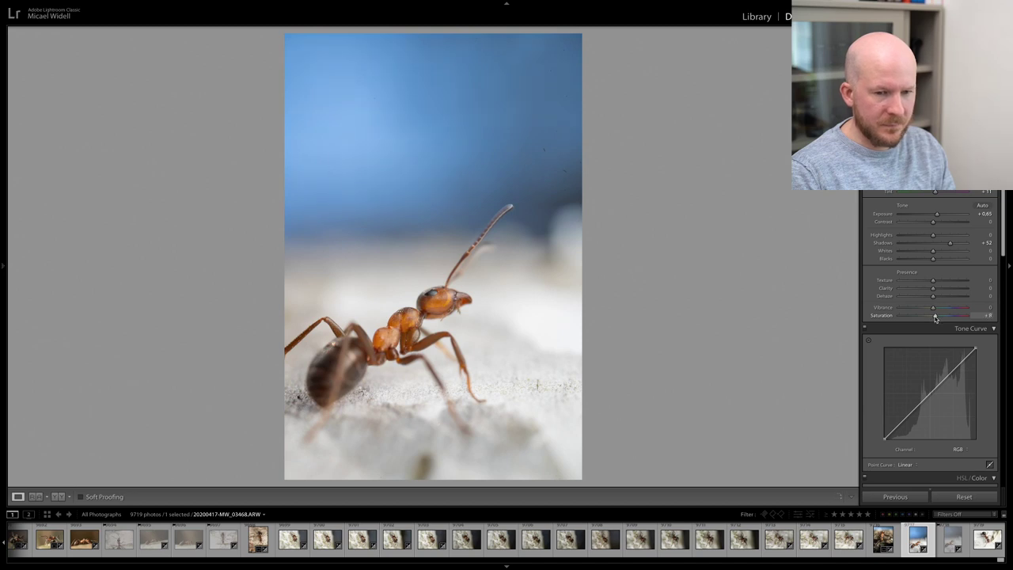
left_click_drag(933, 308, 936, 308)
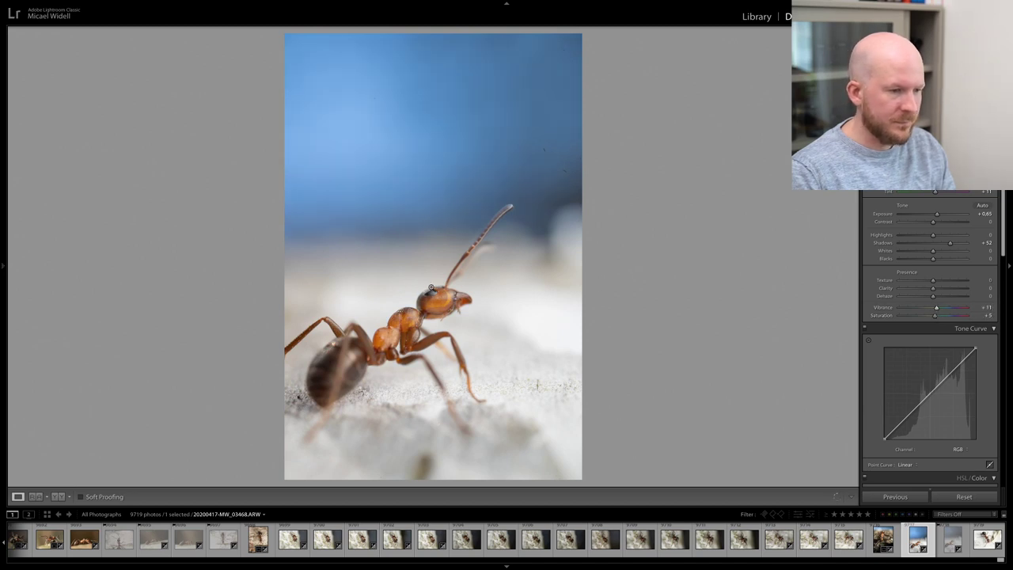
left_click_drag(933, 258, 924, 260)
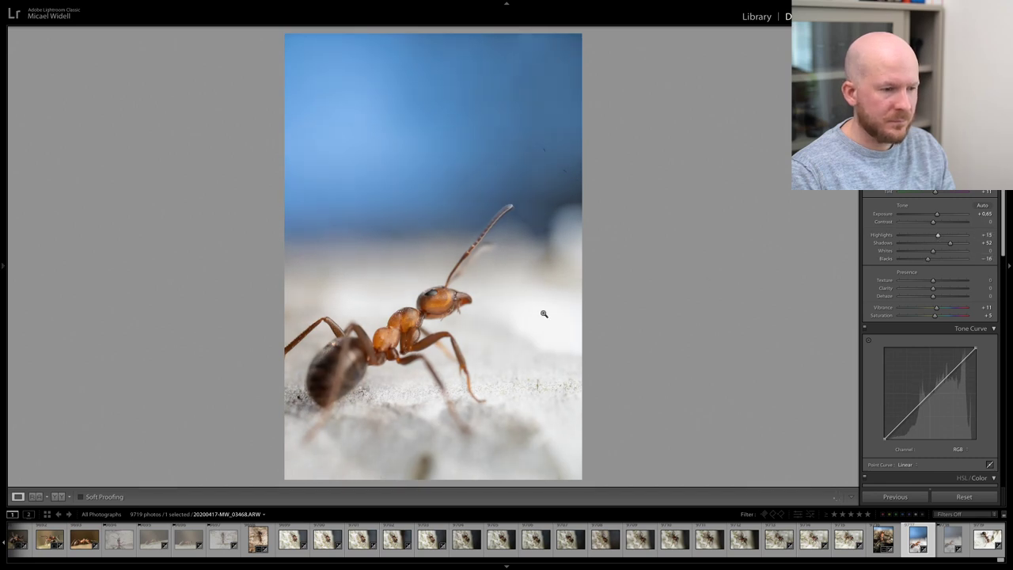
- Zoom in to inspect the ant's head detail, then return to the full-photo view
left_click(451, 305)
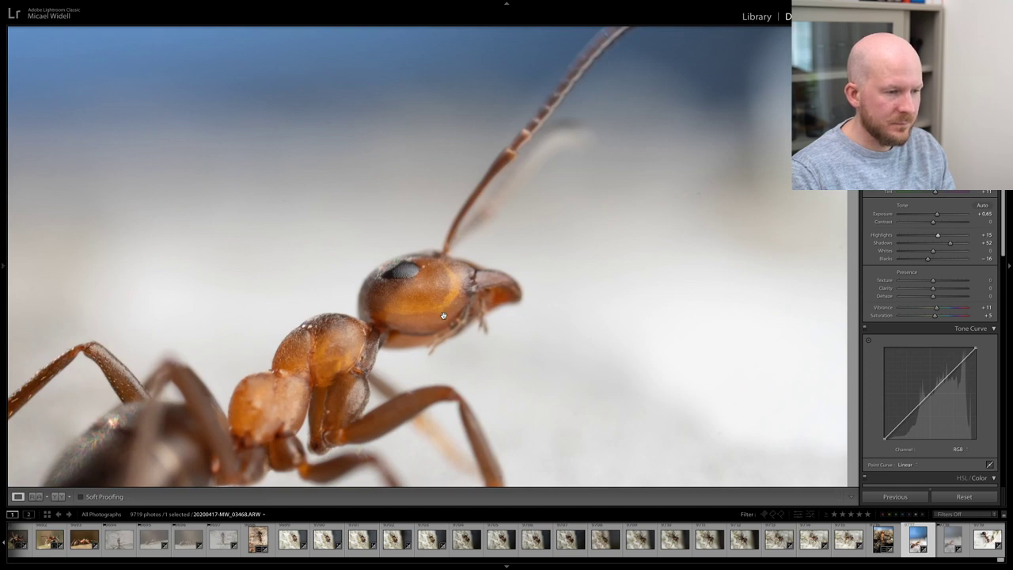
left_click(443, 316)
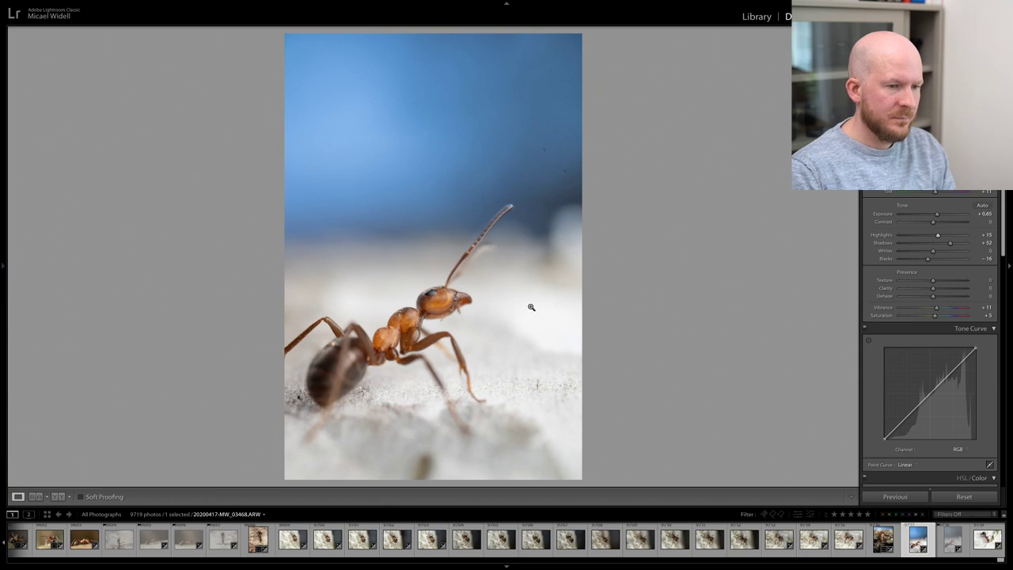
key("shift+m")
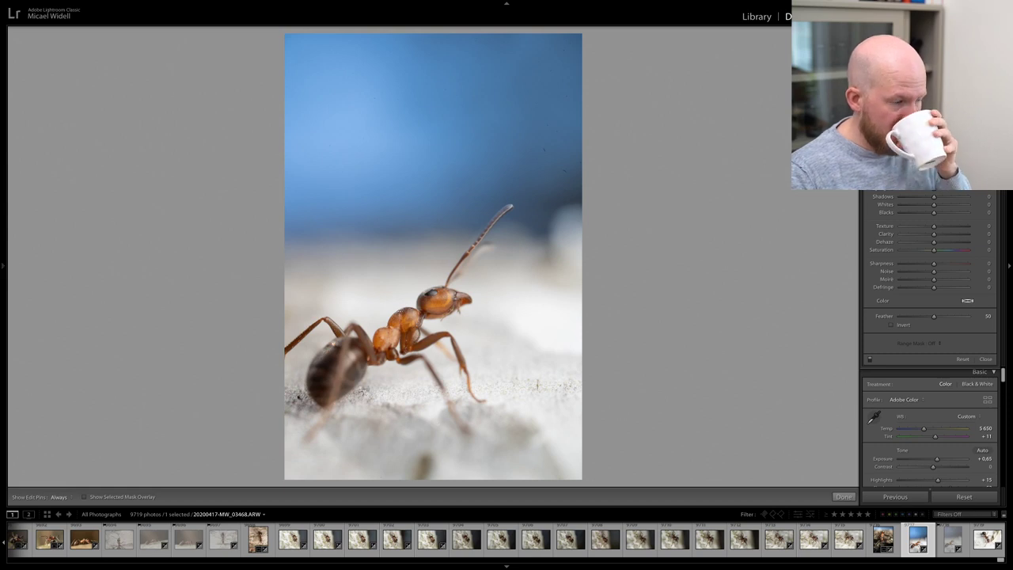
key("q")
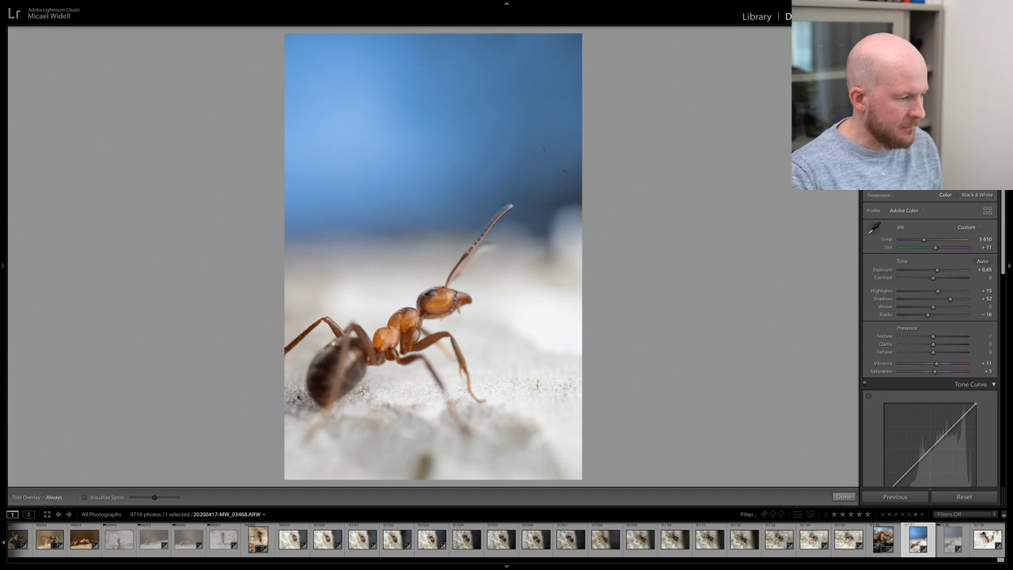
- Heal six dust specks scattered across the blue sky above the ant
left_click(545, 149)
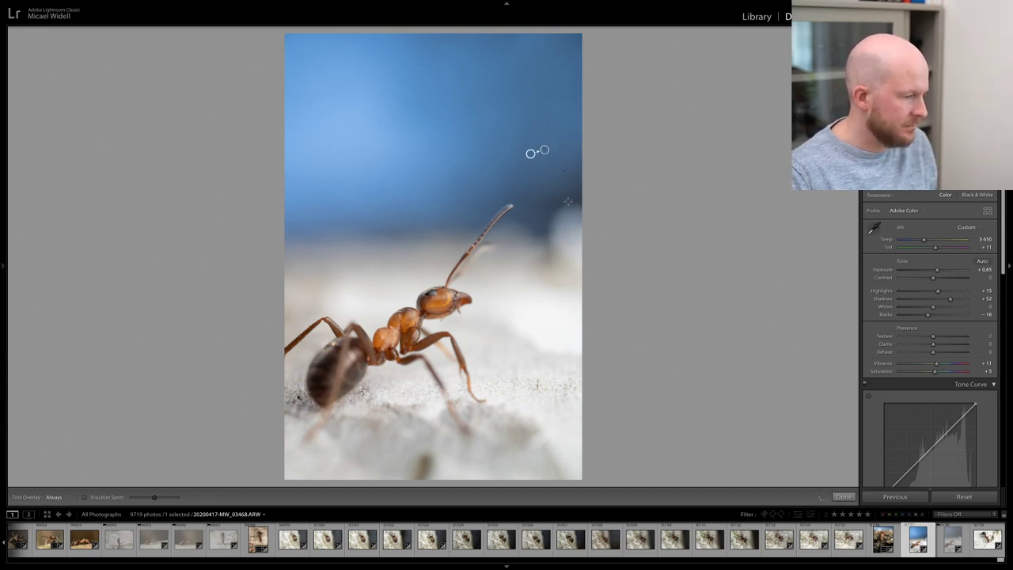
left_click(564, 170)
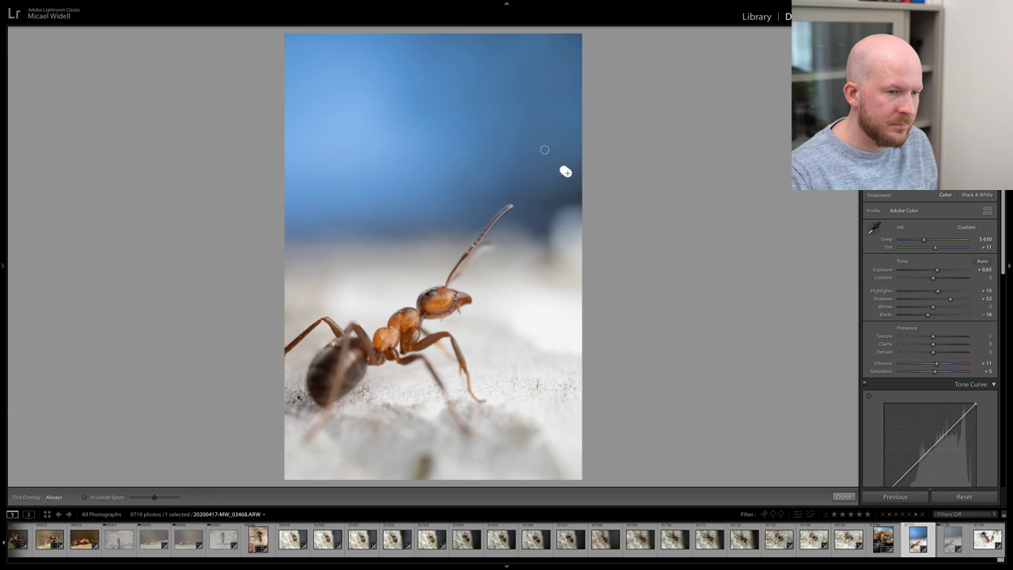
left_click(546, 124)
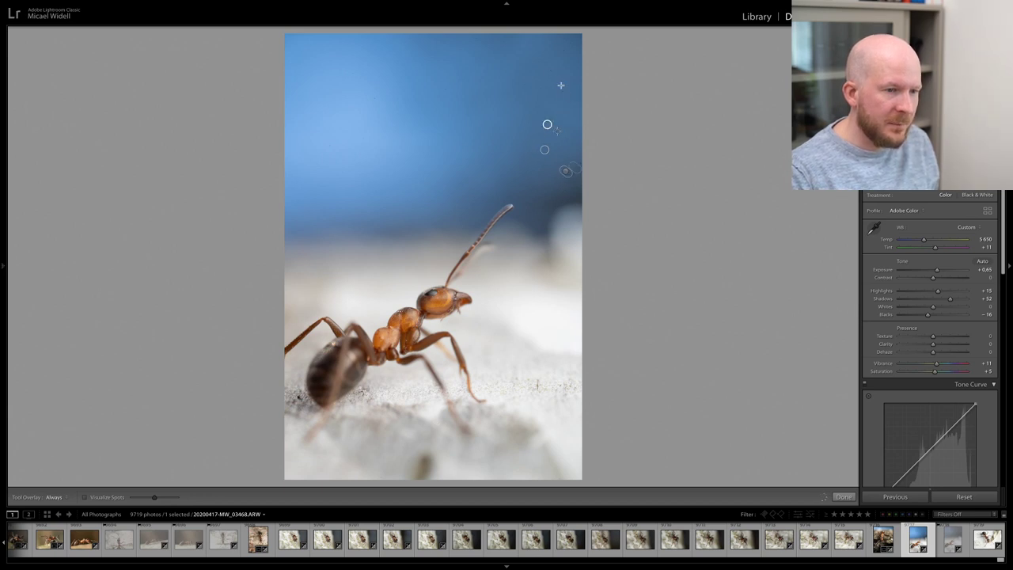
left_click(566, 50)
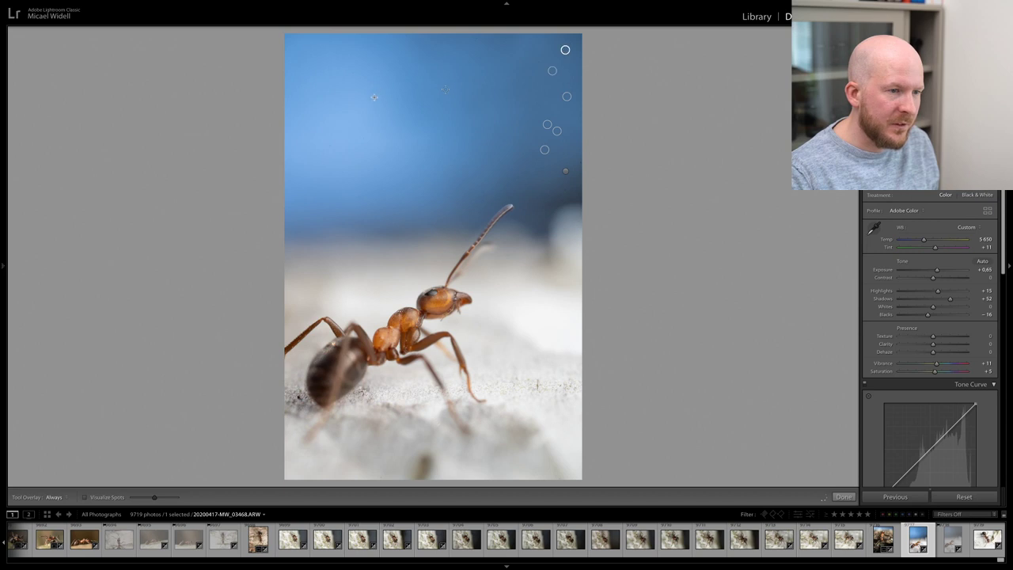
left_click(445, 90)
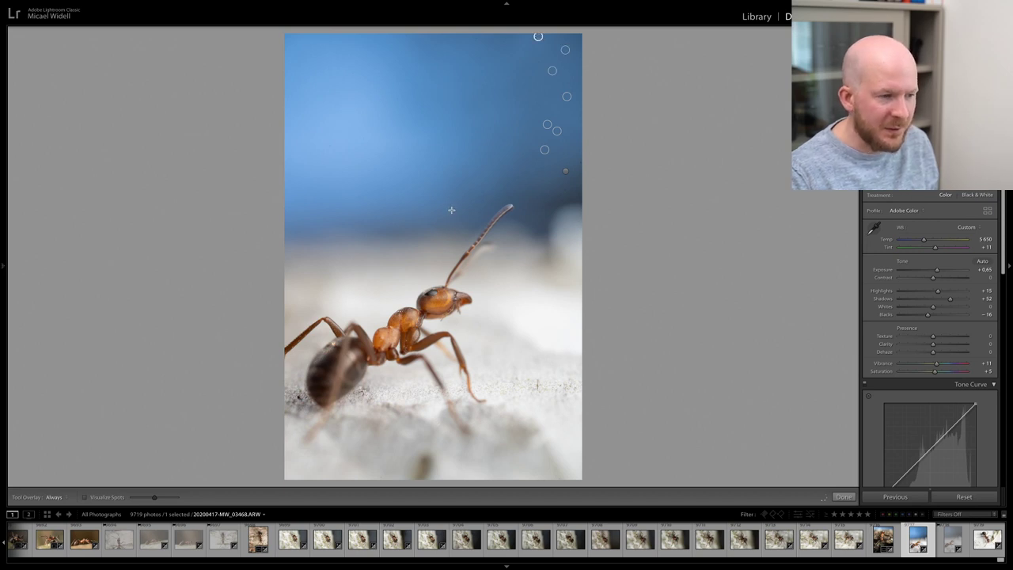
left_click(373, 98)
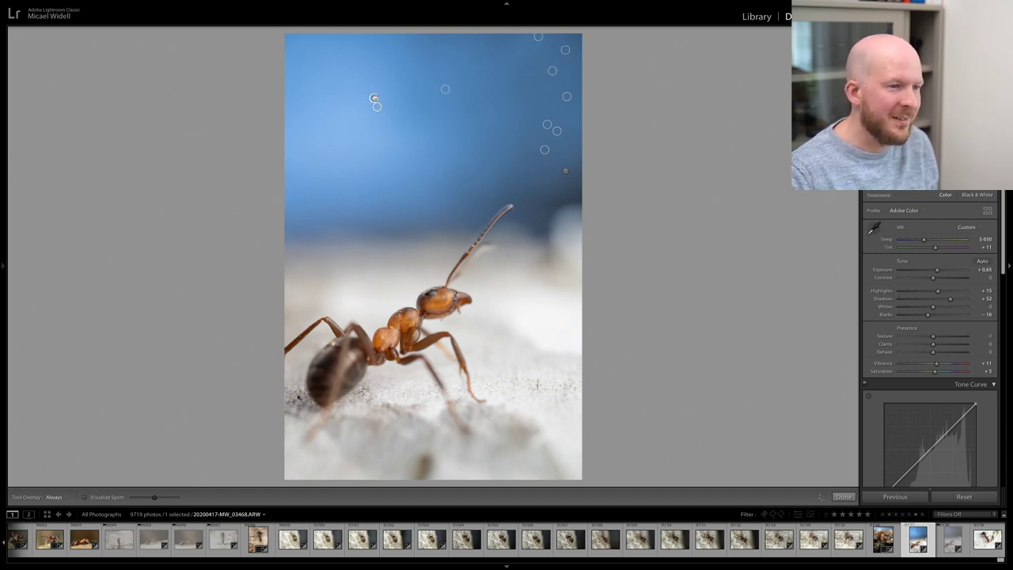
key("q")
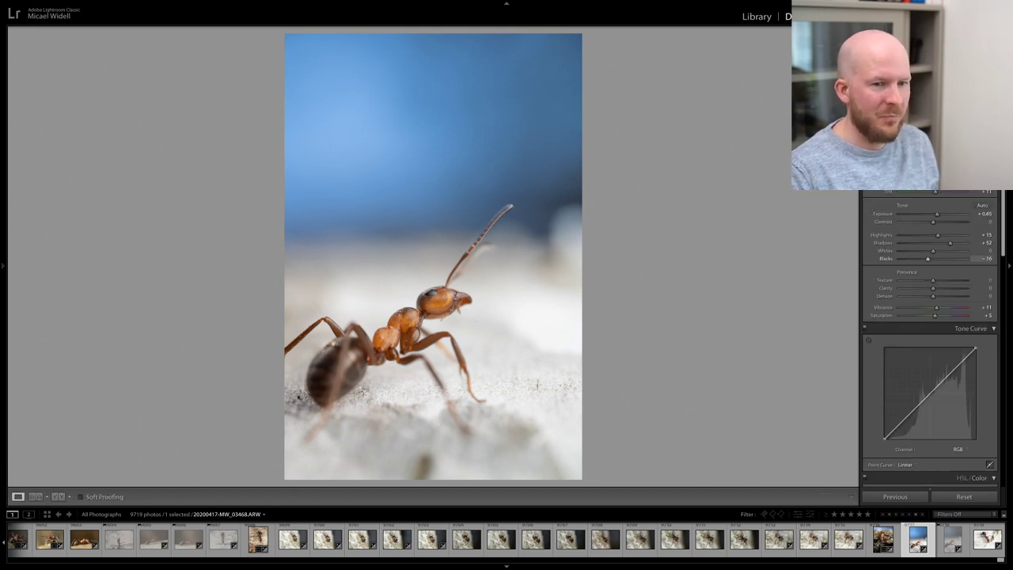
- Crop to a shorter aspect ratio, shifting the photo up to trim sky and foreground
key("r")
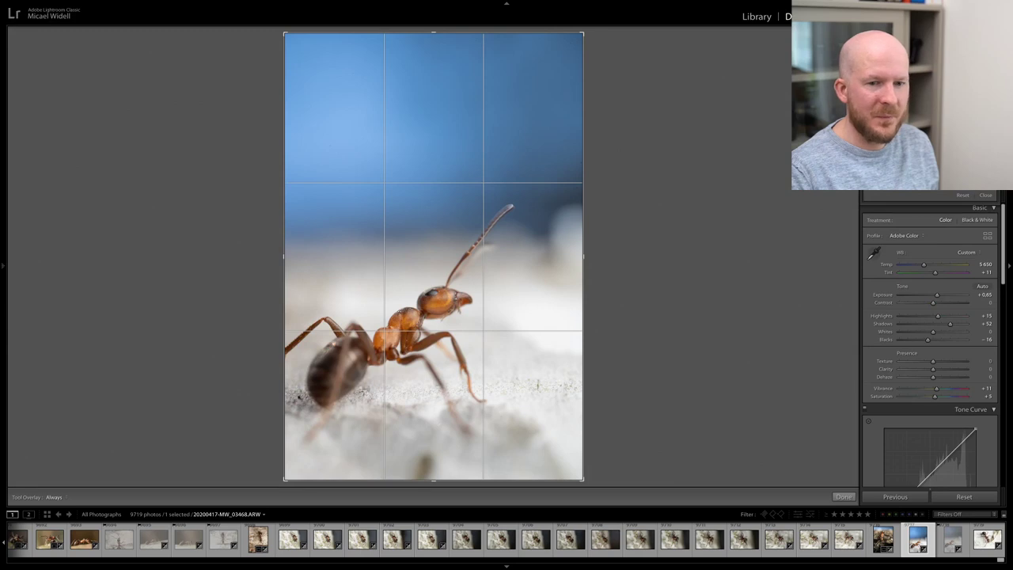
left_click(969, 158)
left_click(946, 170)
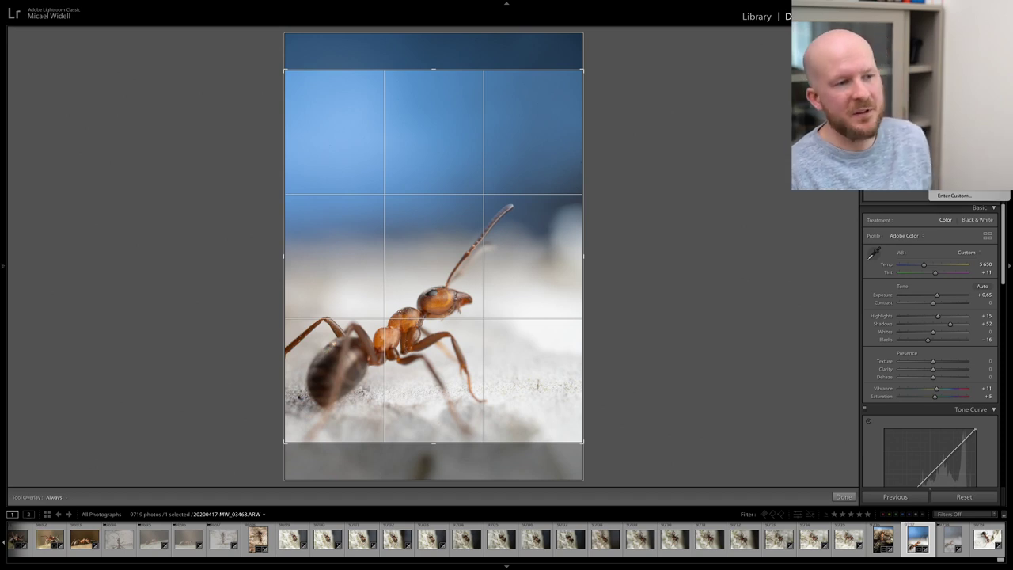
left_click_drag(471, 242, 474, 233)
left_click(844, 496)
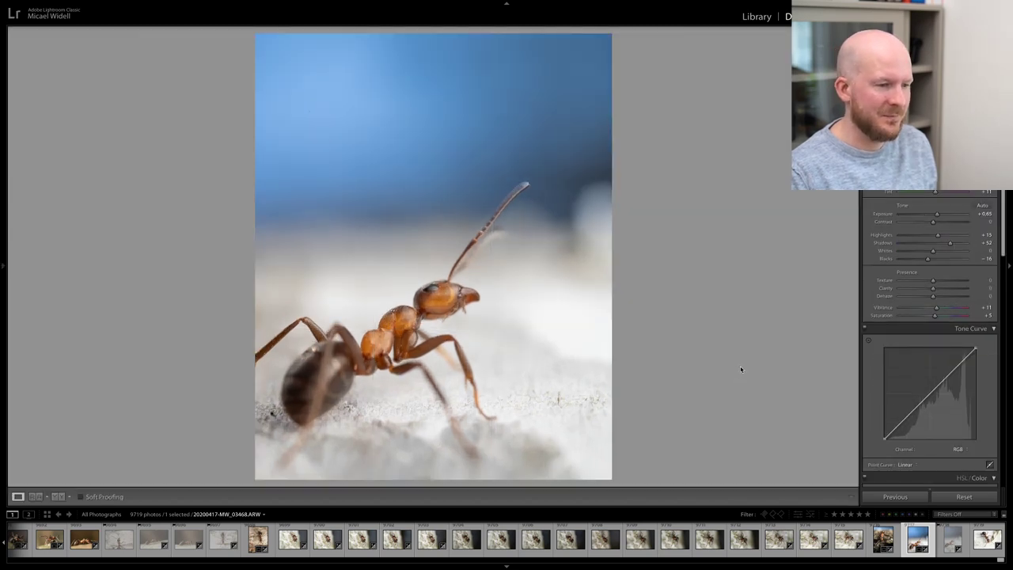
key("Right")
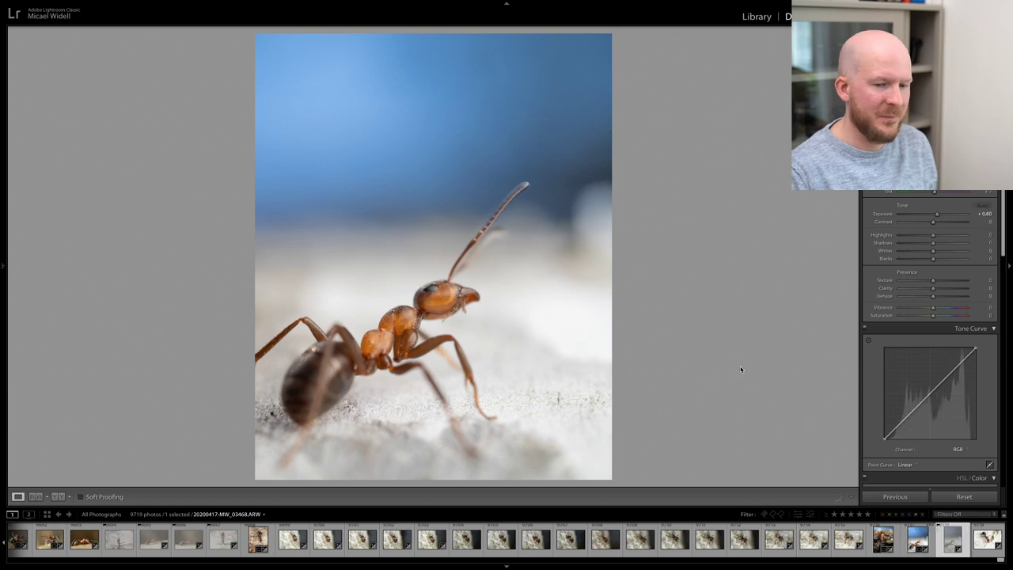
- Check the horizontal ant shot's focus, raise its saturation to +22, and reject it
key("Right")
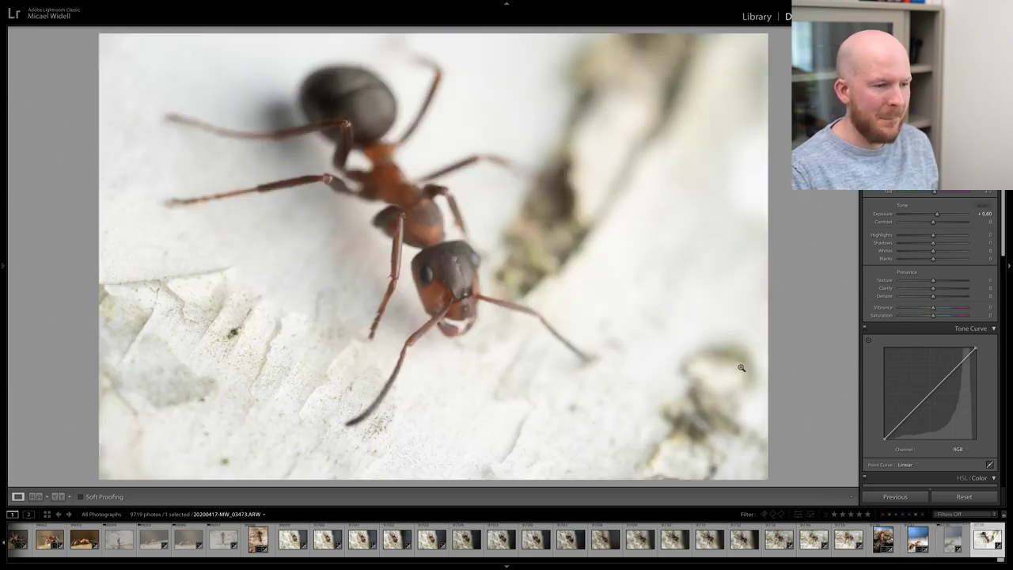
left_click(399, 277)
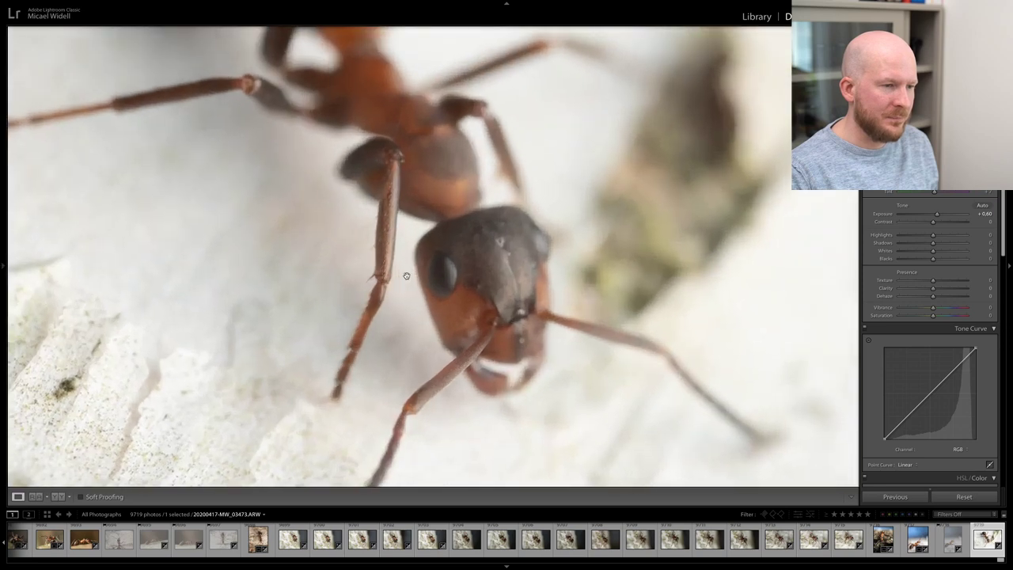
left_click(407, 276)
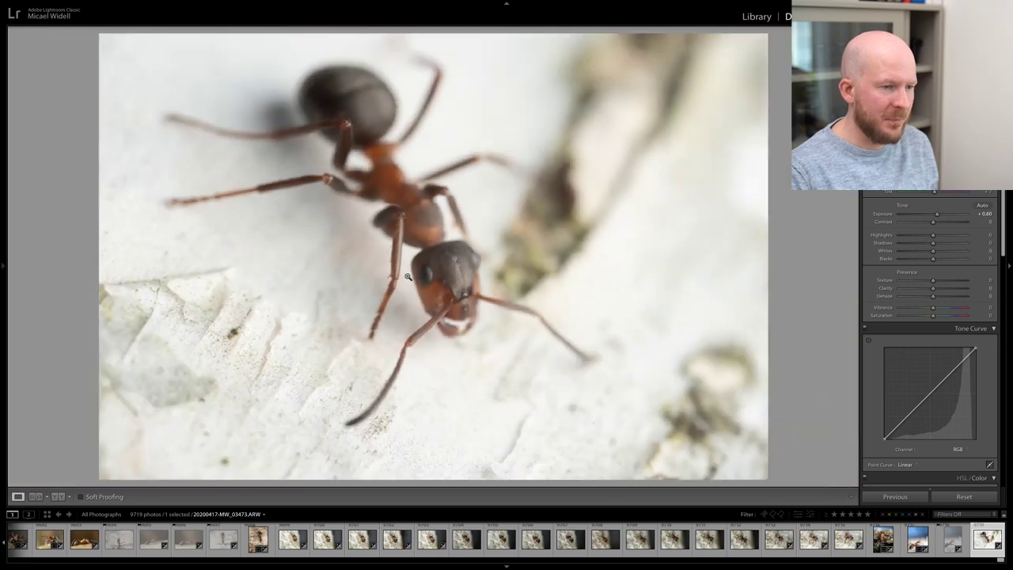
left_click_drag(933, 315, 940, 317)
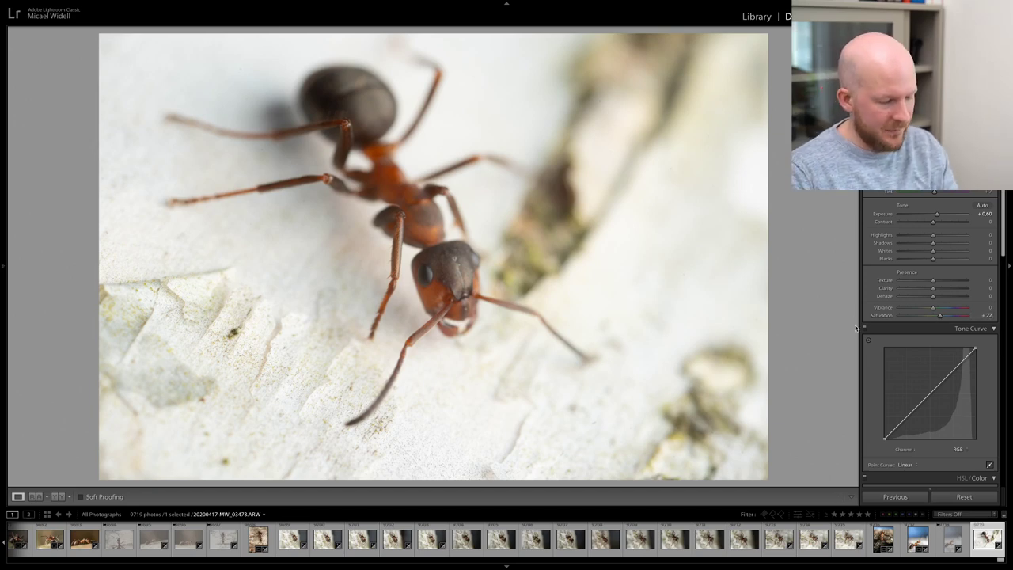
key("x")
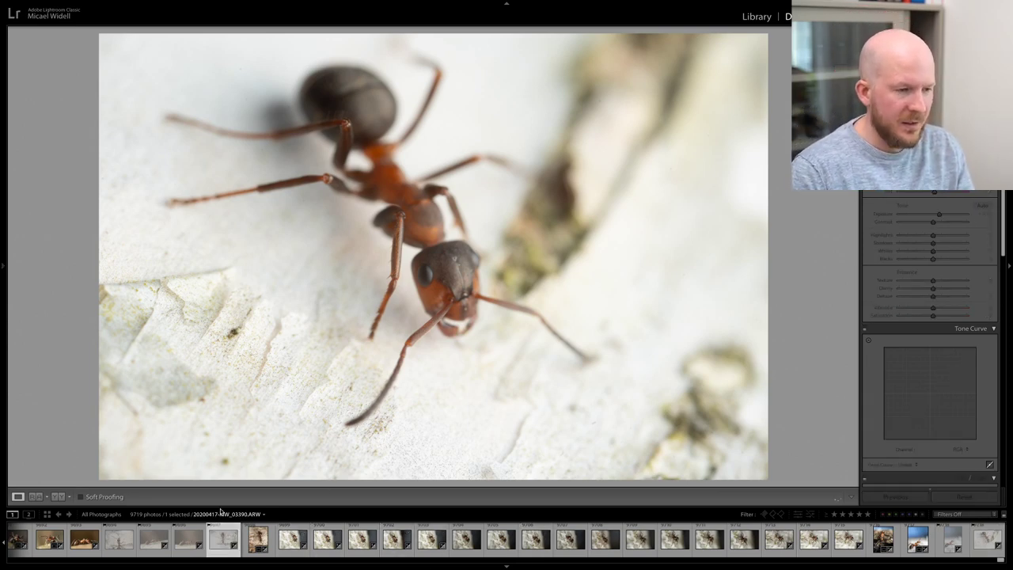
- Delete the 24 rejected photos from disk and reopen the edited blue-sky ant photo
key("super+BackSpace")
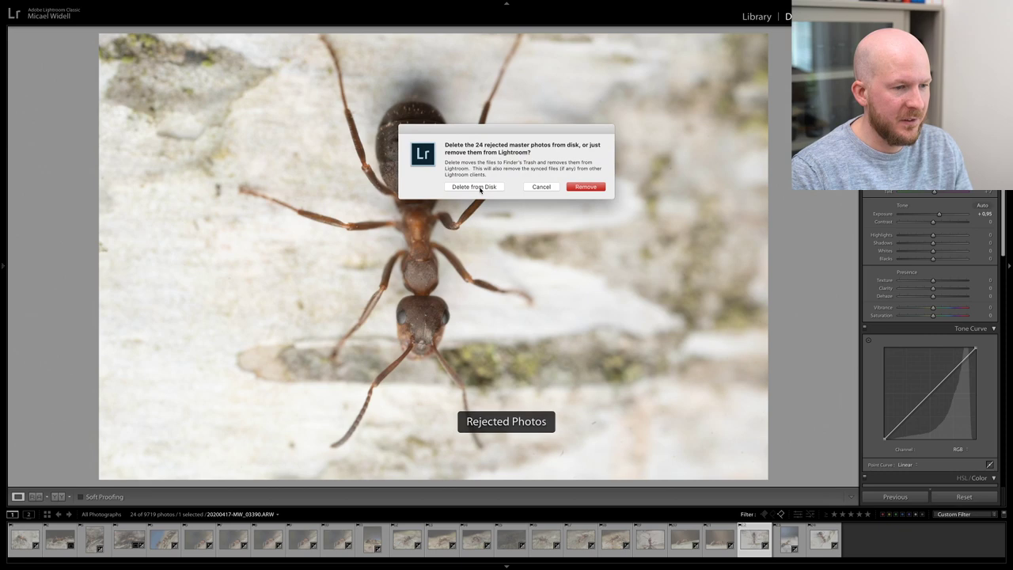
left_click(481, 189)
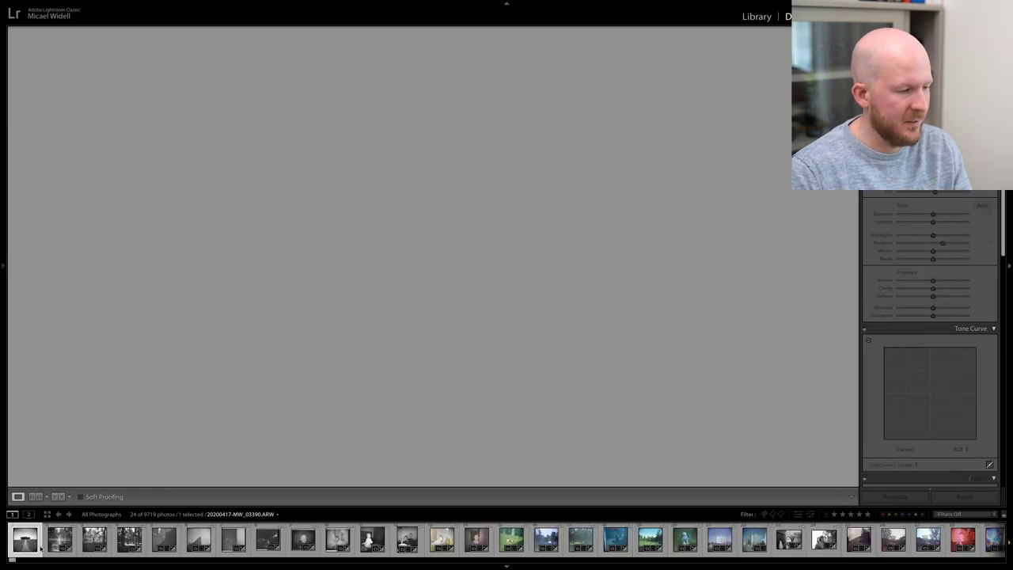
mouse_move(11, 562)
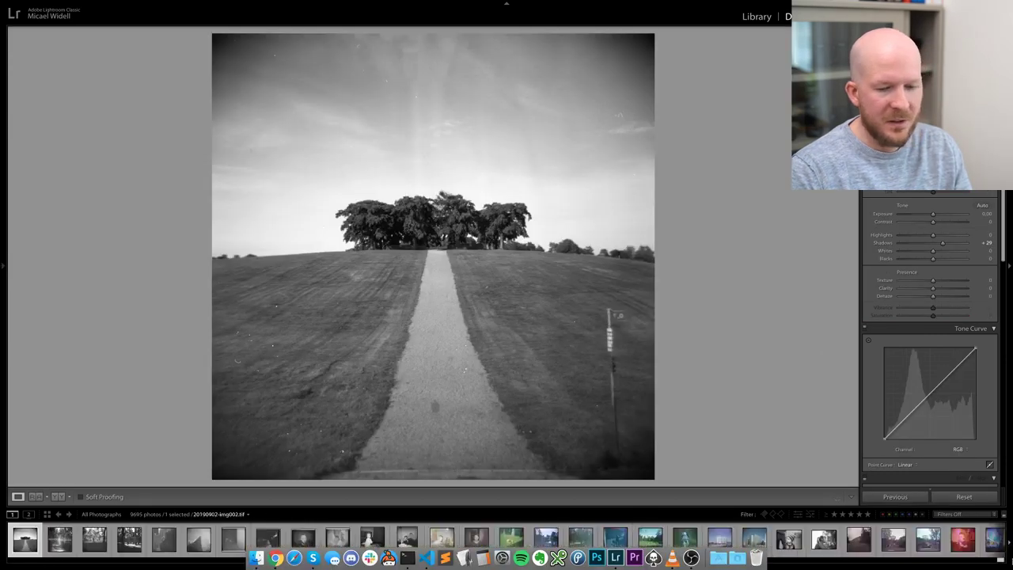
left_click(987, 540)
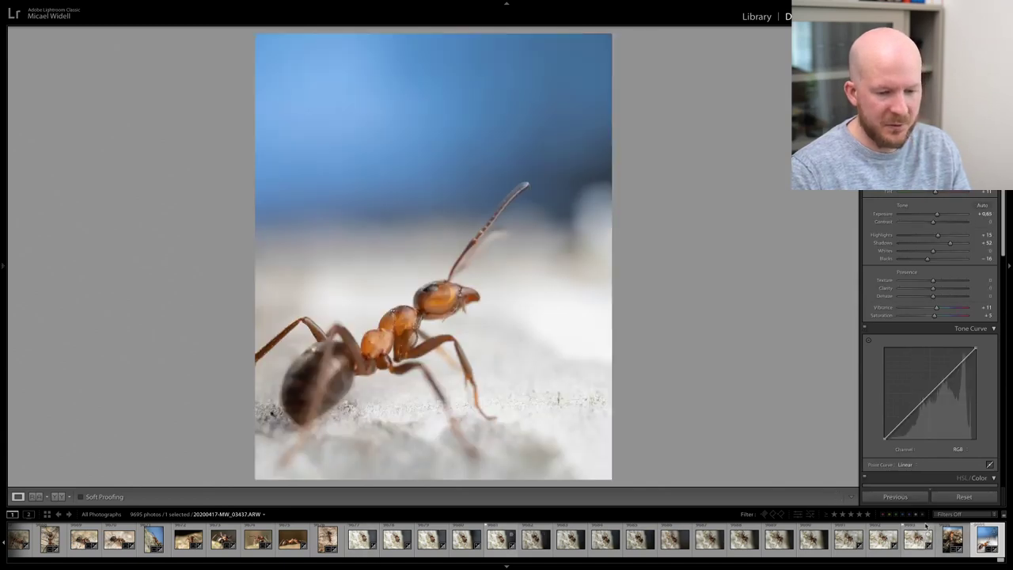
- Add ten more ant shots along the filmstrip to the selection
left_click(327, 539, "ctrl")
left_click(292, 538, "ctrl")
left_click(257, 538, "ctrl")
left_click(228, 538, "ctrl")
left_click(188, 539, "ctrl")
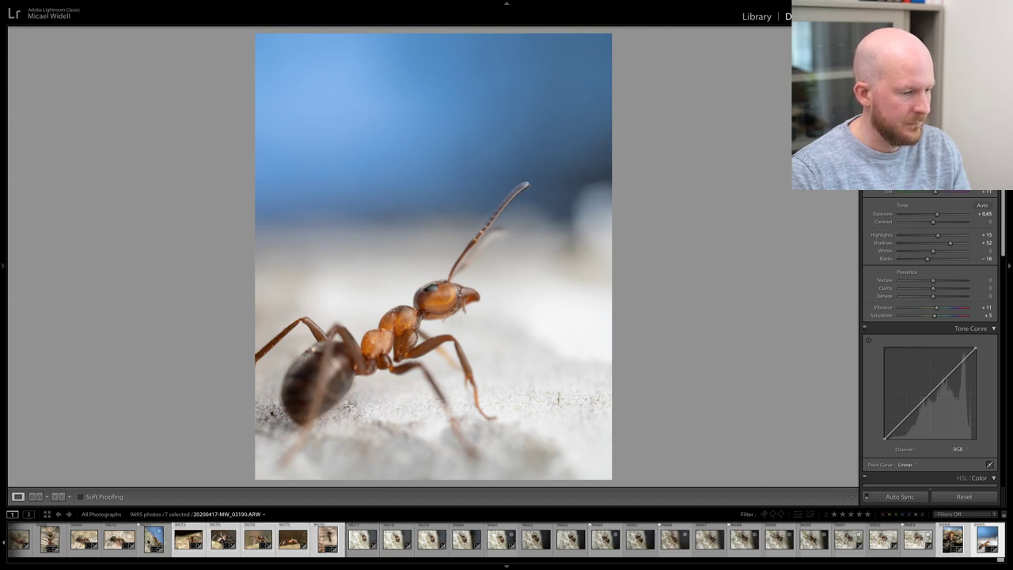
left_click(153, 538, "ctrl")
left_click(119, 539, "ctrl")
left_click(84, 539, "ctrl")
left_click(49, 539, "ctrl")
left_click(20, 539, "ctrl")
- Turn off Auto Sync and select only the top-down ant photo MW_03119
left_click(964, 559)
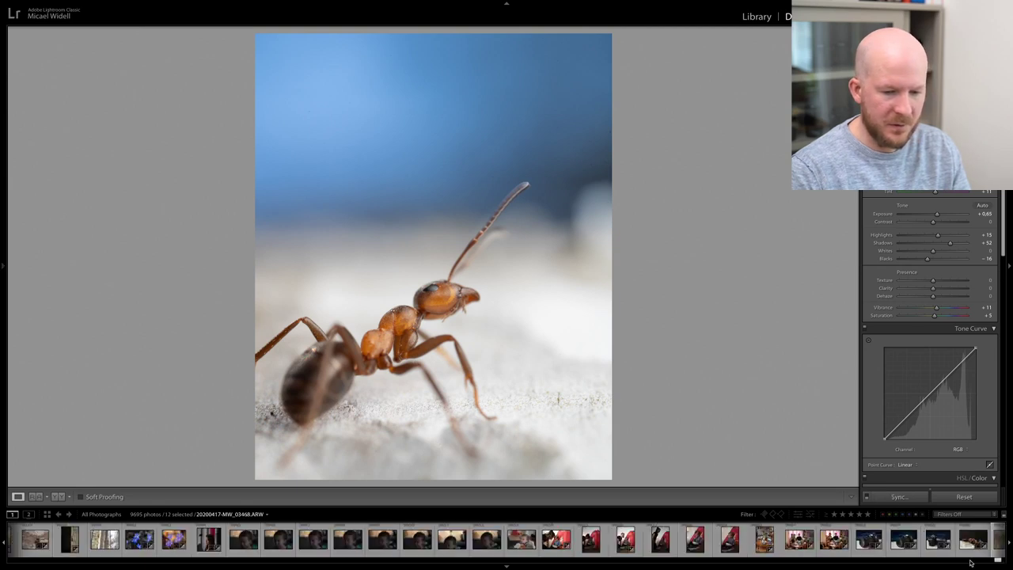
left_click(1001, 561)
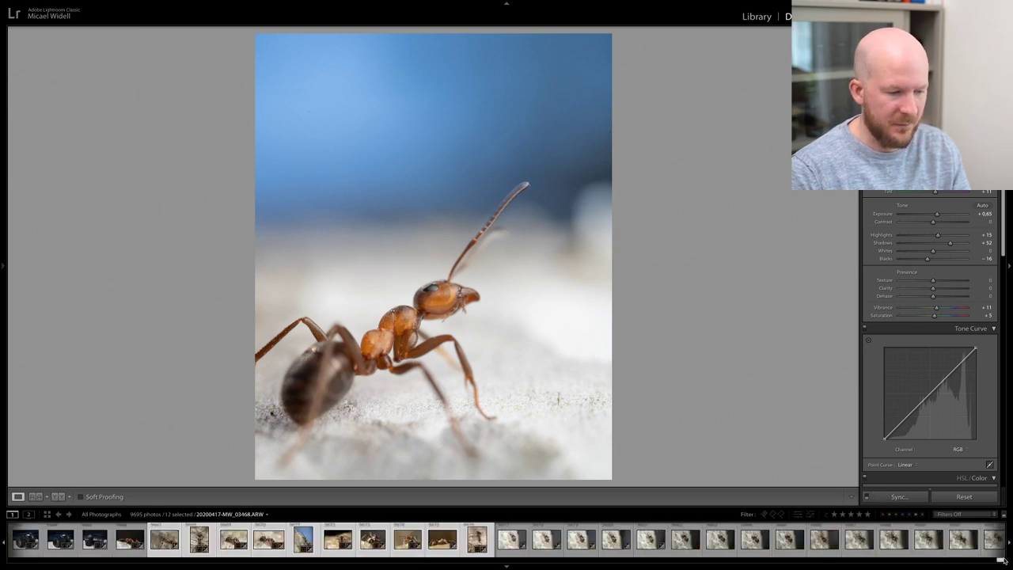
left_click(1001, 562)
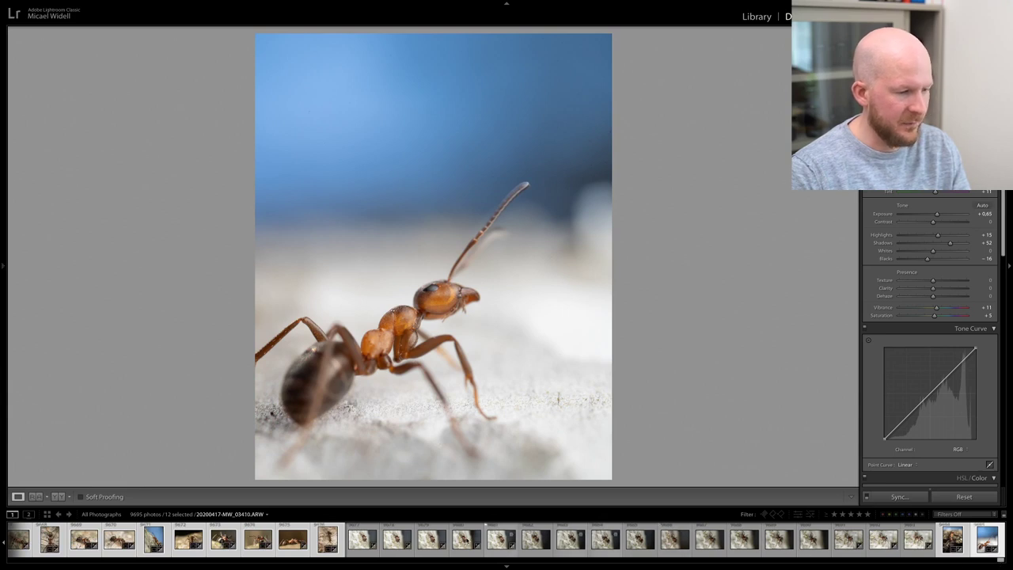
left_click(430, 561)
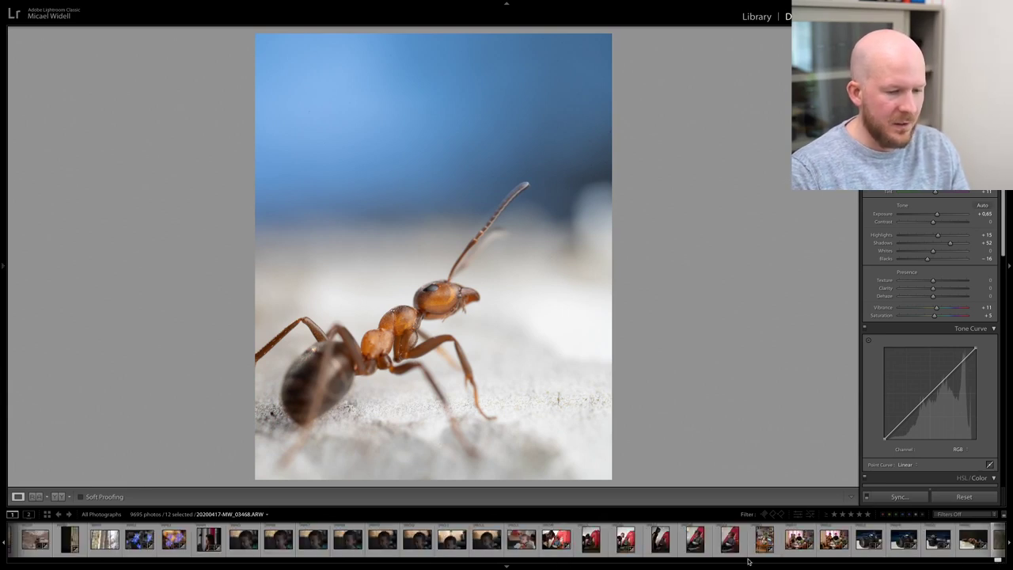
left_click(1001, 562)
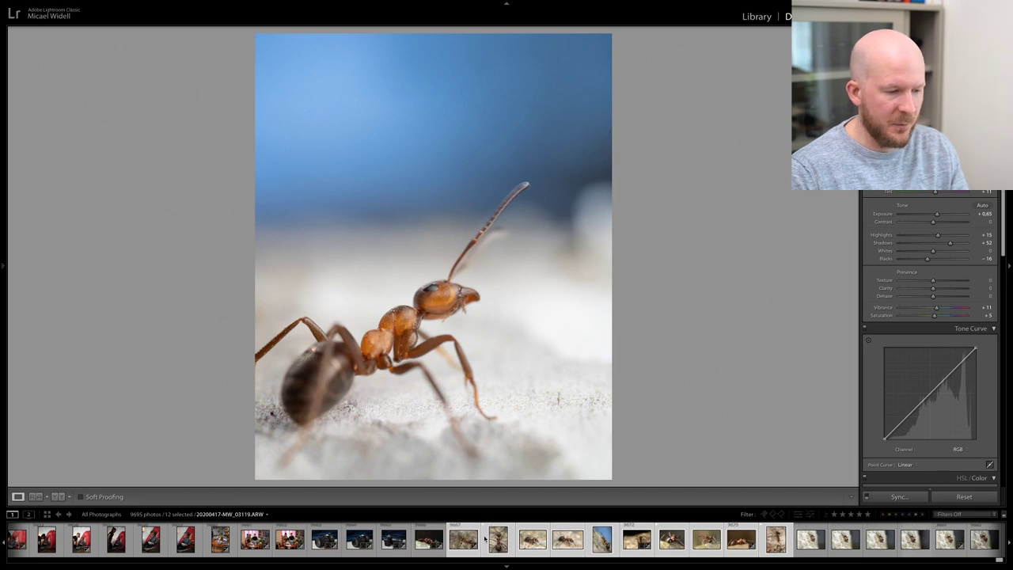
left_click(811, 539)
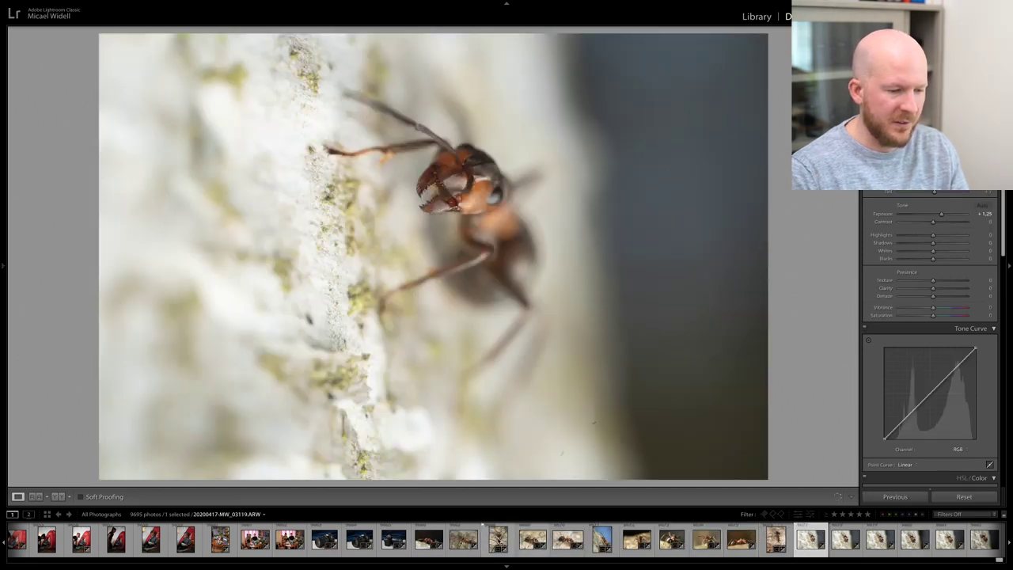
left_click(497, 539)
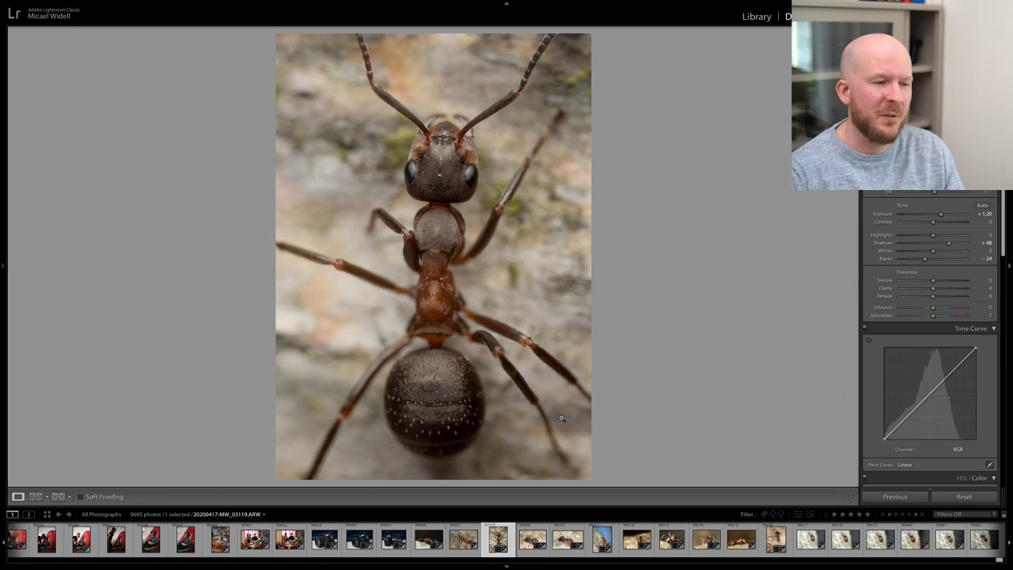
- Raise the top-down ant's exposure, then step through to the blue-sky climbing ant MW_03150
left_click_drag(940, 214, 942, 214)
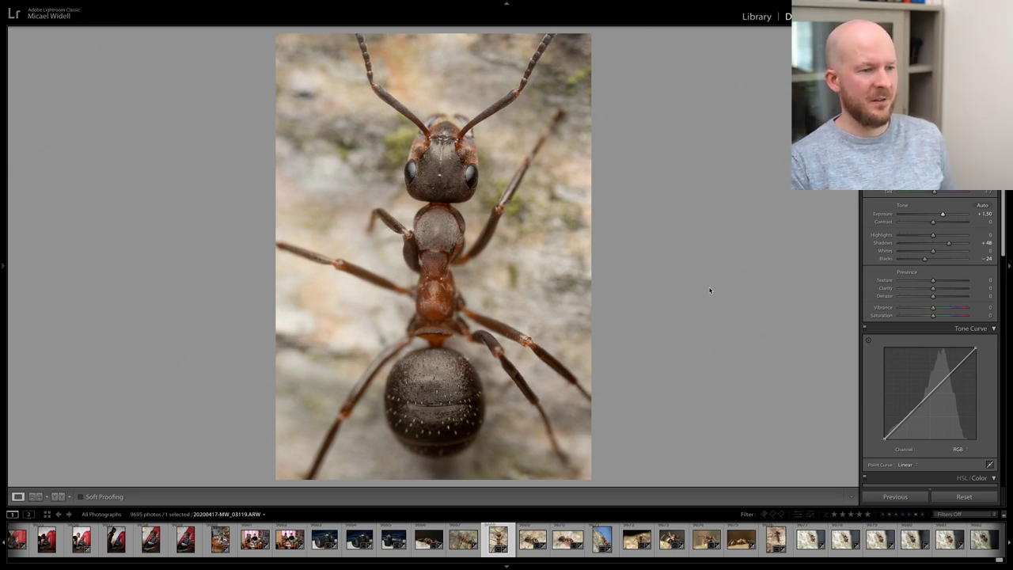
key("Right")
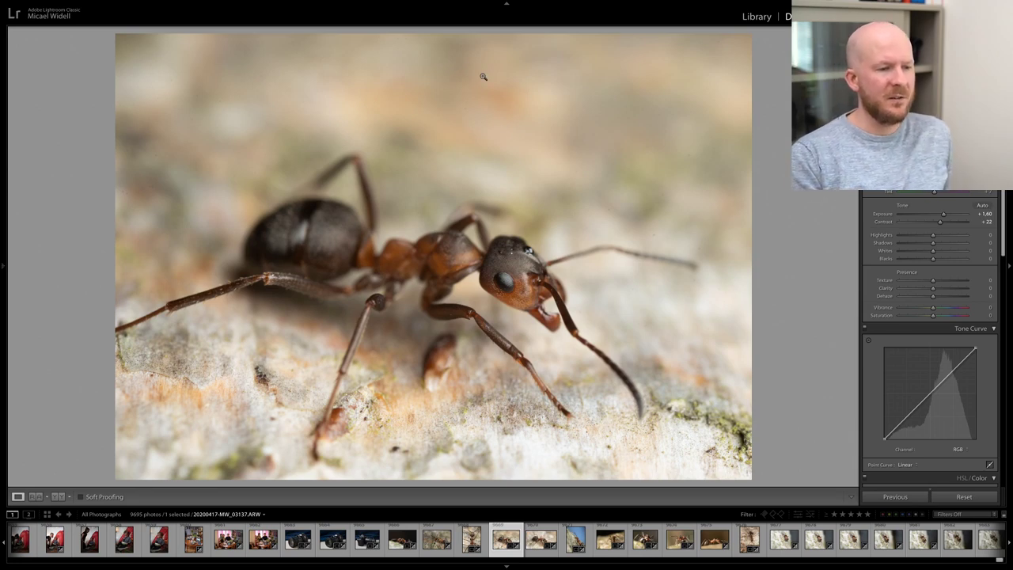
key("Right")
key("Left")
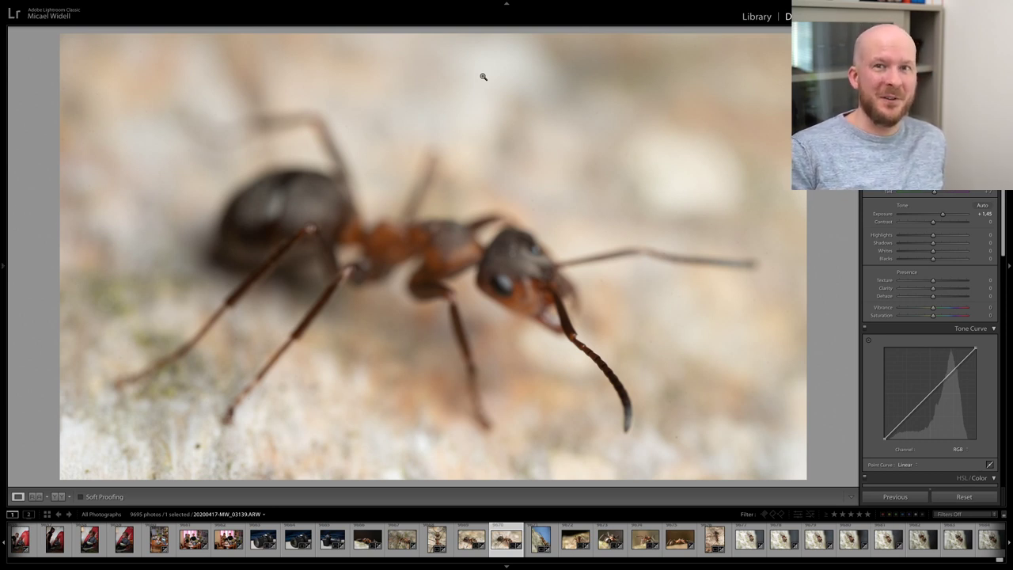
key("Right")
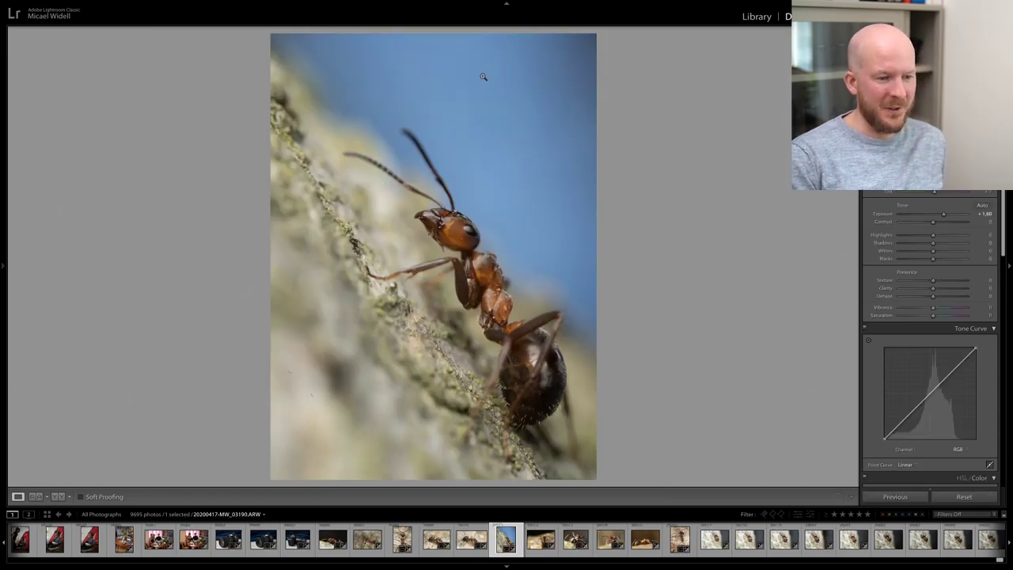
- Check the blue-sky ant's sharpness at 1:1, lift exposure to +1.85, then advance
left_click(492, 217)
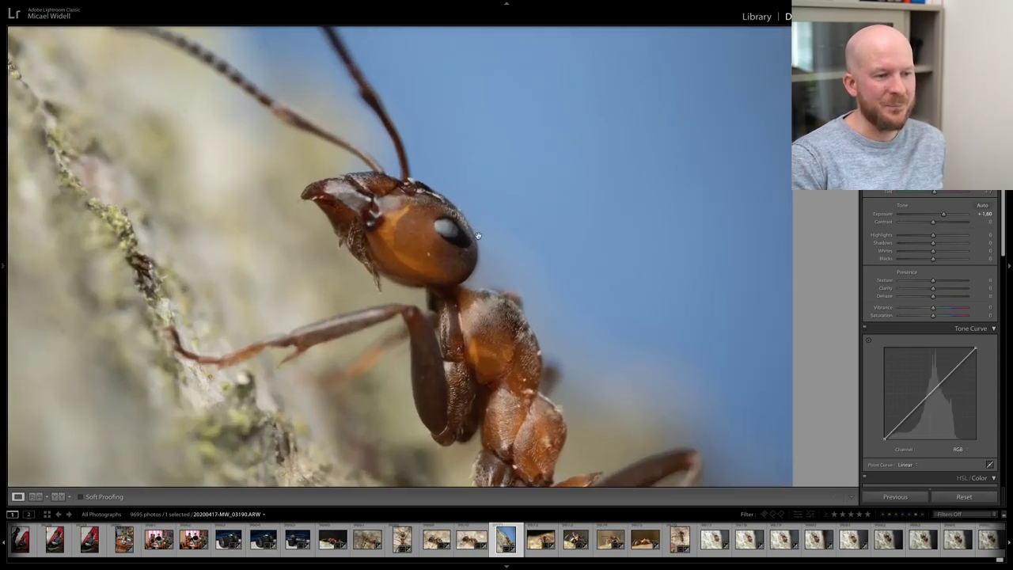
left_click(478, 270)
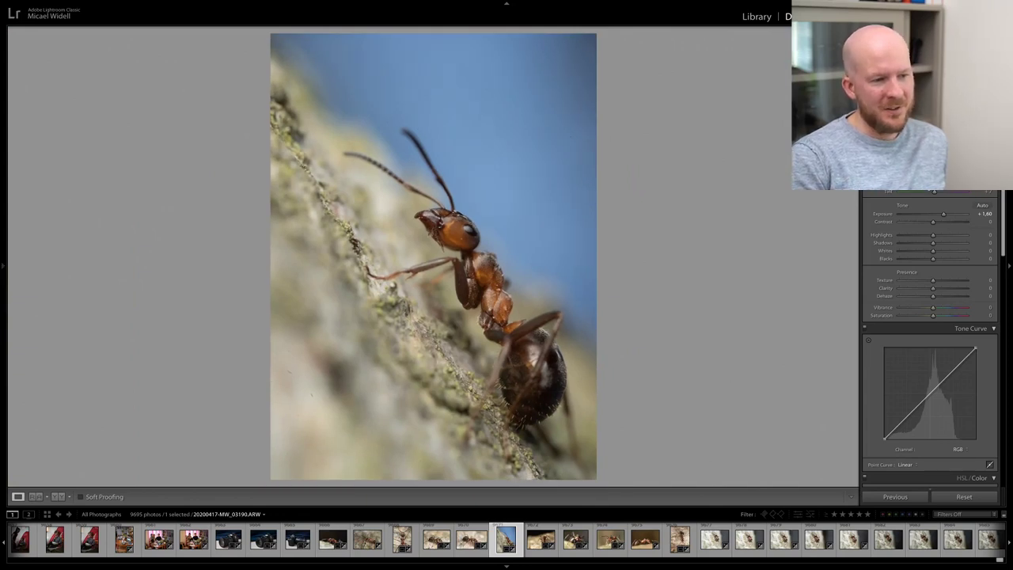
left_click_drag(943, 214, 945, 214)
key("Right")
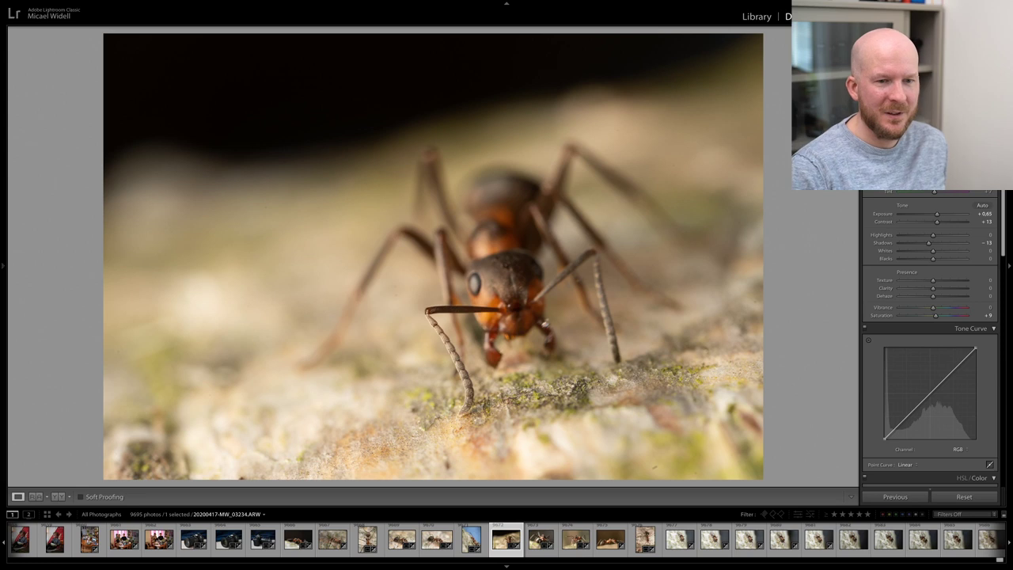
- Heal the blemish near the bottom right, then advance to close-up MW_03273
key("q")
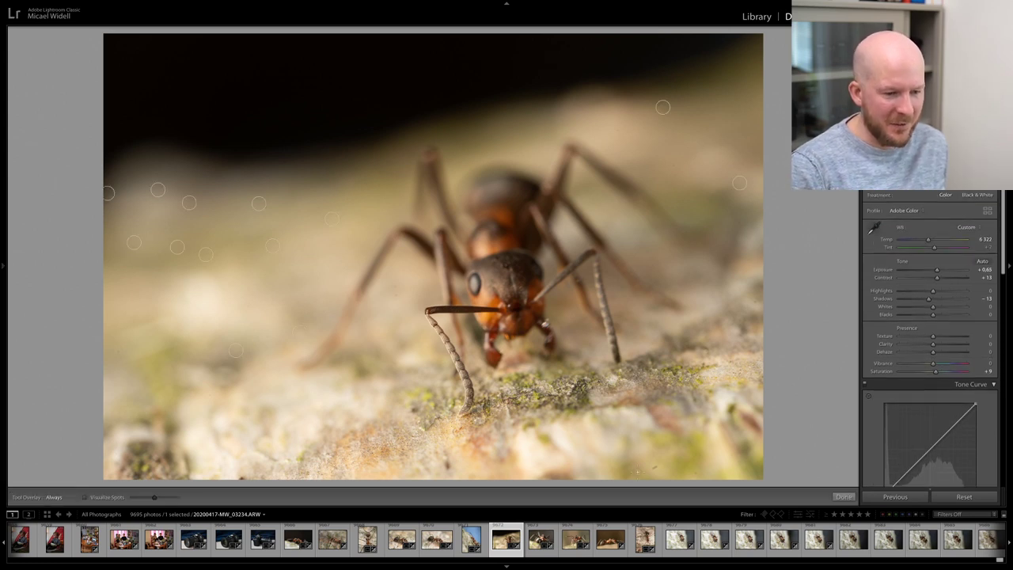
left_click(653, 466)
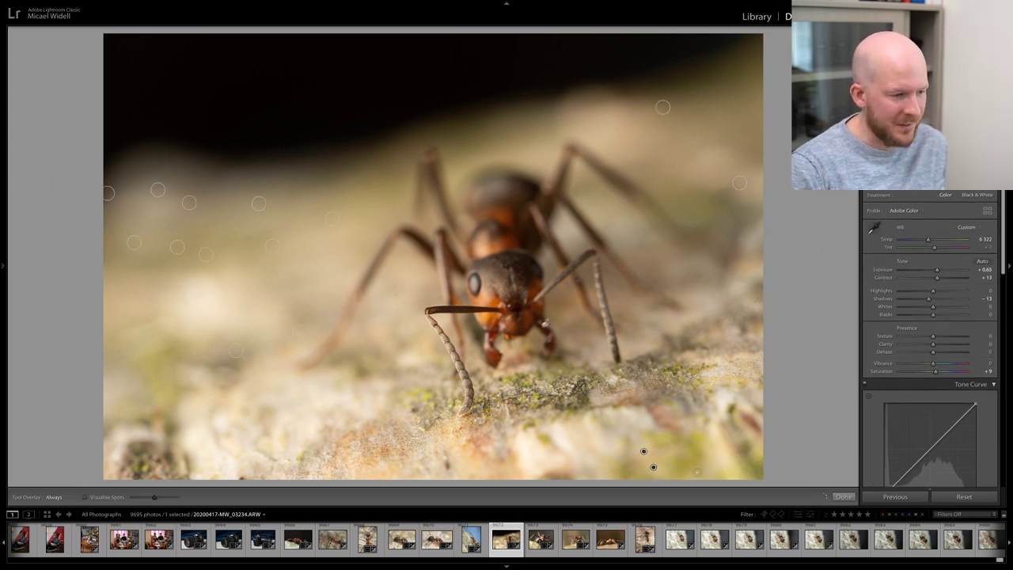
key("q")
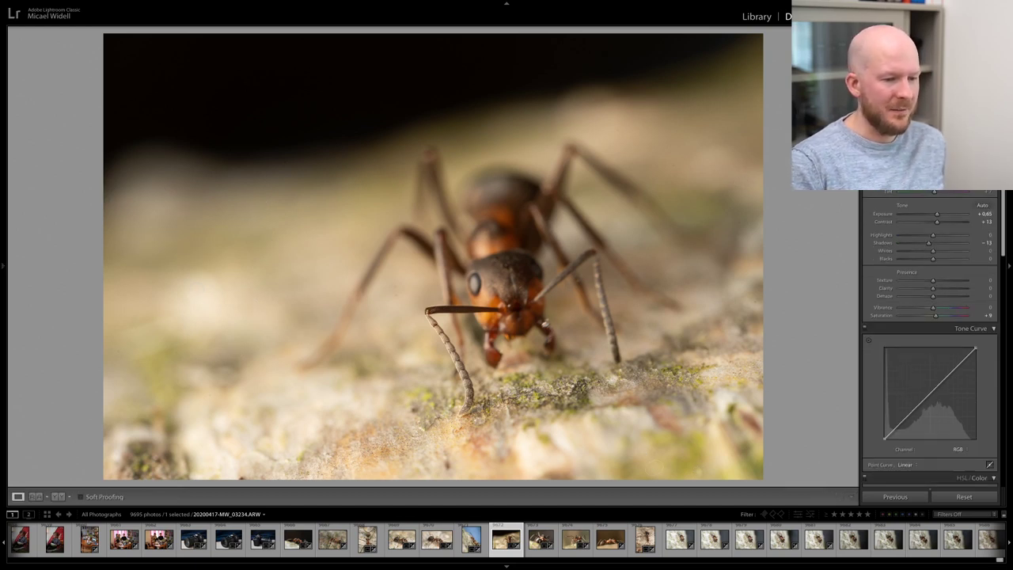
key("Right")
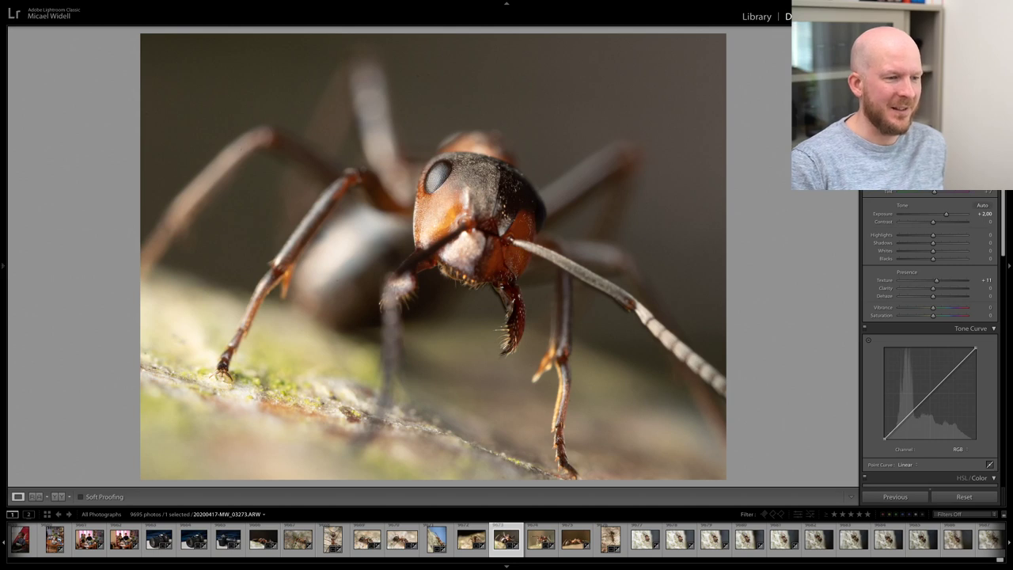
- Lower highlights to about -43 on the head-on close-up, then advance to MW_03392
left_click_drag(933, 235, 919, 236)
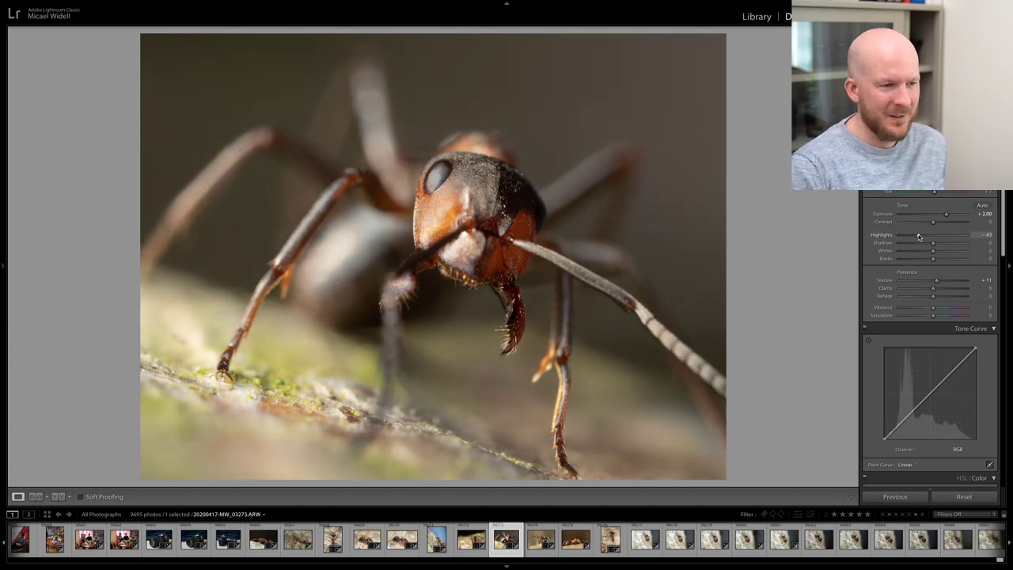
key("Right")
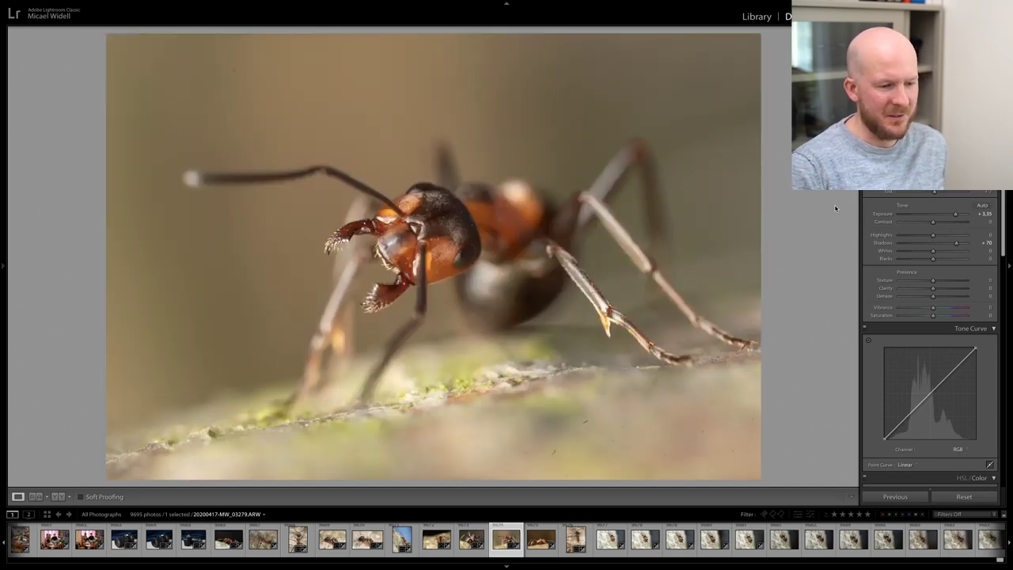
key("Right")
key("Right")
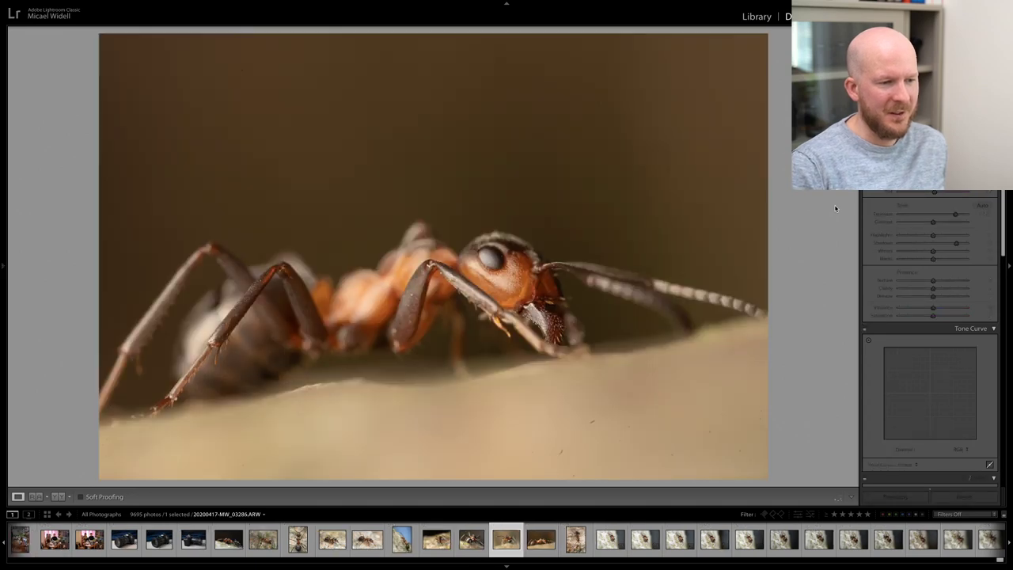
key("Right")
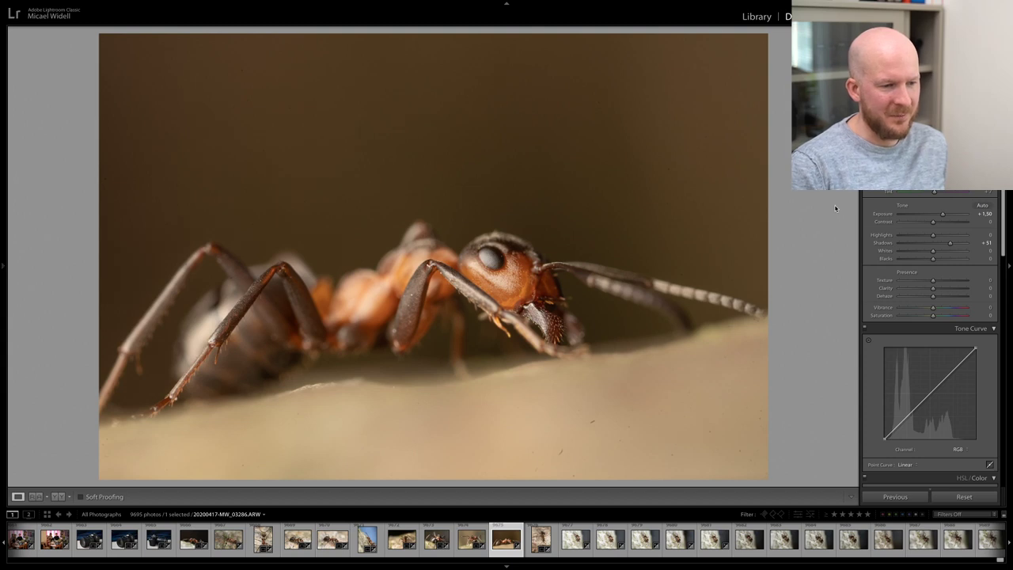
key("Right")
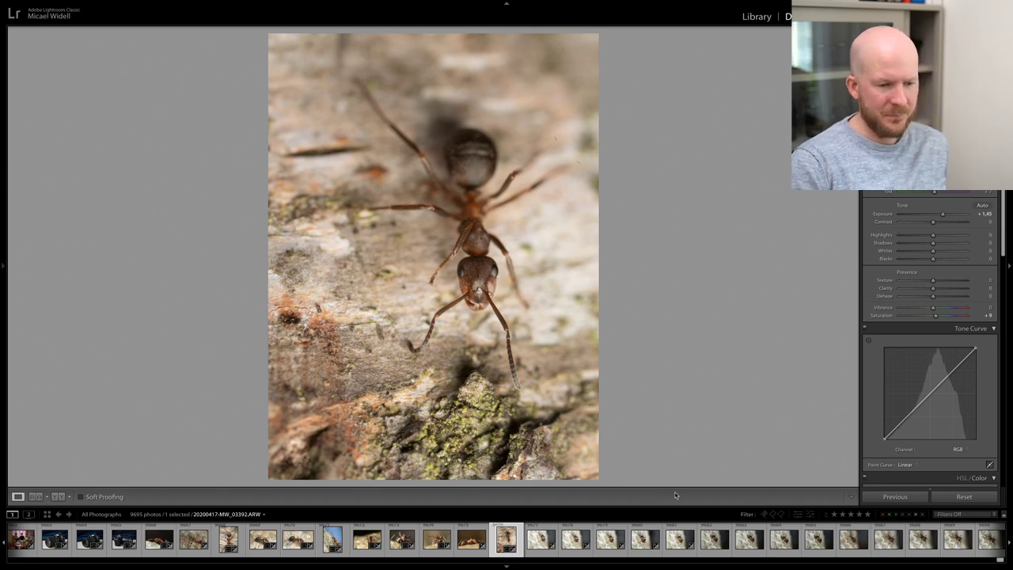
- Open MW_03458, the ant on dark ground, and zoom on its head to check focus
left_click(1001, 562)
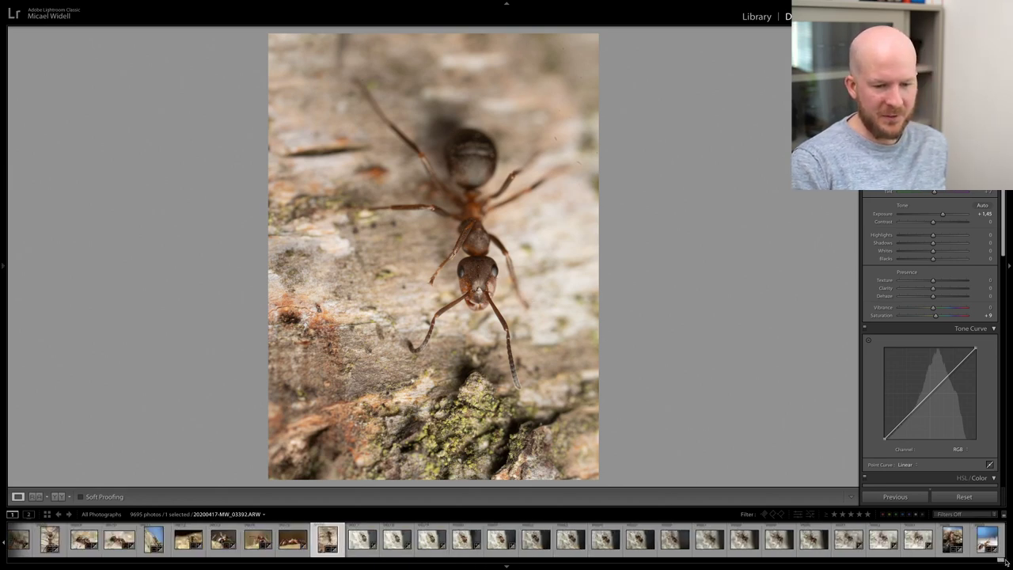
left_click(953, 539)
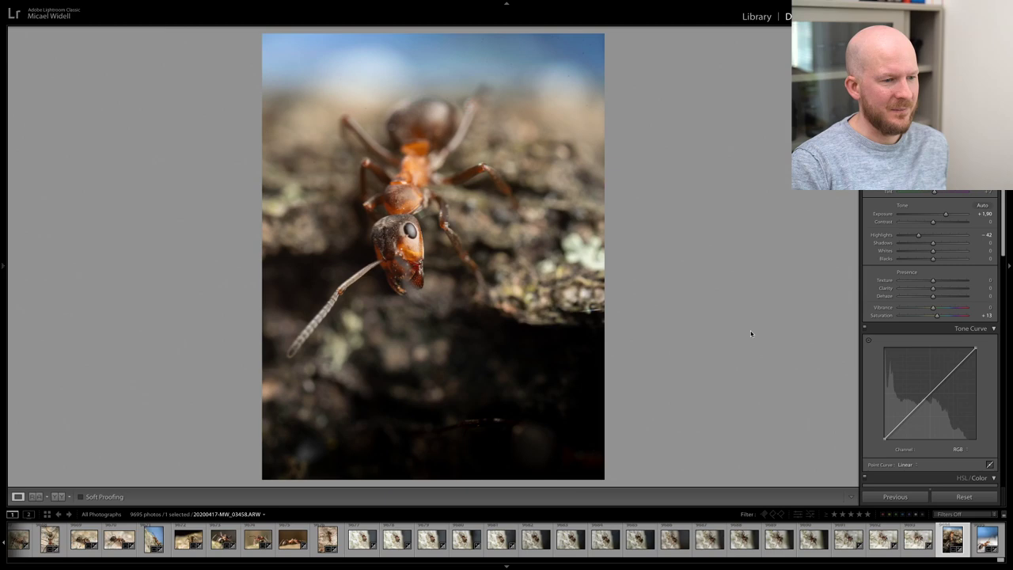
left_click(485, 262)
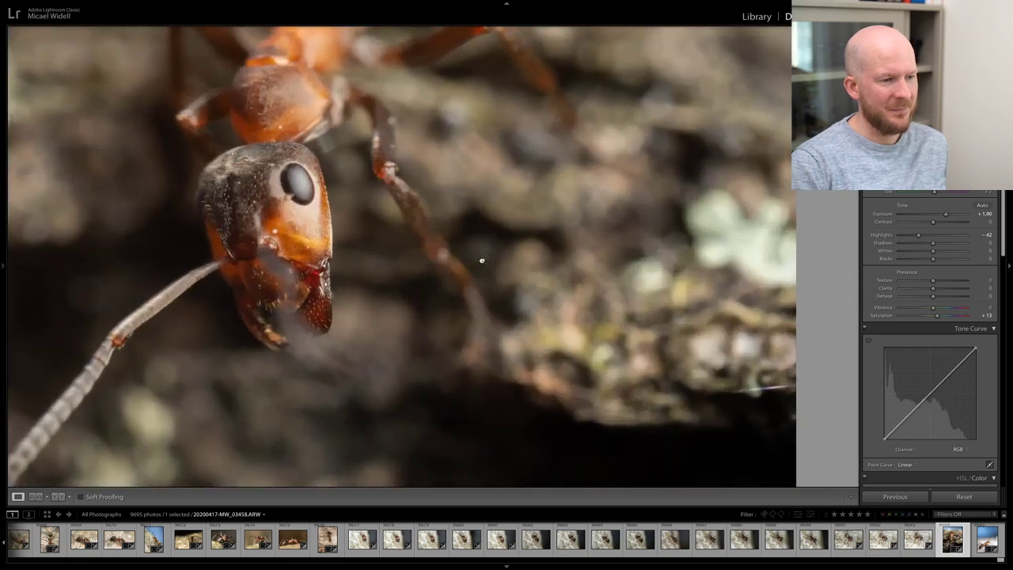
left_click(481, 260)
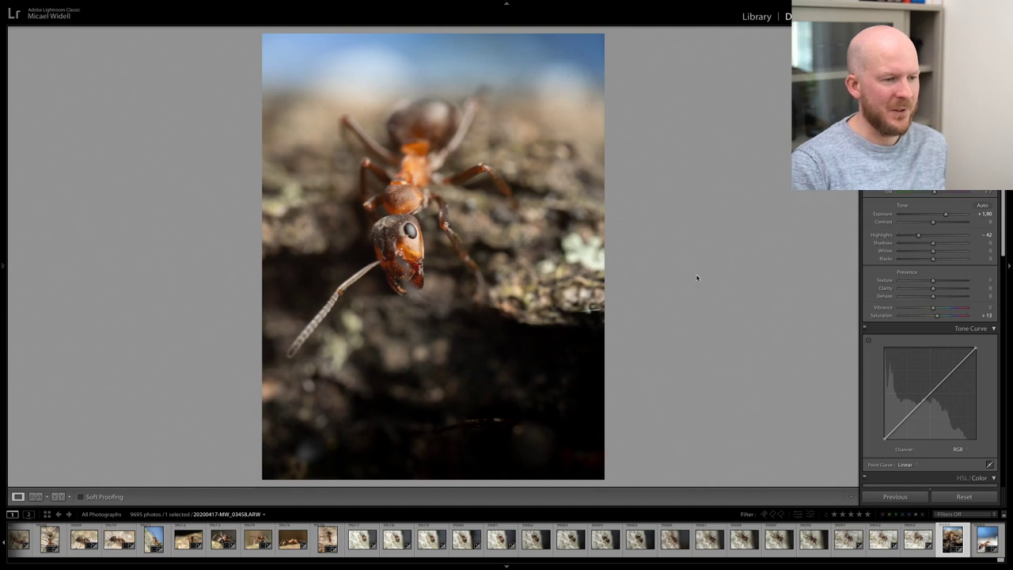
- Apply Auto Tone, advance to the blue-sky ant MW_03468, and switch to OBS
key("ctrl+u")
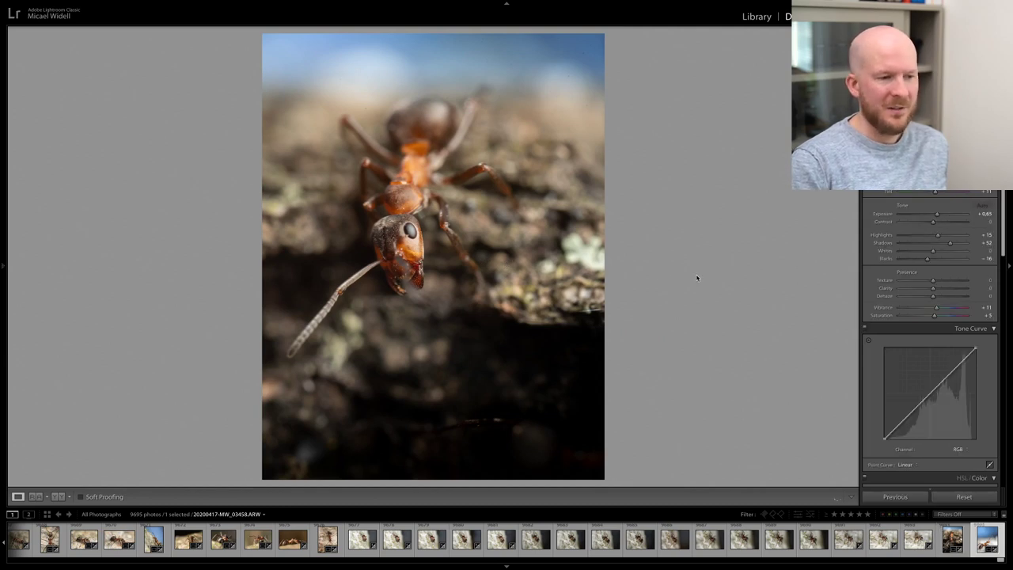
key("Right")
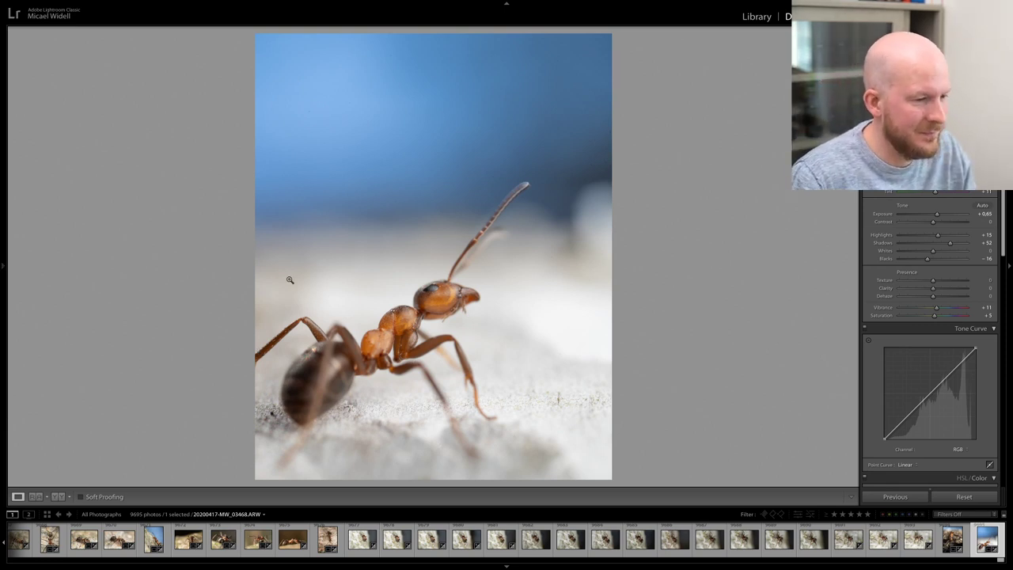
key("super+Tab")
key("super+Tab")
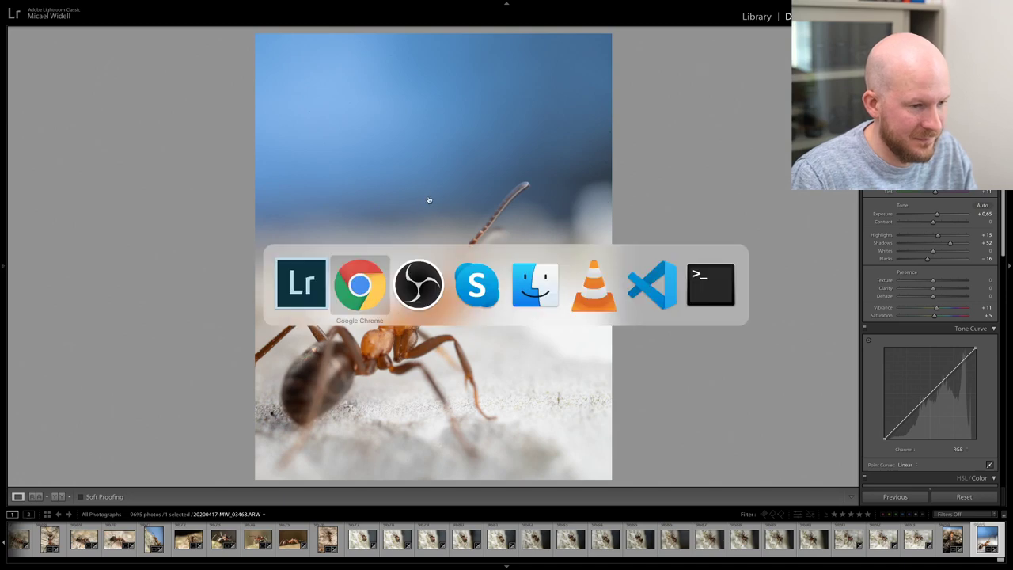